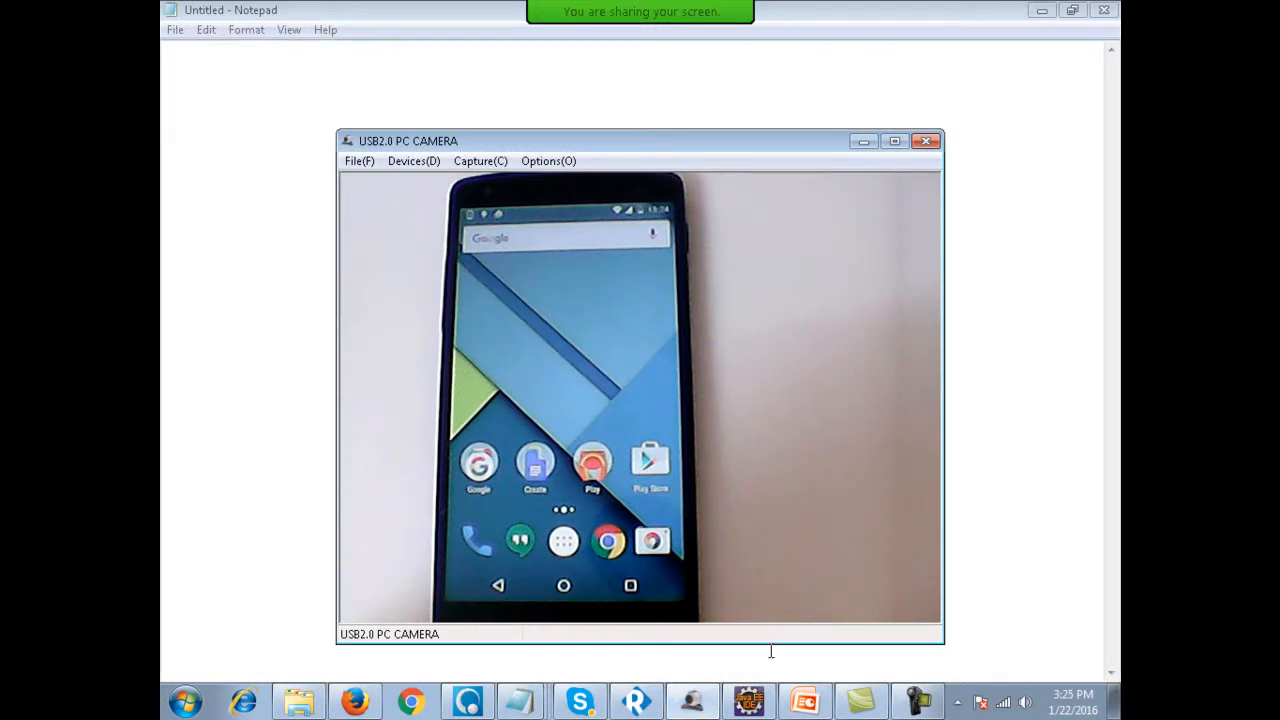
Switch to Firefox, search Google for "download android" and open the Download Android Studio and SDK Tools result.
{"action": "left_click", "coordinate": [771, 652]}
{"action": "left_click", "coordinate": [922, 703]}
{"action": "left_click", "coordinate": [1032, 609]}
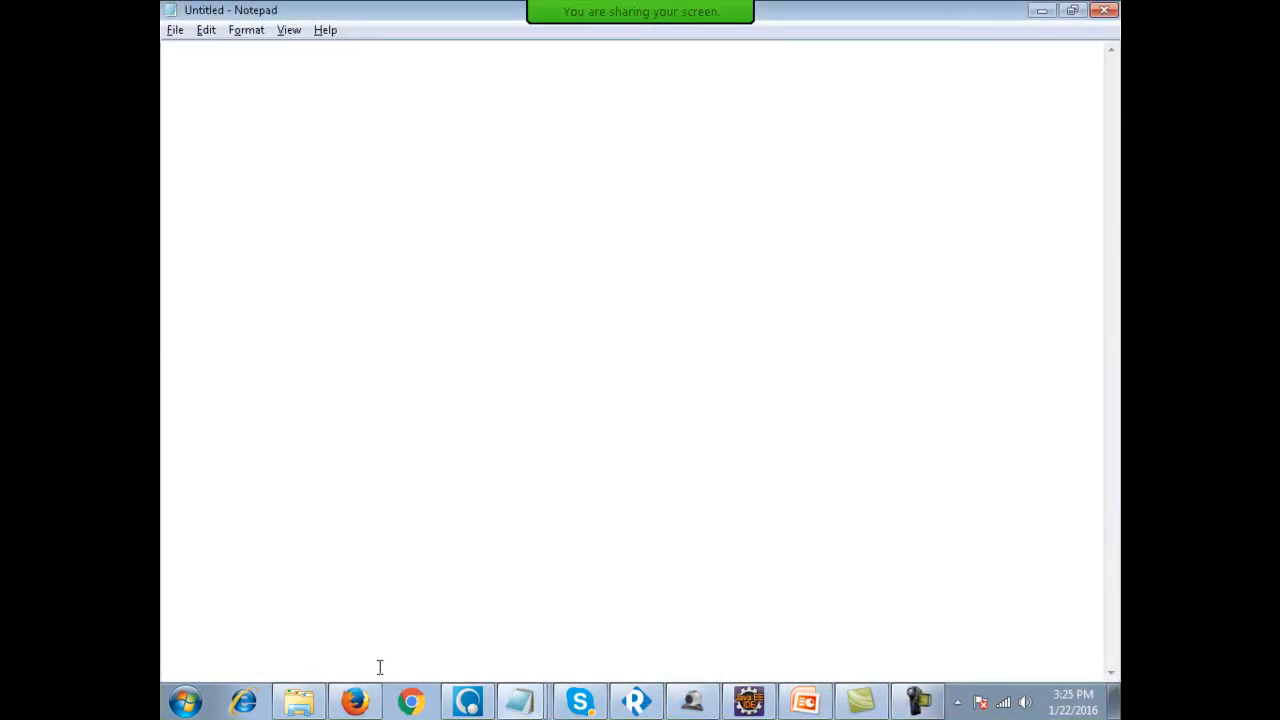
{"action": "left_click", "coordinate": [355, 701]}
{"action": "type", "text": "download an"}
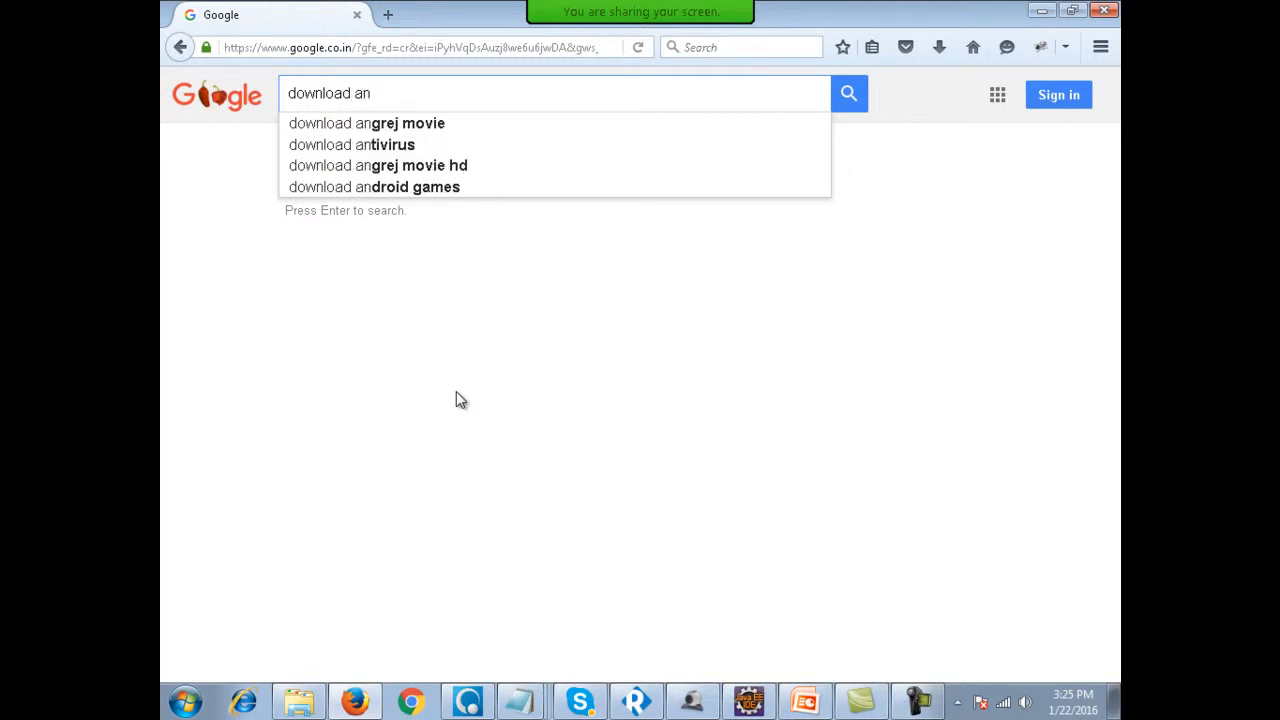
{"action": "type", "text": "droid"}
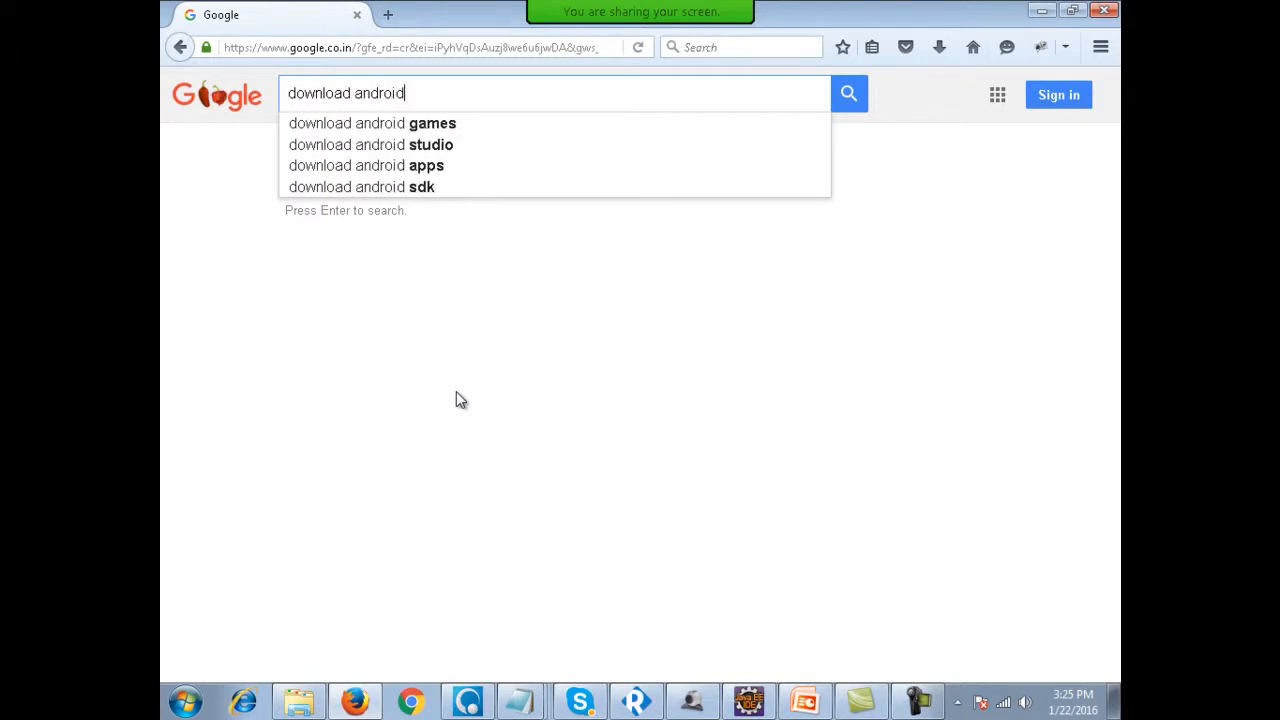
{"action": "key", "text": "Return"}
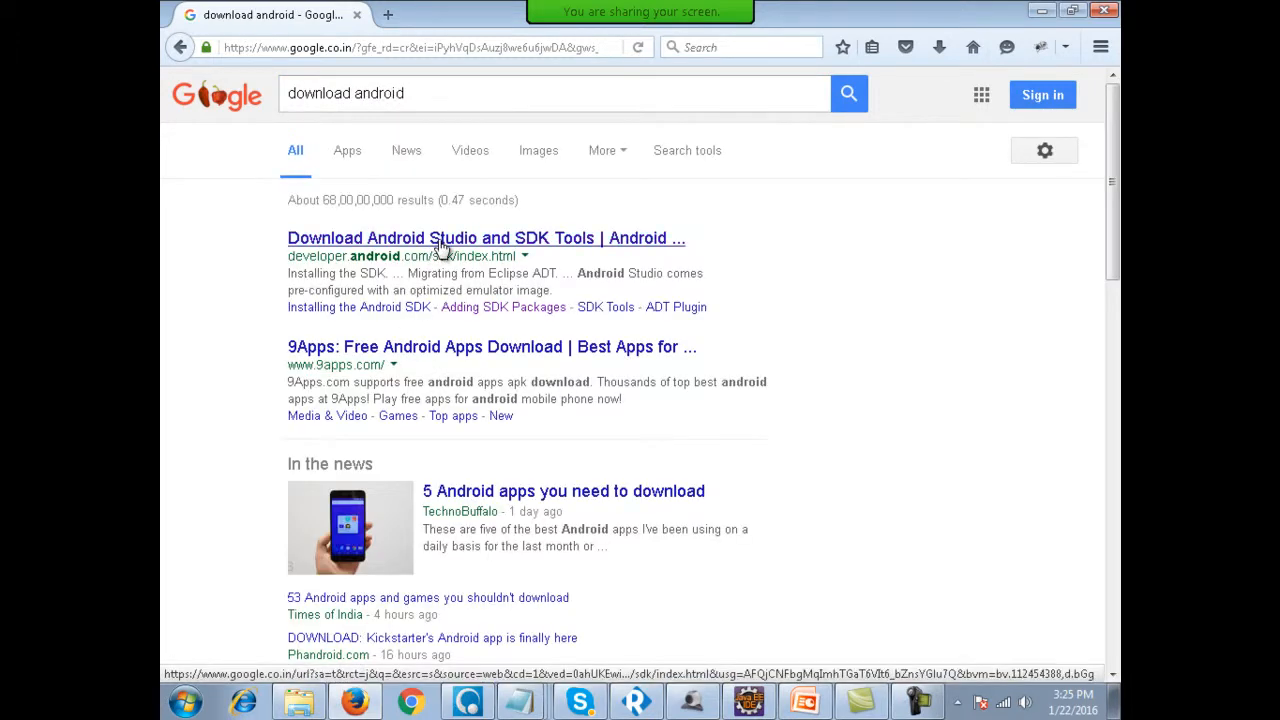
{"action": "left_click", "coordinate": [440, 242]}
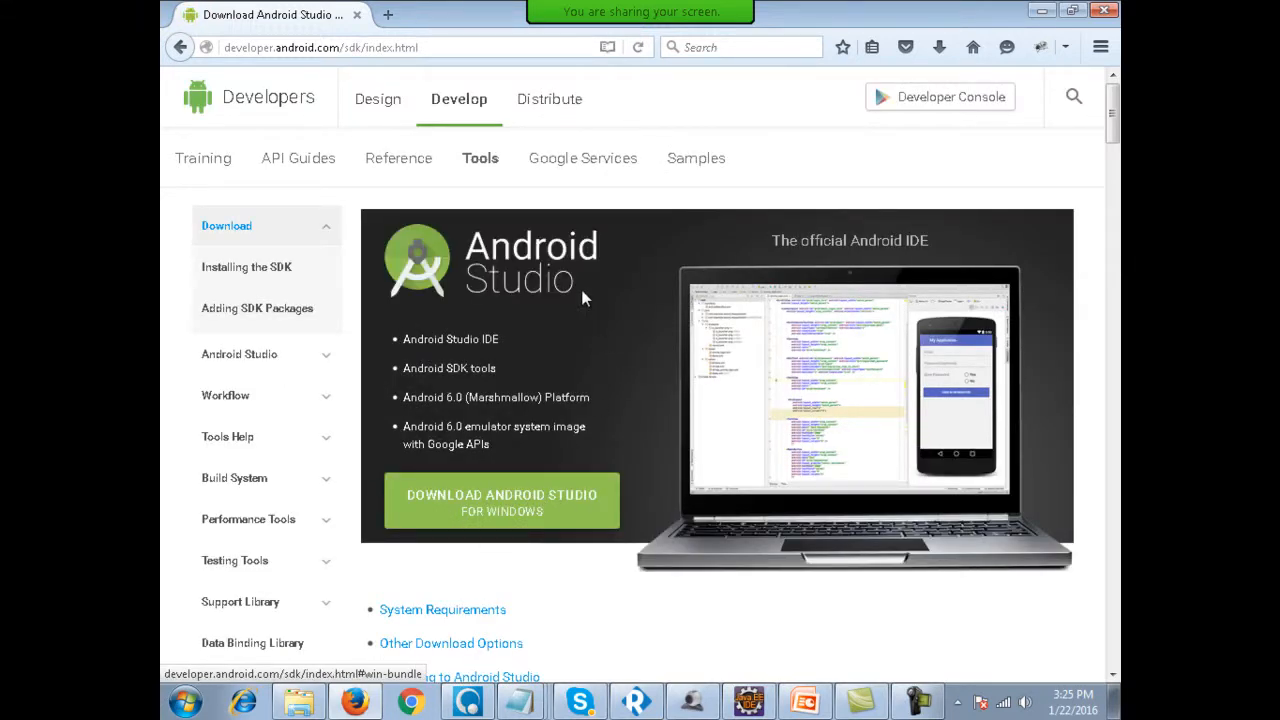
Open the Installing the SDK page and read the installation instructions for the stand-alone SDK Tools.
{"action": "left_click", "coordinate": [260, 276]}
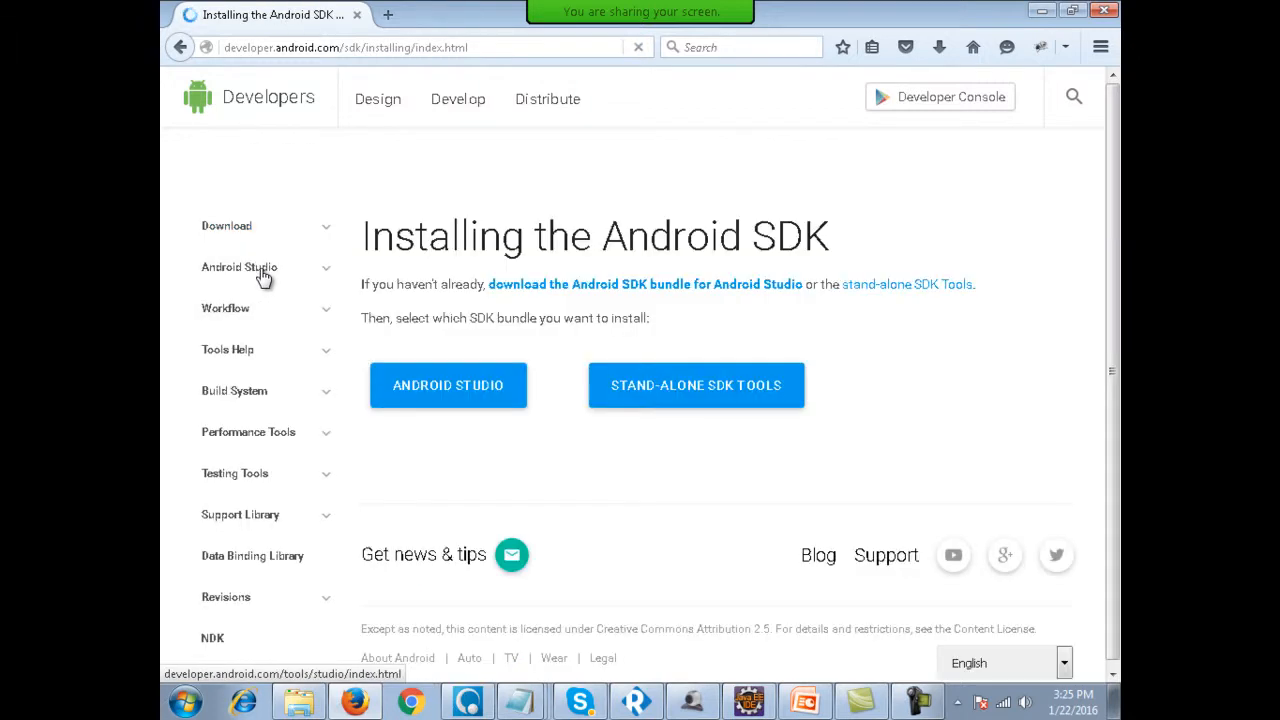
{"action": "left_click", "coordinate": [665, 390]}
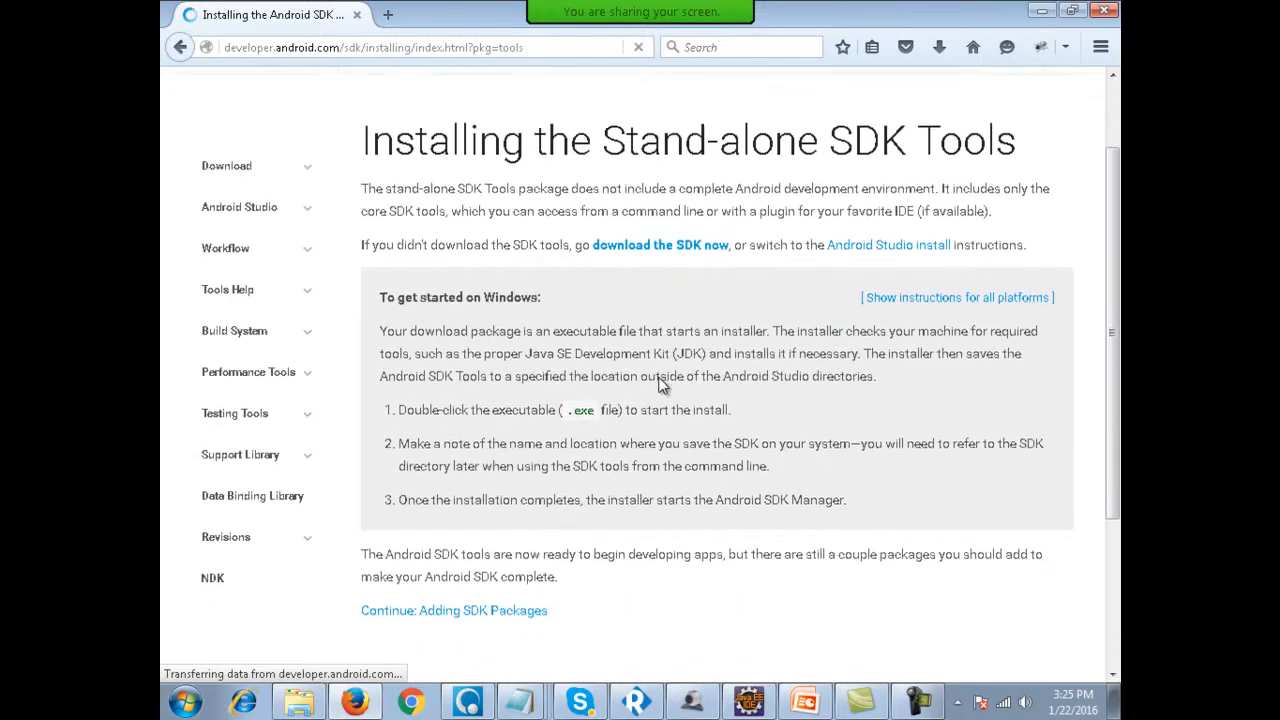
{"action": "scroll", "coordinate": [660, 380], "scroll_direction": "down", "scroll_amount": 3}
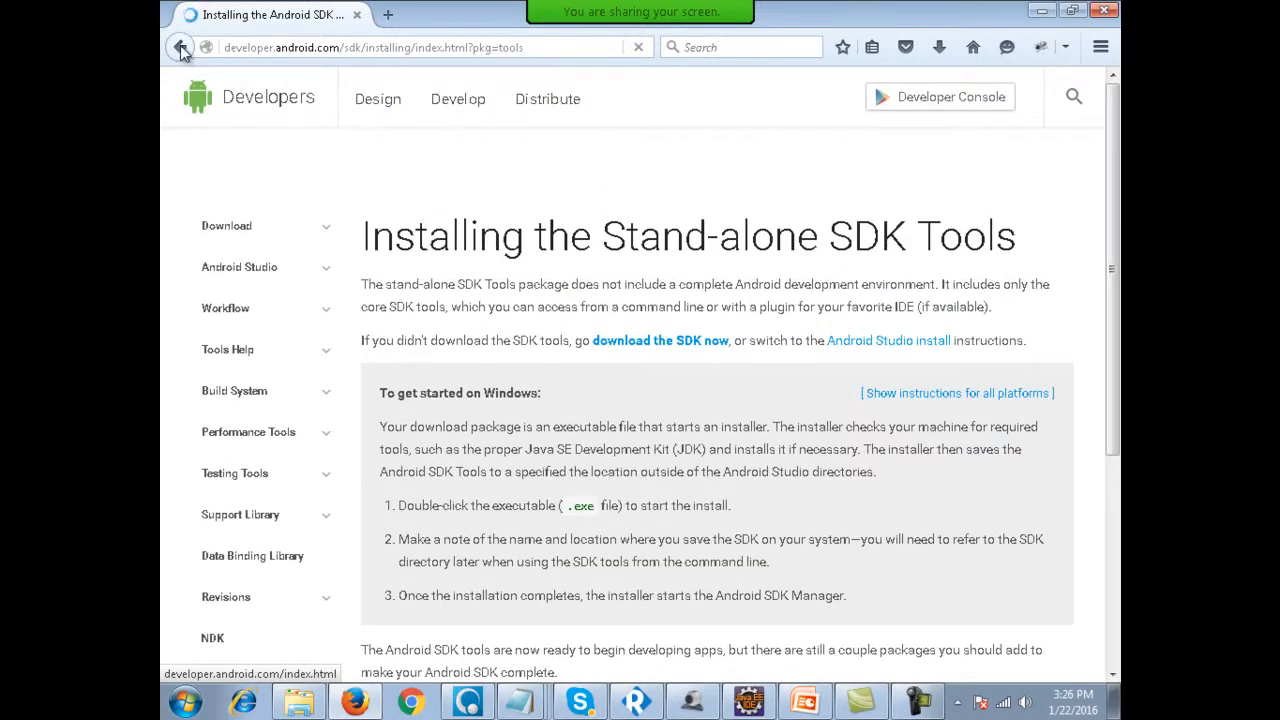
Return to the SDK installation page, follow its stand-alone SDK Tools link and highlight the Windows zip package among the downloads.
{"action": "left_click", "coordinate": [181, 50]}
{"action": "left_click_drag", "start_coordinate": [984, 288], "coordinate": [845, 287]}
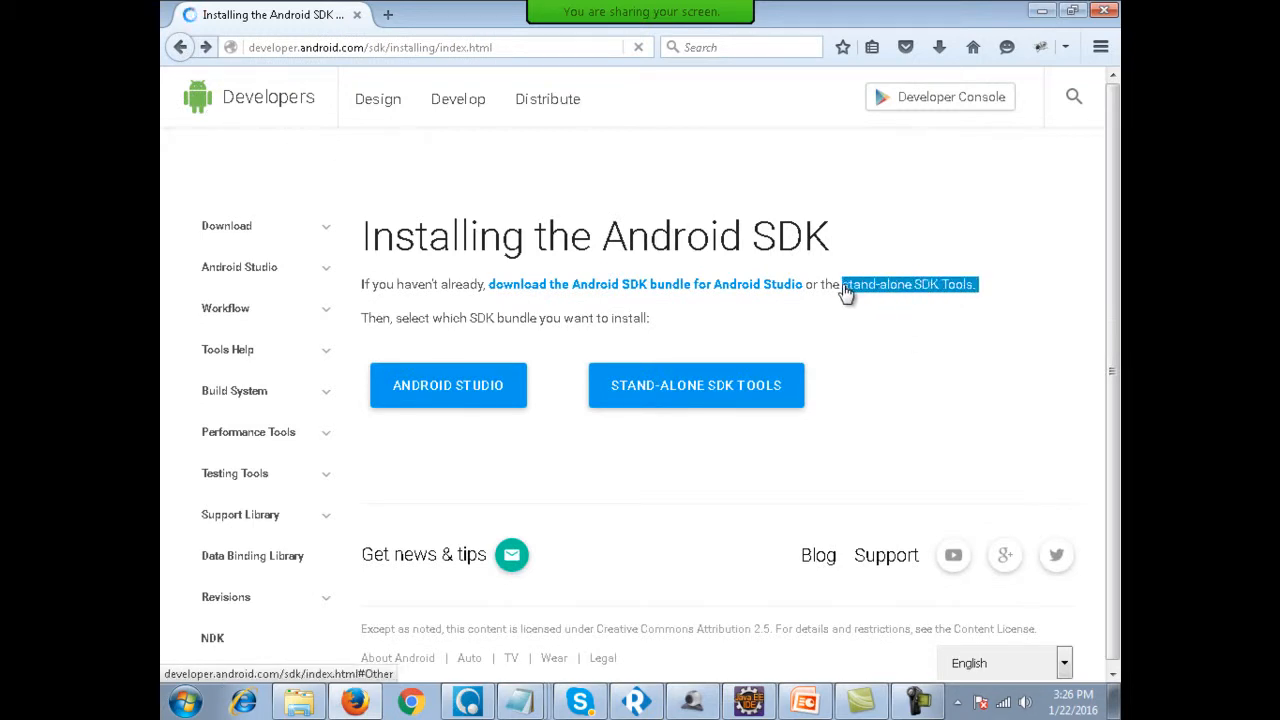
{"action": "left_click", "coordinate": [899, 290]}
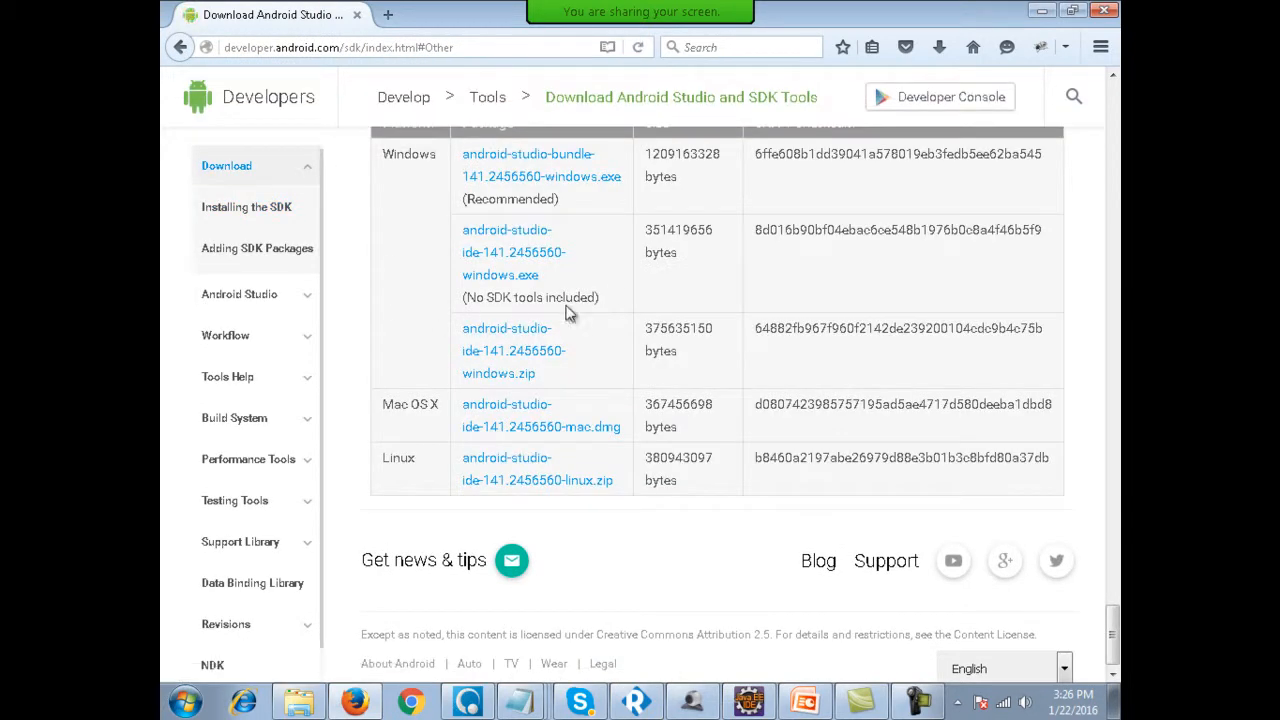
{"action": "left_click_drag", "start_coordinate": [549, 372], "coordinate": [468, 339]}
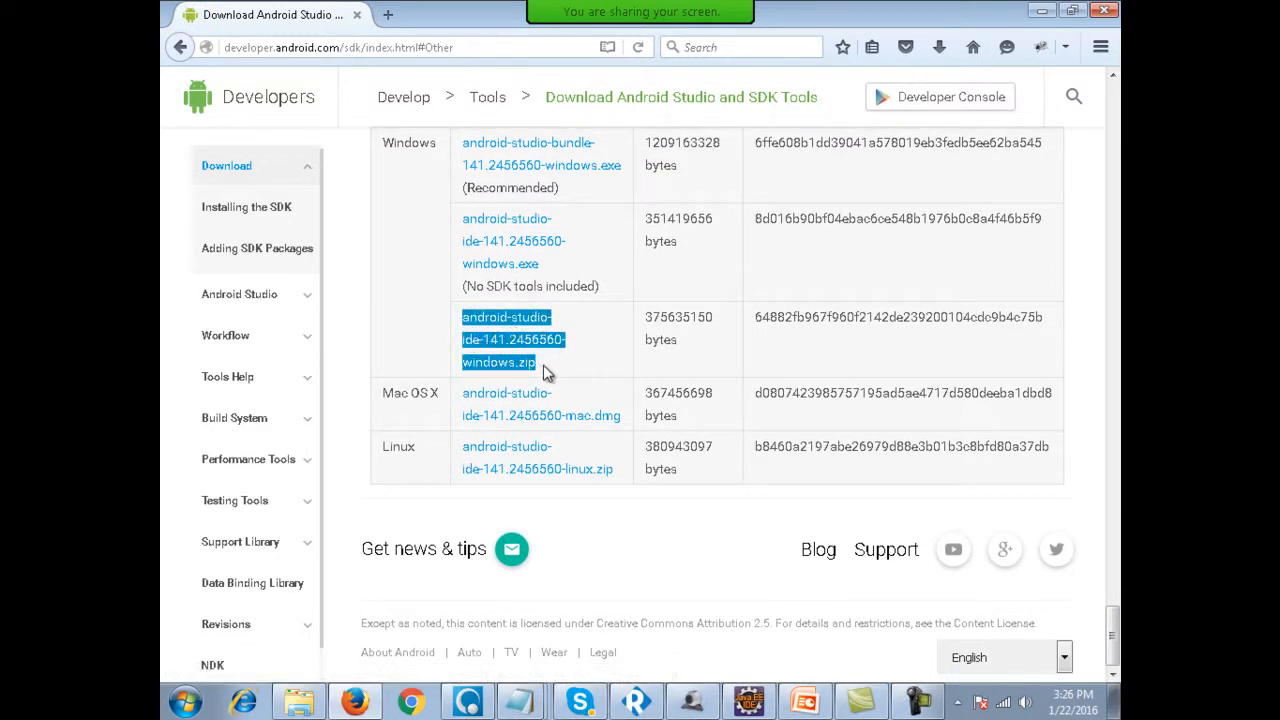
{"action": "left_click_drag", "start_coordinate": [549, 365], "coordinate": [458, 324]}
Browse to Local Disk (E:), locate the android-sdk_r24.4.1-windows archive and open the android-sdk-windows folder.
{"action": "left_click", "coordinate": [186, 702]}
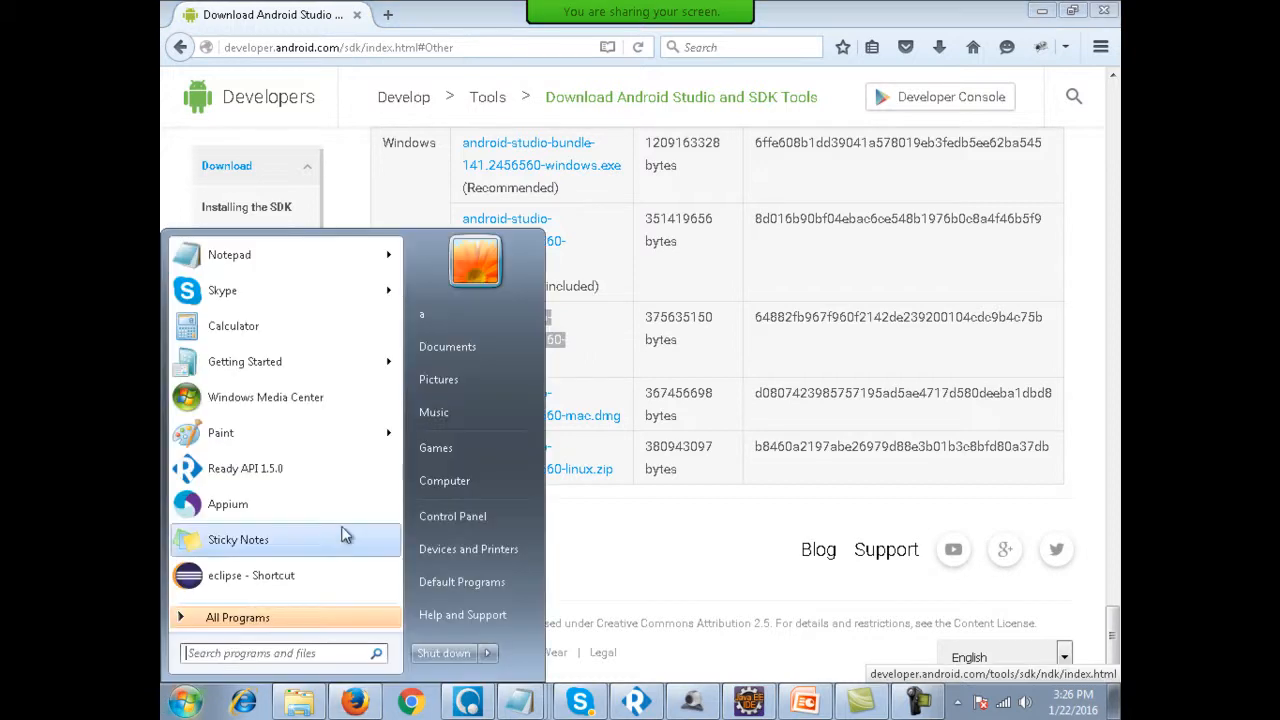
{"action": "left_click", "coordinate": [446, 482]}
{"action": "double_click", "coordinate": [612, 248]}
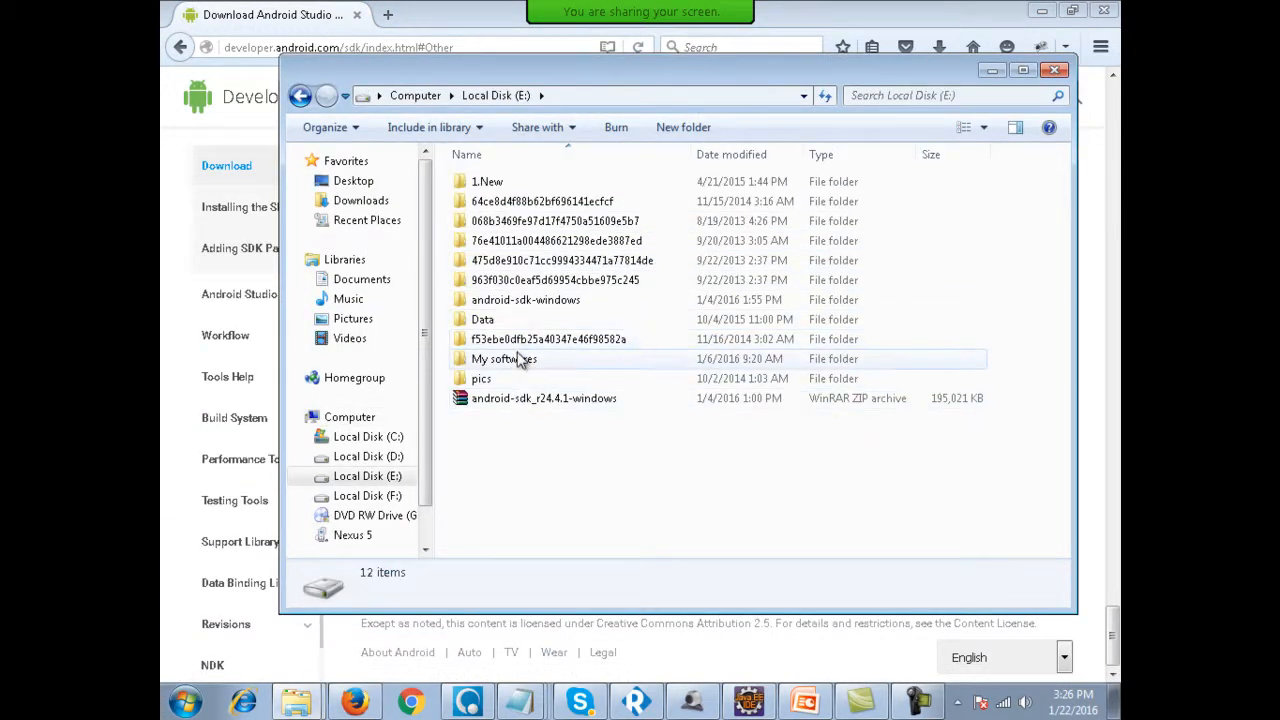
{"action": "left_click", "coordinate": [523, 398]}
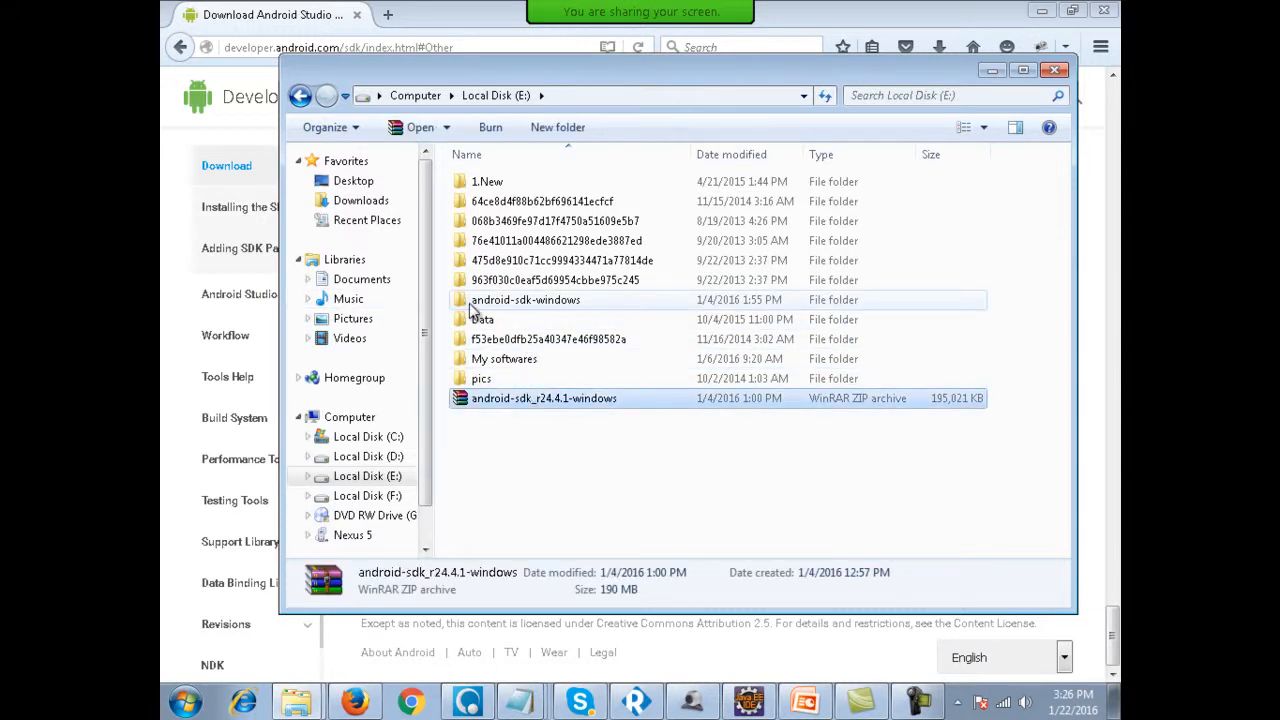
{"action": "double_click", "coordinate": [474, 303]}
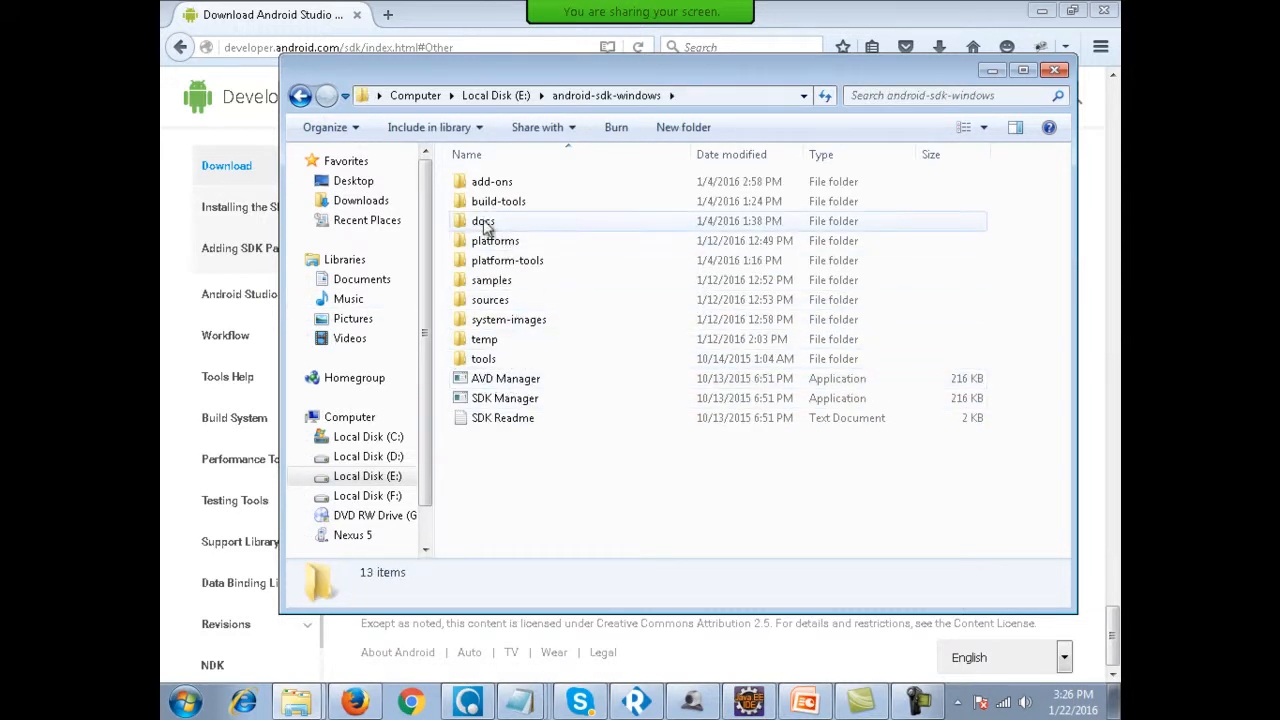
Locate the platform-tools and tools folders and run SDK Manager from the android-sdk-windows folder.
{"action": "left_click", "coordinate": [486, 260]}
{"action": "left_click", "coordinate": [486, 362]}
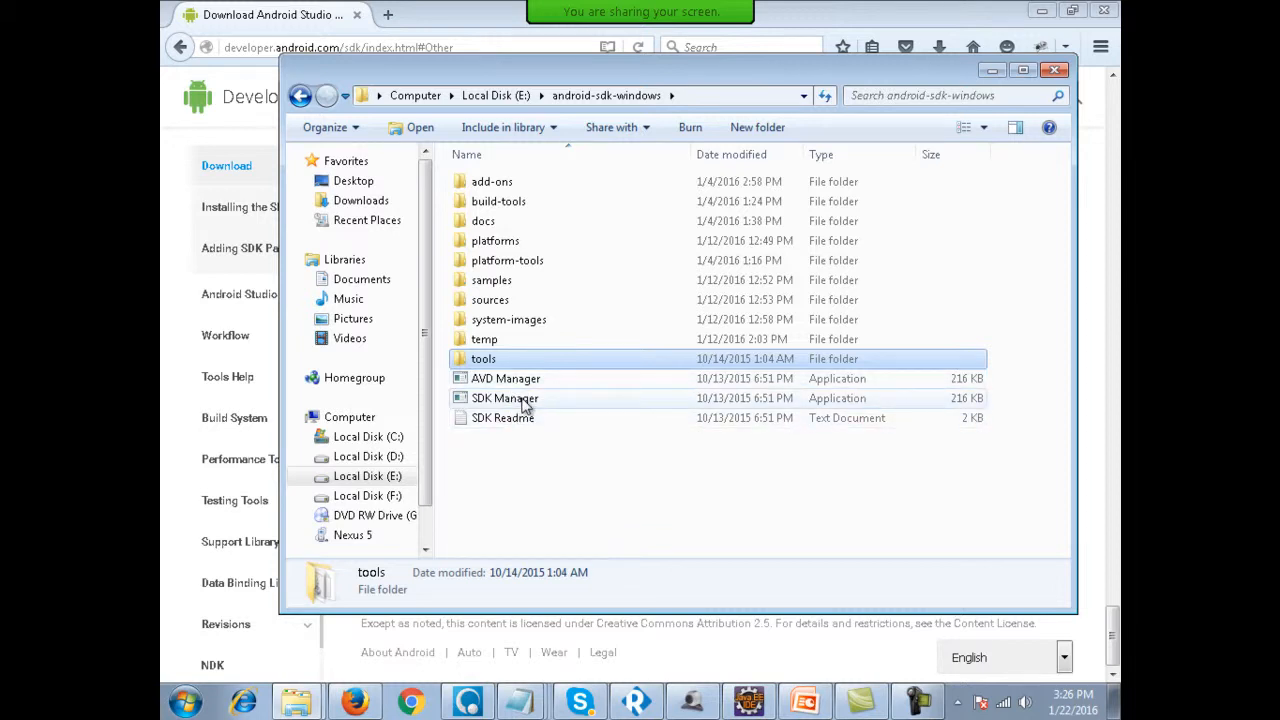
{"action": "double_click", "coordinate": [522, 400]}
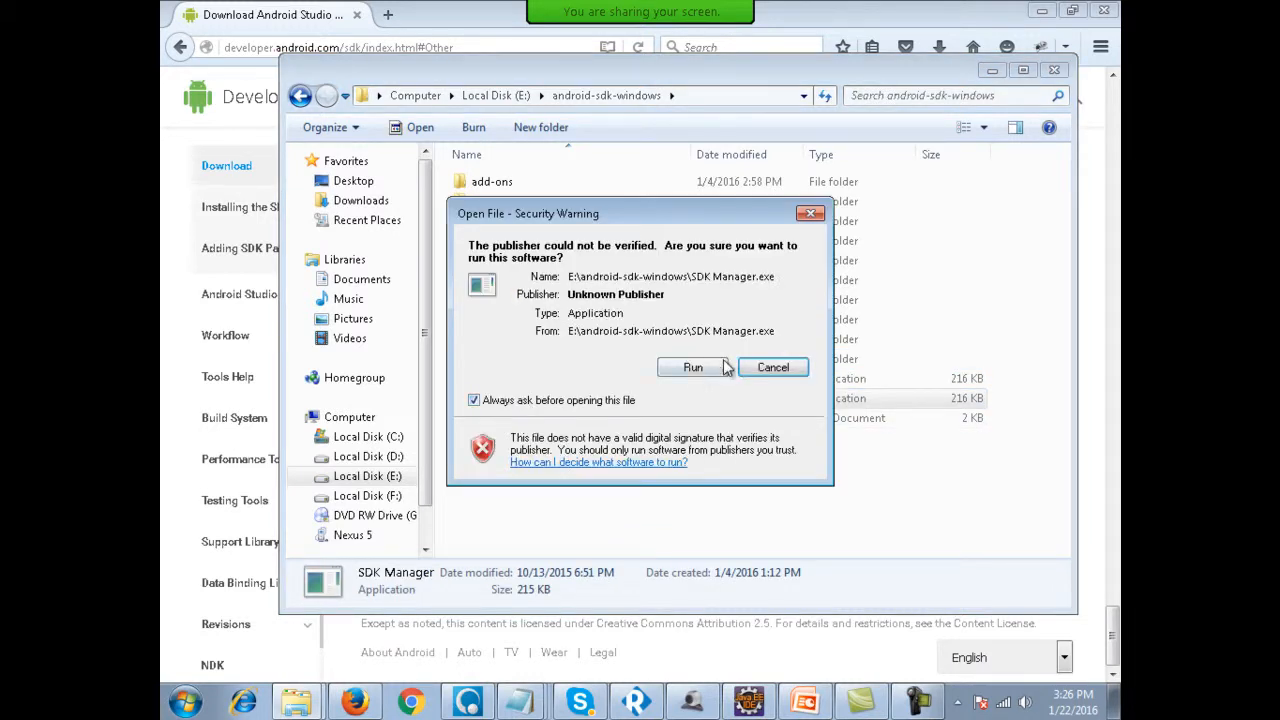
{"action": "left_click", "coordinate": [724, 367]}
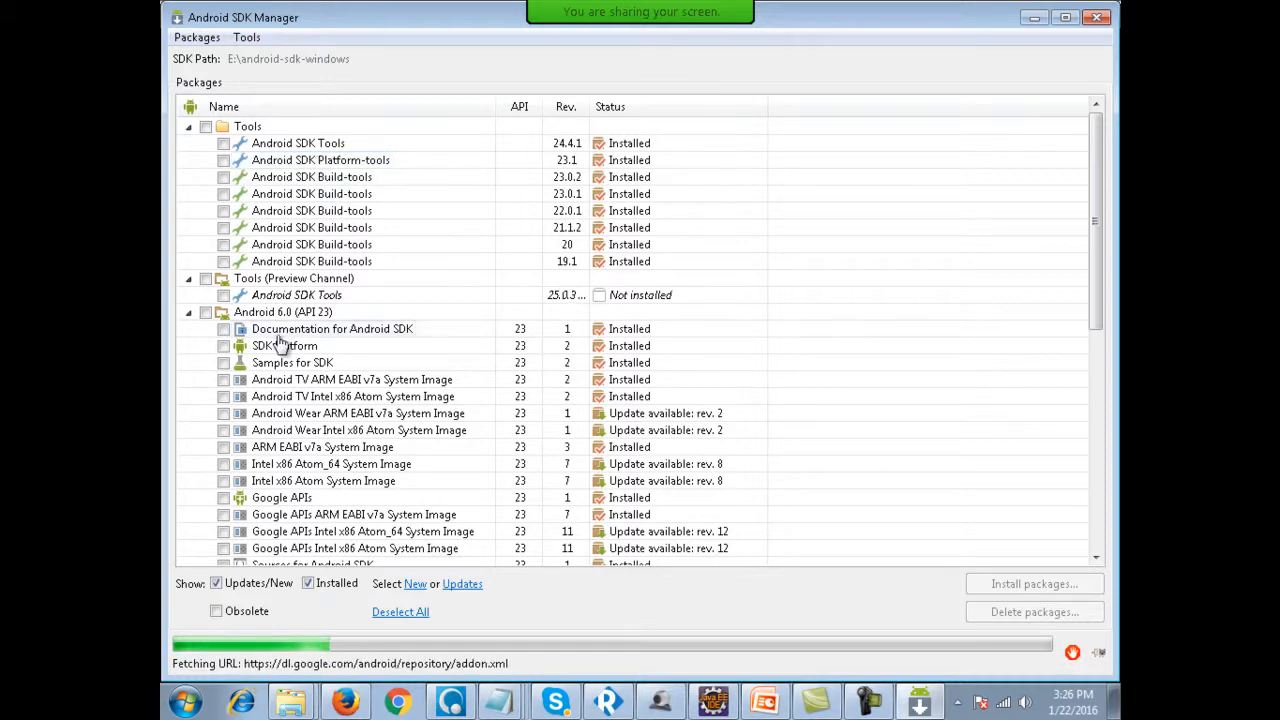
Check the phone's Android version in the camera view and inspect the Android 5.1.1 (API 22) package group in the SDK Manager.
{"action": "left_click", "coordinate": [660, 703]}
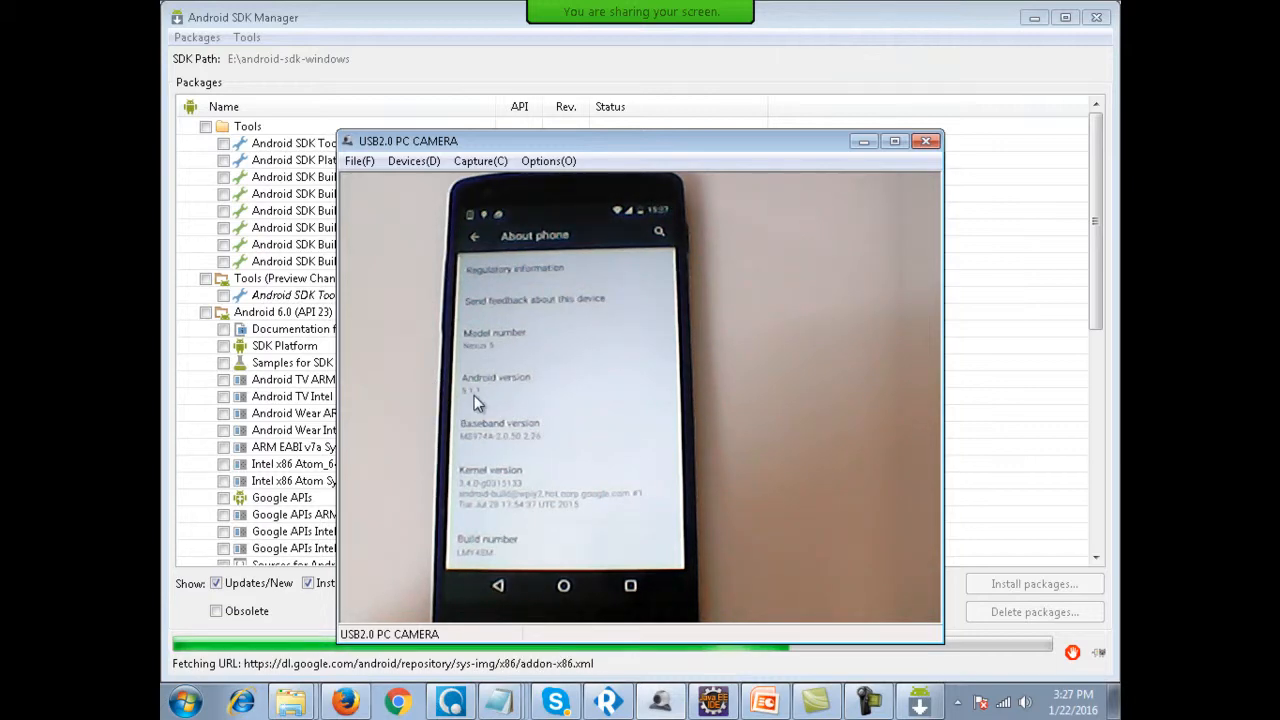
{"action": "left_click", "coordinate": [1008, 285]}
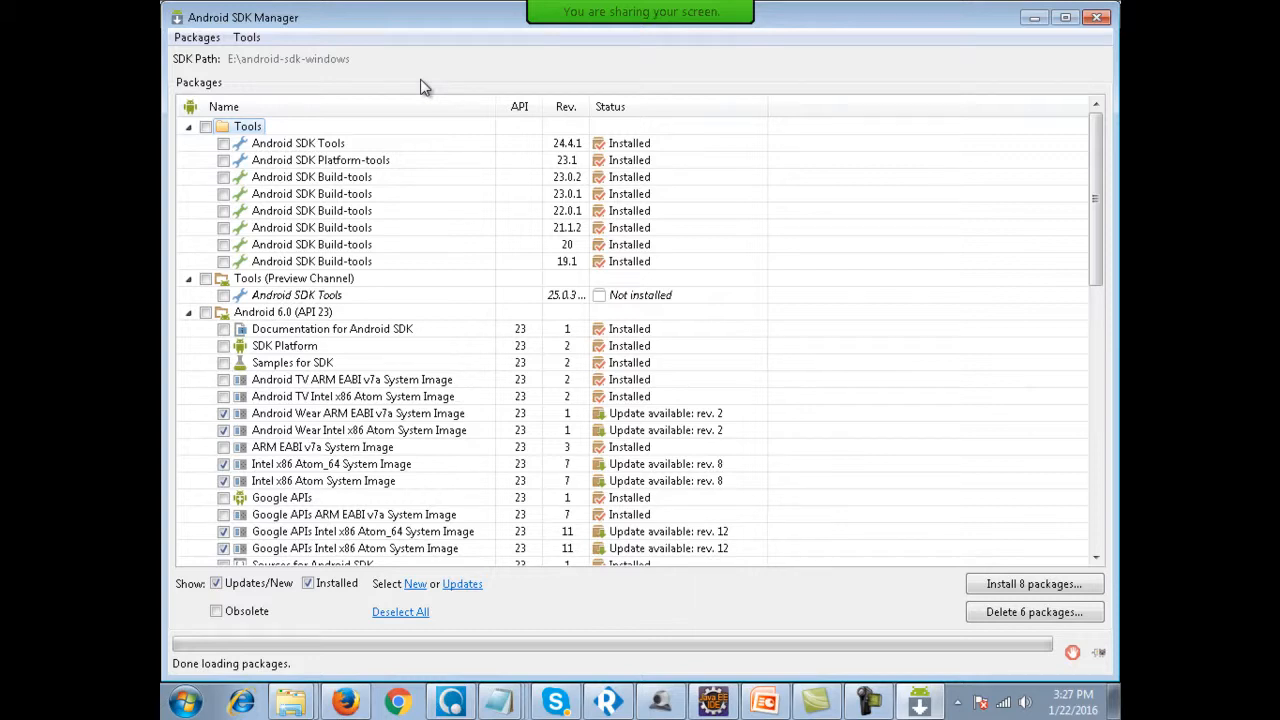
{"action": "scroll", "coordinate": [309, 310], "scroll_direction": "down", "scroll_amount": 1}
{"action": "left_click", "coordinate": [187, 262]}
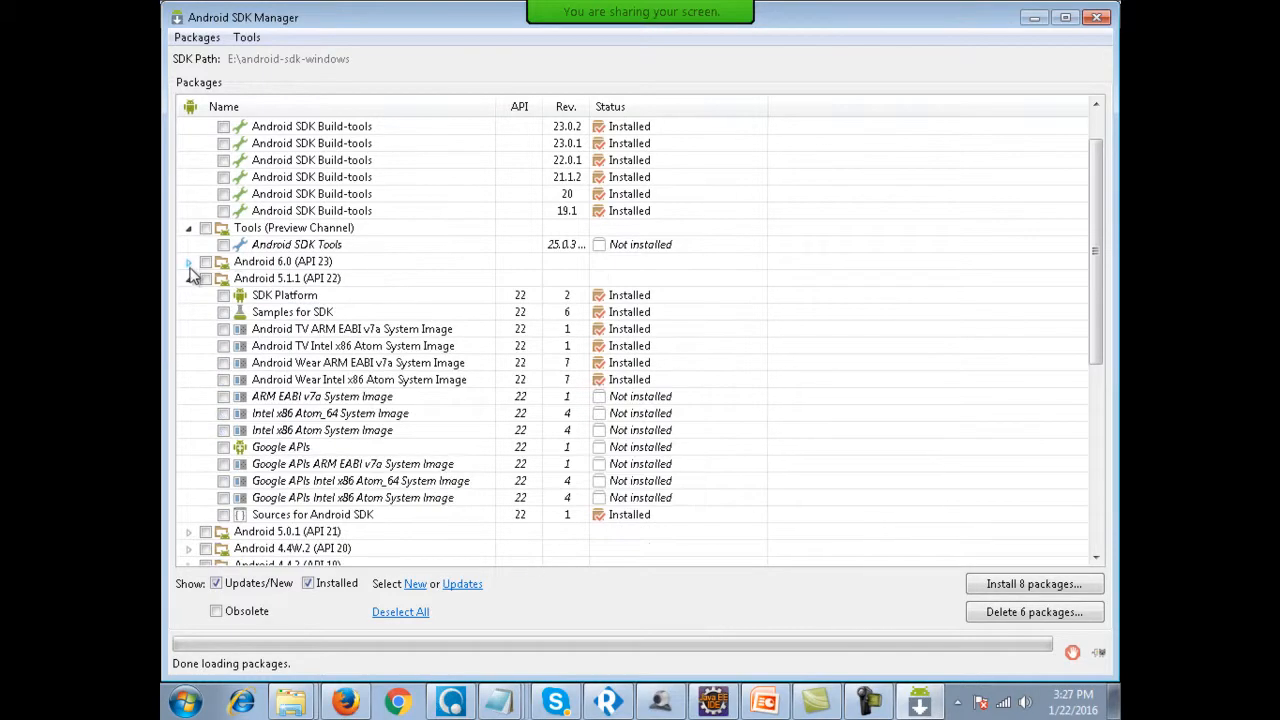
{"action": "left_click", "coordinate": [188, 278]}
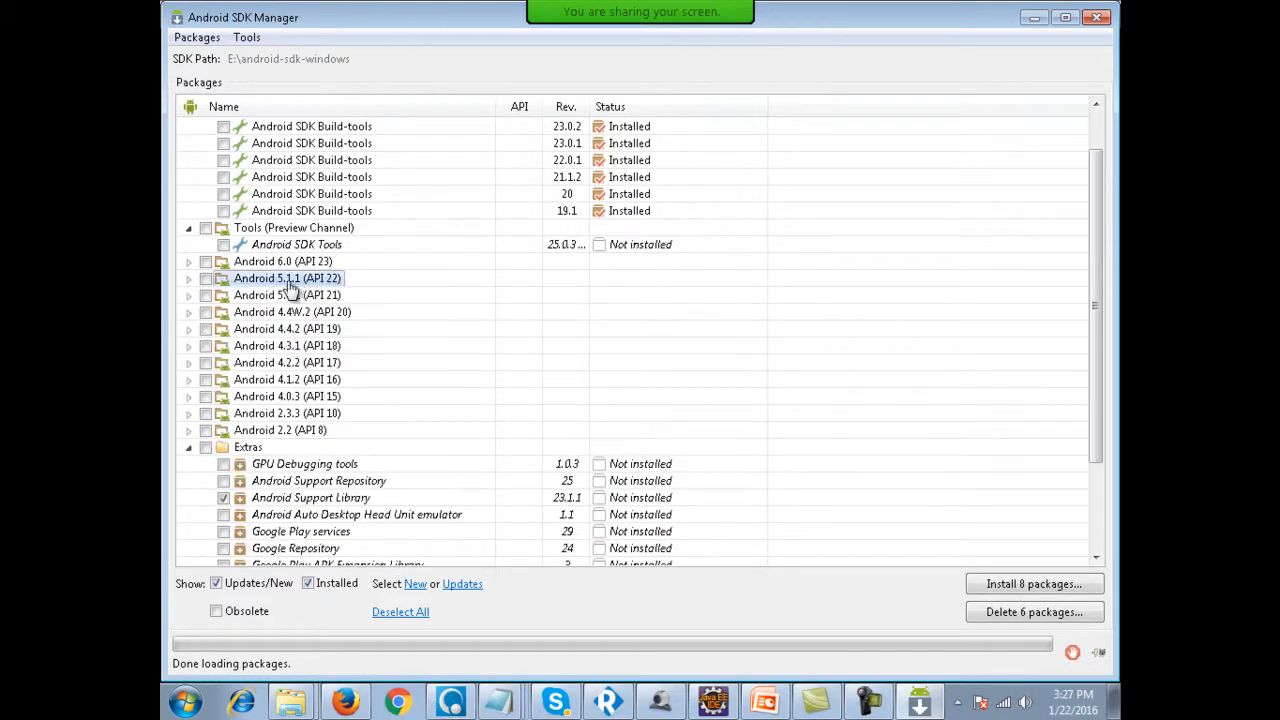
{"action": "left_click", "coordinate": [188, 278]}
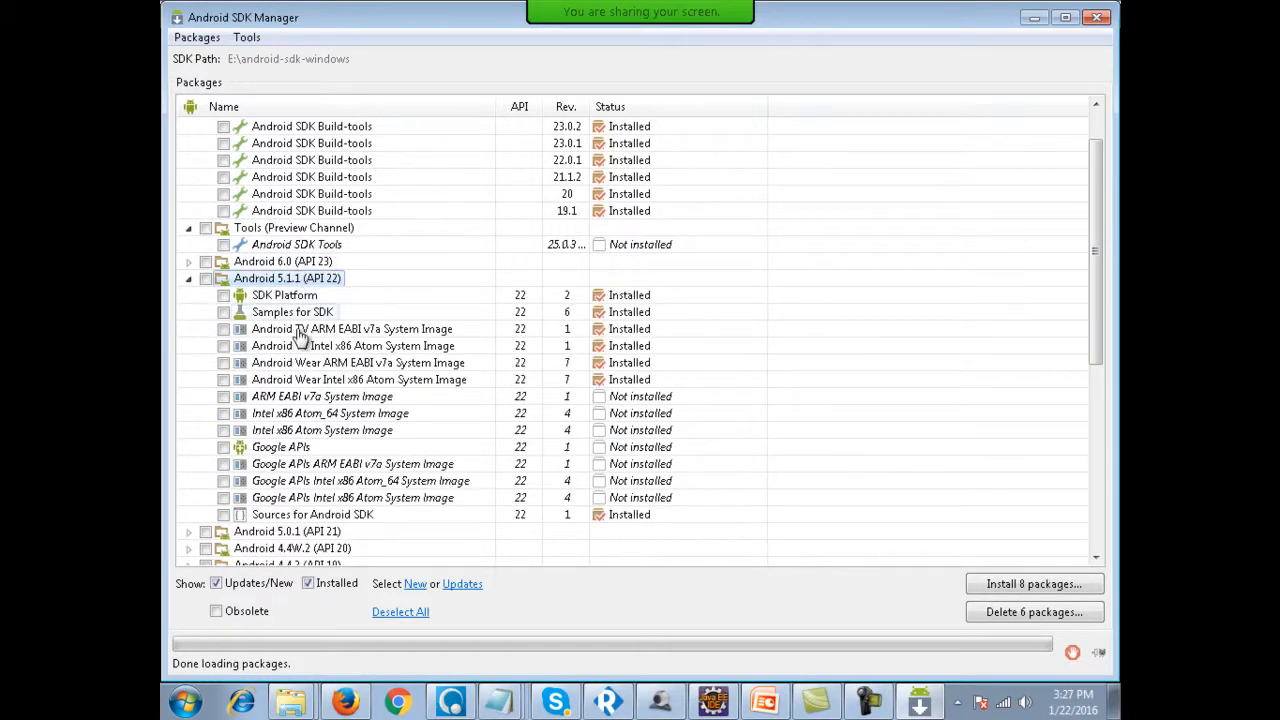
Select all packages in the Android 5.1.1 (API 22) group and in the Tools group.
{"action": "left_click", "coordinate": [205, 279]}
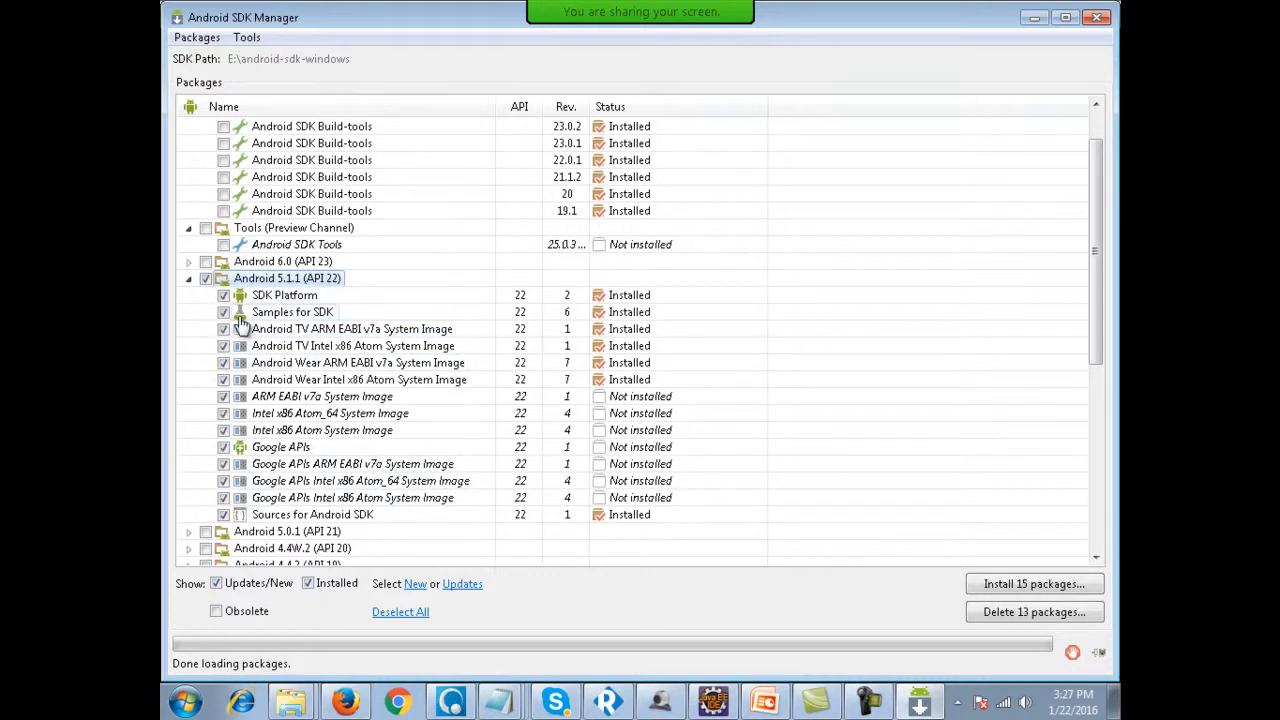
{"action": "scroll", "coordinate": [240, 318], "scroll_direction": "up", "scroll_amount": 1}
{"action": "left_click", "coordinate": [205, 126]}
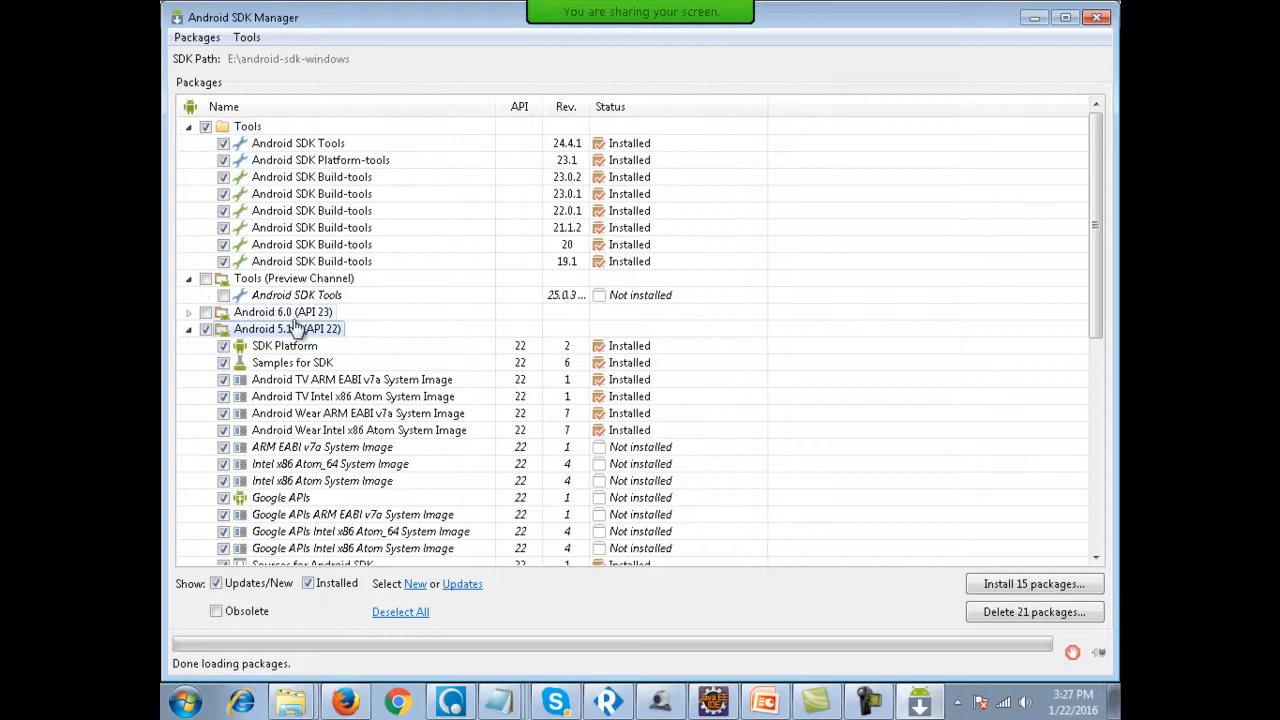
Collapse the Android 6.0 and 5.1.1 groups, and leave only Android 5.1.1 (API 22) fully selected among the platforms.
{"action": "left_click", "coordinate": [188, 312]}
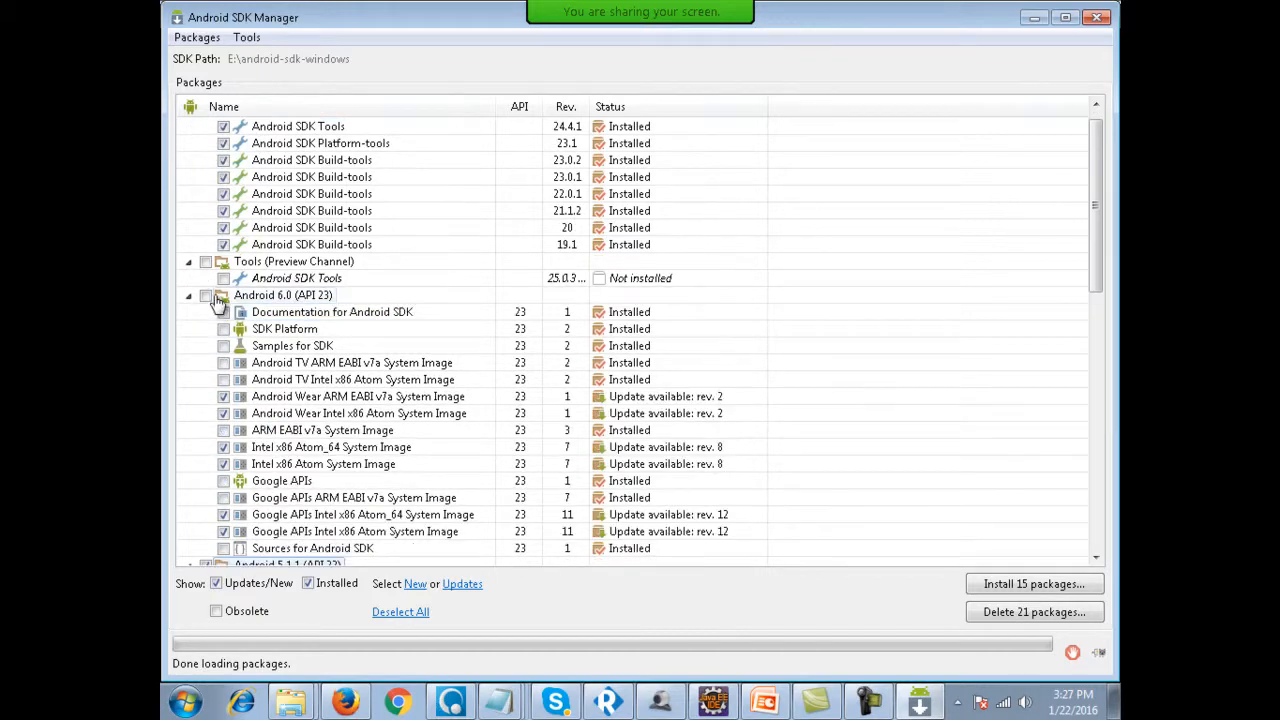
{"action": "left_click", "coordinate": [189, 296]}
{"action": "left_click", "coordinate": [188, 313]}
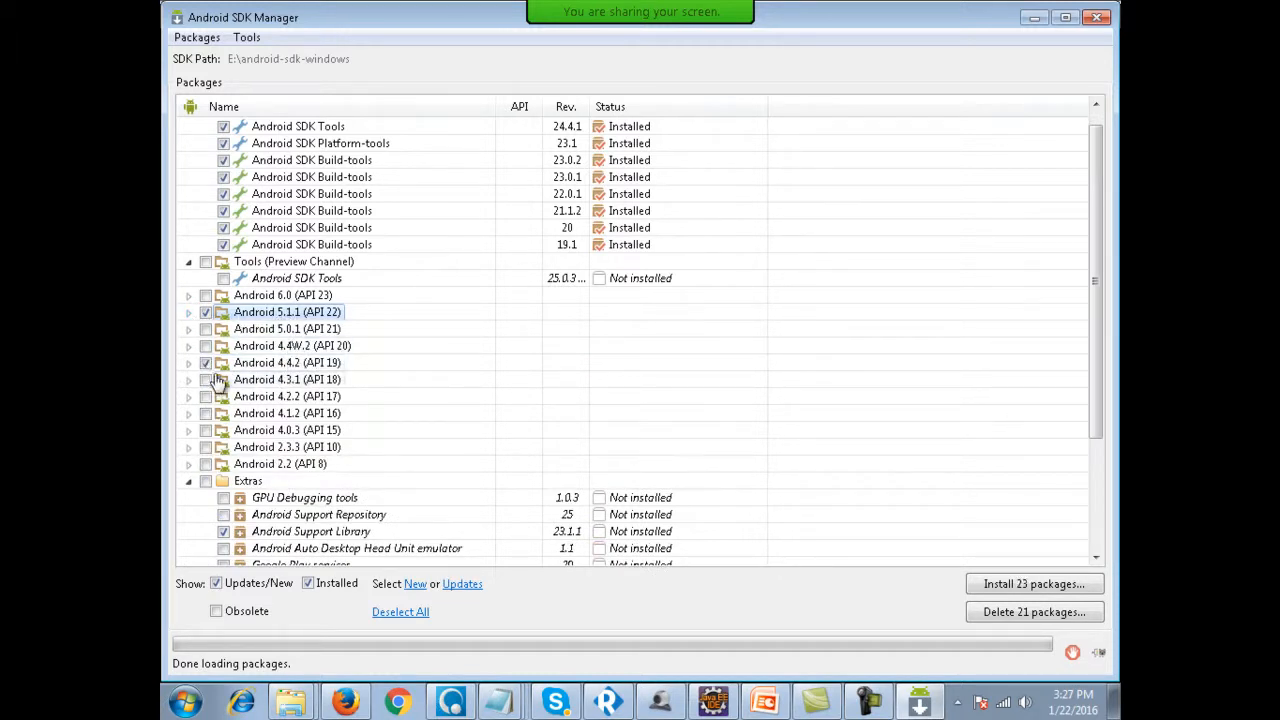
{"action": "left_click", "coordinate": [206, 313]}
{"action": "left_click", "coordinate": [206, 313]}
{"action": "left_click", "coordinate": [206, 313]}
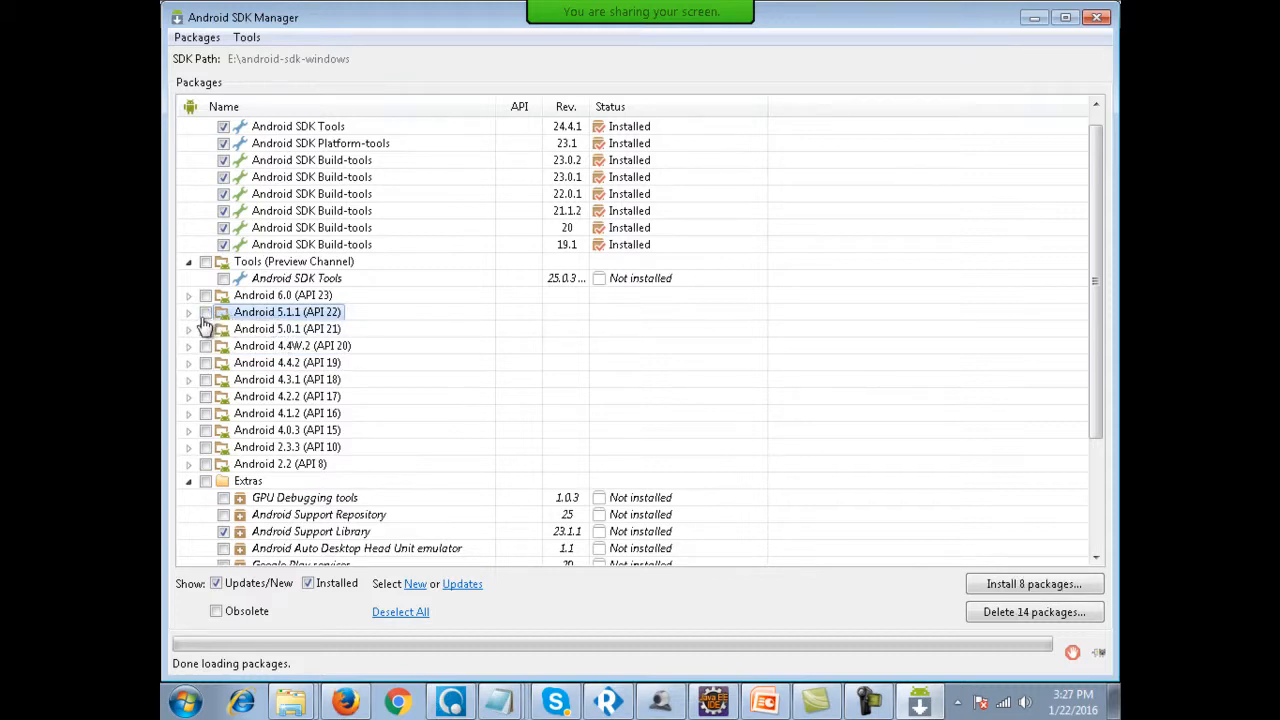
{"action": "left_click", "coordinate": [206, 313]}
{"action": "scroll", "coordinate": [195, 160], "scroll_direction": "up", "scroll_amount": 1}
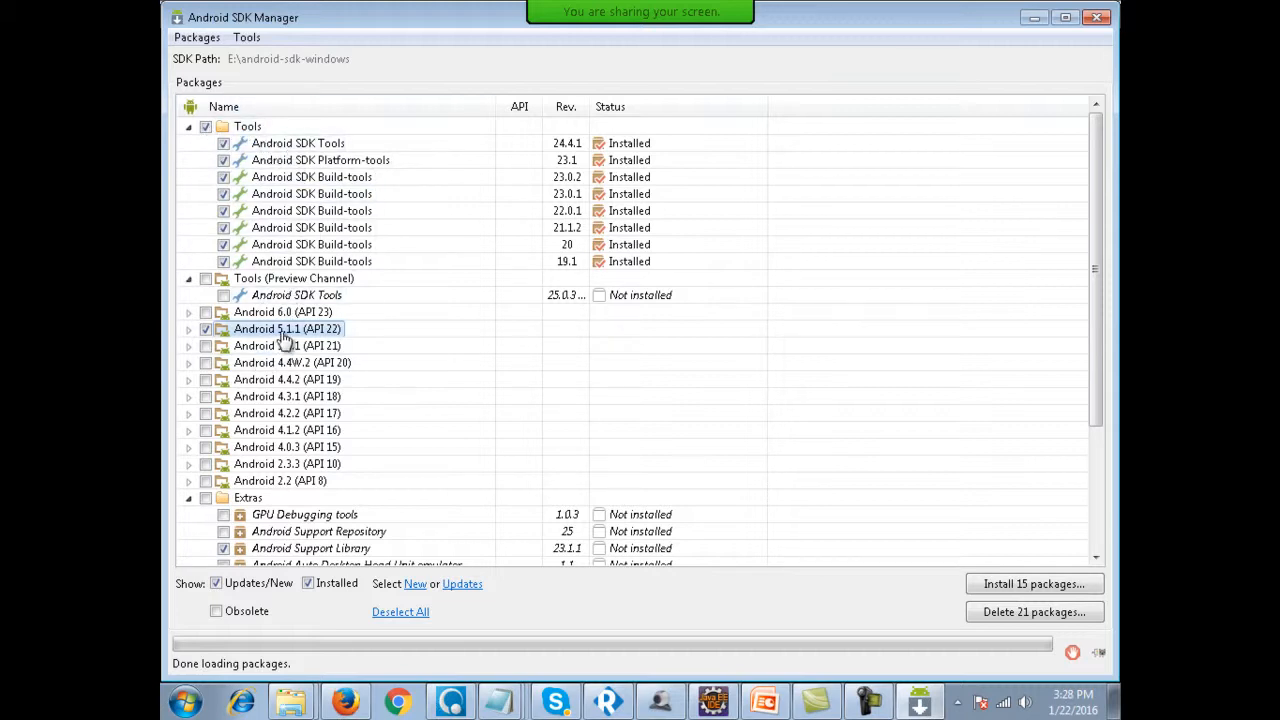
Review the packages and license offered for installation, cancel the installation and deselect the Android 5.1.1 (API 22) group.
{"action": "left_click", "coordinate": [1024, 585]}
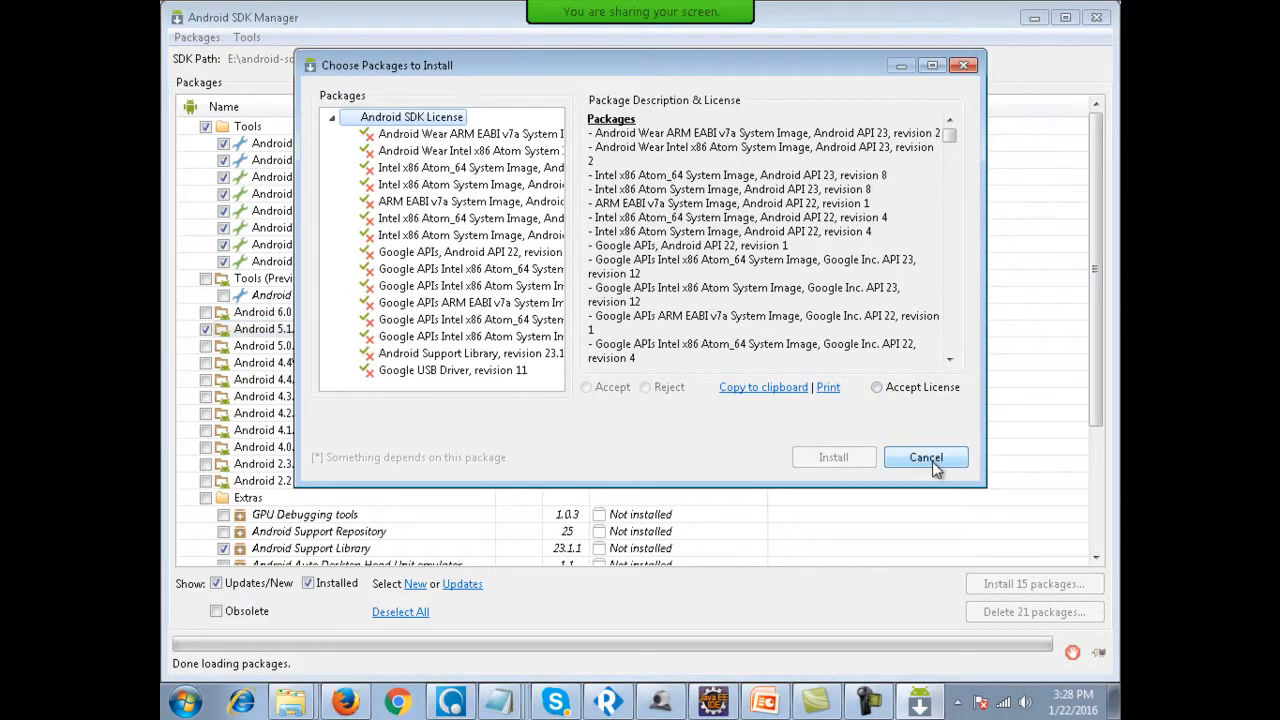
{"action": "left_click", "coordinate": [928, 462]}
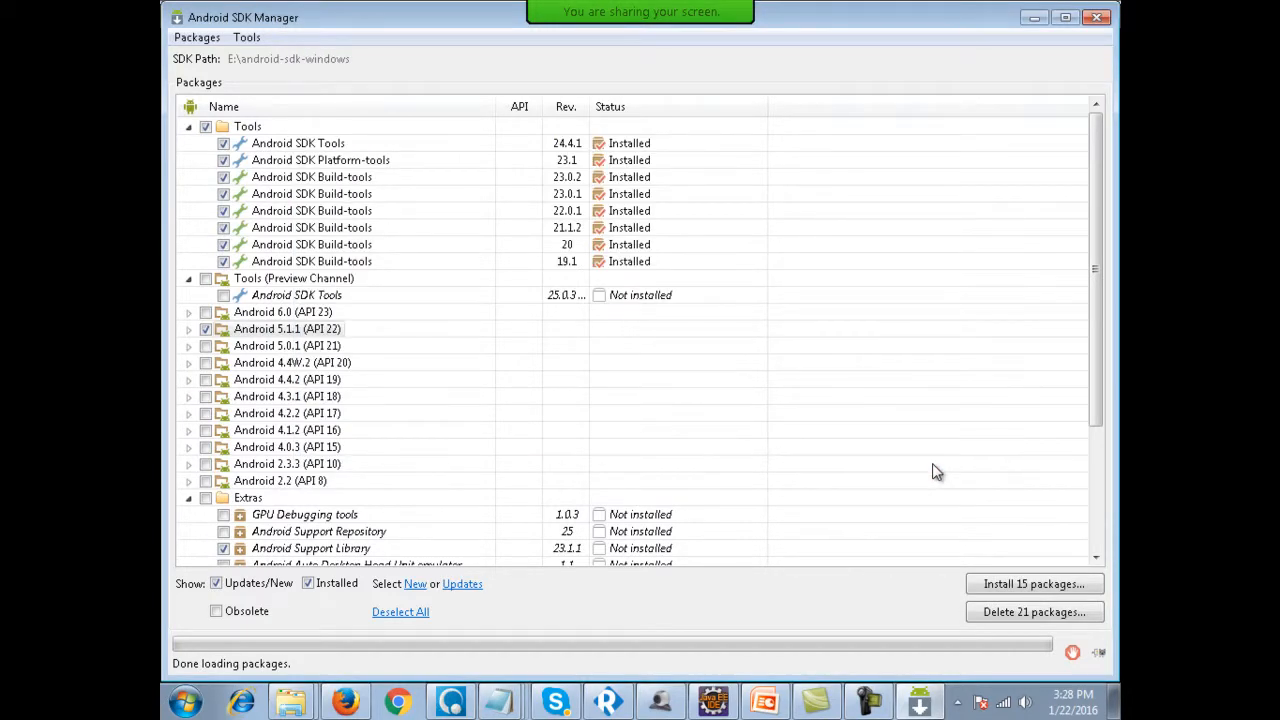
{"action": "left_click", "coordinate": [205, 329]}
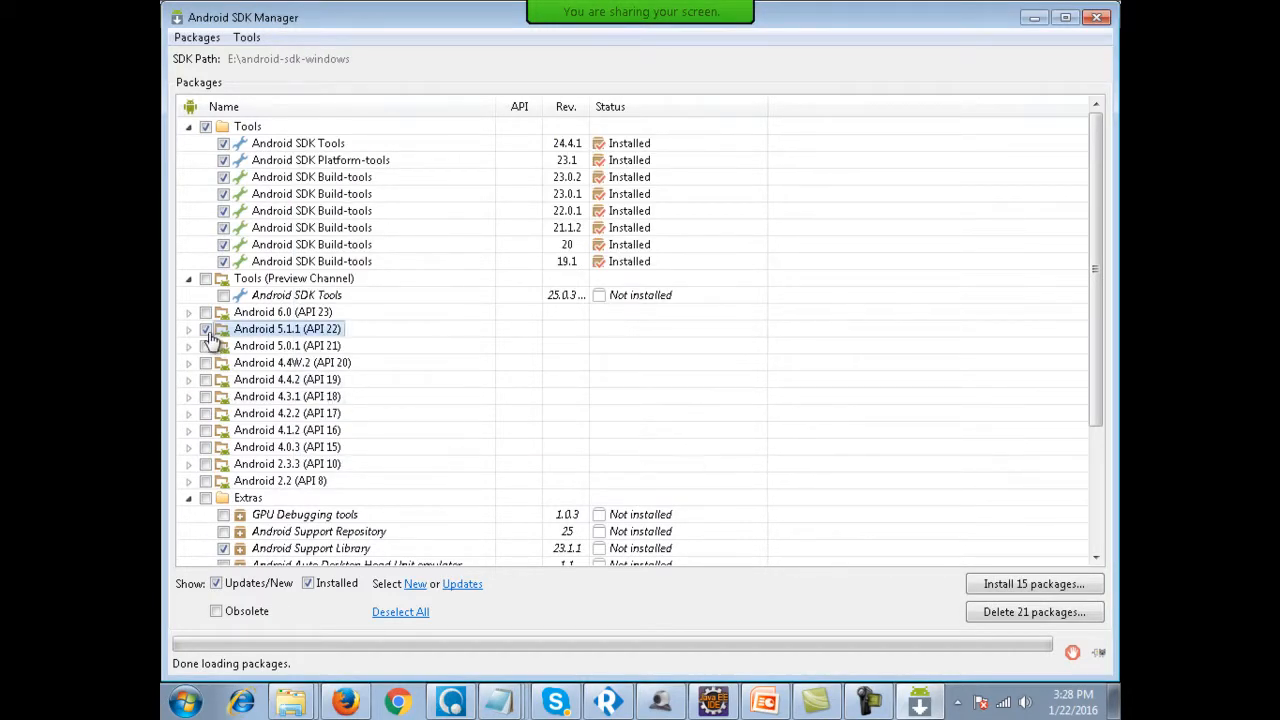
{"action": "left_click", "coordinate": [189, 330]}
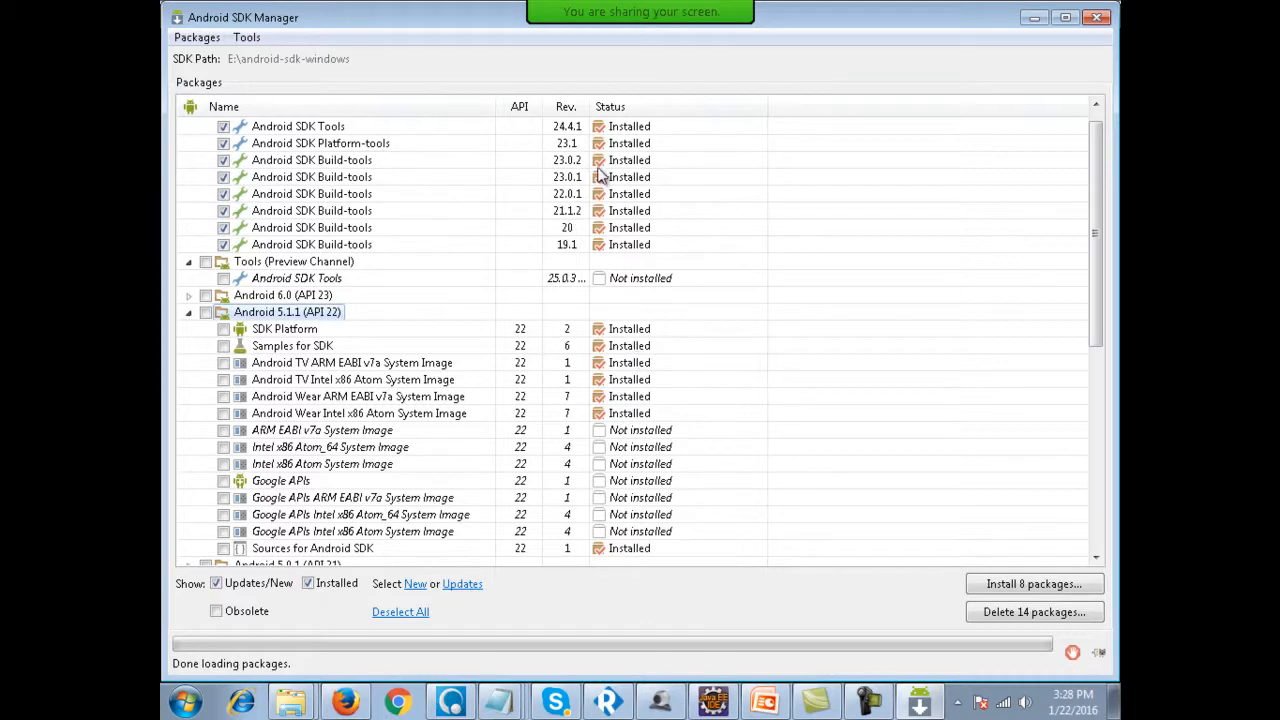
Close the Android SDK Manager and locate the tools and platform-tools folders inside android-sdk-windows.
{"action": "left_click", "coordinate": [1099, 20]}
{"action": "left_click", "coordinate": [1020, 228]}
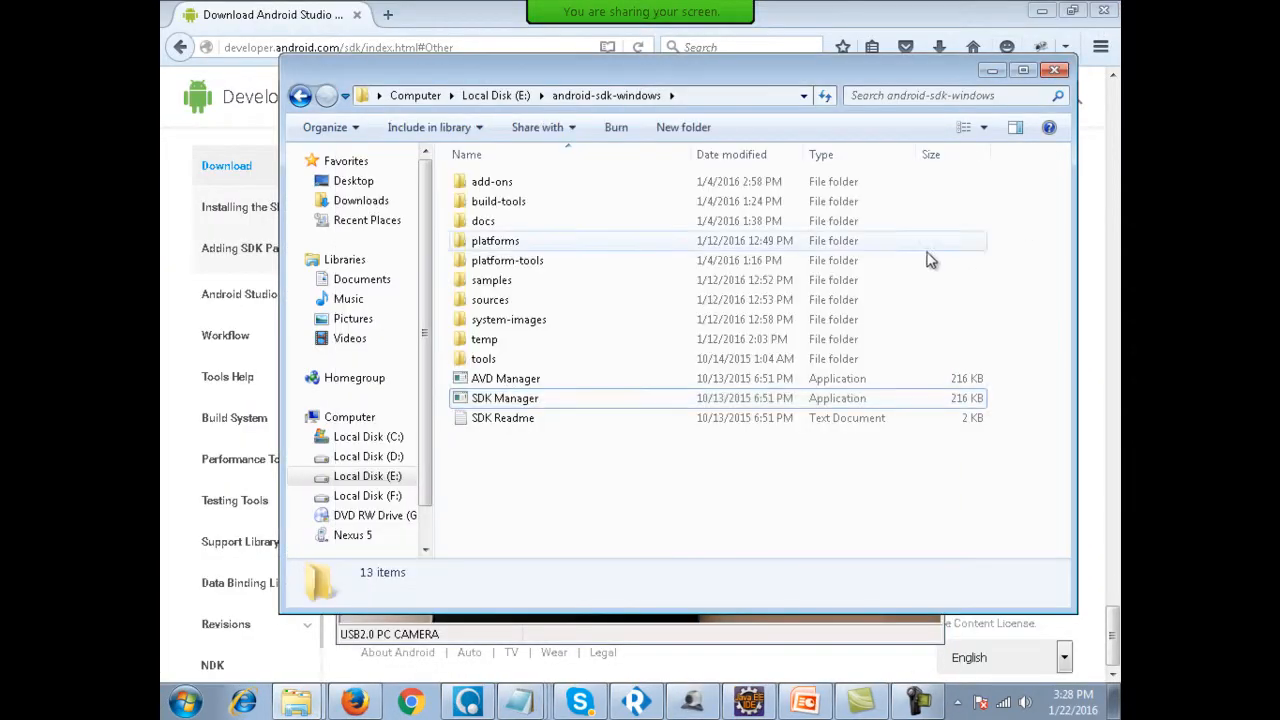
{"action": "left_click", "coordinate": [477, 359]}
{"action": "left_click", "coordinate": [490, 261]}
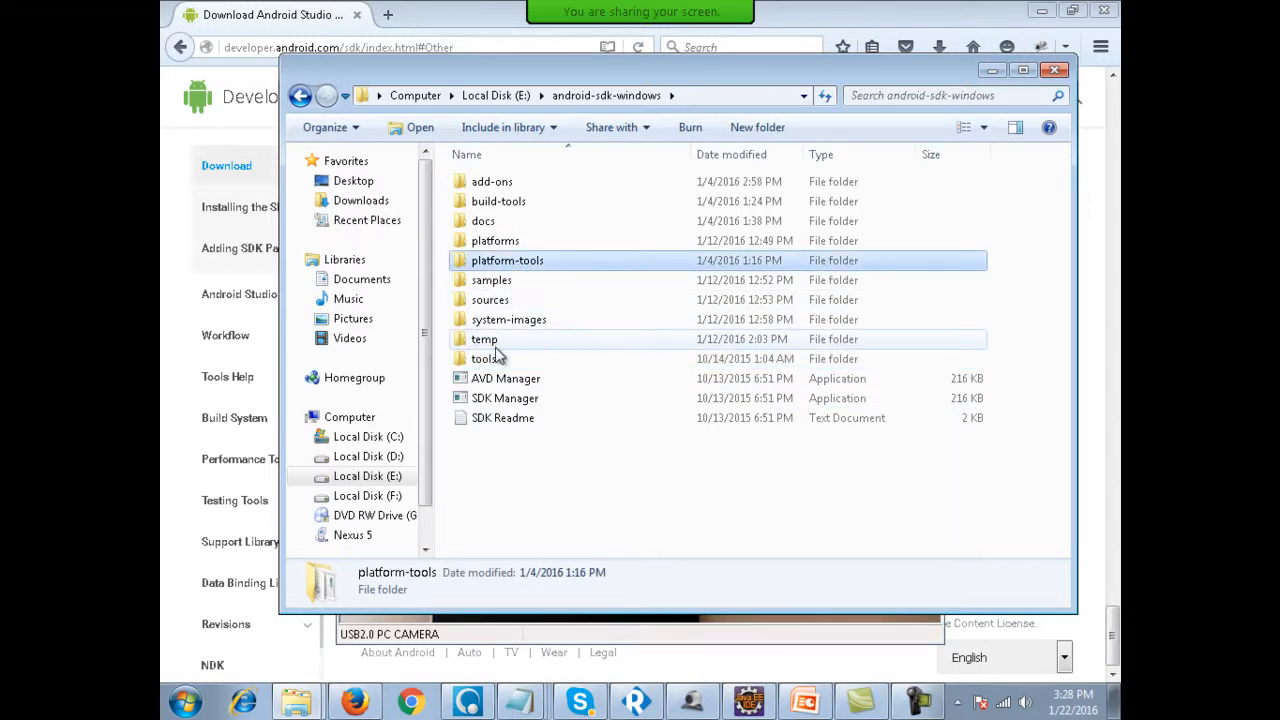
Add the tools folder to the selection alongside platform-tools in android-sdk-windows.
{"action": "left_click", "coordinate": [505, 360], "text": "ctrl"}
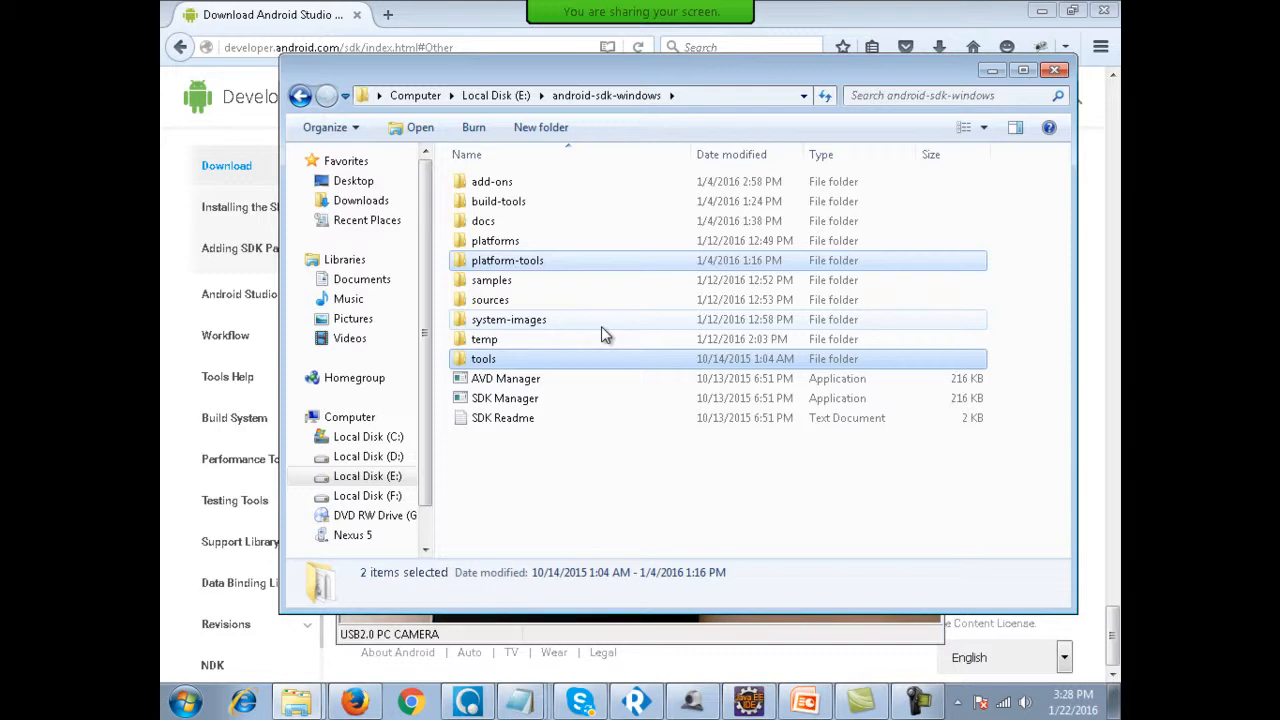
Switch to Firefox and search the web for "download jdk" in a new tab.
{"action": "left_click", "coordinate": [440, 32]}
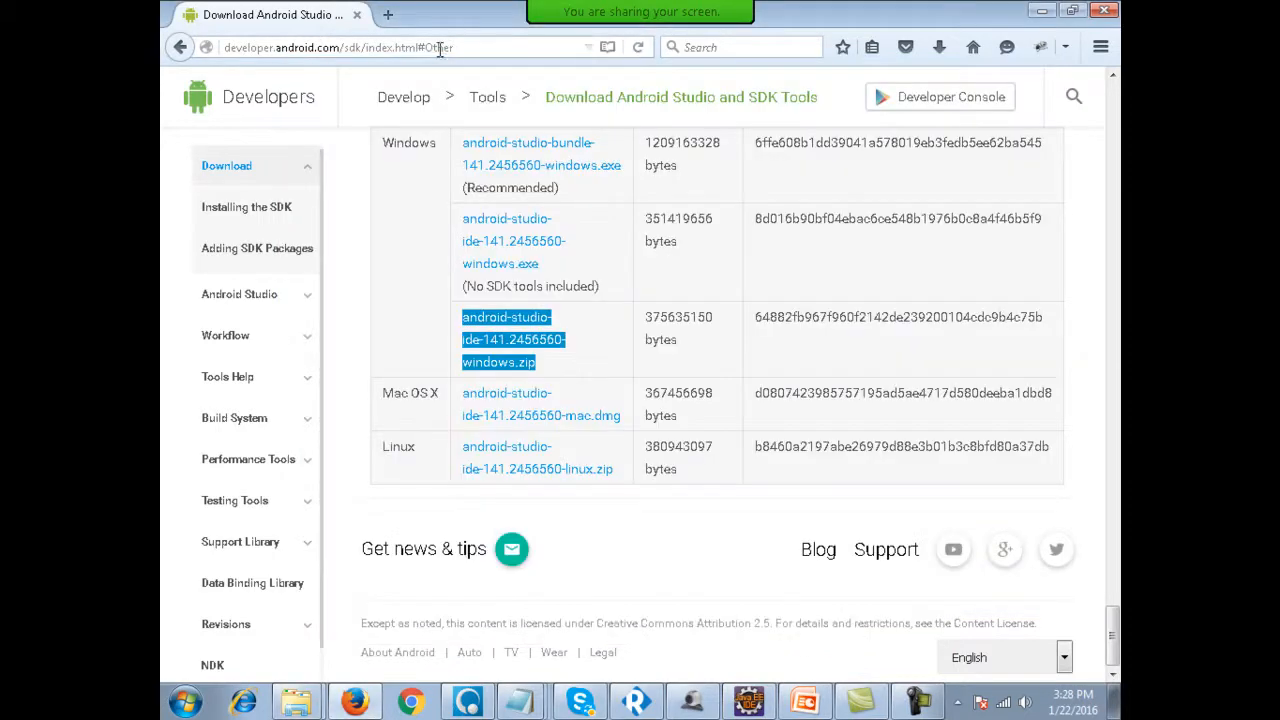
{"action": "left_click", "coordinate": [388, 15]}
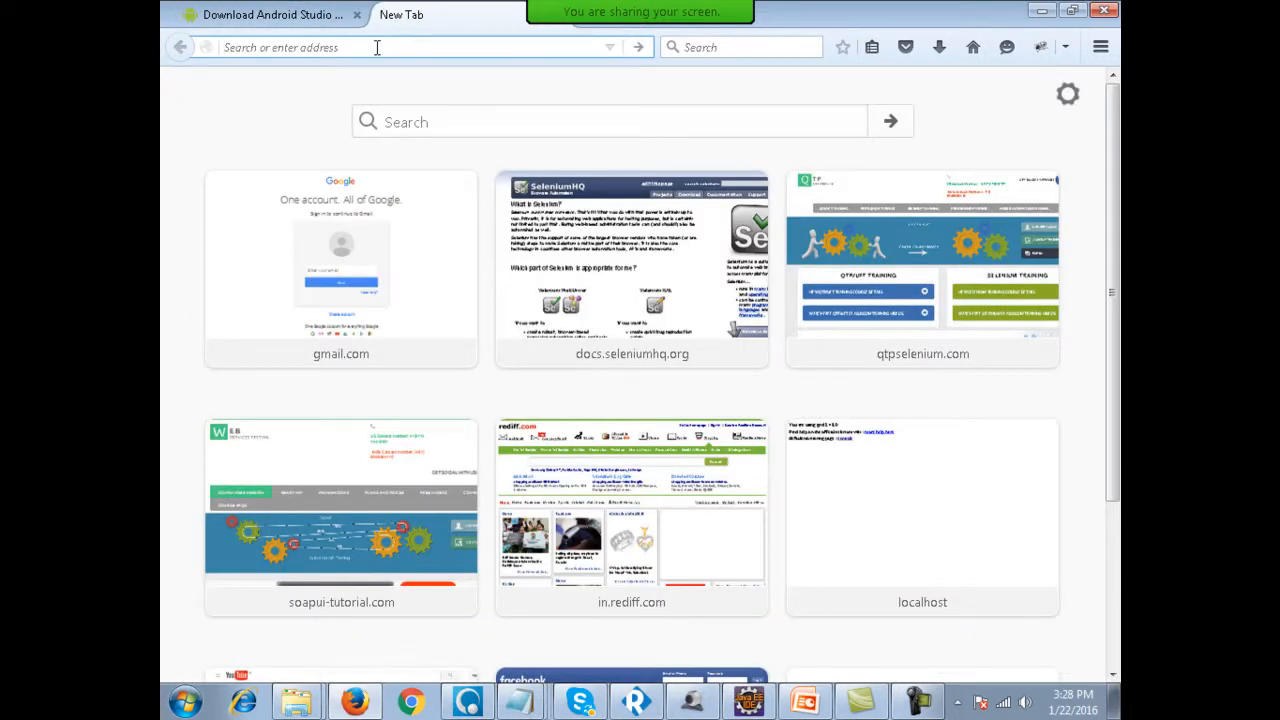
{"action": "type", "text": "dow"}
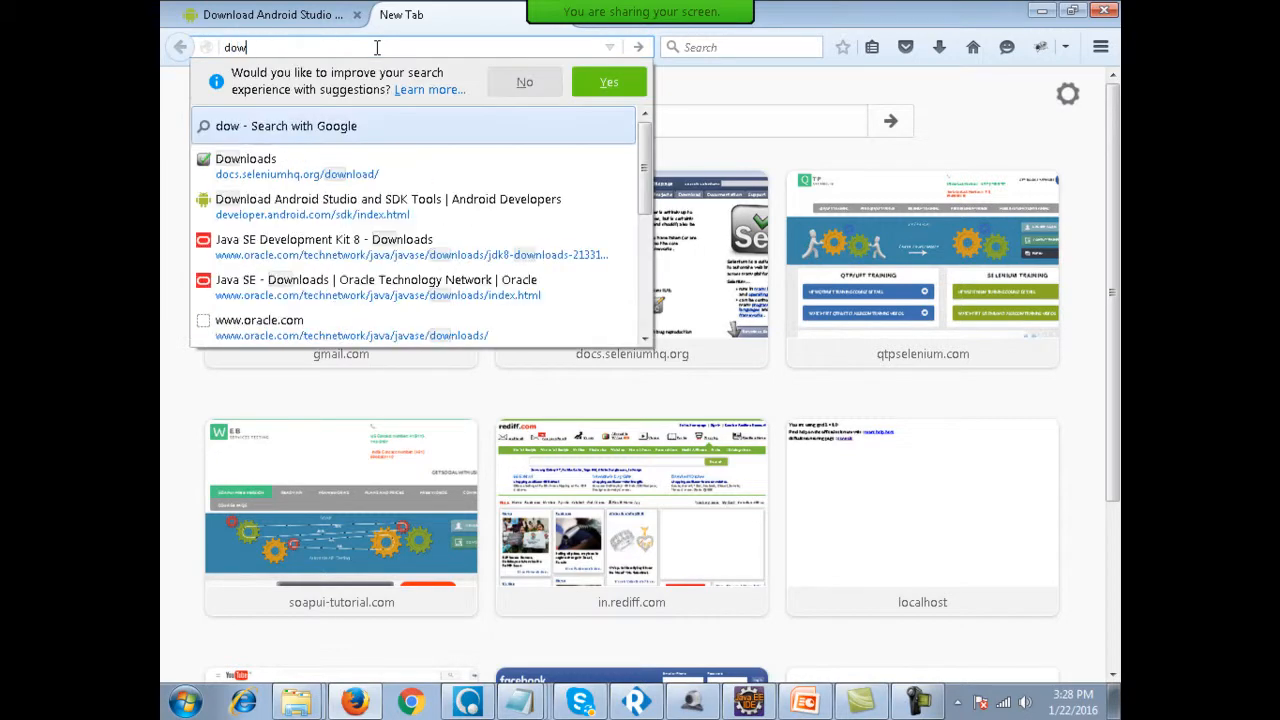
{"action": "type", "text": "nload jdk"}
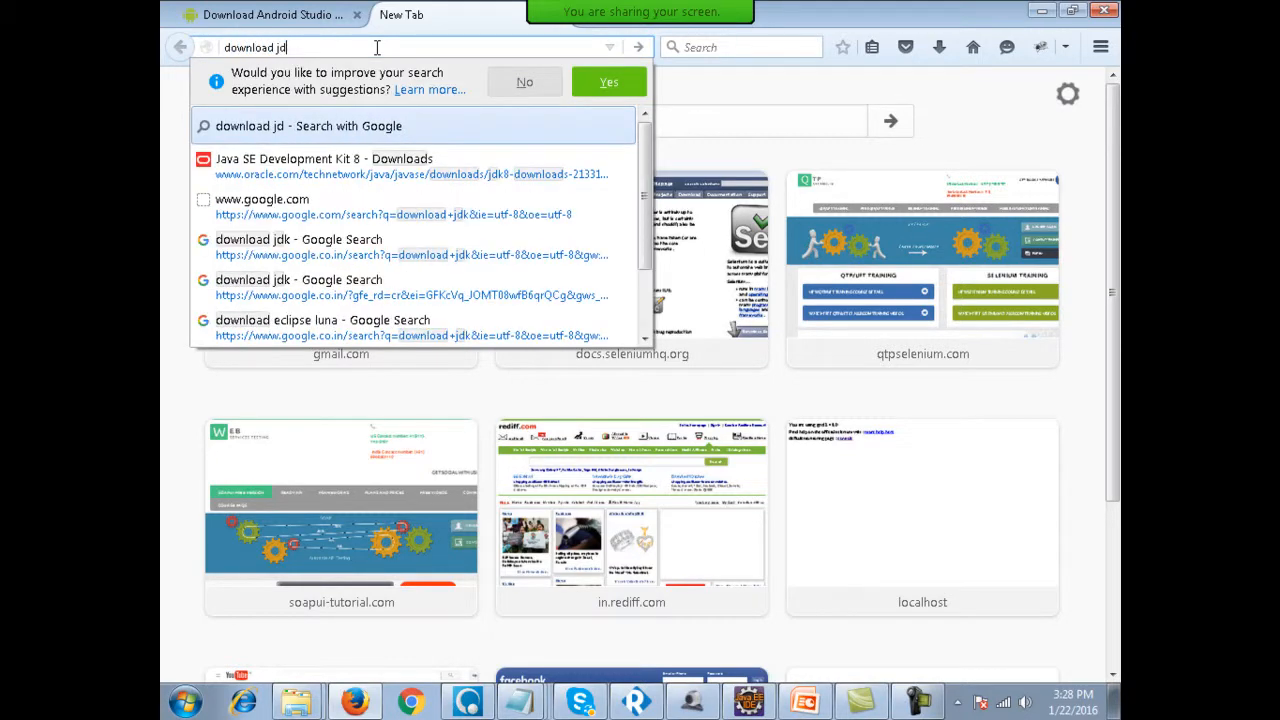
{"action": "key", "text": "Return"}
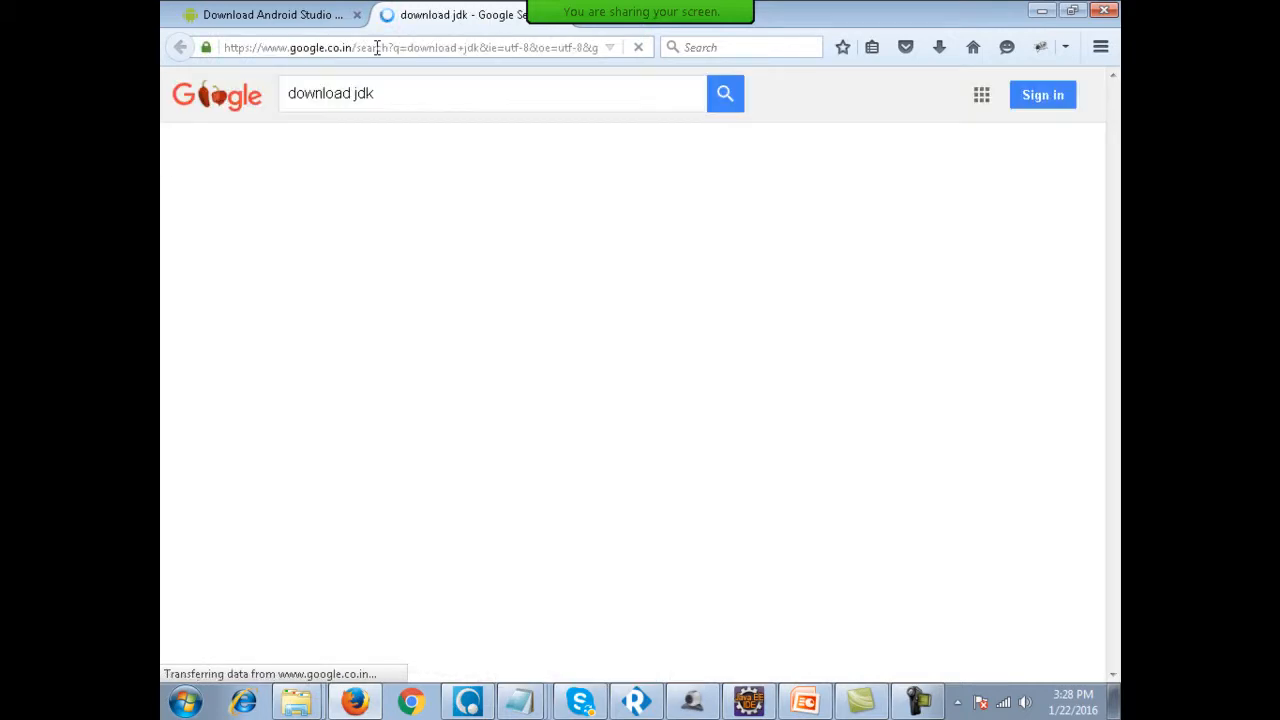
Open Oracle's Java SE Development Kit 8 download page and locate the Windows x86 and Windows x64 entries for 8u71.
{"action": "left_click", "coordinate": [487, 246]}
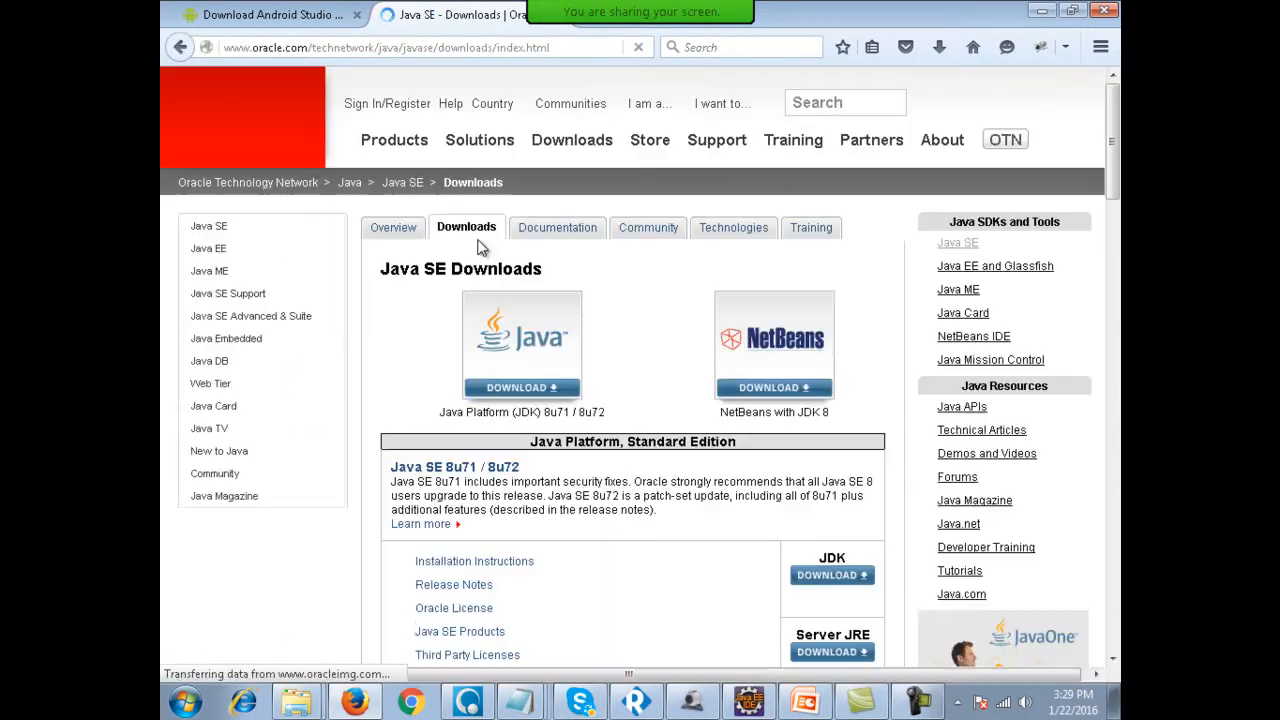
{"action": "left_click", "coordinate": [520, 392]}
{"action": "scroll", "coordinate": [516, 385], "scroll_direction": "down", "scroll_amount": 10}
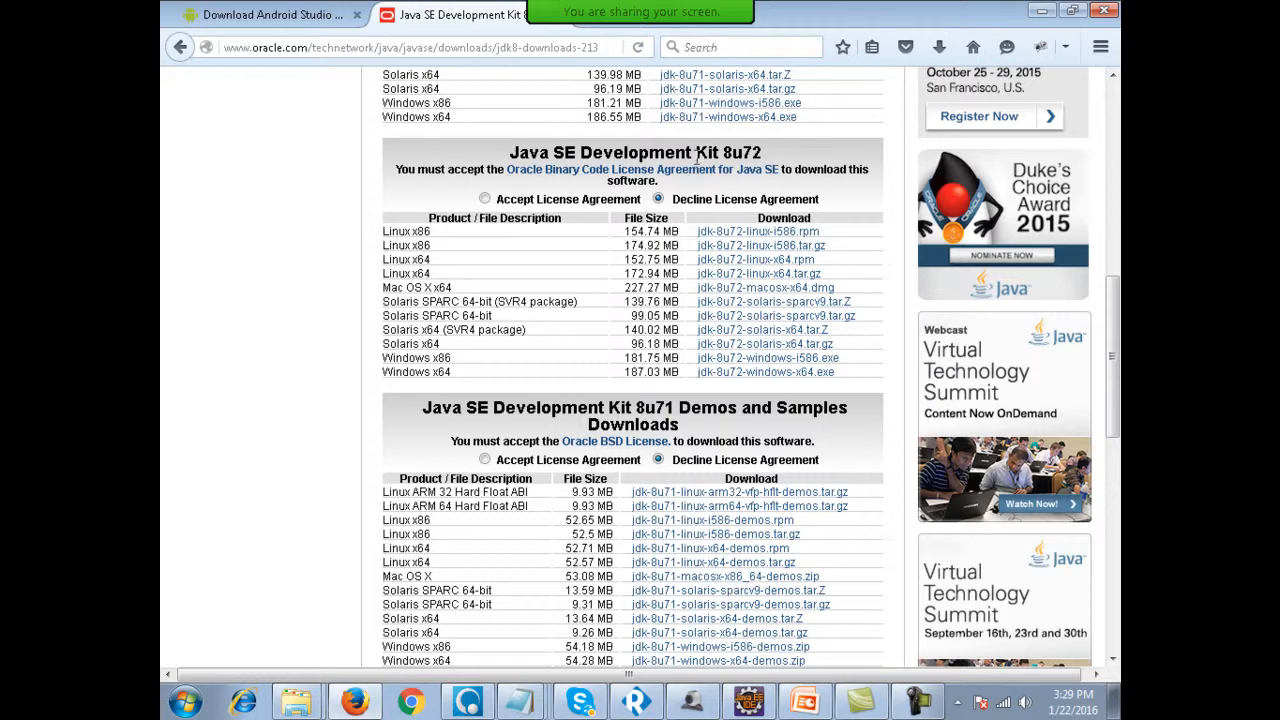
{"action": "scroll", "coordinate": [500, 400], "scroll_direction": "up", "scroll_amount": 4}
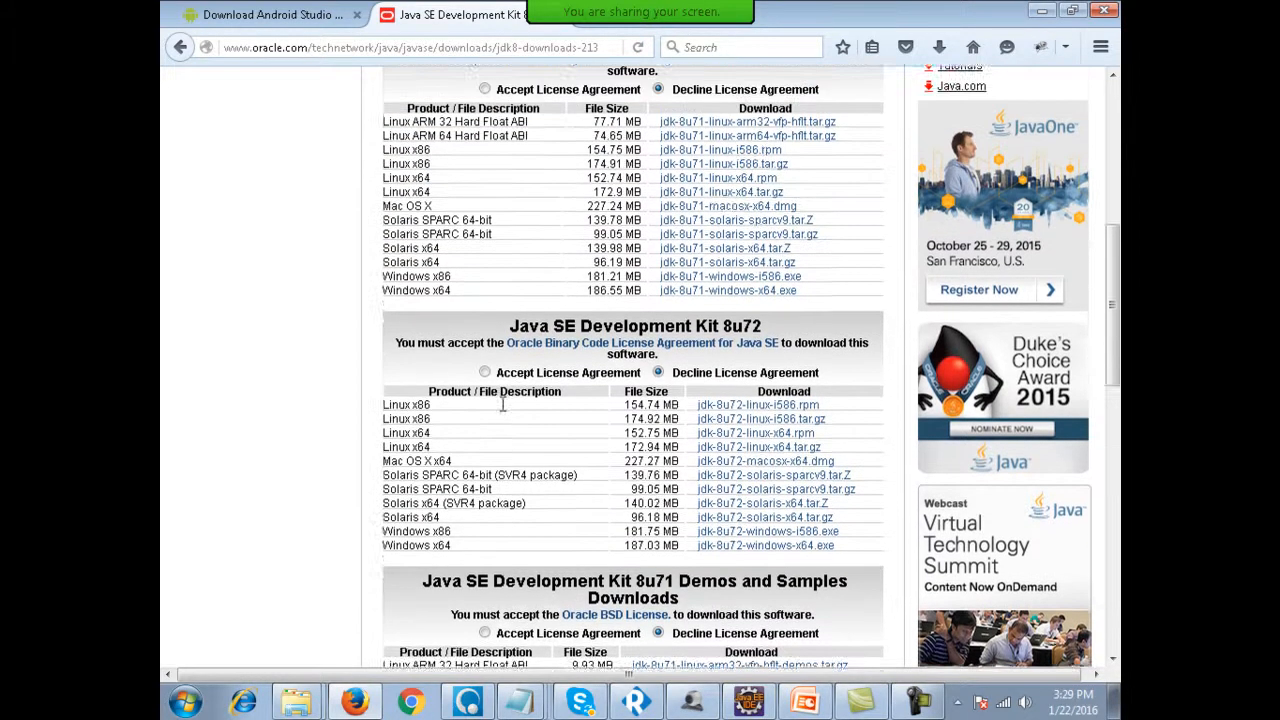
{"action": "left_click_drag", "start_coordinate": [451, 331], "coordinate": [380, 319]}
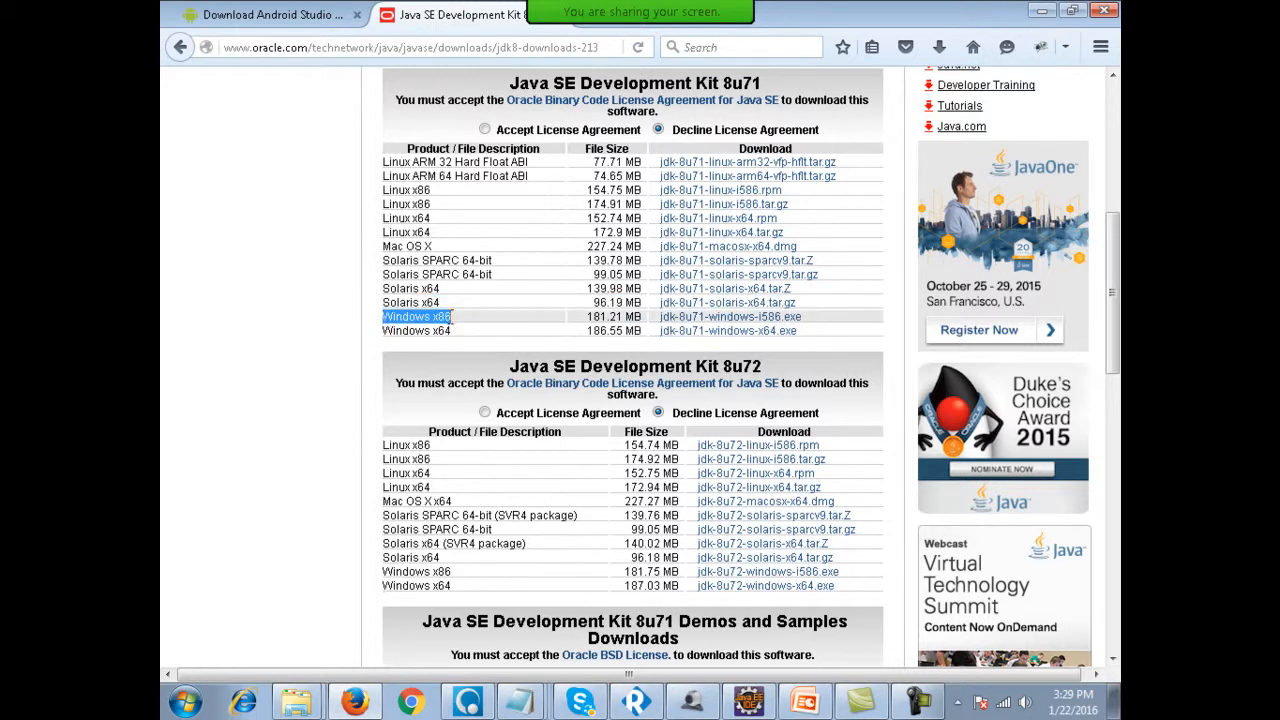
{"action": "left_click_drag", "start_coordinate": [382, 331], "coordinate": [452, 331]}
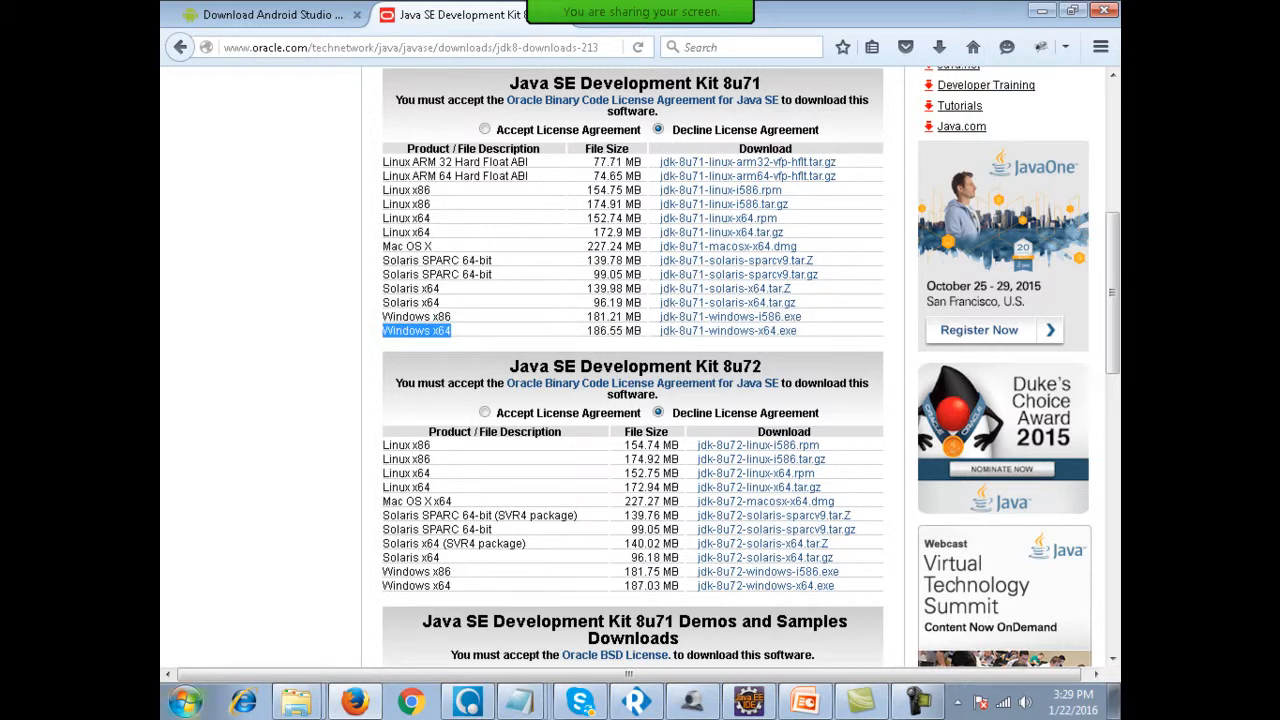
Browse to the jdk1.8.0_05 folder in C:\Program Files\Java and locate its bin folder.
{"action": "left_click", "coordinate": [185, 703]}
{"action": "left_click", "coordinate": [453, 468]}
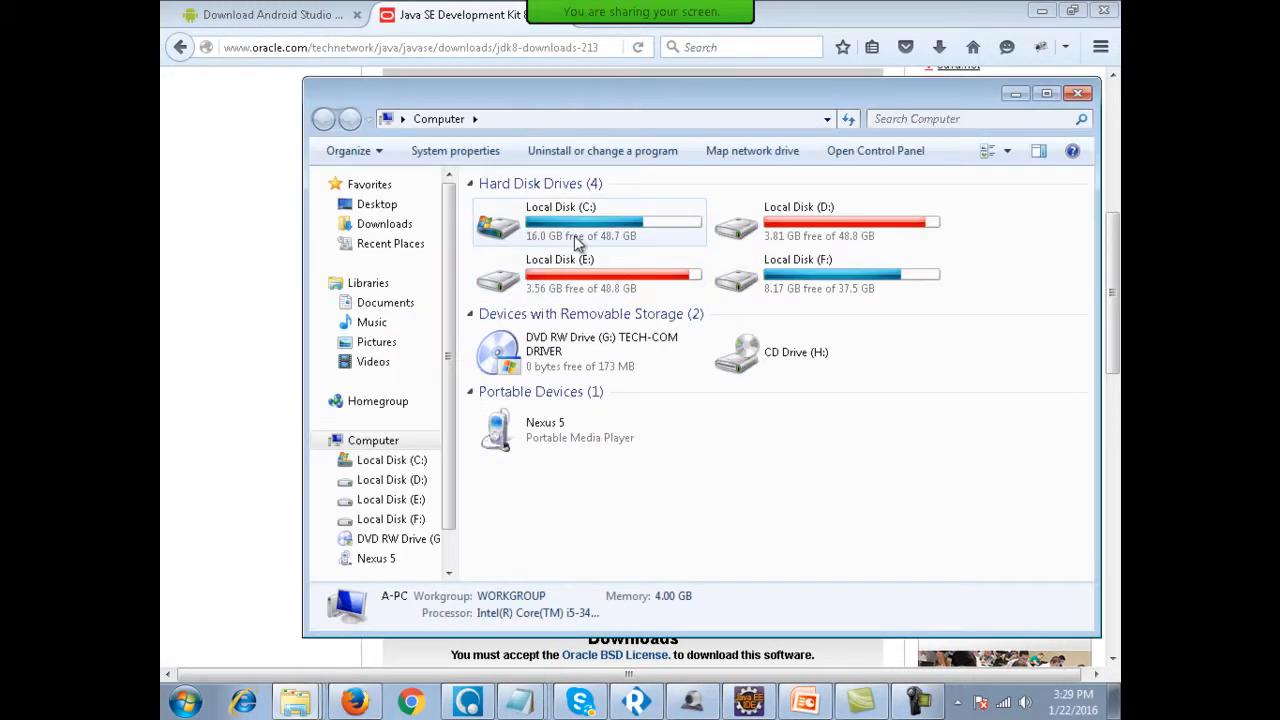
{"action": "double_click", "coordinate": [574, 238]}
{"action": "double_click", "coordinate": [552, 268]}
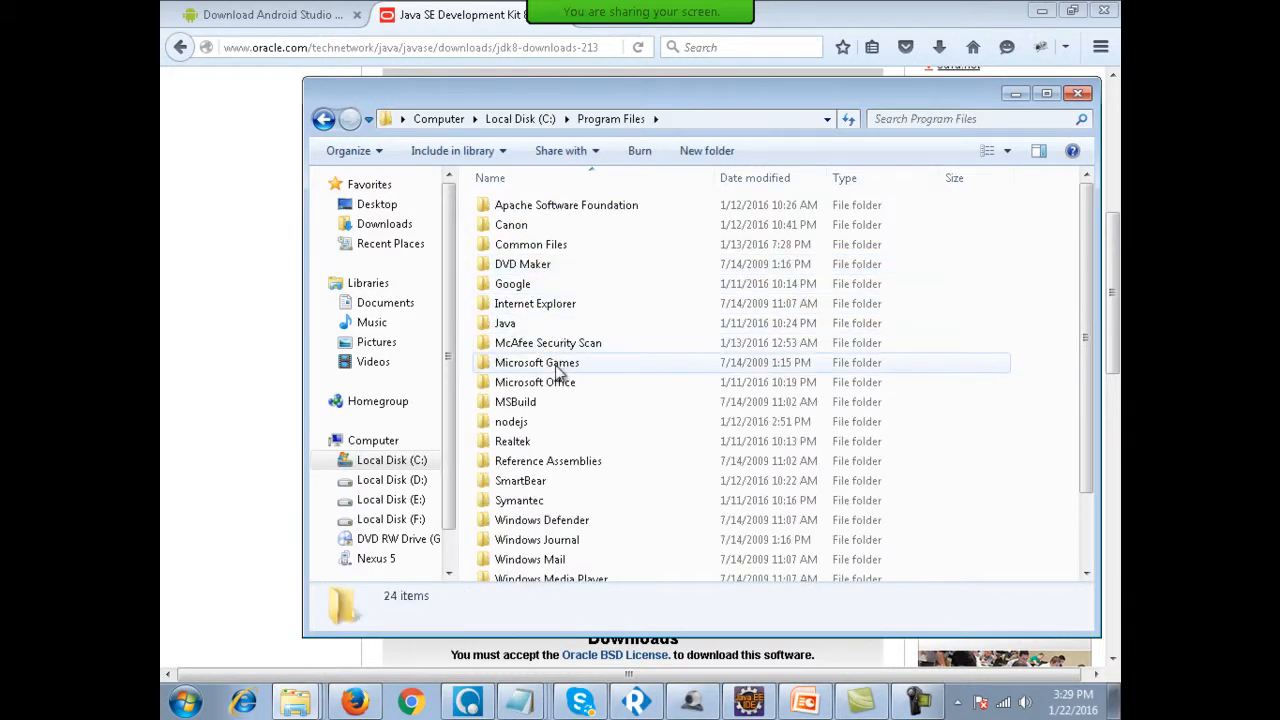
{"action": "double_click", "coordinate": [514, 326]}
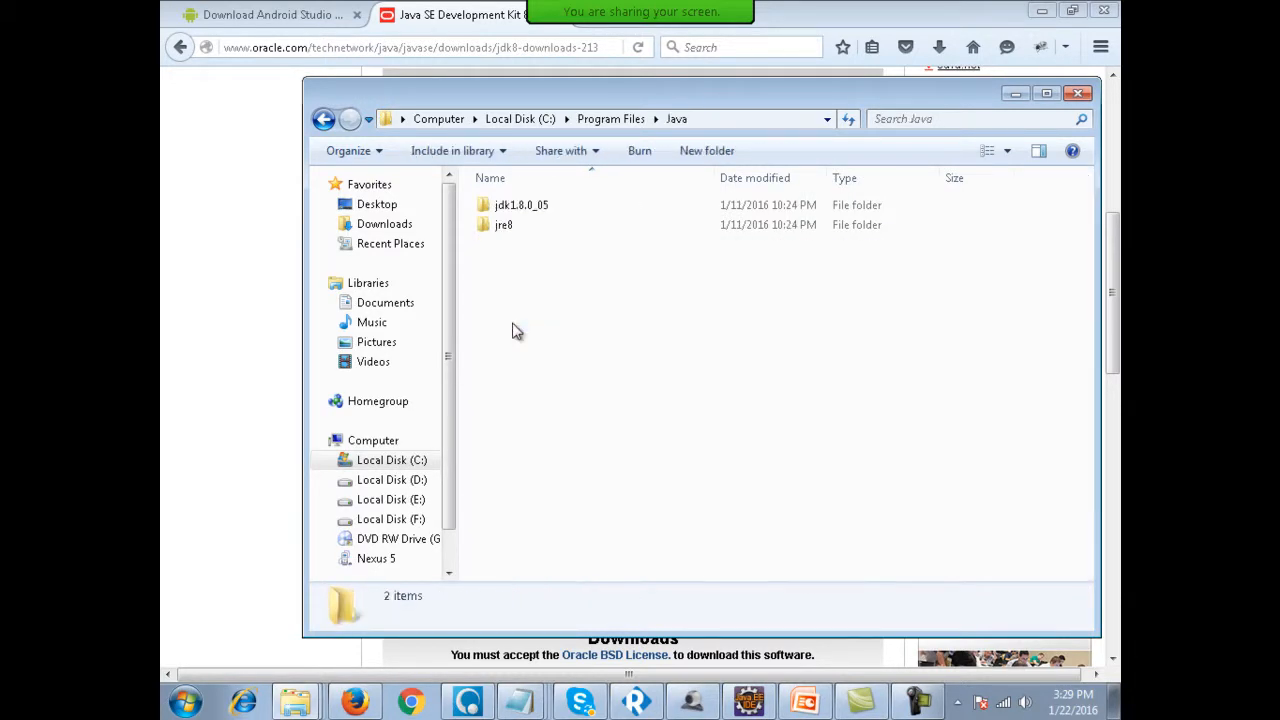
{"action": "left_click", "coordinate": [551, 208]}
{"action": "double_click", "coordinate": [600, 208]}
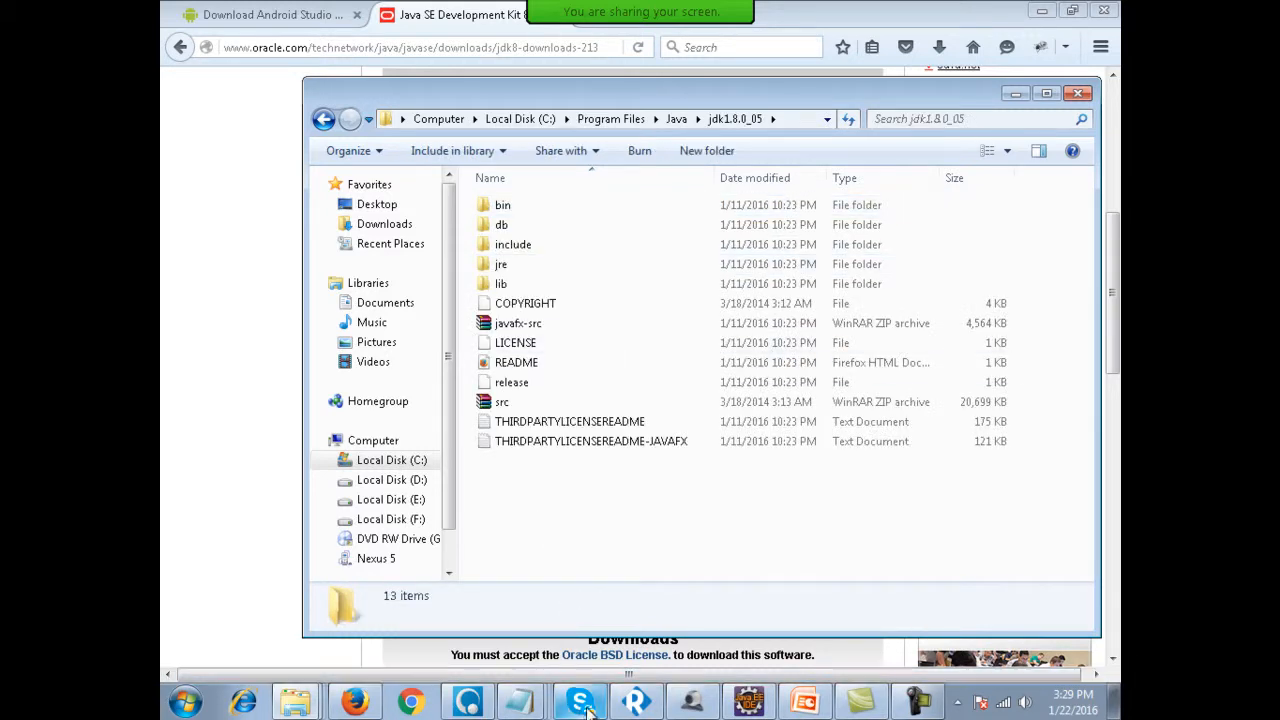
{"action": "left_click", "coordinate": [562, 208]}
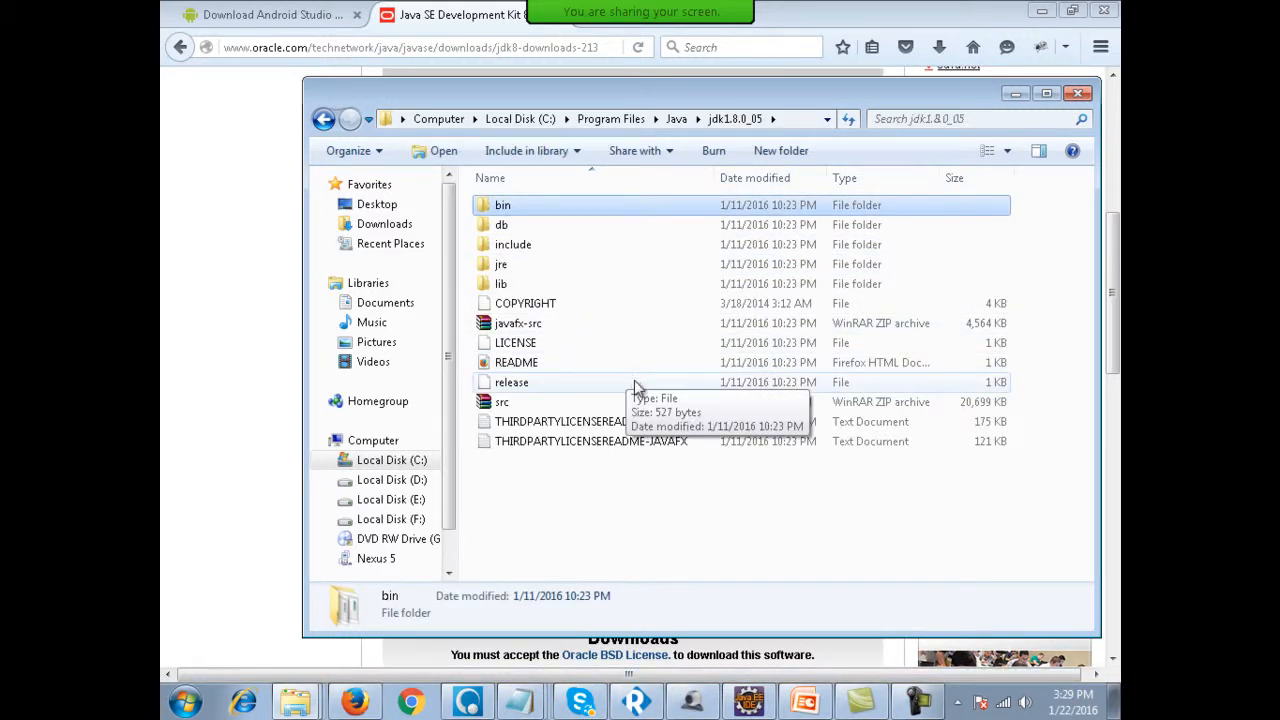
Copy the full path of the jdk1.8.0_05 folder, C:\Program Files\Java\jdk1.8.0_05.
{"action": "left_click", "coordinate": [800, 119]}
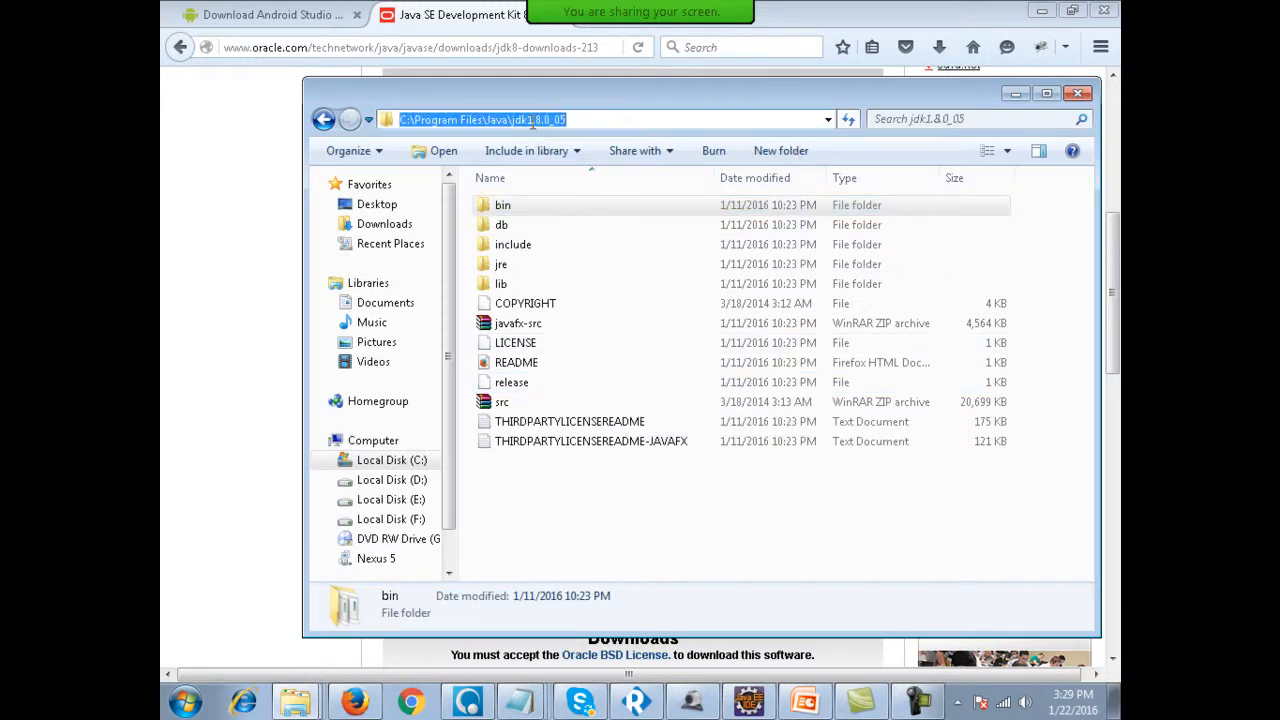
{"action": "right_click", "coordinate": [533, 121]}
{"action": "left_click", "coordinate": [556, 184]}
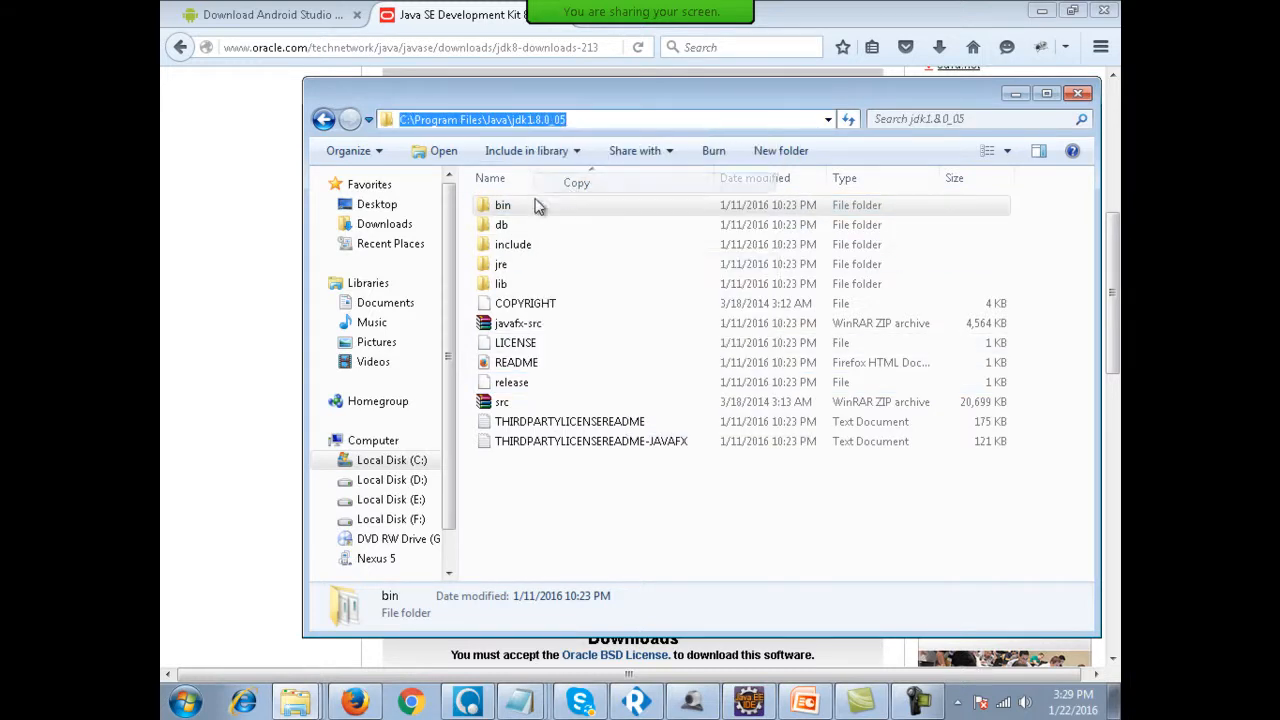
{"action": "right_click", "coordinate": [550, 117]}
{"action": "left_click", "coordinate": [582, 177]}
Look through the computer's System Properties and open its Environment Variables.
{"action": "key", "text": "super"}
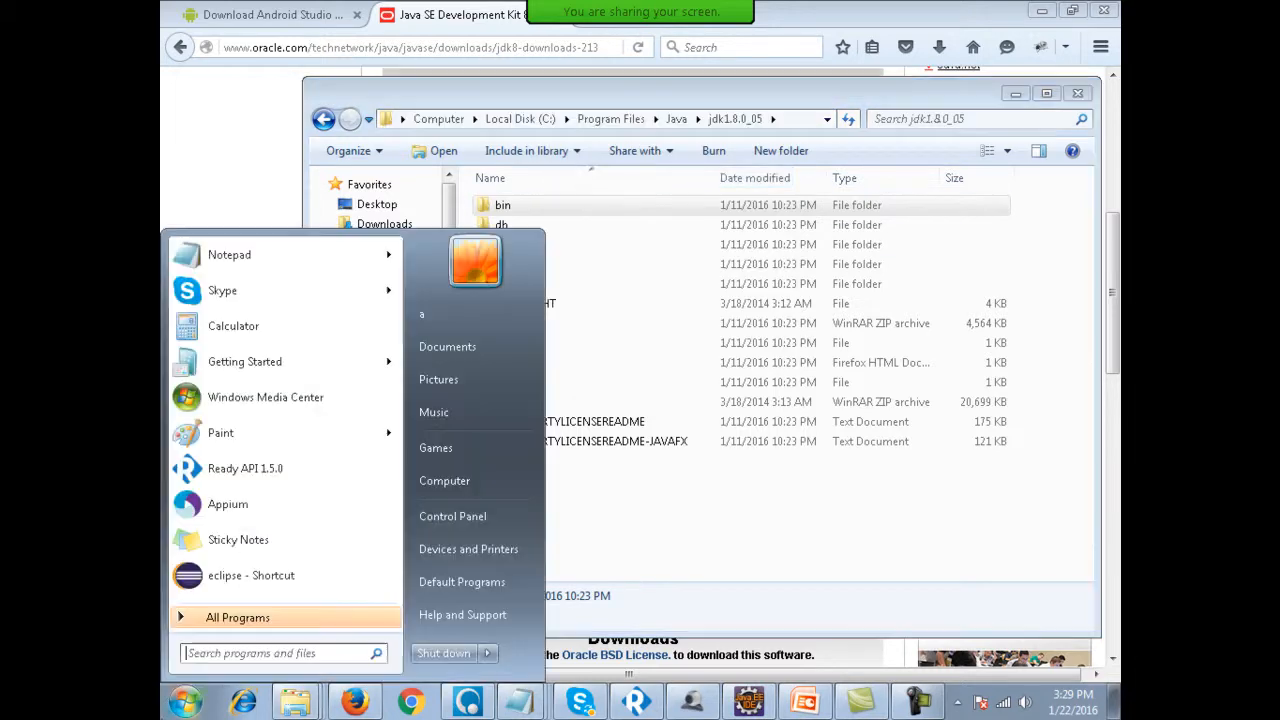
{"action": "right_click", "coordinate": [444, 486]}
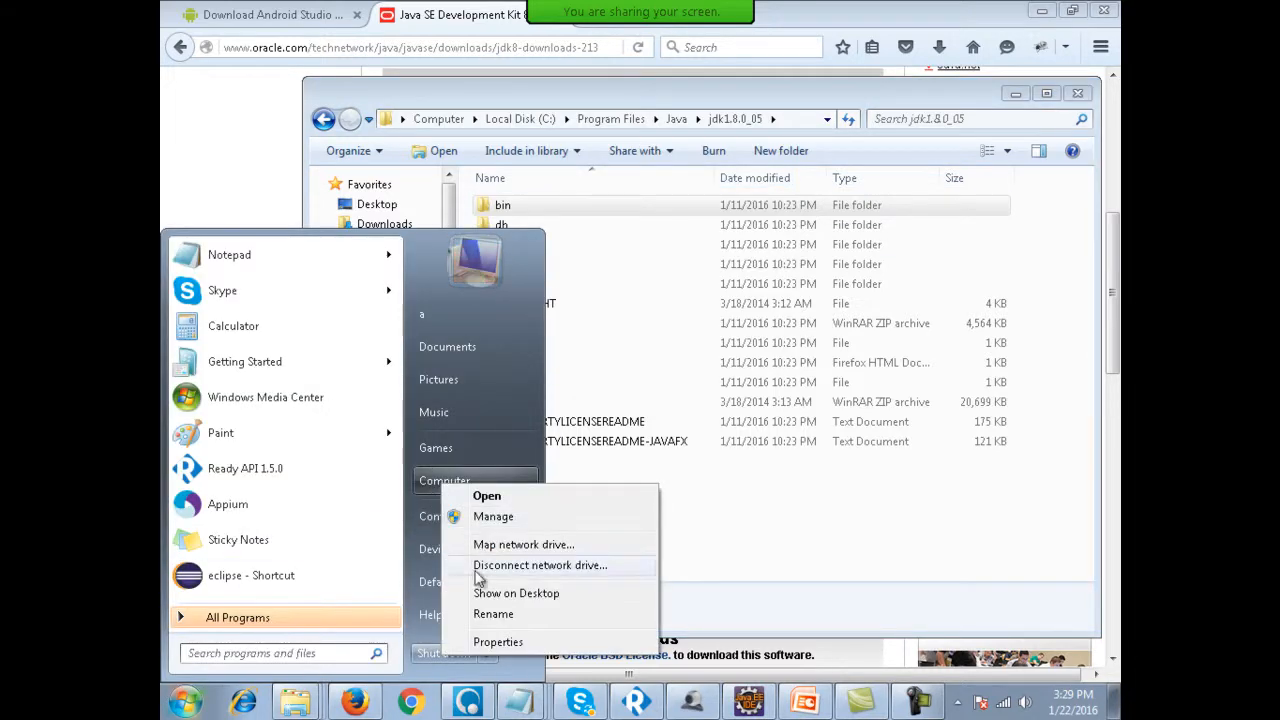
{"action": "left_click", "coordinate": [498, 642]}
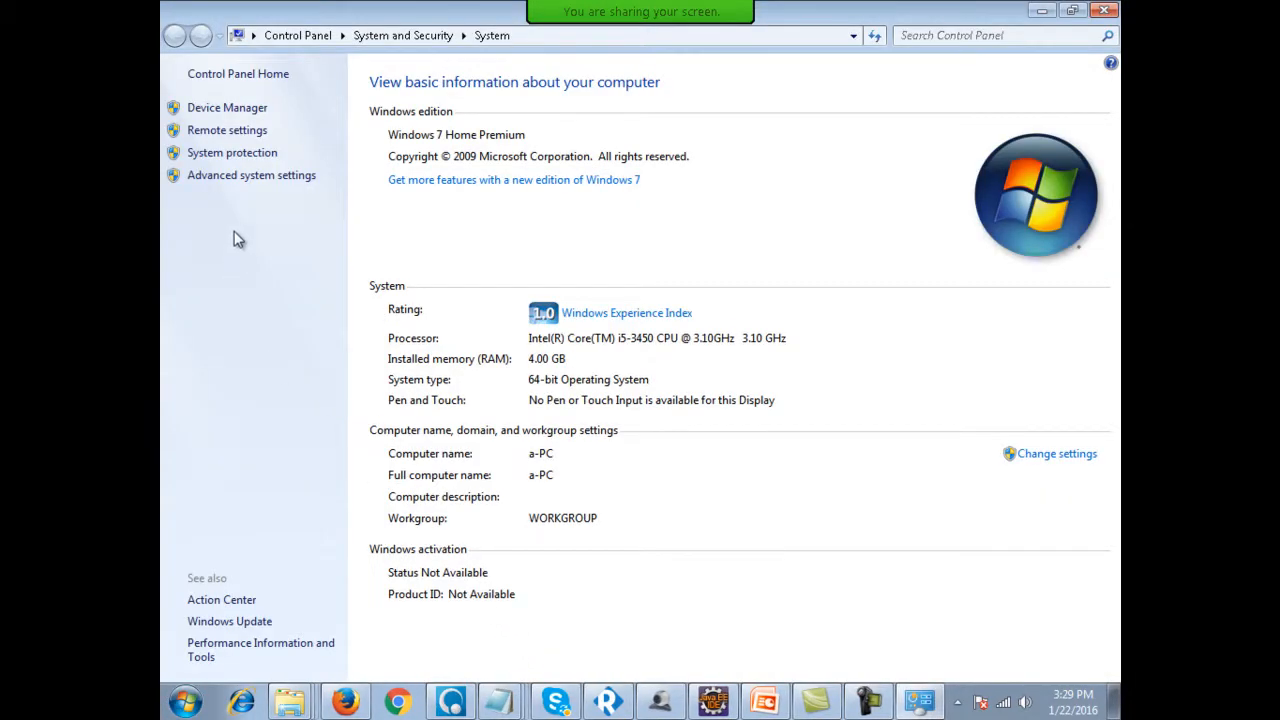
{"action": "left_click", "coordinate": [243, 177]}
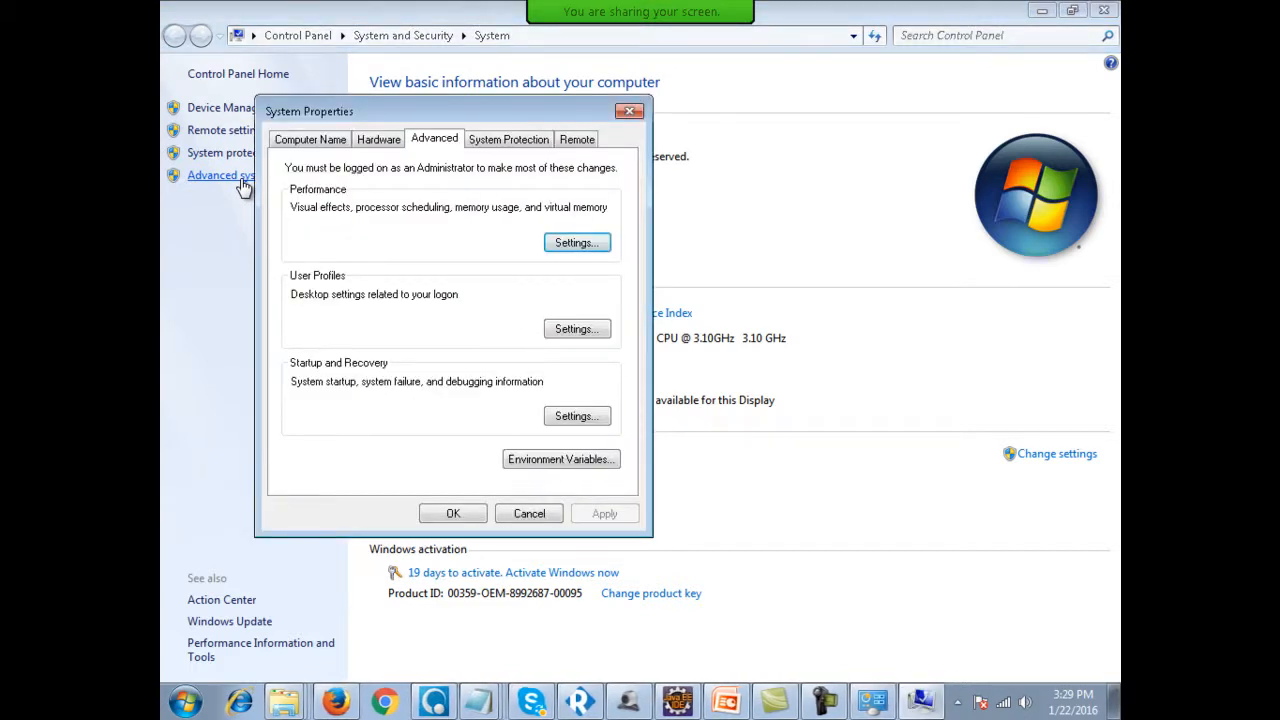
{"action": "left_click", "coordinate": [341, 142]}
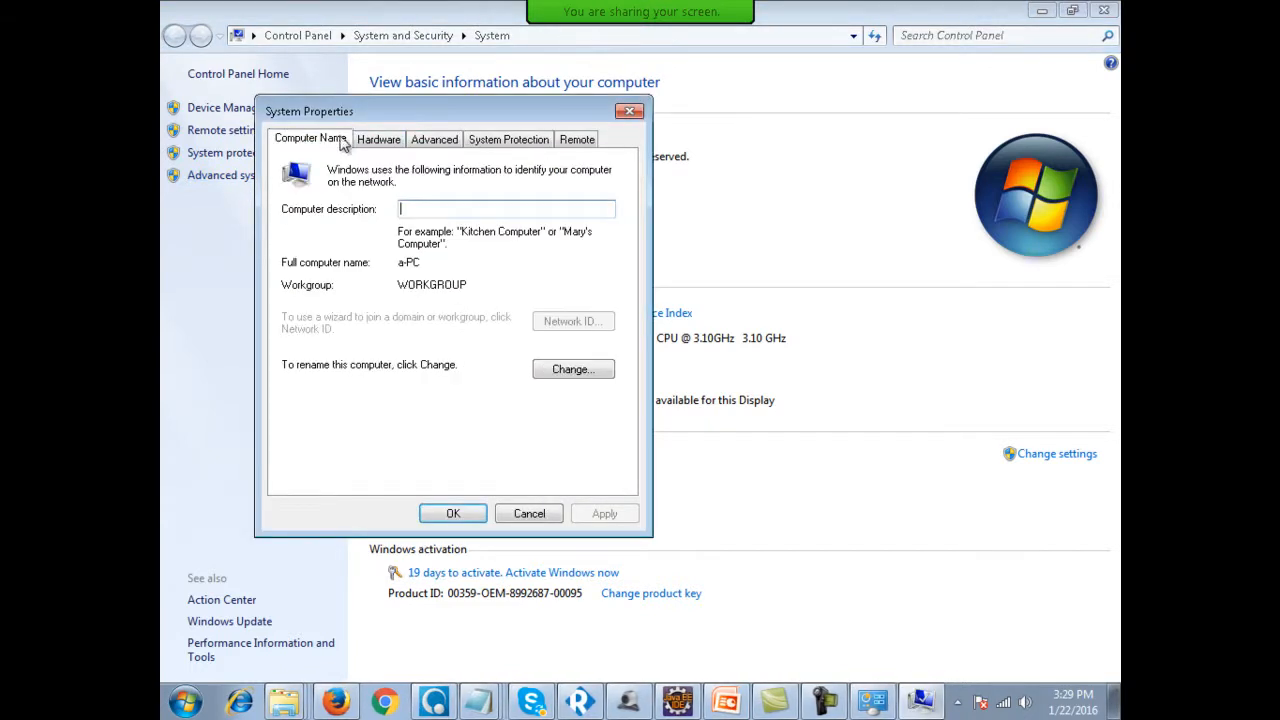
{"action": "left_click", "coordinate": [378, 139]}
{"action": "left_click", "coordinate": [434, 139]}
{"action": "left_click", "coordinate": [508, 139]}
{"action": "left_click", "coordinate": [577, 139]}
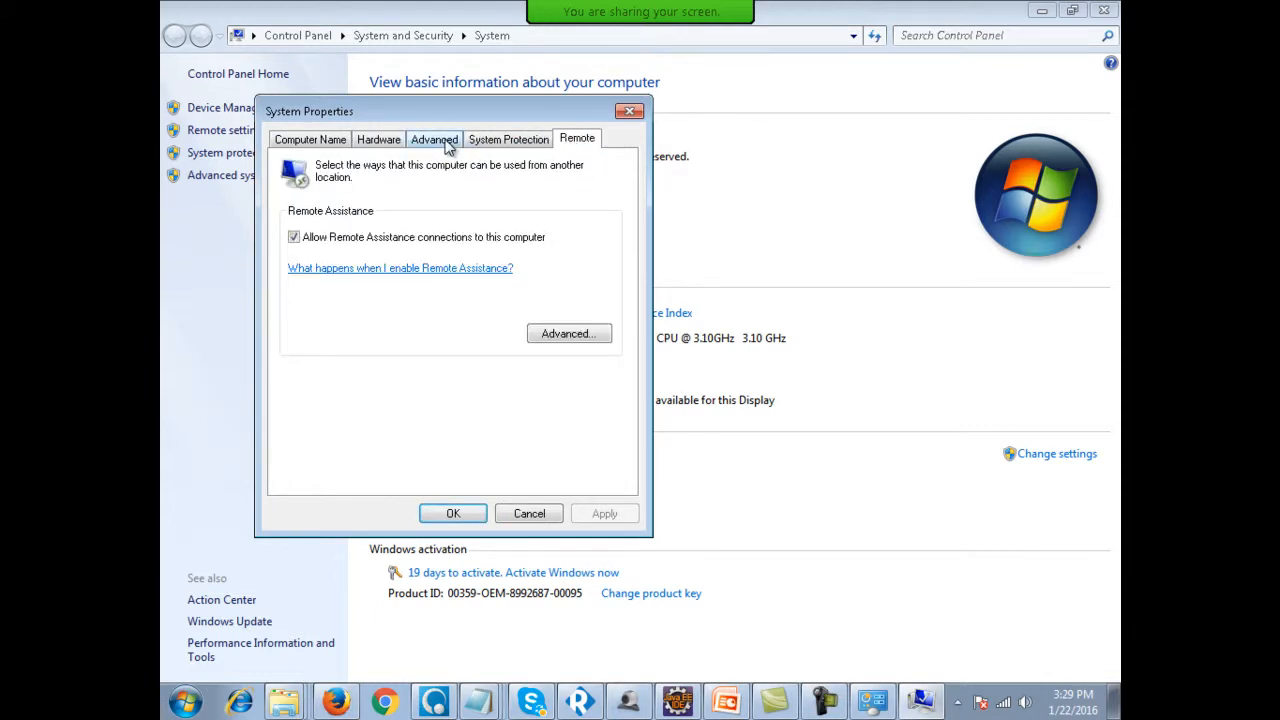
{"action": "left_click", "coordinate": [447, 146]}
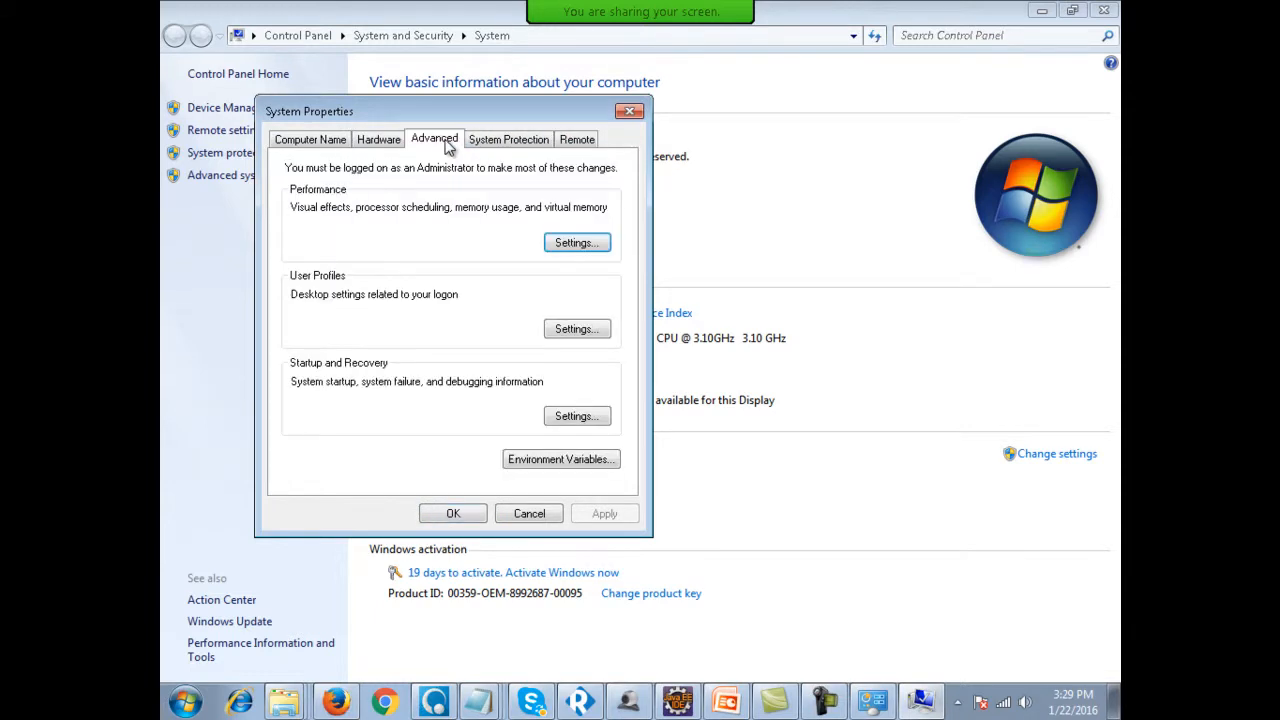
{"action": "left_click", "coordinate": [520, 462]}
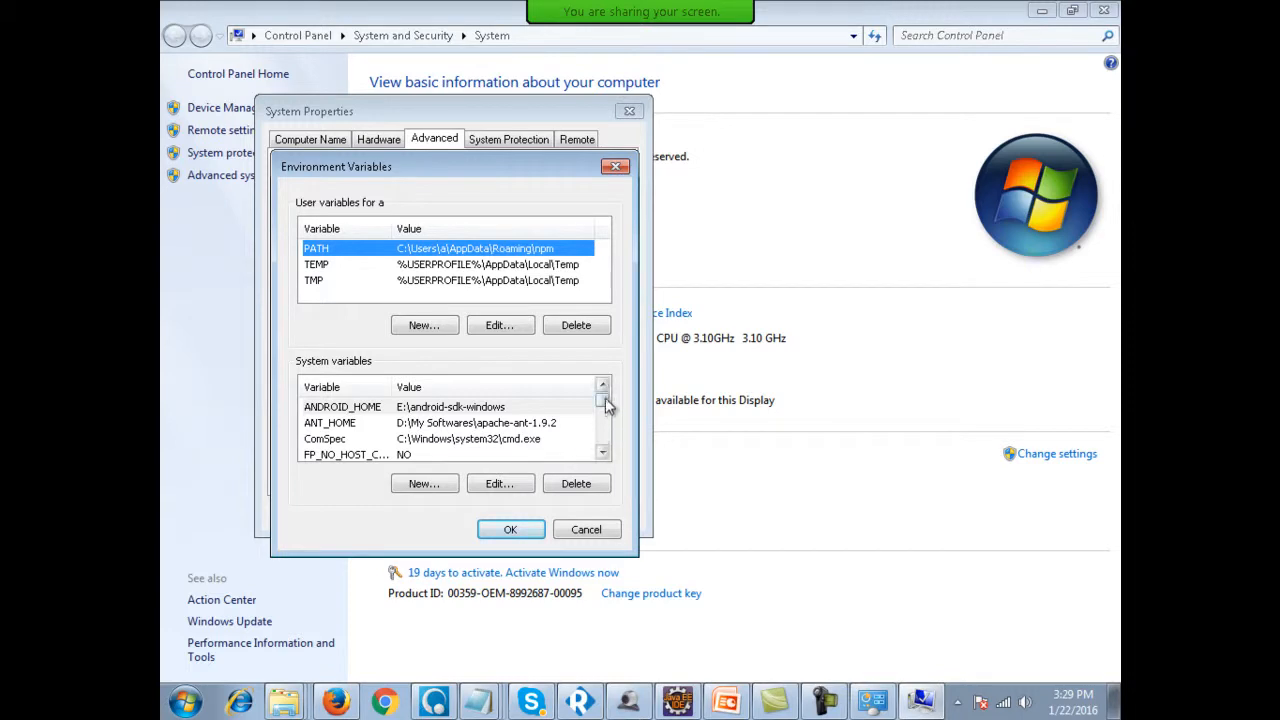
Review the name and value of the JAVA_HOME system variable, and close its editor without changing anything.
{"action": "left_click", "coordinate": [603, 453]}
{"action": "left_click", "coordinate": [603, 453]}
{"action": "left_click", "coordinate": [603, 453]}
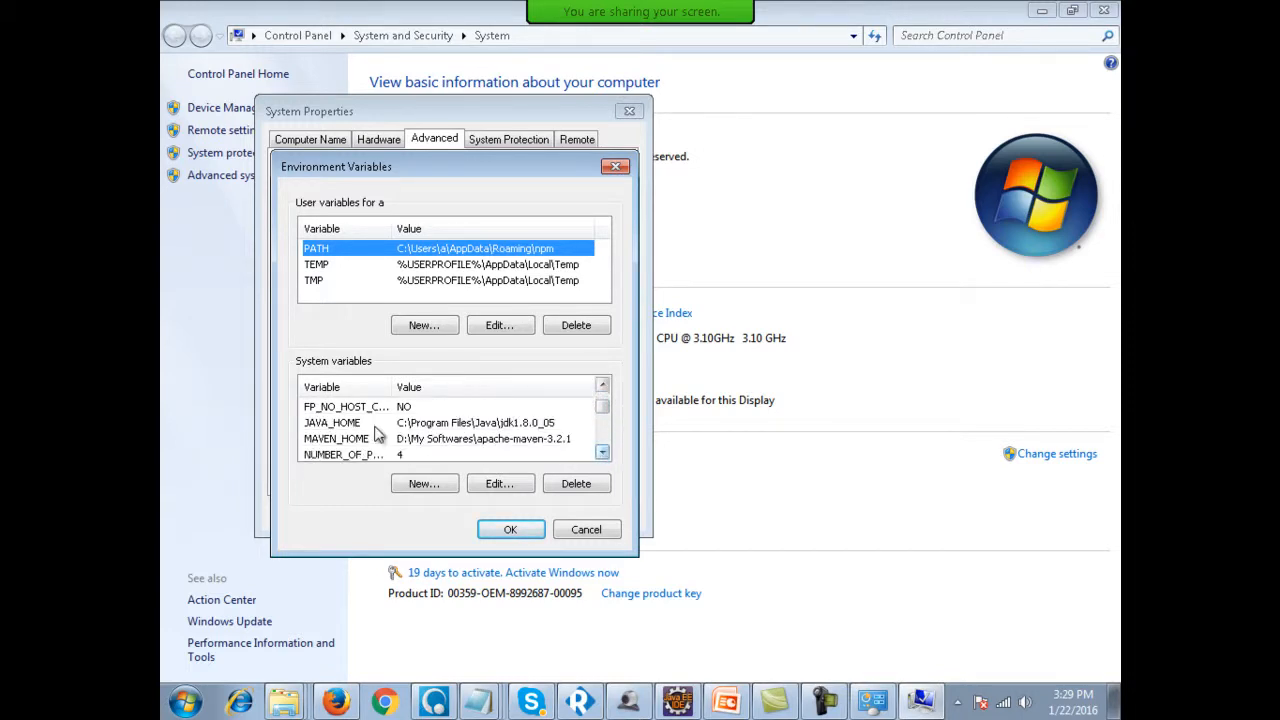
{"action": "left_click", "coordinate": [380, 425]}
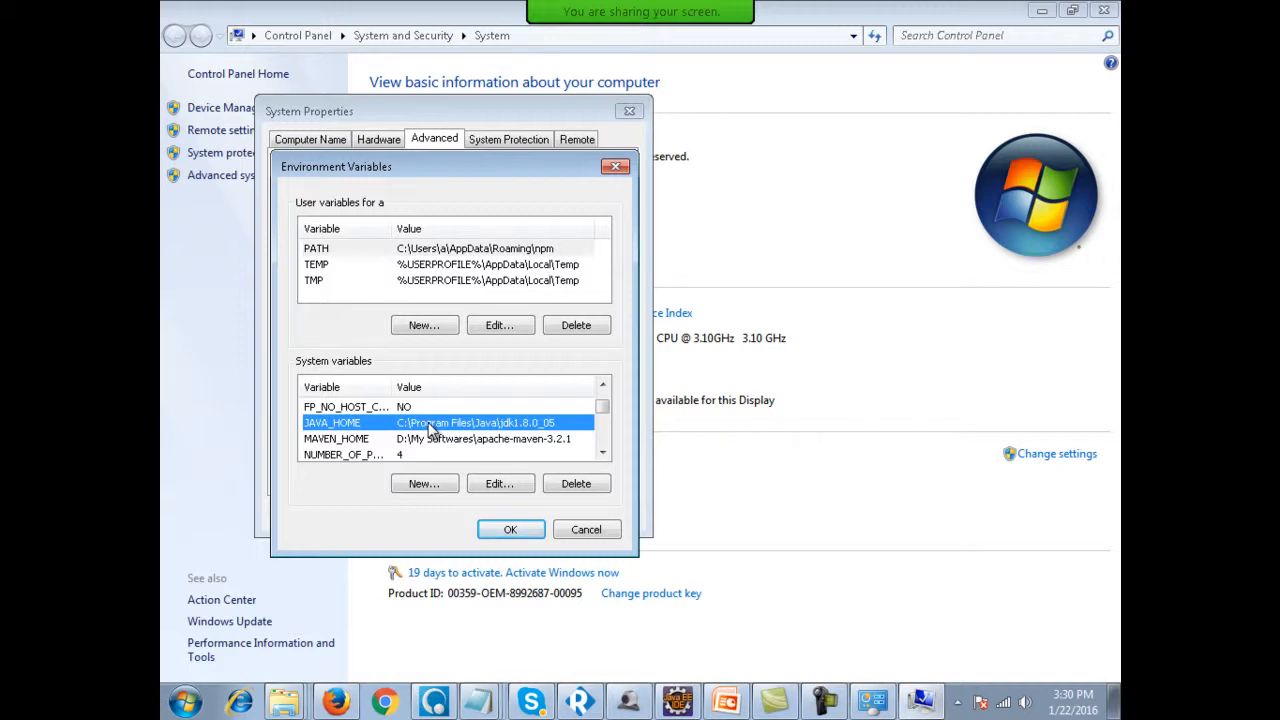
{"action": "left_click", "coordinate": [500, 483]}
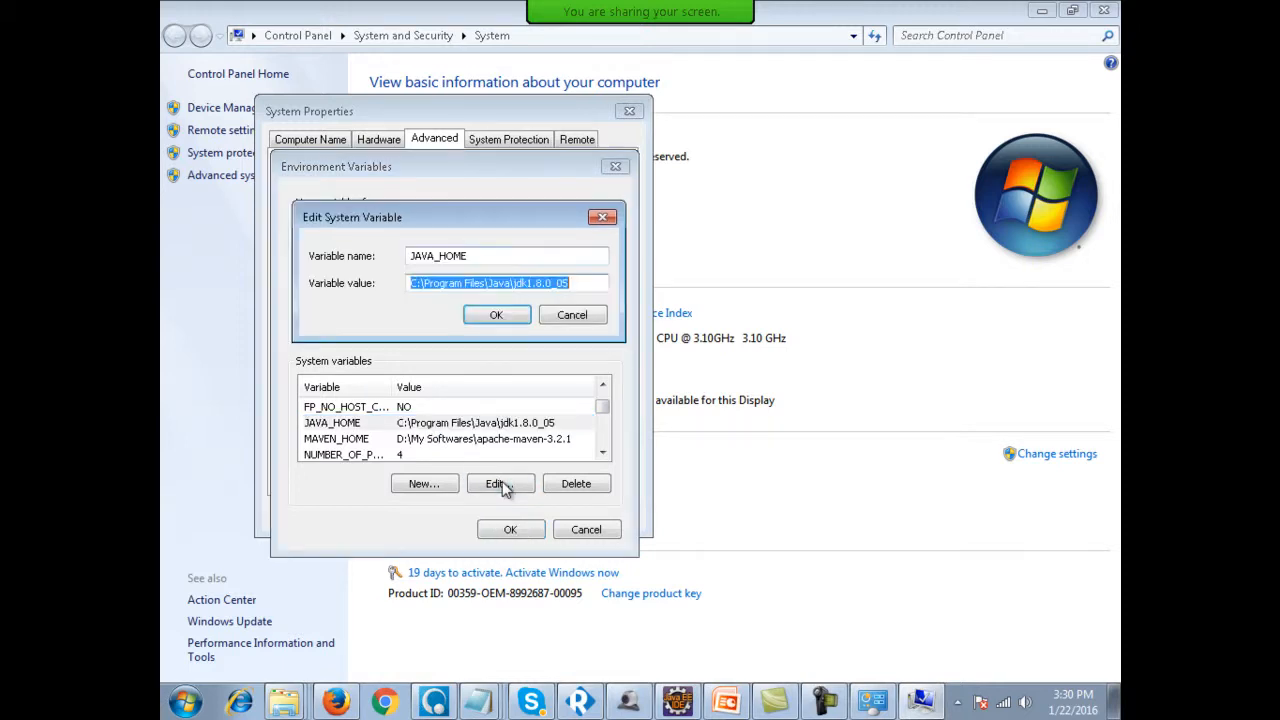
{"action": "left_click", "coordinate": [474, 256]}
{"action": "left_click_drag", "start_coordinate": [570, 284], "coordinate": [410, 286]}
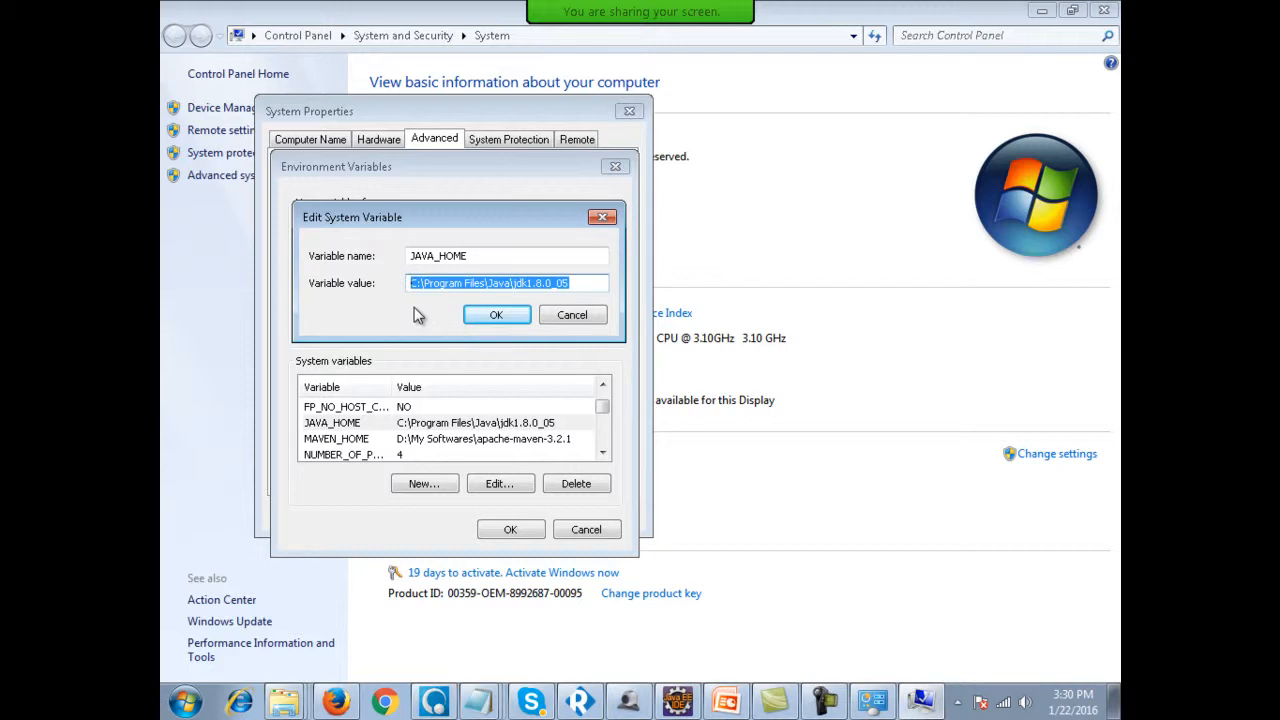
{"action": "left_click", "coordinate": [572, 315]}
Fill in a new system variable JAVA_HOME with the value C:\Program Files\Java\jdk1.8.0_05, copy that value and cancel the variable.
{"action": "left_click", "coordinate": [450, 424]}
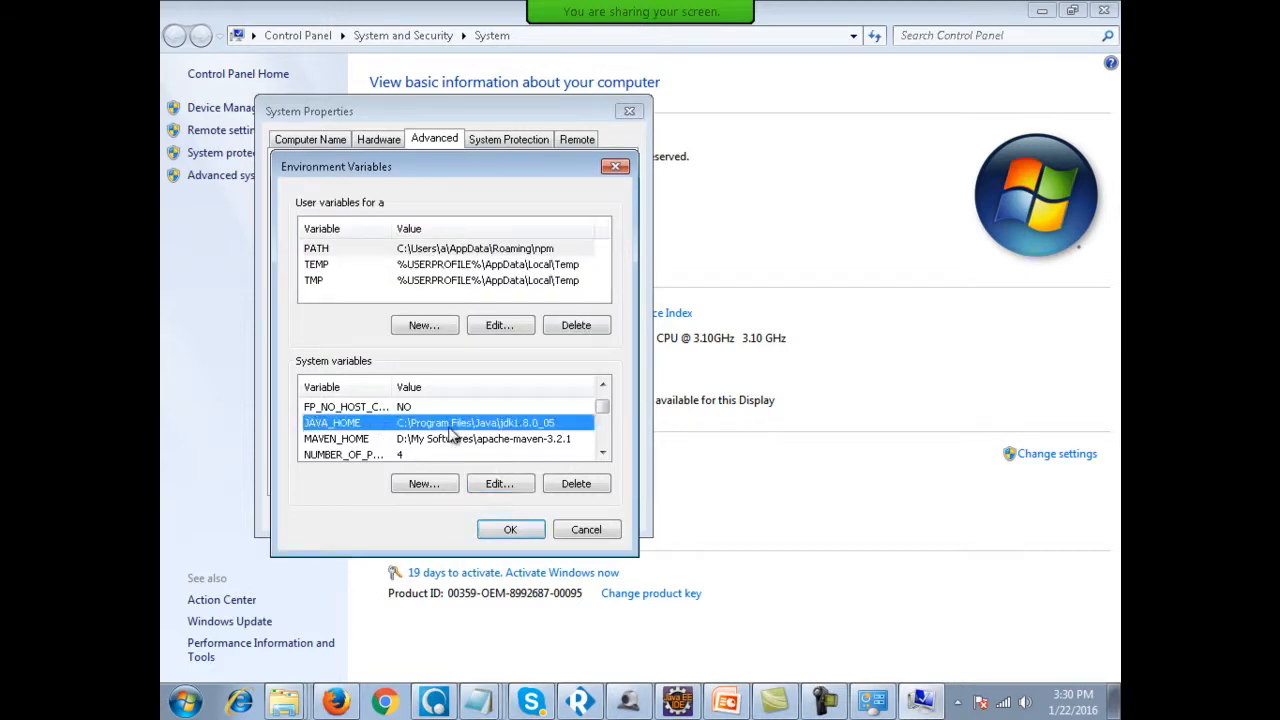
{"action": "left_click", "coordinate": [433, 486]}
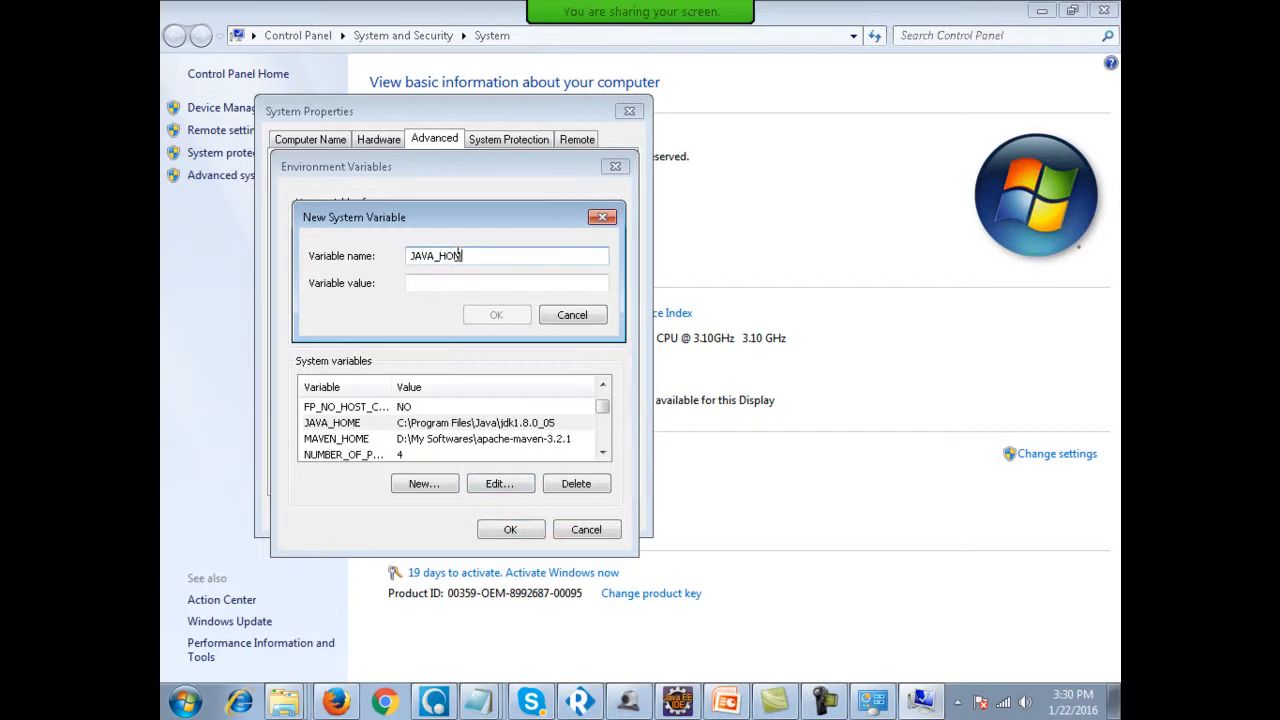
{"action": "key", "text": "ctrl+v"}
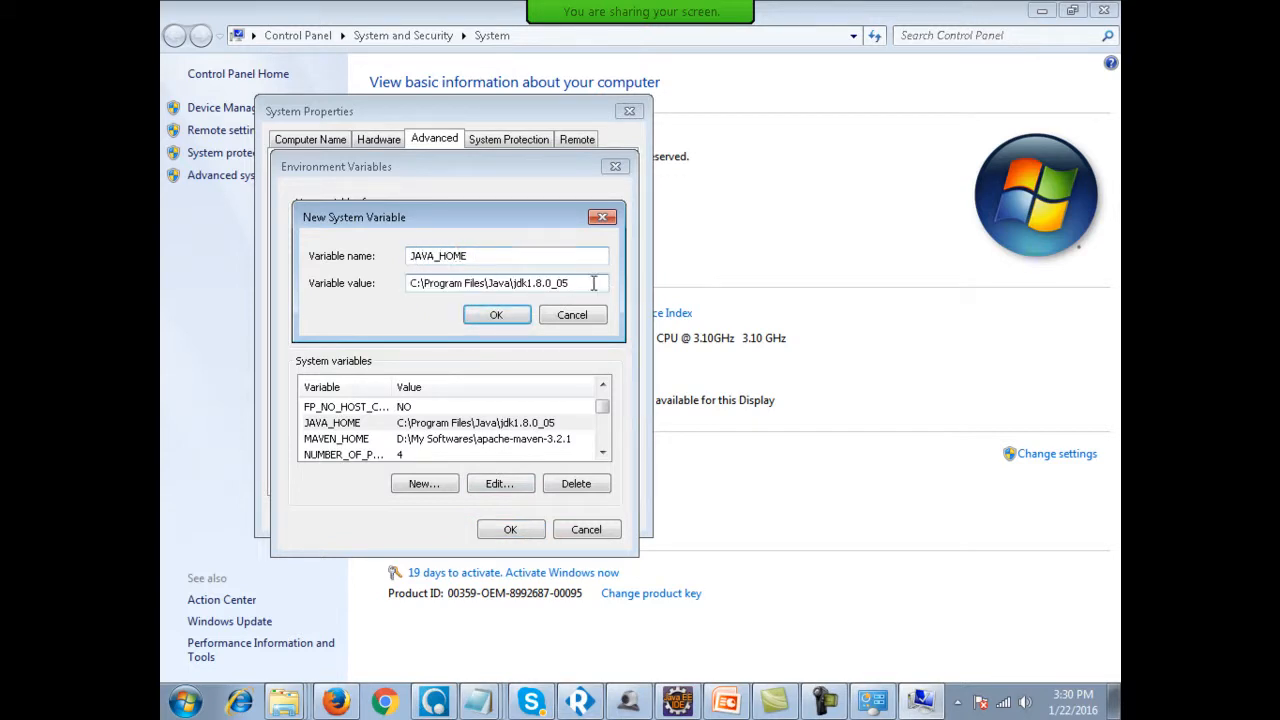
{"action": "left_click_drag", "start_coordinate": [591, 283], "coordinate": [232, 286]}
{"action": "key", "text": "ctrl+c"}
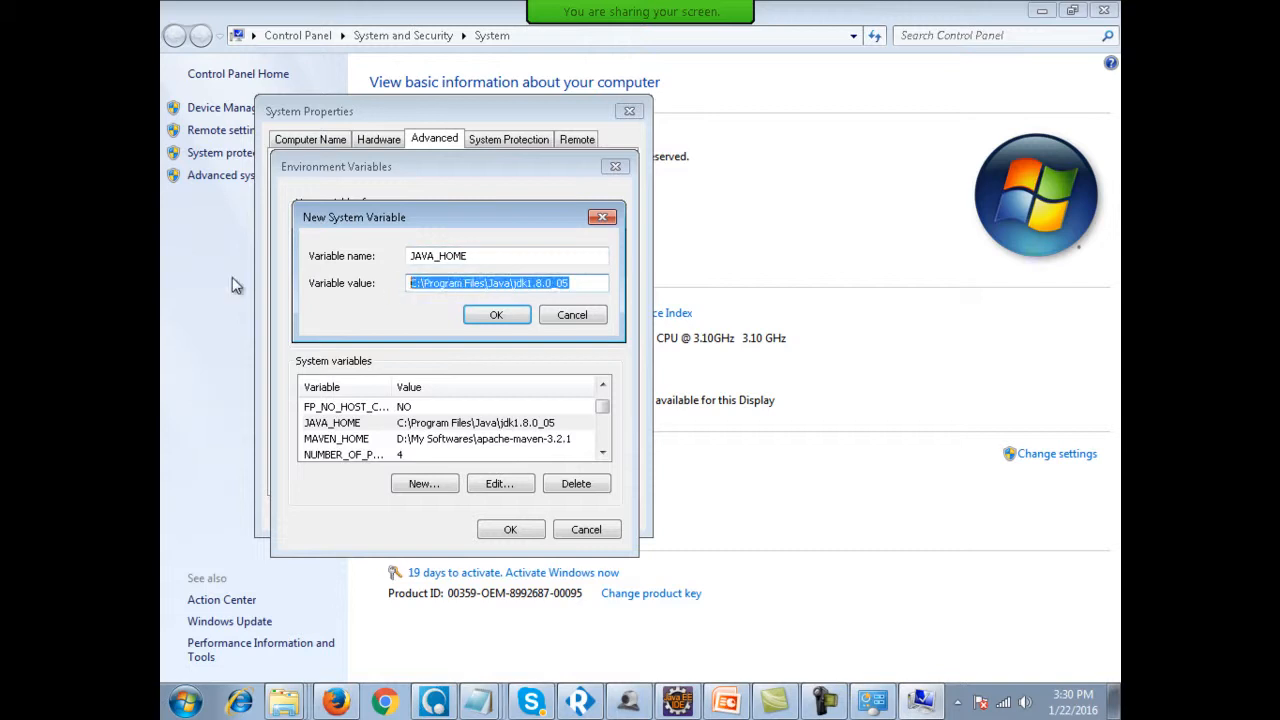
{"action": "left_click", "coordinate": [566, 316]}
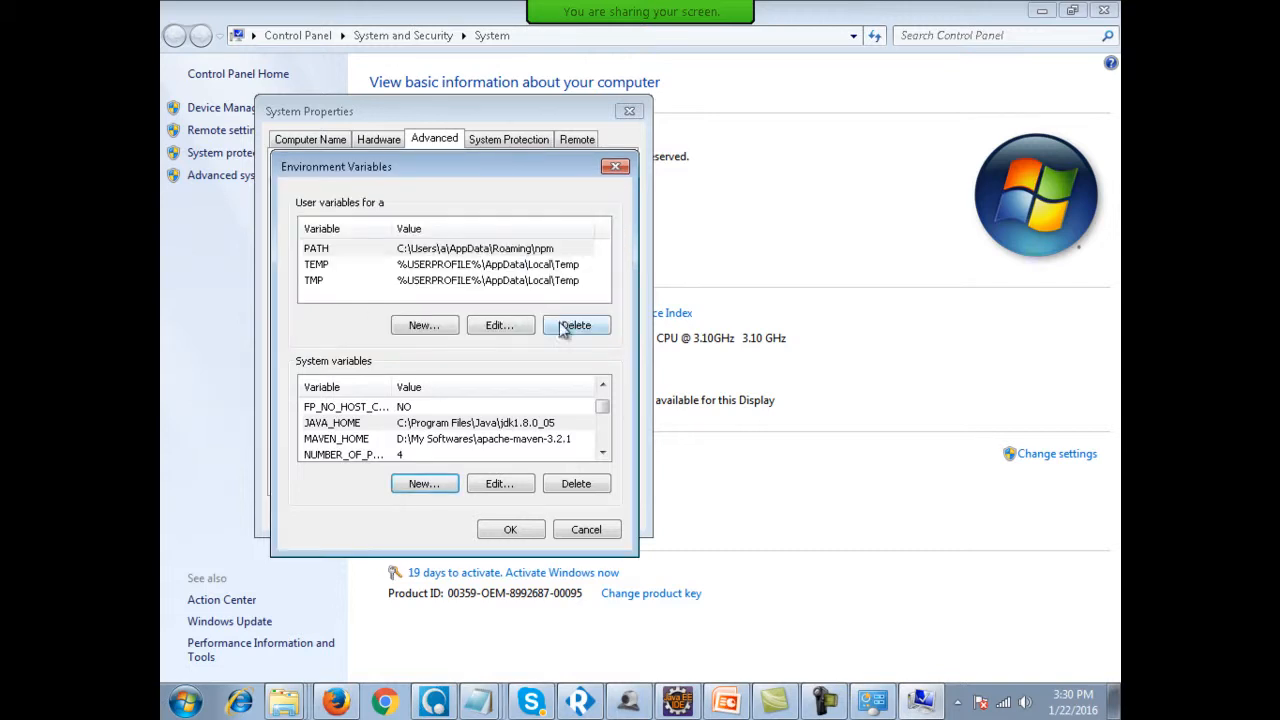
Append ;C:\Program Files\Java\jdk1.8.0_05\bin to the value of the Path system variable, and cancel the edit.
{"action": "left_click", "coordinate": [602, 453]}
{"action": "left_click", "coordinate": [602, 453]}
{"action": "left_click", "coordinate": [602, 453]}
{"action": "left_click", "coordinate": [602, 453]}
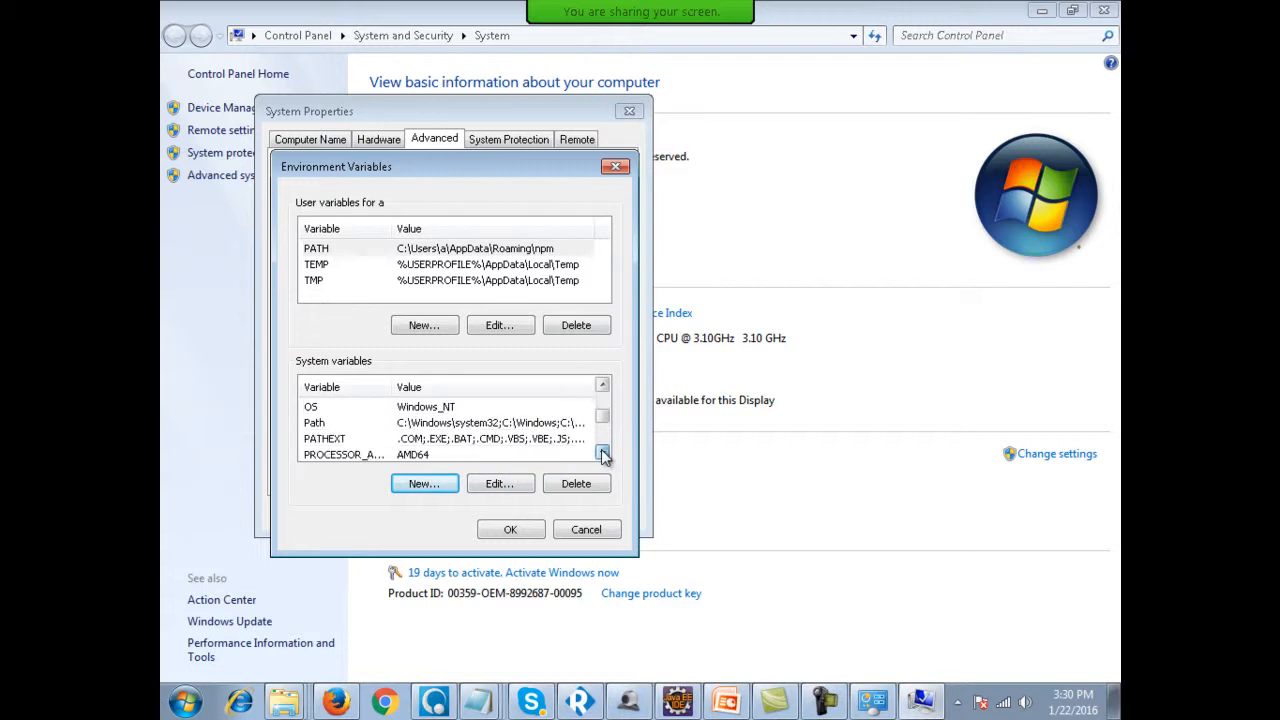
{"action": "left_click", "coordinate": [314, 423]}
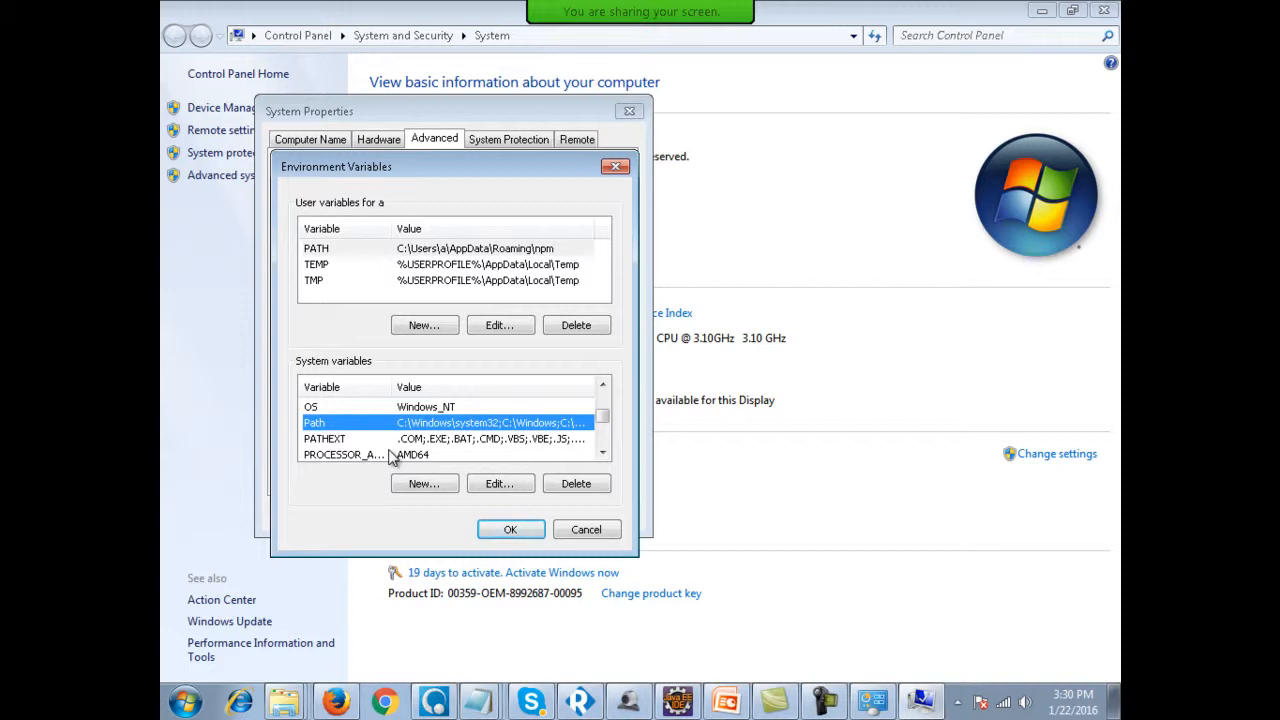
{"action": "left_click", "coordinate": [499, 484]}
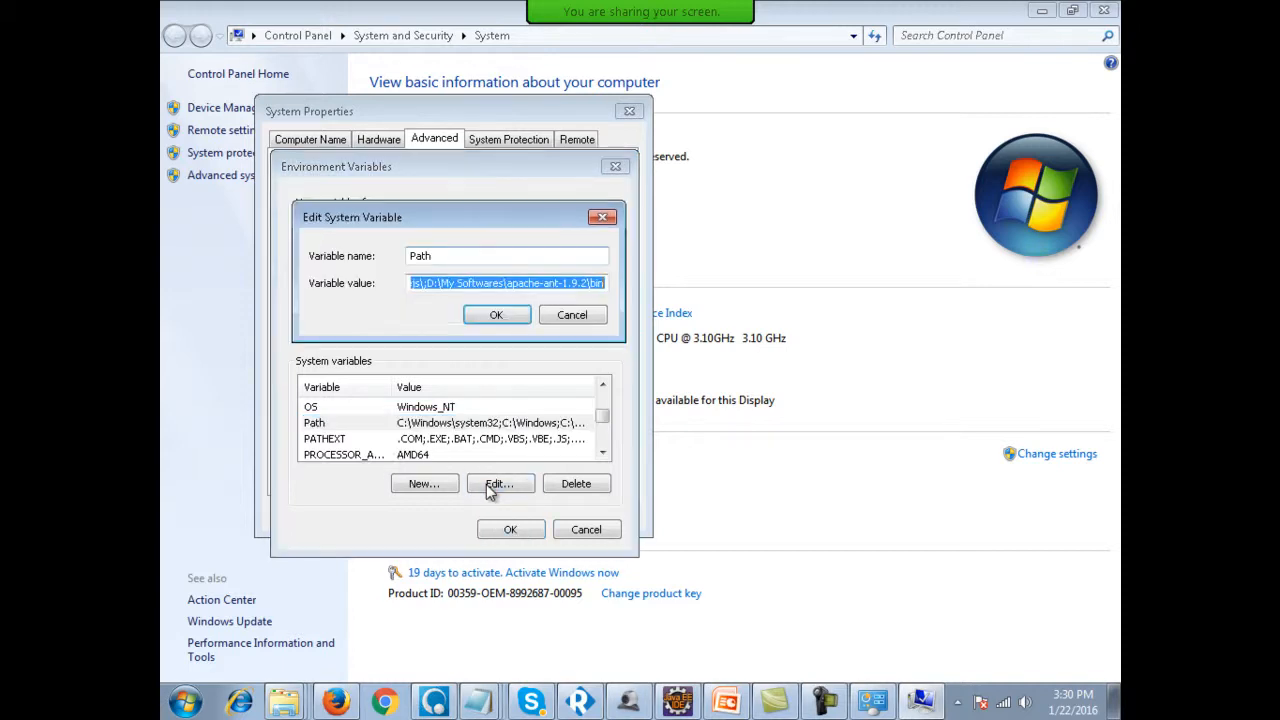
{"action": "left_click", "coordinate": [474, 289]}
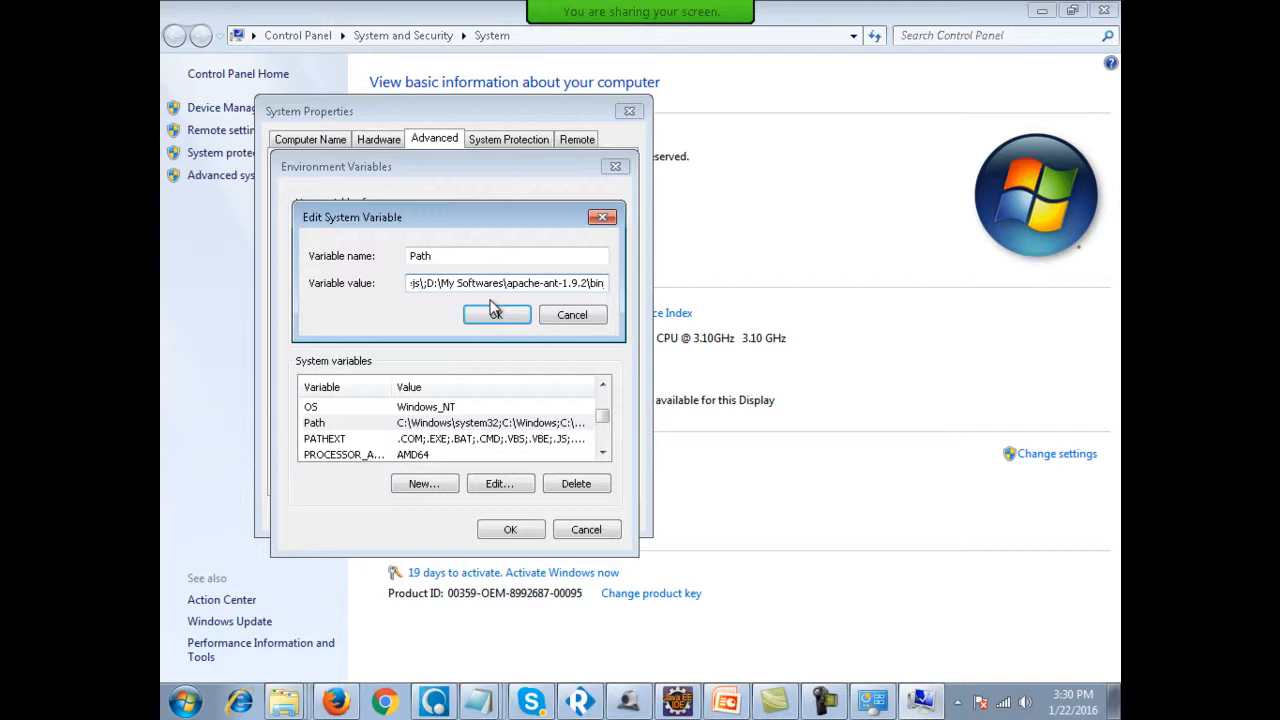
{"action": "type", "text": ";"}
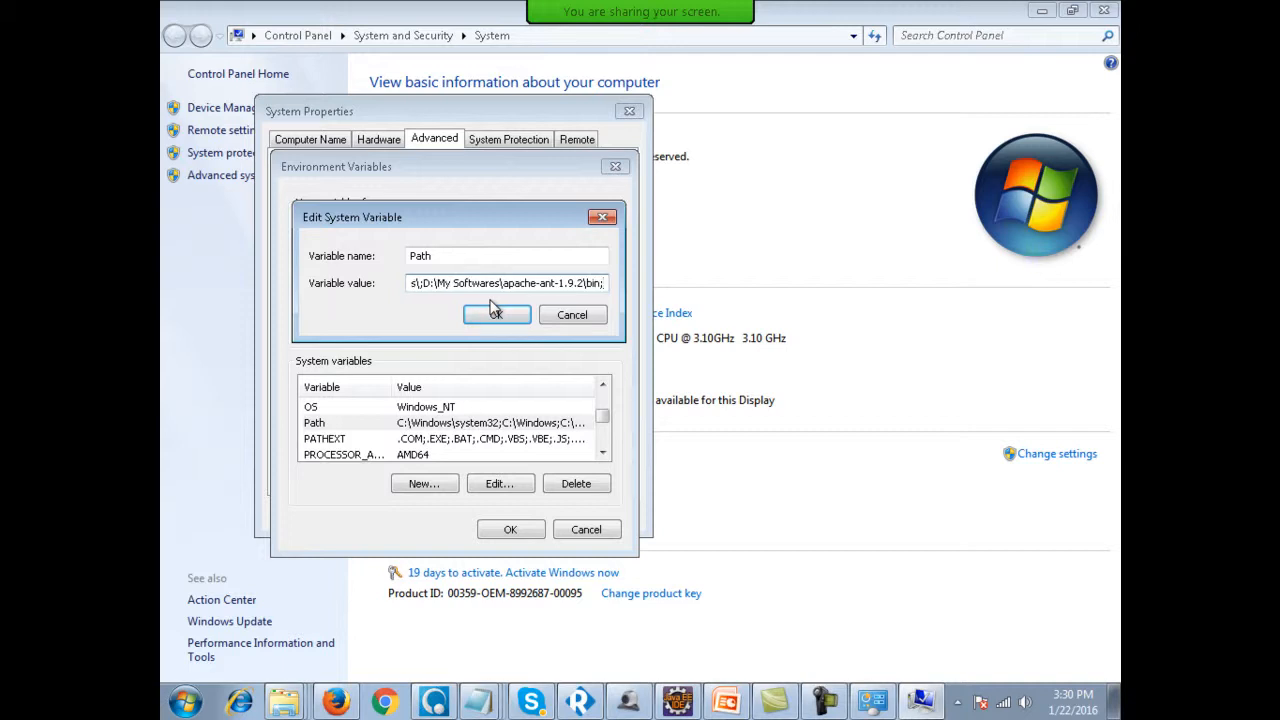
{"action": "key", "text": "ctrl+v"}
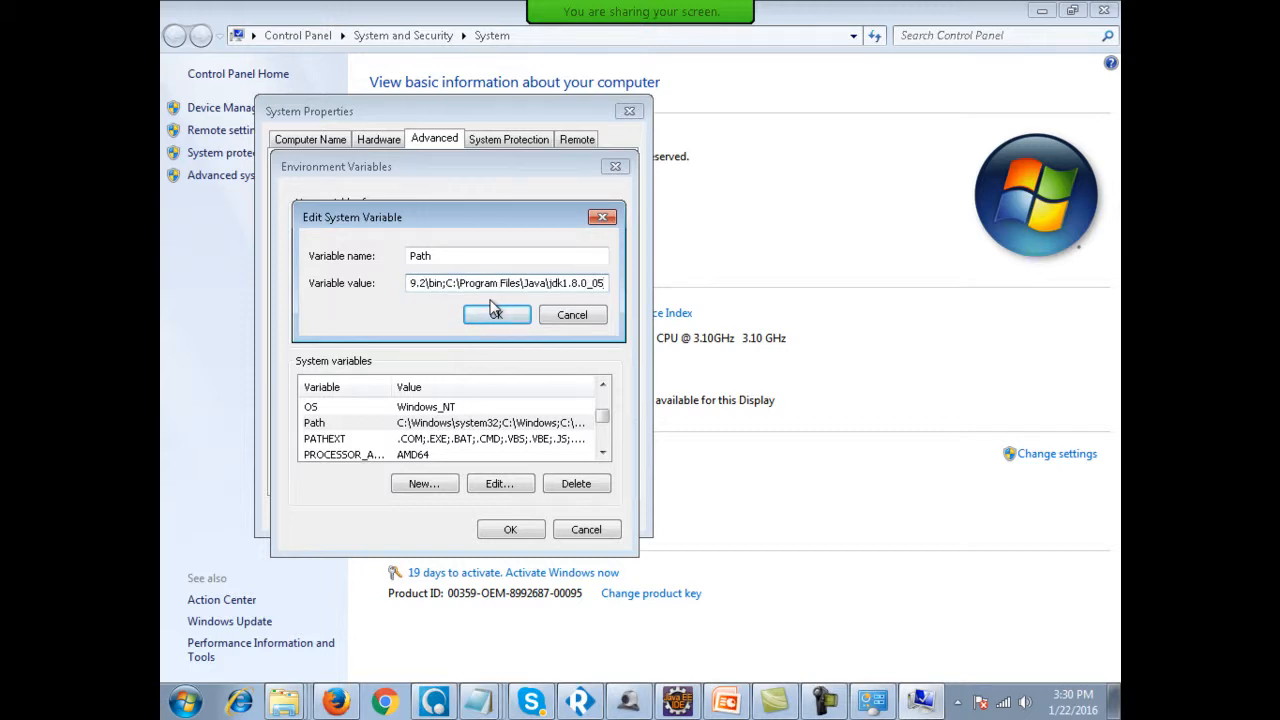
{"action": "type", "text": "\bin"}
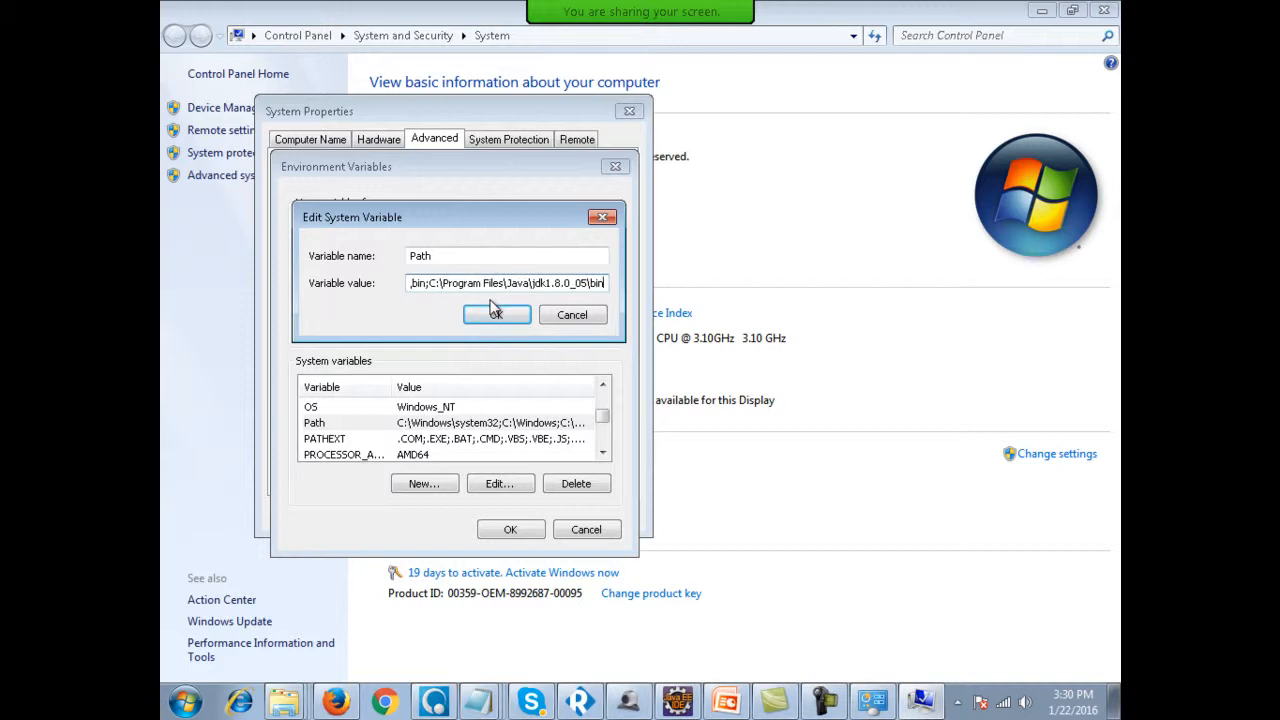
{"action": "left_click", "coordinate": [575, 318]}
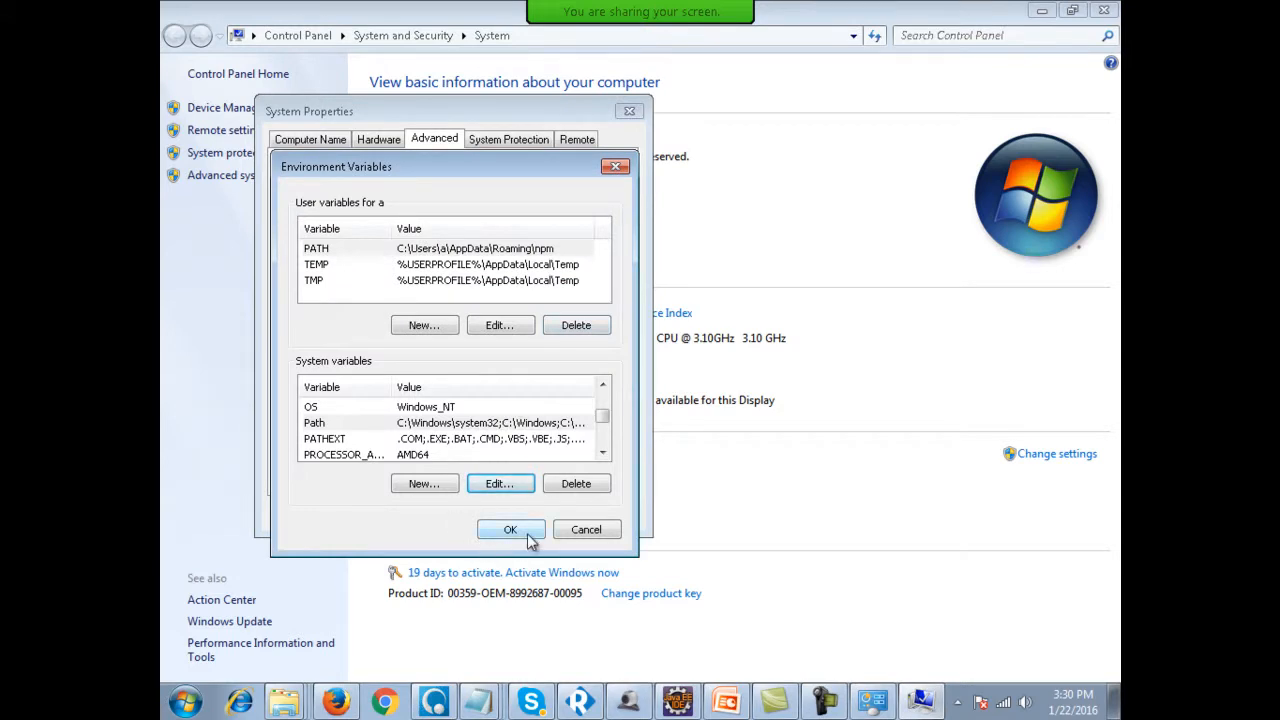
Copy the full path of the Android SDK folder, E:\android-sdk-windows, and minimize its window.
{"action": "left_click", "coordinate": [284, 703]}
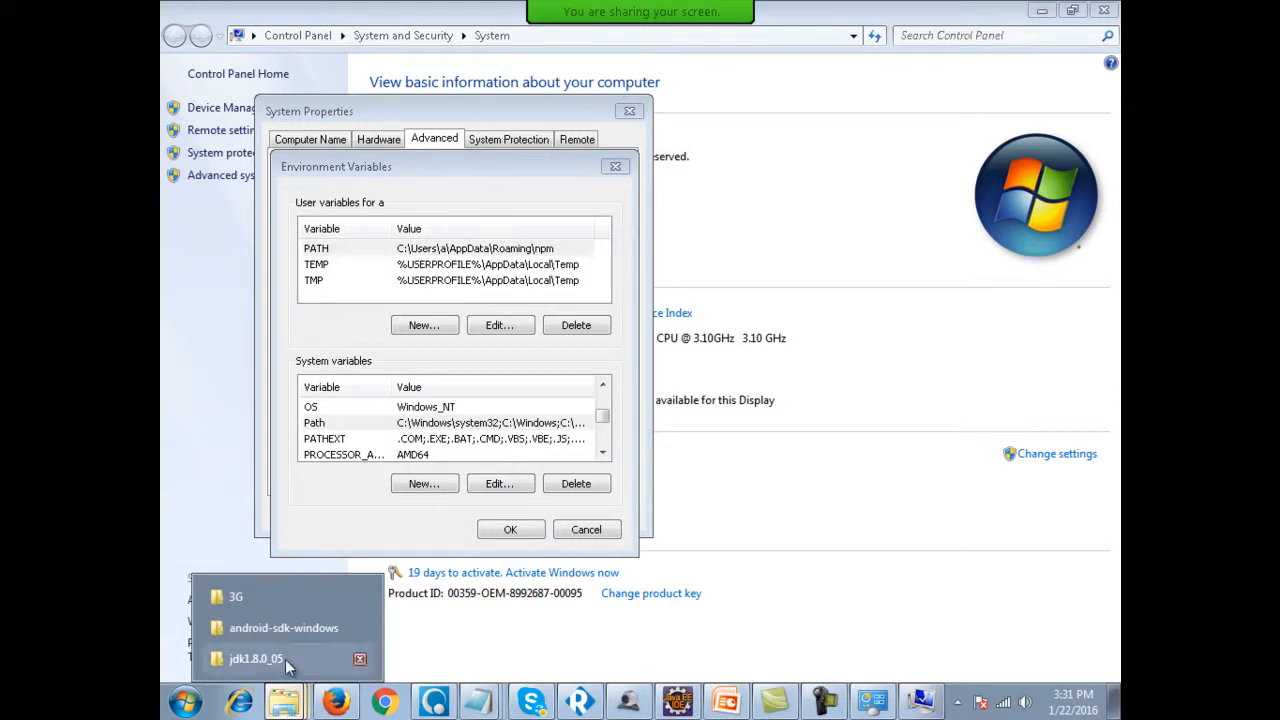
{"action": "left_click", "coordinate": [295, 630]}
{"action": "left_click", "coordinate": [640, 260], "text": "ctrl"}
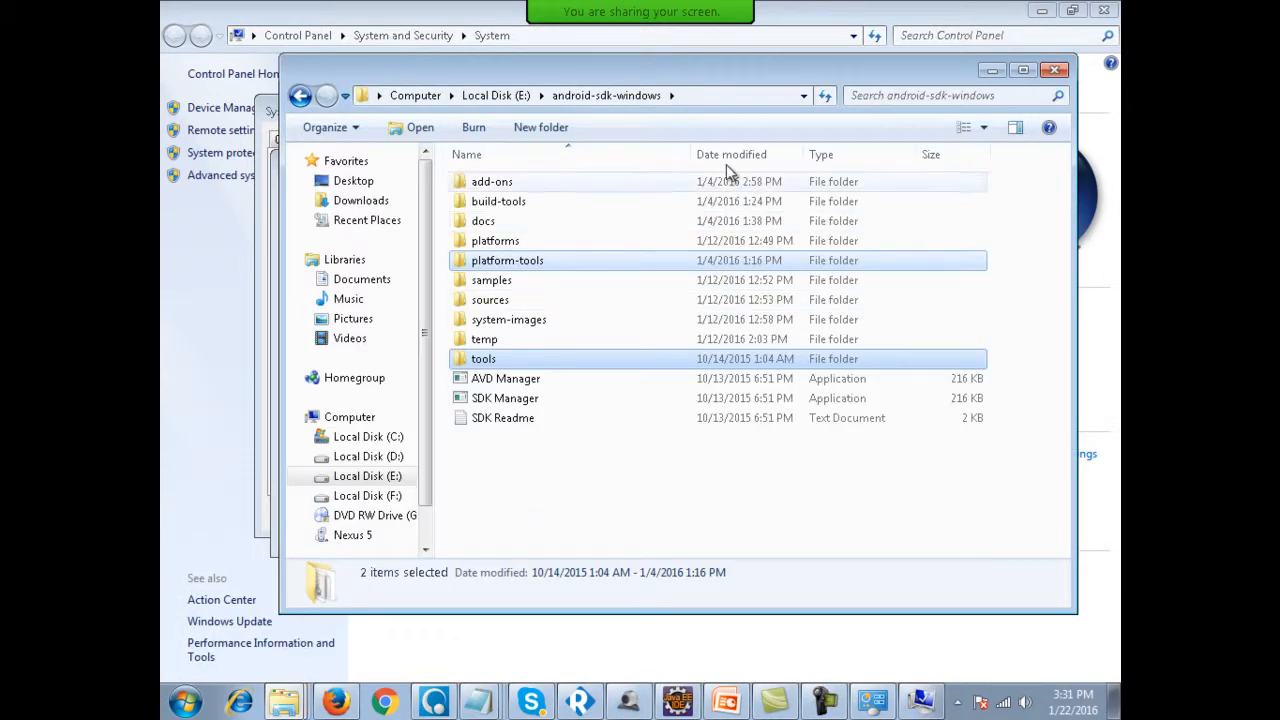
{"action": "left_click", "coordinate": [698, 96]}
{"action": "right_click", "coordinate": [465, 101]}
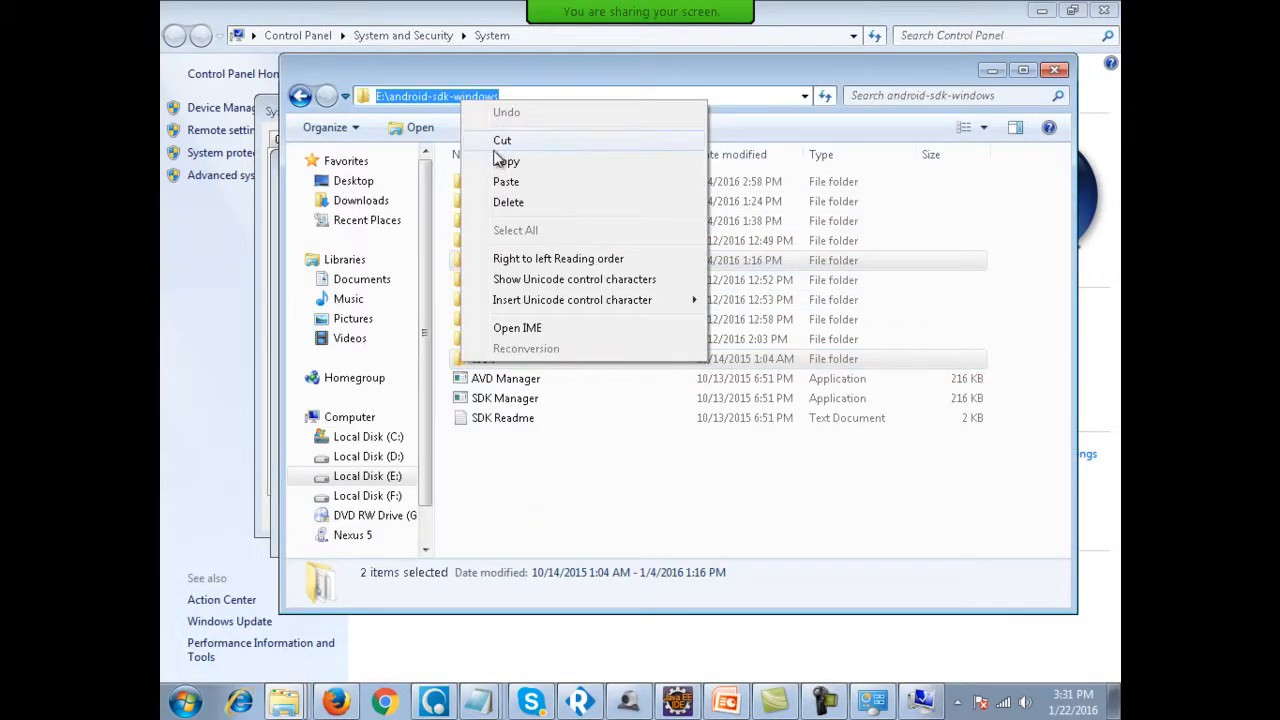
{"action": "left_click", "coordinate": [500, 160]}
{"action": "right_click", "coordinate": [480, 100]}
{"action": "left_click", "coordinate": [505, 160]}
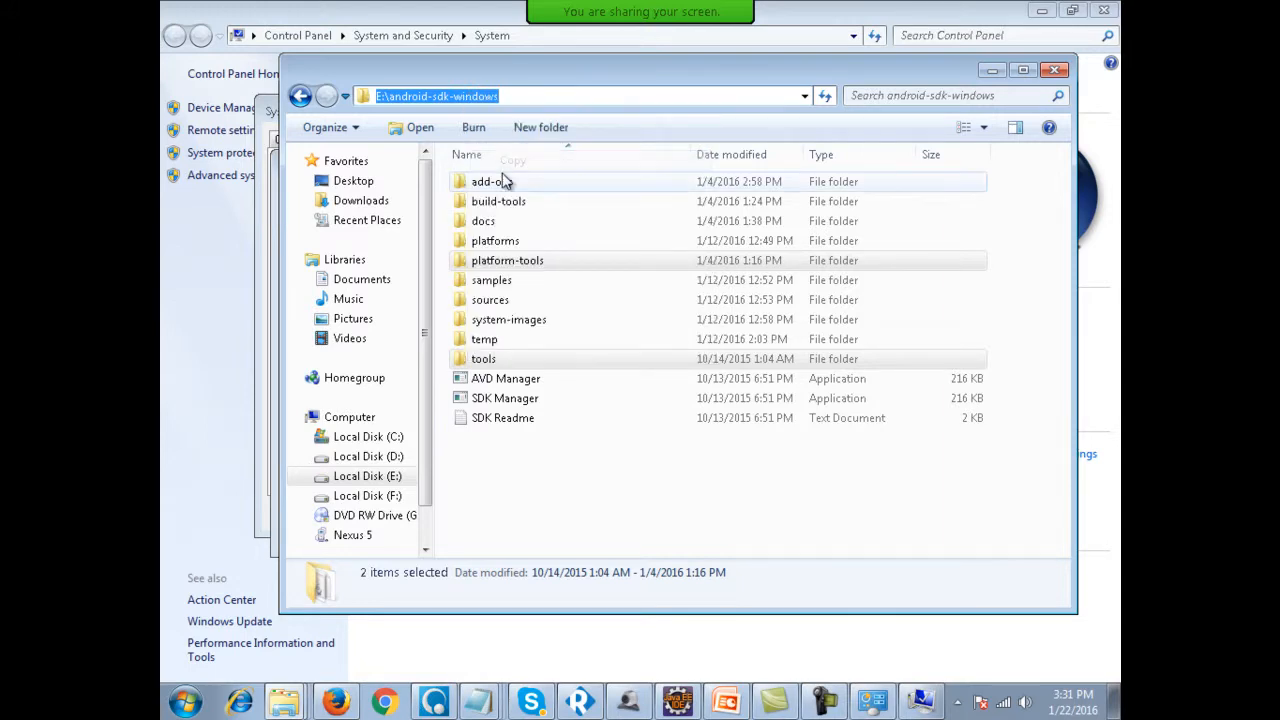
{"action": "left_click", "coordinate": [993, 70]}
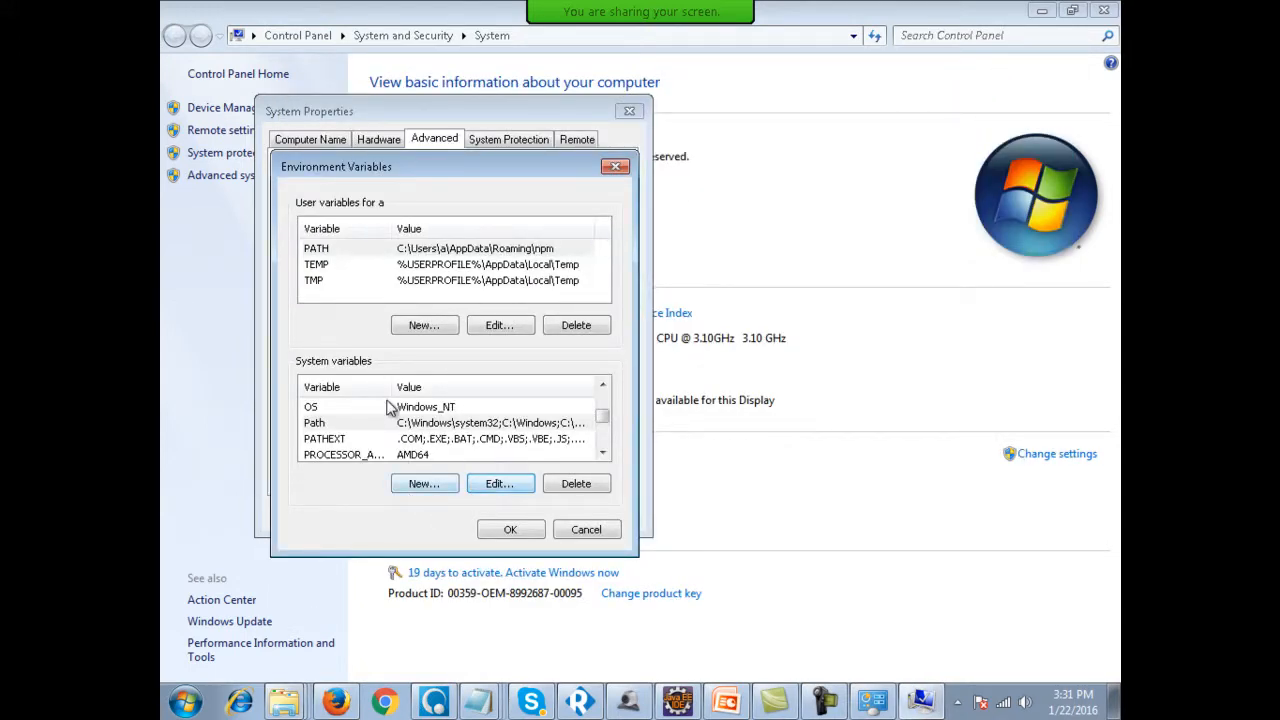
Review the name and value of the ANDROID_HOME system variable, and close its editor with both unchanged.
{"action": "left_click", "coordinate": [425, 410]}
{"action": "left_click_drag", "start_coordinate": [602, 418], "coordinate": [602, 402]}
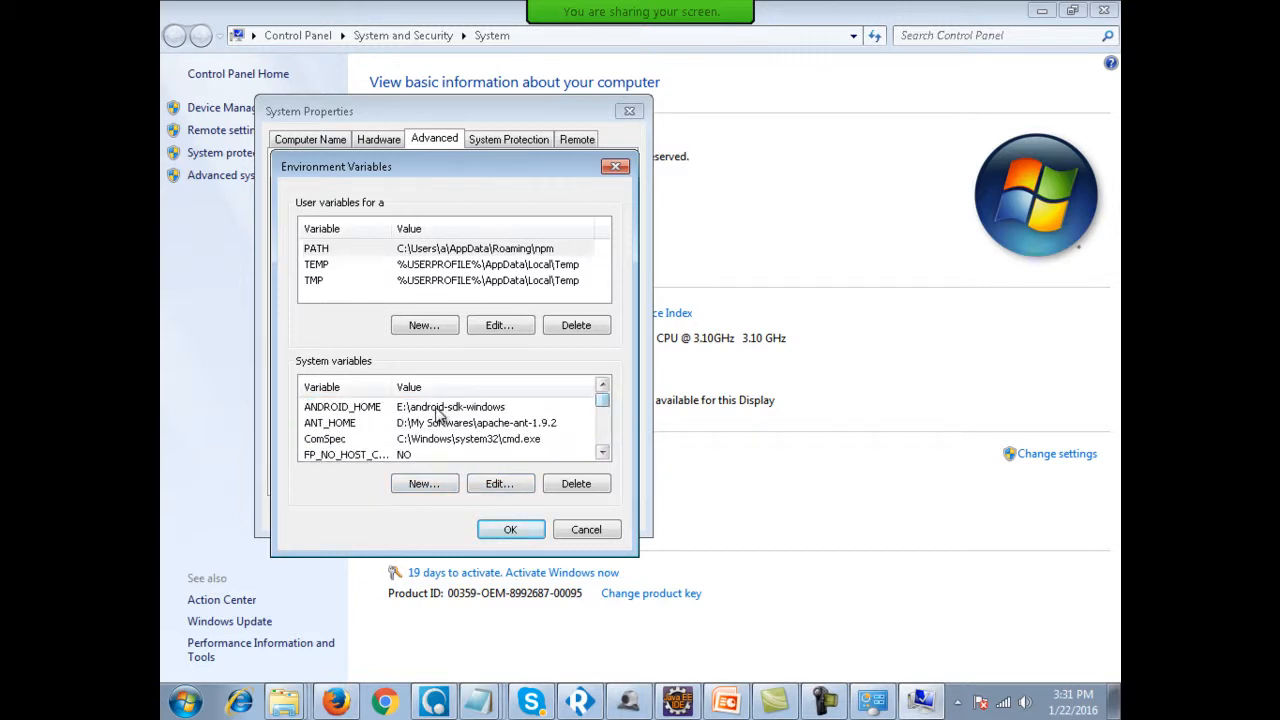
{"action": "left_click", "coordinate": [437, 413]}
{"action": "left_click", "coordinate": [499, 484]}
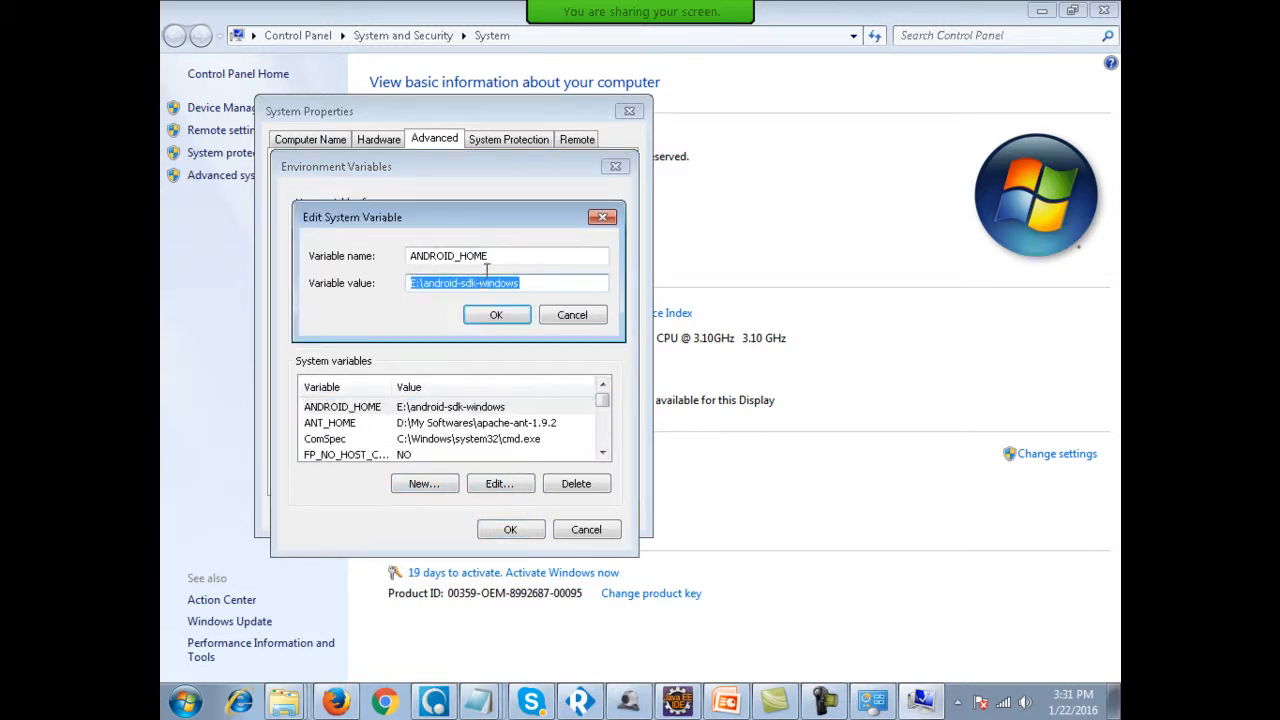
{"action": "left_click_drag", "start_coordinate": [487, 256], "coordinate": [405, 257]}
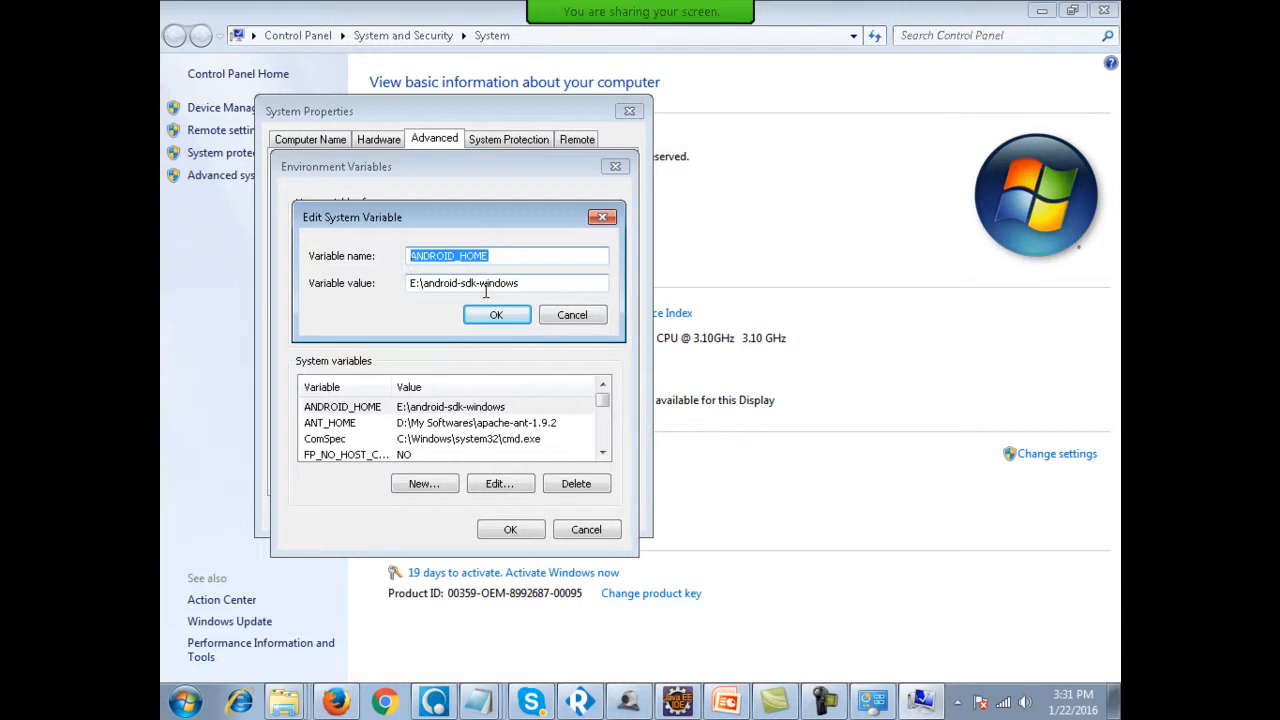
{"action": "left_click_drag", "start_coordinate": [522, 283], "coordinate": [390, 282]}
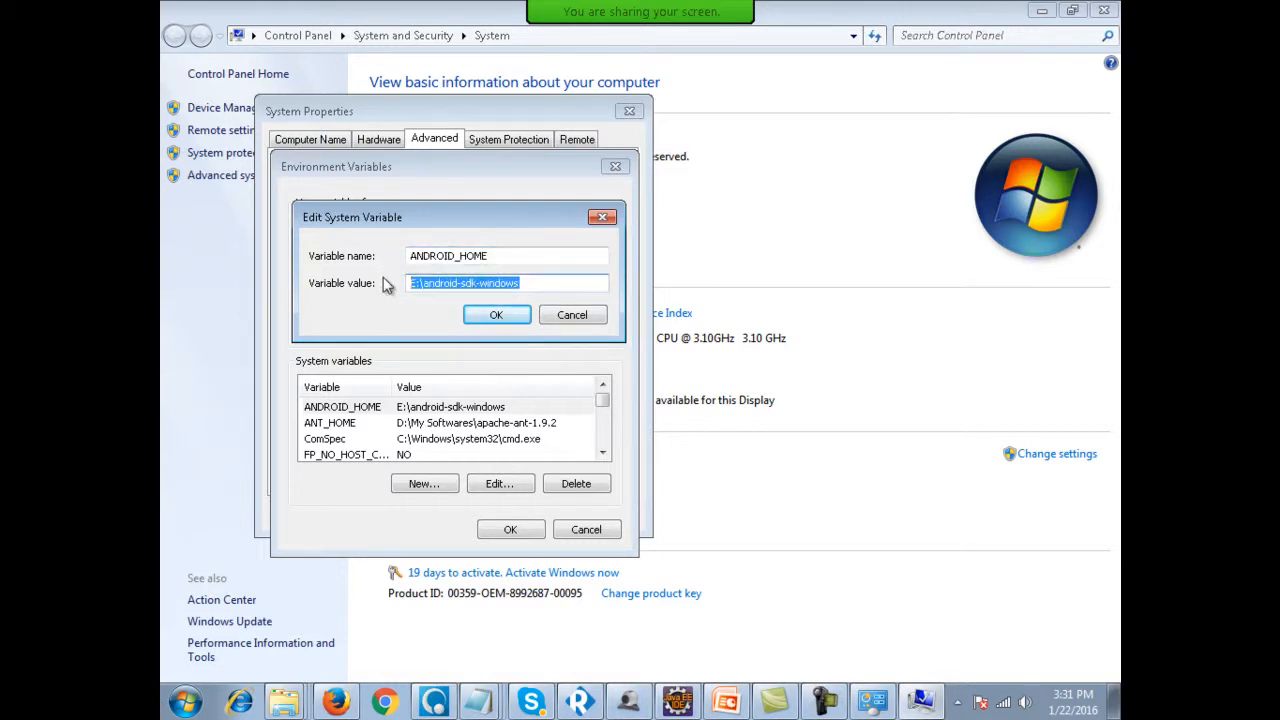
{"action": "left_click_drag", "start_coordinate": [520, 256], "coordinate": [356, 252]}
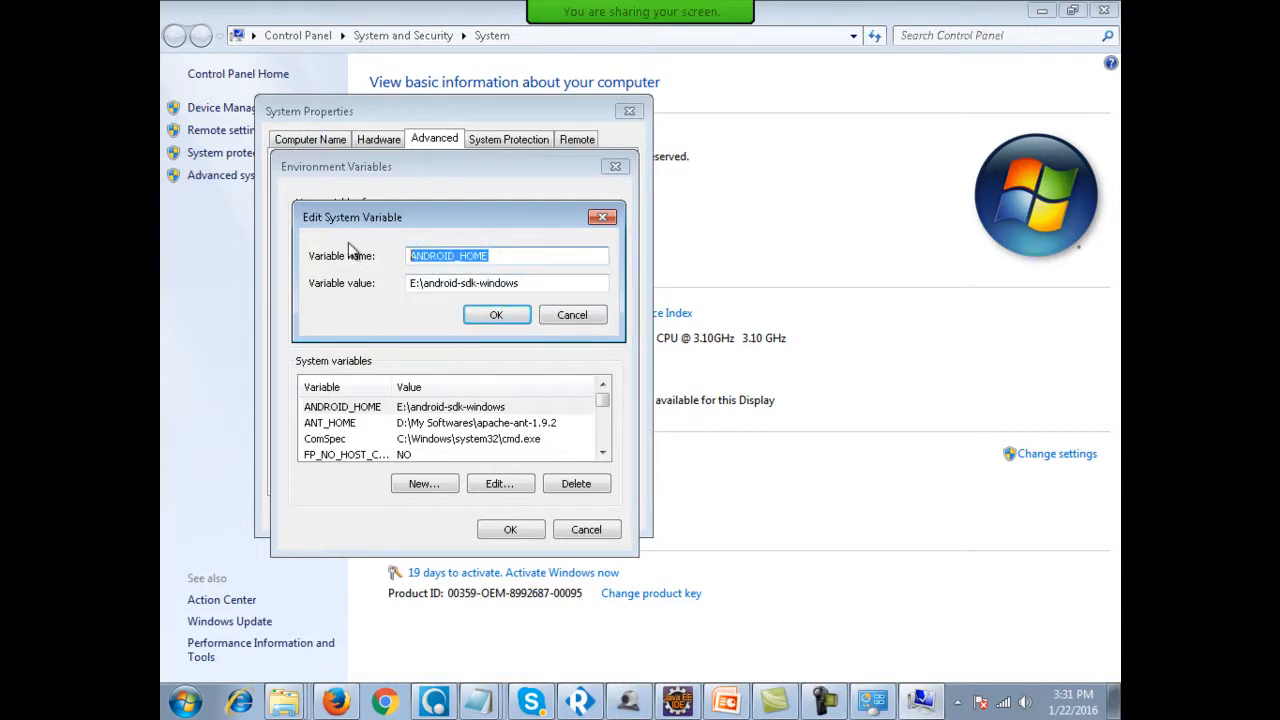
{"action": "left_click", "coordinate": [500, 316]}
Open the Path system variable for editing and append ;%ANDROID_HOME%\tools to its value.
{"action": "left_click", "coordinate": [603, 452]}
{"action": "left_click", "coordinate": [603, 452]}
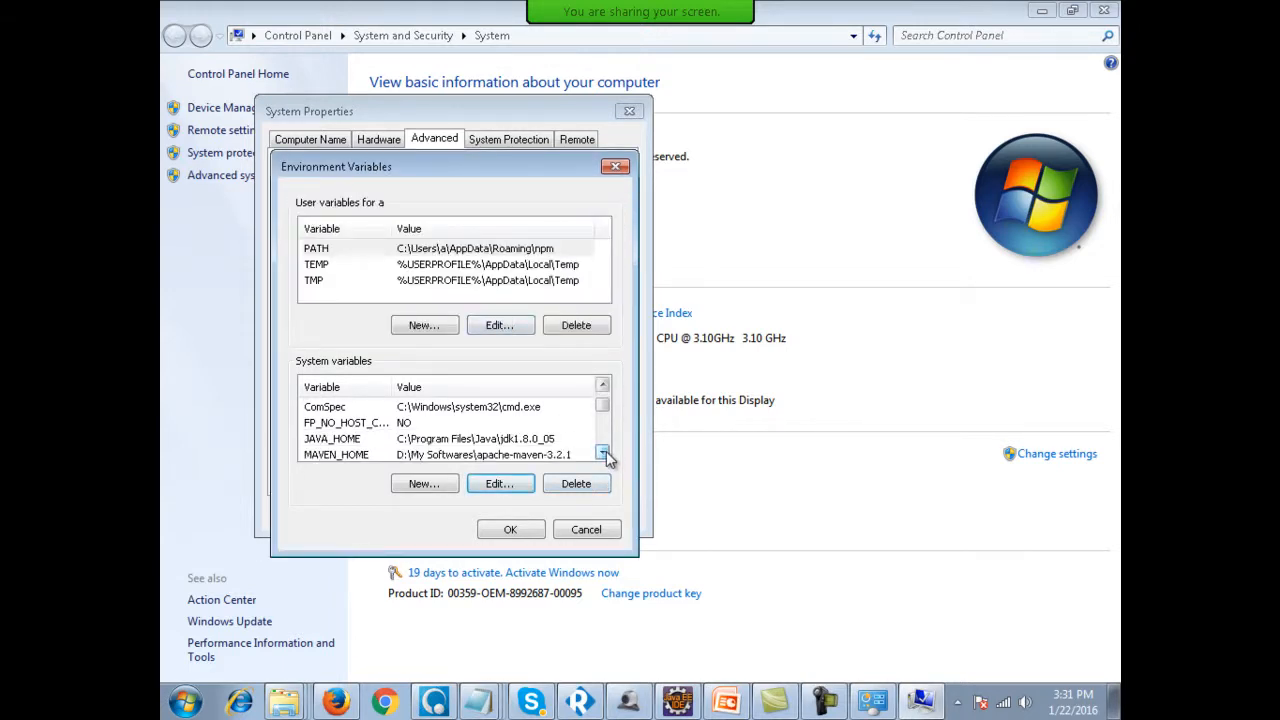
{"action": "left_click", "coordinate": [603, 452]}
{"action": "left_click", "coordinate": [603, 452]}
{"action": "left_click", "coordinate": [603, 452]}
{"action": "left_click", "coordinate": [603, 452]}
{"action": "left_click", "coordinate": [540, 442]}
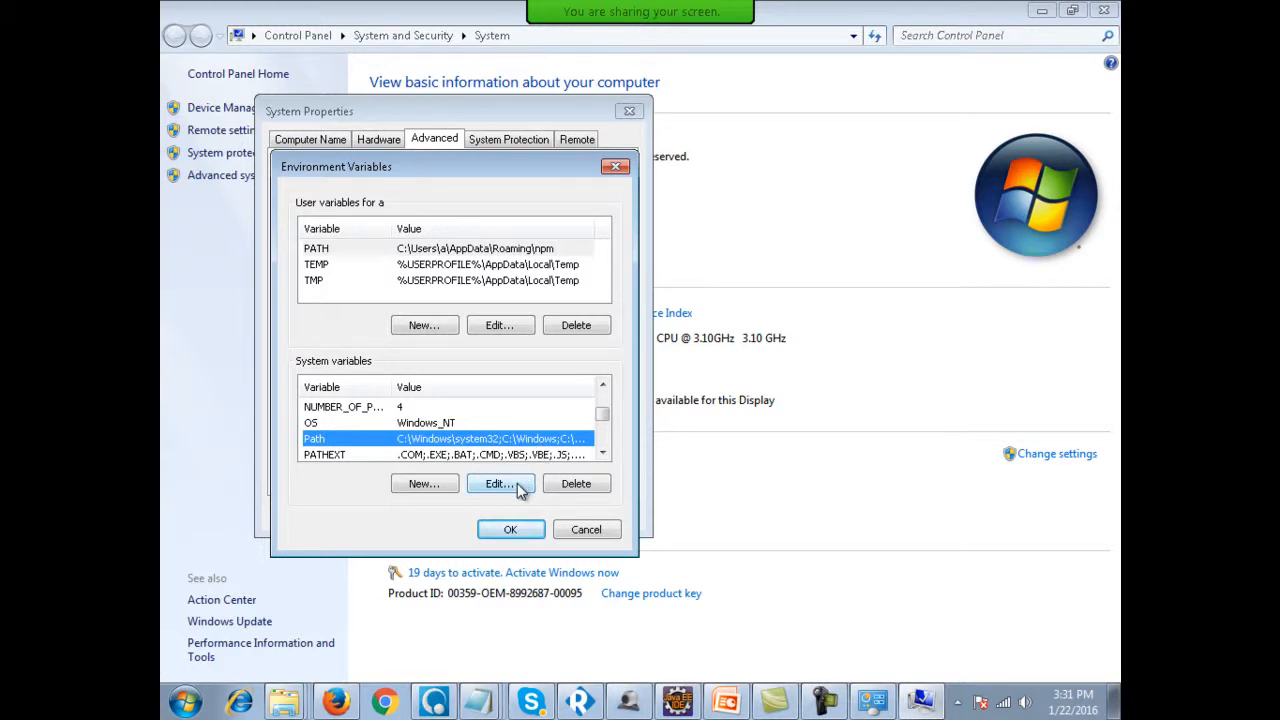
{"action": "left_click", "coordinate": [500, 484]}
{"action": "key", "text": "End"}
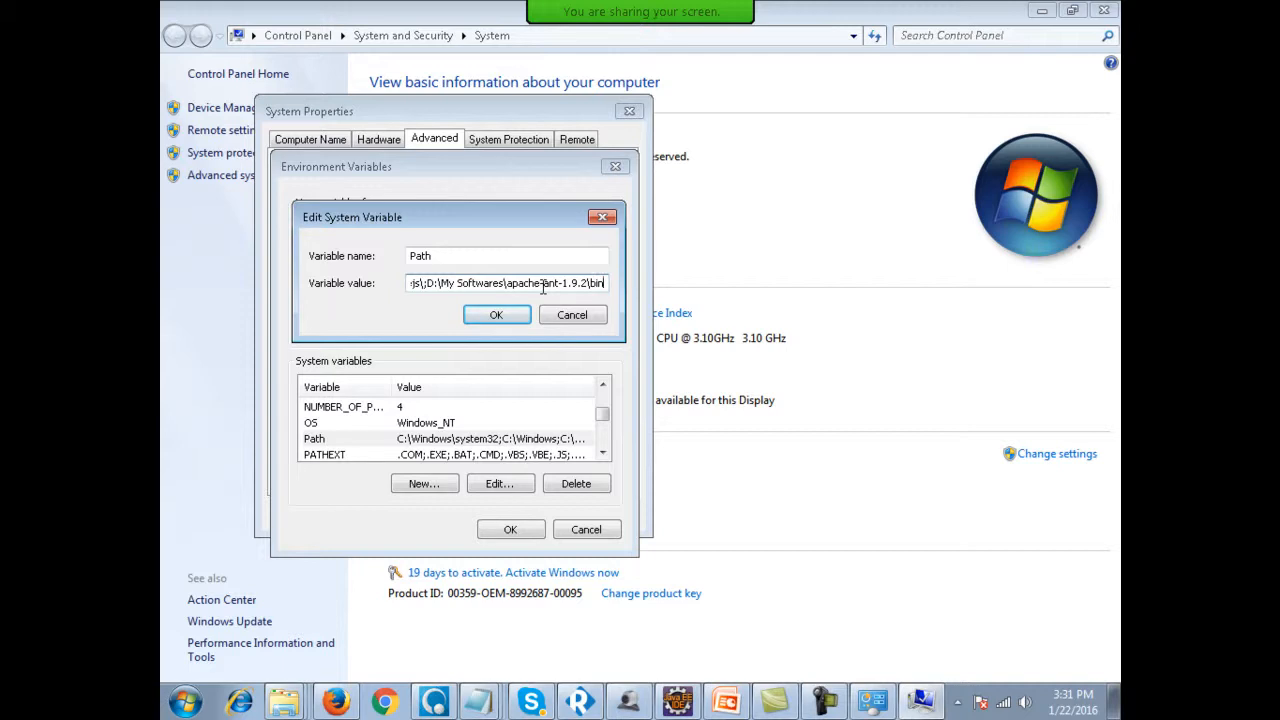
{"action": "type", "text": ";"}
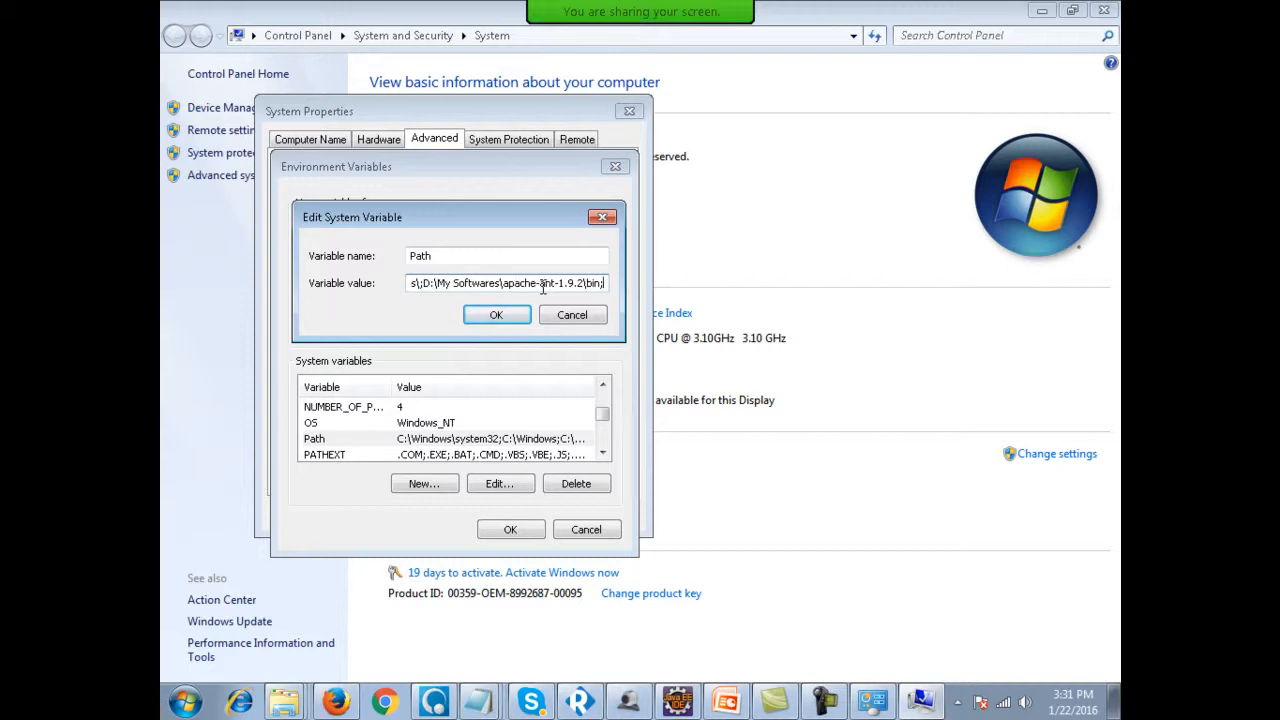
{"action": "type", "text": "%ANDROID_HOME"}
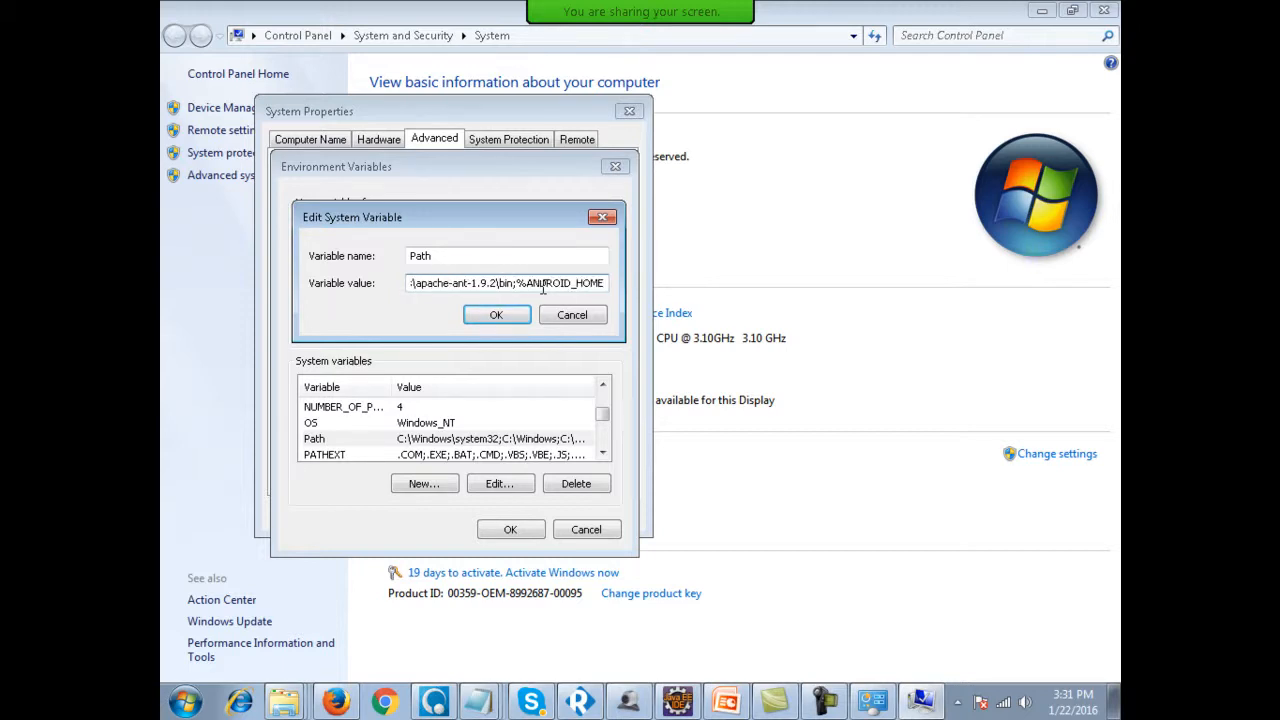
{"action": "type", "text": "%"}
{"action": "type", "text": "\\tools"}
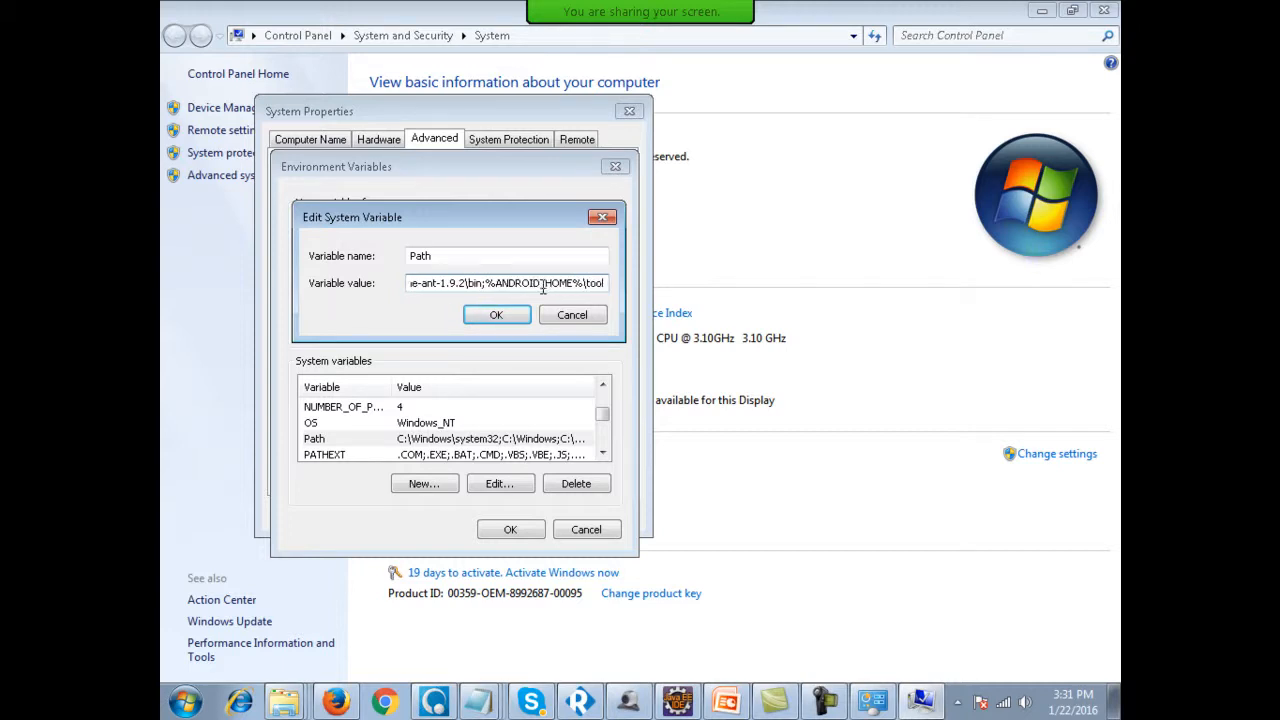
Duplicate the %ANDROID_HOME%\tools entry after a semicolon in the Path value, and change the copy to %ANDROID_HOME%\platform-tools.
{"action": "key", "text": "shift+Left"}
{"action": "key", "text": "shift+Left"}
{"action": "key", "text": "shift+Left"}
{"action": "key", "text": "shift+Left"}
{"action": "key", "text": "shift+Left"}
{"action": "key", "text": "shift+Left"}
{"action": "key", "text": "shift+Left"}
{"action": "key", "text": "shift+Left"}
{"action": "key", "text": "shift+Left"}
{"action": "key", "text": "shift+Left"}
{"action": "key", "text": "shift+Left"}
{"action": "key", "text": "shift+Left"}
{"action": "key", "text": "shift+Left"}
{"action": "key", "text": "shift+Left"}
{"action": "key", "text": "shift+Left"}
{"action": "key", "text": "shift+Left"}
{"action": "key", "text": "shift+Left"}
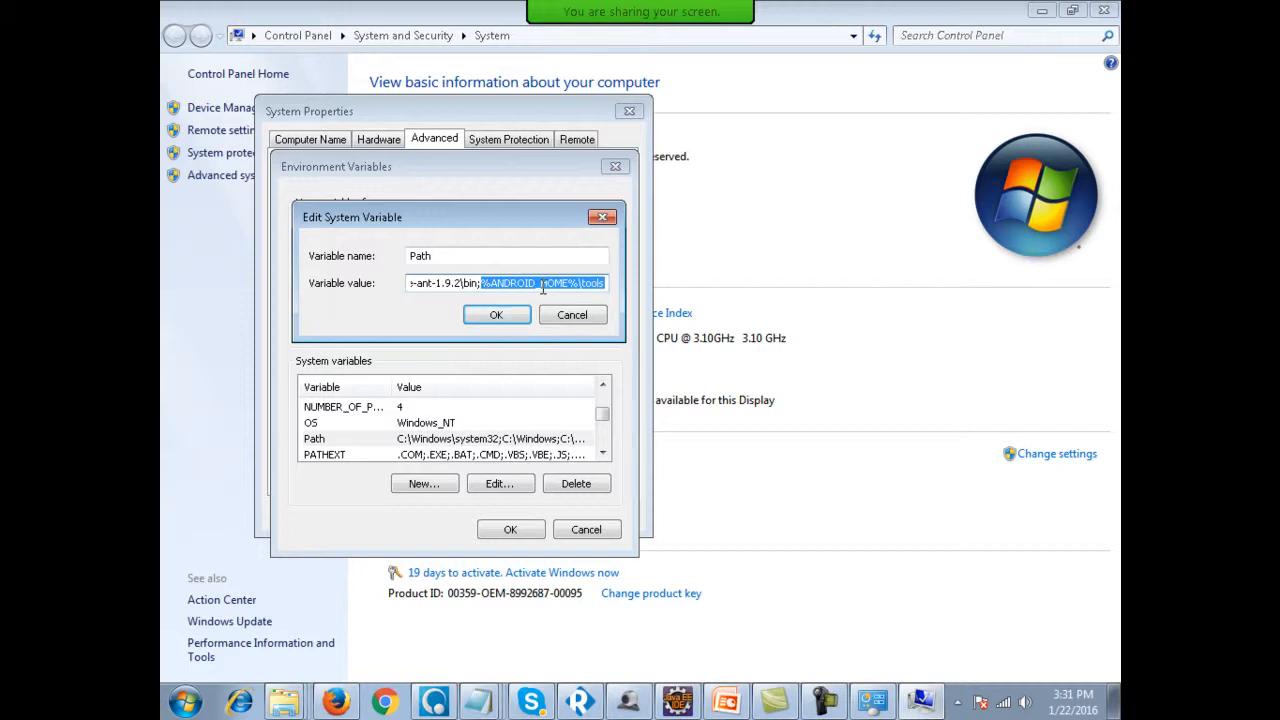
{"action": "key", "text": "End"}
{"action": "type", "text": ";"}
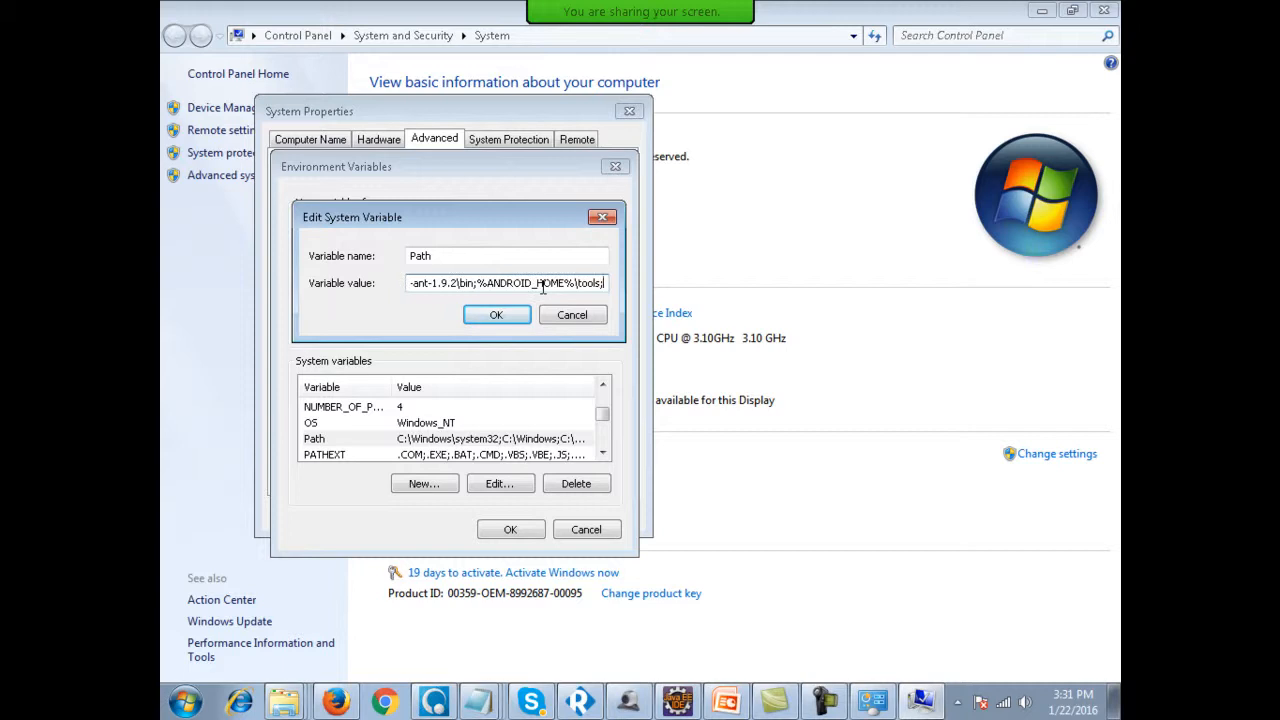
{"action": "key", "text": "ctrl+v"}
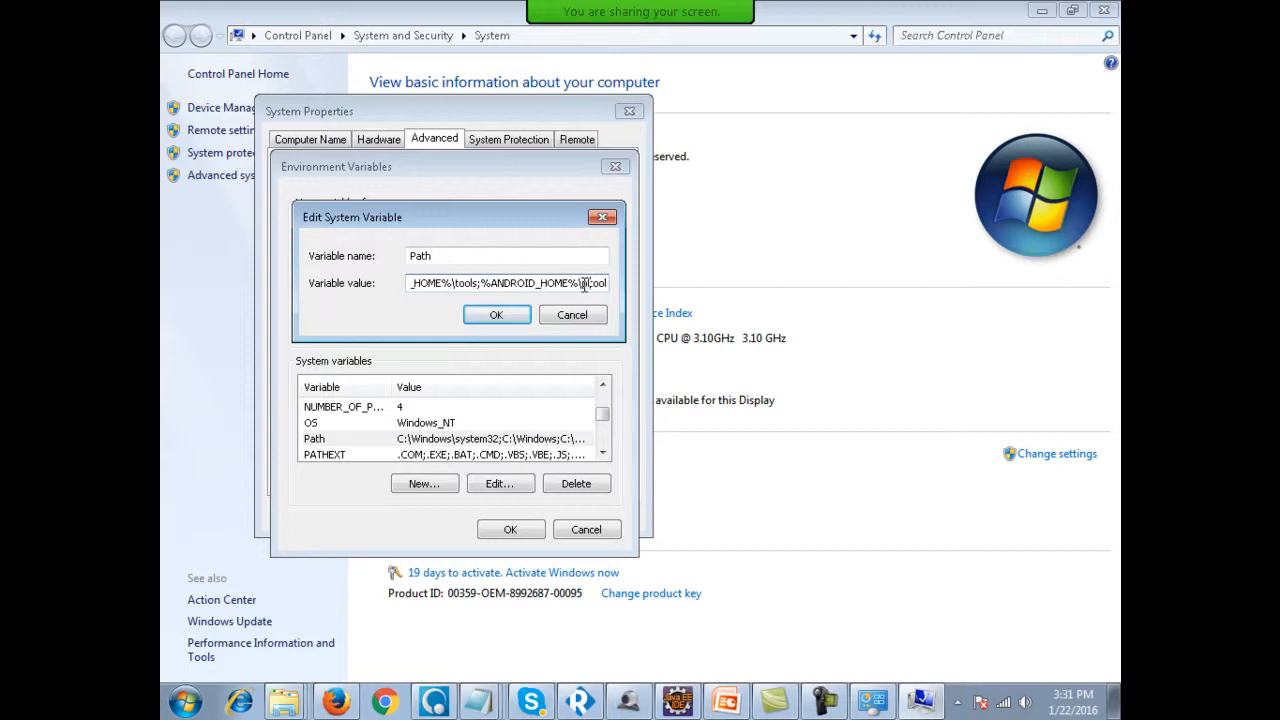
{"action": "type", "text": "orm-to"}
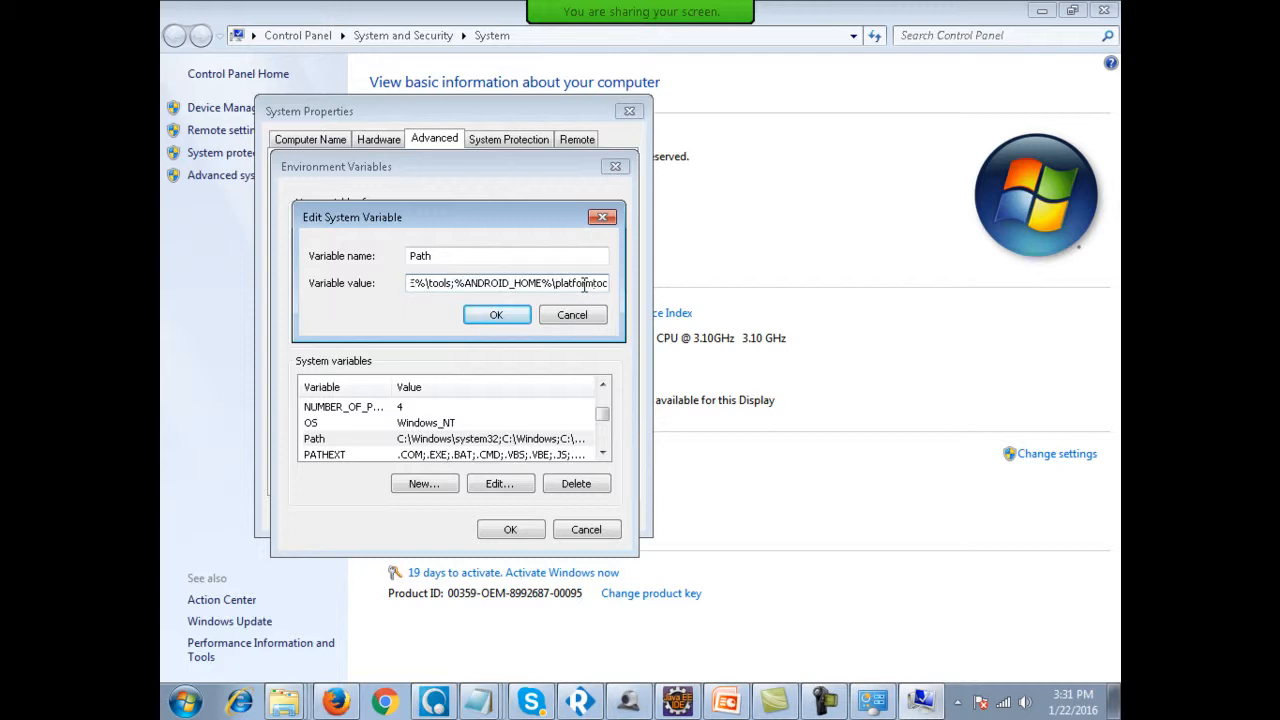
Check the exact name of the platform-tools folder in android-sdk-windows, and return to the Path variable editor.
{"action": "key", "text": "alt+Tab"}
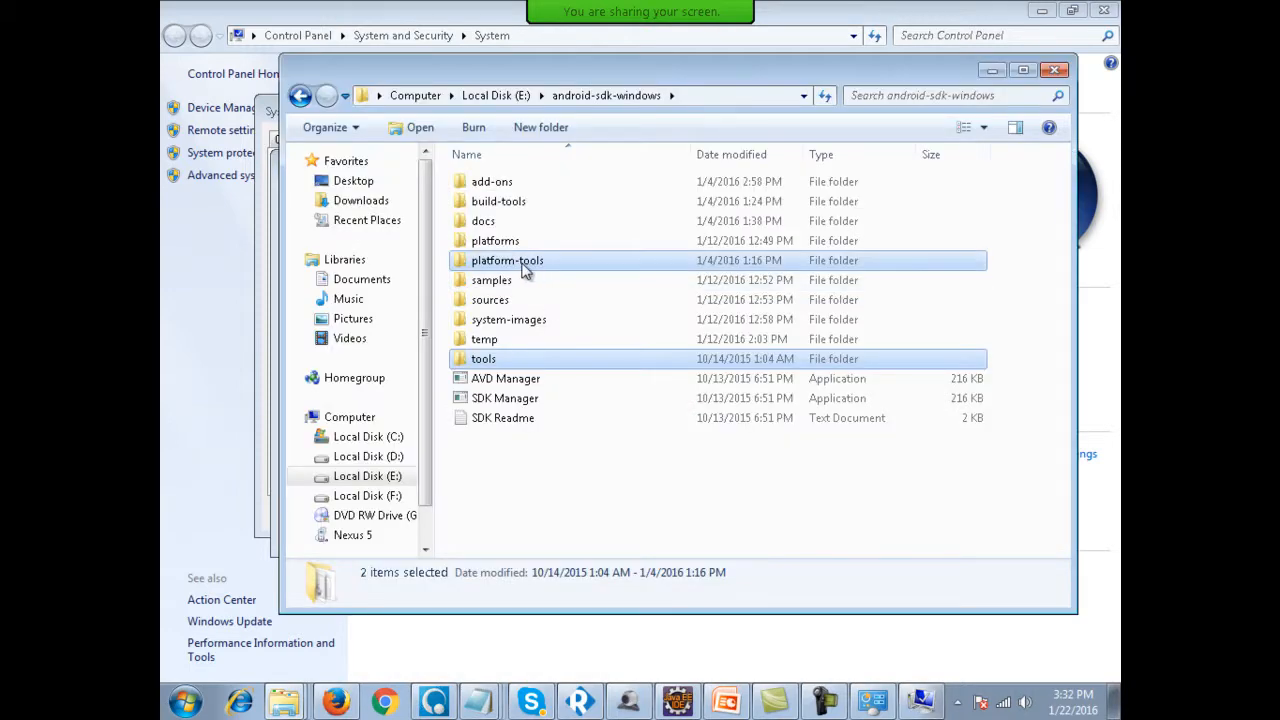
{"action": "left_click", "coordinate": [527, 264]}
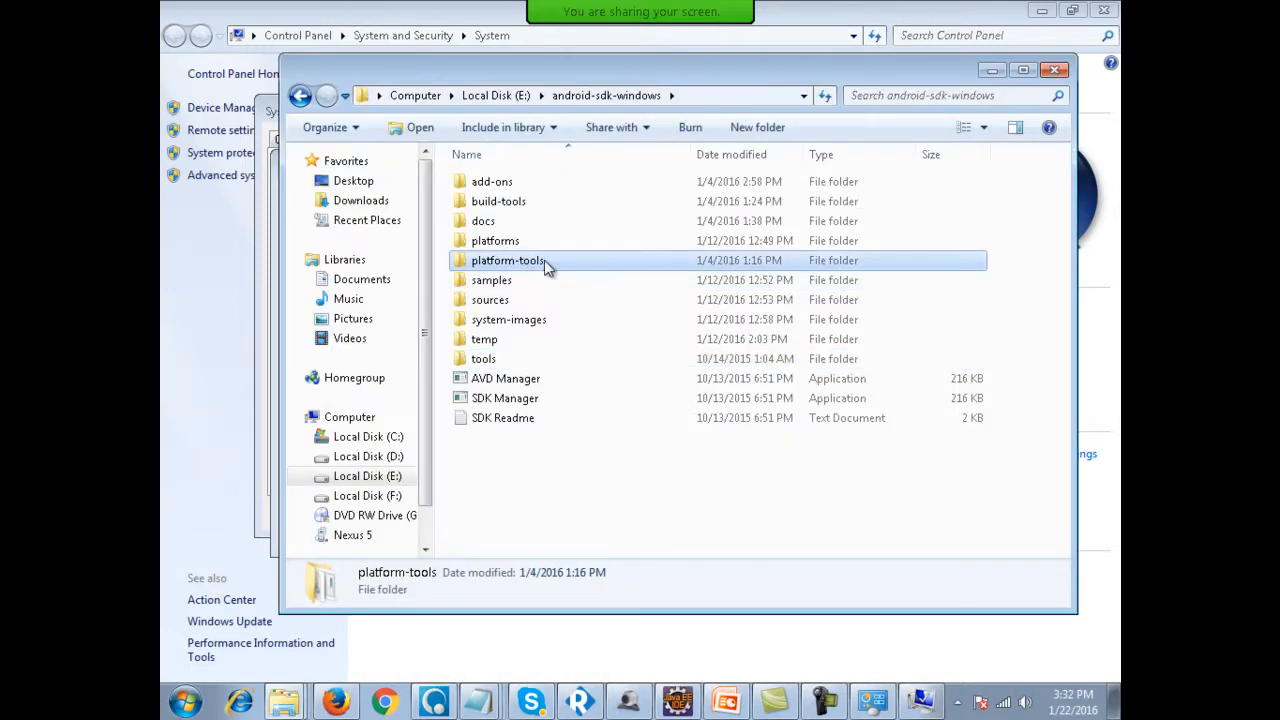
{"action": "left_click", "coordinate": [549, 264]}
{"action": "key", "text": "alt+Tab"}
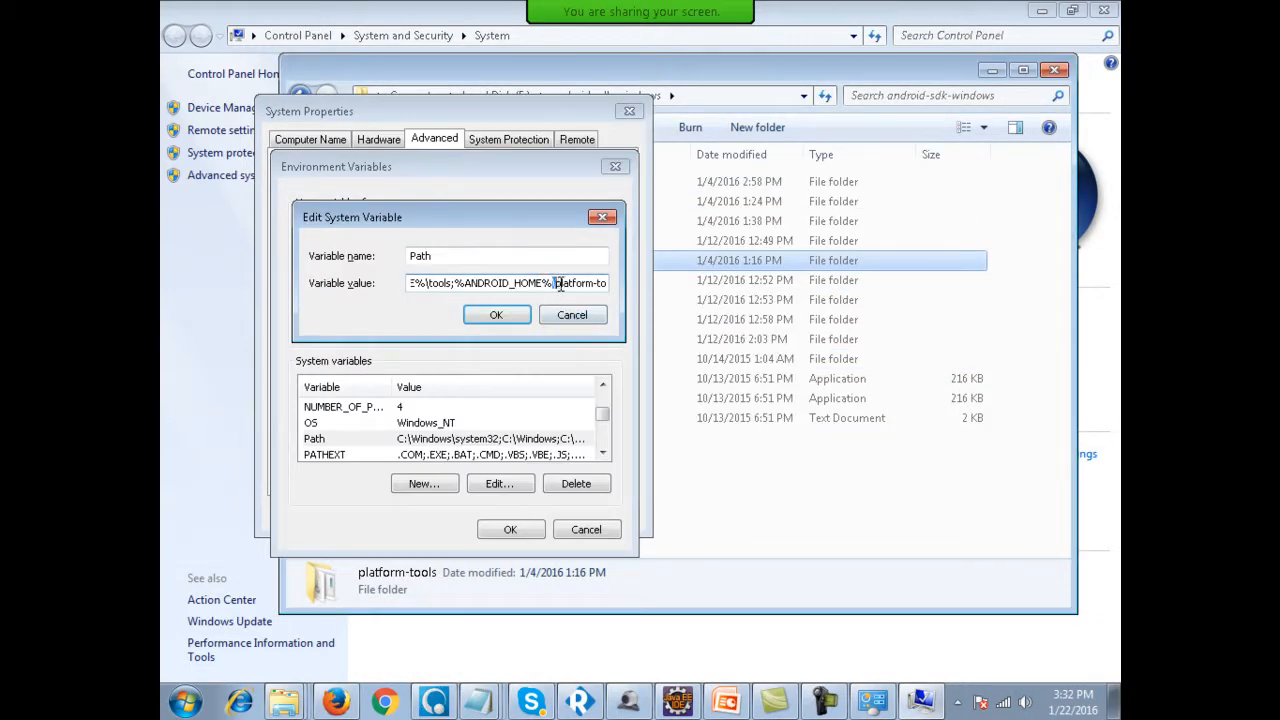
Look over the platform-tools entry in the Path value, cancel the Path edit and close the Environment Variables.
{"action": "left_click_drag", "start_coordinate": [557, 284], "coordinate": [619, 284]}
{"action": "left_click_drag", "start_coordinate": [441, 283], "coordinate": [606, 286]}
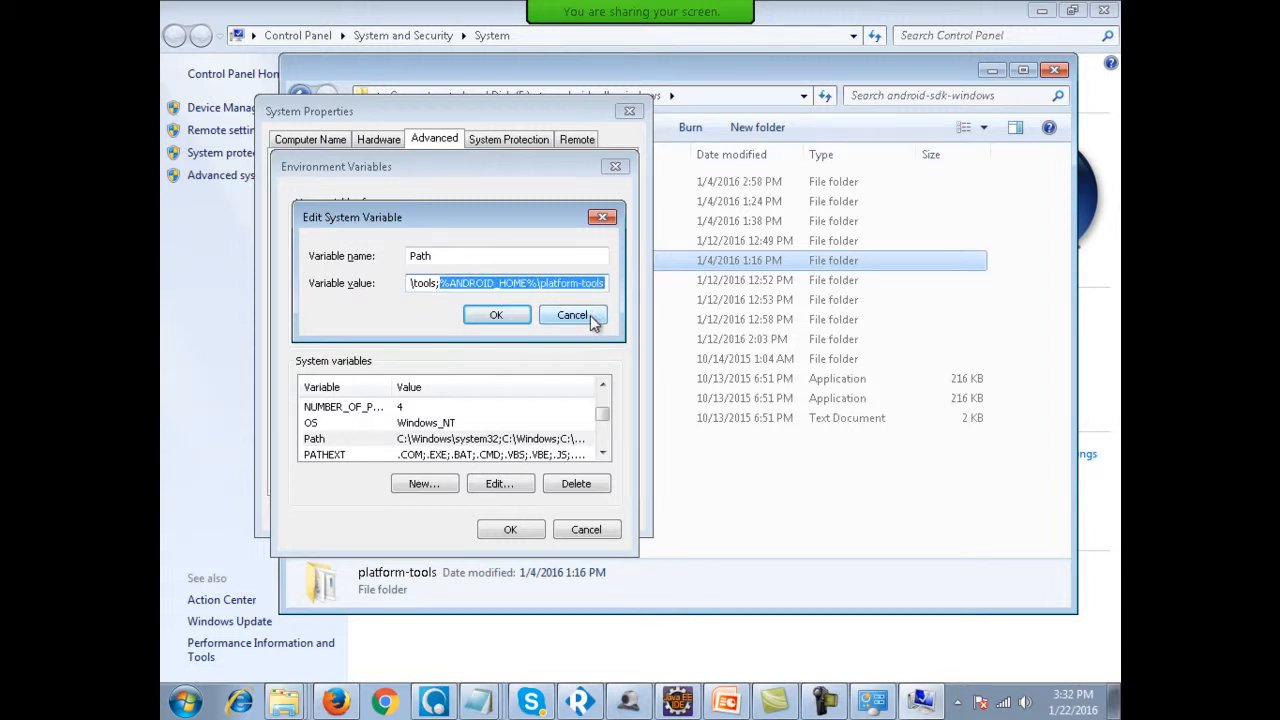
{"action": "left_click", "coordinate": [443, 286]}
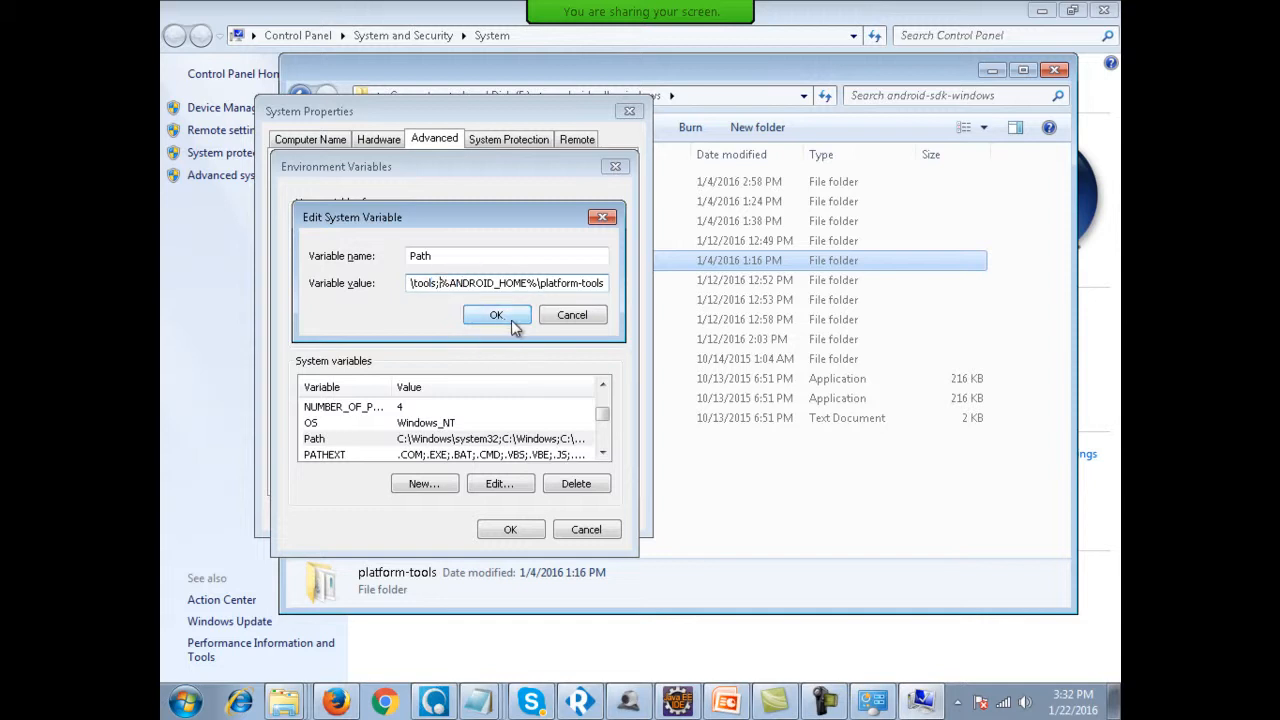
{"action": "left_click", "coordinate": [582, 318]}
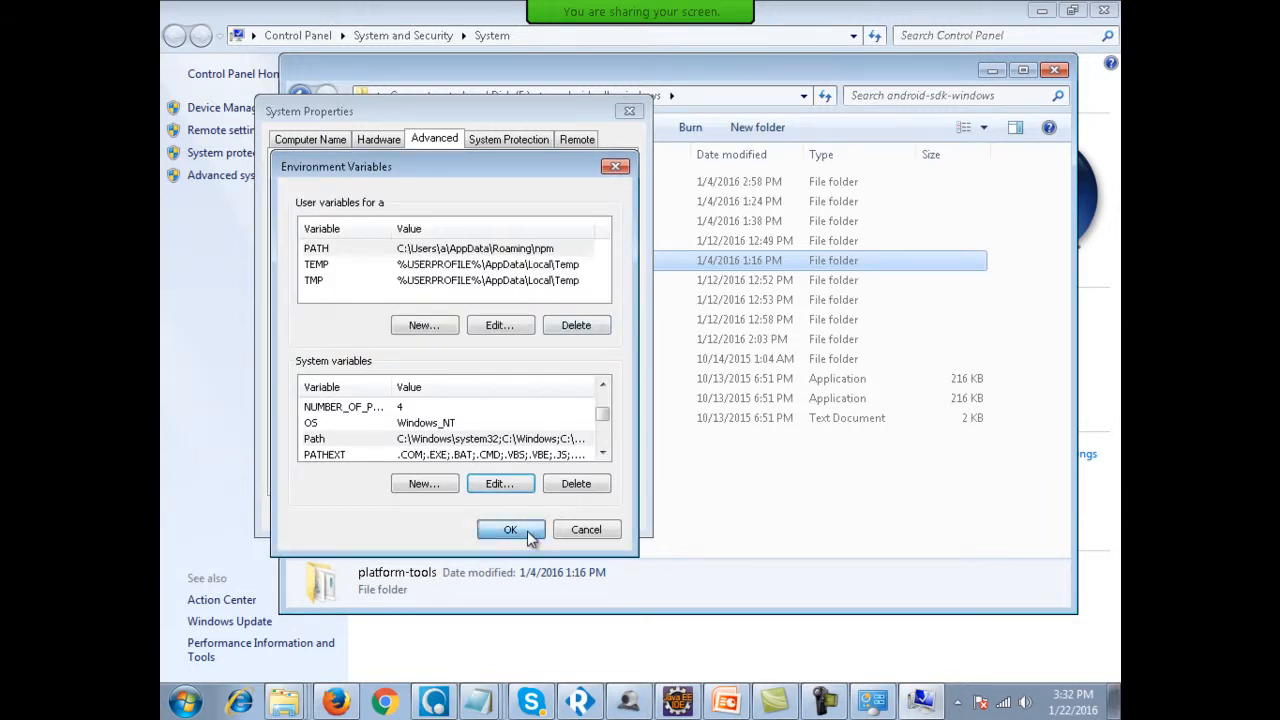
{"action": "left_click", "coordinate": [506, 530]}
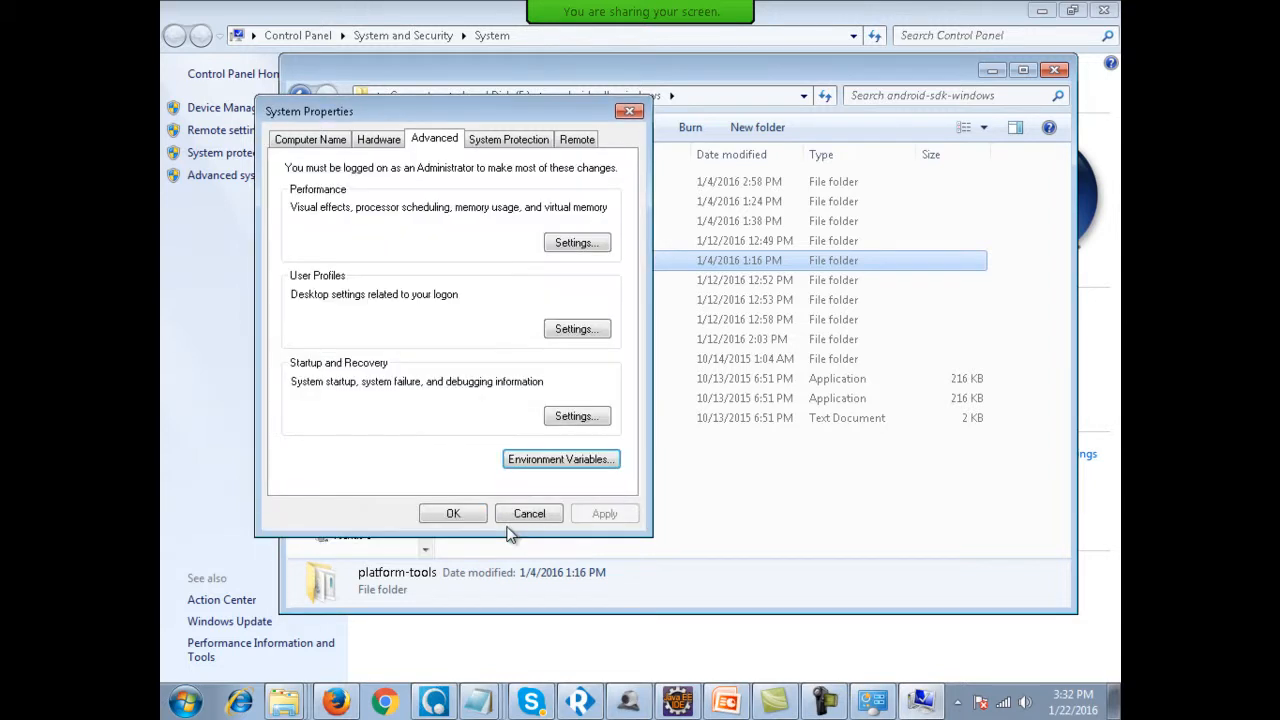
Confirm and close the System Properties, and open a Command Prompt with cmd.
{"action": "left_click", "coordinate": [451, 515]}
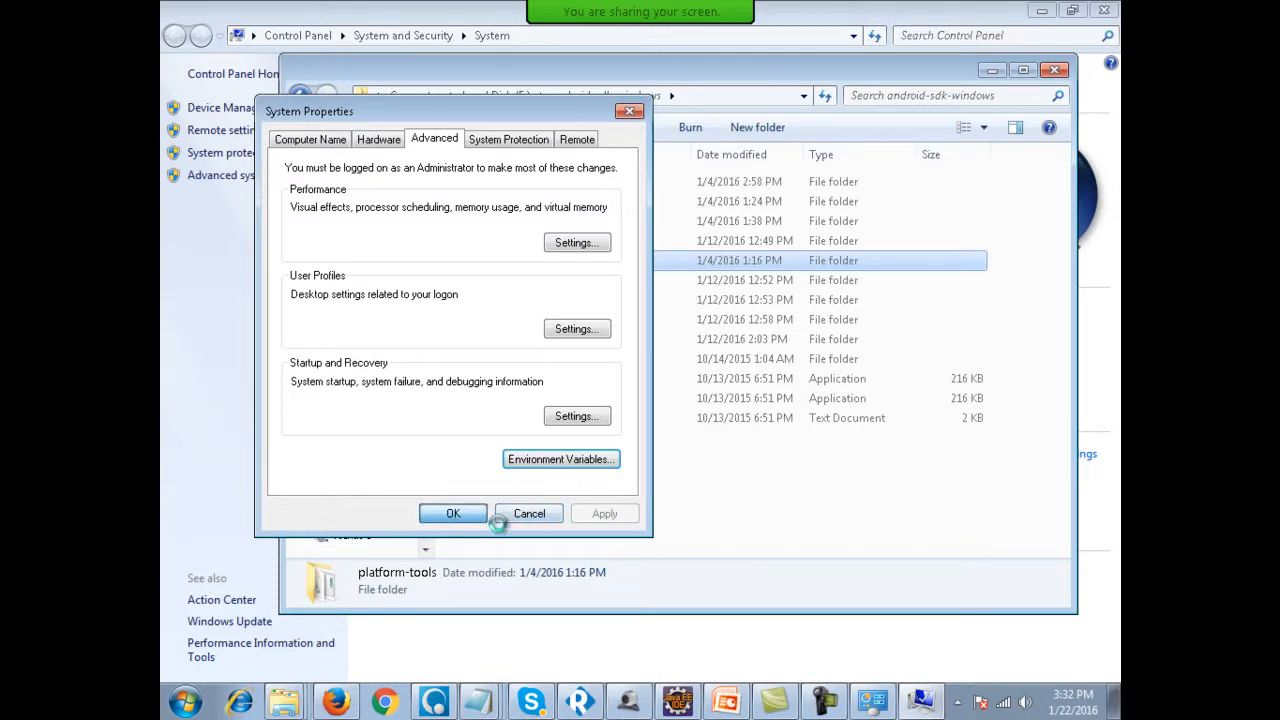
{"action": "left_click", "coordinate": [184, 702]}
{"action": "type", "text": "cm"}
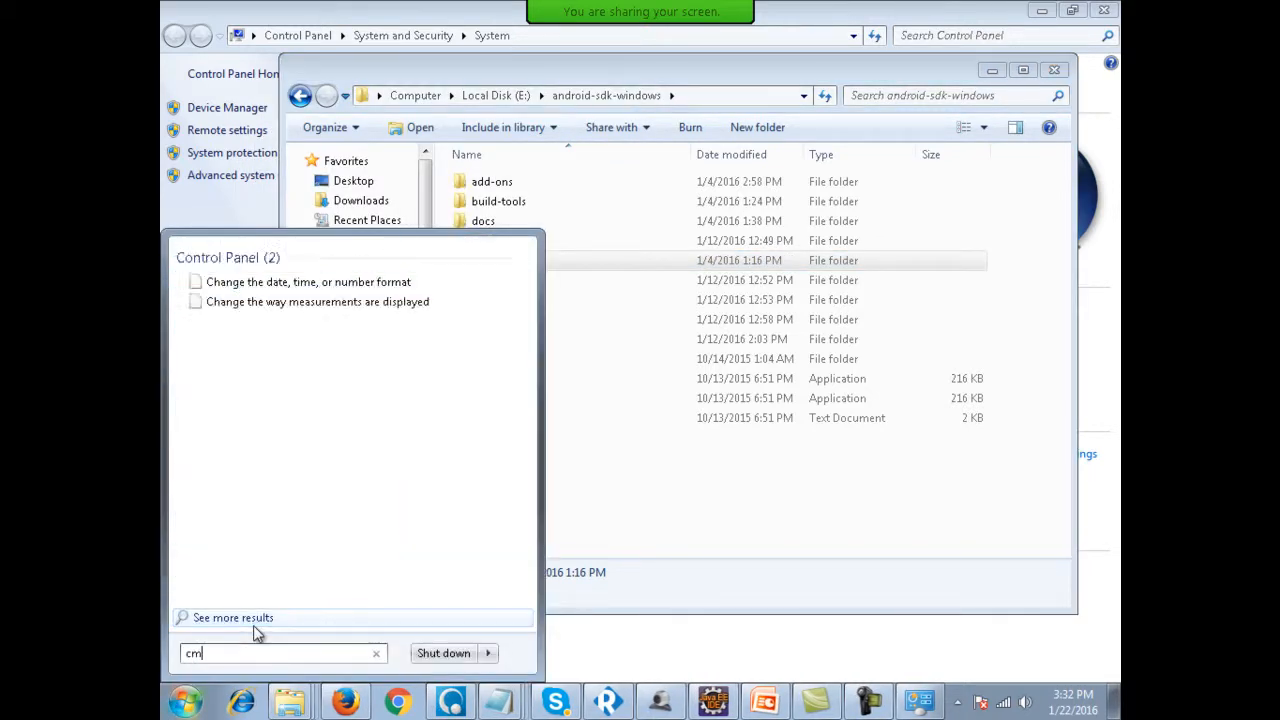
{"action": "type", "text": "d"}
{"action": "key", "text": "Return"}
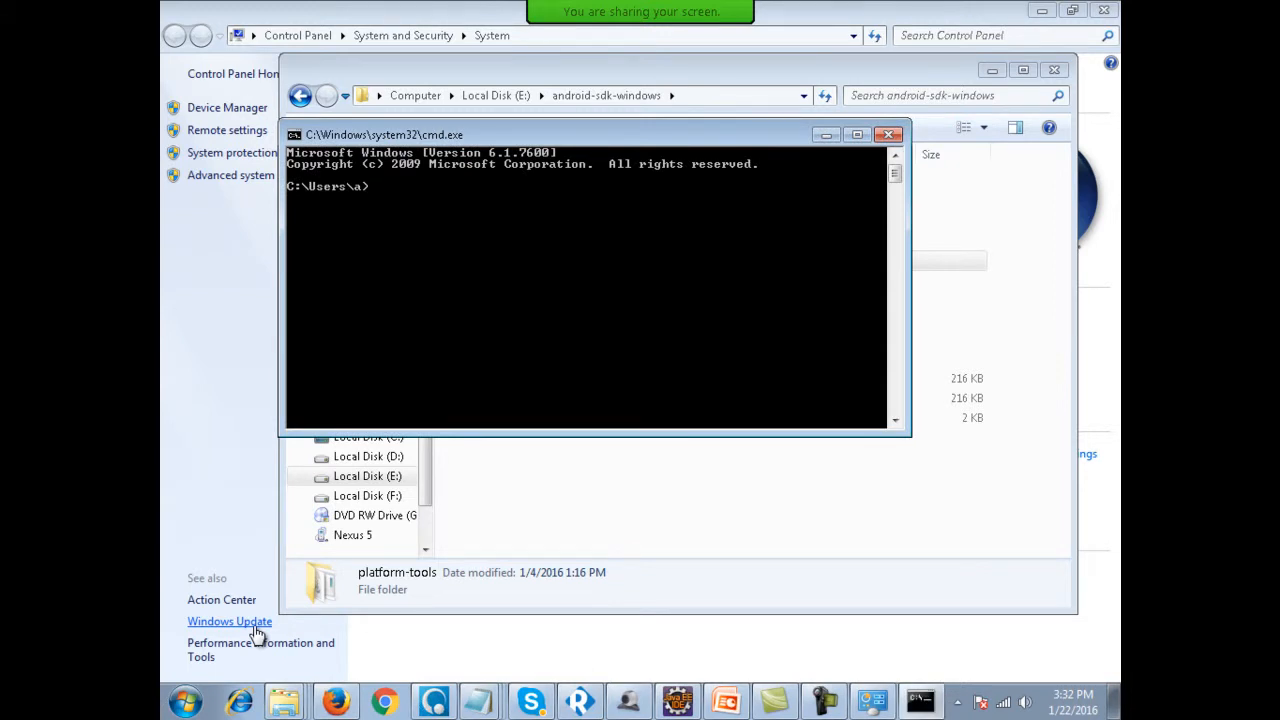
Run the android command twice in the Command Prompt to launch the Android SDK Manager, closing the manager each time.
{"action": "type", "text": "android"}
{"action": "key", "text": "Return"}
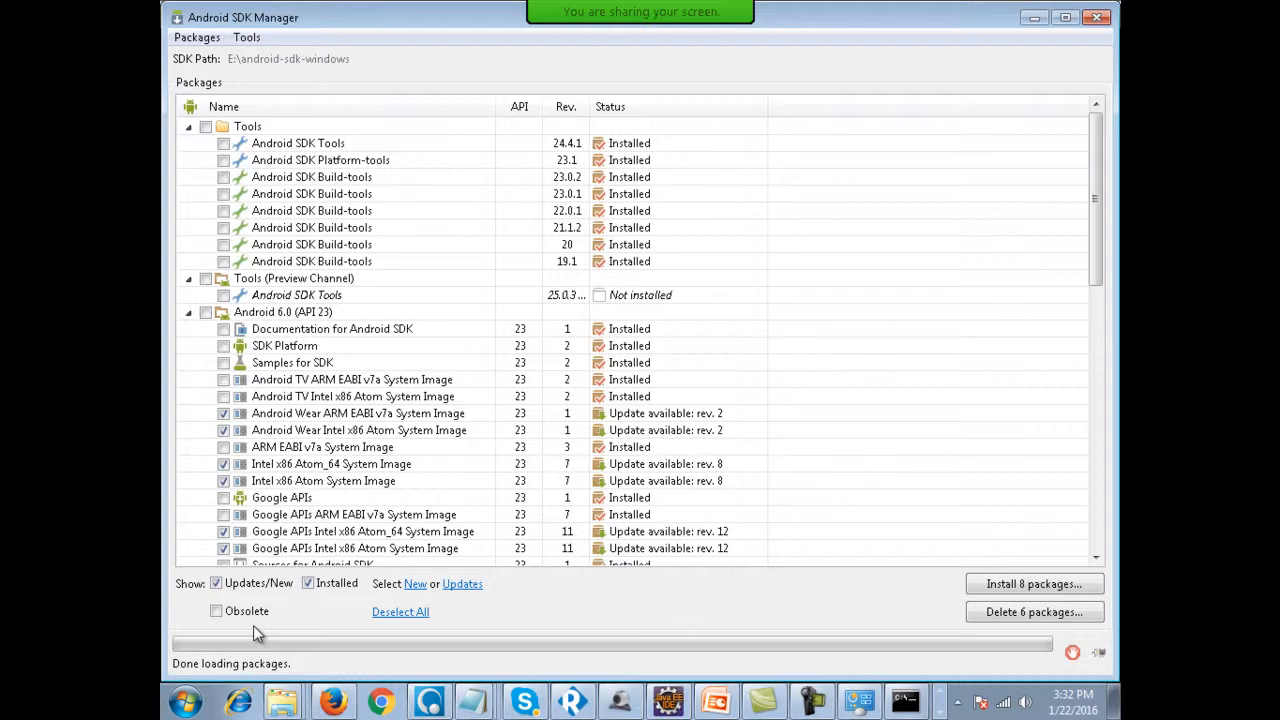
{"action": "left_click", "coordinate": [1097, 17]}
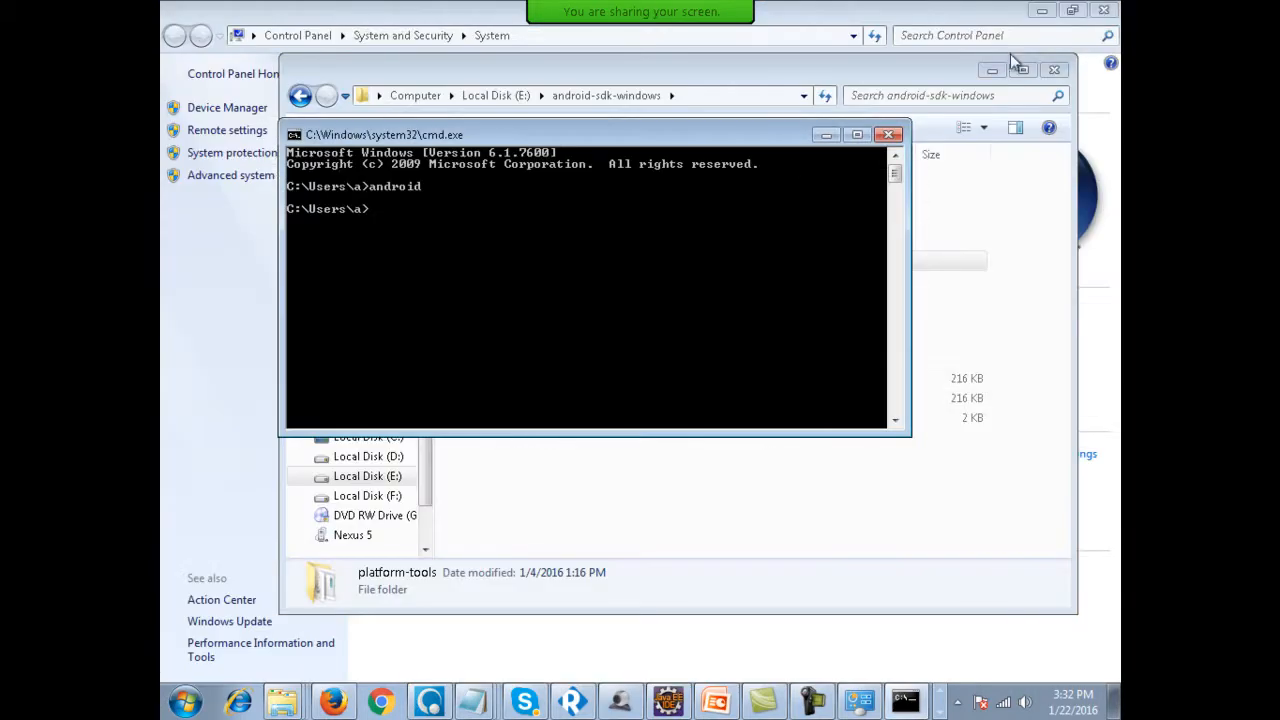
{"action": "type", "text": "android"}
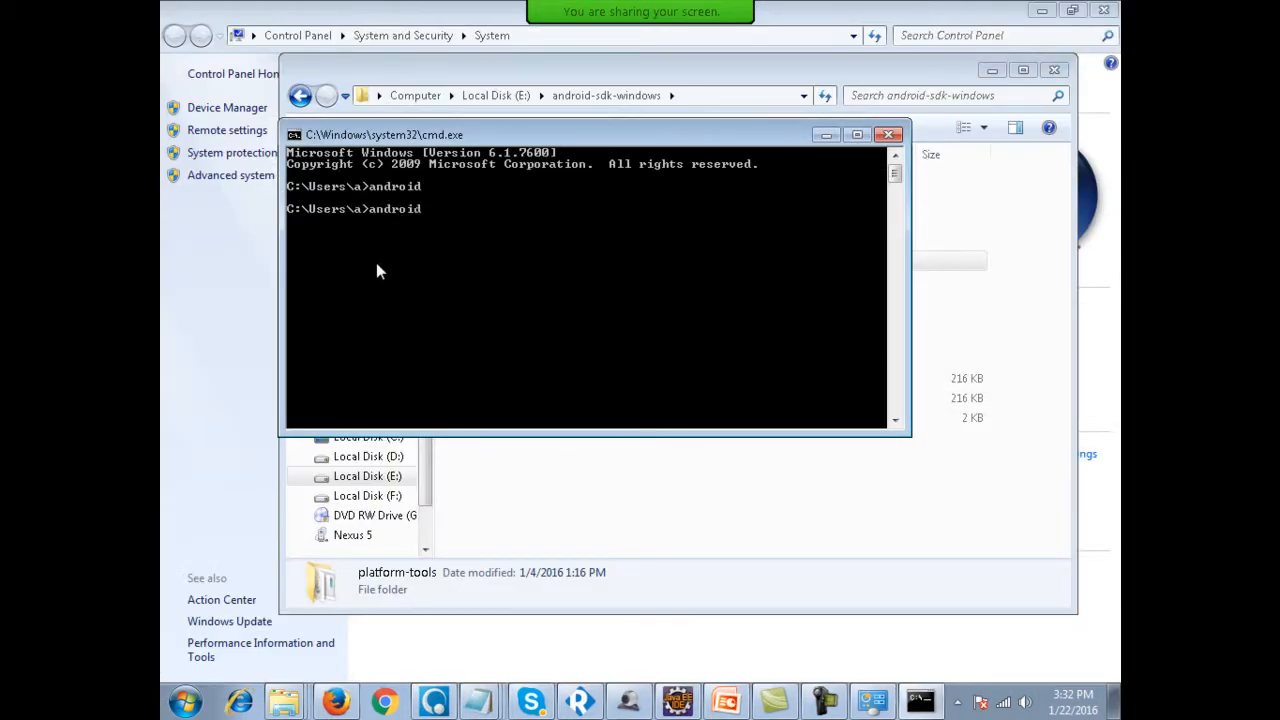
{"action": "key", "text": "Return"}
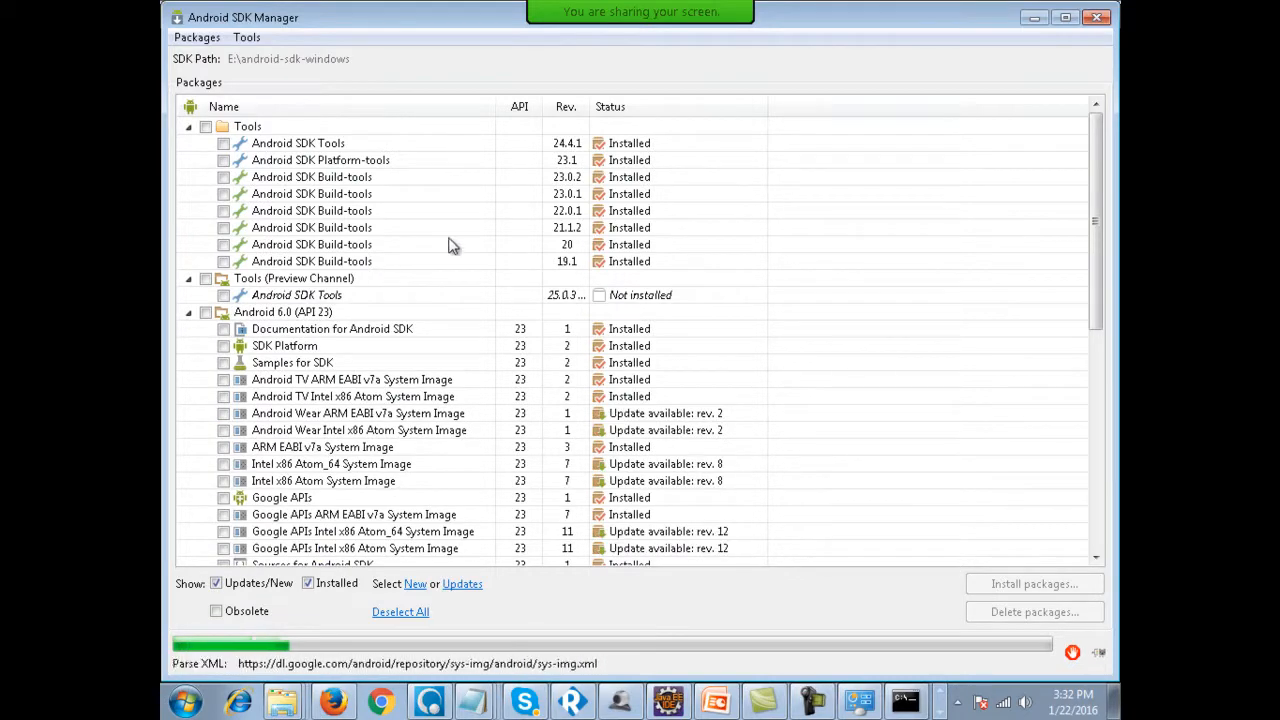
{"action": "left_click", "coordinate": [1100, 22]}
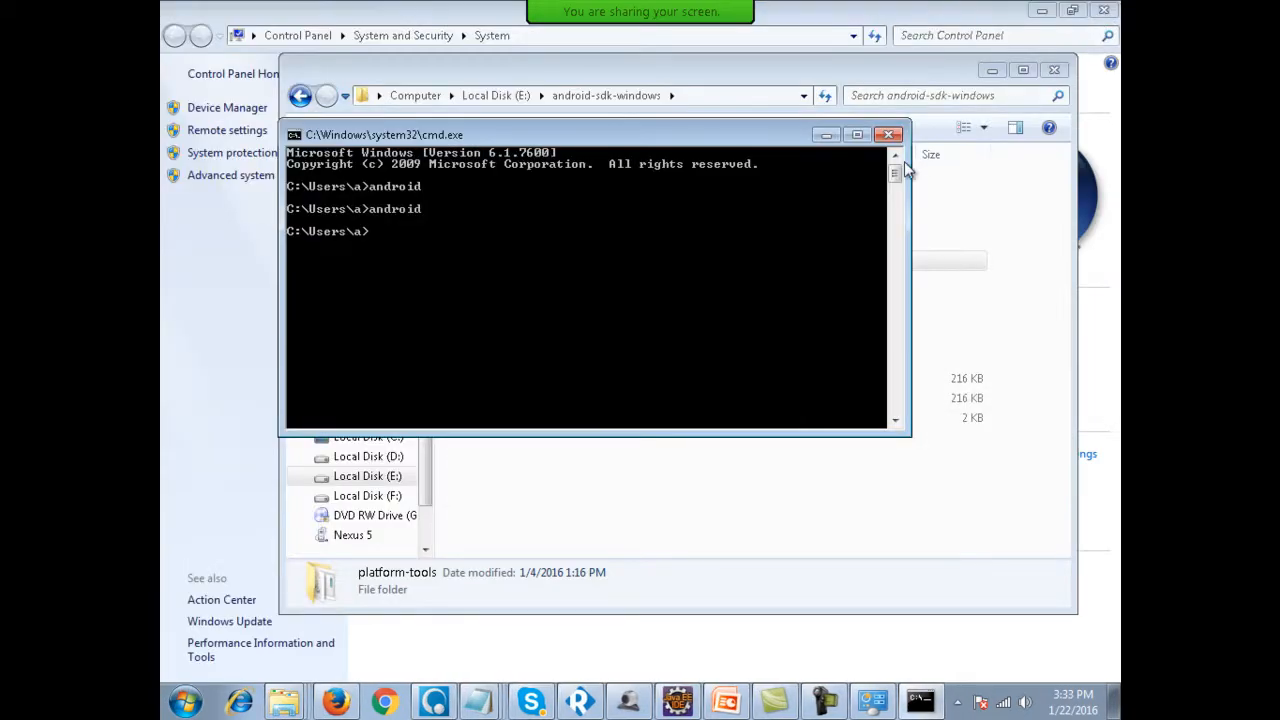
Open the Computer window and check that the connected Nexus 5 is listed under Portable Devices.
{"action": "left_click", "coordinate": [204, 458]}
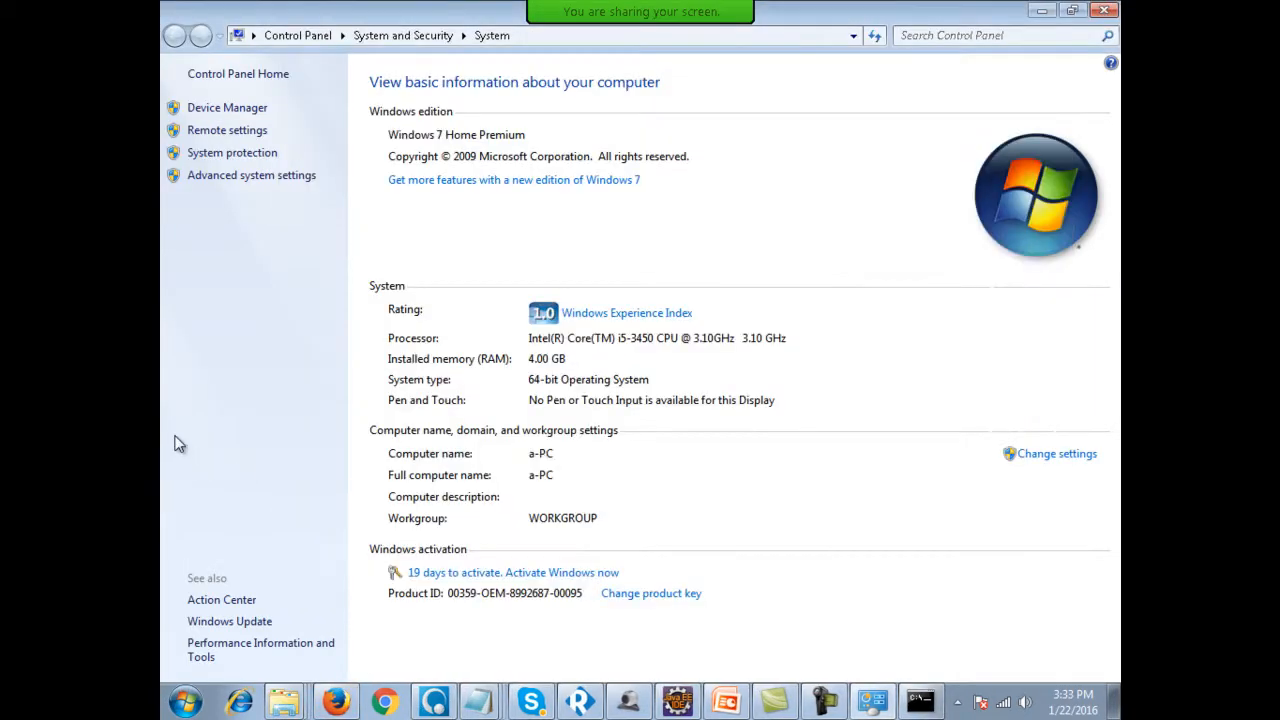
{"action": "left_click", "coordinate": [185, 702]}
{"action": "left_click", "coordinate": [449, 483]}
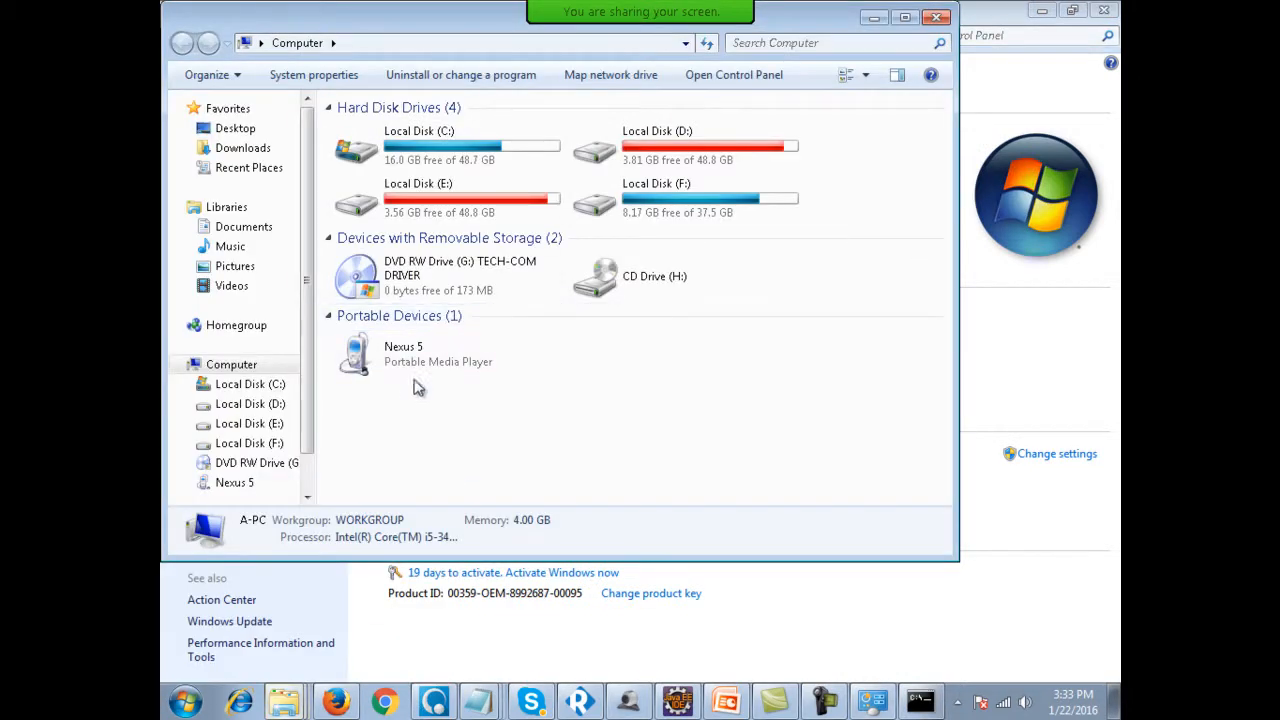
{"action": "left_click", "coordinate": [382, 372]}
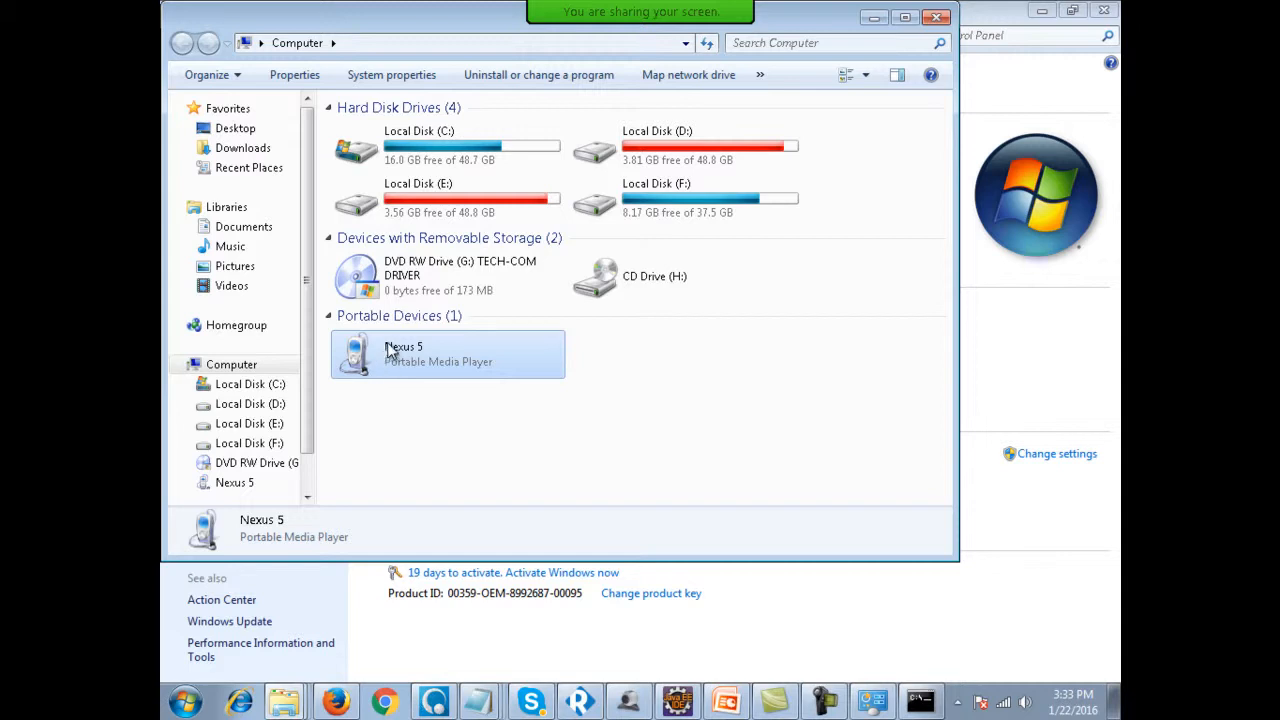
{"action": "left_click_drag", "start_coordinate": [599, 454], "coordinate": [345, 333]}
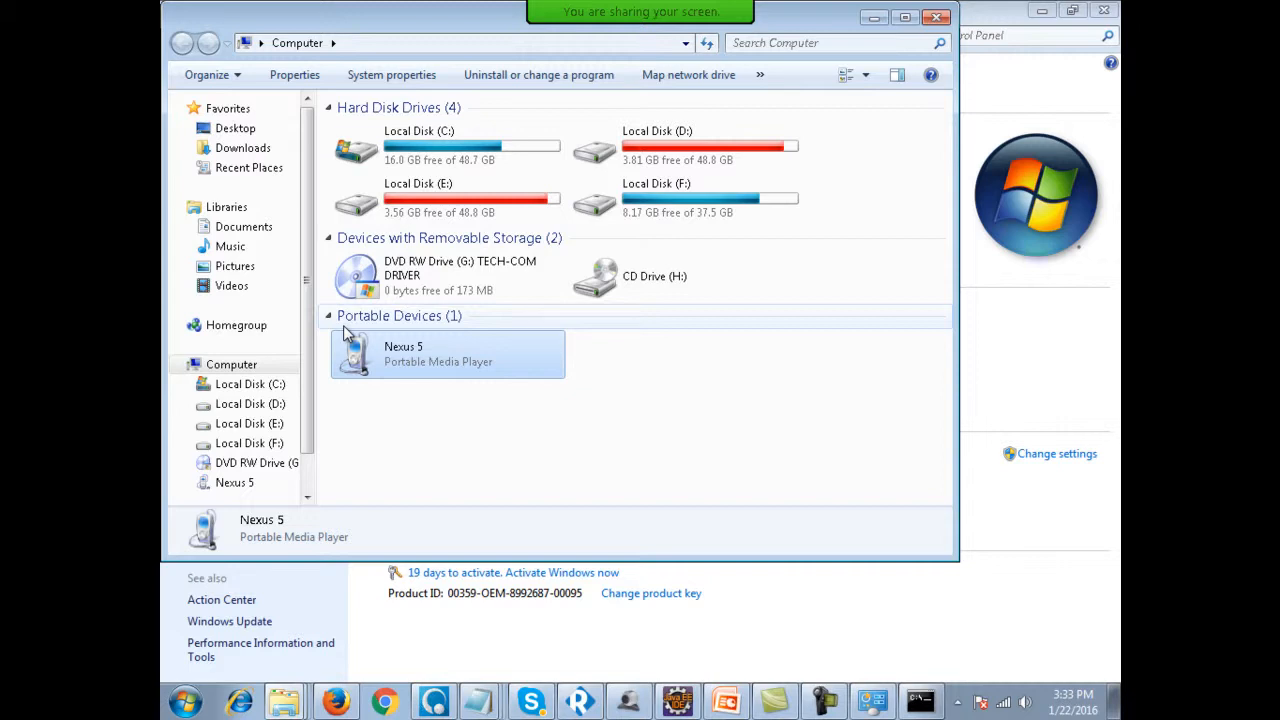
{"action": "left_click", "coordinate": [390, 426]}
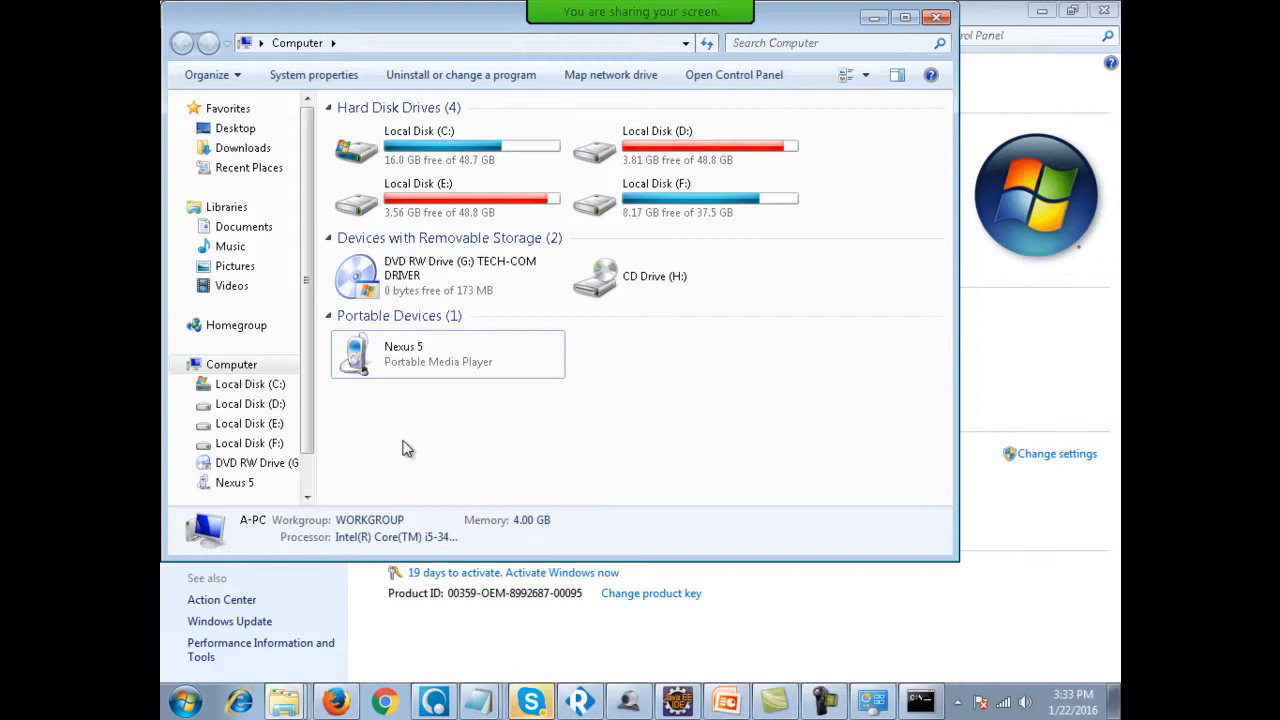
{"action": "left_click", "coordinate": [408, 372]}
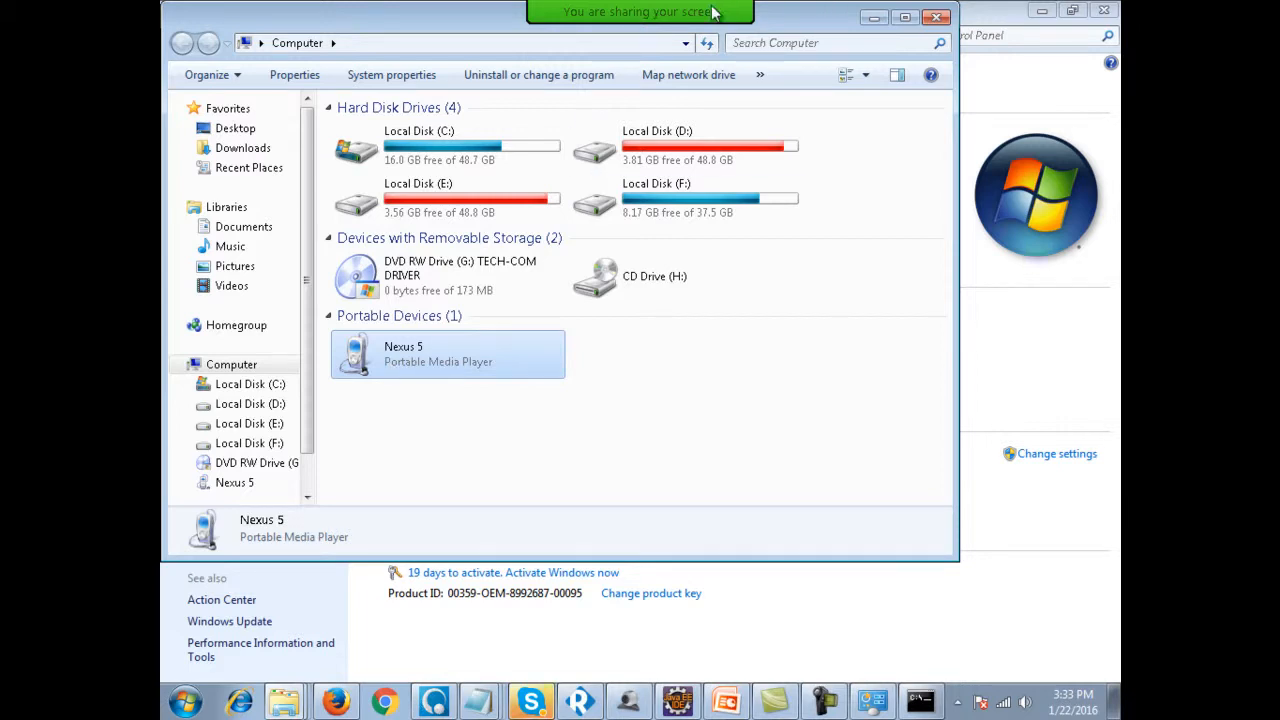
Annotate the diagram with a blue double-headed arrow between the Basic SDKs box and the Android Phone box, and leave annotation mode.
{"action": "left_click", "coordinate": [915, 25]}
{"action": "left_click", "coordinate": [227, 524]}
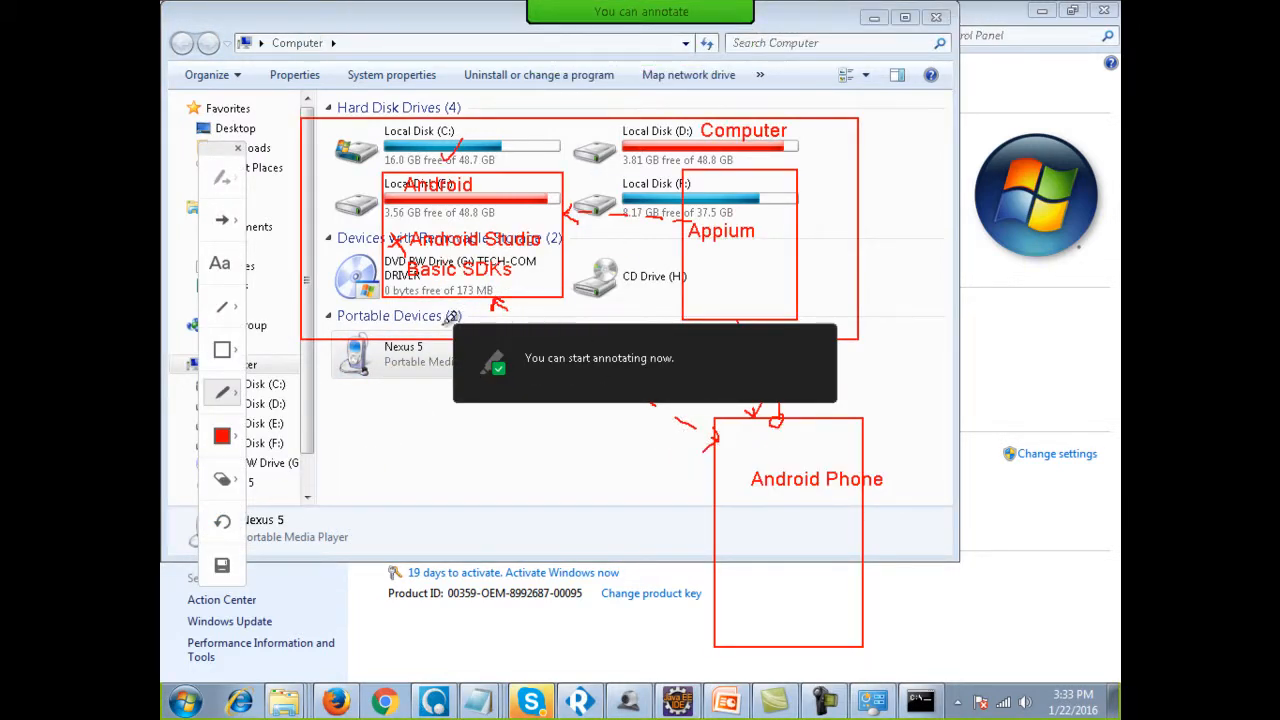
{"action": "left_click", "coordinate": [222, 435]}
{"action": "left_click", "coordinate": [272, 452]}
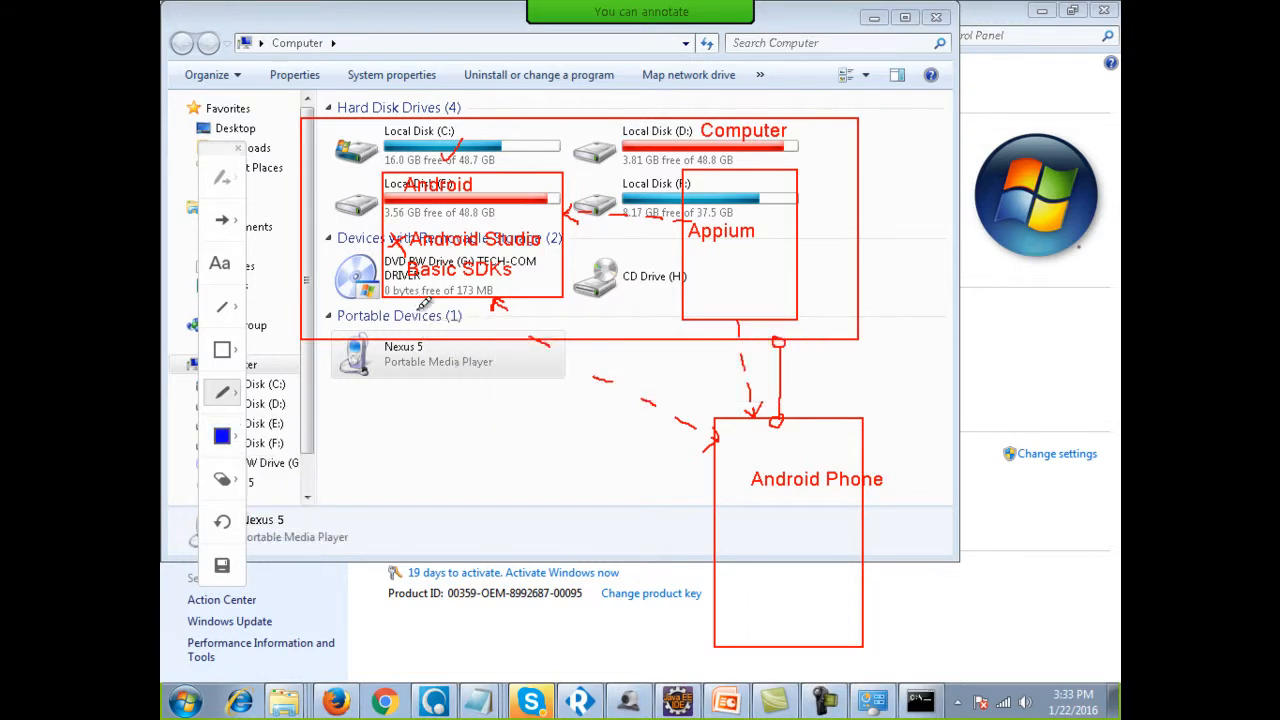
{"action": "mouse_move", "coordinate": [410, 305]}
{"action": "left_mouse_down"}
{"action": "mouse_move", "coordinate": [680, 497]}
{"action": "mouse_move", "coordinate": [713, 504]}
{"action": "mouse_move", "coordinate": [700, 520]}
{"action": "left_mouse_up"}
{"action": "left_click_drag", "start_coordinate": [414, 298], "coordinate": [445, 313]}
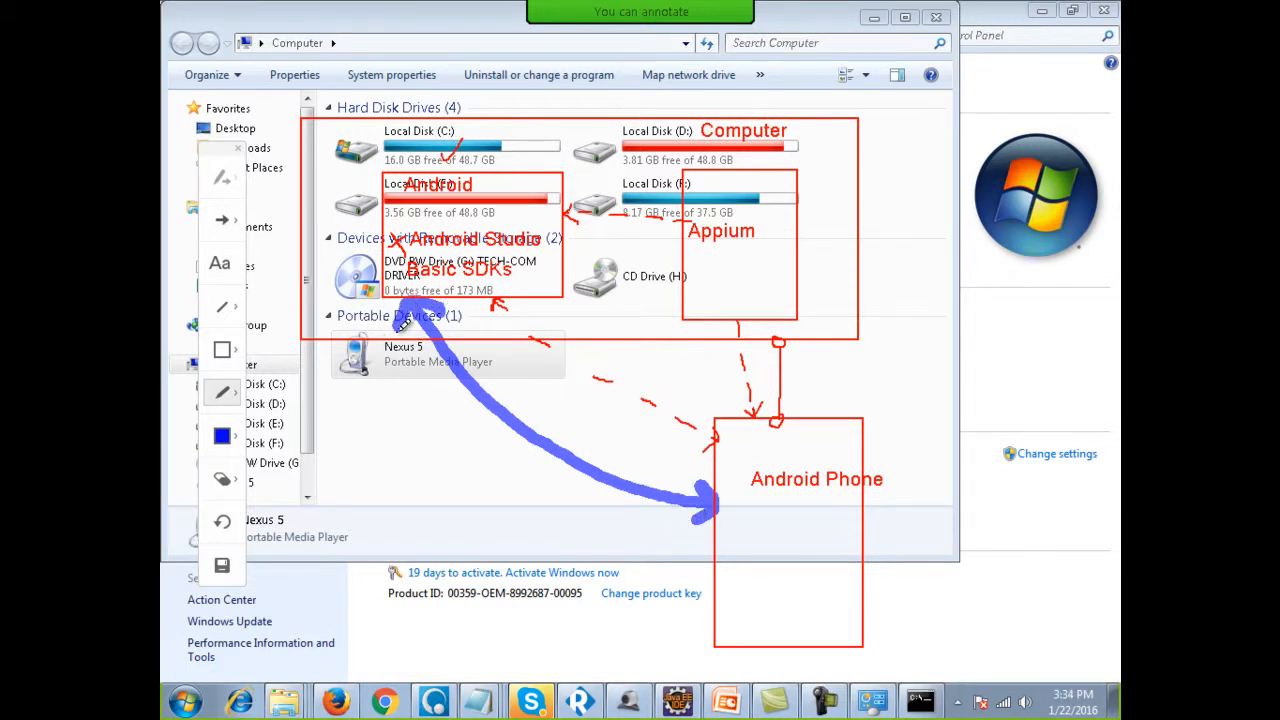
{"action": "key", "text": "Escape"}
{"action": "left_click", "coordinate": [390, 438]}
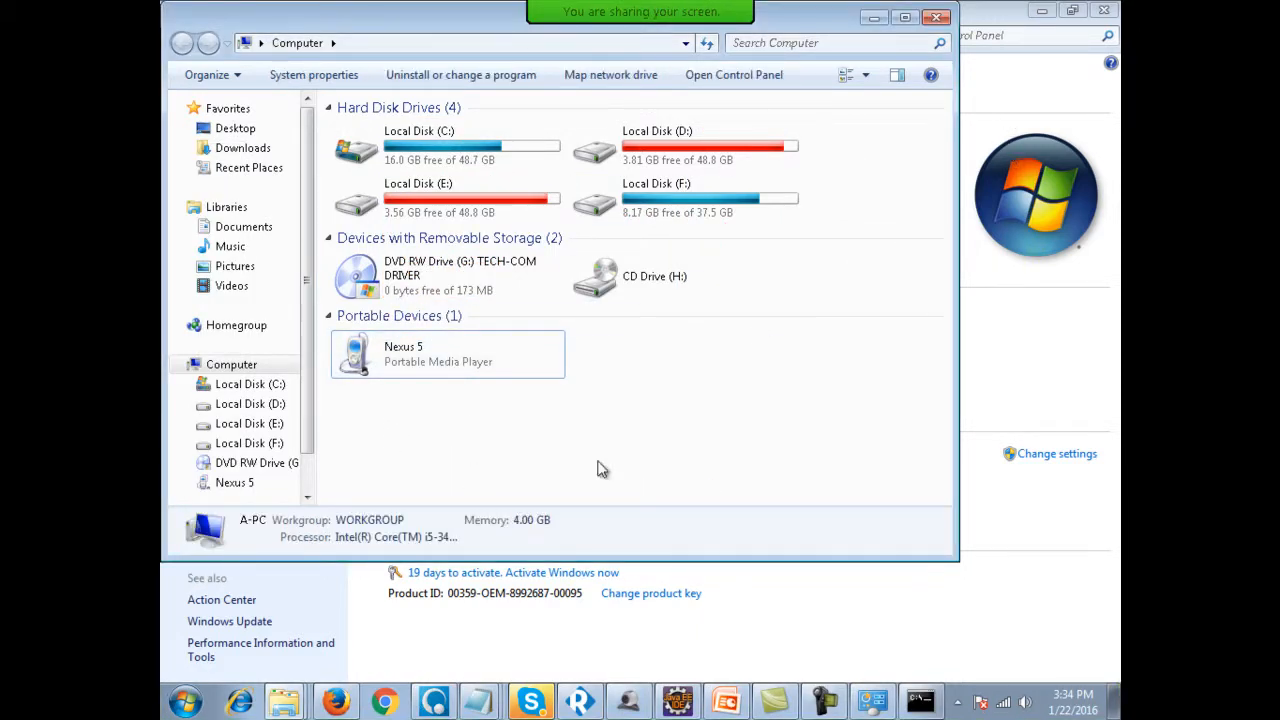
Switch to Firefox, search for "download eclipse luna" and open the Eclipse Luna page on eclipse.org.
{"action": "left_click", "coordinate": [345, 700]}
{"action": "left_click", "coordinate": [391, 46]}
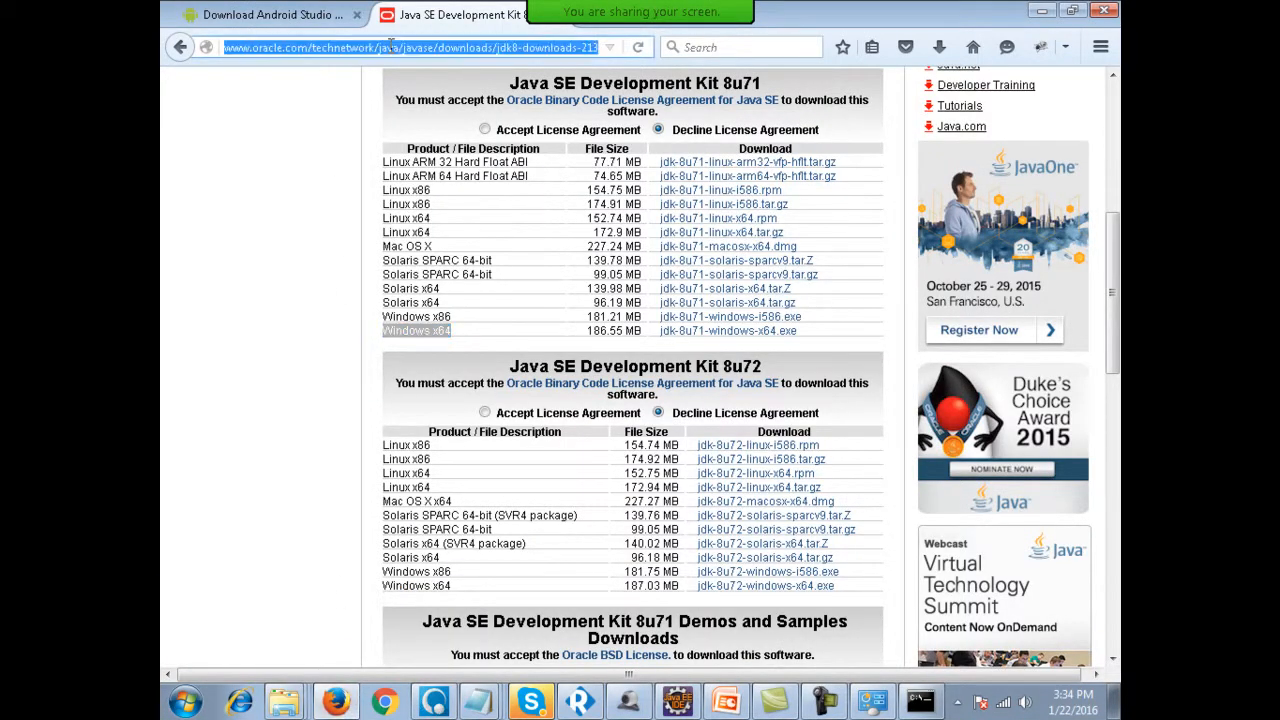
{"action": "type", "text": "download"}
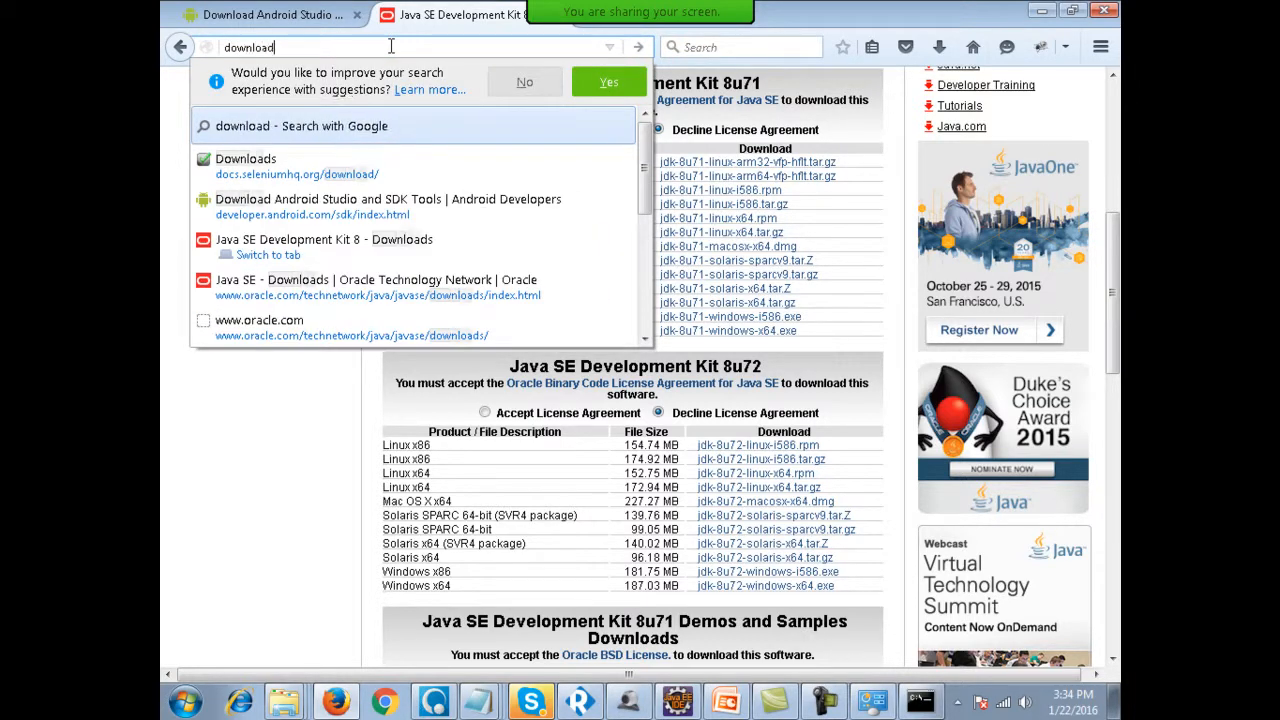
{"action": "type", "text": " eclipse"}
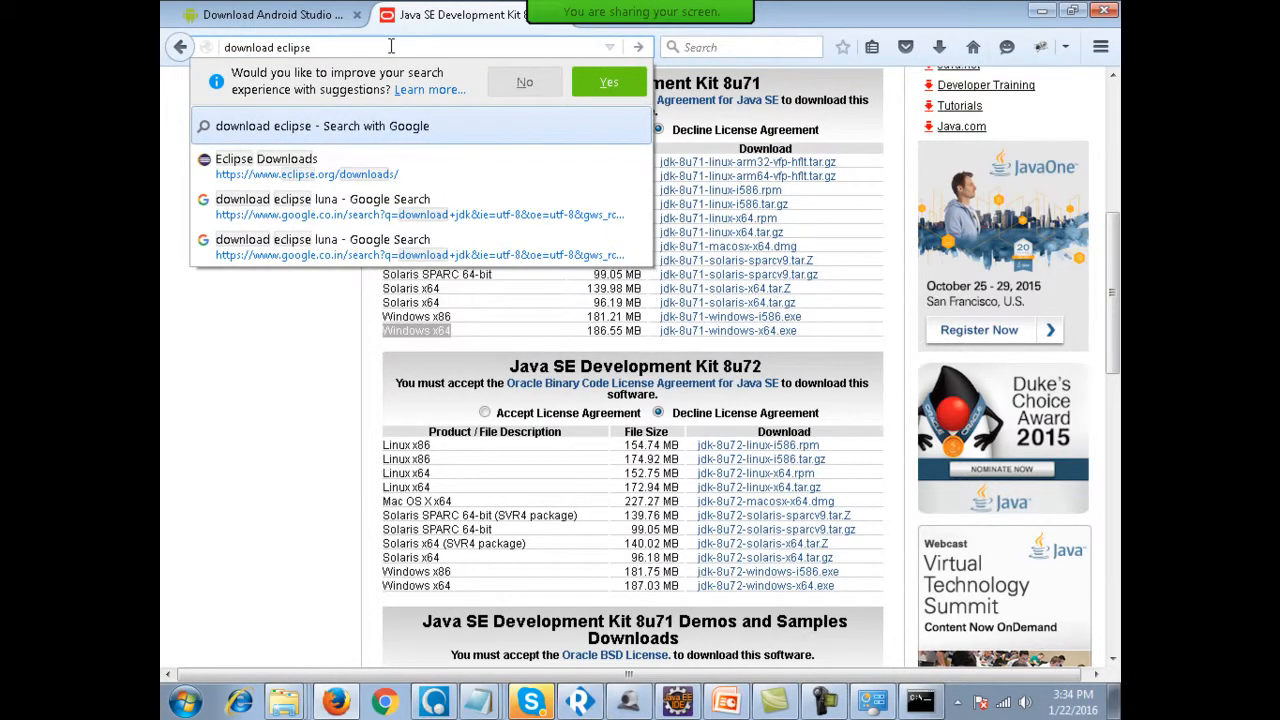
{"action": "type", "text": " luna"}
{"action": "key", "text": "shift+Left"}
{"action": "key", "text": "shift+Left"}
{"action": "key", "text": "shift+Left"}
{"action": "key", "text": "shift+Left"}
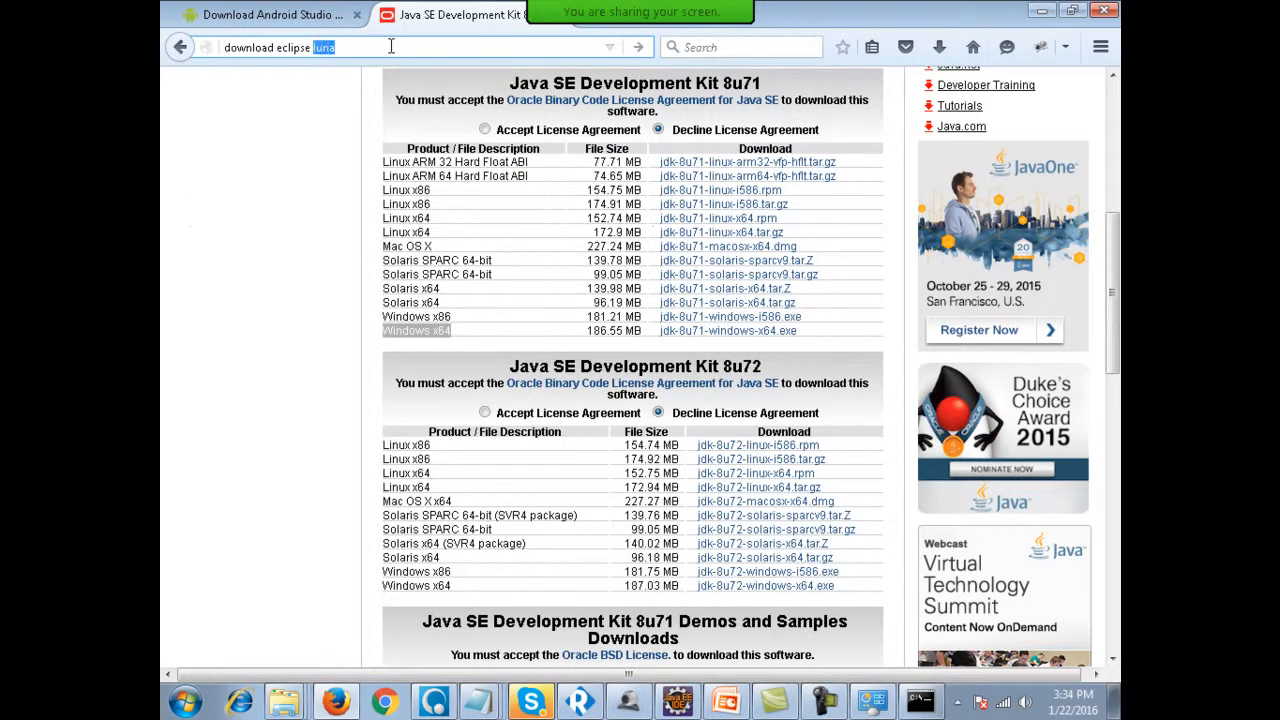
{"action": "key", "text": "Return"}
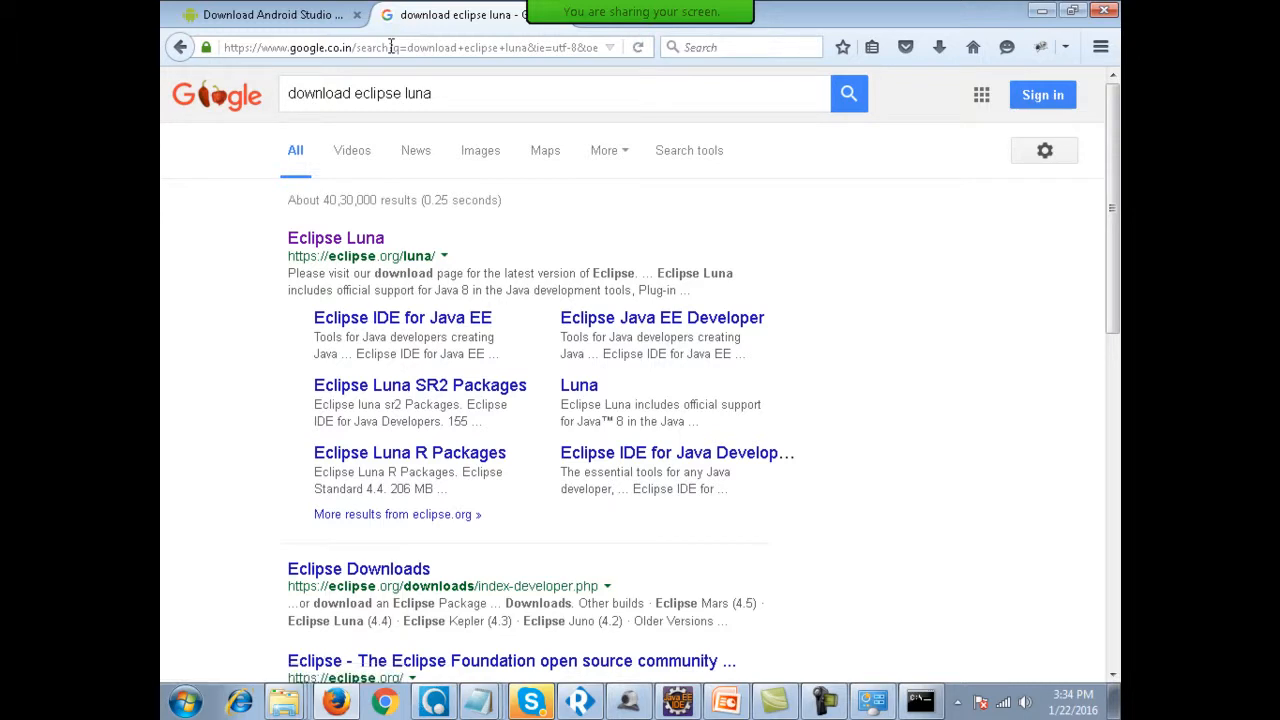
{"action": "left_click", "coordinate": [347, 242]}
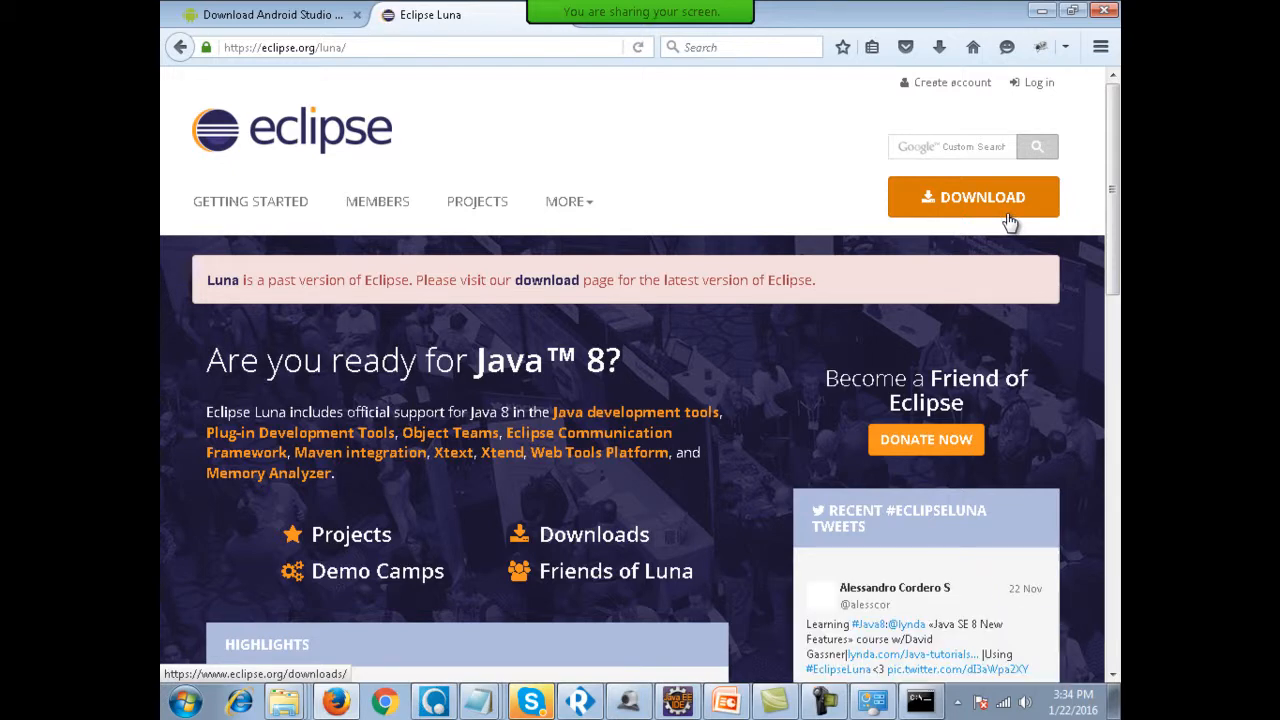
Switch to Eclipse, enlarge the code editor by shrinking the console area, and look over WatsApp.java.
{"action": "left_click", "coordinate": [679, 702]}
{"action": "left_click", "coordinate": [1027, 56]}
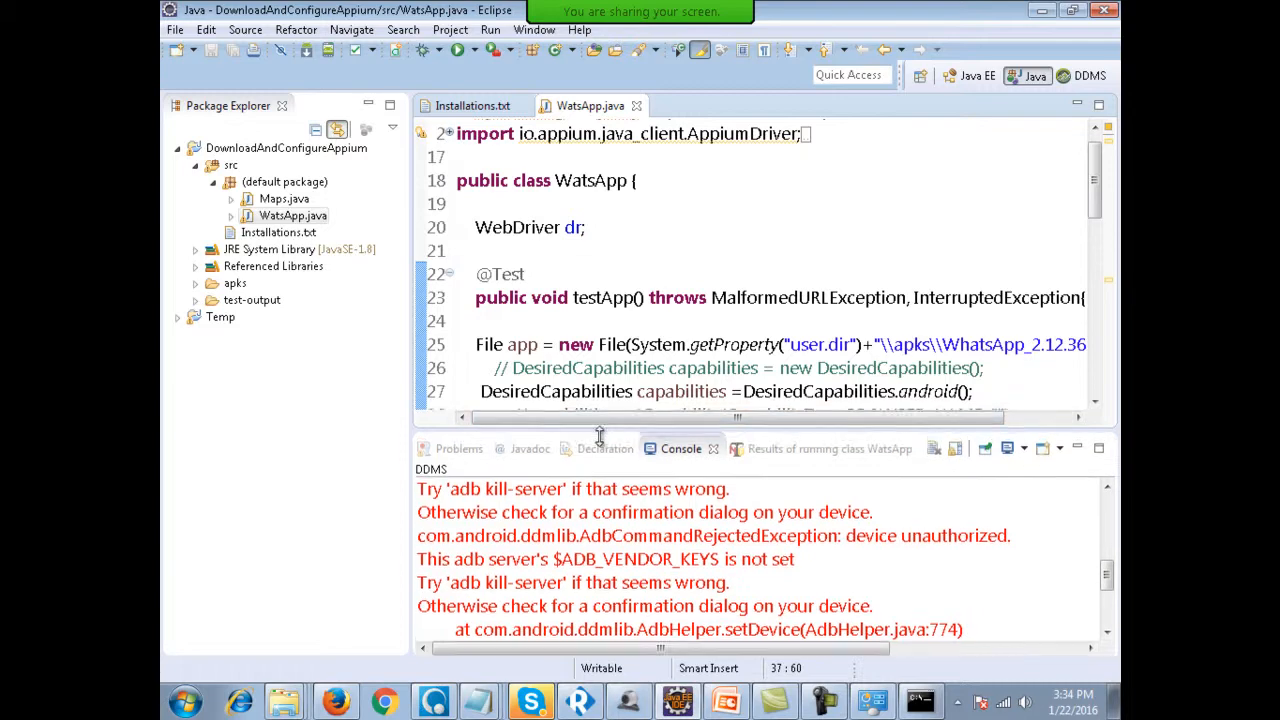
{"action": "left_click_drag", "start_coordinate": [603, 430], "coordinate": [603, 548]}
{"action": "left_click_drag", "start_coordinate": [457, 274], "coordinate": [665, 457]}
{"action": "scroll", "coordinate": [667, 440], "scroll_direction": "down", "scroll_amount": 2}
{"action": "scroll", "coordinate": [667, 432], "scroll_direction": "up", "scroll_amount": 3}
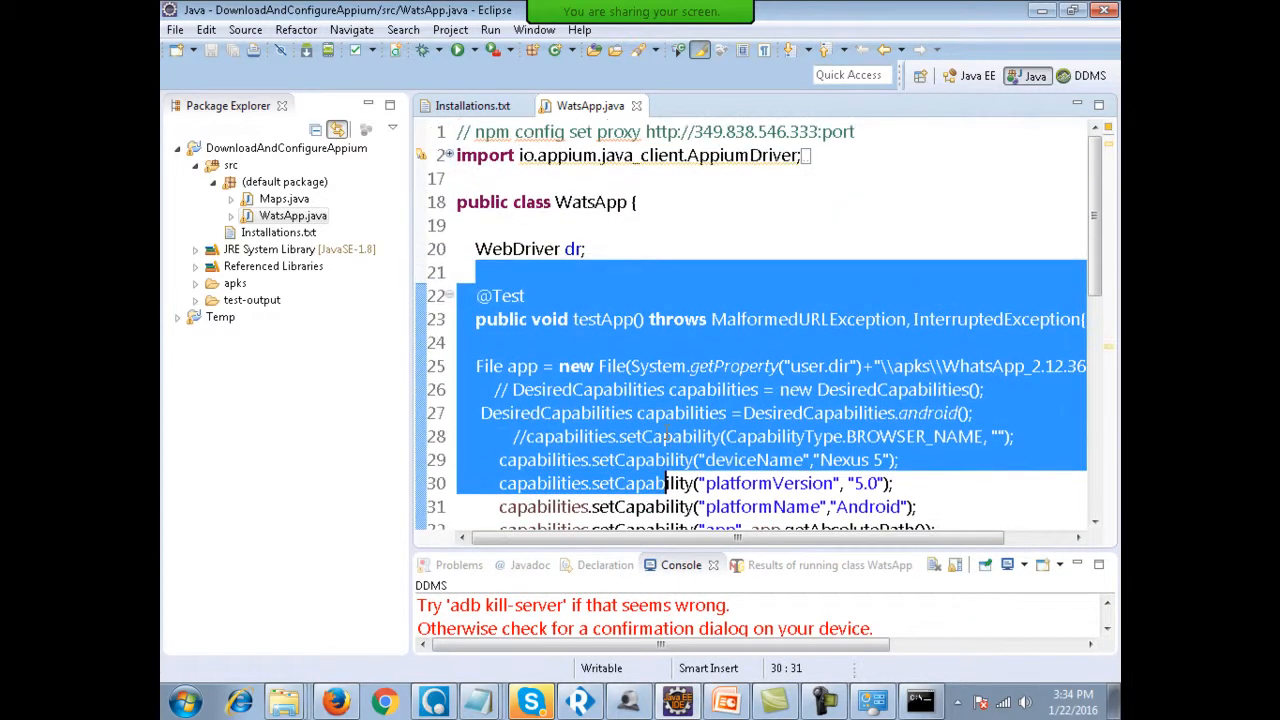
{"action": "left_click", "coordinate": [572, 157]}
{"action": "mouse_move", "coordinate": [572, 163]}
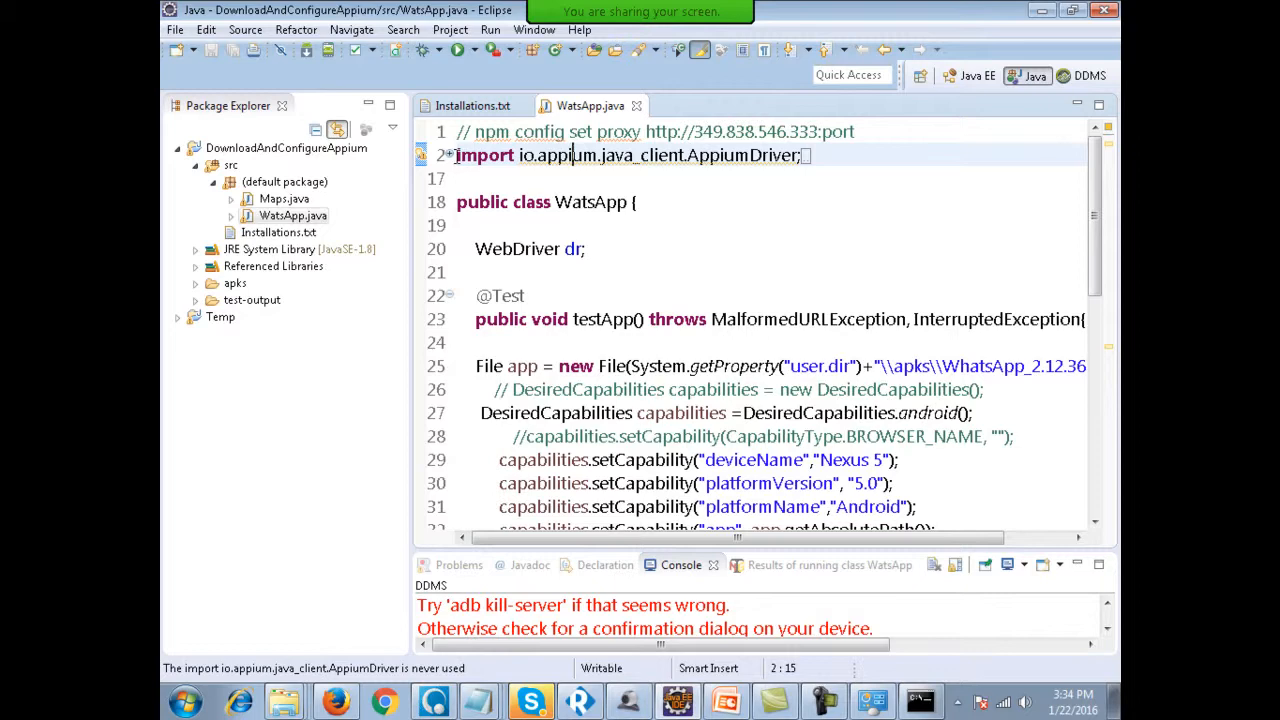
{"action": "left_click", "coordinate": [579, 29]}
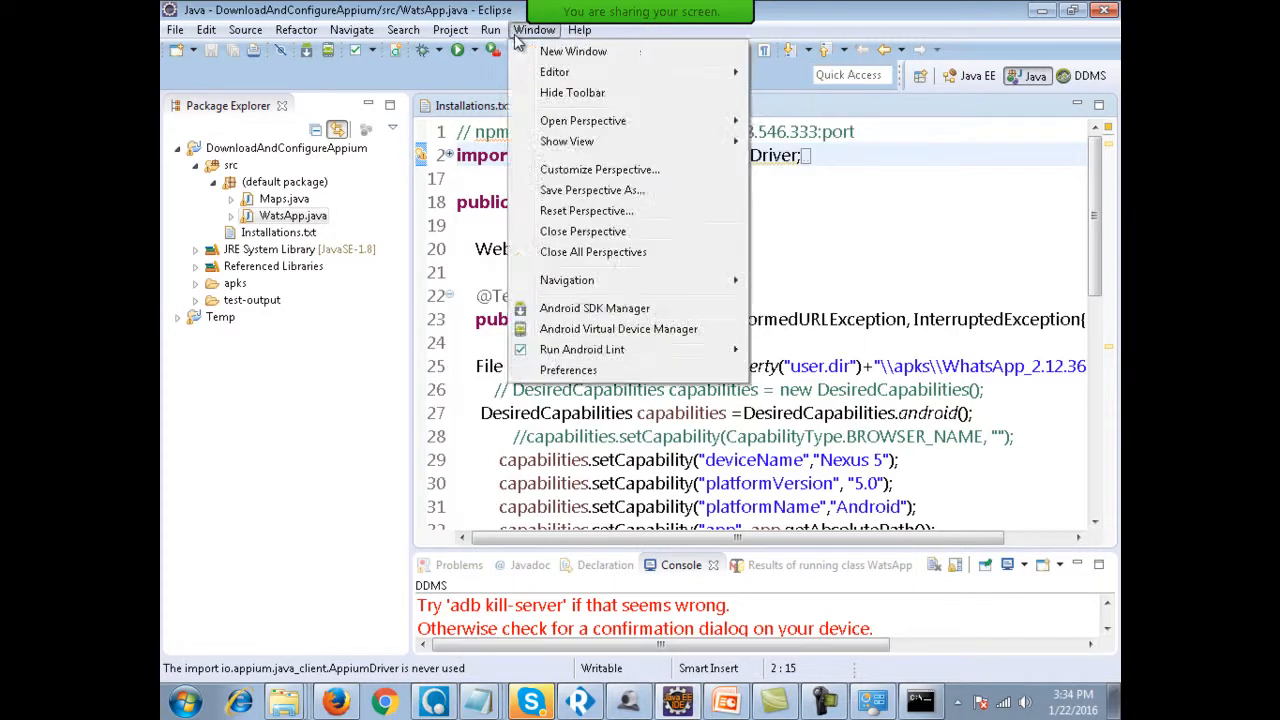
{"action": "left_click", "coordinate": [518, 38]}
{"action": "left_click", "coordinate": [470, 105]}
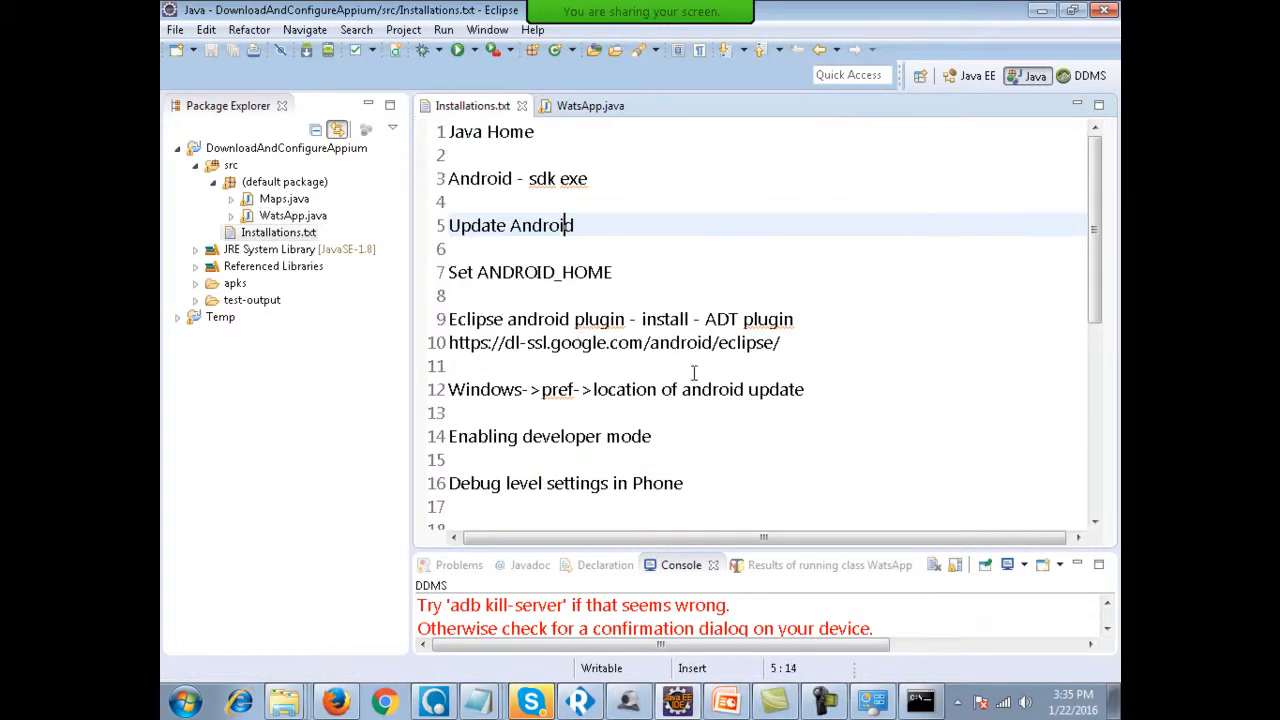
{"action": "left_click_drag", "start_coordinate": [808, 344], "coordinate": [446, 344]}
{"action": "key", "text": "ctrl+c"}
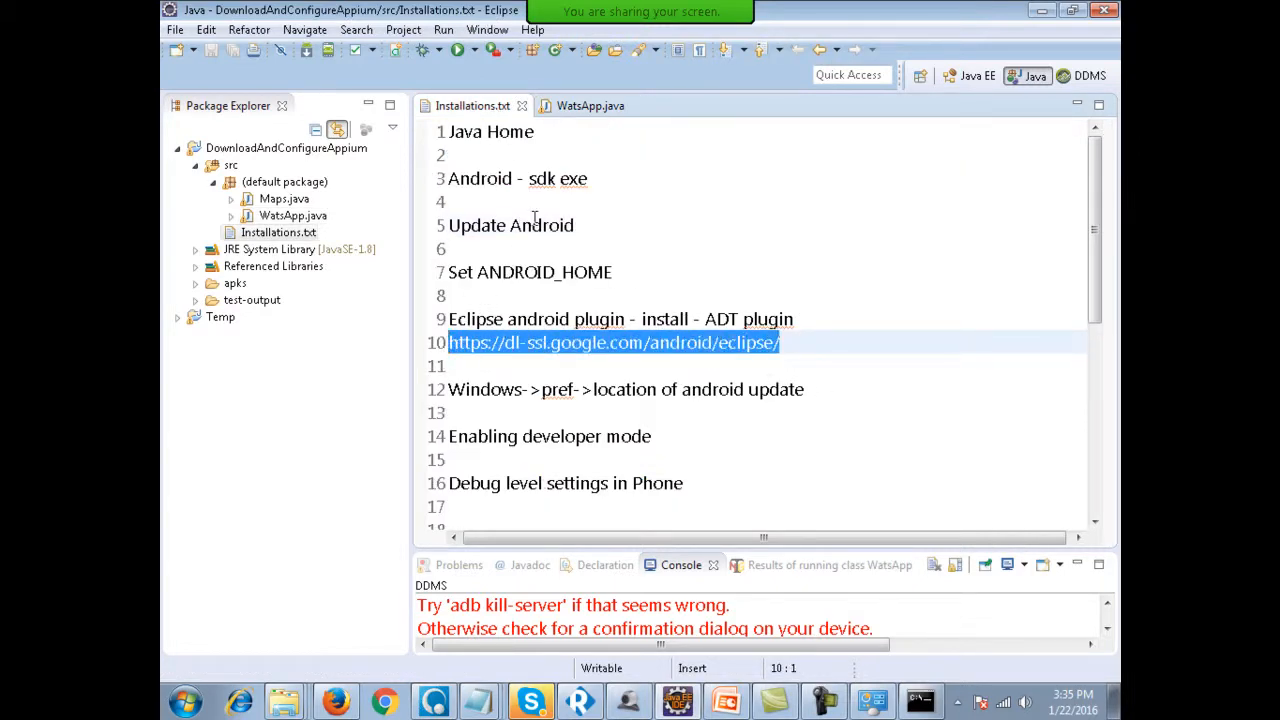
{"action": "left_click", "coordinate": [592, 105]}
{"action": "left_click", "coordinate": [579, 29]}
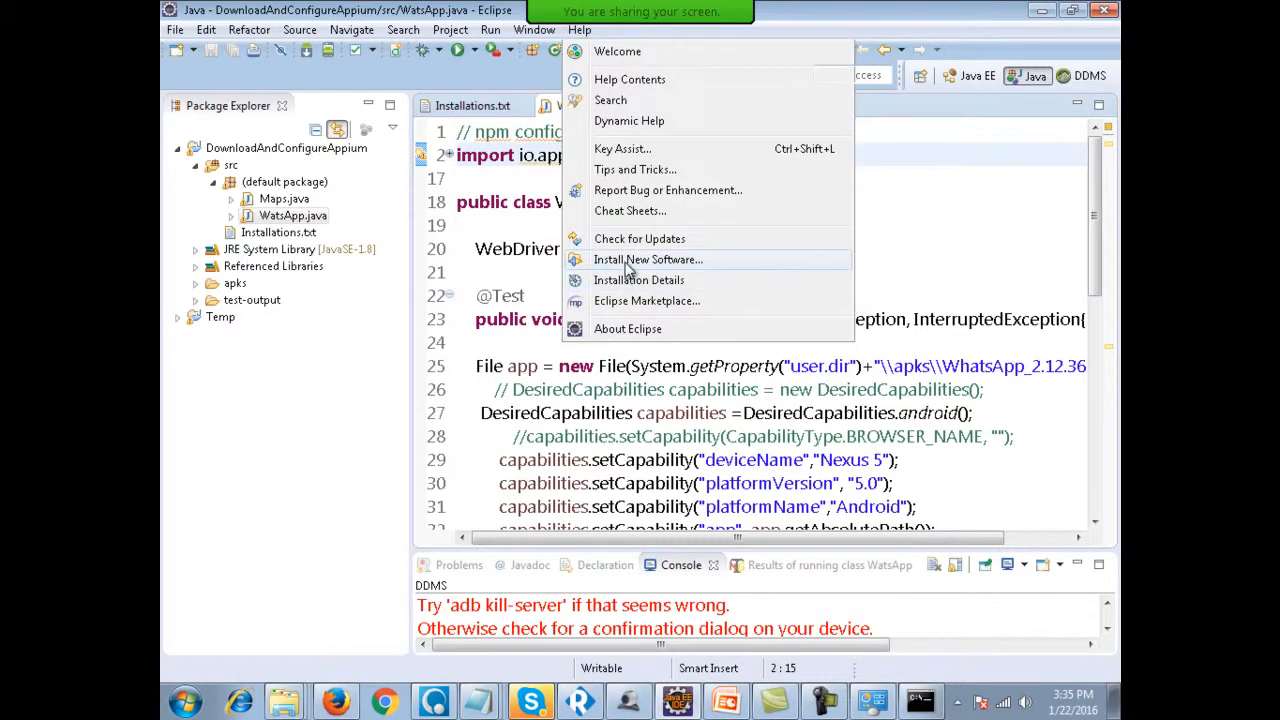
{"action": "left_click", "coordinate": [626, 263]}
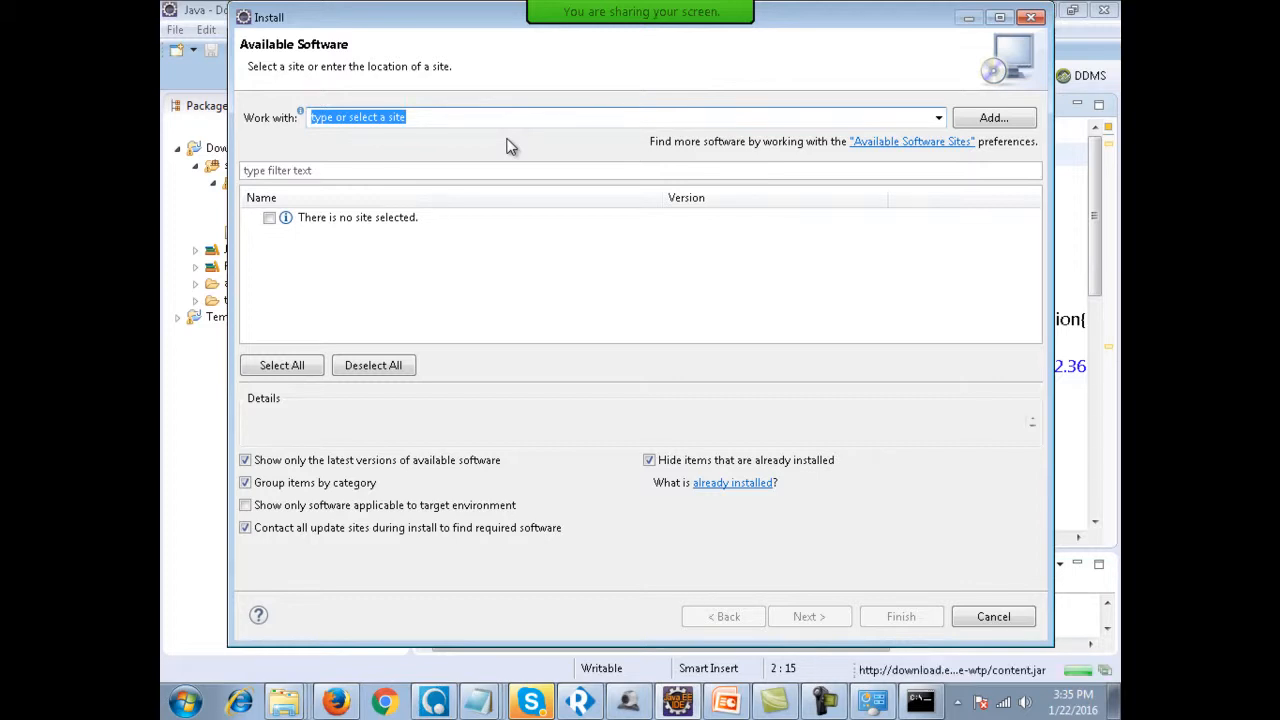
{"action": "key", "text": "ctrl+v"}
{"action": "key", "text": "Return"}
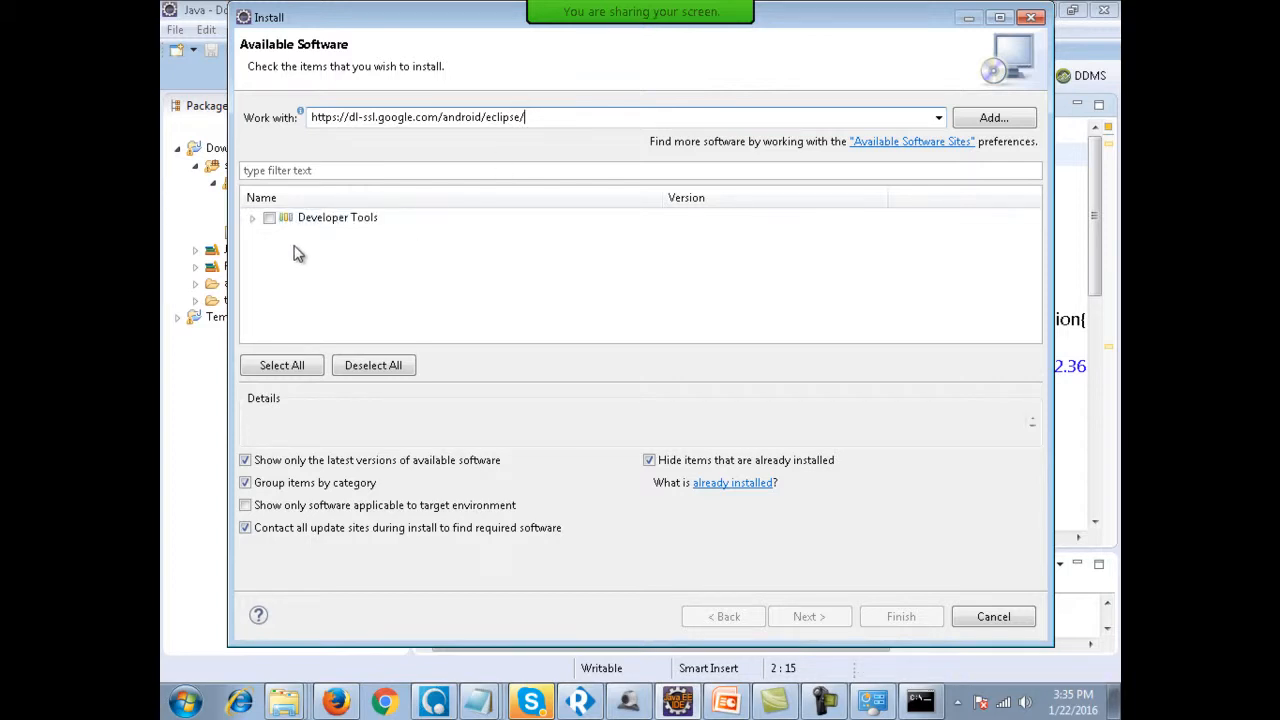
{"action": "left_click", "coordinate": [270, 218]}
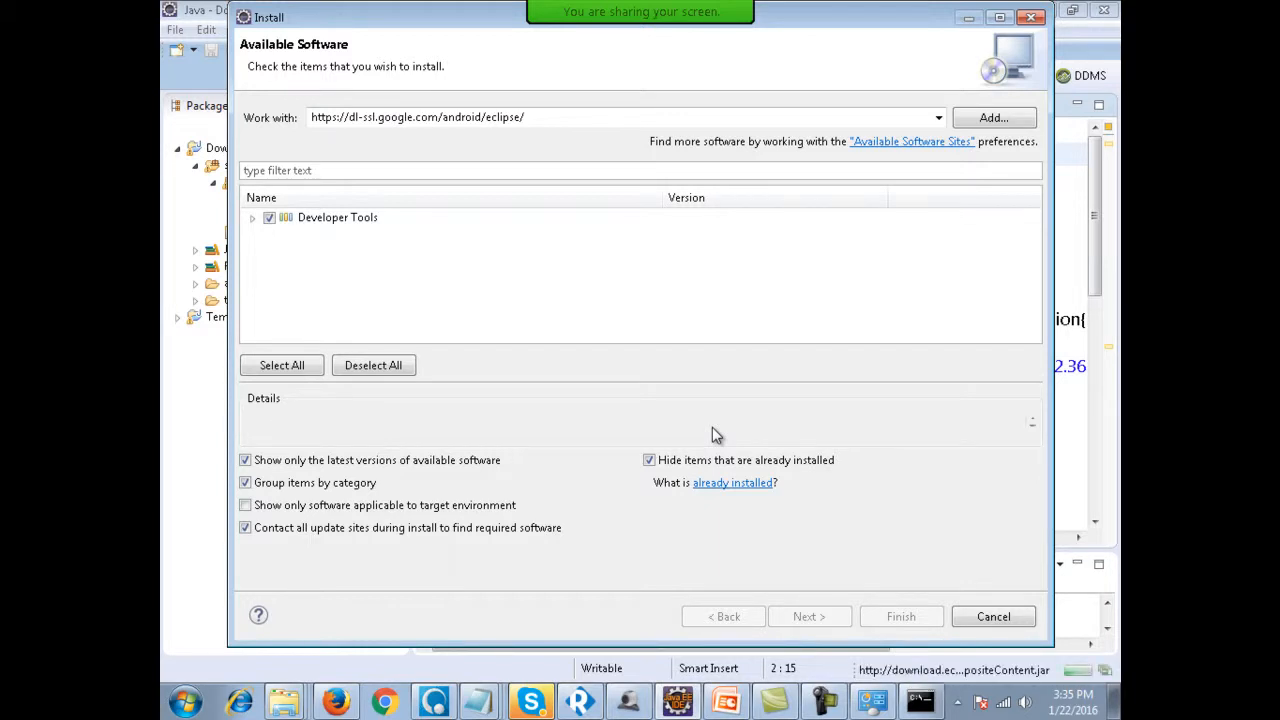
{"action": "left_click", "coordinate": [1000, 618]}
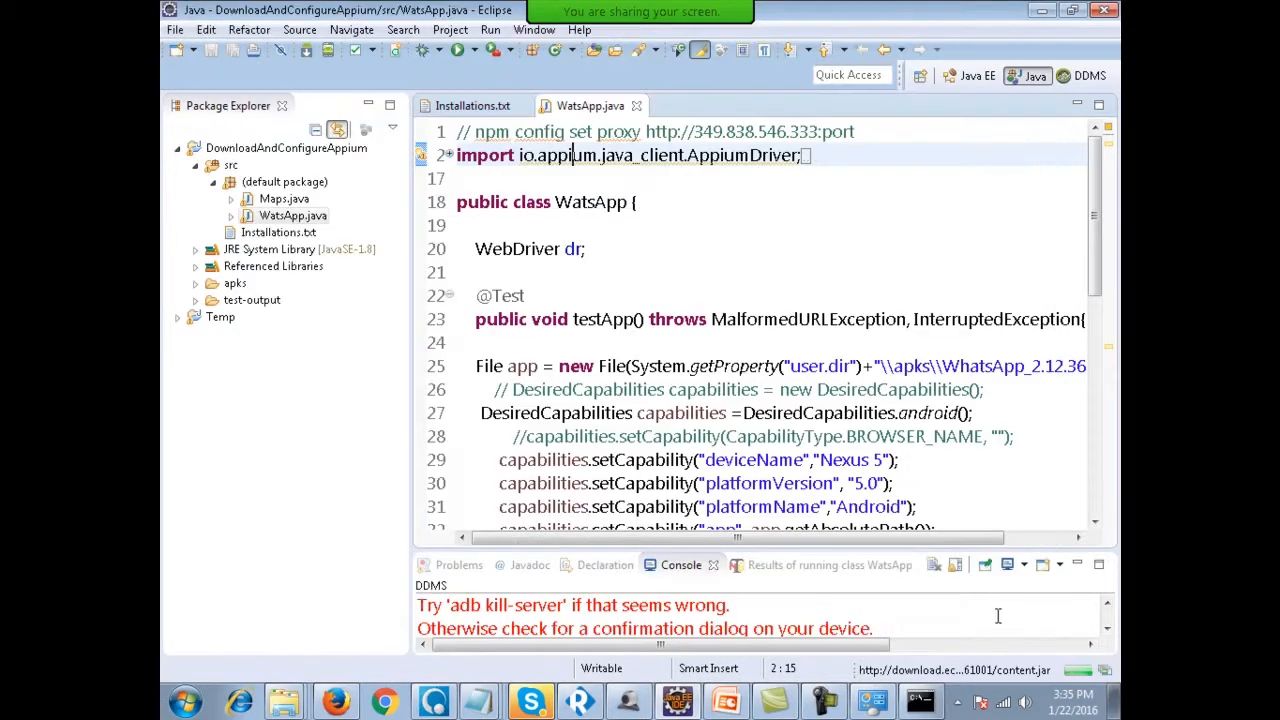
Open the Android page of the Eclipse preferences.
{"action": "left_click", "coordinate": [534, 29]}
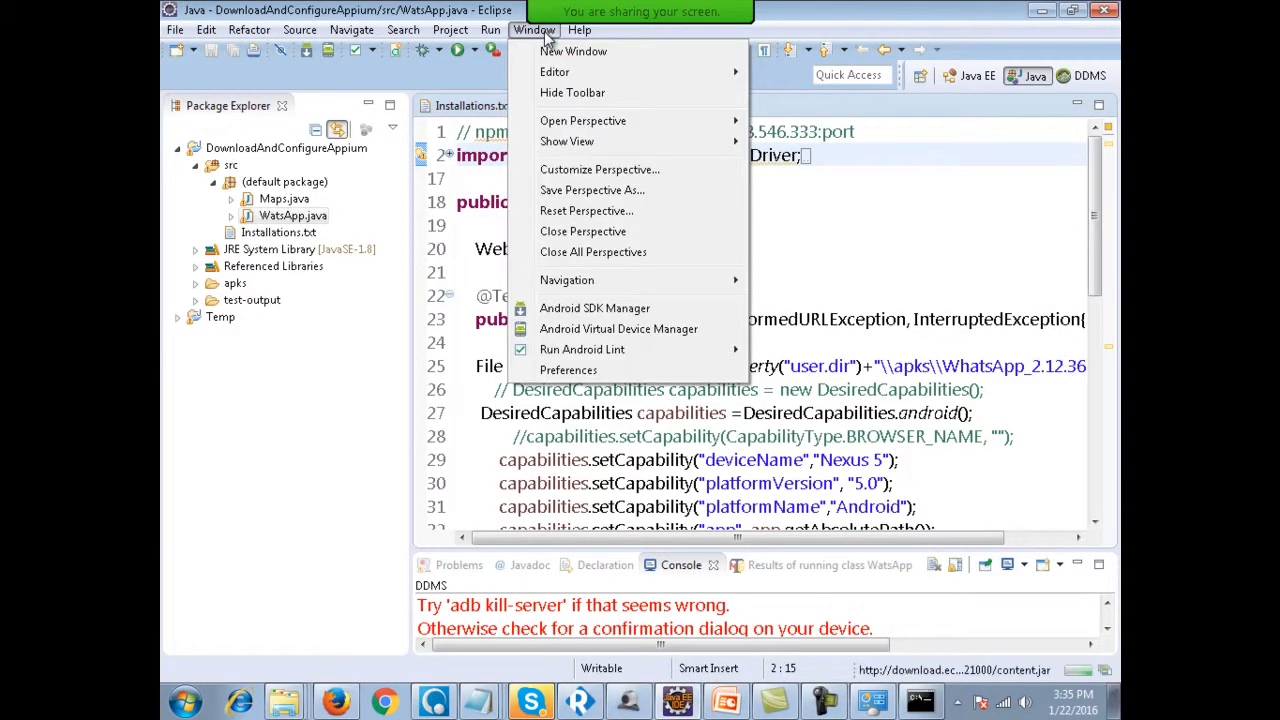
{"action": "left_click", "coordinate": [568, 372]}
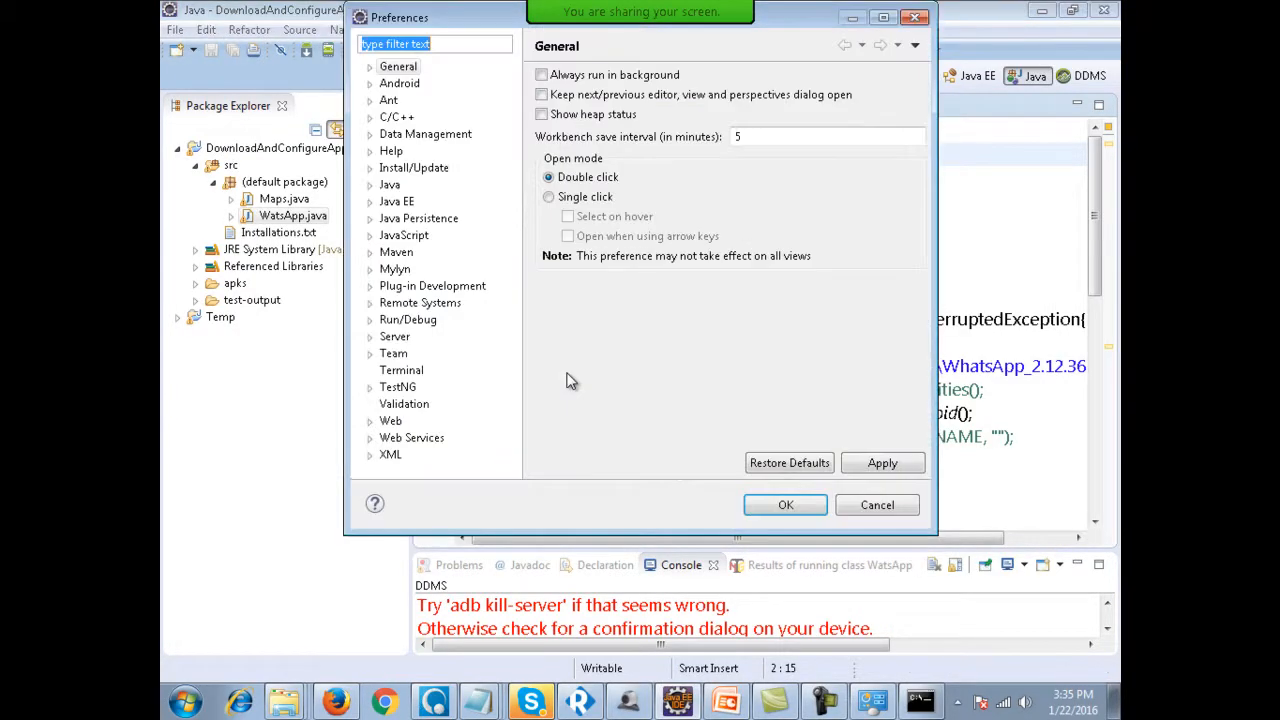
{"action": "left_click", "coordinate": [396, 85]}
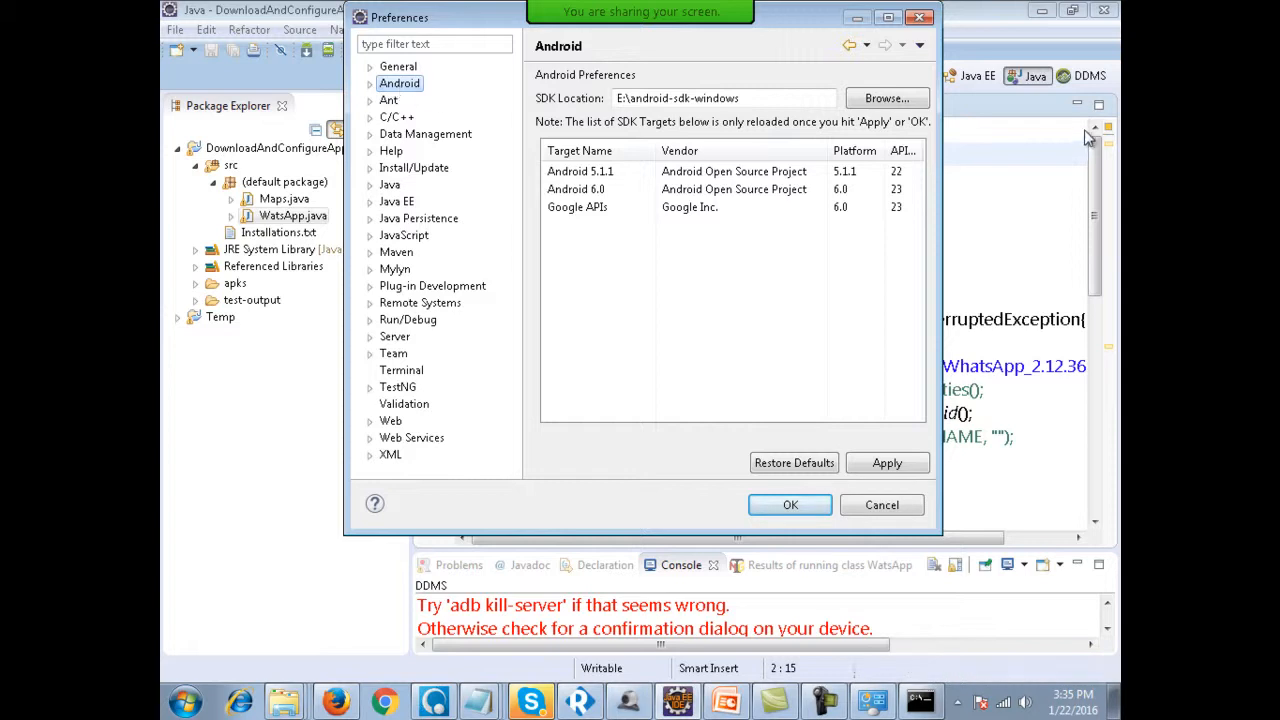
Browse to the android-sdk-windows folder on Local Disk (E:) for the SDK location, and cancel the folder choice.
{"action": "left_click", "coordinate": [887, 104]}
{"action": "left_click", "coordinate": [765, 403]}
{"action": "left_click", "coordinate": [765, 403]}
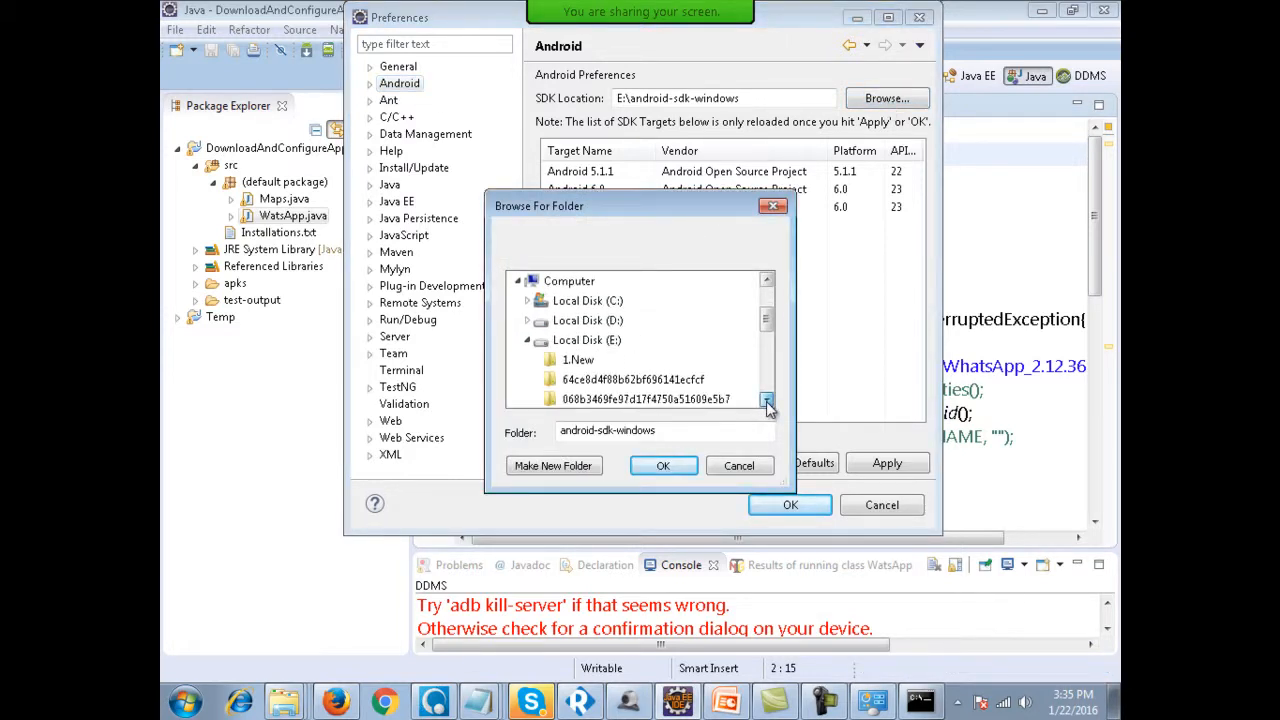
{"action": "left_click", "coordinate": [765, 403]}
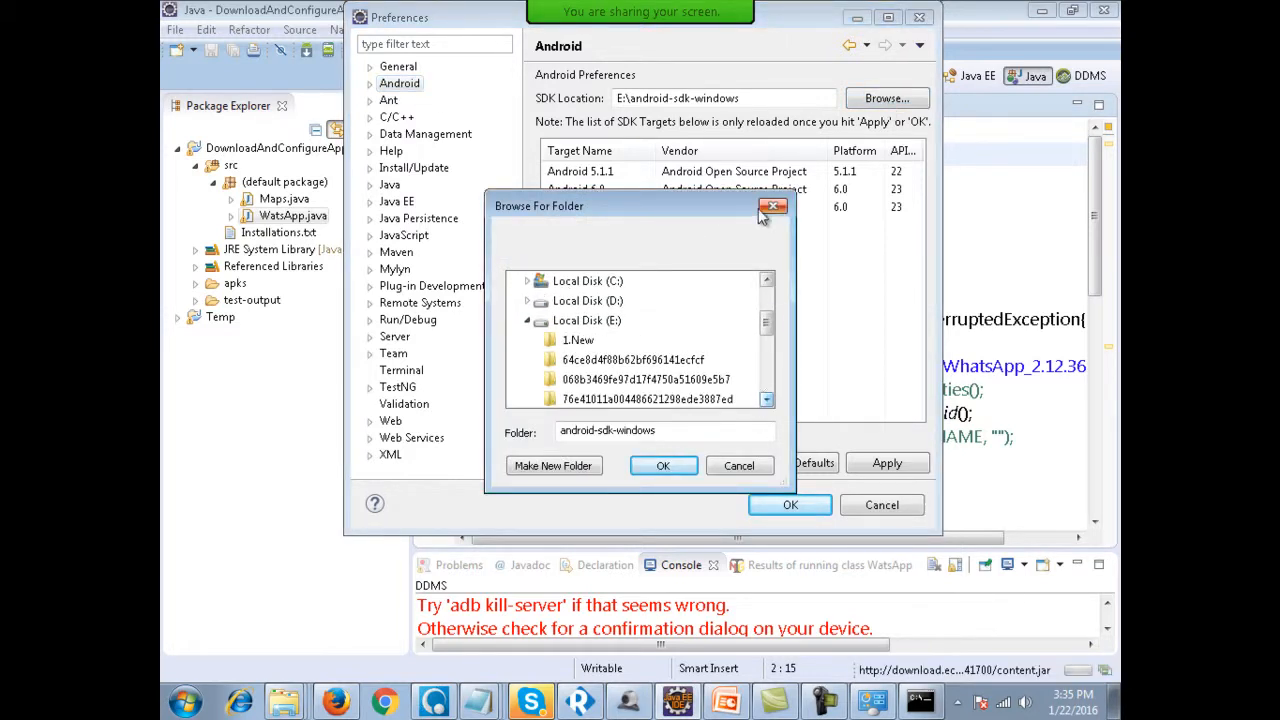
{"action": "left_click", "coordinate": [766, 399]}
{"action": "left_click", "coordinate": [766, 399]}
{"action": "left_click", "coordinate": [766, 399]}
{"action": "left_click", "coordinate": [766, 399]}
{"action": "left_click", "coordinate": [766, 399]}
{"action": "double_click", "coordinate": [616, 360]}
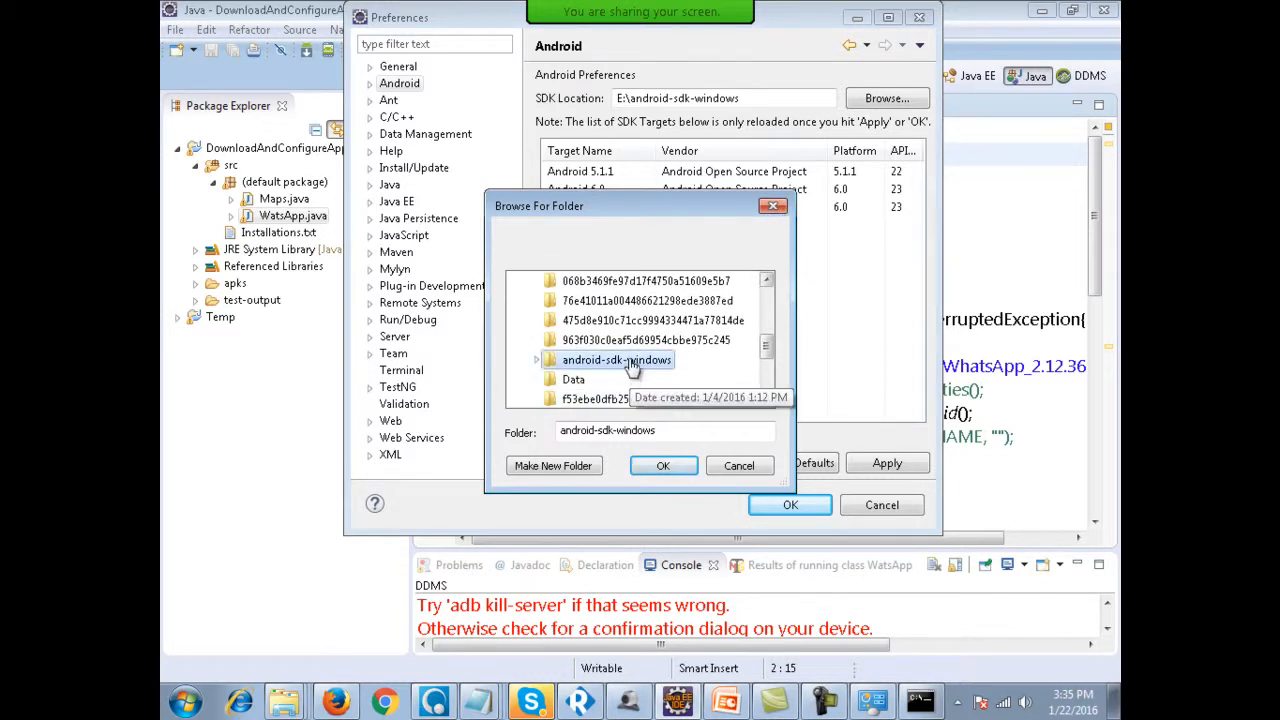
{"action": "left_click", "coordinate": [739, 466]}
Confirm the Android preferences with E:\android-sdk-windows as the SDK location and return to the WatsApp.java code.
{"action": "left_click_drag", "start_coordinate": [741, 98], "coordinate": [636, 99]}
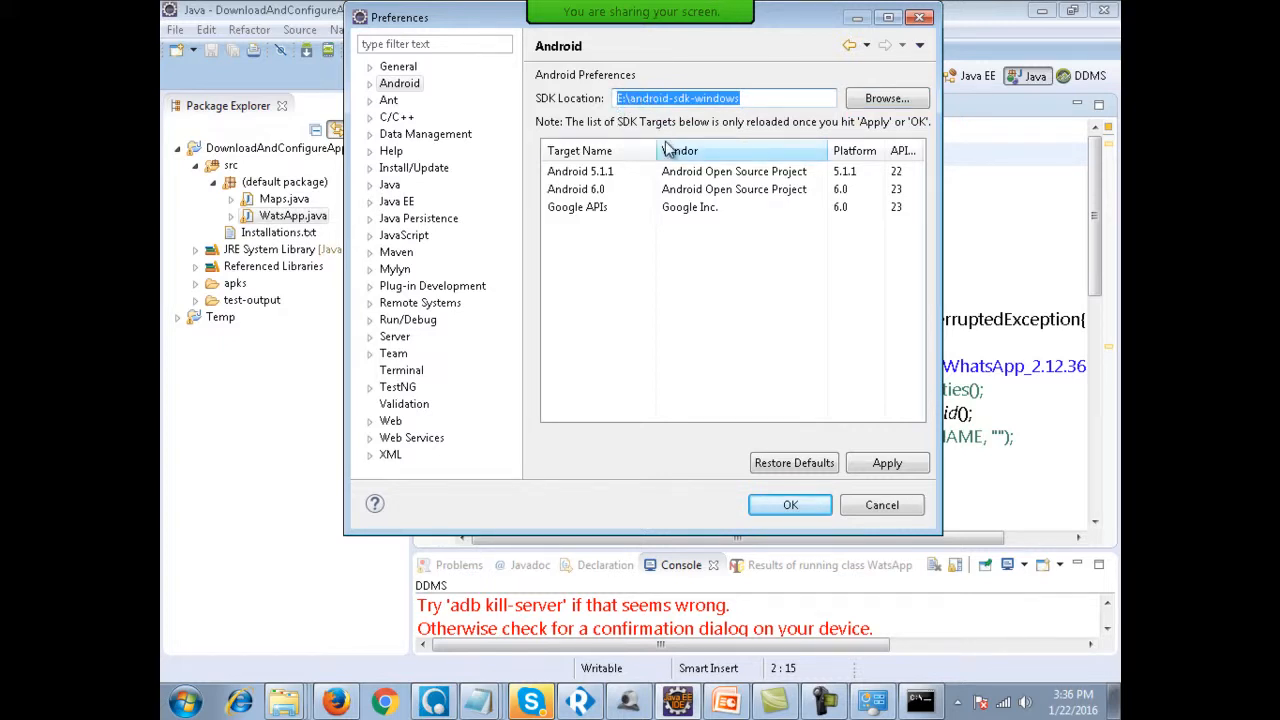
{"action": "left_click", "coordinate": [790, 508]}
{"action": "left_click", "coordinate": [607, 296]}
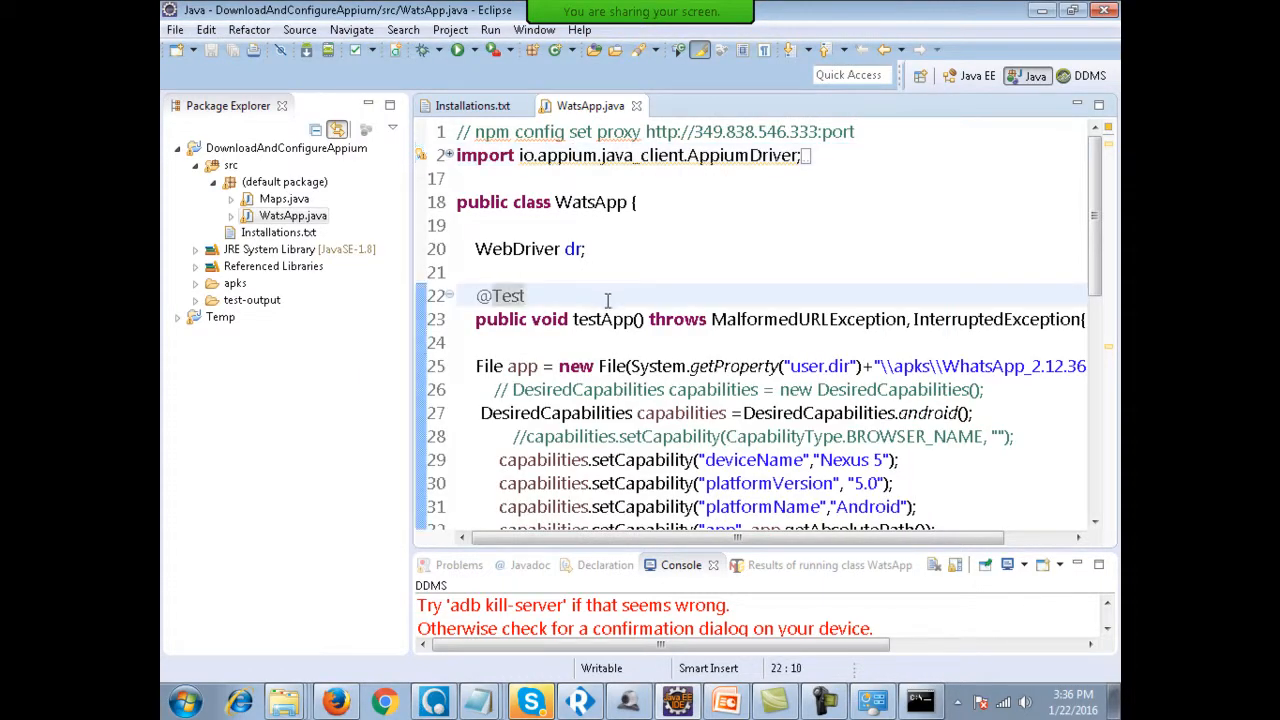
Start annotating the shared screen and draw a blue freehand arrow pointing up at the Open Perspective control.
{"action": "mouse_move", "coordinate": [640, 12]}
{"action": "left_click", "coordinate": [916, 30]}
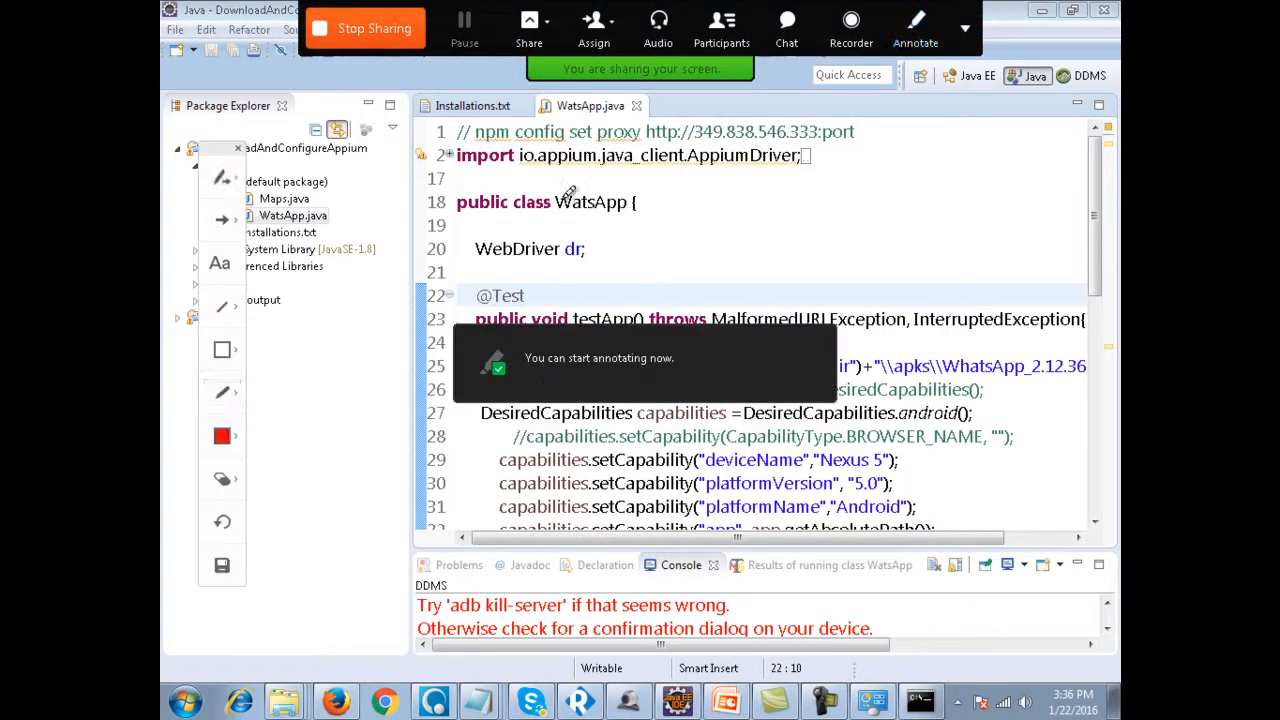
{"action": "left_click", "coordinate": [236, 437]}
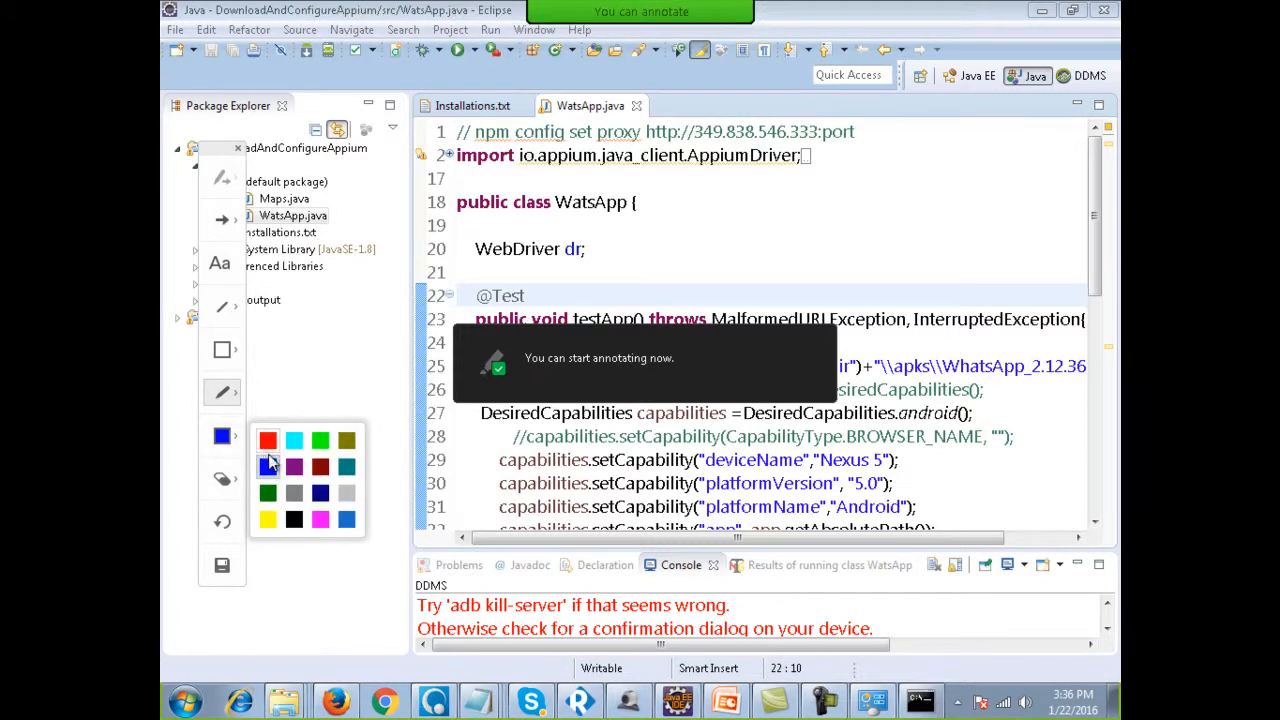
{"action": "left_click", "coordinate": [271, 463]}
{"action": "left_click", "coordinate": [224, 392]}
{"action": "left_click", "coordinate": [300, 423]}
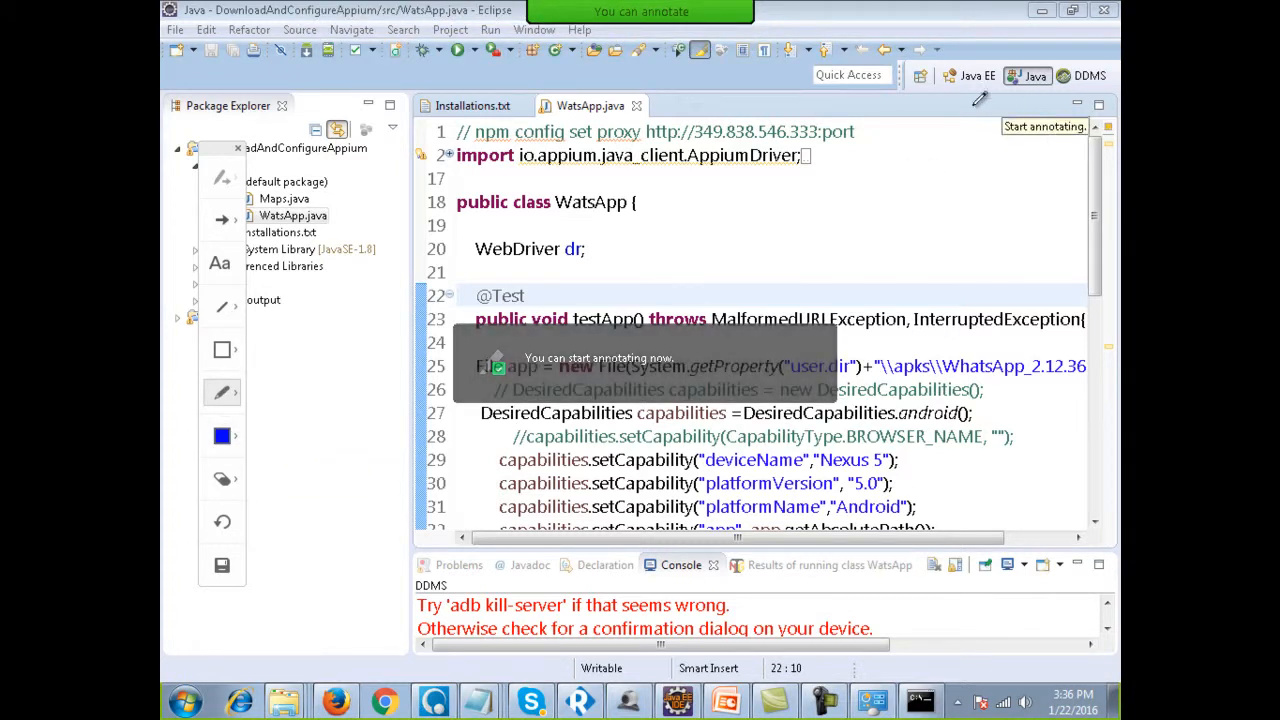
{"action": "left_click_drag", "start_coordinate": [923, 92], "coordinate": [919, 210]}
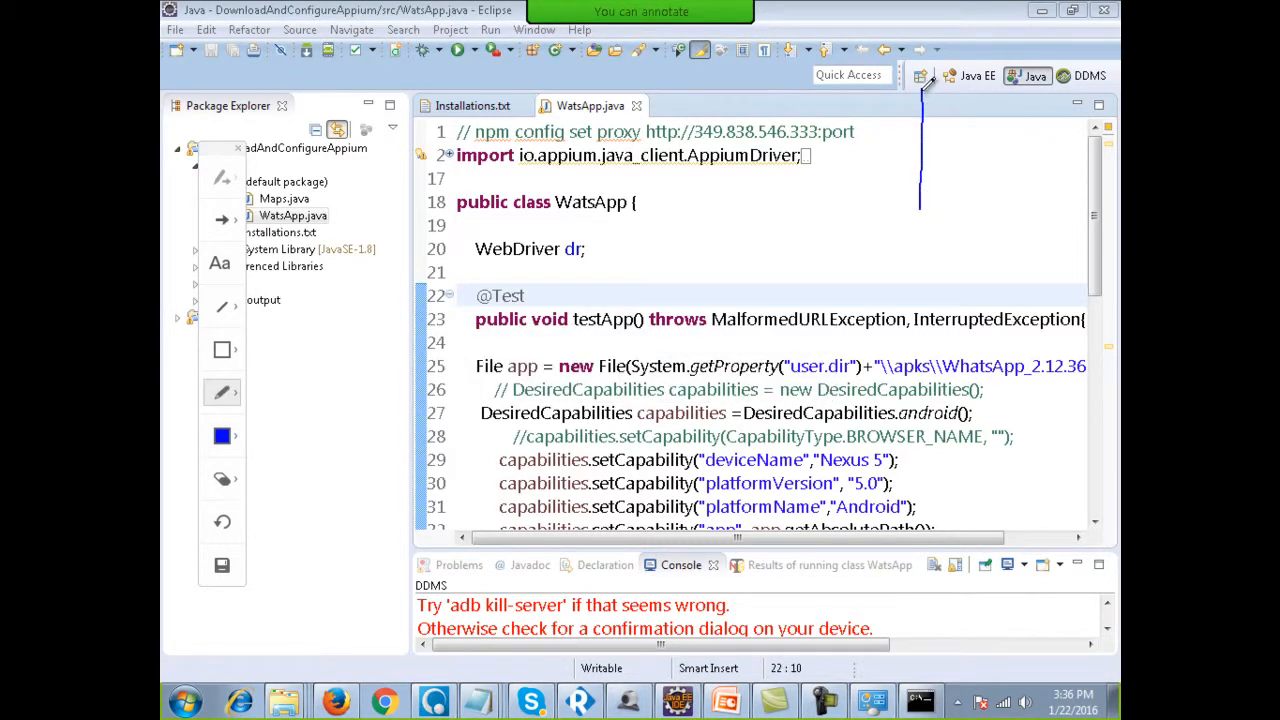
{"action": "mouse_move", "coordinate": [912, 107]}
{"action": "left_mouse_down"}
{"action": "mouse_move", "coordinate": [921, 89]}
{"action": "mouse_move", "coordinate": [931, 107]}
{"action": "mouse_move", "coordinate": [924, 88]}
{"action": "left_mouse_up"}
Open the DDMS perspective and widen the Name column of the Devices list.
{"action": "left_click", "coordinate": [921, 81]}
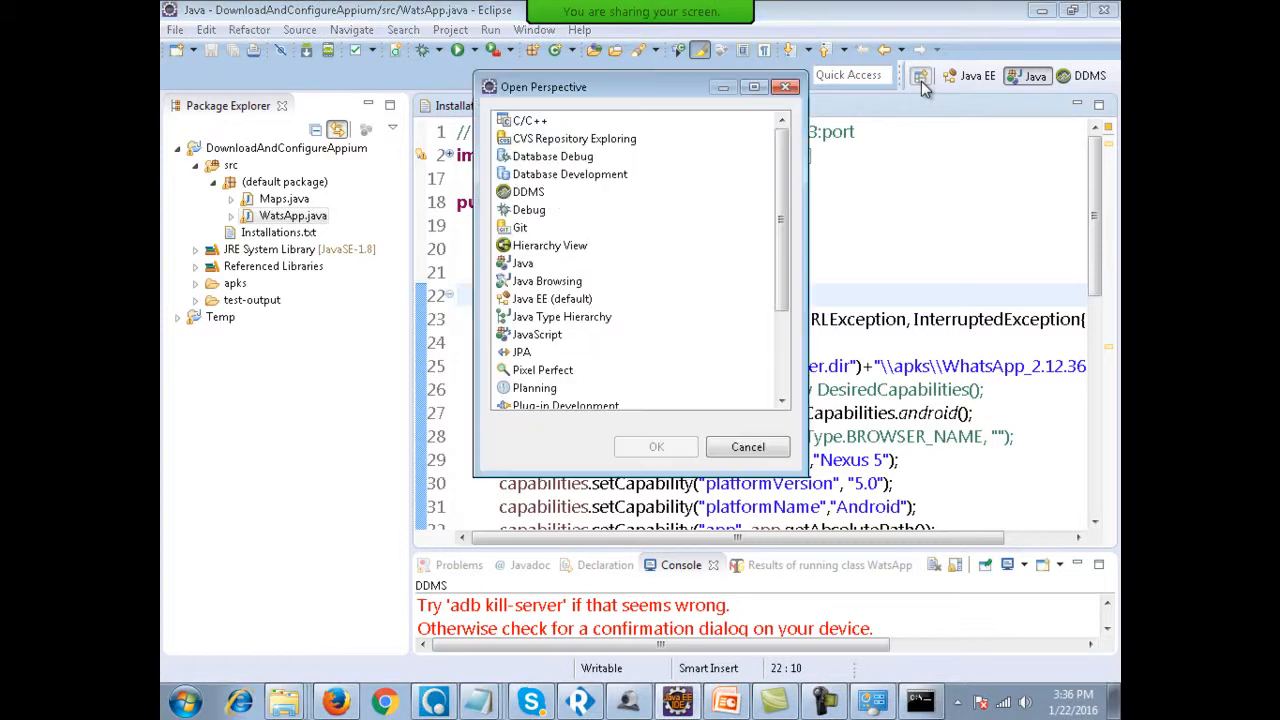
{"action": "left_click", "coordinate": [540, 192]}
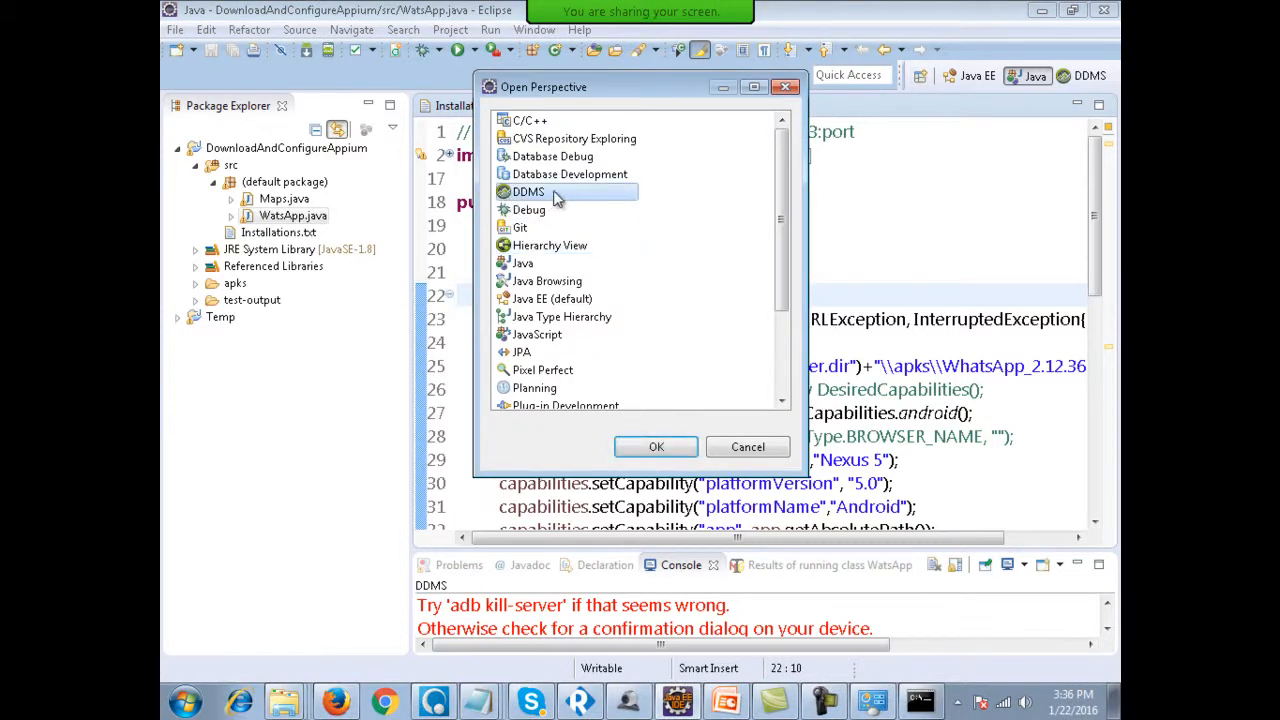
{"action": "left_click", "coordinate": [658, 447]}
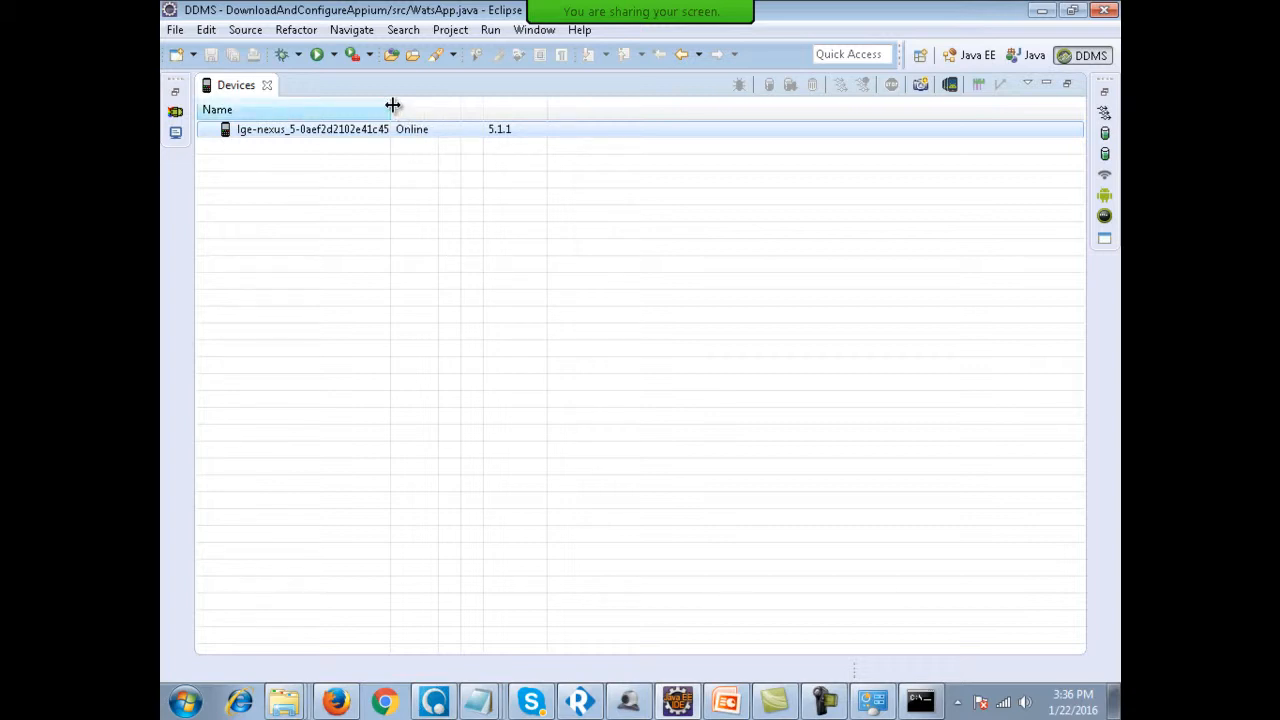
{"action": "left_click_drag", "start_coordinate": [455, 105], "coordinate": [454, 106]}
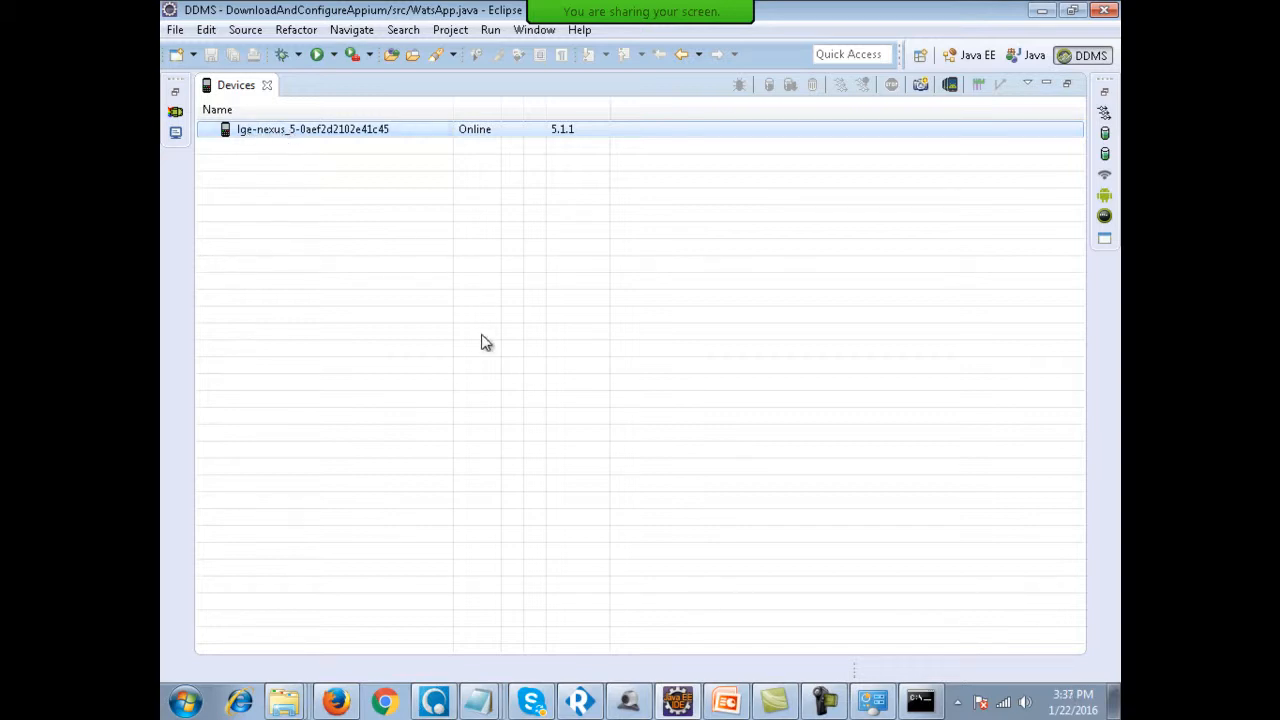
Switch to the Appium presentation in PowerPoint and point out the bullet on connecting the phone and detecting it in DDMS (Pdanet software).
{"action": "left_click", "coordinate": [728, 702]}
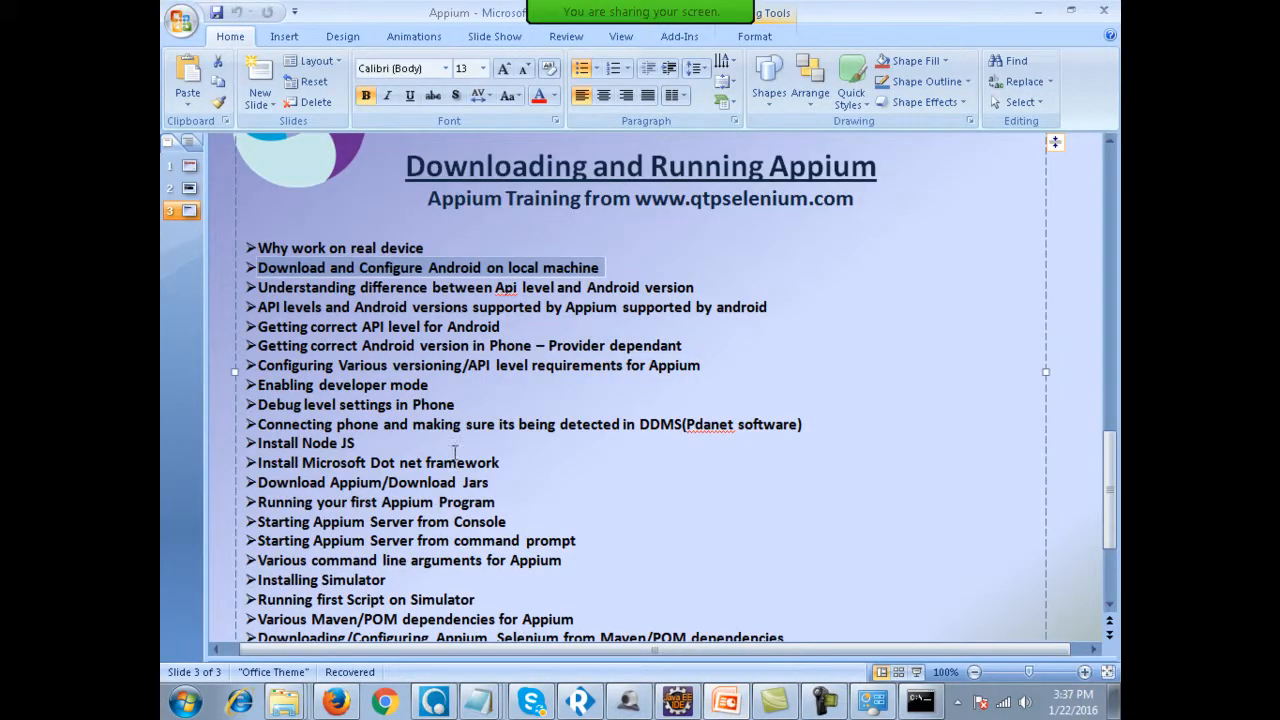
{"action": "left_click_drag", "start_coordinate": [386, 426], "coordinate": [500, 426]}
{"action": "left_click", "coordinate": [682, 424]}
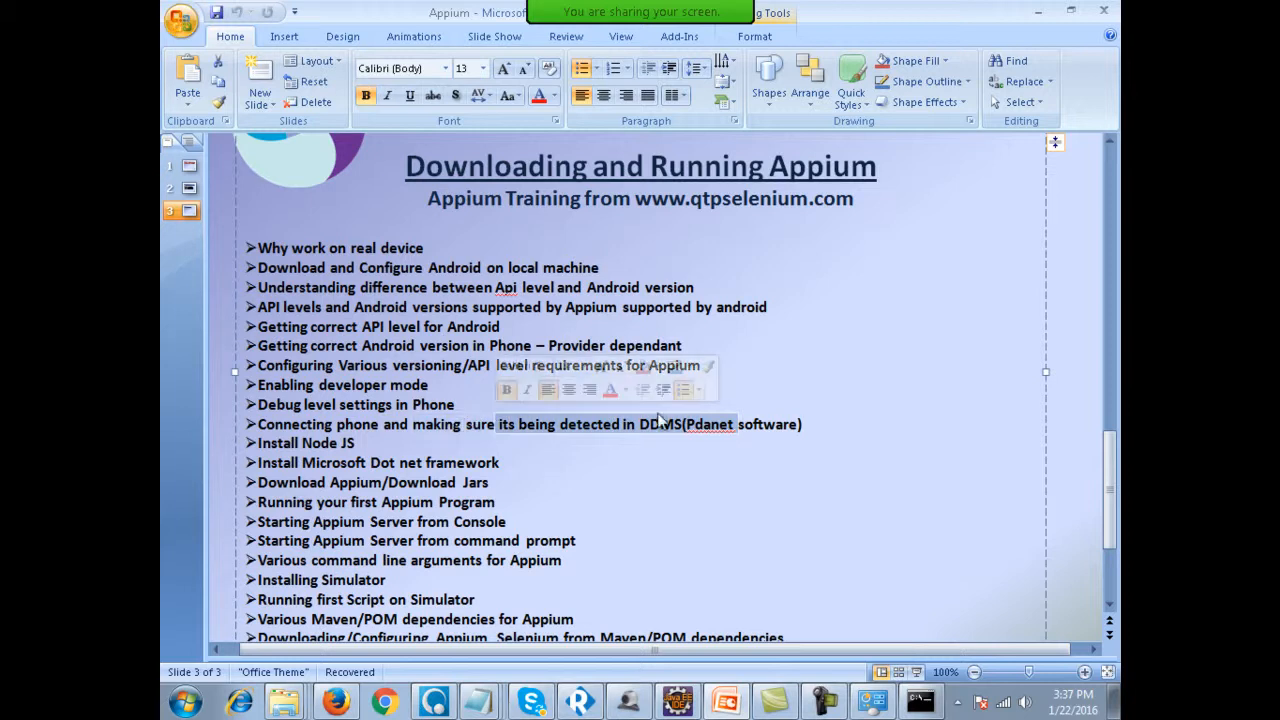
{"action": "double_click", "coordinate": [717, 429]}
{"action": "left_click", "coordinate": [768, 428]}
{"action": "left_click", "coordinate": [696, 436]}
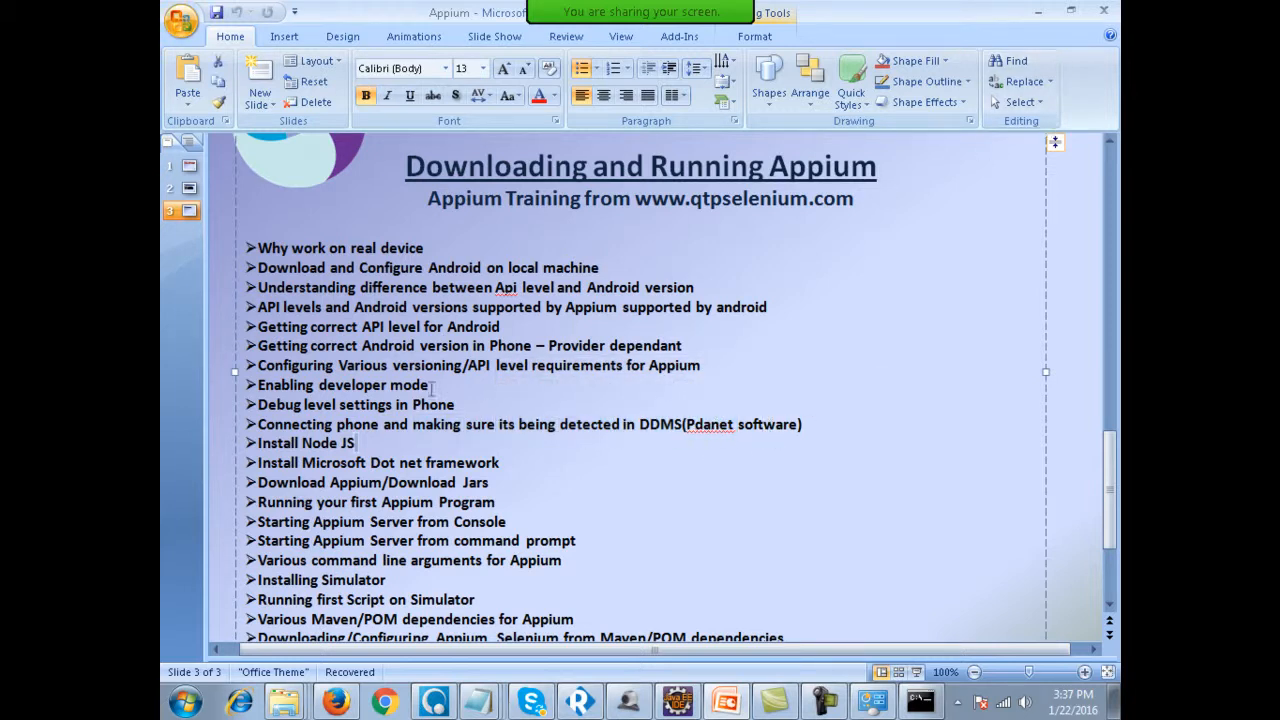
Point out the bullets "Enabling developer mode" and "Debug level settings in Phone" on the slide.
{"action": "left_click_drag", "start_coordinate": [260, 387], "coordinate": [464, 402]}
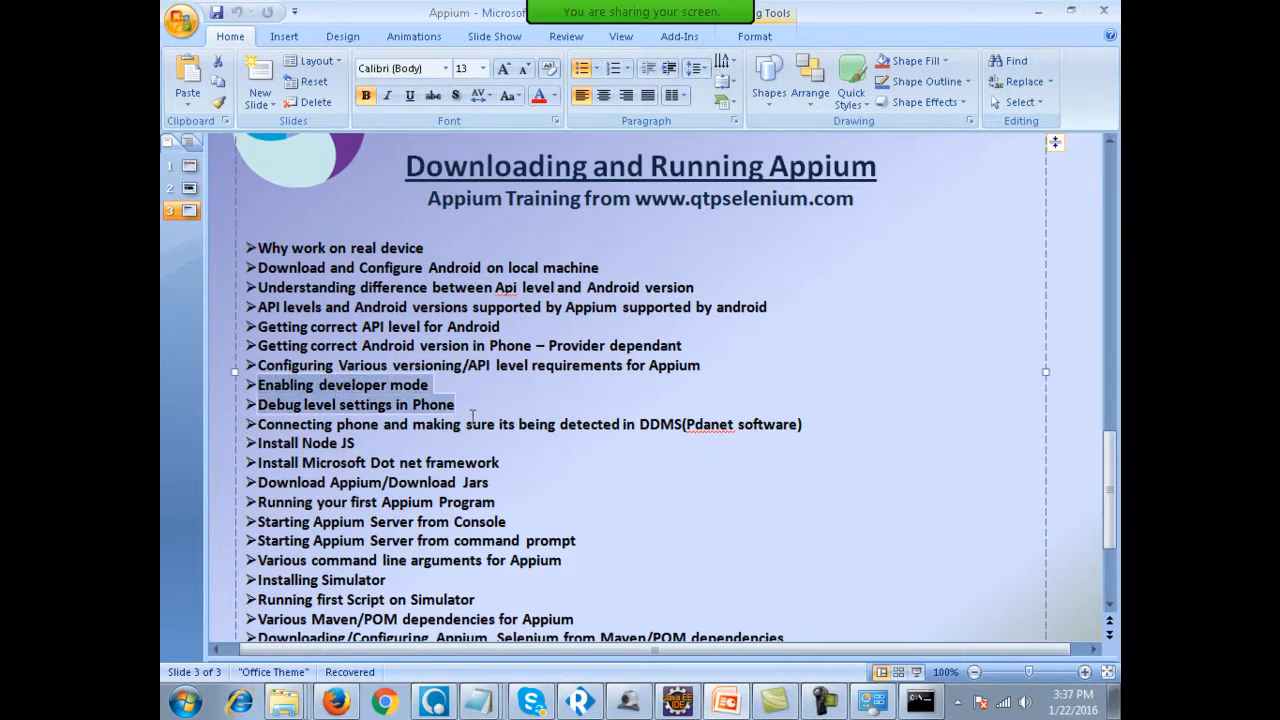
{"action": "left_click", "coordinate": [465, 404]}
{"action": "triple_click", "coordinate": [320, 387]}
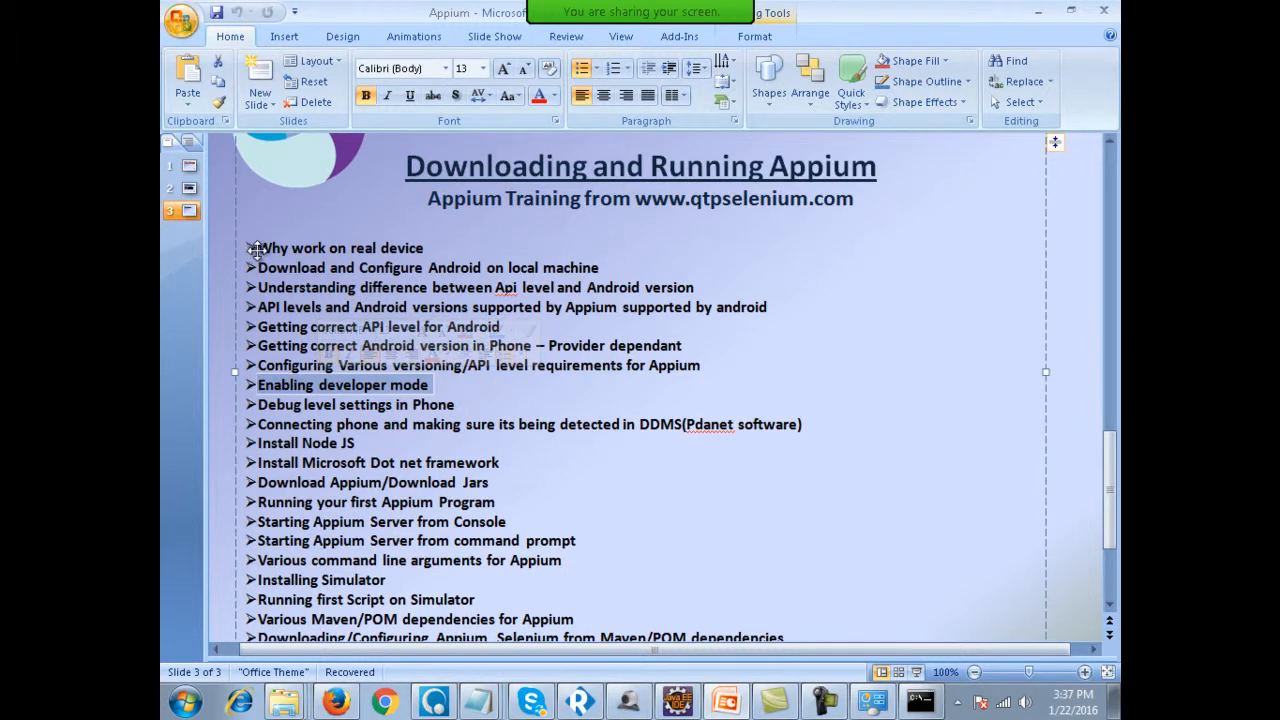
Colour the bullets "Why work on real device" and "Download and Configure Android on local machine" dark olive green.
{"action": "left_click_drag", "start_coordinate": [262, 248], "coordinate": [640, 270]}
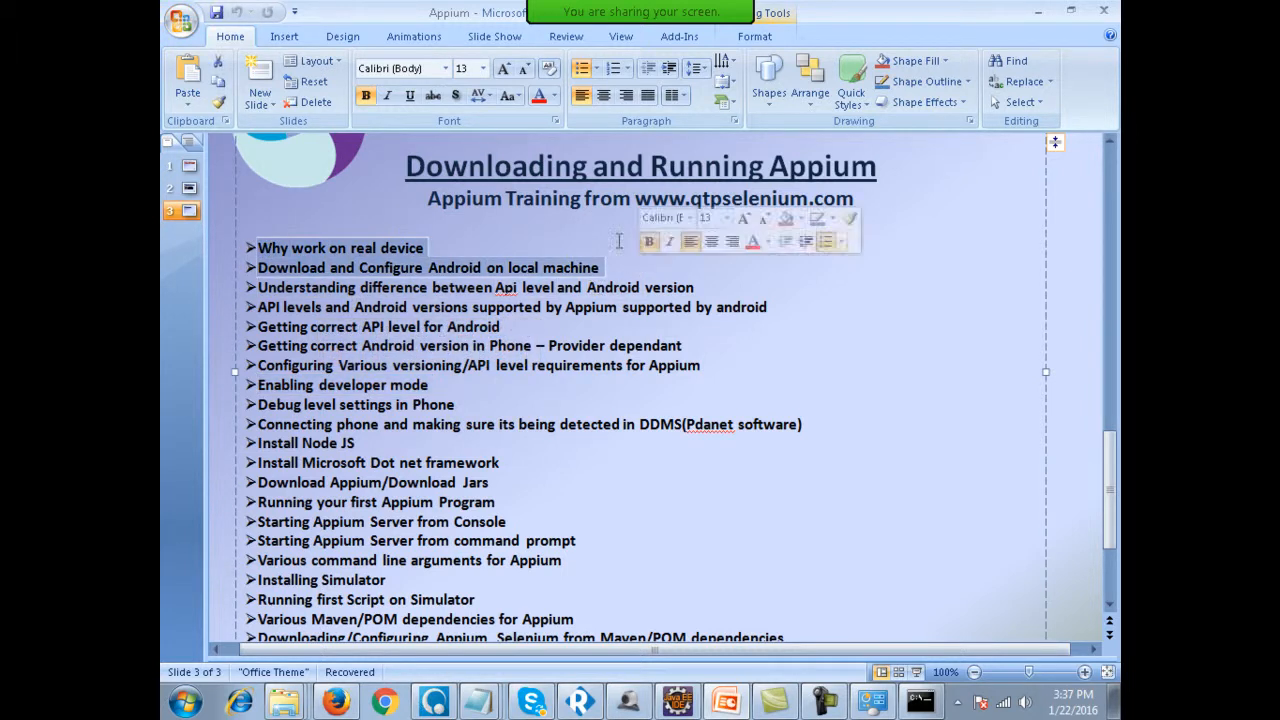
{"action": "left_click", "coordinate": [554, 95]}
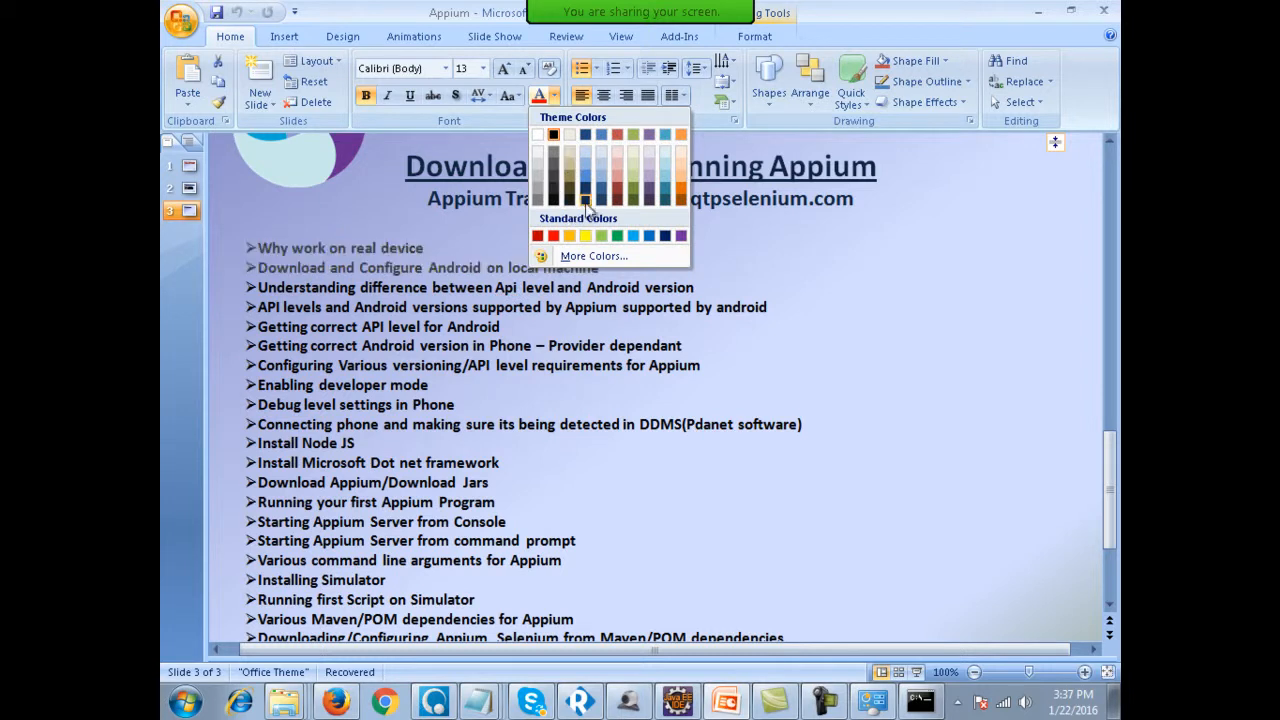
{"action": "left_click", "coordinate": [601, 236]}
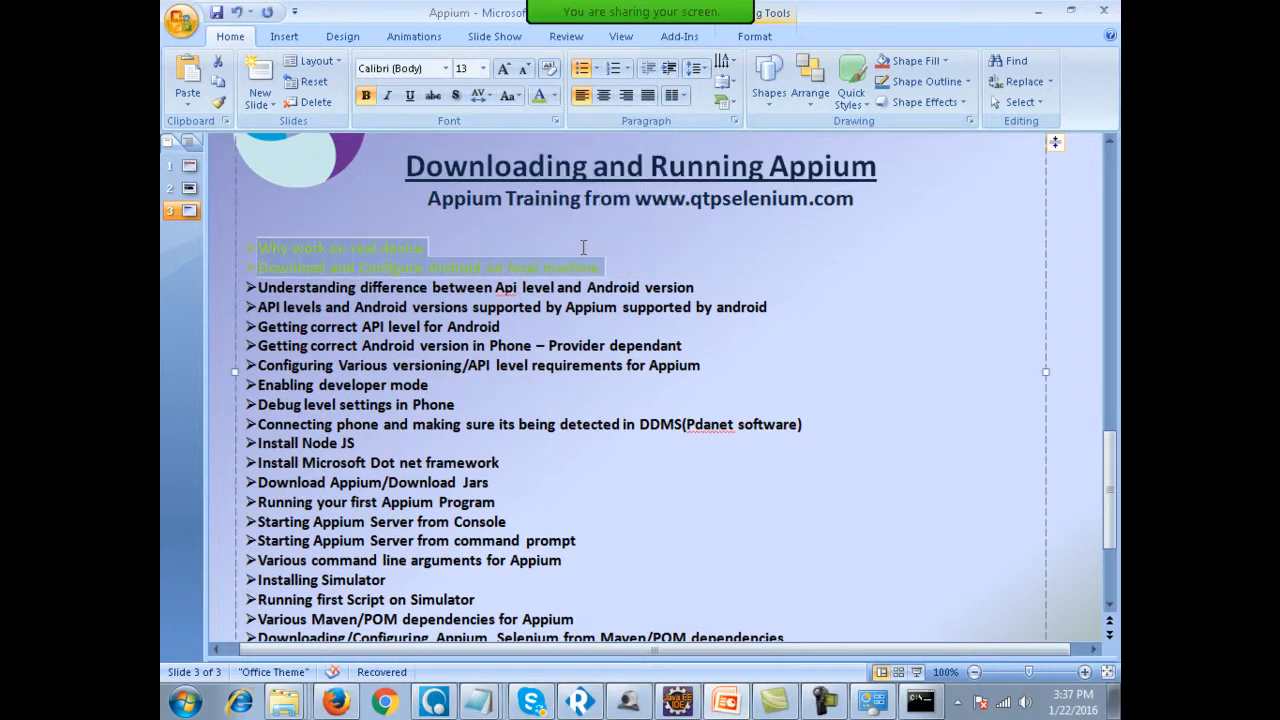
{"action": "left_click", "coordinate": [554, 95]}
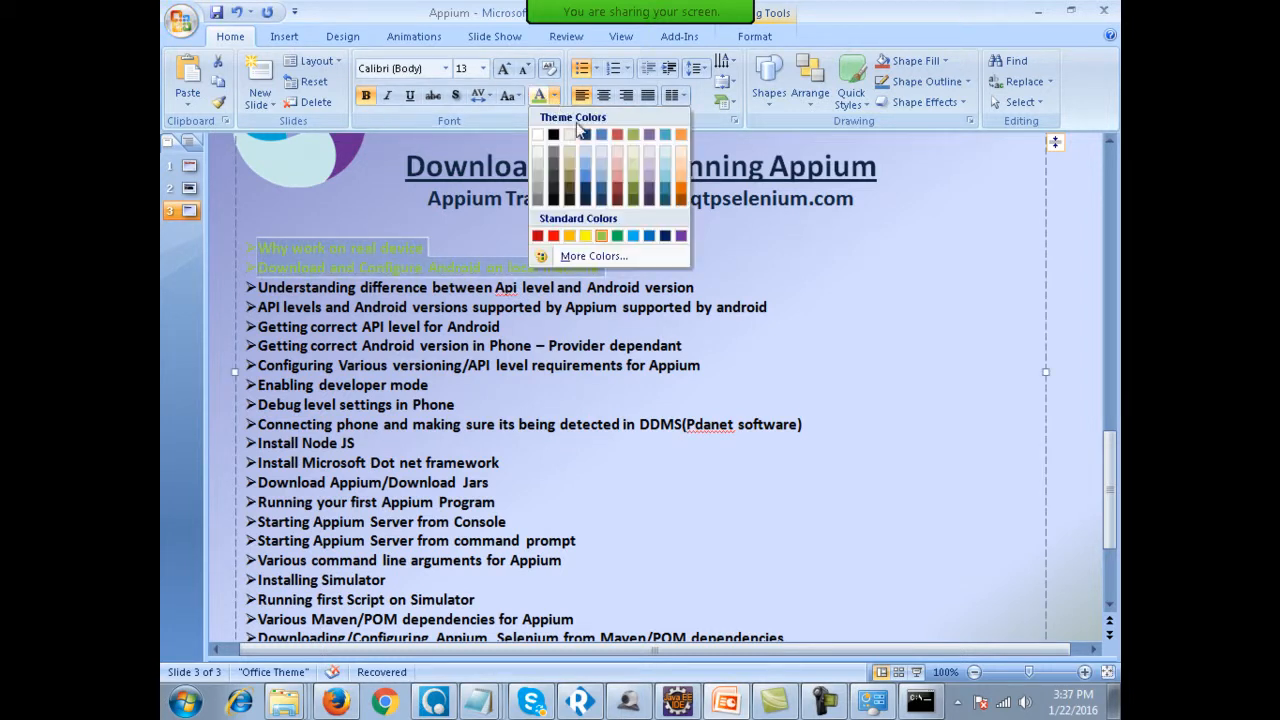
{"action": "left_click", "coordinate": [635, 199]}
Point out the bullet on API level versus Android version, and colour "Enabling developer mode" the same dark olive green.
{"action": "left_click", "coordinate": [451, 287]}
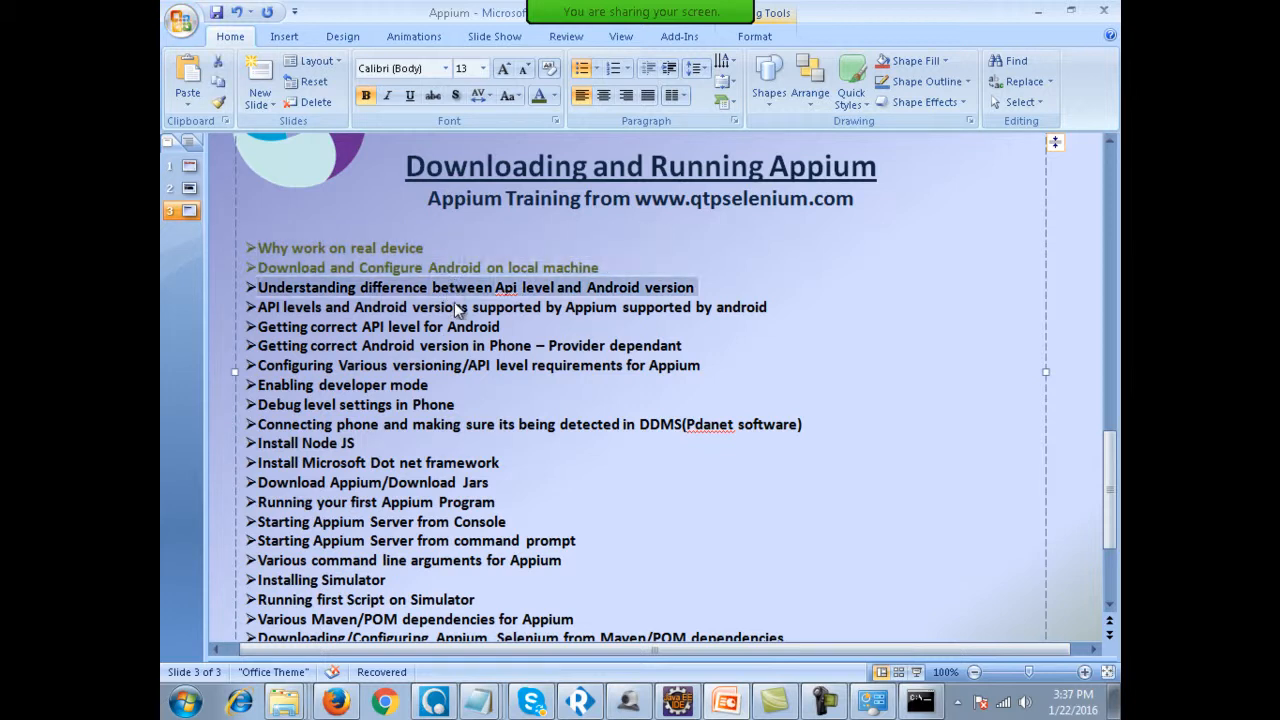
{"action": "triple_click", "coordinate": [452, 287]}
{"action": "left_click_drag", "start_coordinate": [260, 385], "coordinate": [415, 385]}
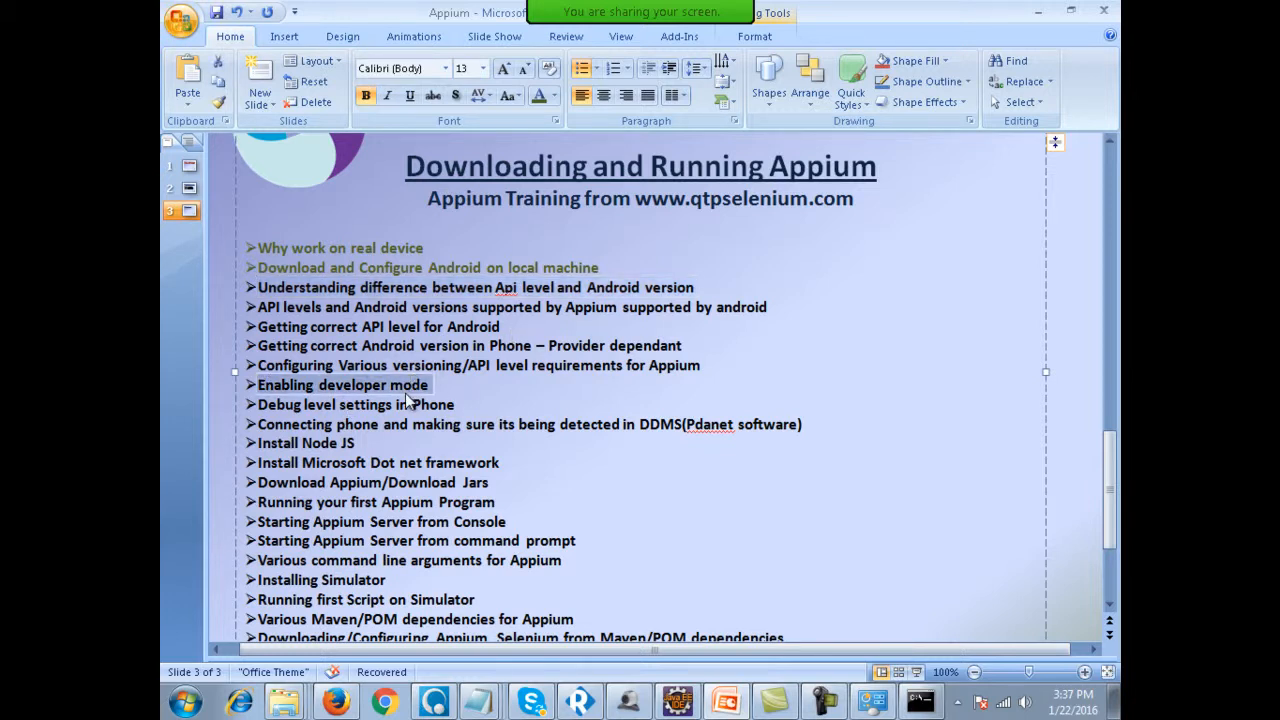
{"action": "left_click", "coordinate": [538, 95]}
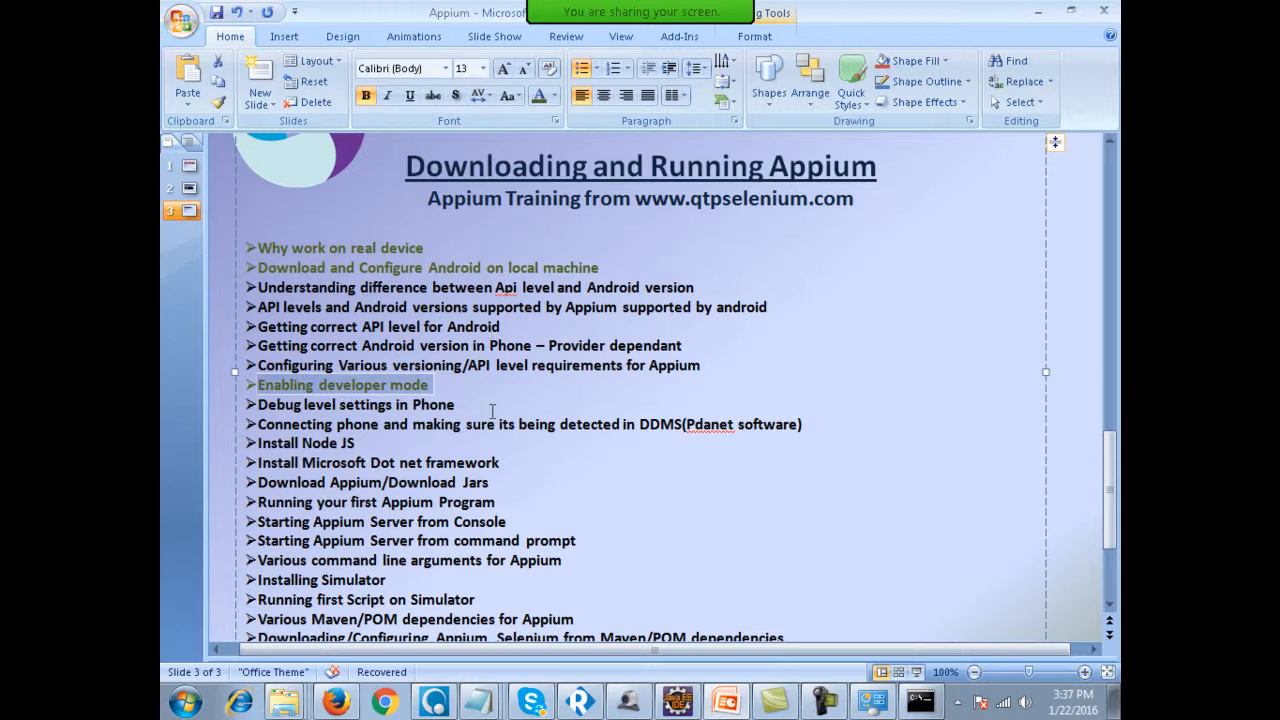
Switch to the USB2.0 PC CAMERA window and annotate the phone's Developer options list with a large blue rectangle.
{"action": "left_click", "coordinate": [640, 706]}
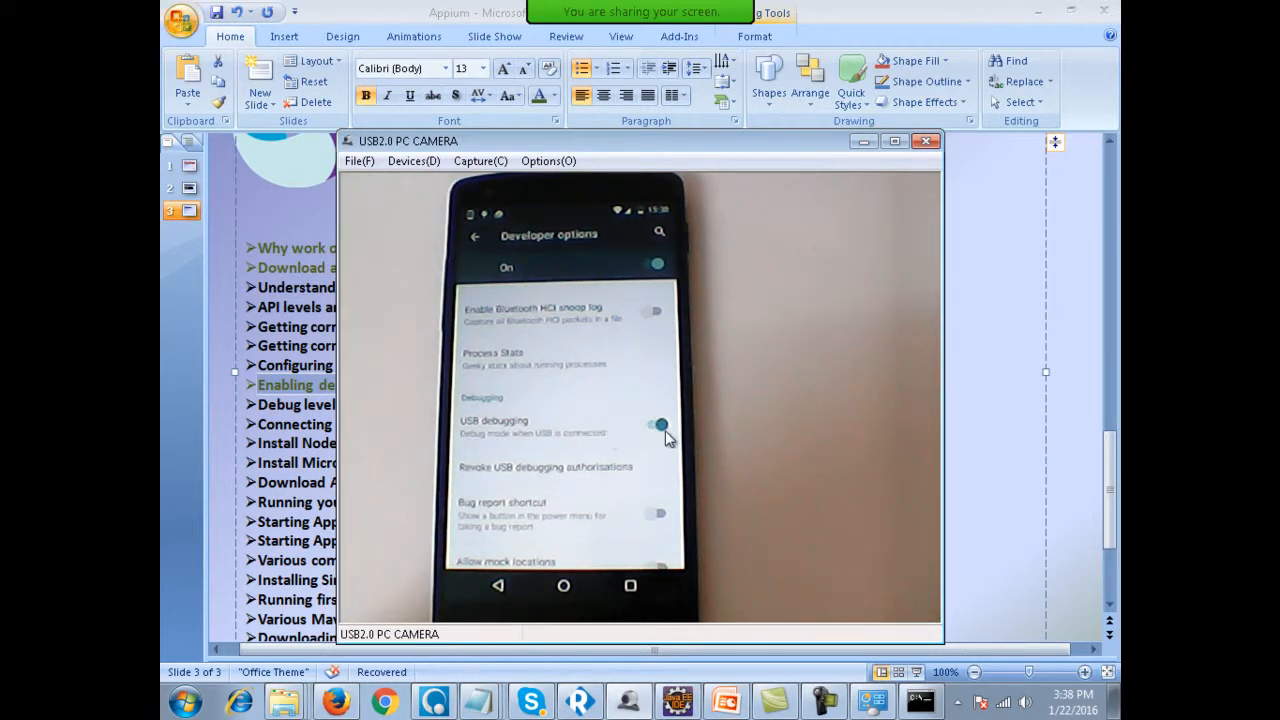
{"action": "mouse_move", "coordinate": [635, 7]}
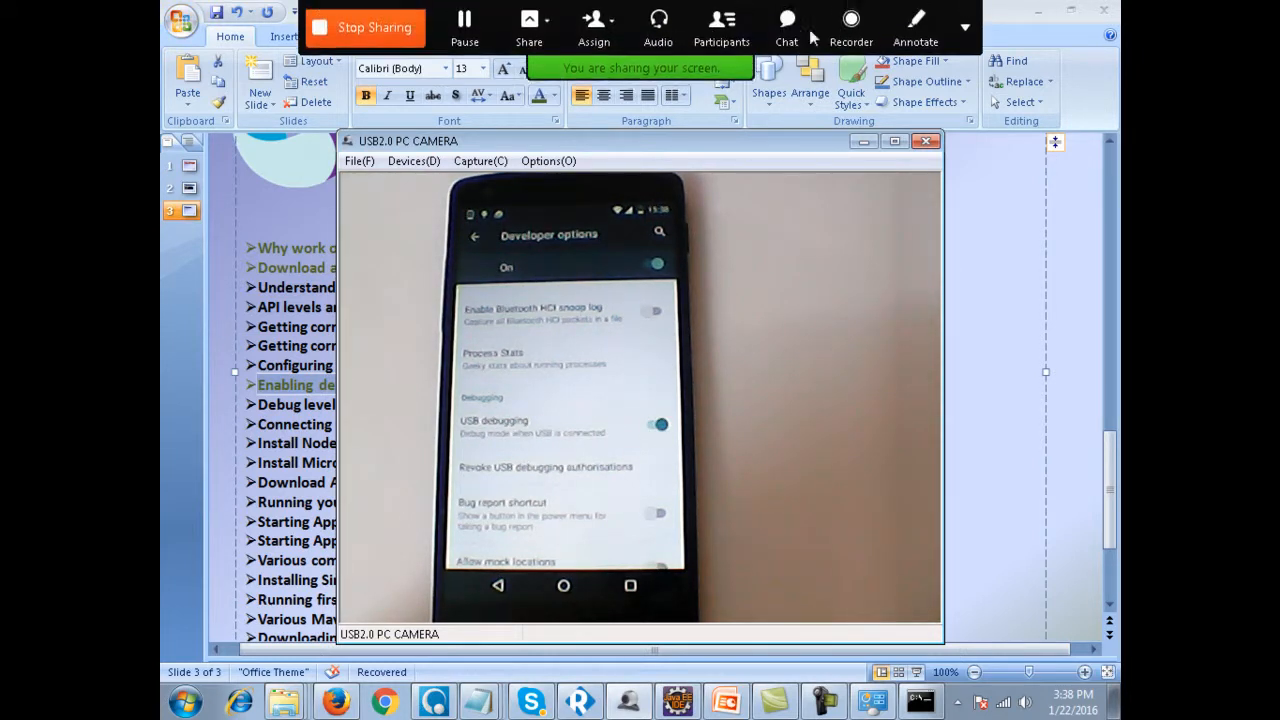
{"action": "left_click", "coordinate": [916, 28]}
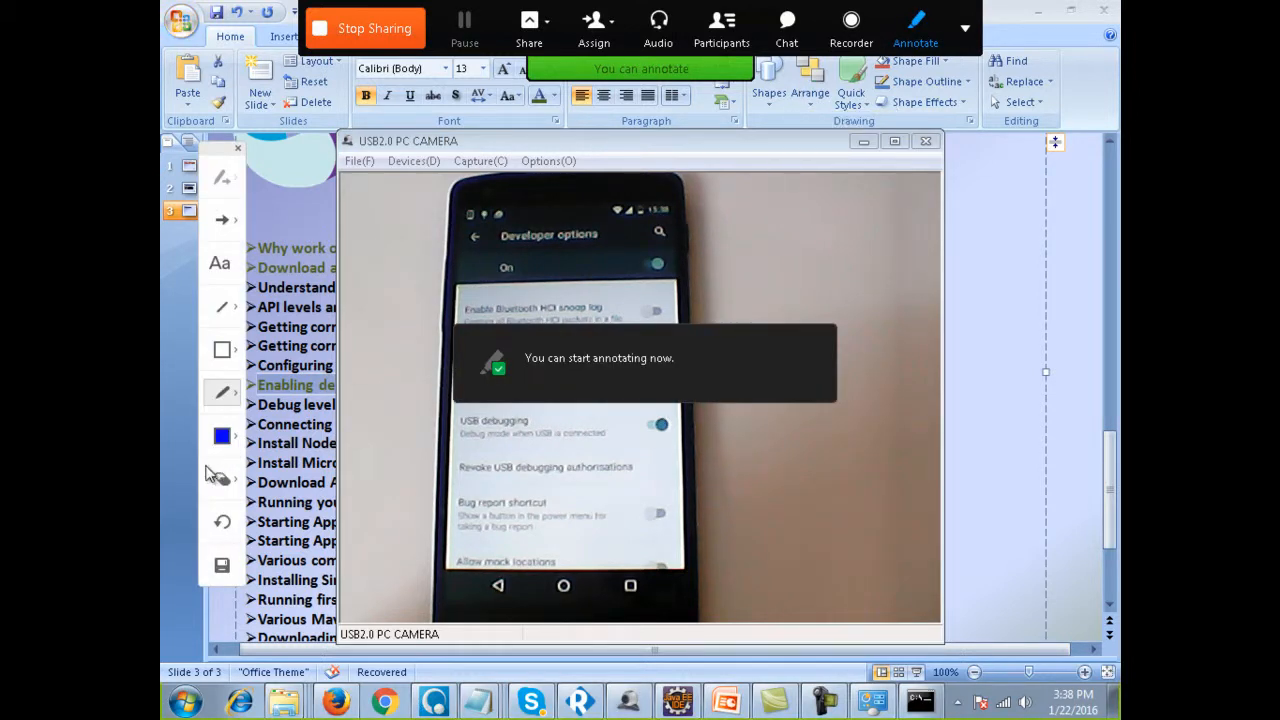
{"action": "left_click", "coordinate": [222, 349]}
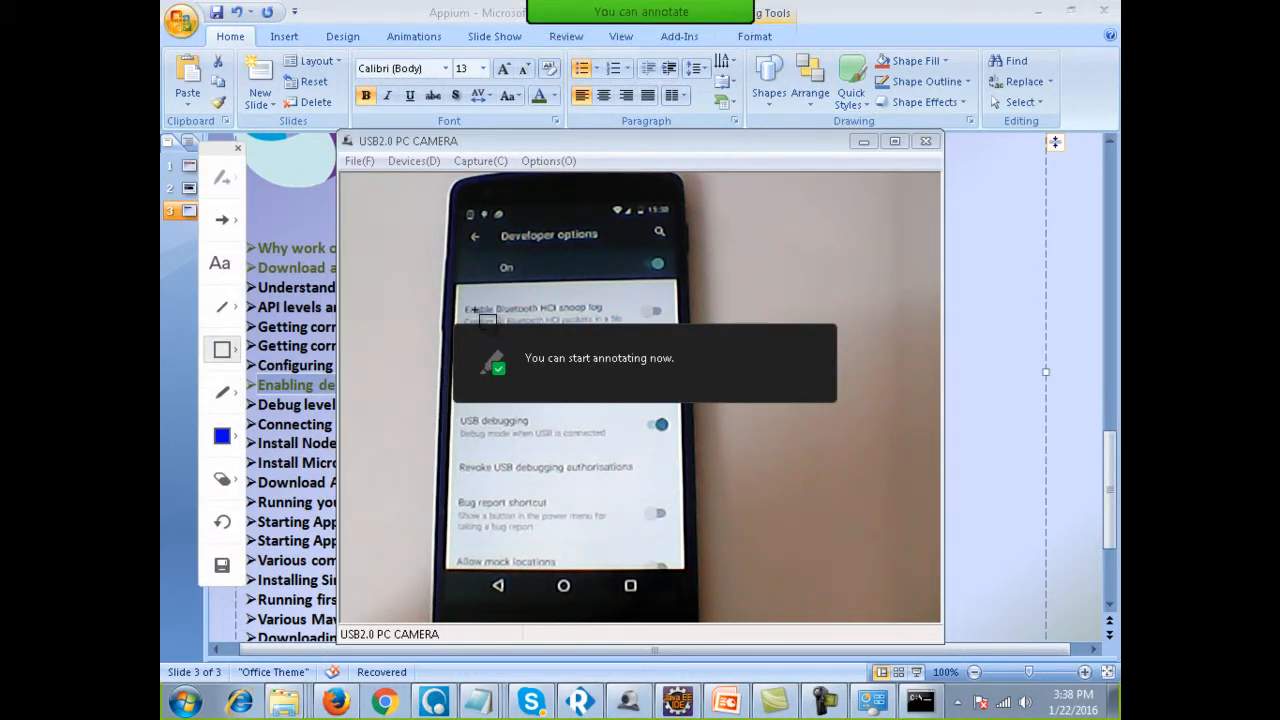
{"action": "mouse_move", "coordinate": [474, 308]}
{"action": "left_mouse_down"}
{"action": "mouse_move", "coordinate": [586, 471]}
{"action": "mouse_move", "coordinate": [659, 537]}
{"action": "left_mouse_up"}
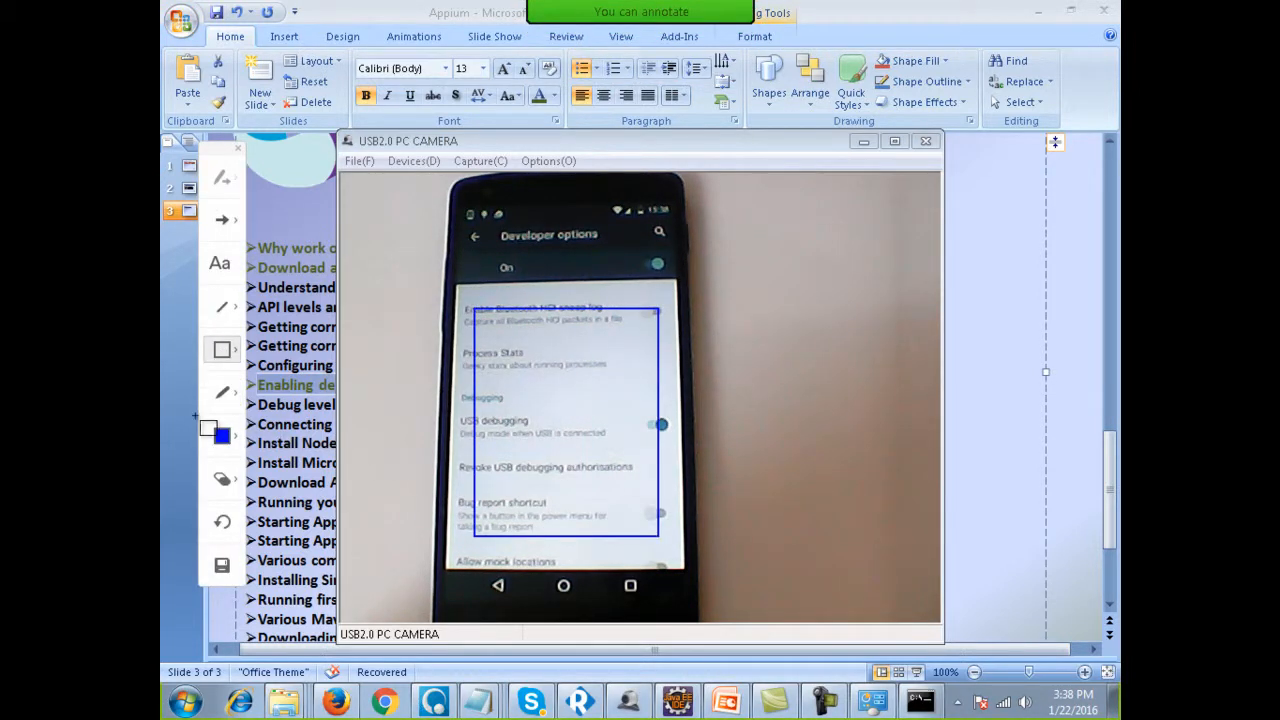
Annotate the phone view with a small blue rectangle labelled "OK" inside the large one, and leave annotation mode.
{"action": "left_click", "coordinate": [222, 436]}
{"action": "left_click_drag", "start_coordinate": [573, 484], "coordinate": [655, 529]}
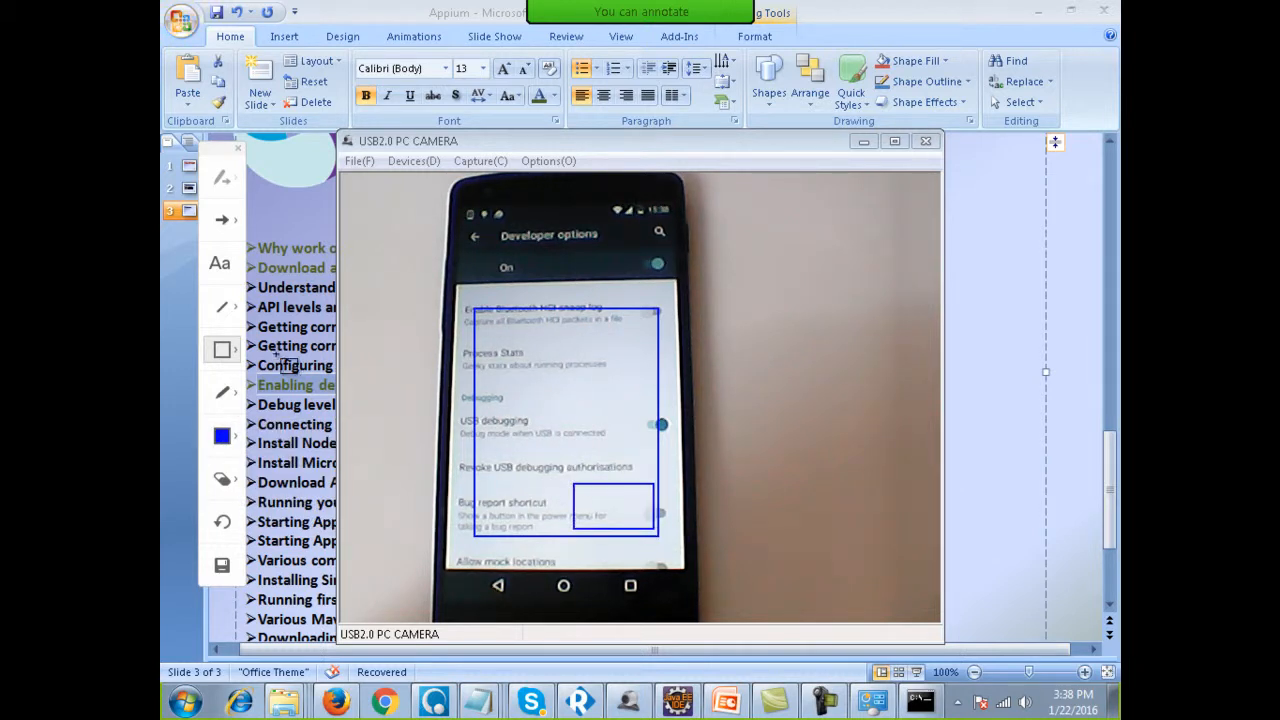
{"action": "left_click", "coordinate": [220, 263]}
{"action": "left_click", "coordinate": [602, 513]}
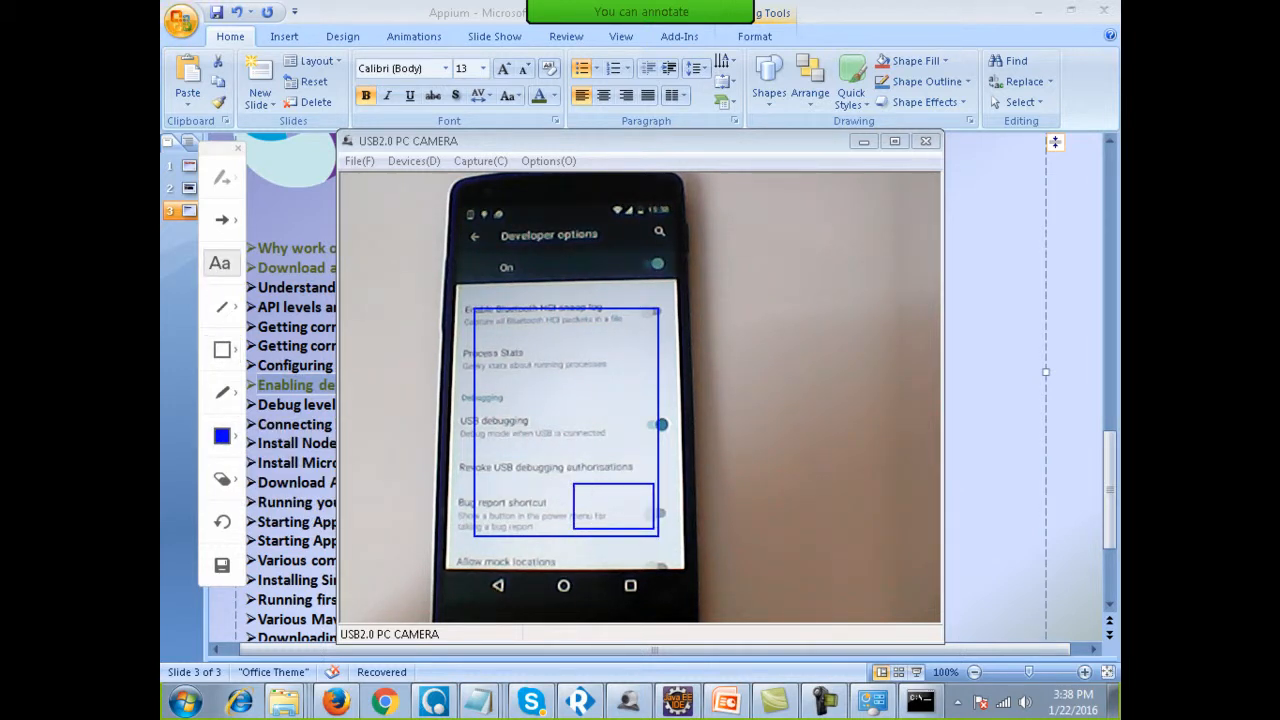
{"action": "type", "text": "OK"}
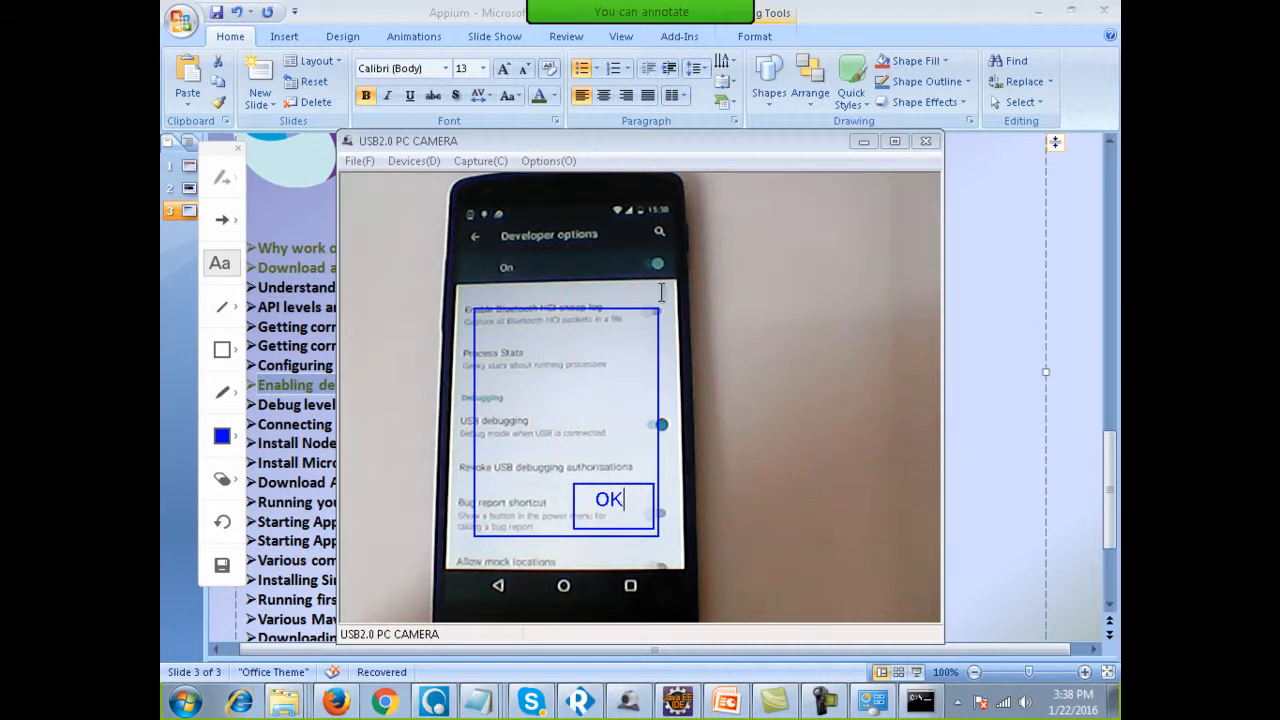
{"action": "key", "text": "Escape"}
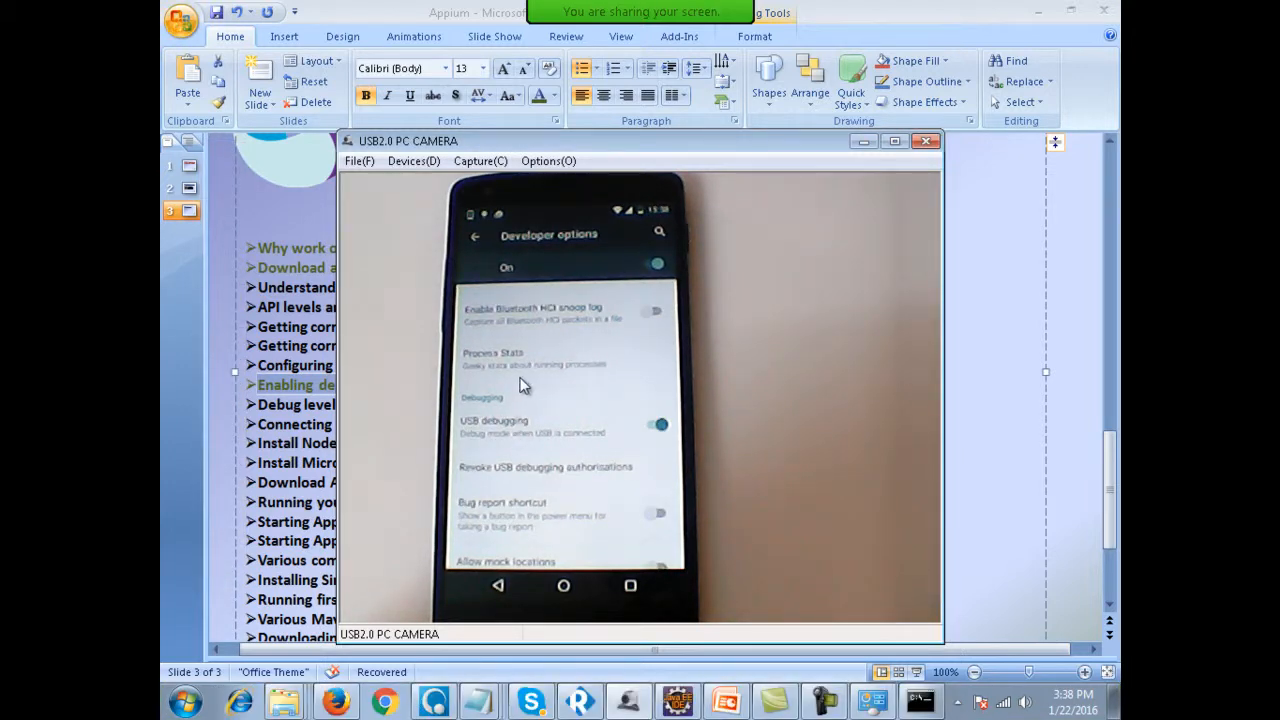
Colour the bullet "Debug level settings in Phone" dark olive green and highlight "DDMS(Pdanet software" in the bullet below it.
{"action": "left_click", "coordinate": [284, 379]}
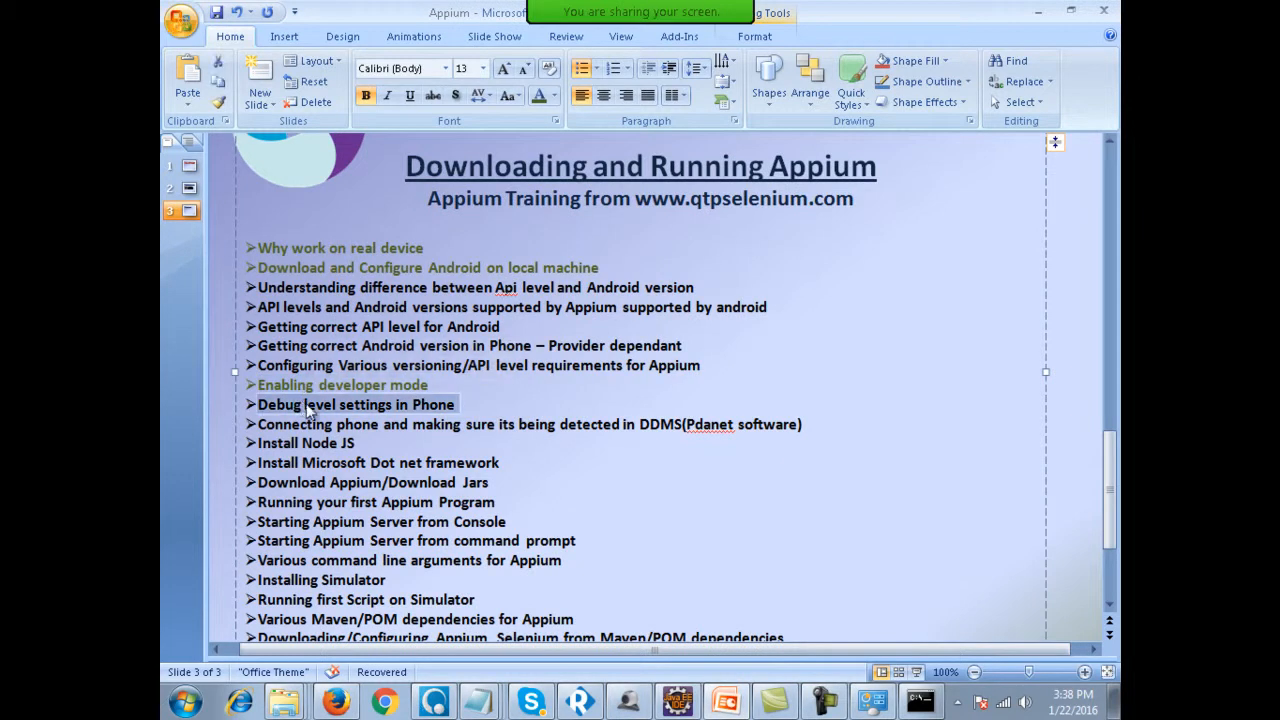
{"action": "left_click", "coordinate": [540, 98]}
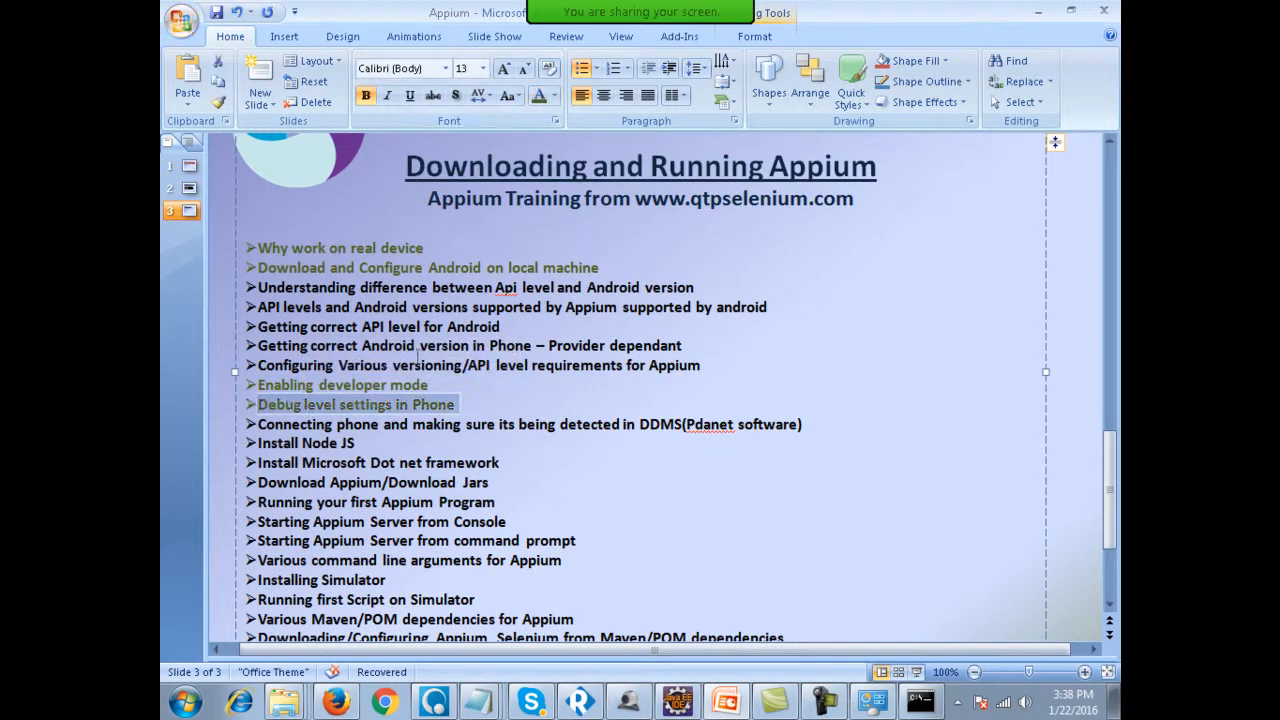
{"action": "triple_click", "coordinate": [340, 430]}
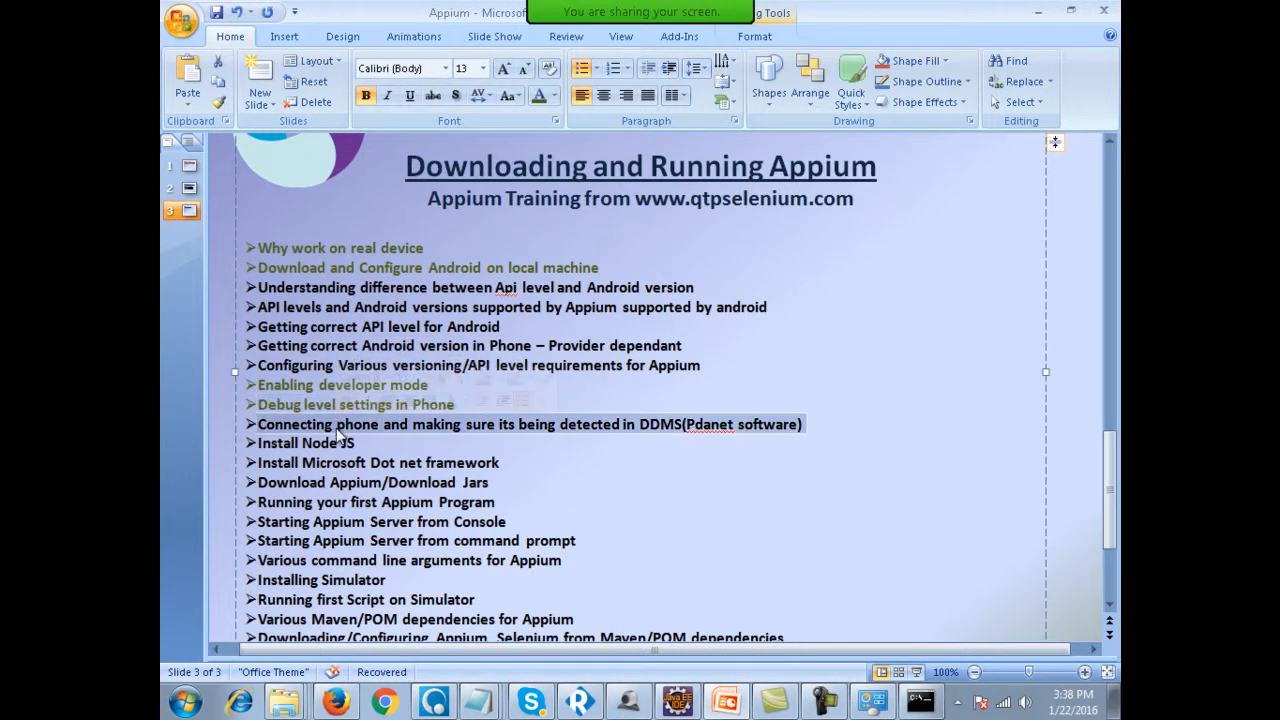
{"action": "double_click", "coordinate": [651, 426]}
{"action": "left_click_drag", "start_coordinate": [801, 424], "coordinate": [692, 428]}
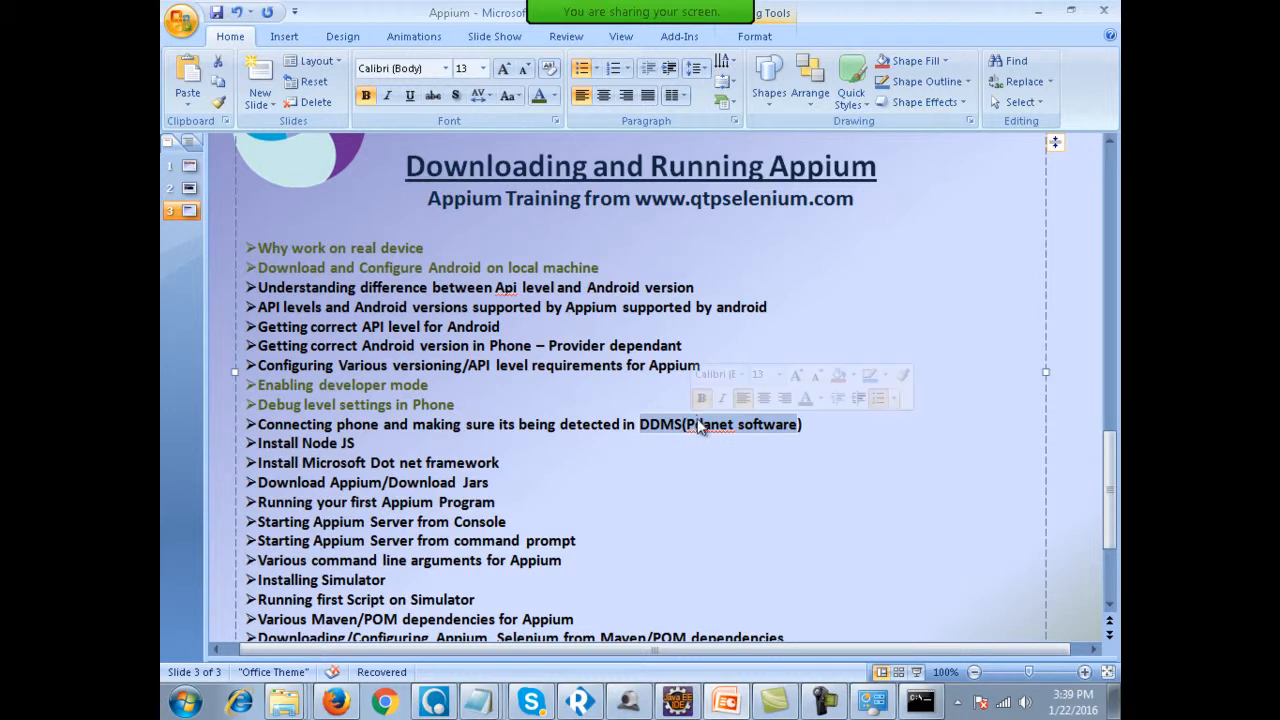
{"action": "left_click", "coordinate": [636, 409]}
{"action": "left_click_drag", "start_coordinate": [689, 427], "coordinate": [784, 422]}
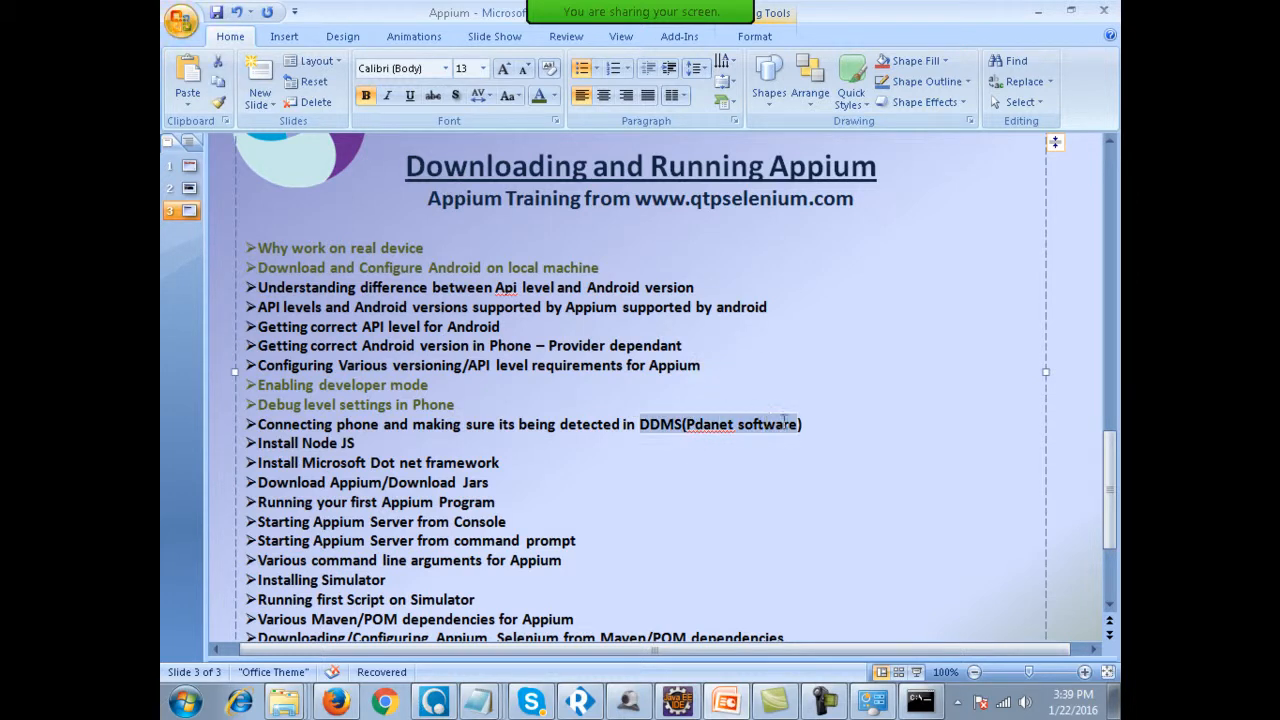
Switch to Firefox and search the web for "download pdanet".
{"action": "left_click", "coordinate": [338, 702]}
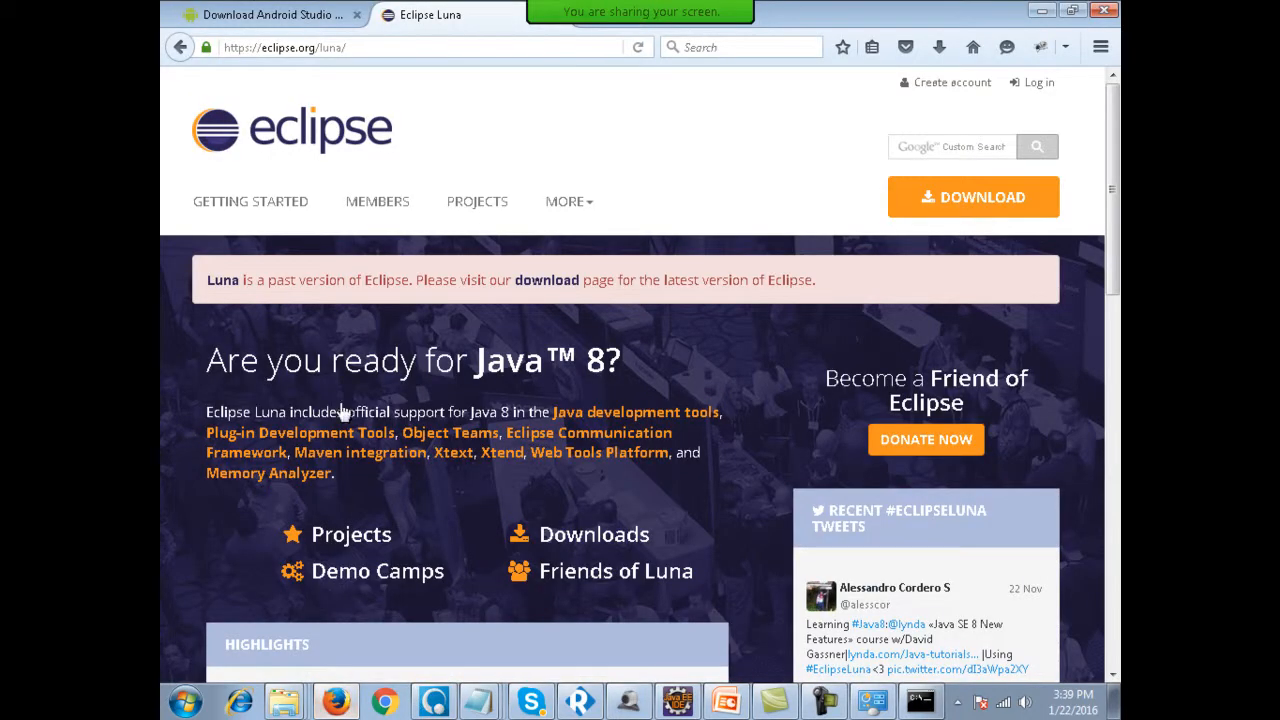
{"action": "left_click", "coordinate": [379, 54]}
{"action": "type", "text": "download pd"}
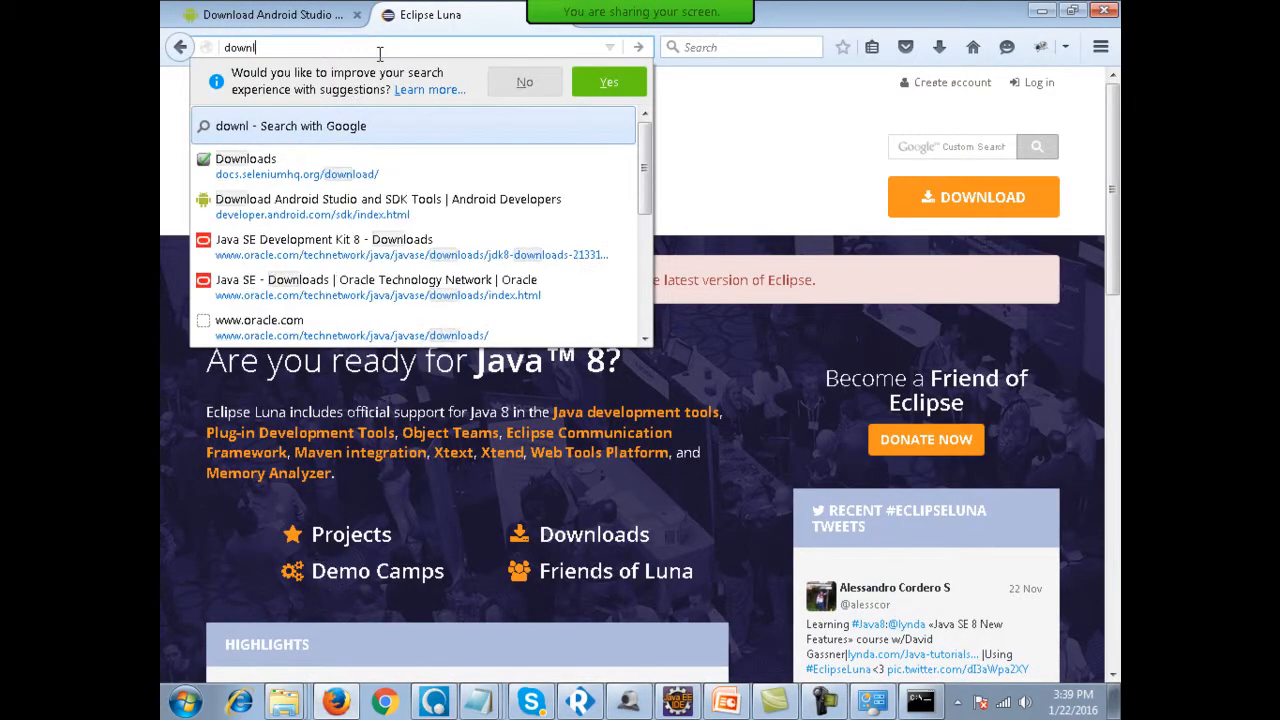
{"action": "type", "text": "anet"}
{"action": "key", "text": "Return"}
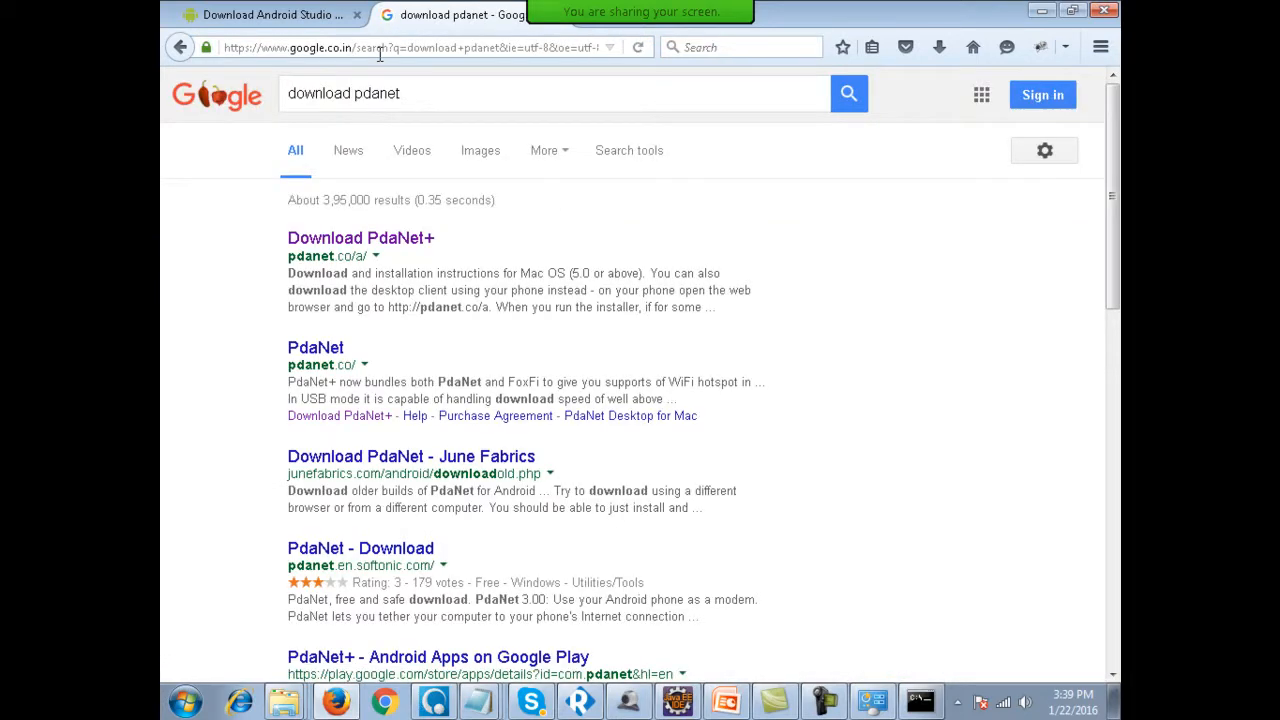
Open the Download PdaNet+ page and request the Version 4.18 installer for Windows, cancelling the file save.
{"action": "left_click", "coordinate": [406, 240]}
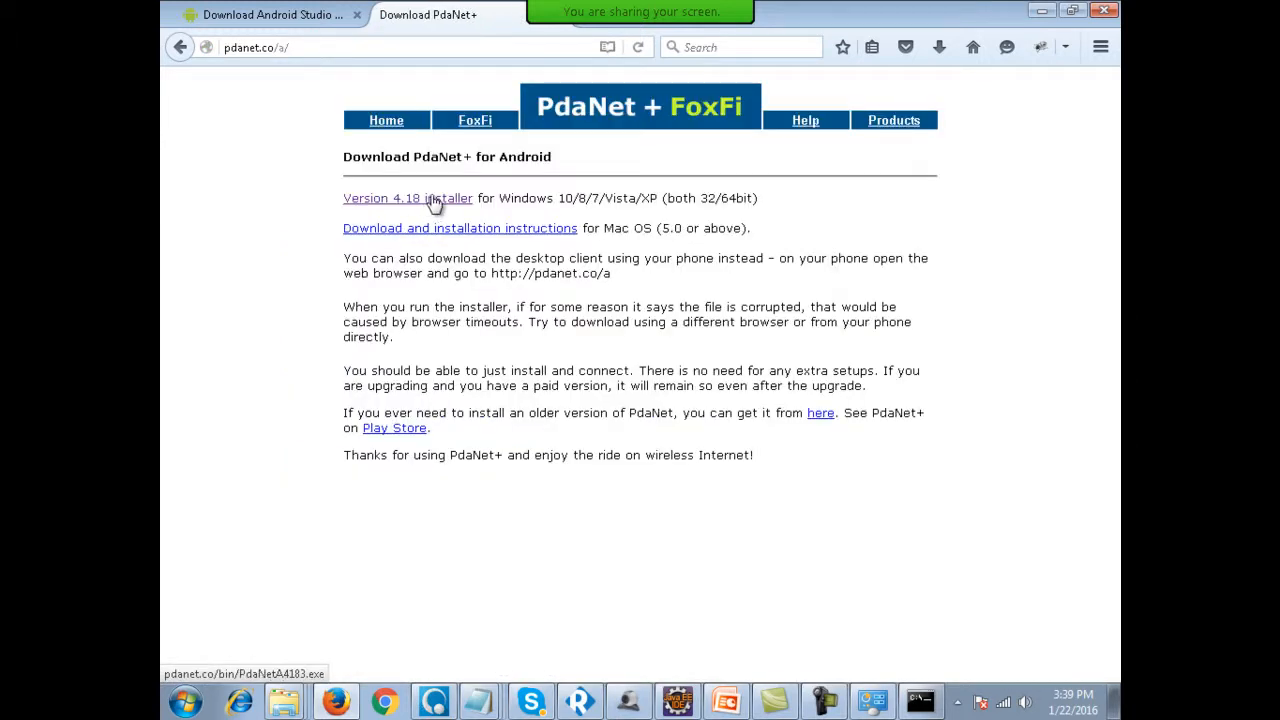
{"action": "left_click", "coordinate": [435, 201]}
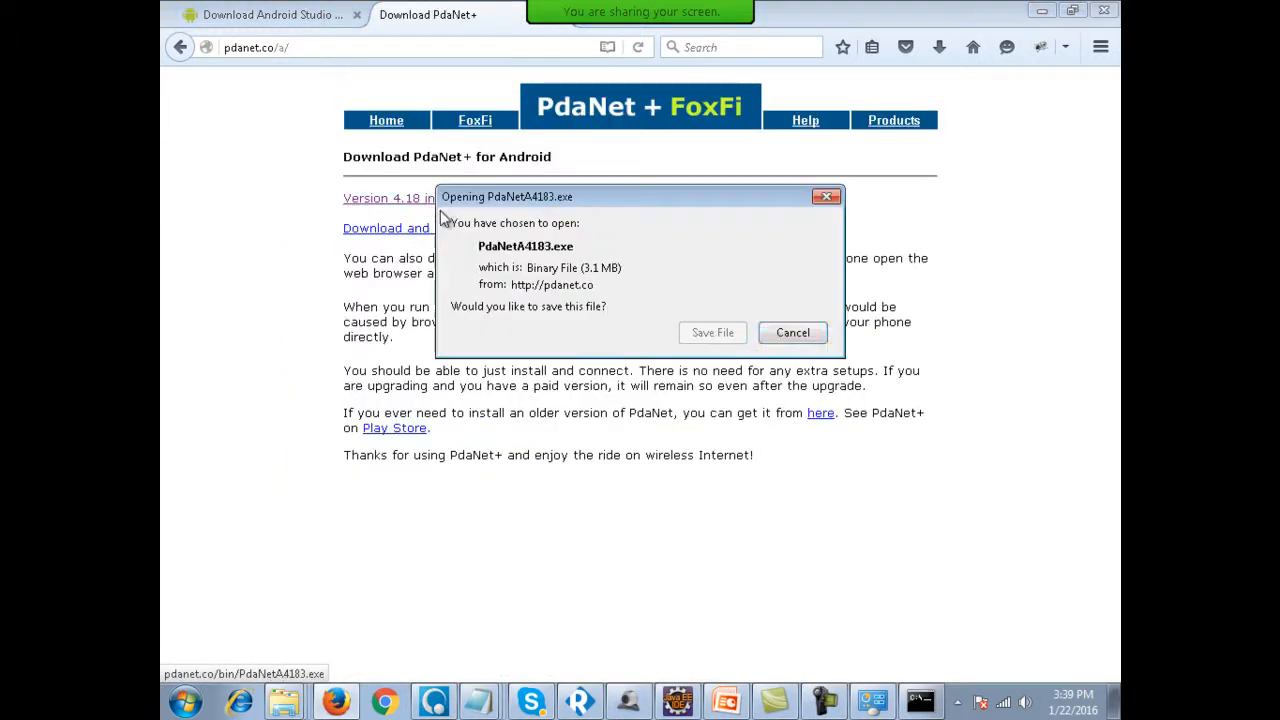
{"action": "left_click", "coordinate": [790, 333]}
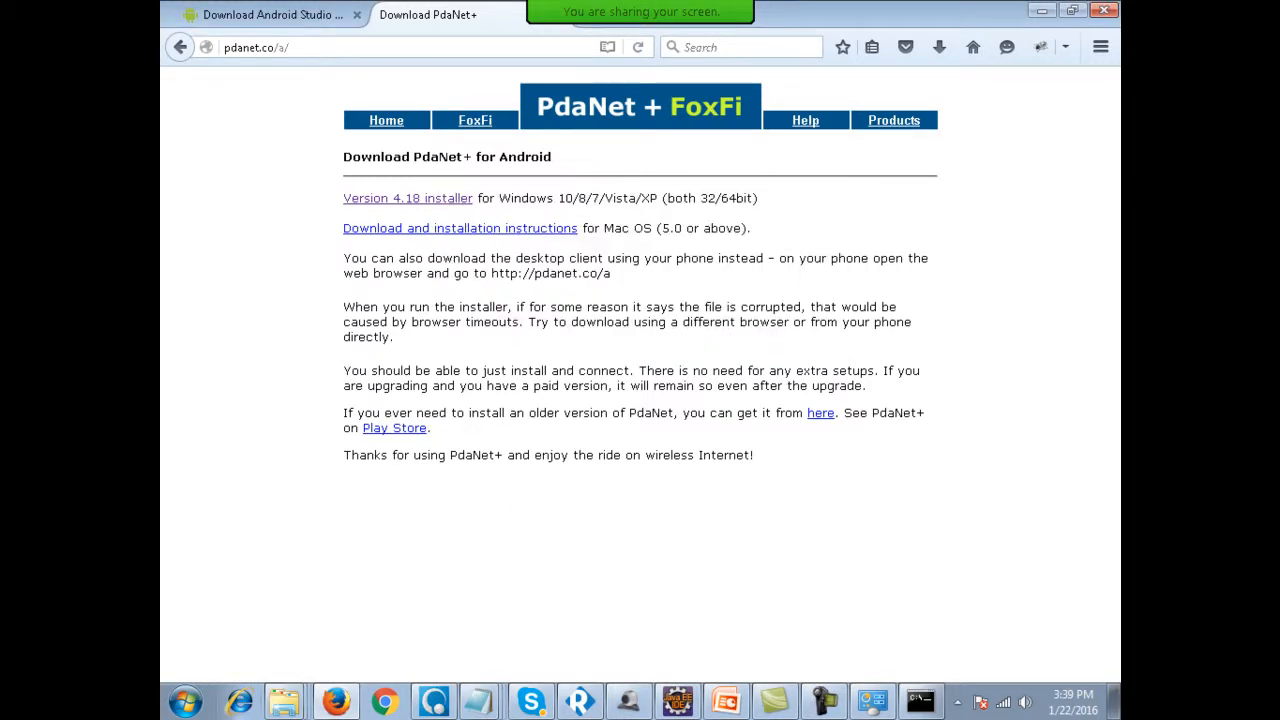
Switch to the Computer window in Windows Explorer, open the Downloads folder and launch the PdaNetA4183(1) installer.
{"action": "right_click", "coordinate": [281, 713]}
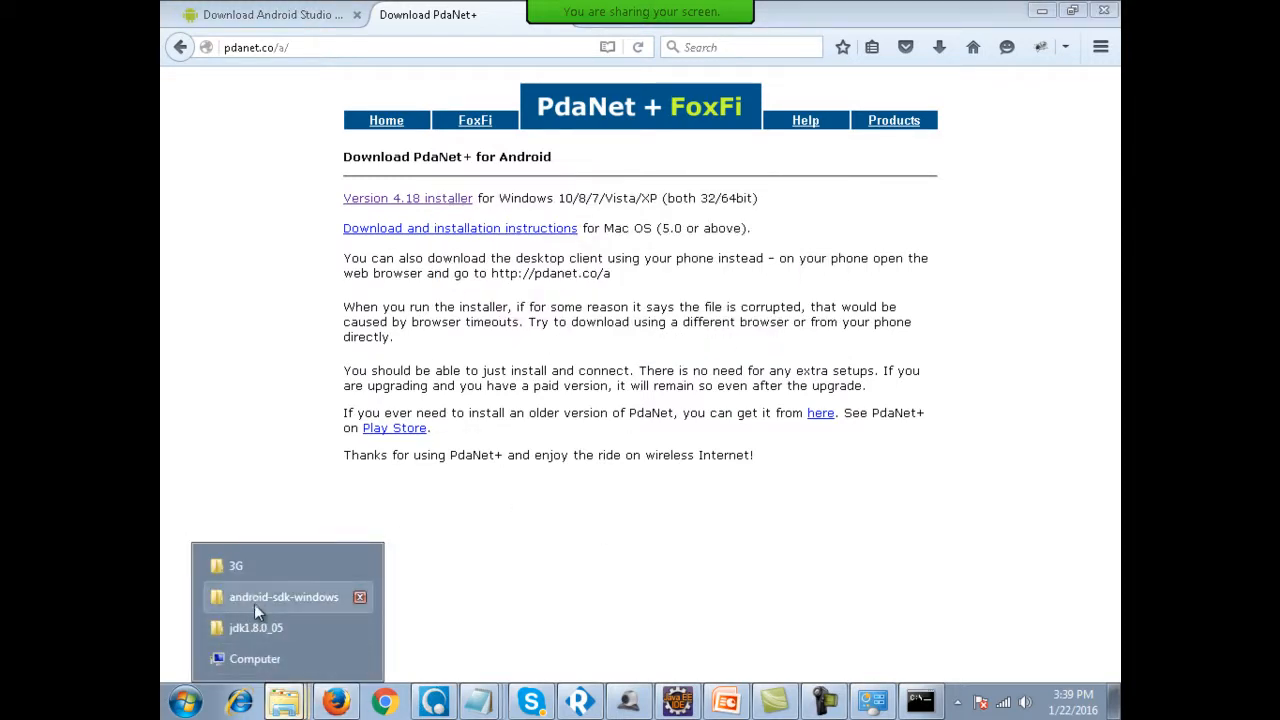
{"action": "left_click", "coordinate": [250, 659]}
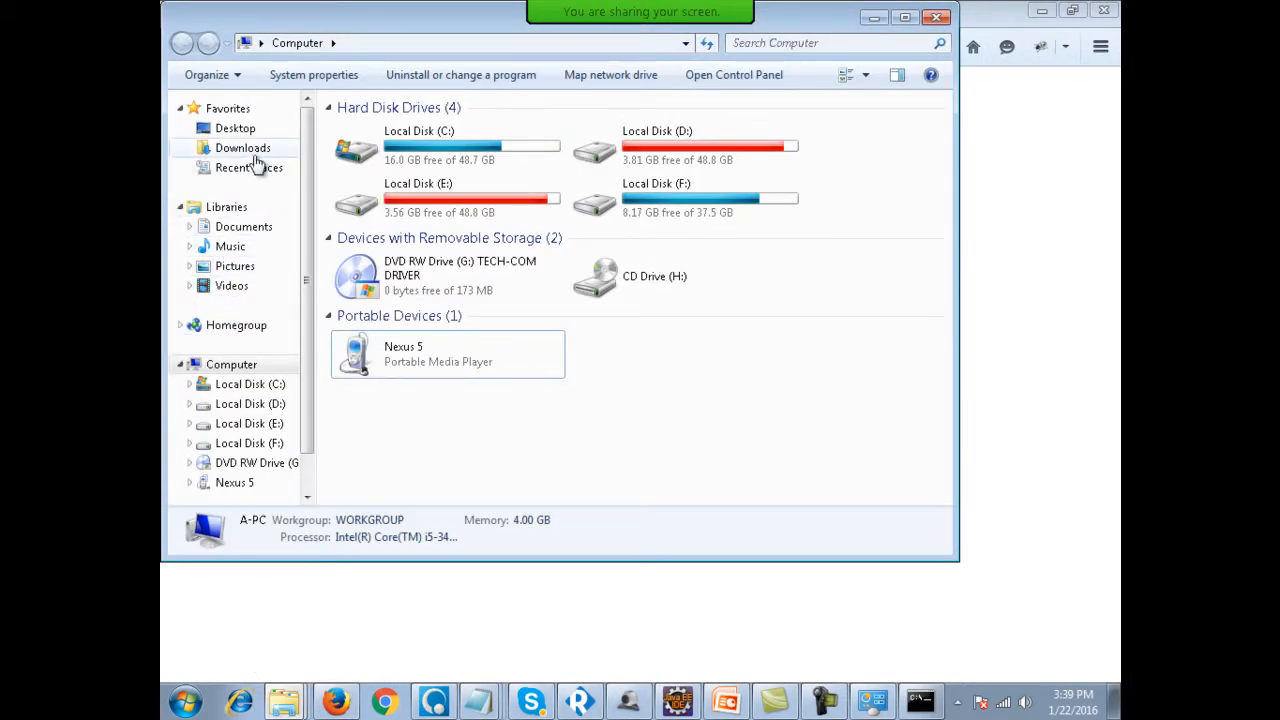
{"action": "left_click", "coordinate": [258, 150]}
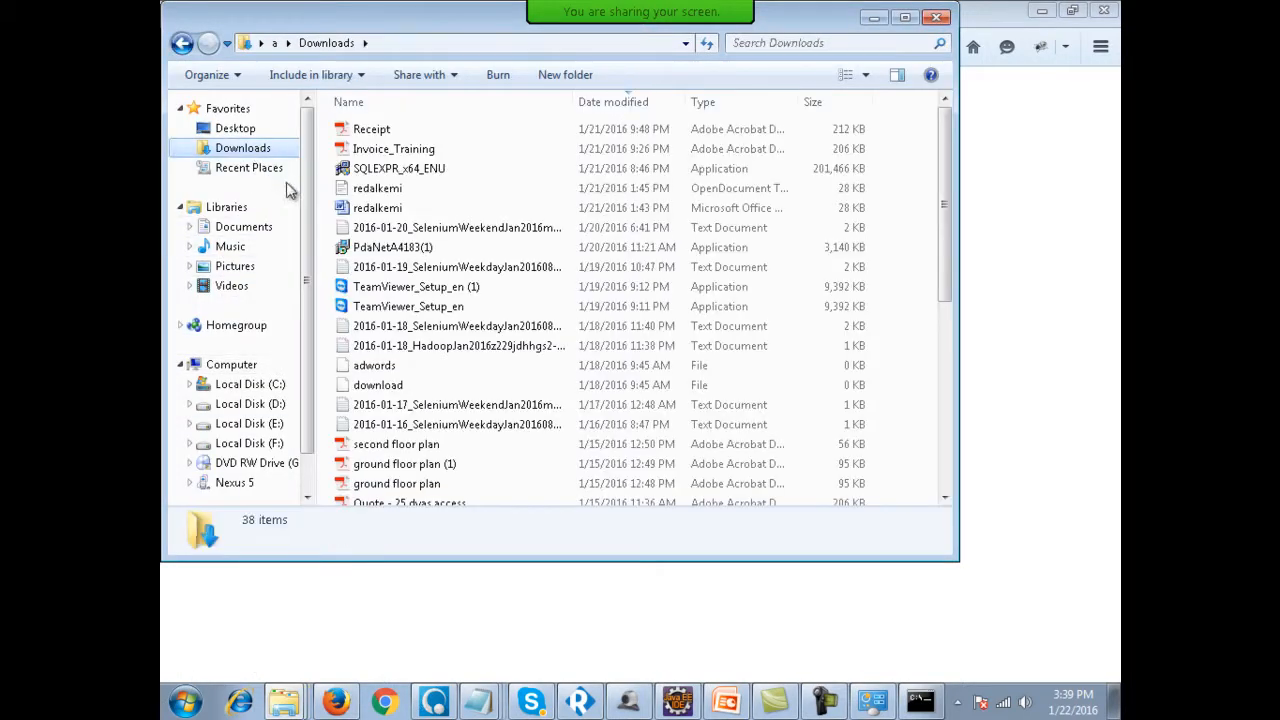
{"action": "left_click", "coordinate": [405, 250]}
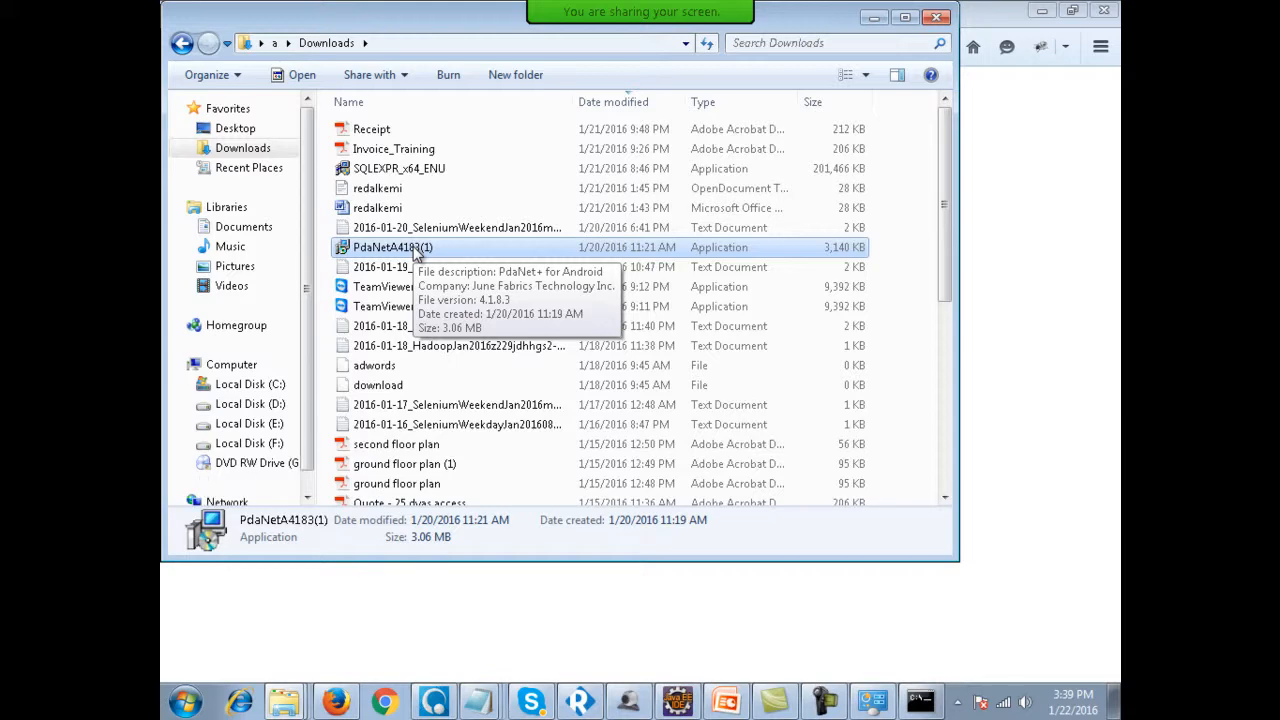
{"action": "double_click", "coordinate": [416, 250]}
{"action": "left_click", "coordinate": [692, 367]}
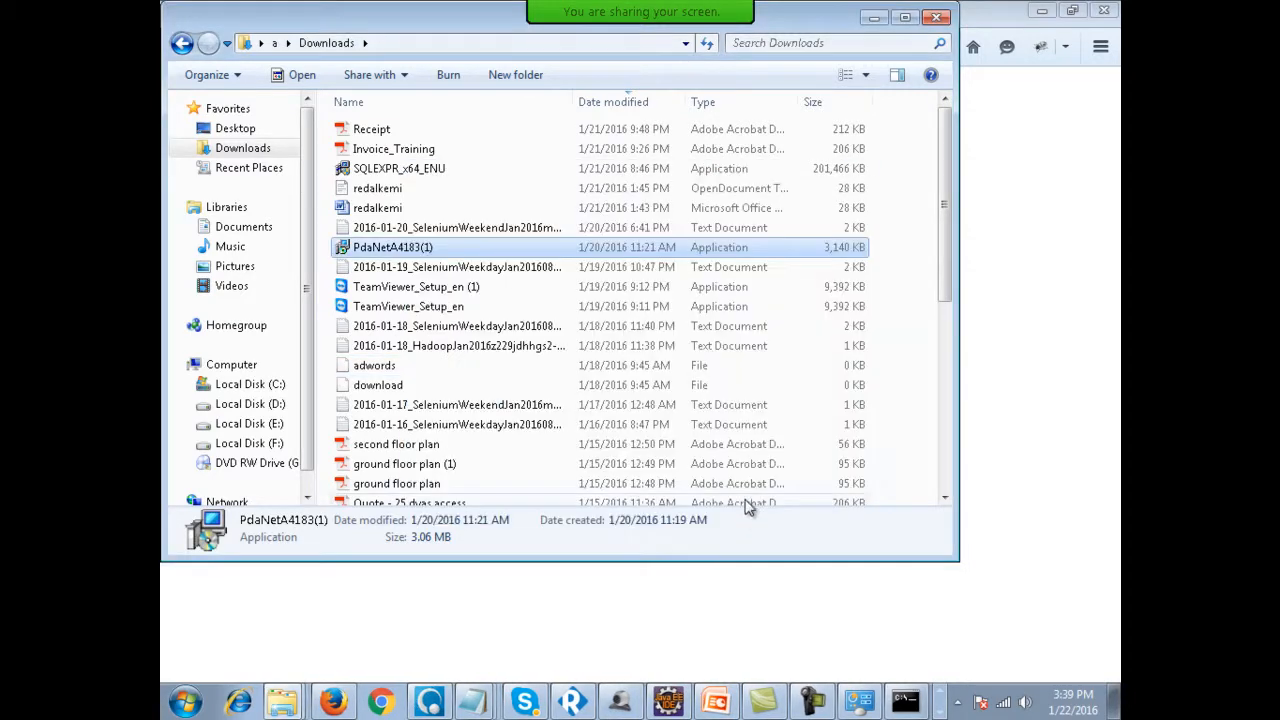
{"action": "left_click", "coordinate": [250, 700]}
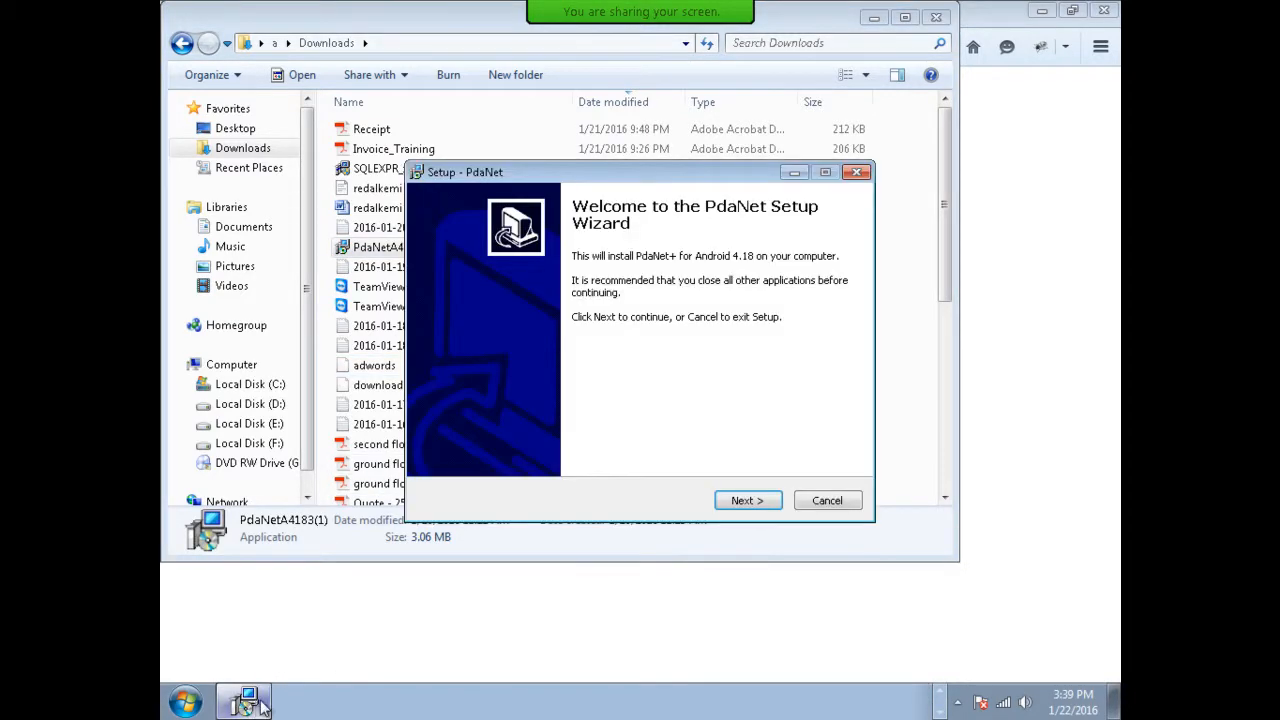
Accept the PdaNet licence agreement and start the installation with the default Start Menu folder "PdaNet for Android".
{"action": "left_click", "coordinate": [745, 500]}
{"action": "left_click", "coordinate": [536, 444]}
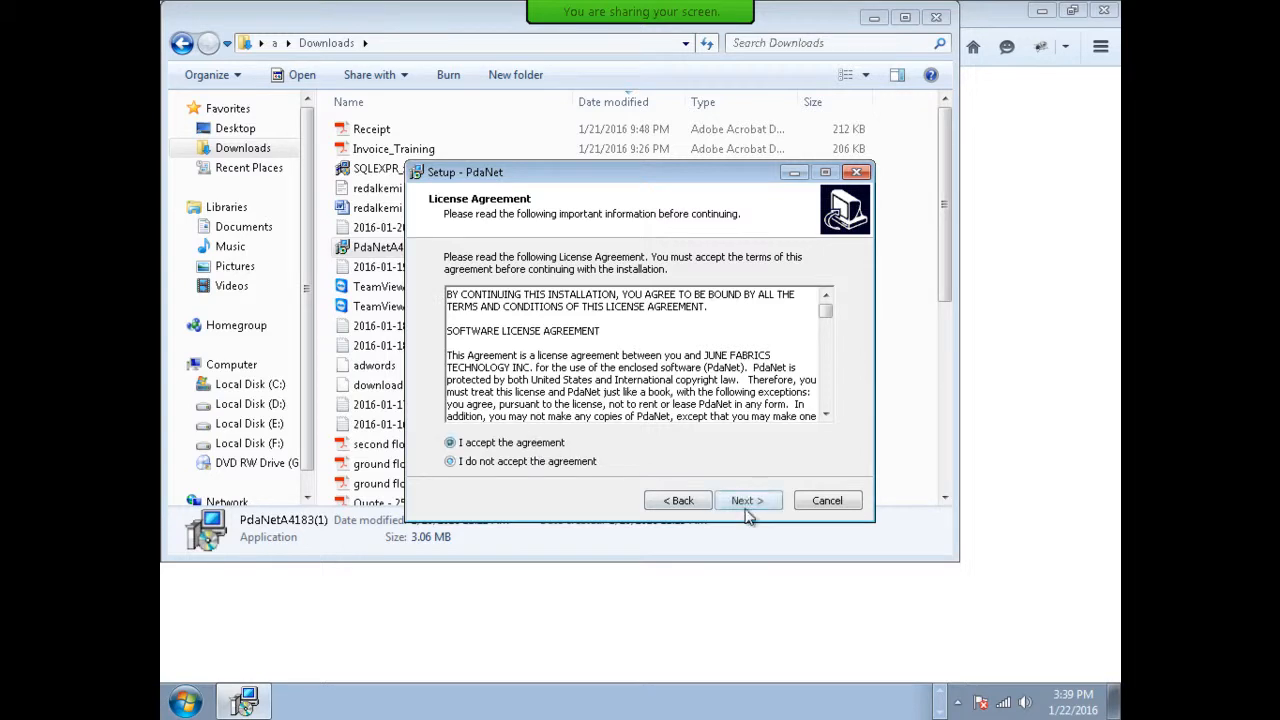
{"action": "left_click", "coordinate": [722, 506]}
{"action": "left_click", "coordinate": [730, 508]}
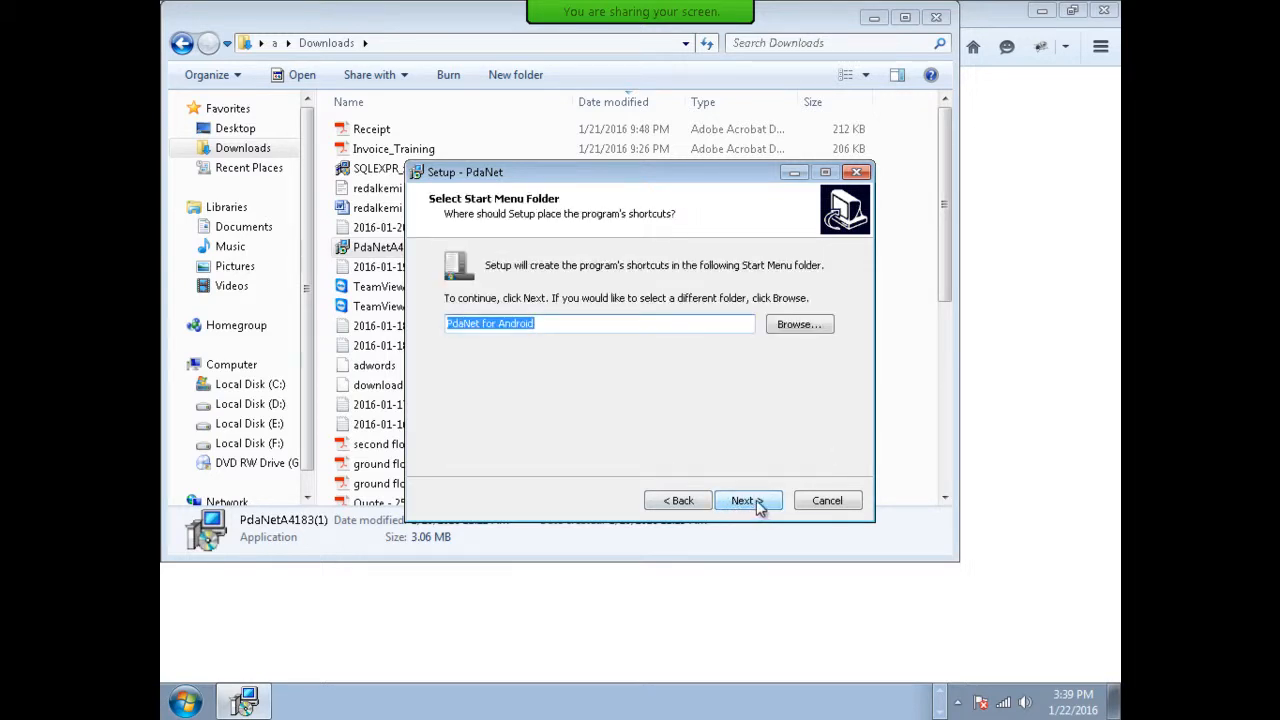
{"action": "left_click", "coordinate": [750, 508]}
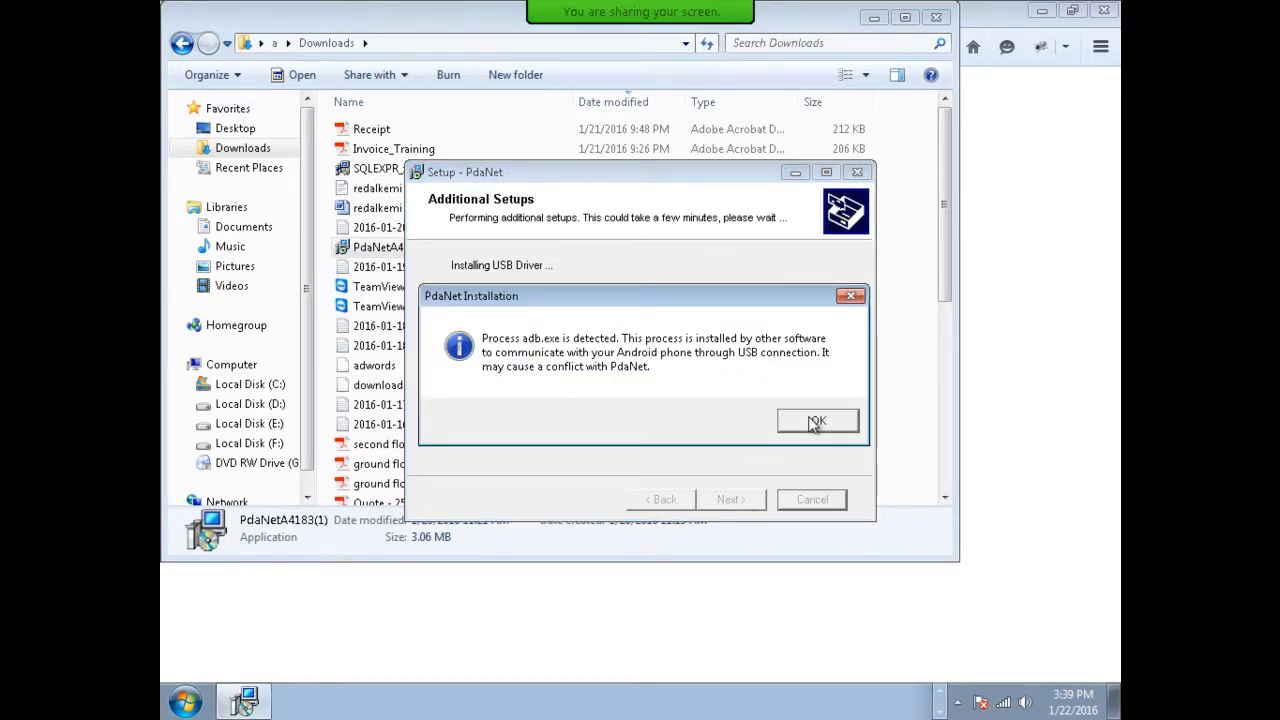
Dismiss the adb.exe notice and reinstall the Android USB driver for an LG phone, allowing the unverified driver software.
{"action": "left_click", "coordinate": [808, 423]}
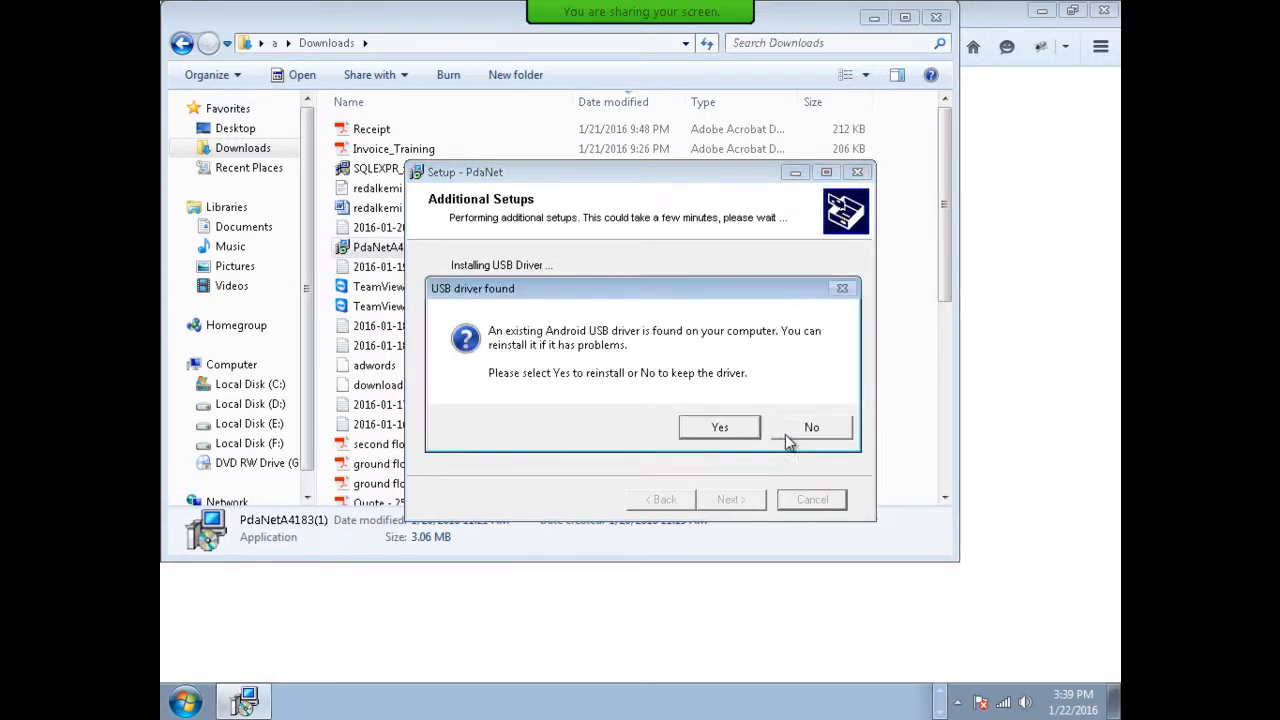
{"action": "left_click", "coordinate": [720, 427]}
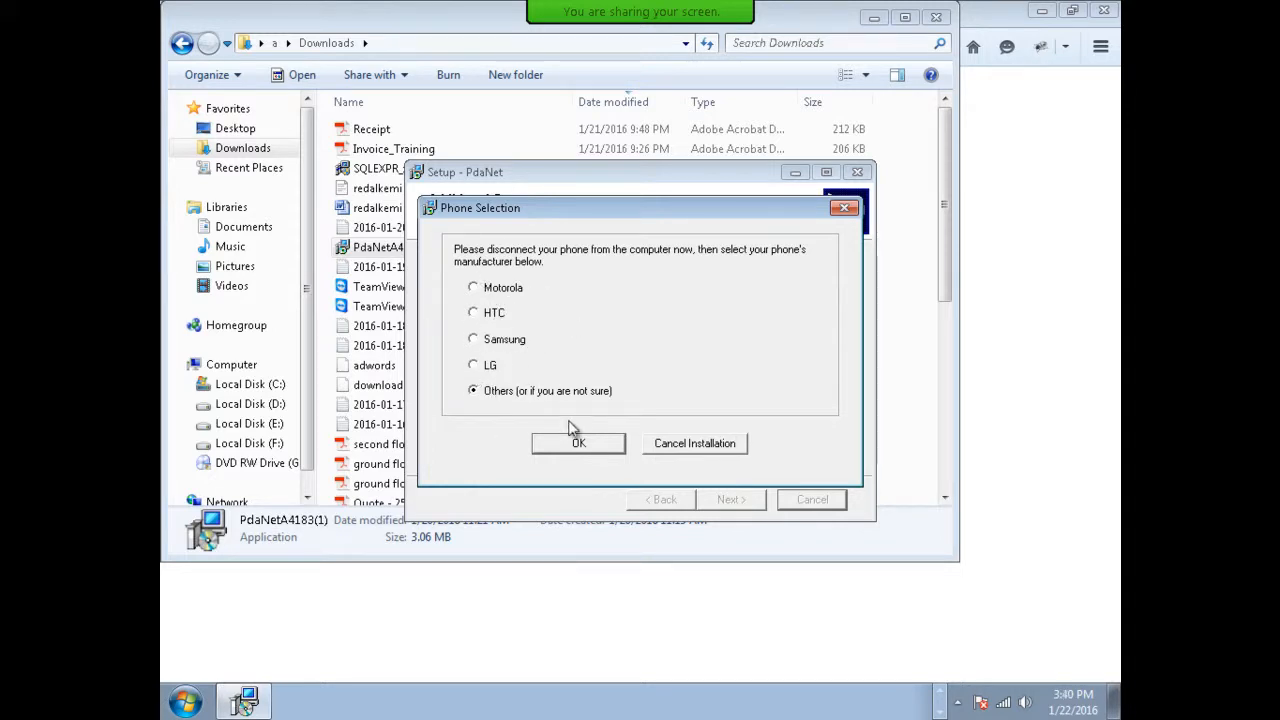
{"action": "left_click", "coordinate": [489, 366]}
{"action": "left_click", "coordinate": [579, 444]}
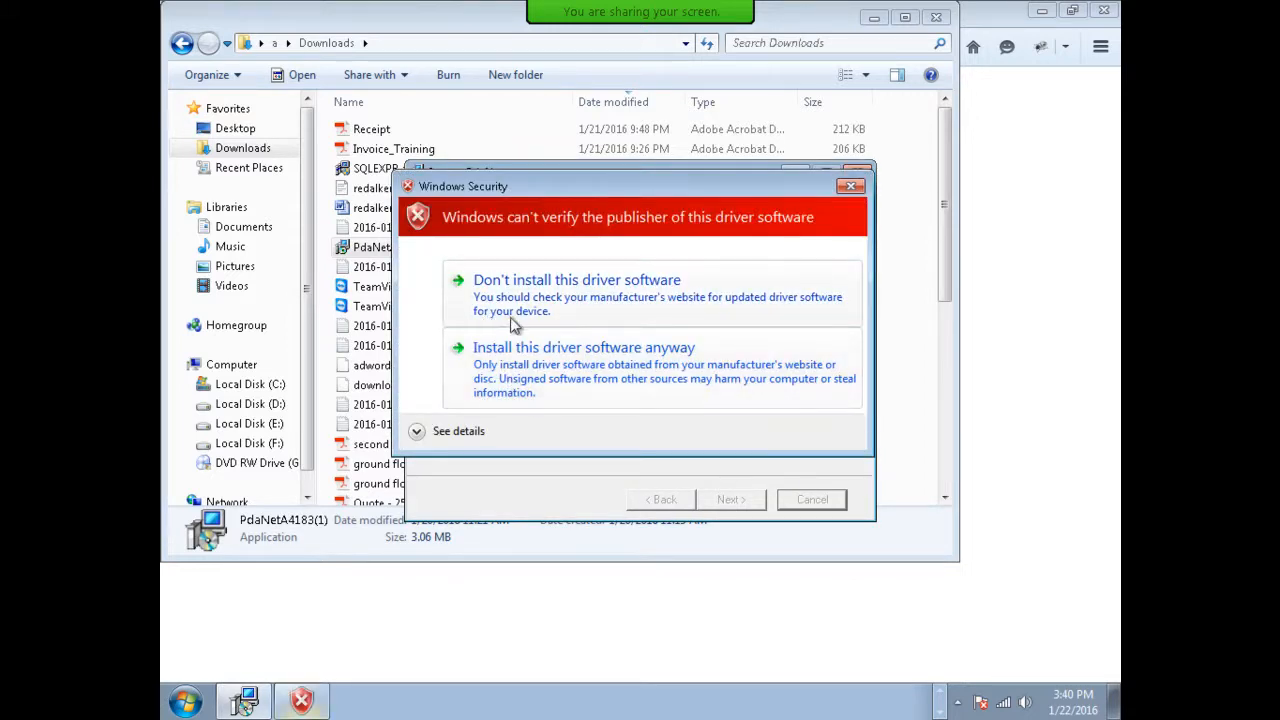
{"action": "left_click", "coordinate": [553, 368]}
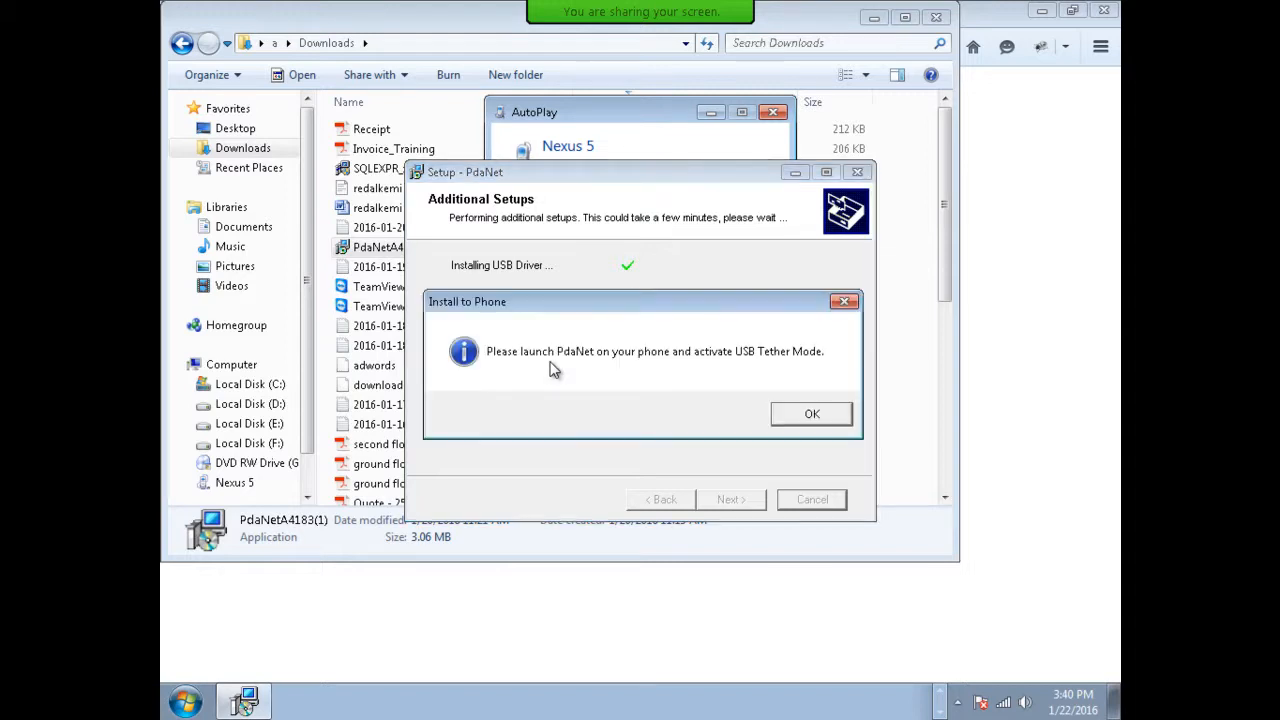
Confirm the Install to Phone prompts, finish PdaNet setup with USB mode connection enabled, and close the Nexus 5 AutoPlay window.
{"action": "left_click", "coordinate": [812, 414]}
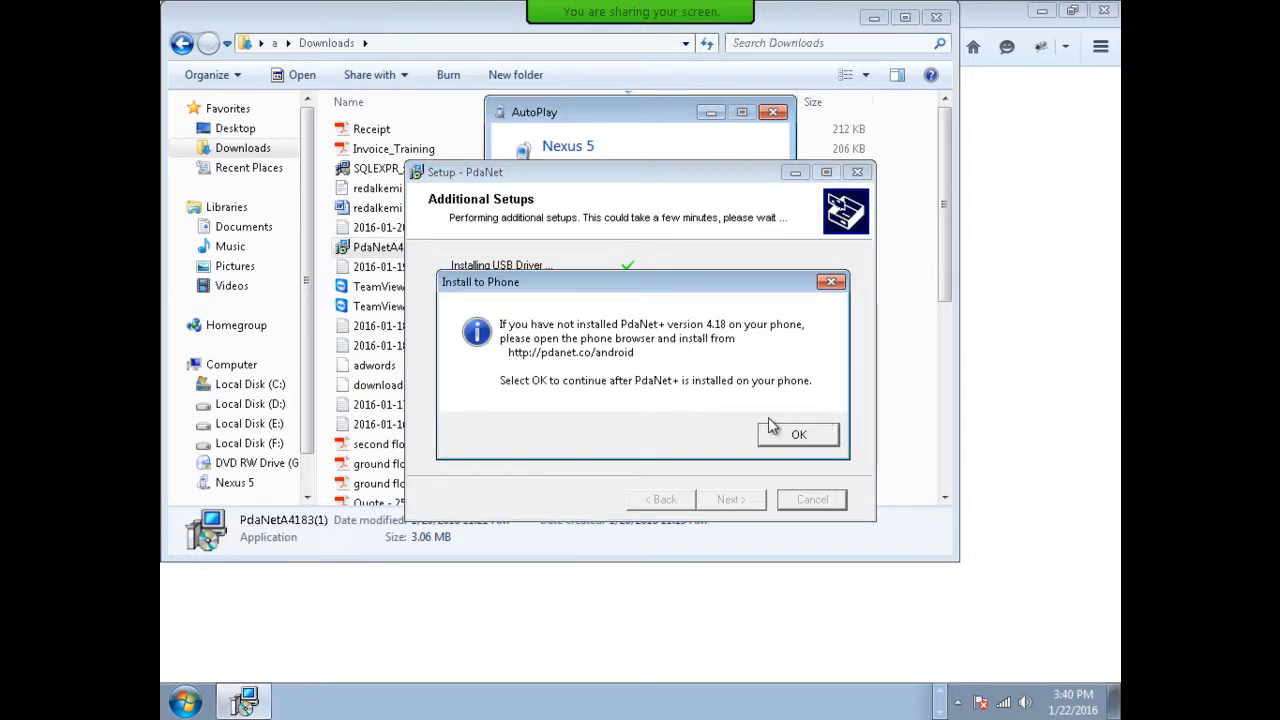
{"action": "left_click", "coordinate": [800, 437]}
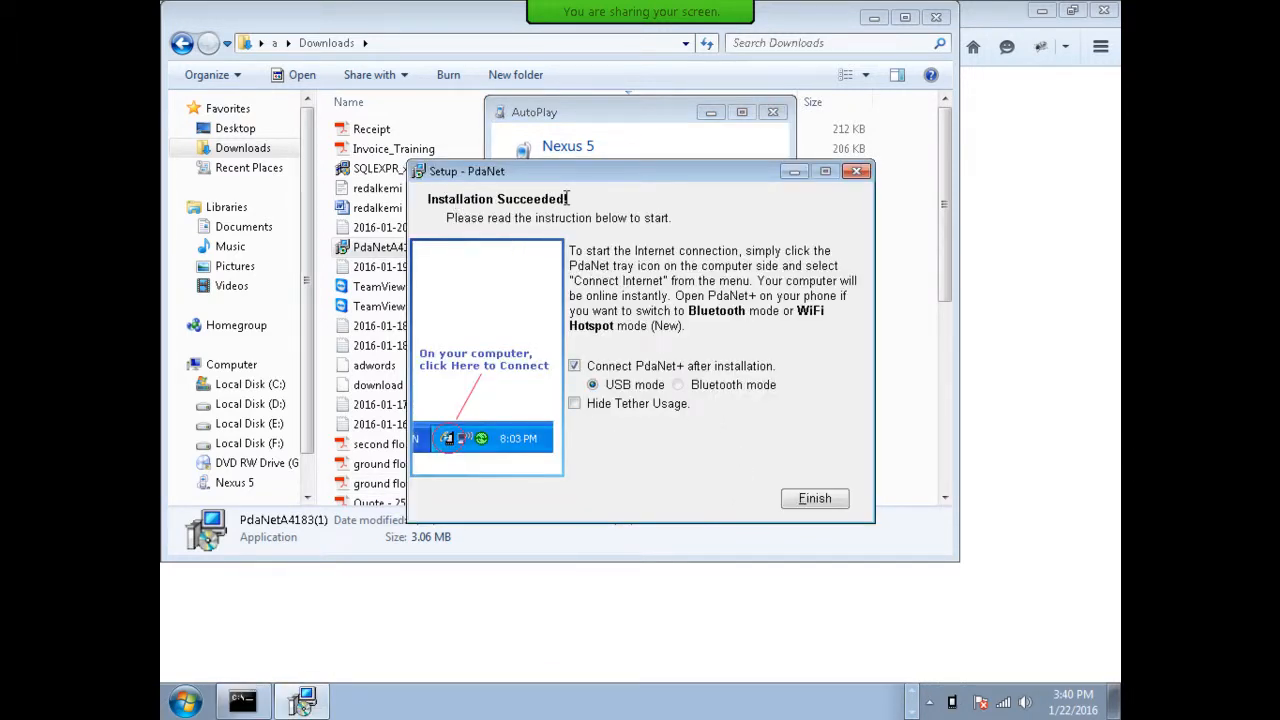
{"action": "left_click", "coordinate": [816, 501]}
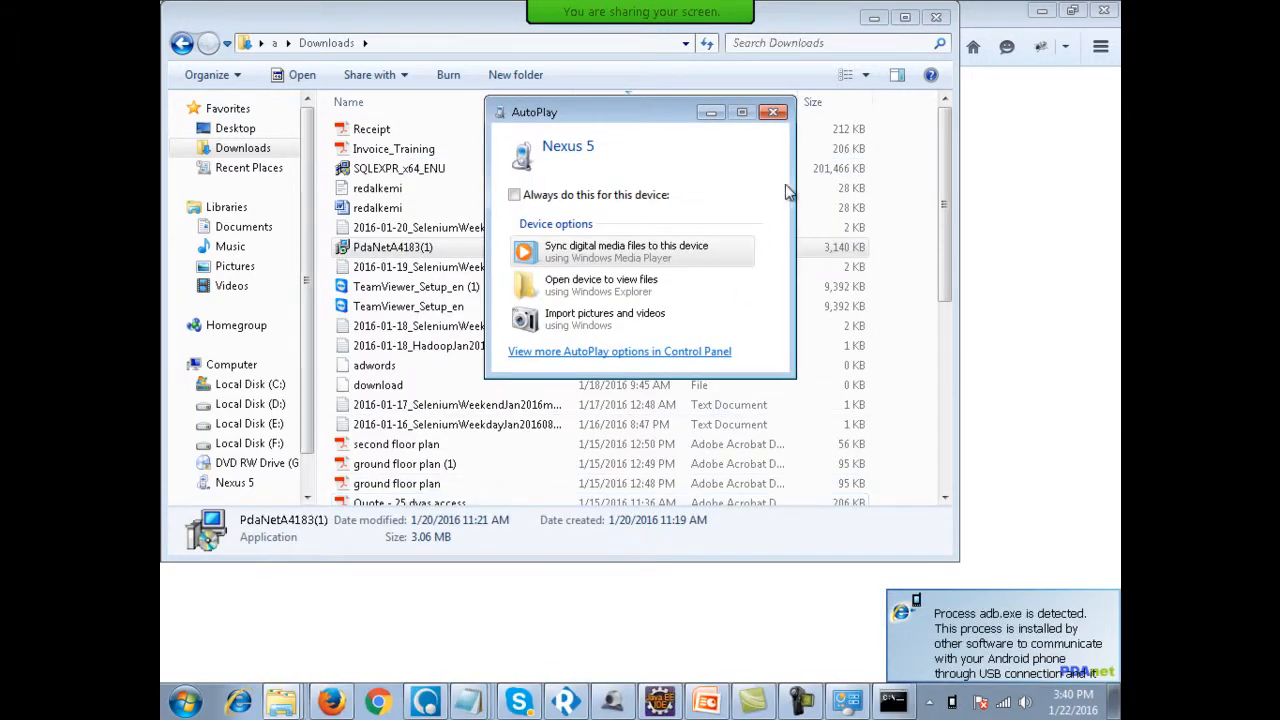
{"action": "left_click", "coordinate": [772, 108]}
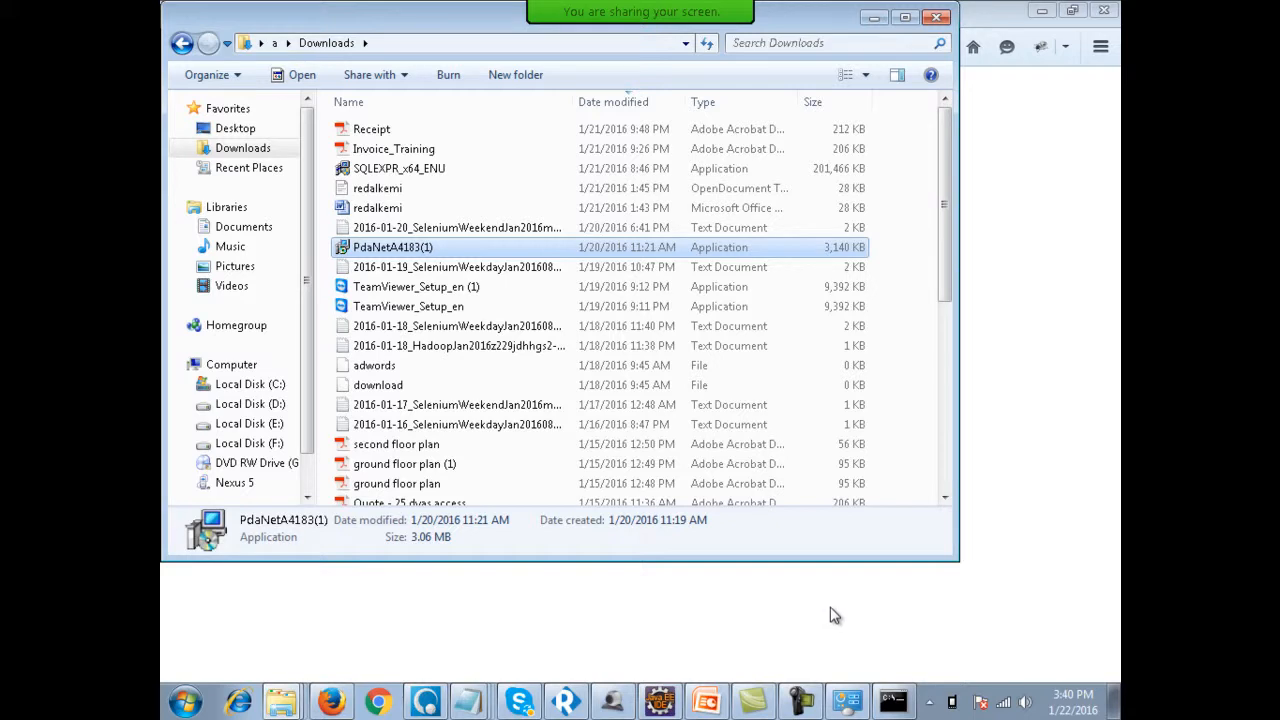
View the phone's USB debugging setting in the camera feed, and examine the connected device in Eclipse's DDMS perspective.
{"action": "left_click", "coordinate": [608, 704]}
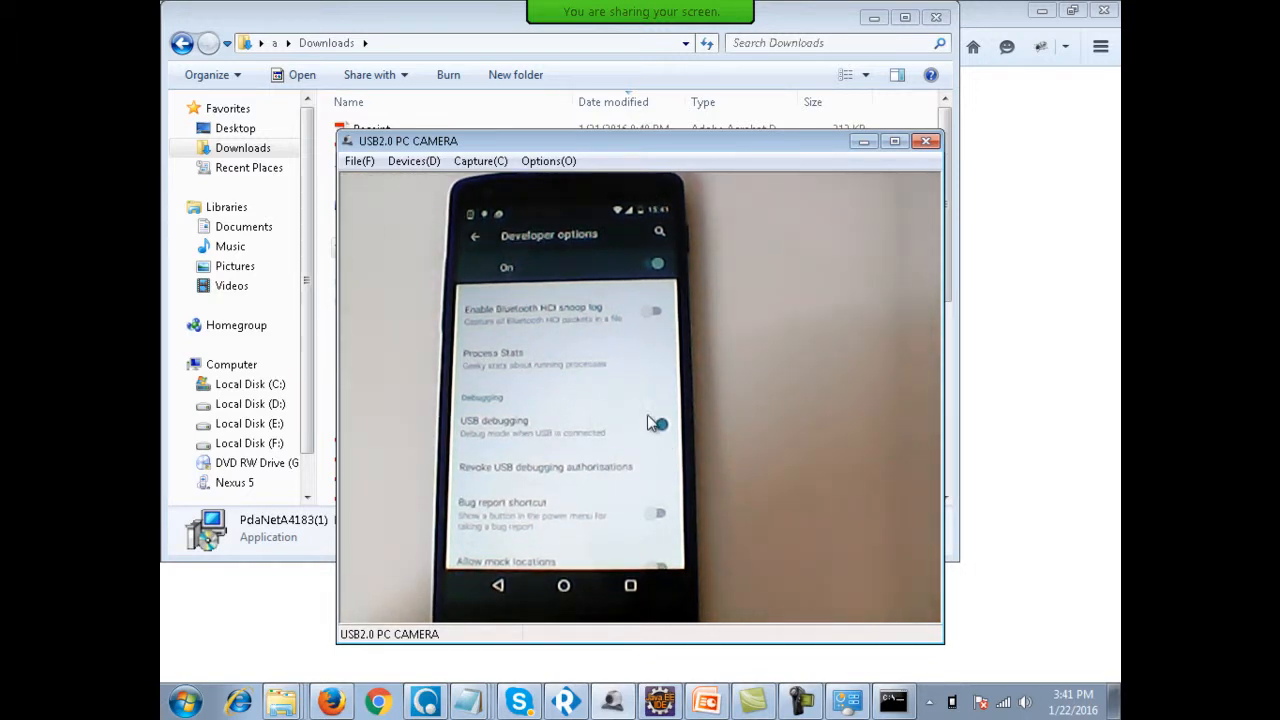
{"action": "left_click", "coordinate": [660, 660]}
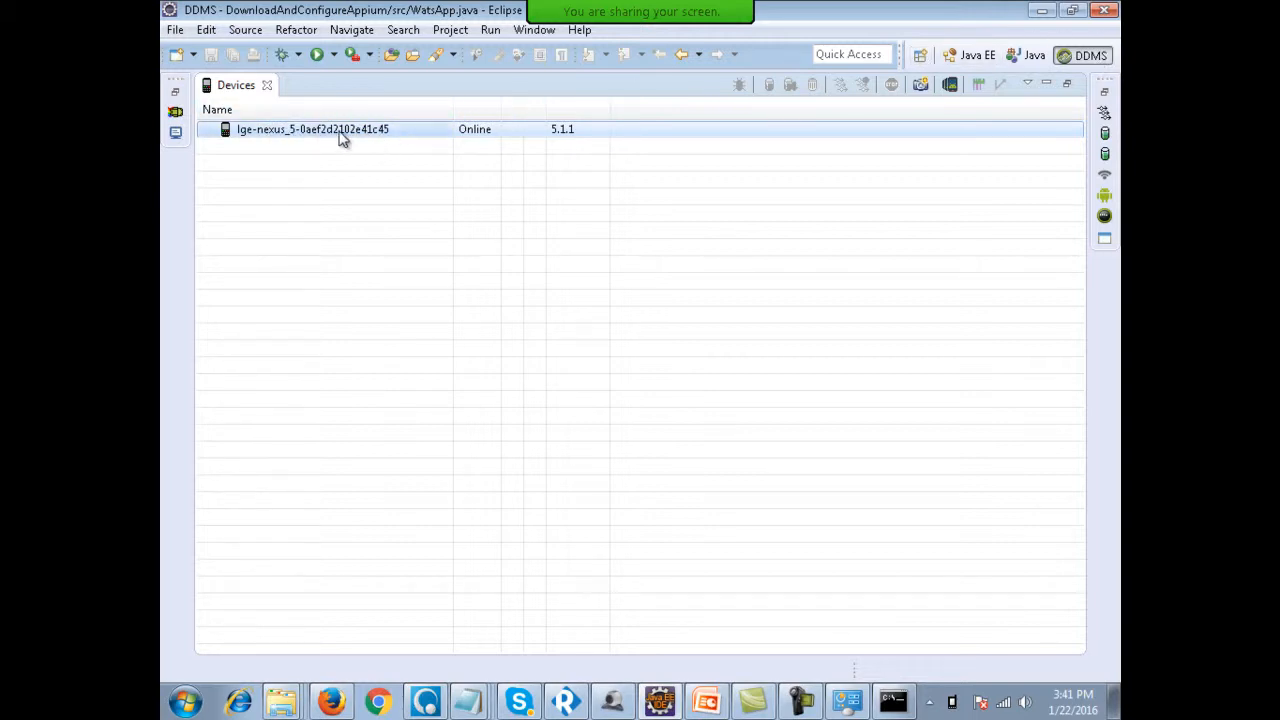
{"action": "left_click", "coordinate": [920, 56]}
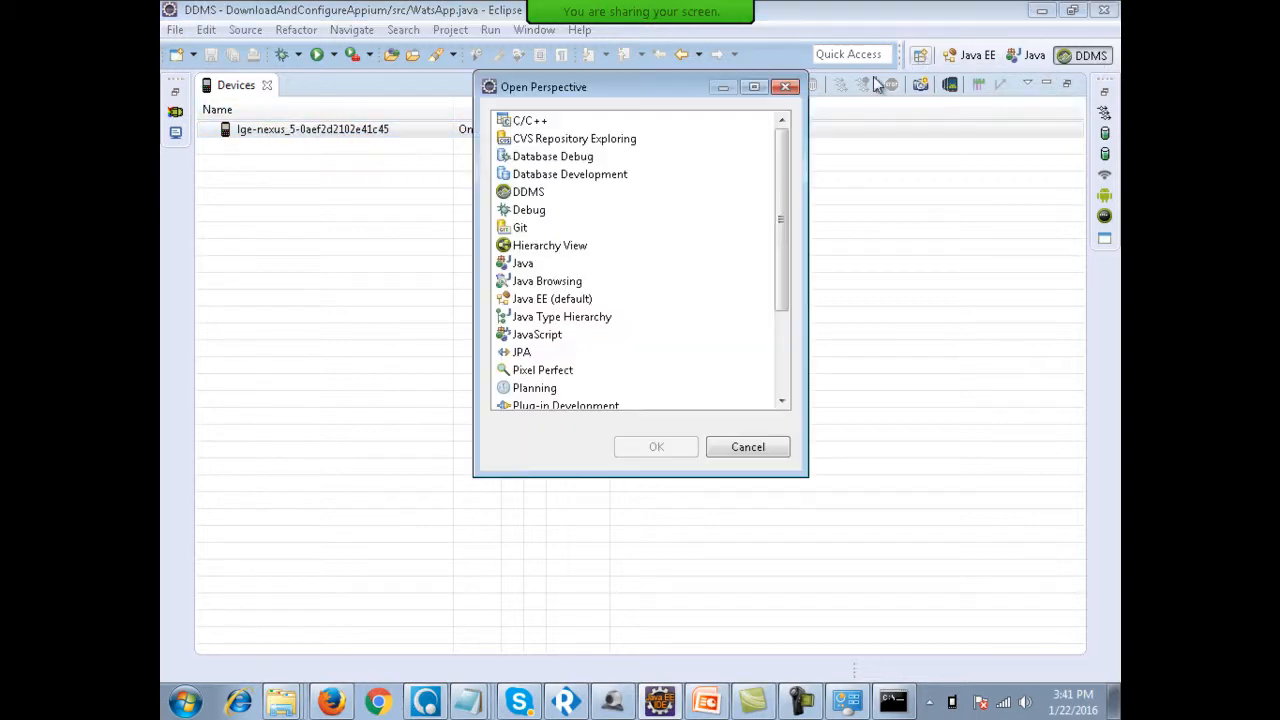
{"action": "double_click", "coordinate": [533, 192]}
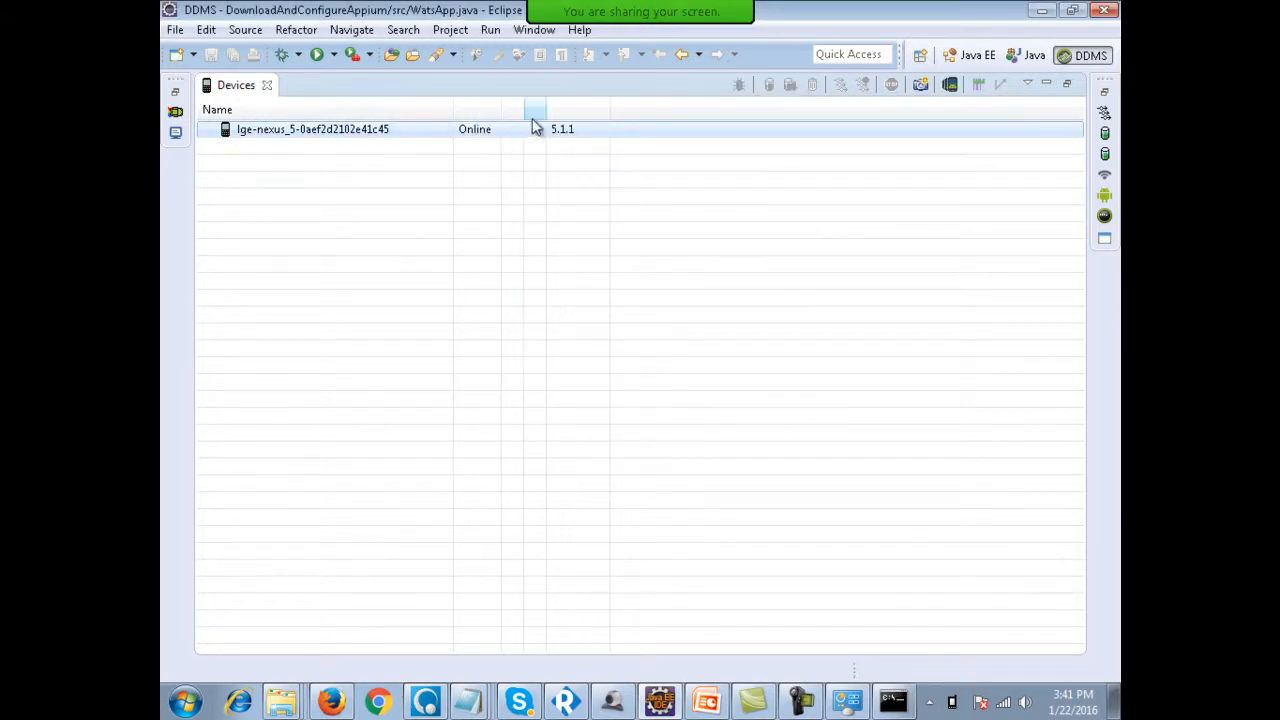
{"action": "left_click_drag", "start_coordinate": [500, 109], "coordinate": [523, 109]}
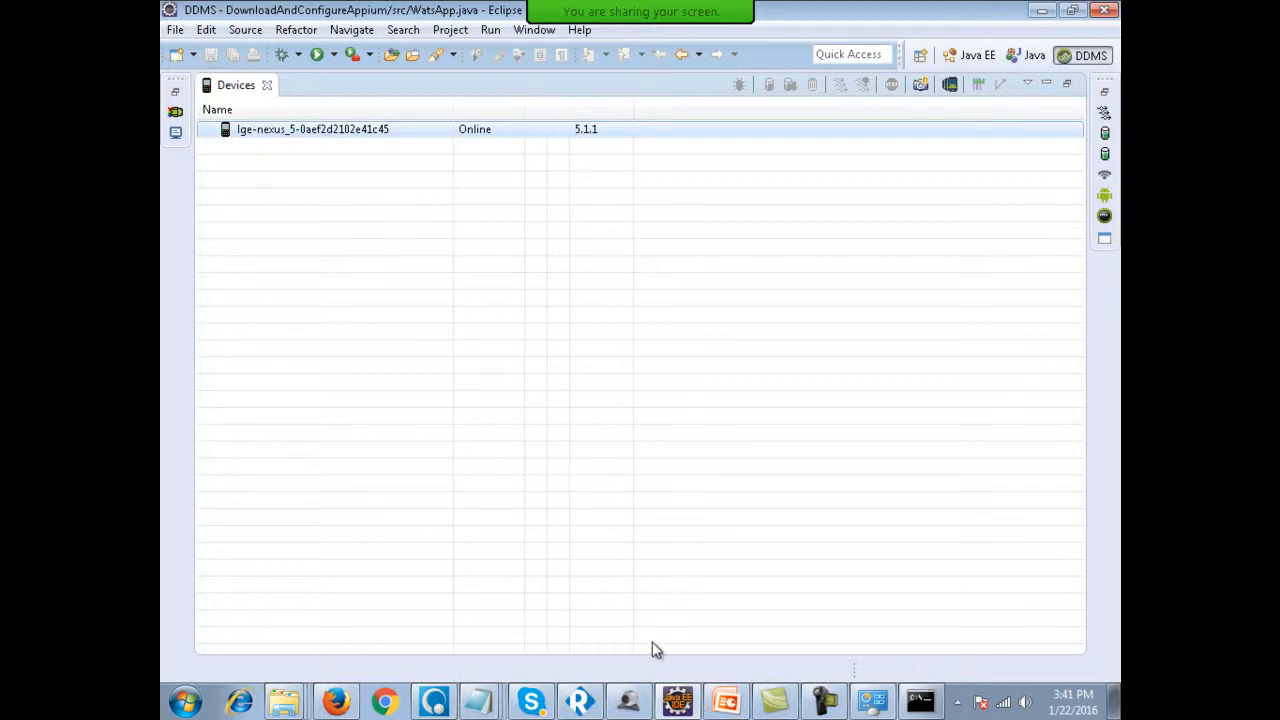
Switch to the PowerPoint agenda and highlight "between Api level and Android version" in the third bullet.
{"action": "left_click", "coordinate": [726, 701]}
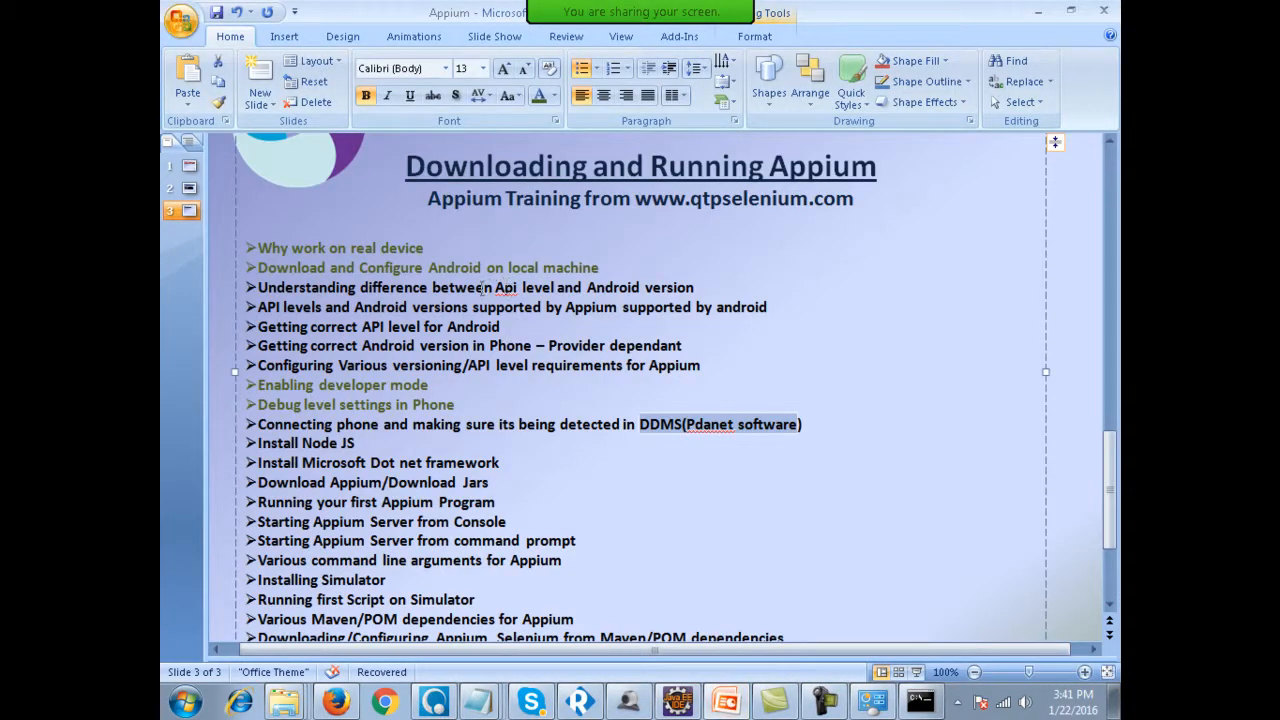
{"action": "double_click", "coordinate": [484, 288]}
{"action": "left_click", "coordinate": [712, 291], "text": "shift"}
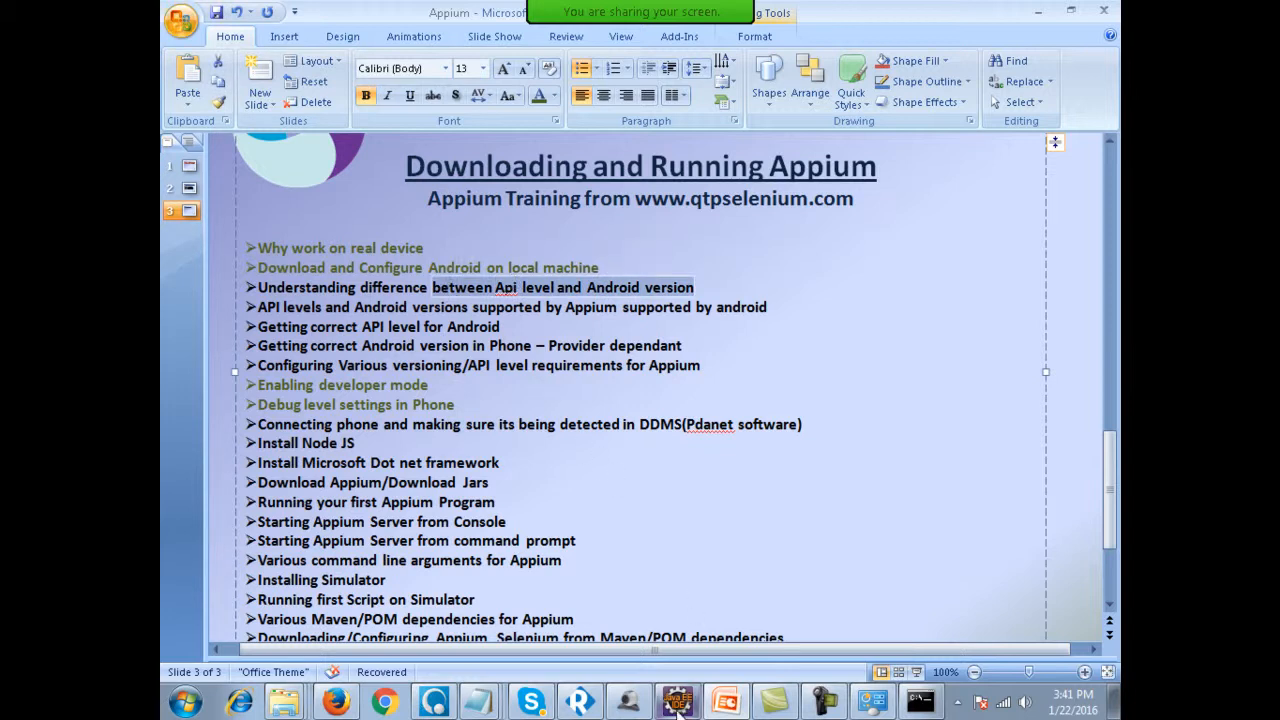
Launch the Android SDK Manager from the command prompt with the command android.
{"action": "left_click", "coordinate": [920, 701]}
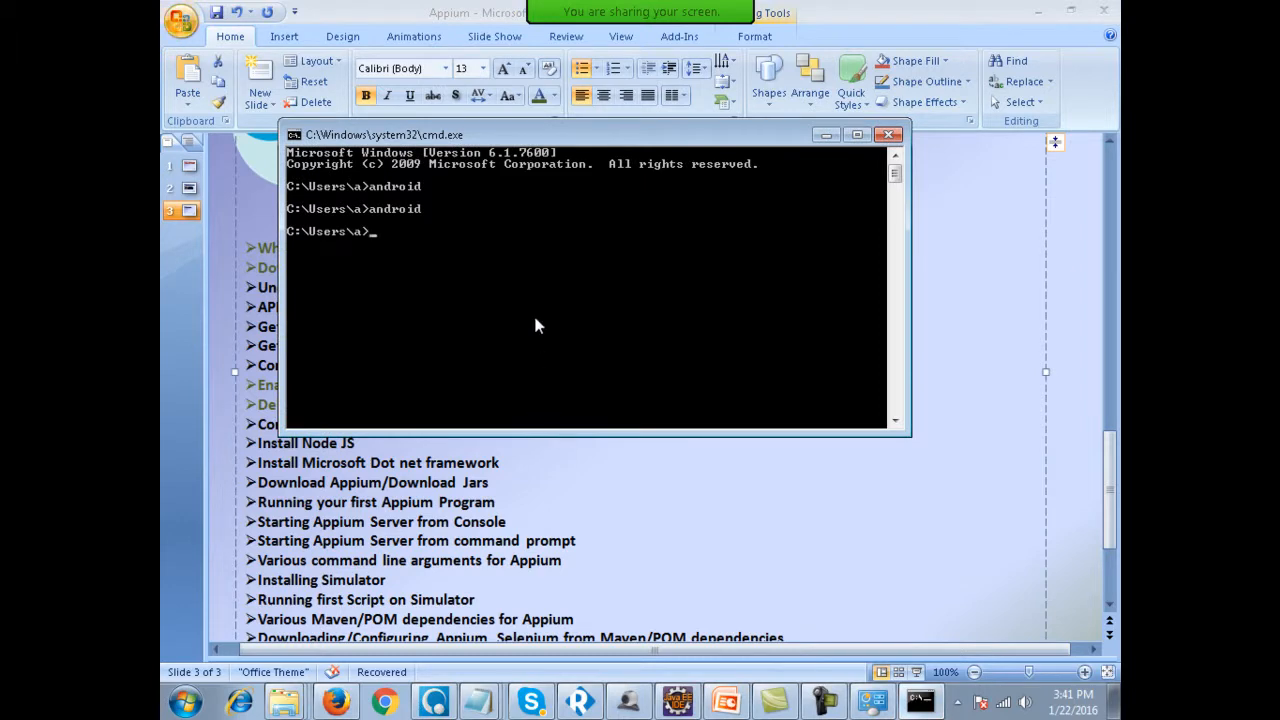
{"action": "type", "text": "android"}
{"action": "key", "text": "Return"}
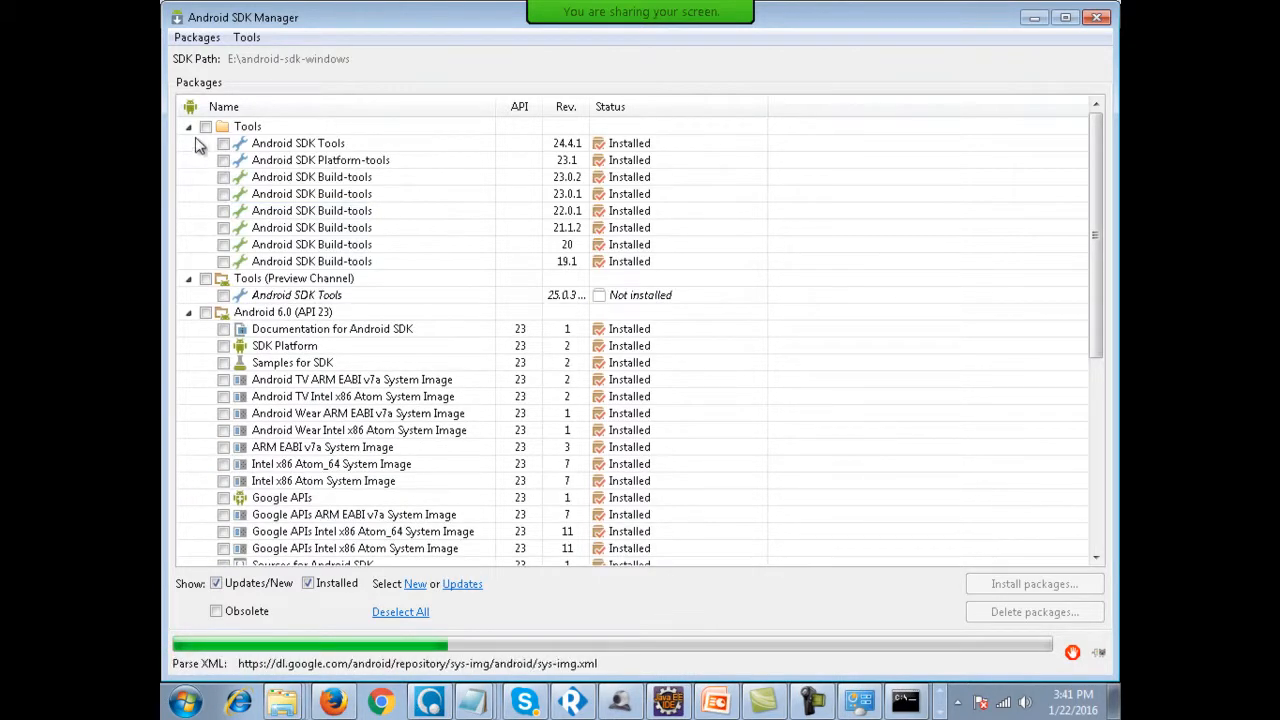
Collapse the Tools, Android 6.0 (API 23), Android 5.1.1 (API 22) and Extras groups in the package list.
{"action": "left_click", "coordinate": [188, 127]}
{"action": "left_click", "coordinate": [188, 177]}
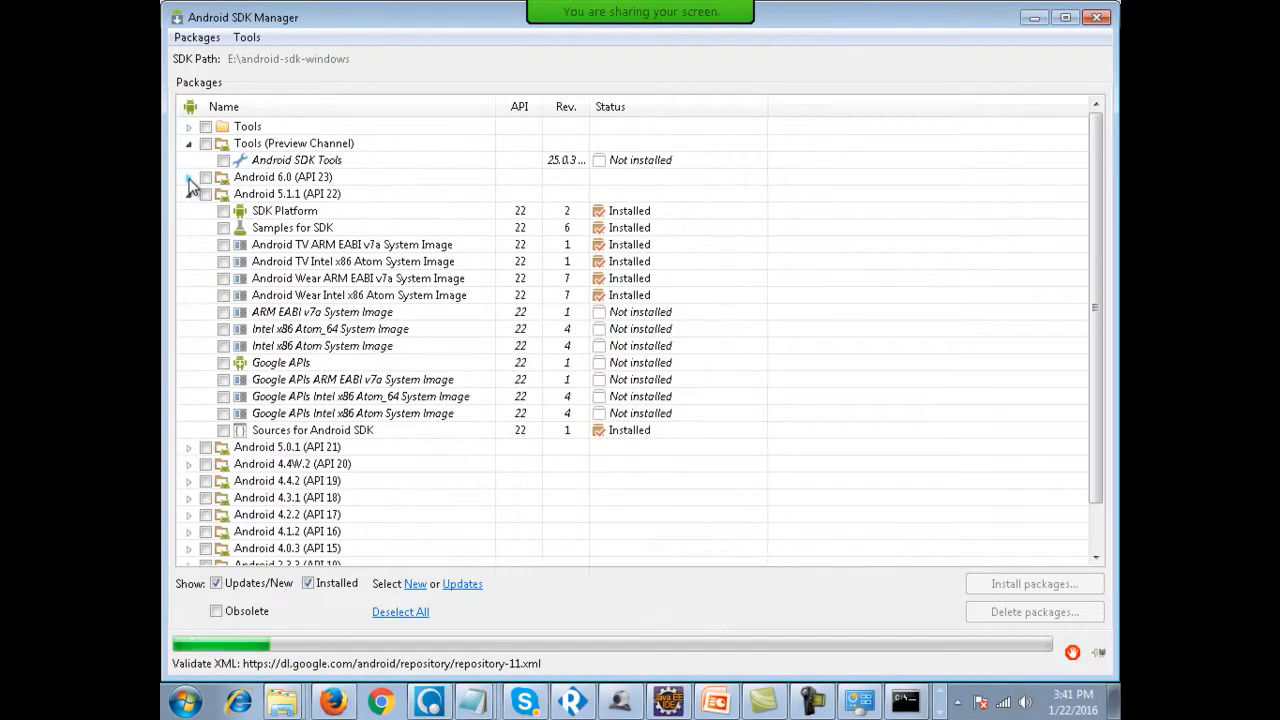
{"action": "left_click", "coordinate": [188, 194]}
{"action": "left_click", "coordinate": [281, 196]}
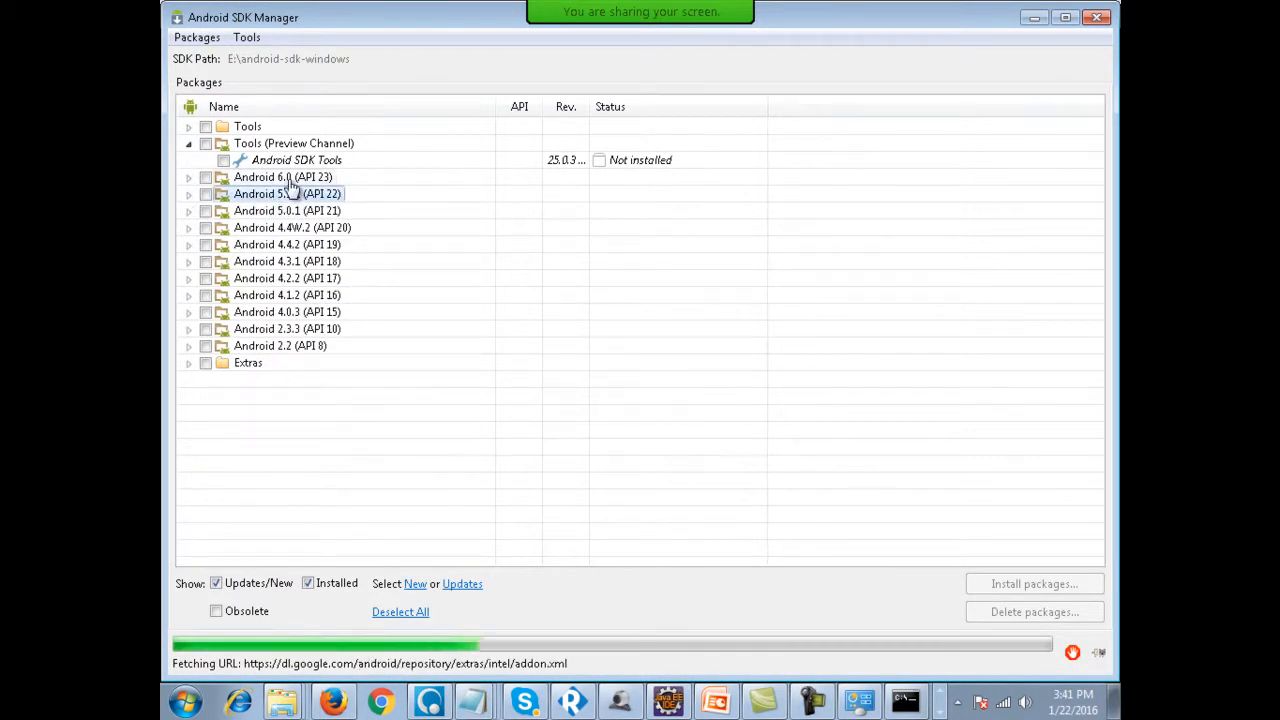
{"action": "left_click", "coordinate": [289, 349]}
{"action": "left_click", "coordinate": [189, 126]}
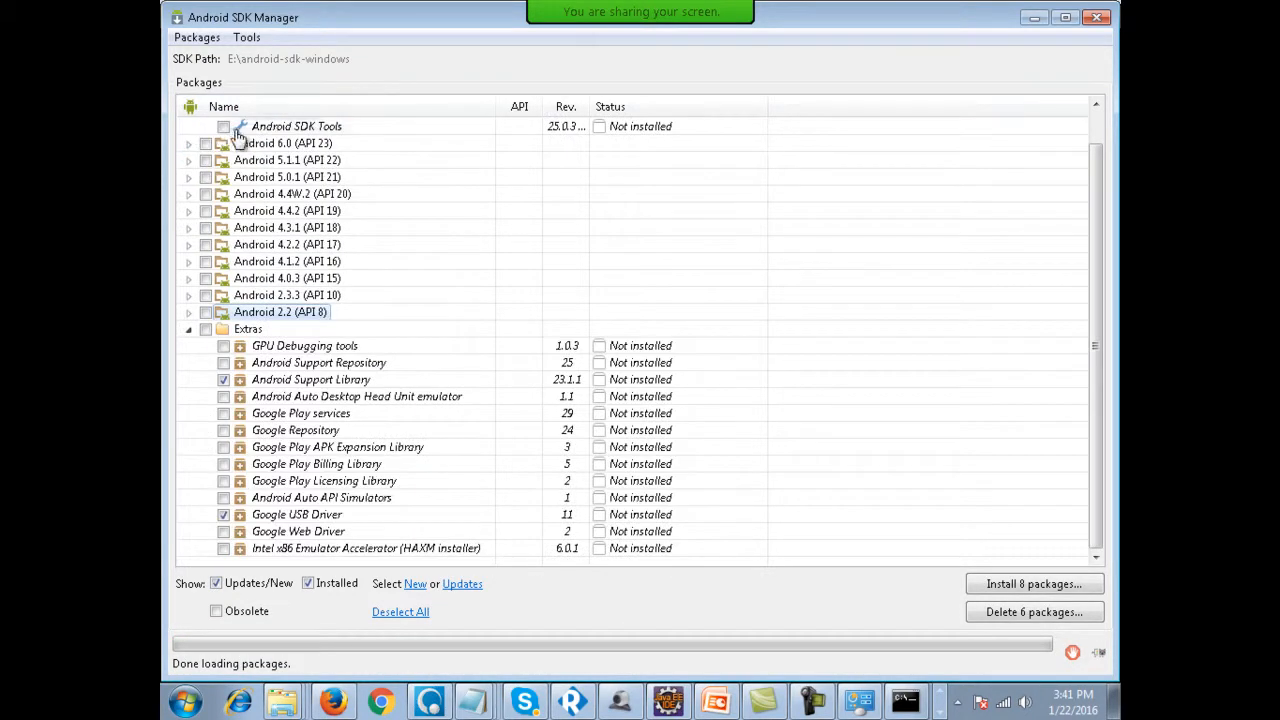
{"action": "left_click", "coordinate": [189, 329]}
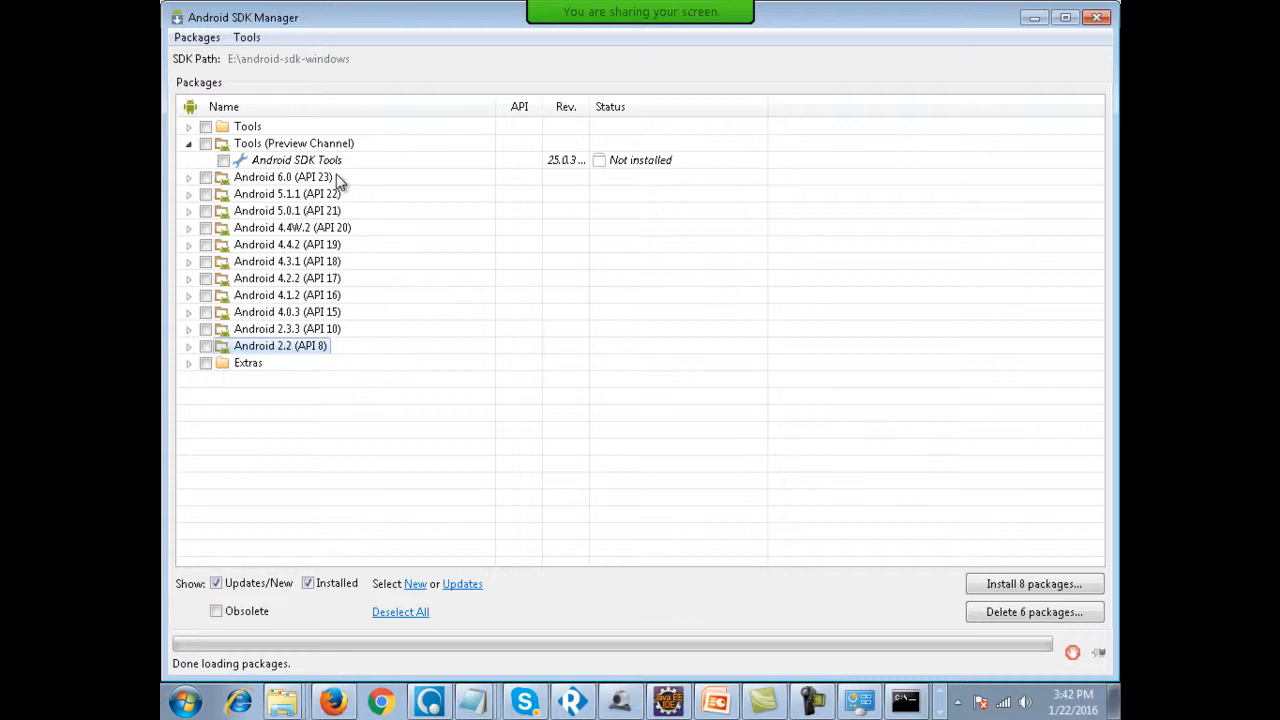
Highlight the Android 4.4.2 (API 19) package group and view the phone in the camera feed for comparison.
{"action": "left_click", "coordinate": [315, 246]}
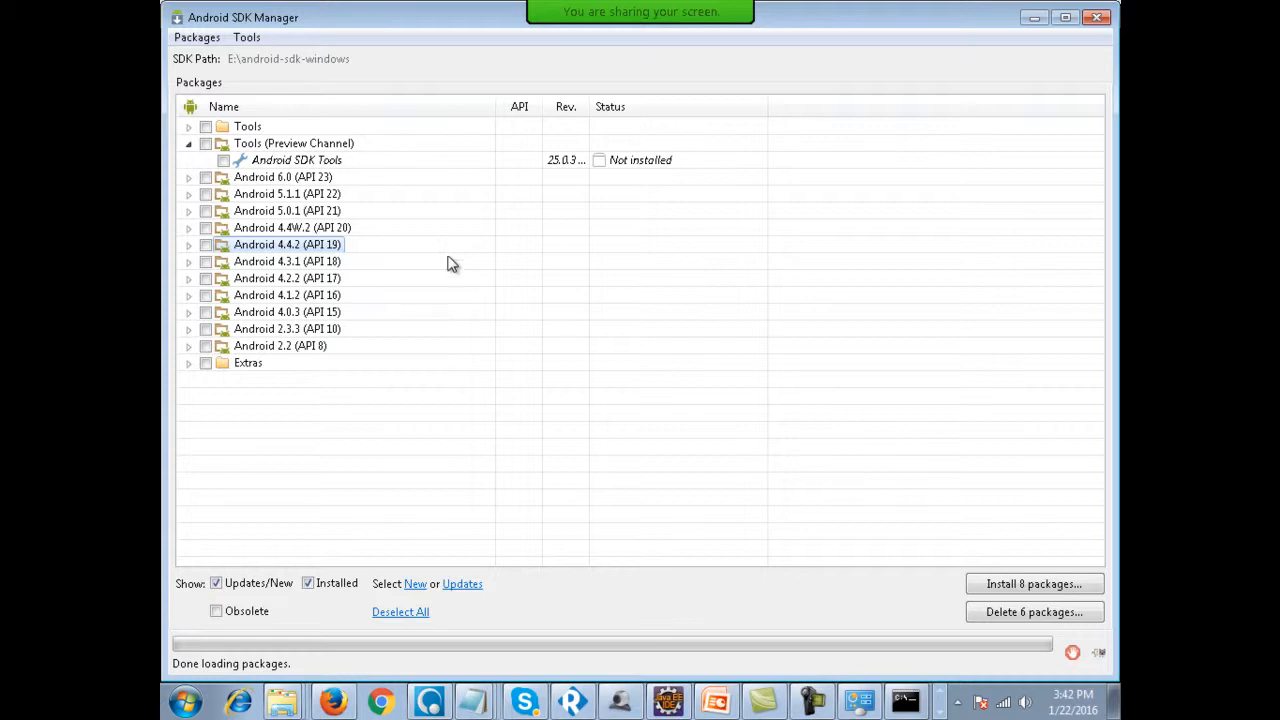
{"action": "left_click", "coordinate": [622, 703]}
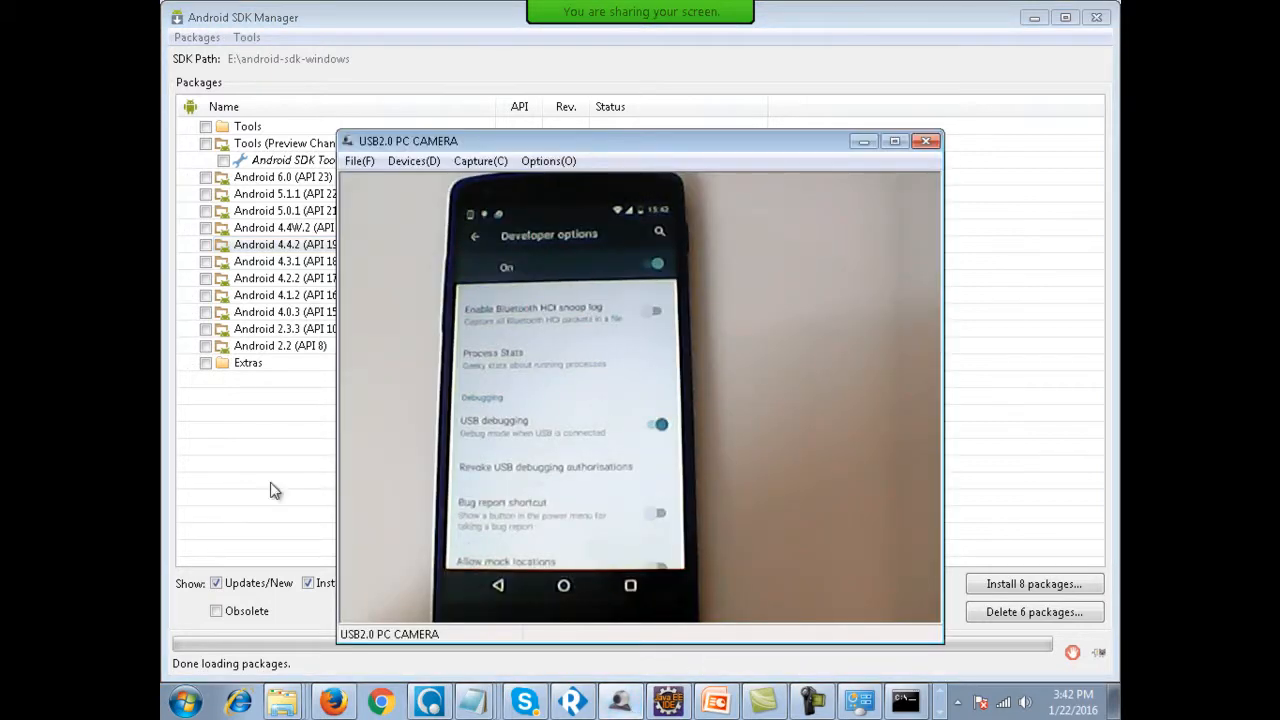
{"action": "left_click", "coordinate": [271, 248]}
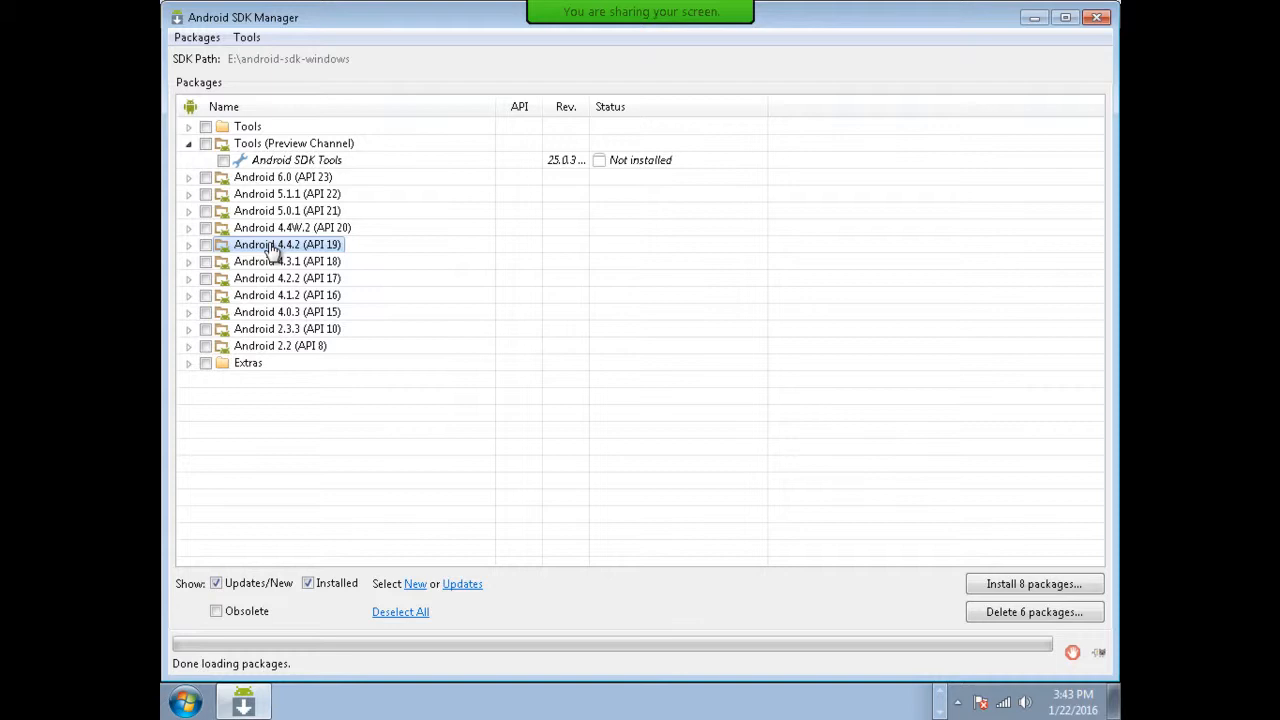
Annotate the shared screen with the blue text "Rooting - formating" below the package list, and leave annotation mode.
{"action": "left_click", "coordinate": [913, 30]}
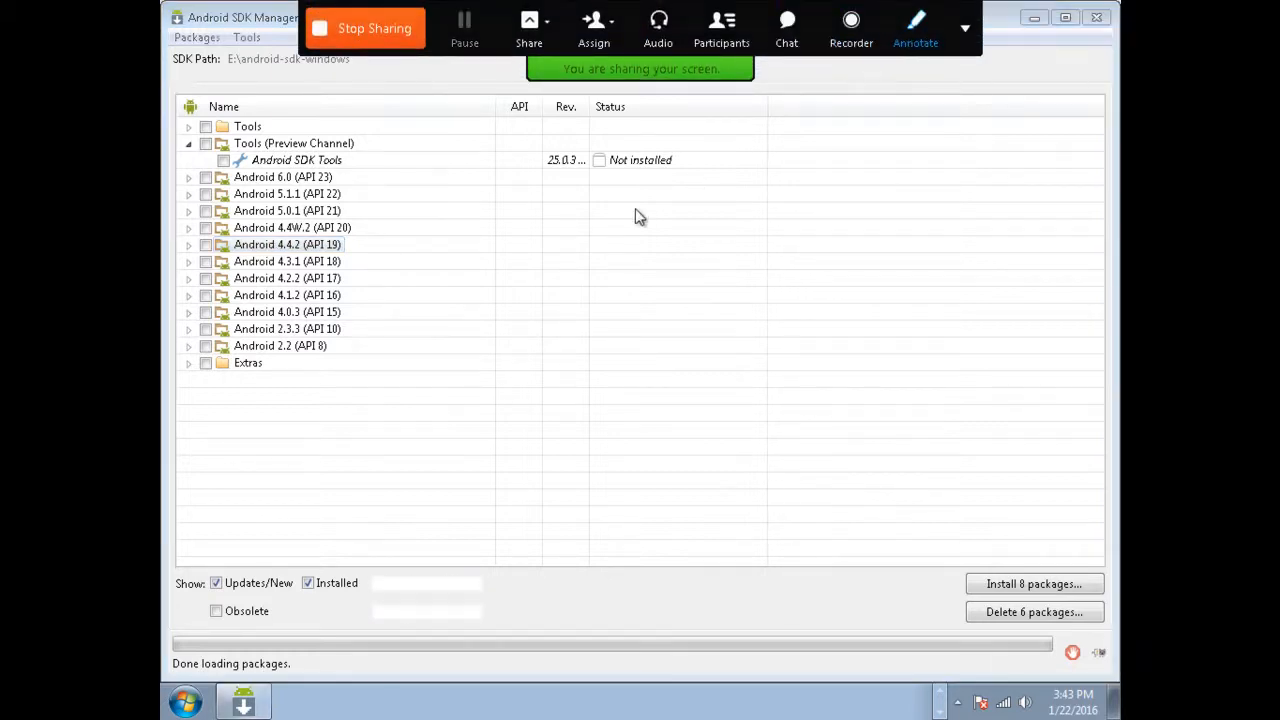
{"action": "left_click", "coordinate": [219, 262]}
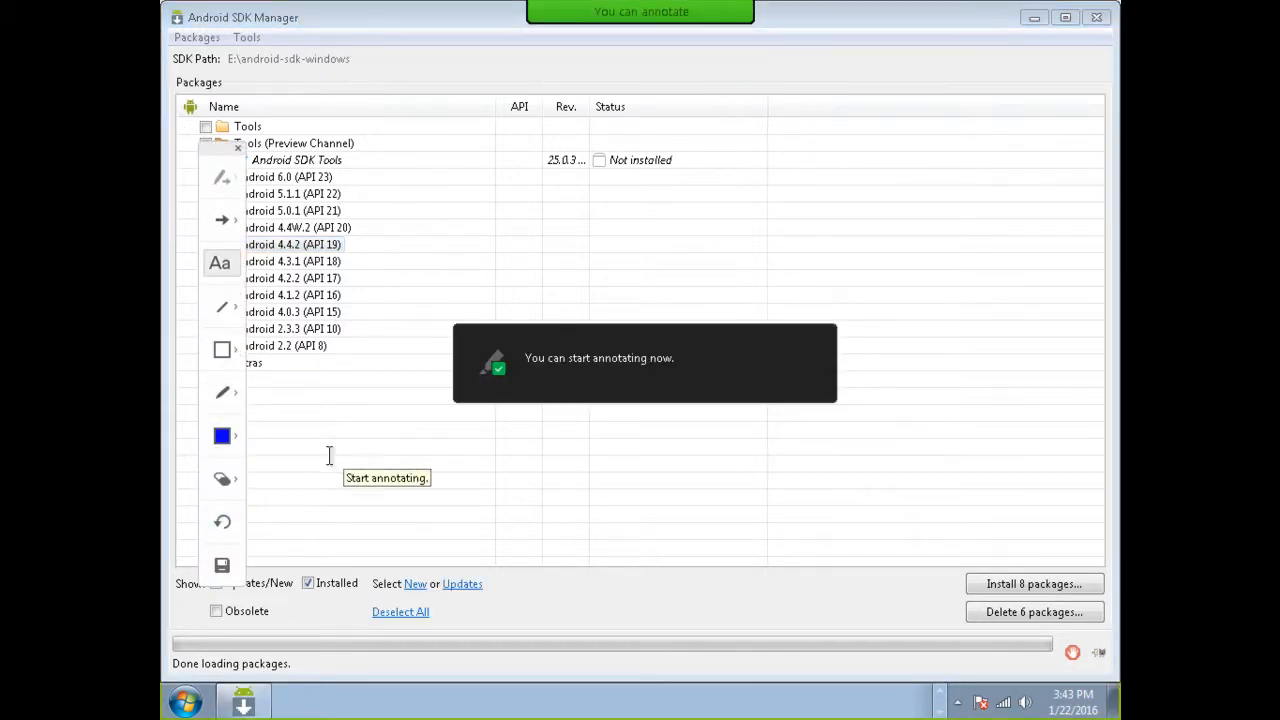
{"action": "left_click", "coordinate": [335, 472]}
{"action": "type", "text": "Rooting"}
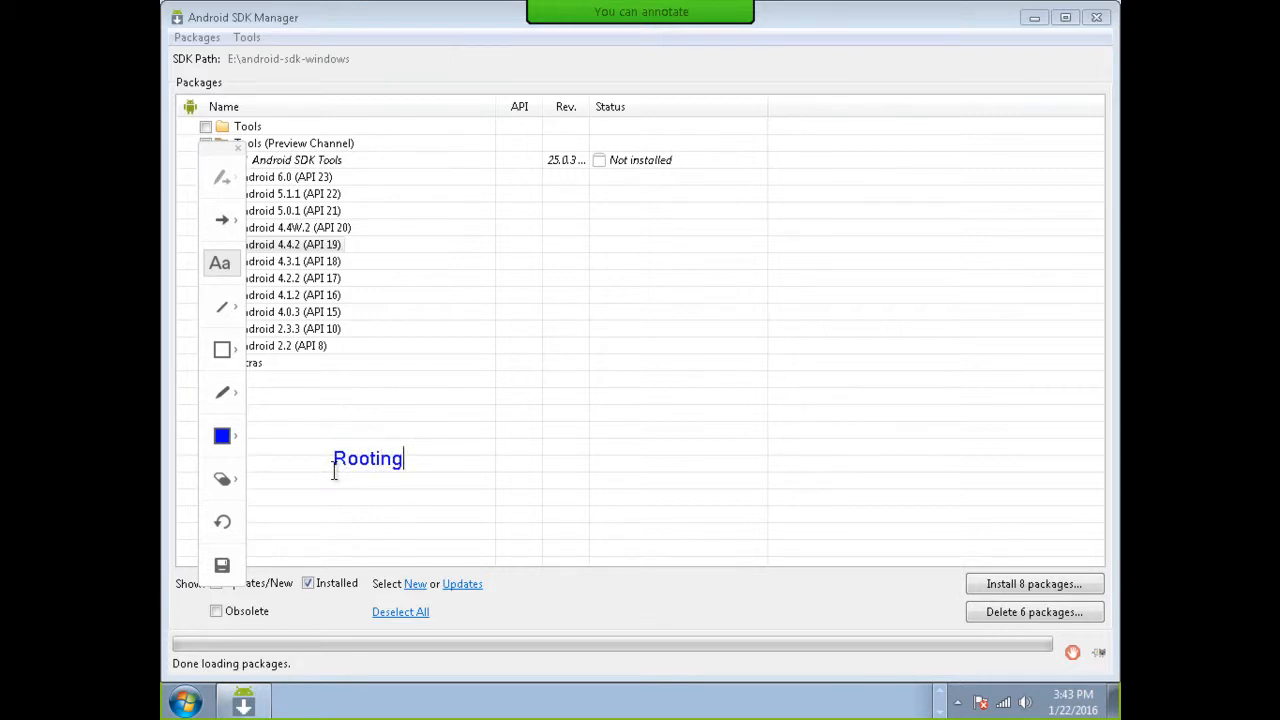
{"action": "type", "text": " - formating"}
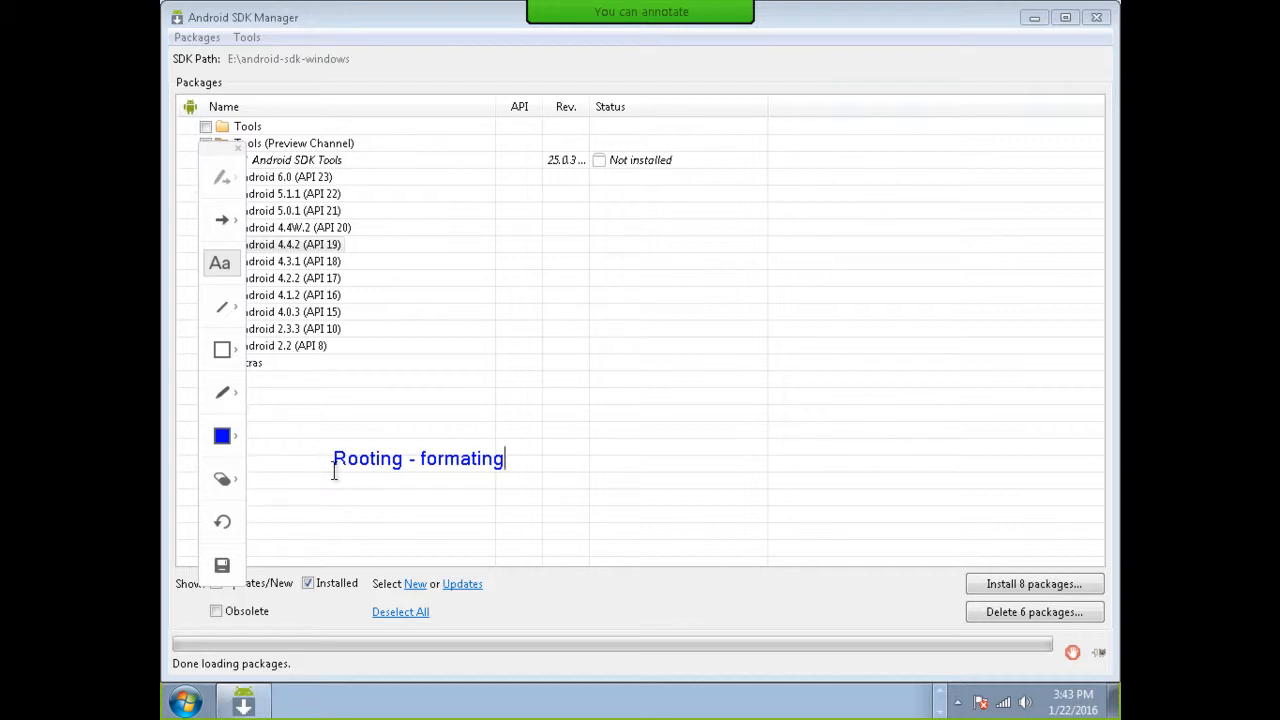
{"action": "key", "text": "Escape"}
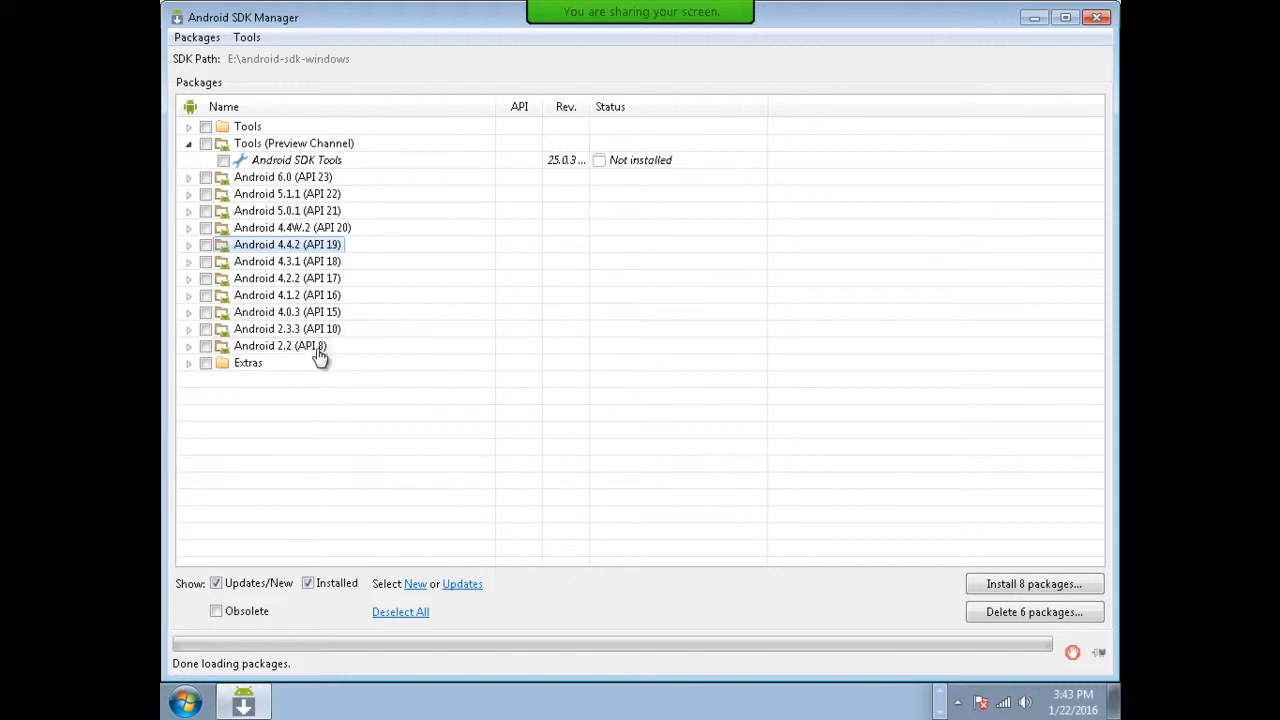
Return to the PowerPoint agenda and colour the five API level and Android version bullets olive green like the completed topics.
{"action": "left_click", "coordinate": [1043, 24]}
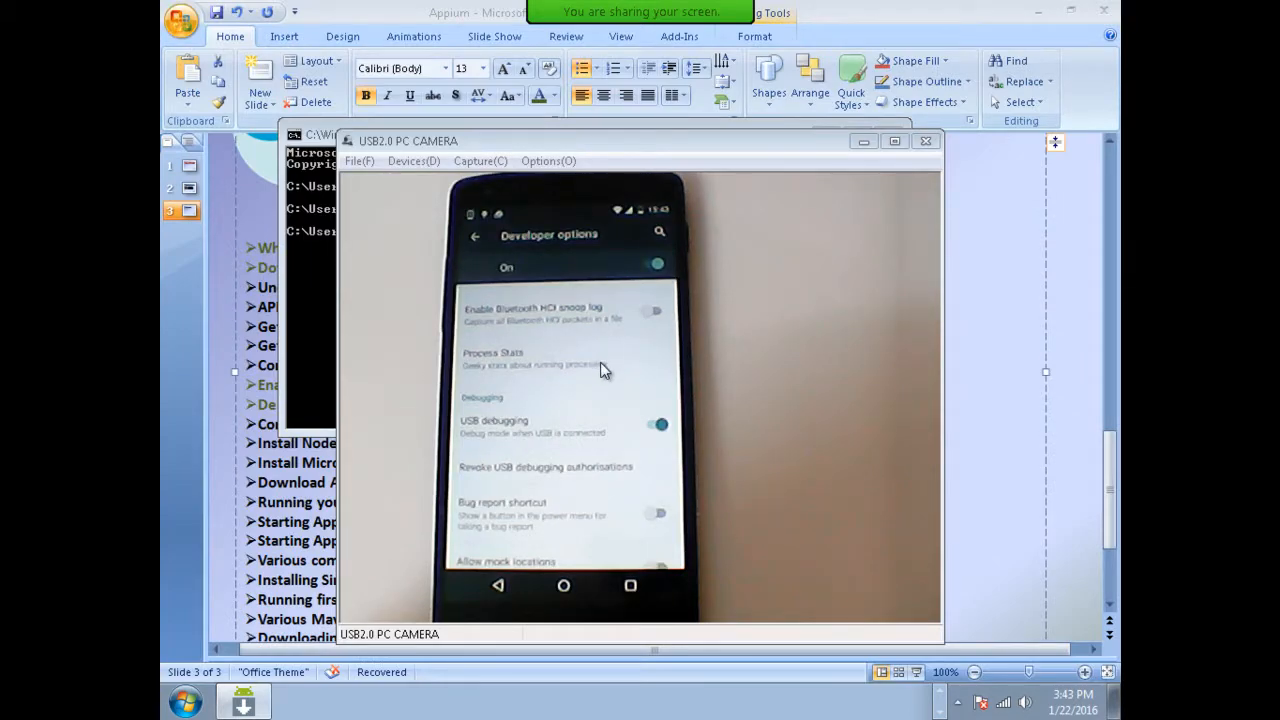
{"action": "left_click", "coordinate": [255, 441]}
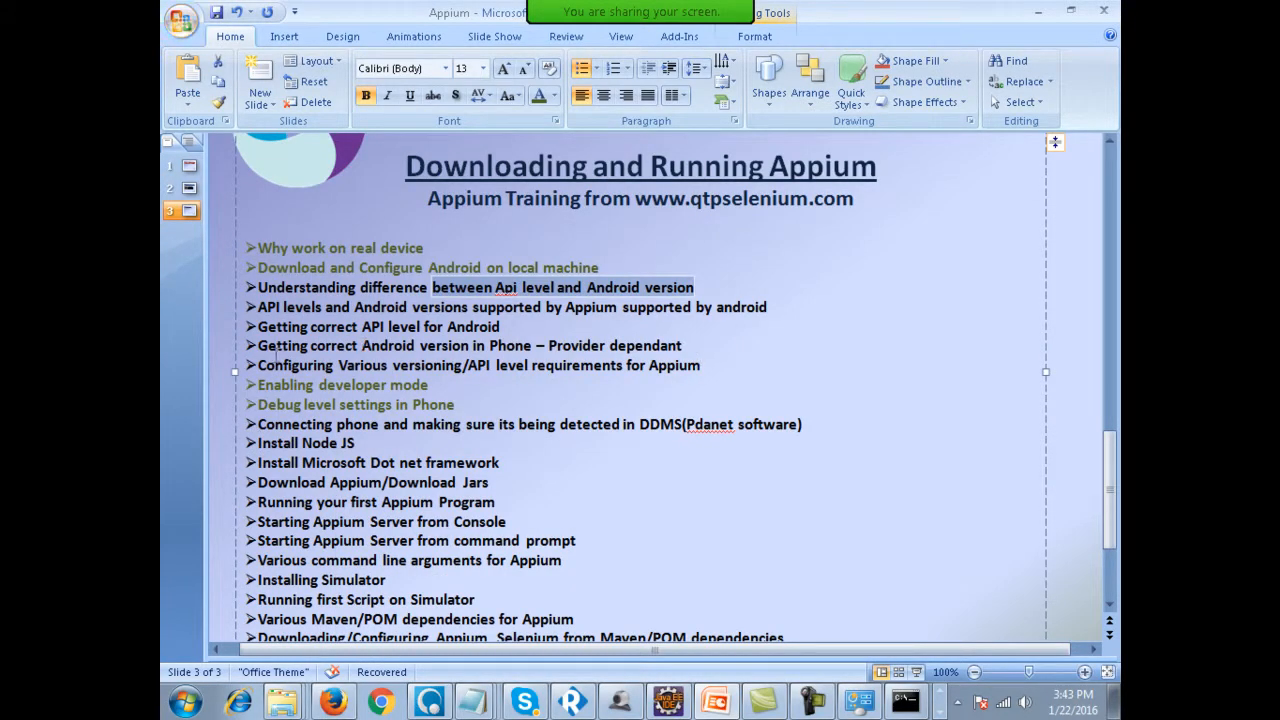
{"action": "left_click_drag", "start_coordinate": [375, 307], "coordinate": [258, 287]}
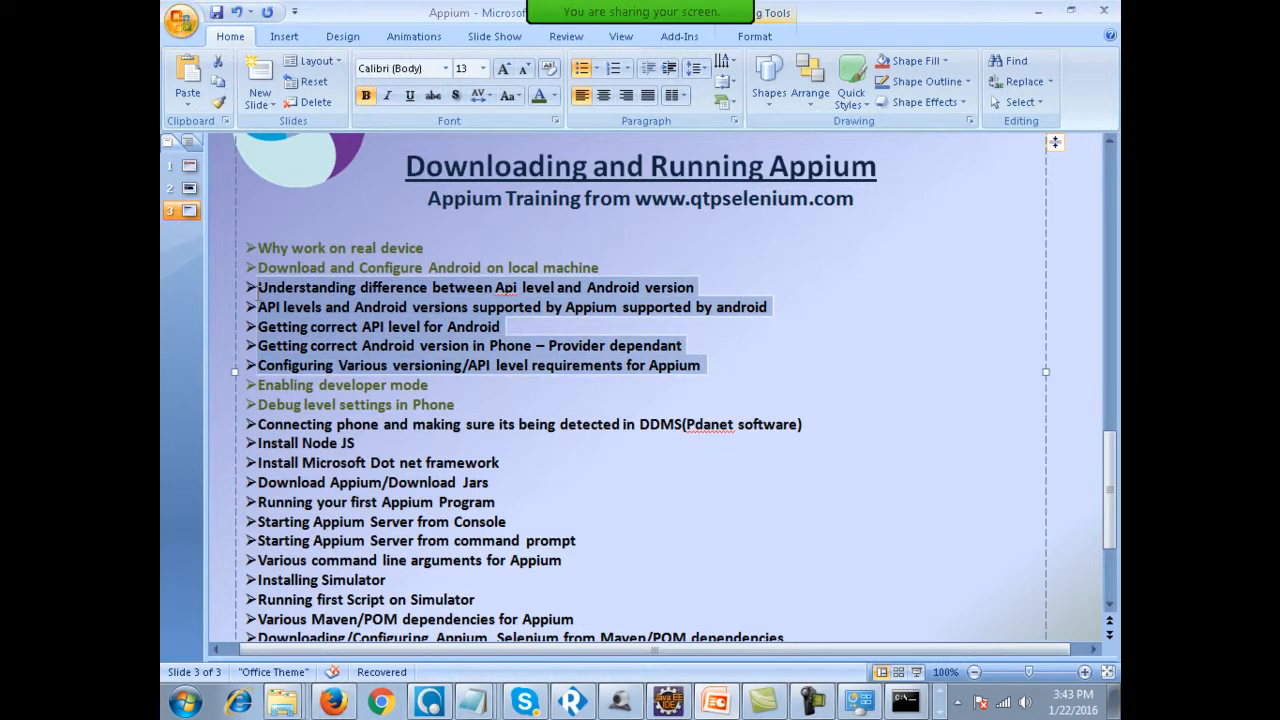
{"action": "left_click", "coordinate": [540, 95]}
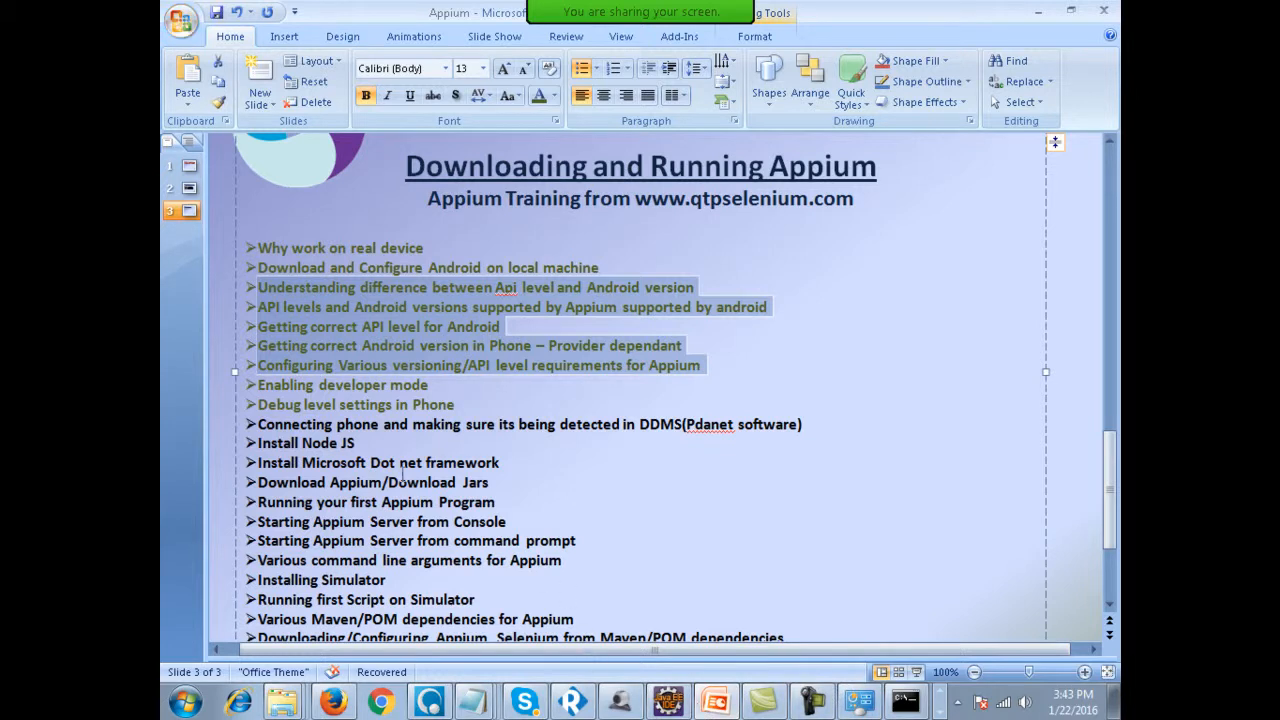
Colour the "Connecting phone and making sure its being detected in DDMS" bullet olive green, and highlight the "Install Node JS" bullet.
{"action": "left_click", "coordinate": [384, 425]}
{"action": "triple_click", "coordinate": [384, 425]}
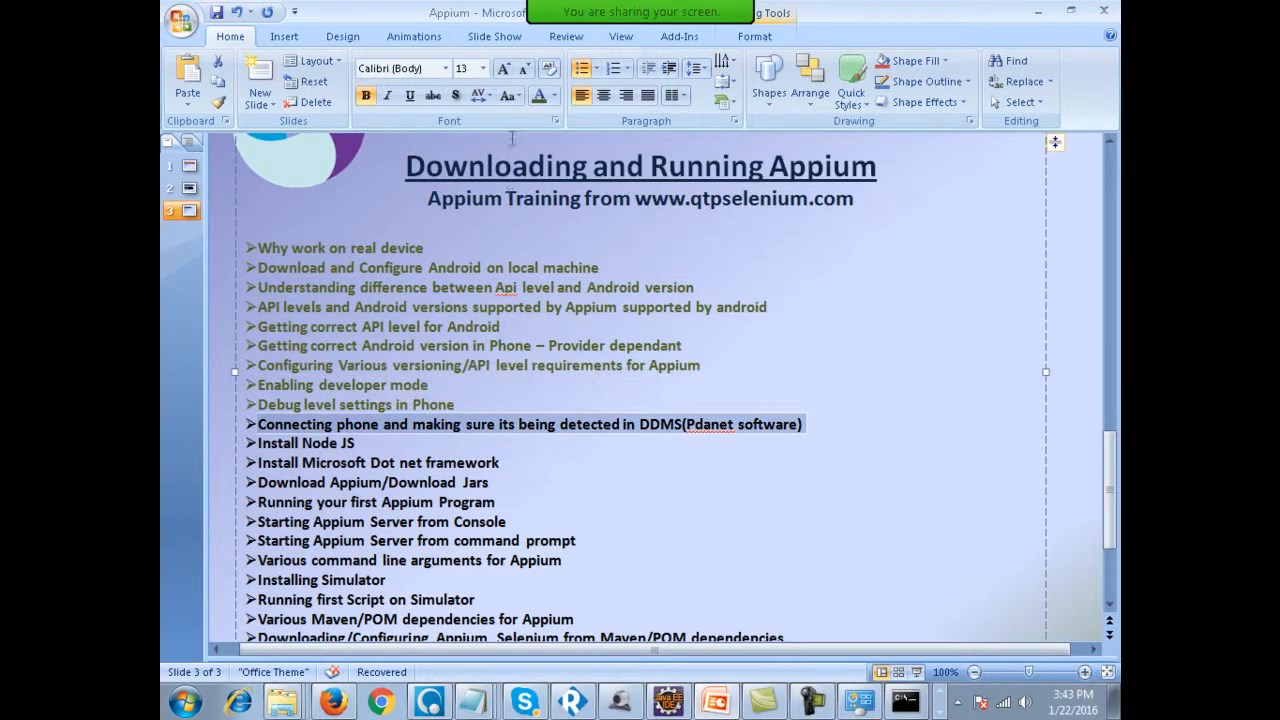
{"action": "left_click", "coordinate": [540, 95]}
{"action": "left_click", "coordinate": [306, 452]}
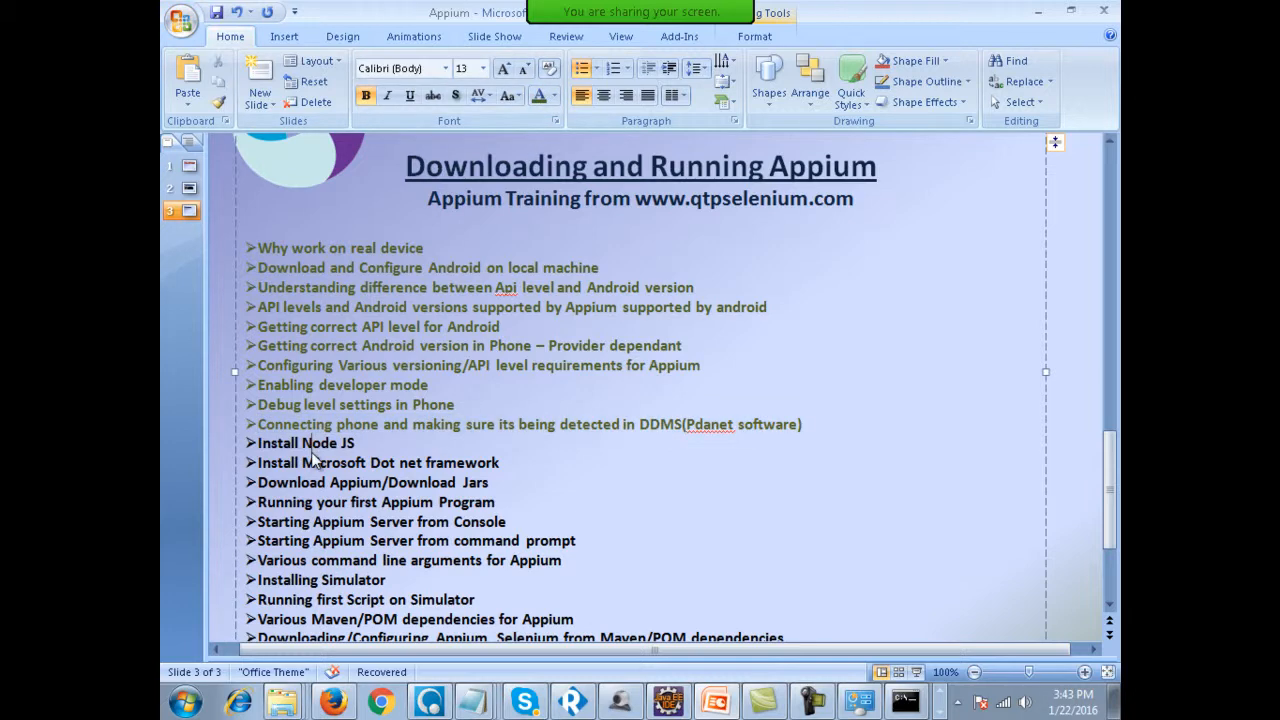
{"action": "triple_click", "coordinate": [308, 450]}
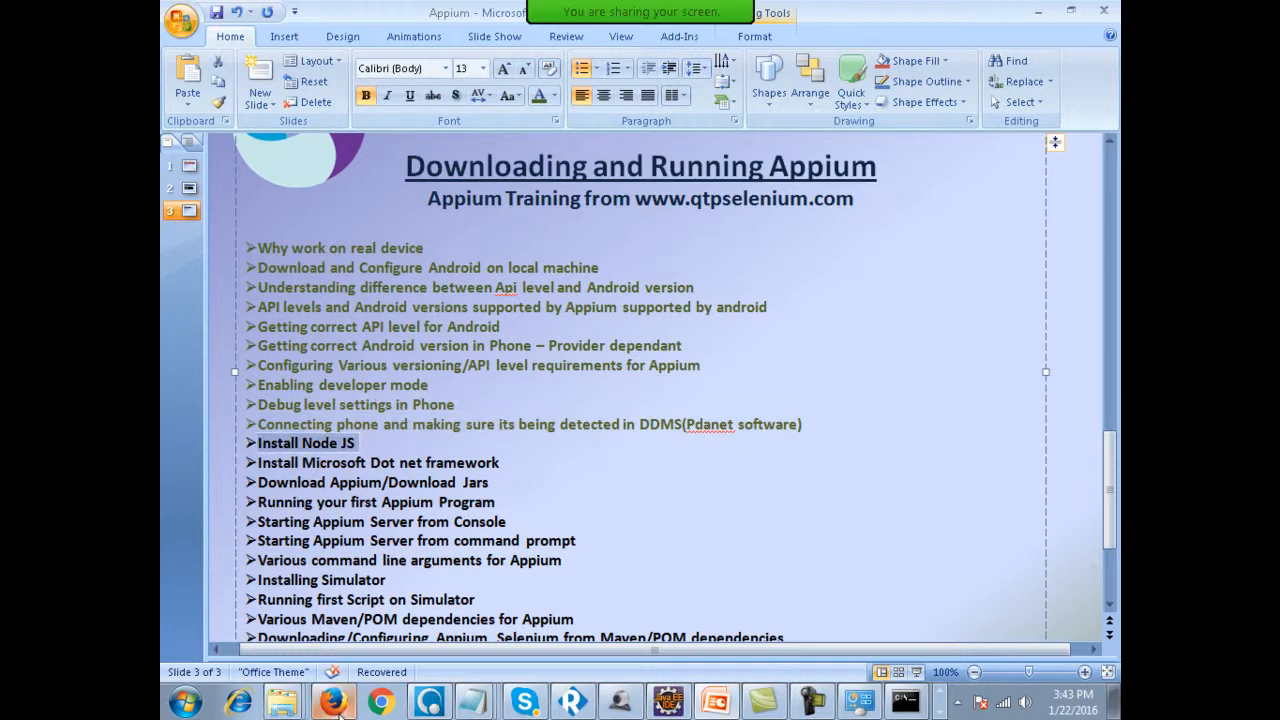
Switch to the Firefox window with the PdaNet+ page and search the web for "download node js".
{"action": "mouse_move", "coordinate": [336, 703]}
{"action": "left_click", "coordinate": [333, 659]}
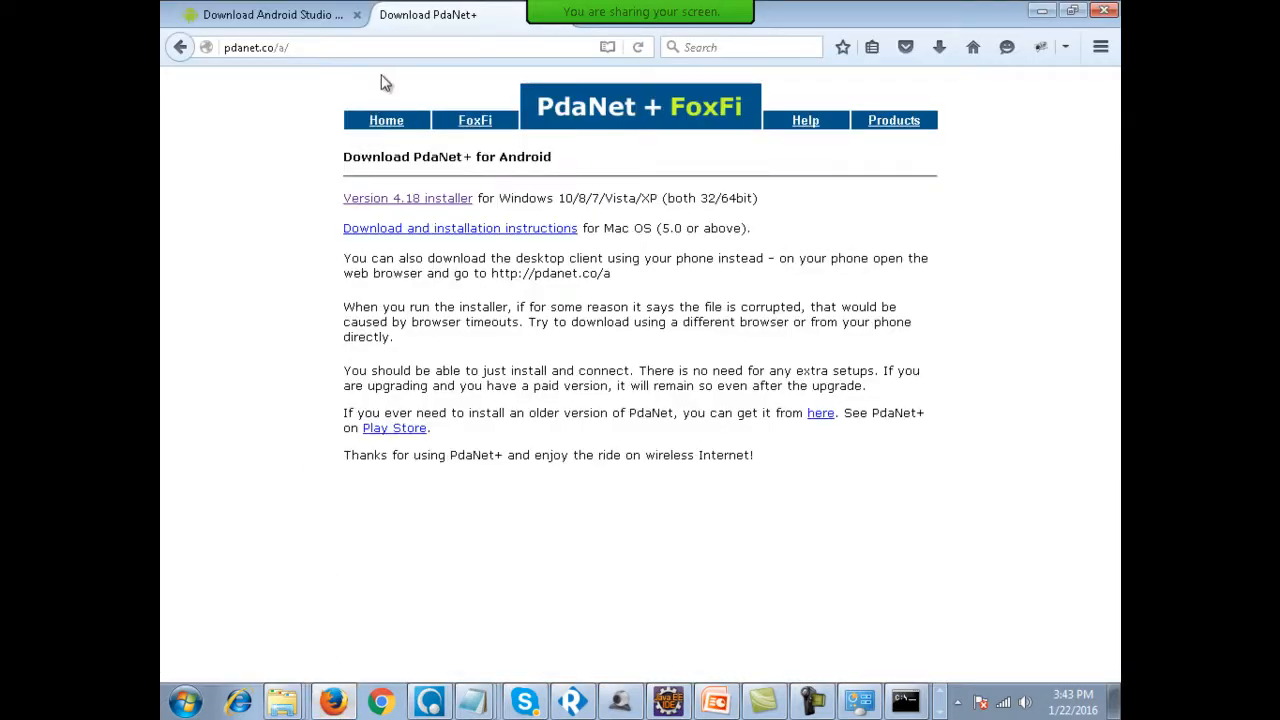
{"action": "left_click", "coordinate": [393, 48]}
{"action": "type", "text": "dow"}
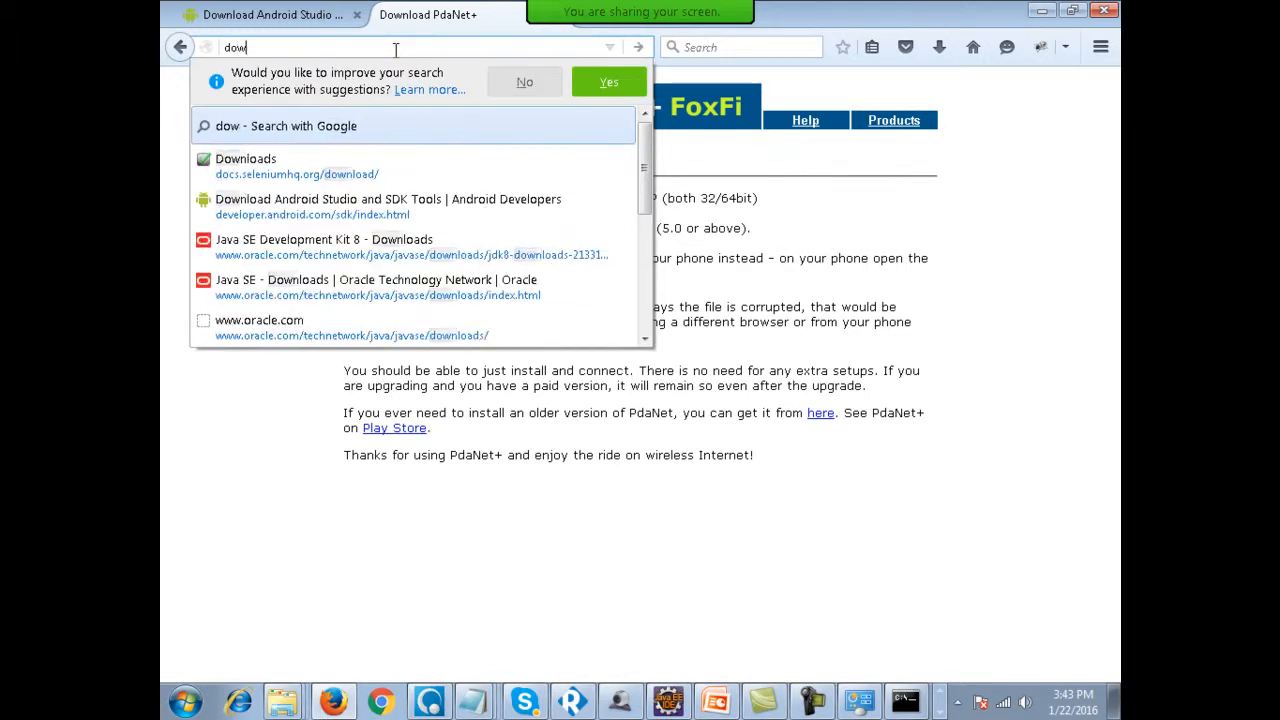
{"action": "type", "text": "nload node js"}
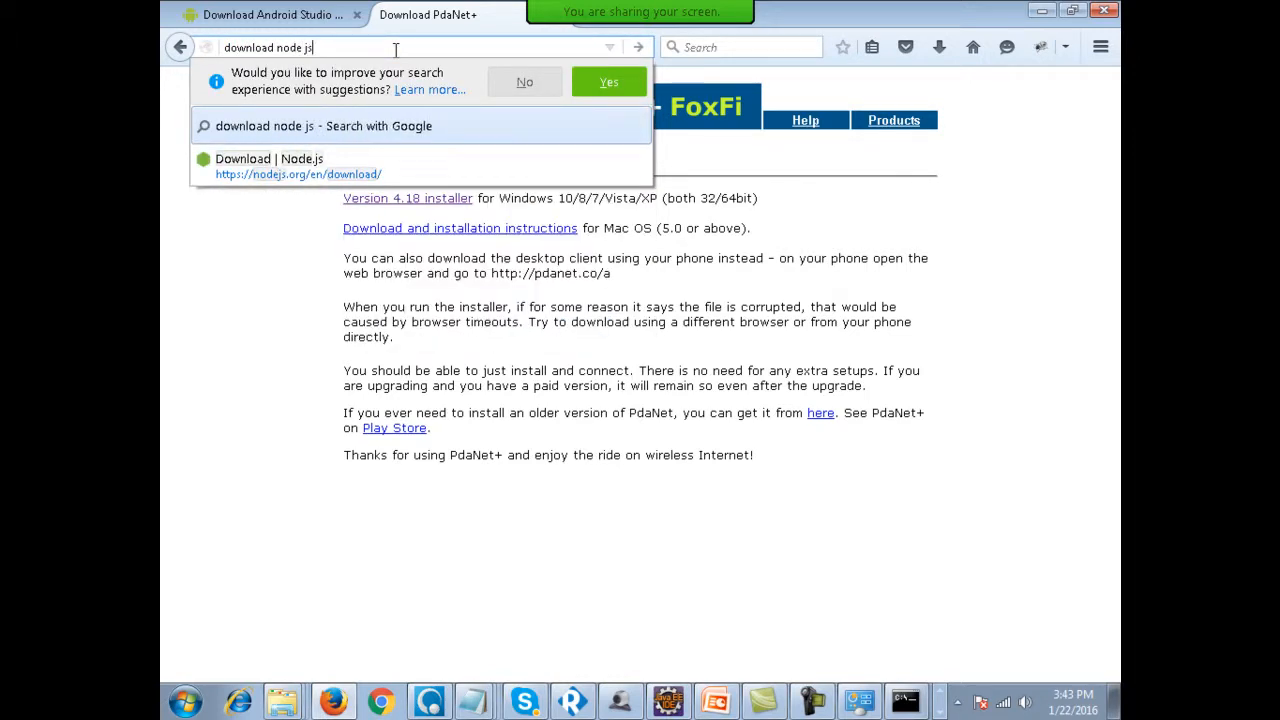
{"action": "key", "text": "Return"}
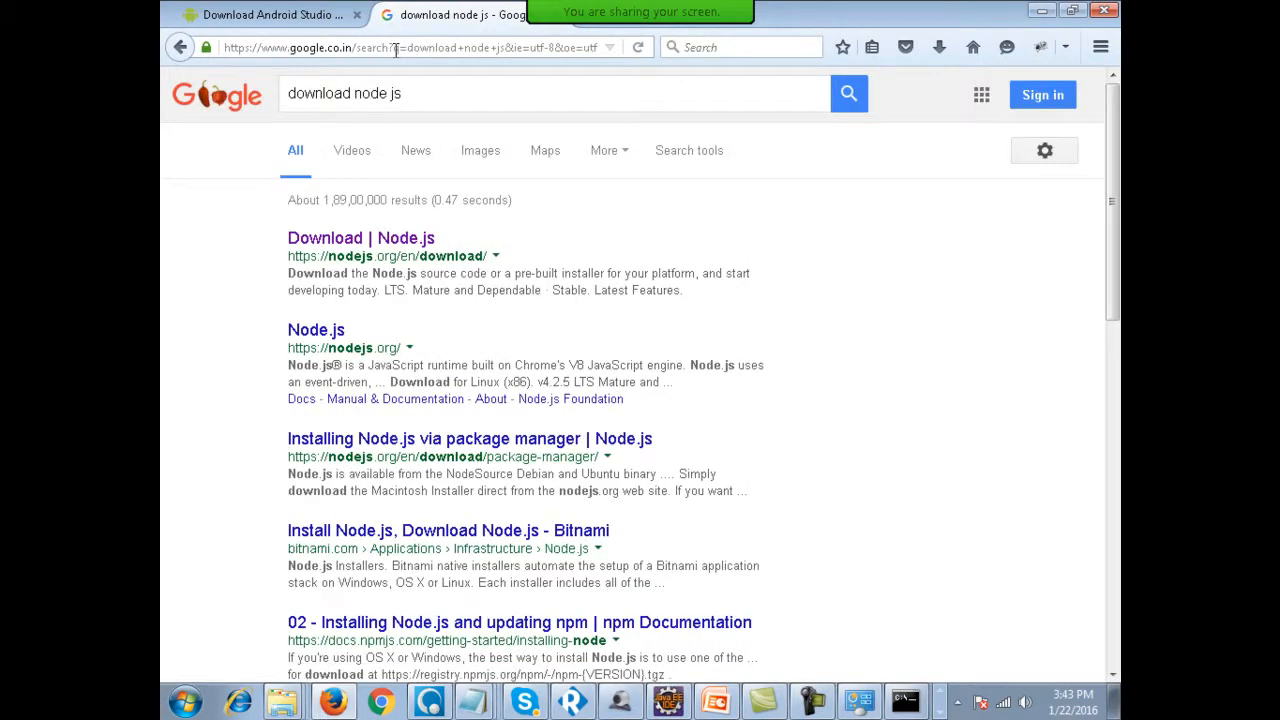
Open the "Download | Node.js" result, review the installers for each platform, and switch back to the PowerPoint agenda.
{"action": "left_click", "coordinate": [360, 238]}
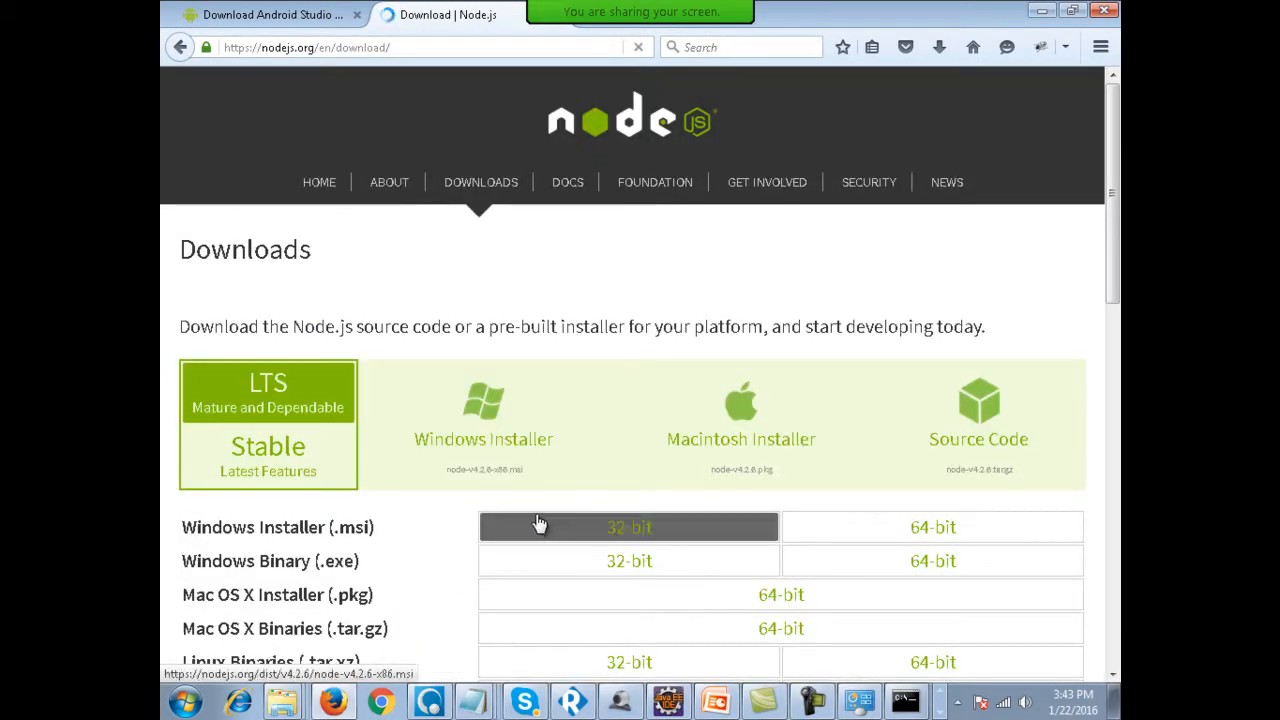
{"action": "scroll", "coordinate": [494, 520], "scroll_direction": "down", "scroll_amount": 2}
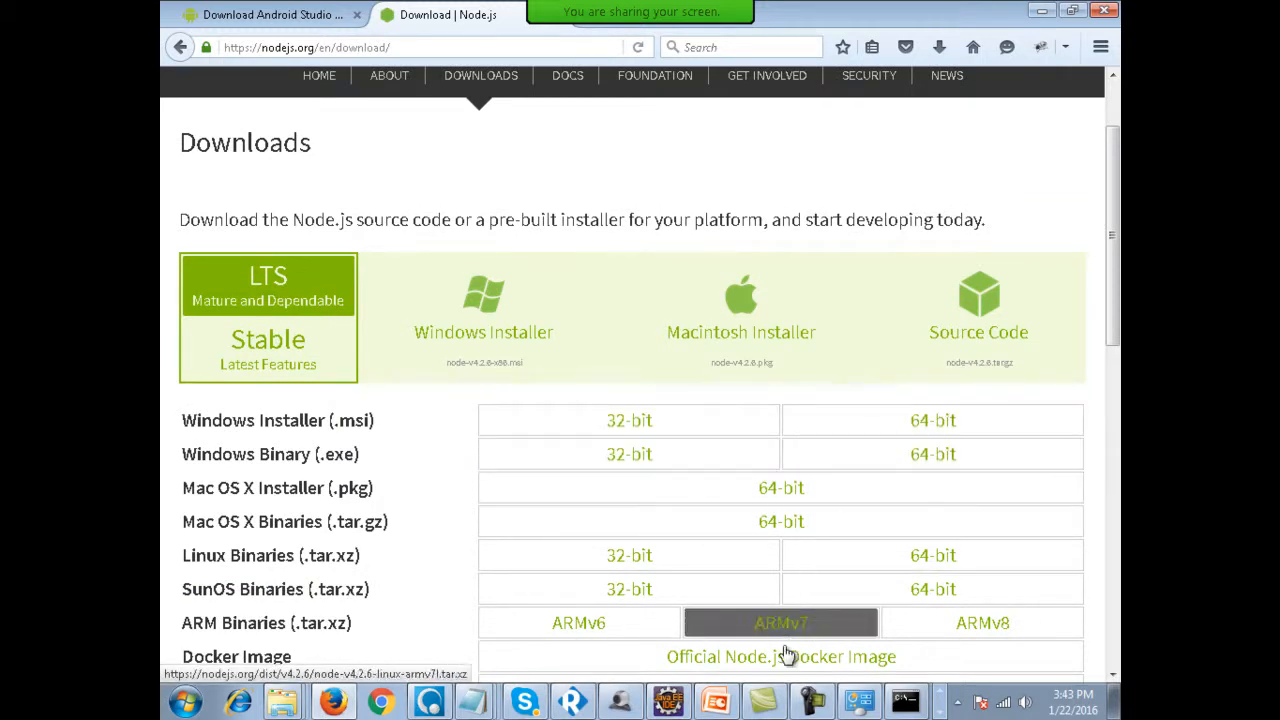
{"action": "left_click", "coordinate": [714, 705]}
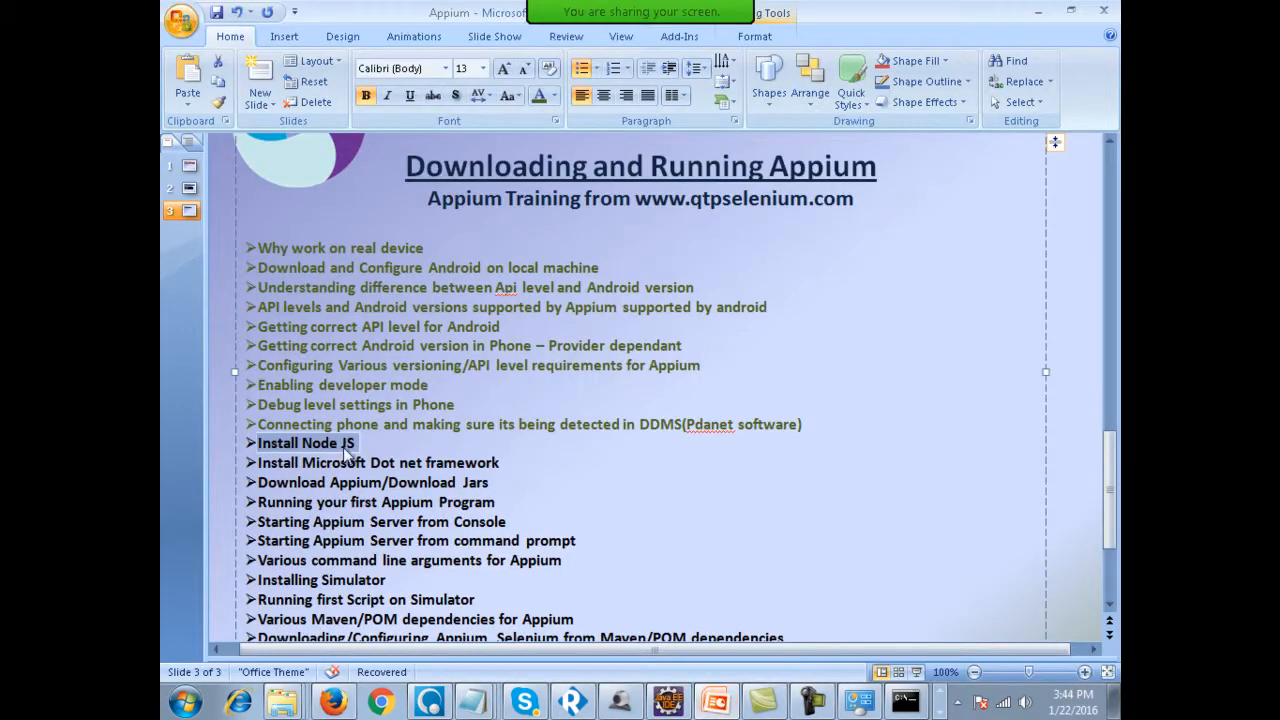
Colour the "Install Node JS" bullet olive green, and copy the text of the "Install Microsoft Dot net framework" bullet.
{"action": "left_click", "coordinate": [541, 96]}
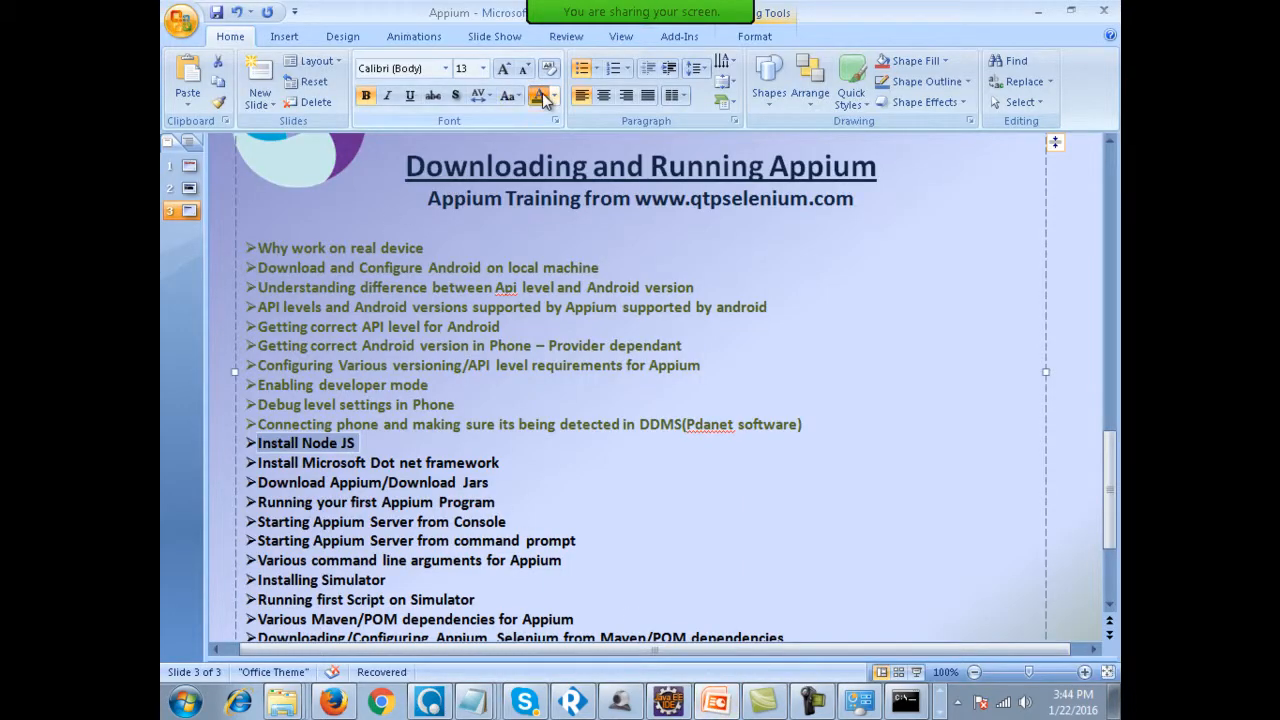
{"action": "left_click", "coordinate": [385, 462]}
{"action": "triple_click", "coordinate": [385, 462]}
{"action": "key", "text": "ctrl+c"}
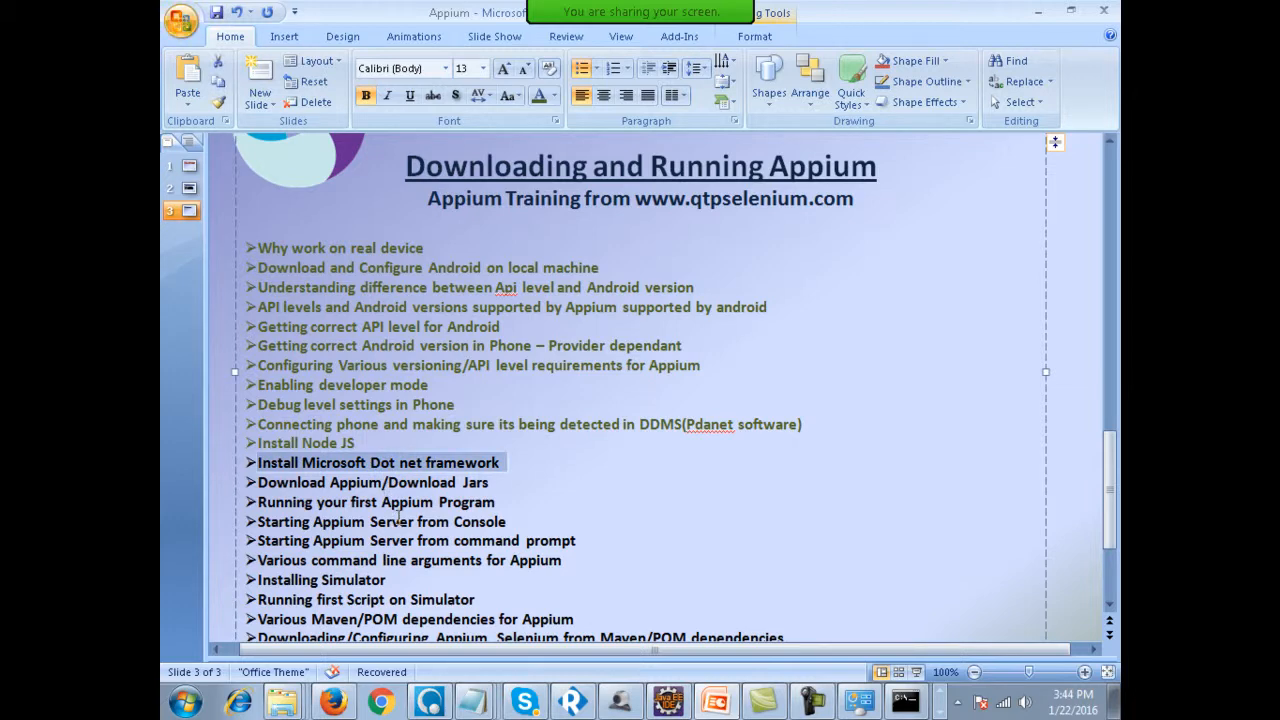
Switch to Firefox and search the web for "Microsoft Dot net framework", using the copied bullet text without the word "Install".
{"action": "key", "text": "alt+Tab"}
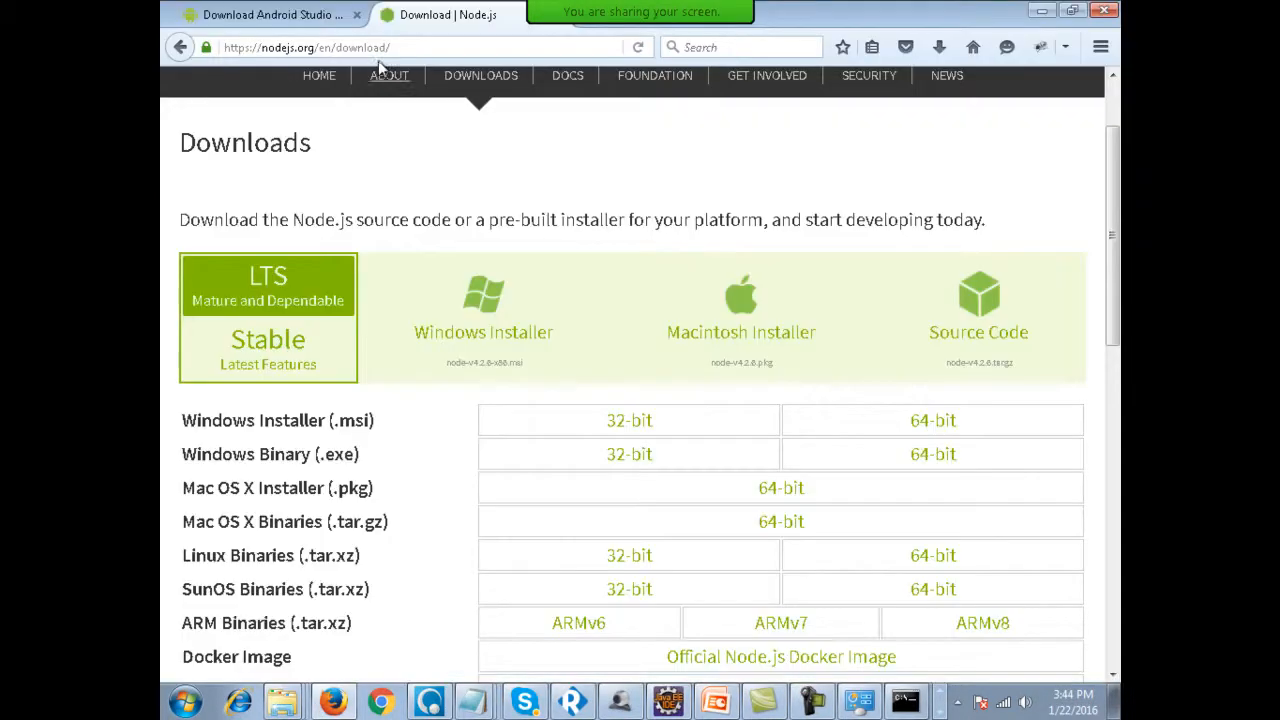
{"action": "left_click", "coordinate": [255, 47]}
{"action": "key", "text": "ctrl+v"}
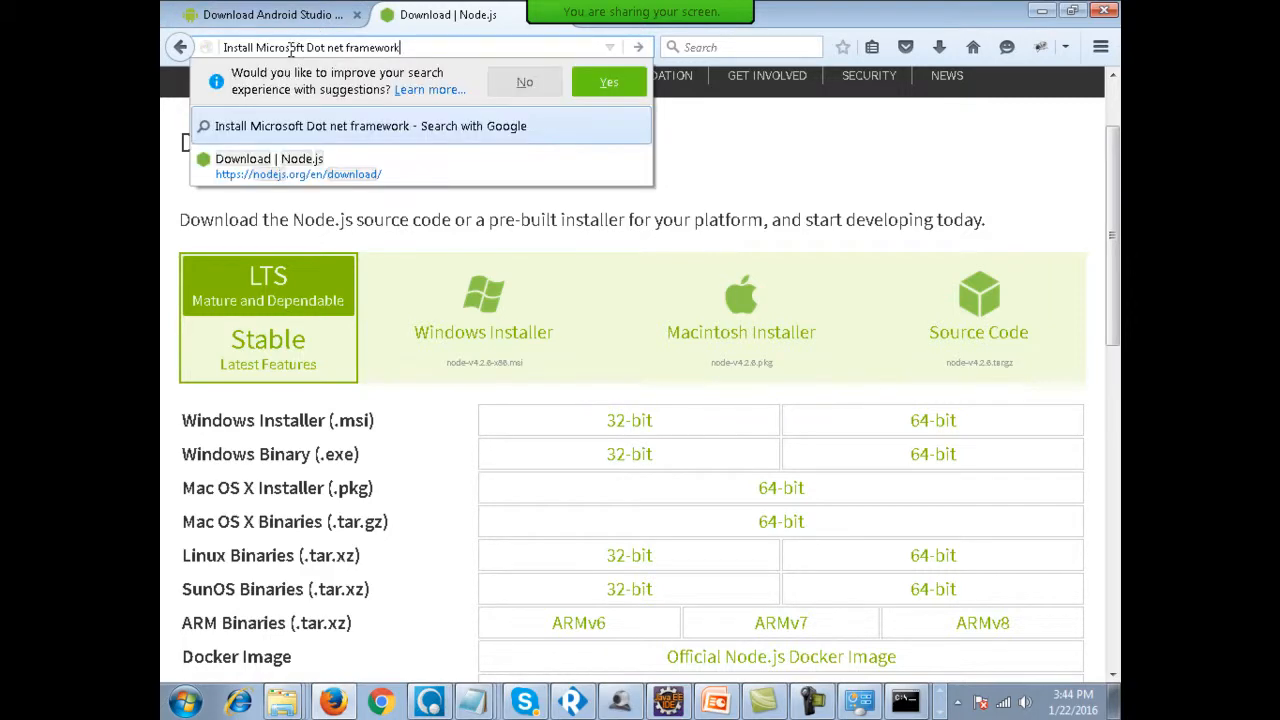
{"action": "left_click_drag", "start_coordinate": [253, 47], "coordinate": [203, 50]}
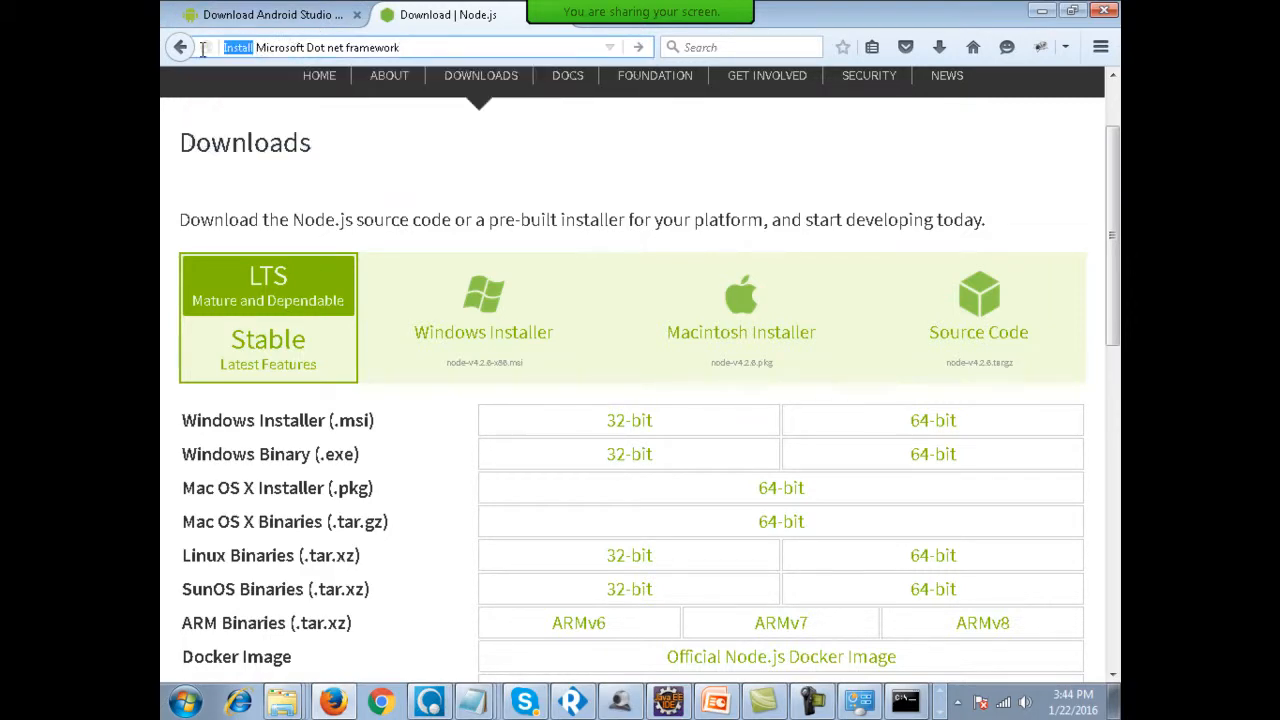
{"action": "key", "text": "Delete"}
{"action": "key", "text": "Delete"}
{"action": "key", "text": "Return"}
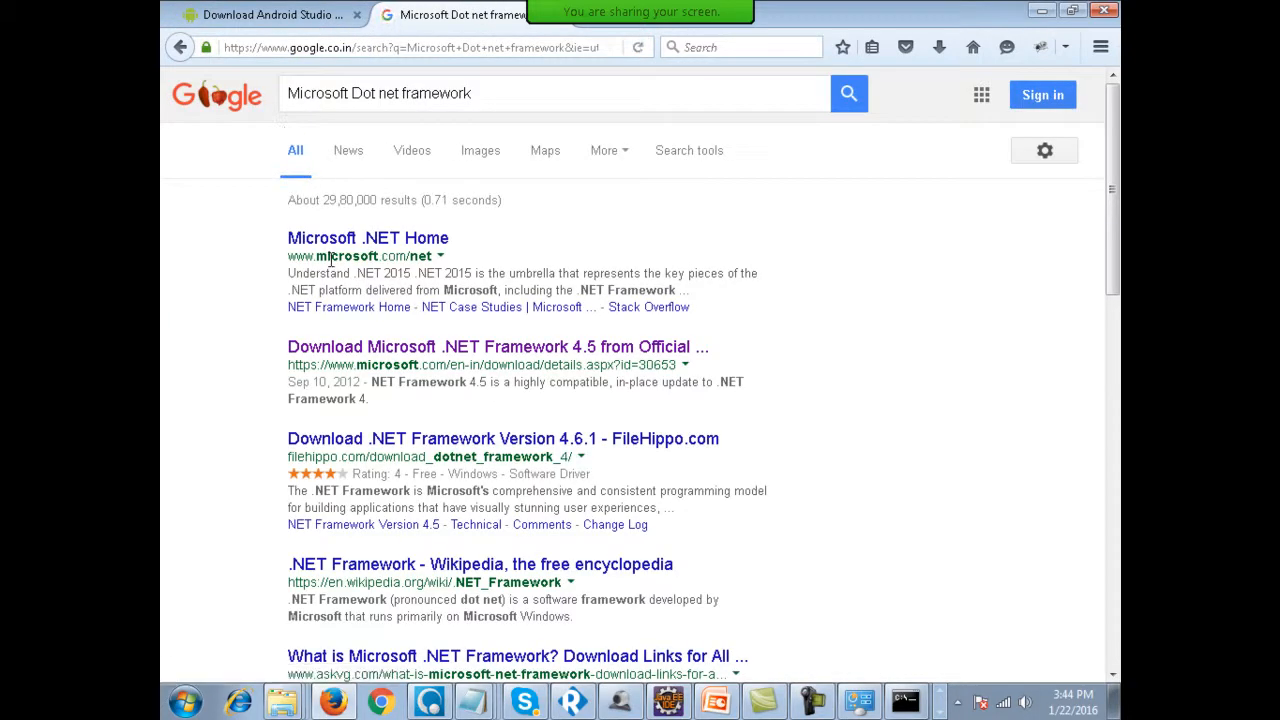
Open the "Download Microsoft .NET Framework 4.5" search result and review its download section.
{"action": "triple_click", "coordinate": [414, 362]}
{"action": "left_click", "coordinate": [424, 352]}
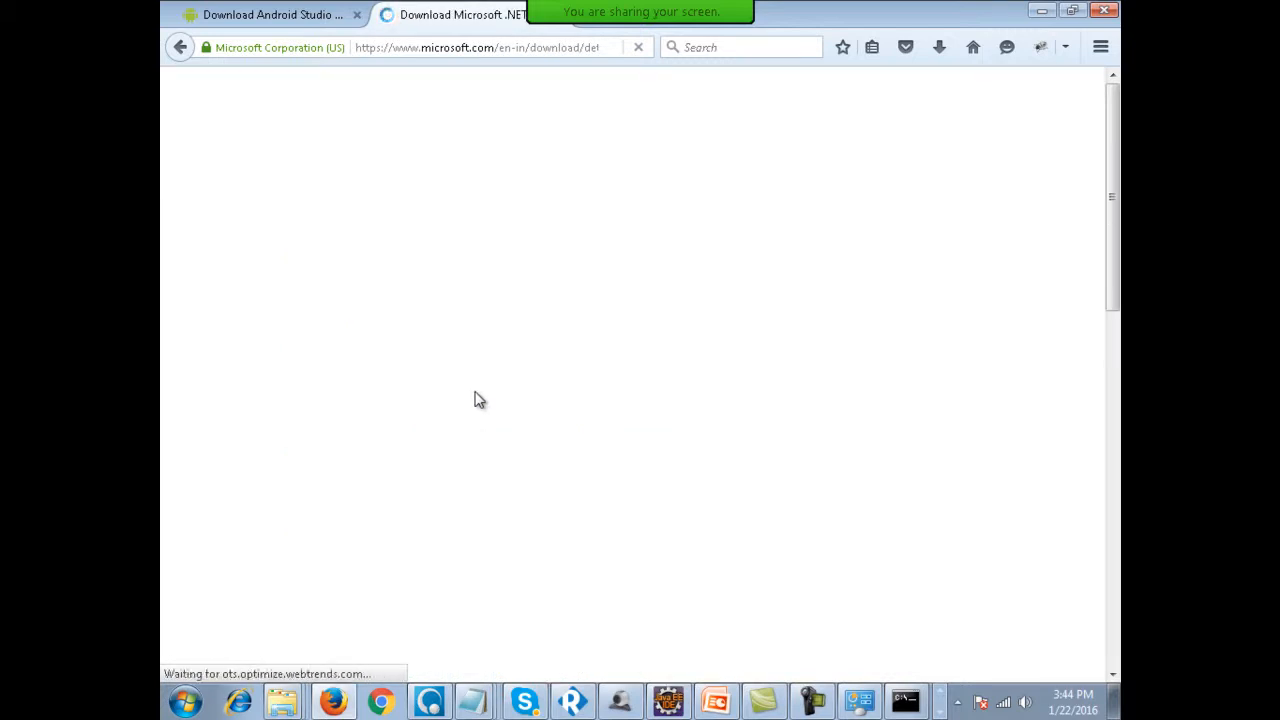
{"action": "scroll", "coordinate": [476, 400], "scroll_direction": "down", "scroll_amount": 4}
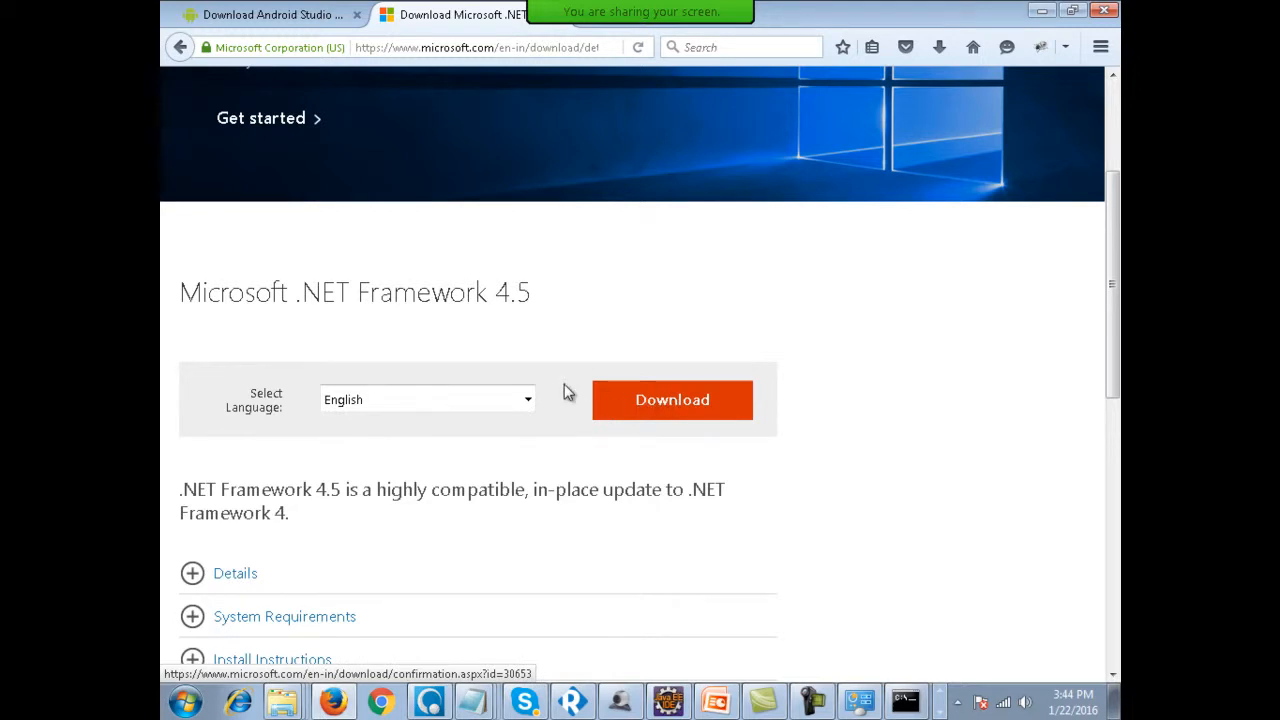
{"action": "scroll", "coordinate": [563, 390], "scroll_direction": "down", "scroll_amount": 2}
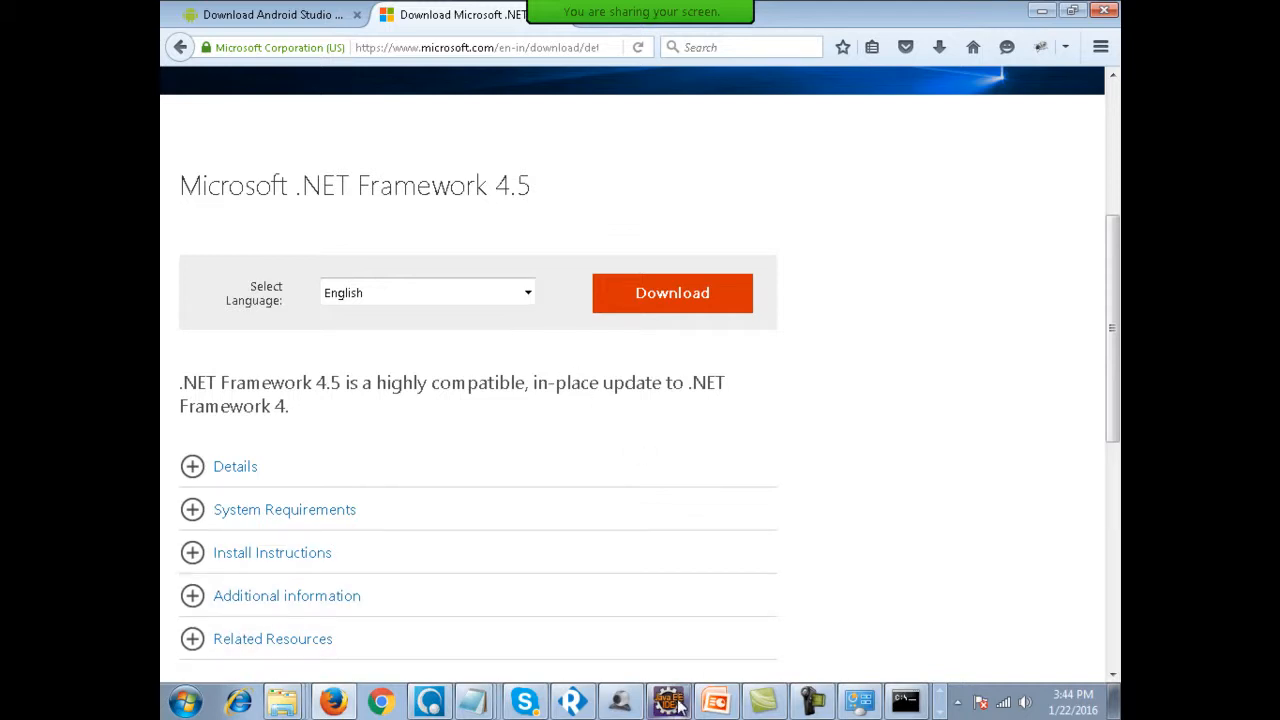
Return to the PowerPoint agenda, colour the "Install Microsoft Dot net framework" bullet olive green, and place the cursor after "Download Appium/Download Jars".
{"action": "left_click", "coordinate": [712, 701]}
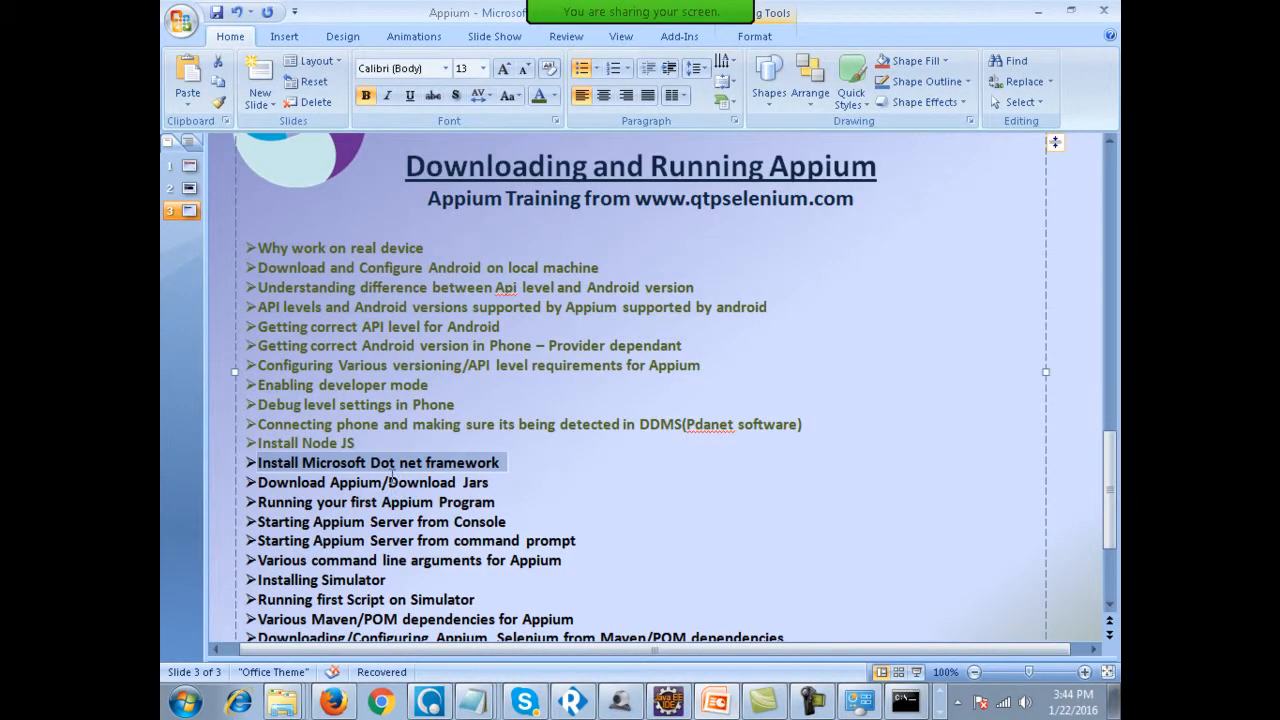
{"action": "left_click", "coordinate": [537, 95]}
{"action": "left_click", "coordinate": [366, 462]}
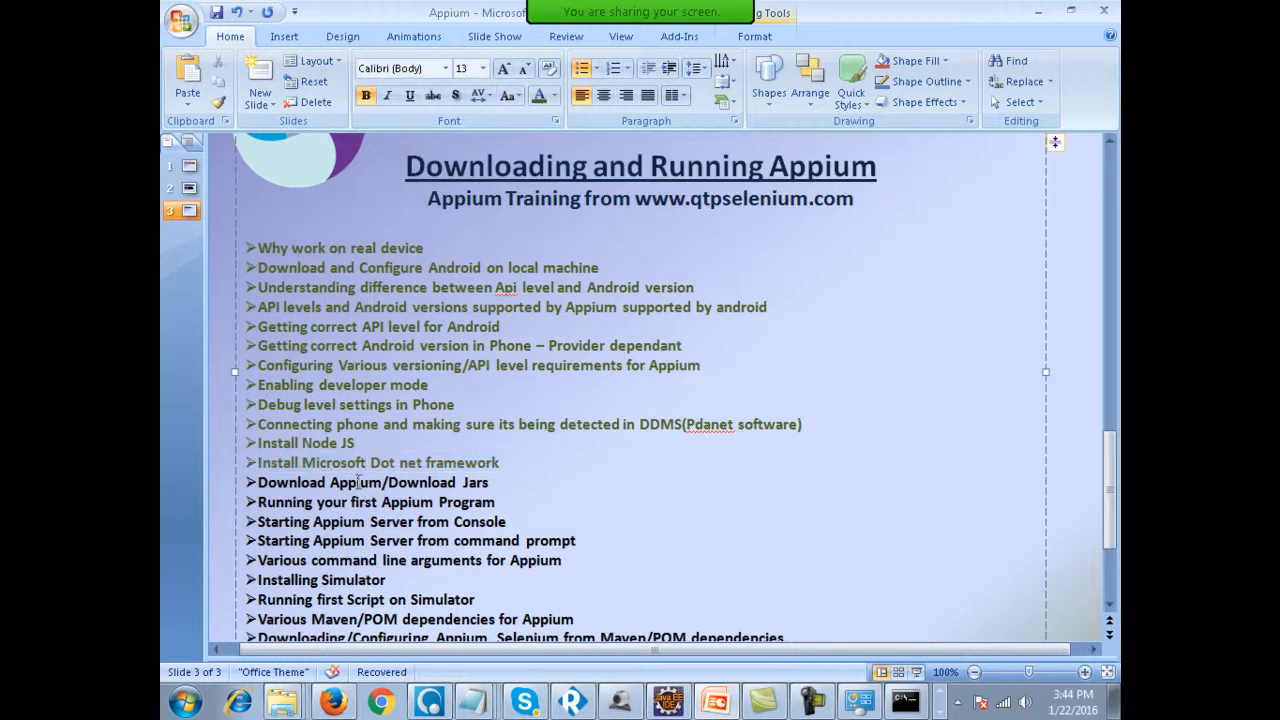
{"action": "left_click_drag", "start_coordinate": [258, 482], "coordinate": [533, 488]}
{"action": "left_click", "coordinate": [533, 488]}
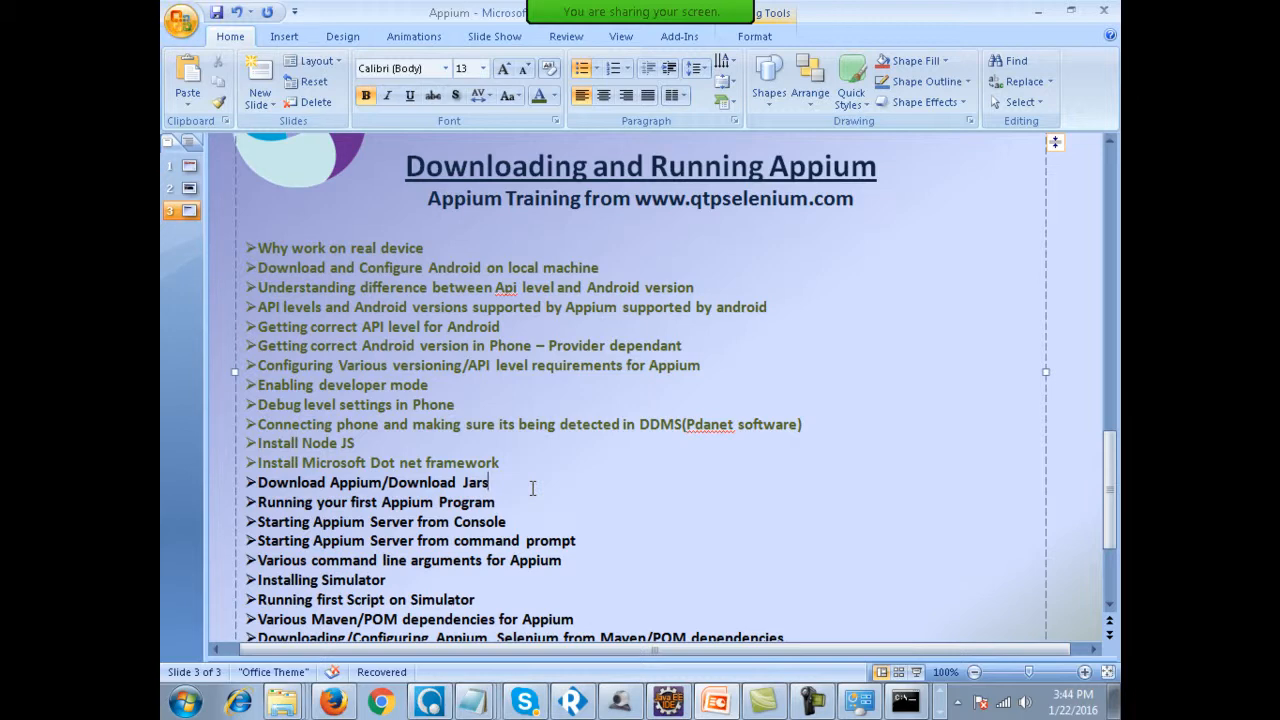
Switch to Firefox and open the seleniumhq.org website in the Microsoft download page's tab.
{"action": "left_click", "coordinate": [333, 703]}
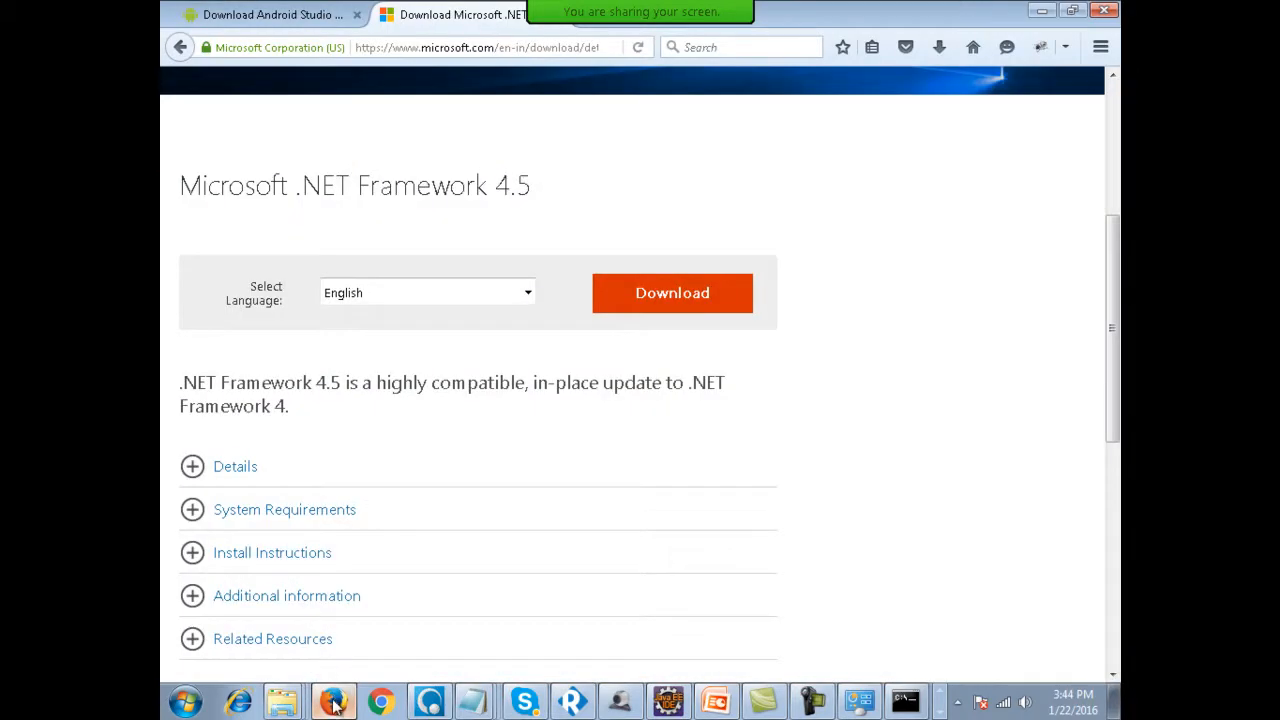
{"action": "left_click", "coordinate": [363, 47]}
{"action": "type", "text": "s"}
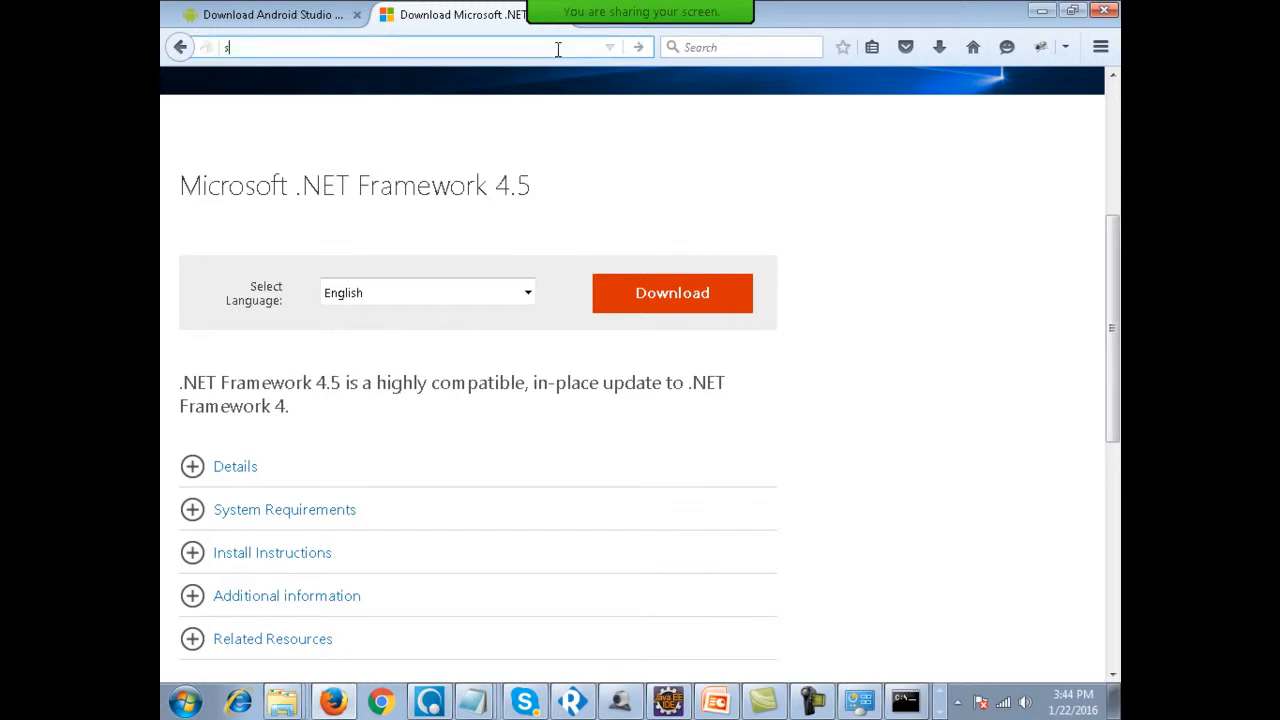
{"action": "type", "text": "eleniumhq"}
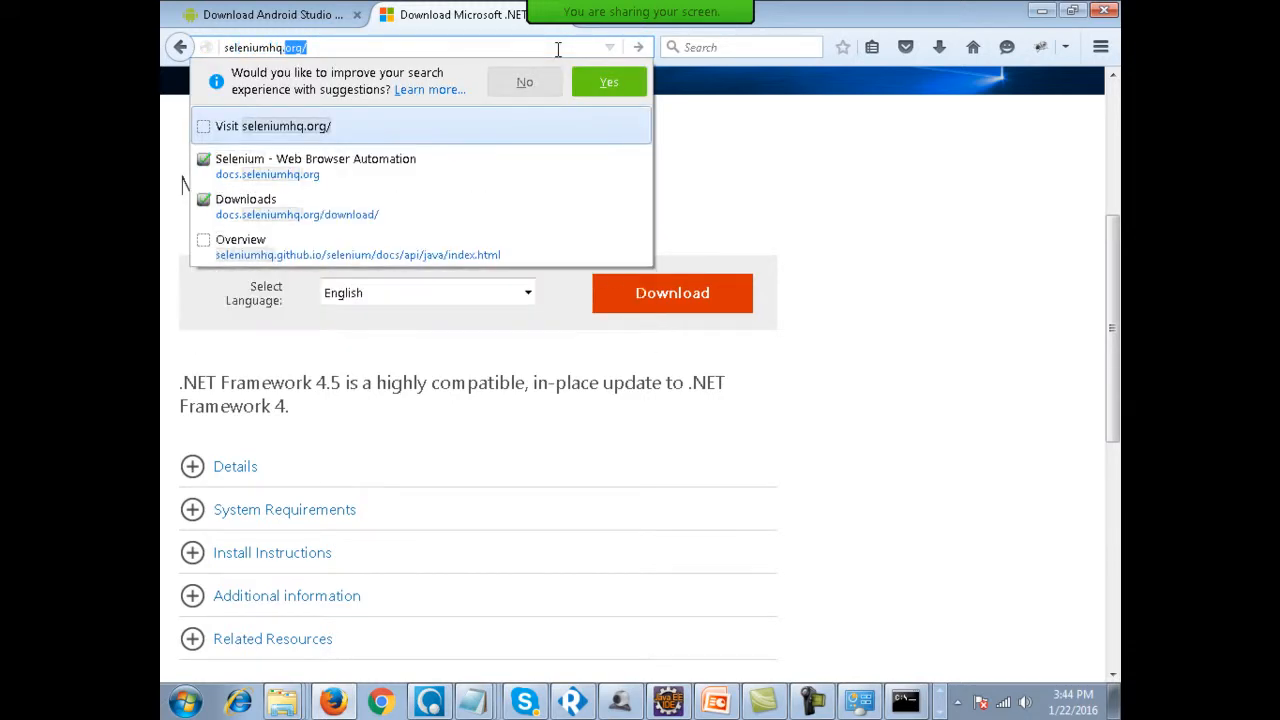
{"action": "type", "text": ".org"}
{"action": "key", "text": "Return"}
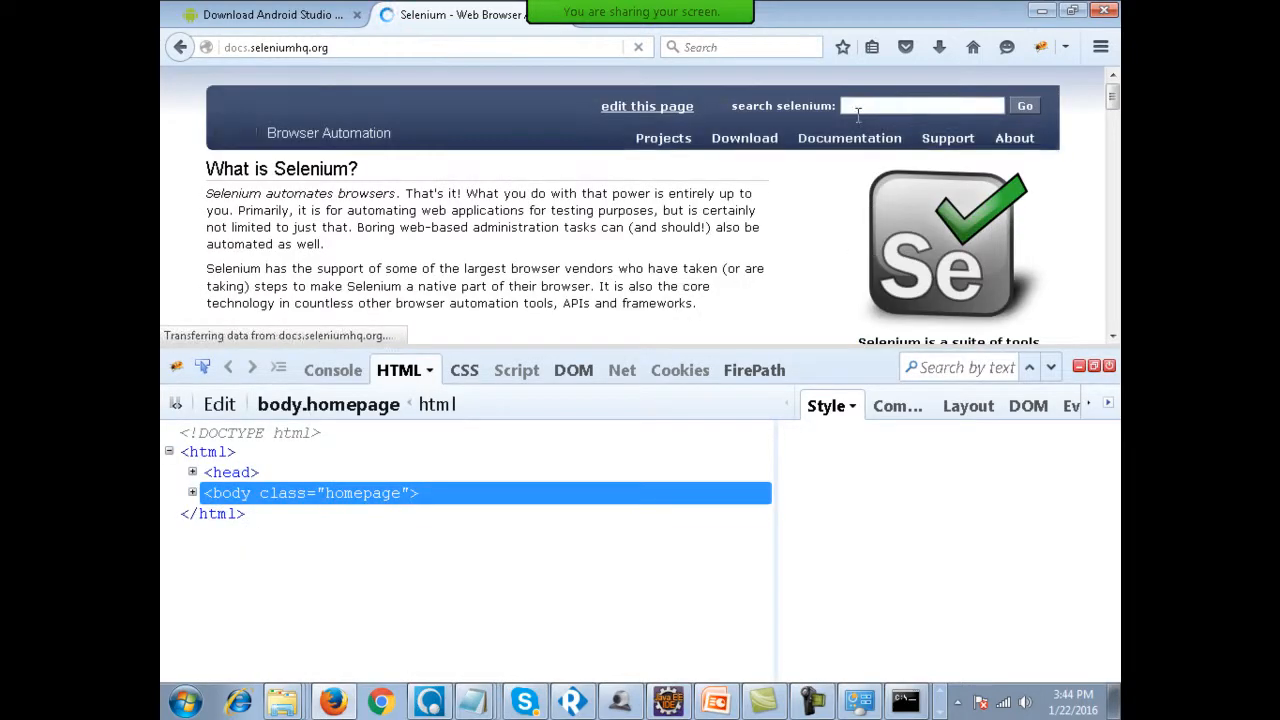
Open the Selenium Download page, close the Firebug inspector, and highlight the download link for the Java client.
{"action": "left_click", "coordinate": [748, 158]}
{"action": "left_click", "coordinate": [1108, 366]}
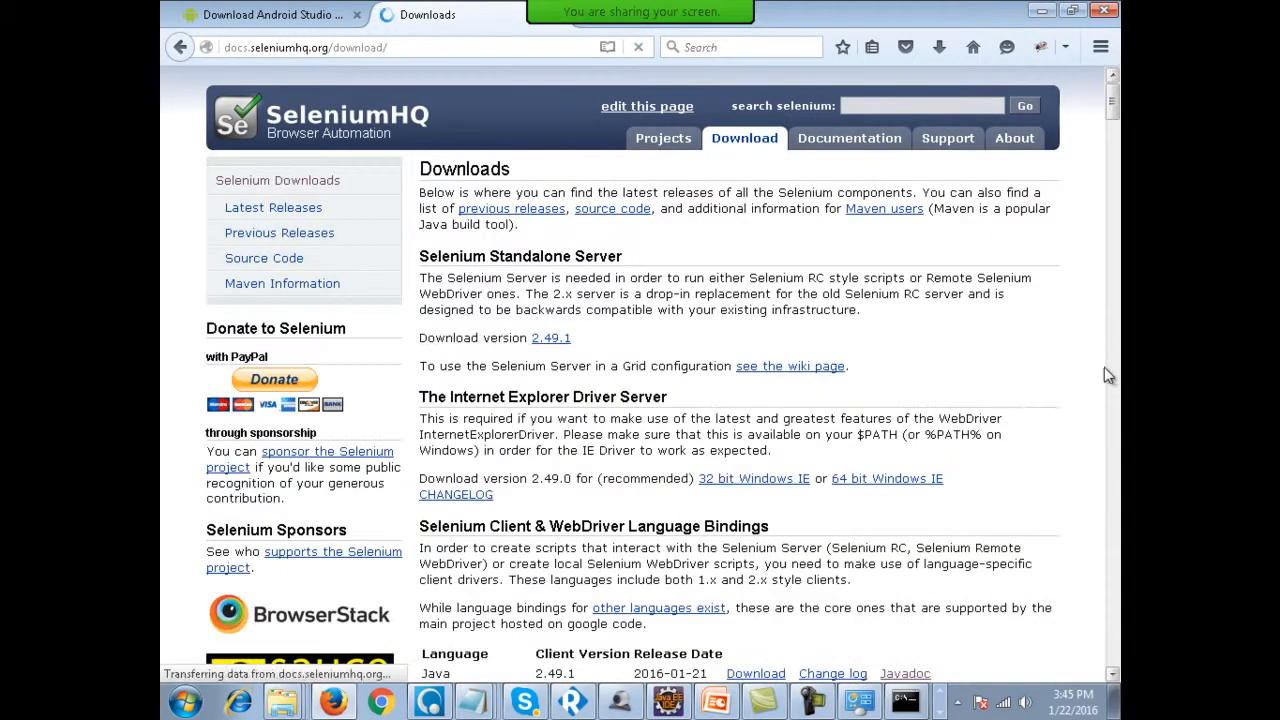
{"action": "scroll", "coordinate": [705, 415], "scroll_direction": "down", "scroll_amount": 1}
{"action": "scroll", "coordinate": [705, 415], "scroll_direction": "down", "scroll_amount": 3}
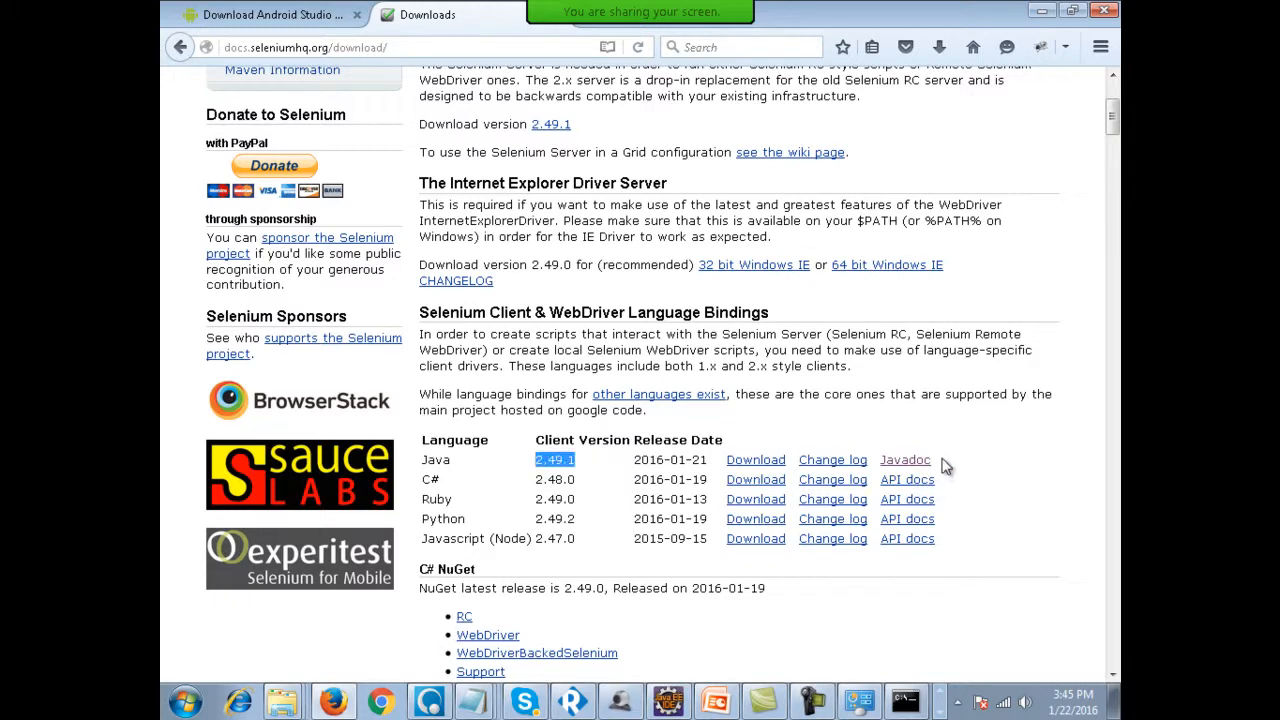
{"action": "left_click_drag", "start_coordinate": [943, 462], "coordinate": [892, 461]}
{"action": "left_click_drag", "start_coordinate": [795, 459], "coordinate": [722, 466]}
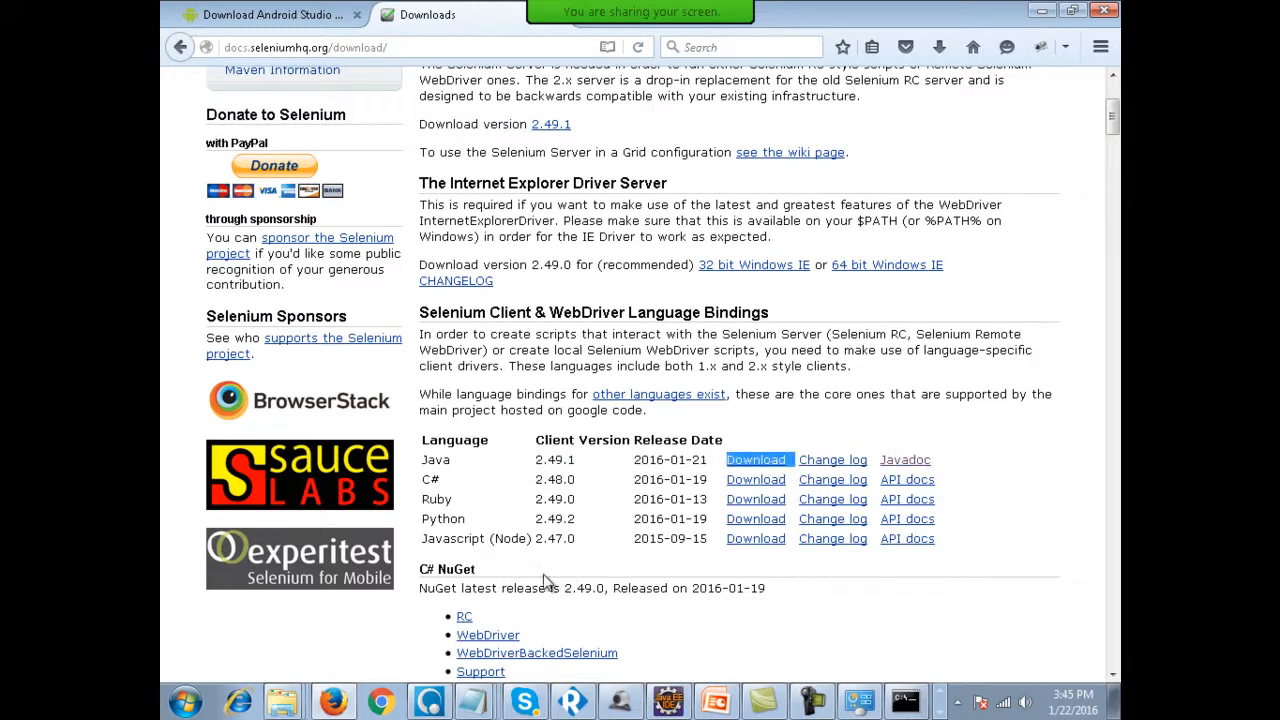
Browse to the Selenium\selenium-2.49.0 folder on drive D and point out the selenium-java-2.49.0 and java-client-3.3.0 jars.
{"action": "left_click", "coordinate": [186, 700]}
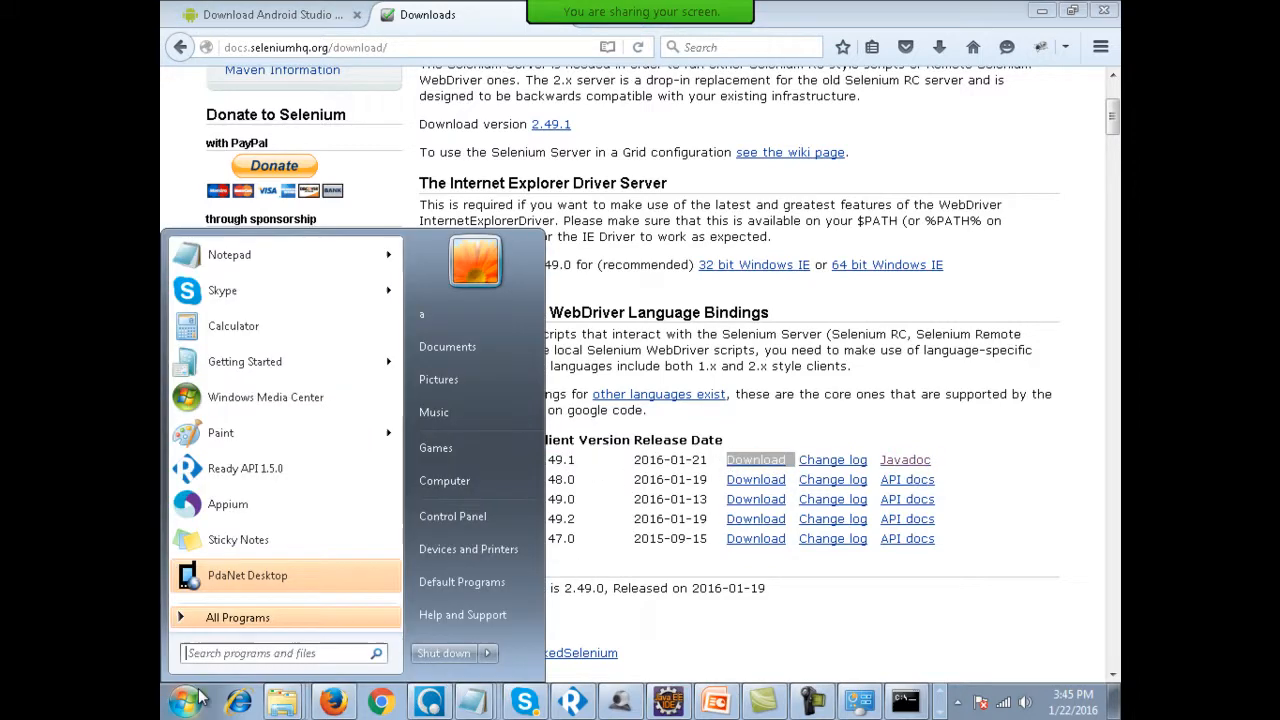
{"action": "left_click", "coordinate": [454, 485]}
{"action": "double_click", "coordinate": [667, 178]}
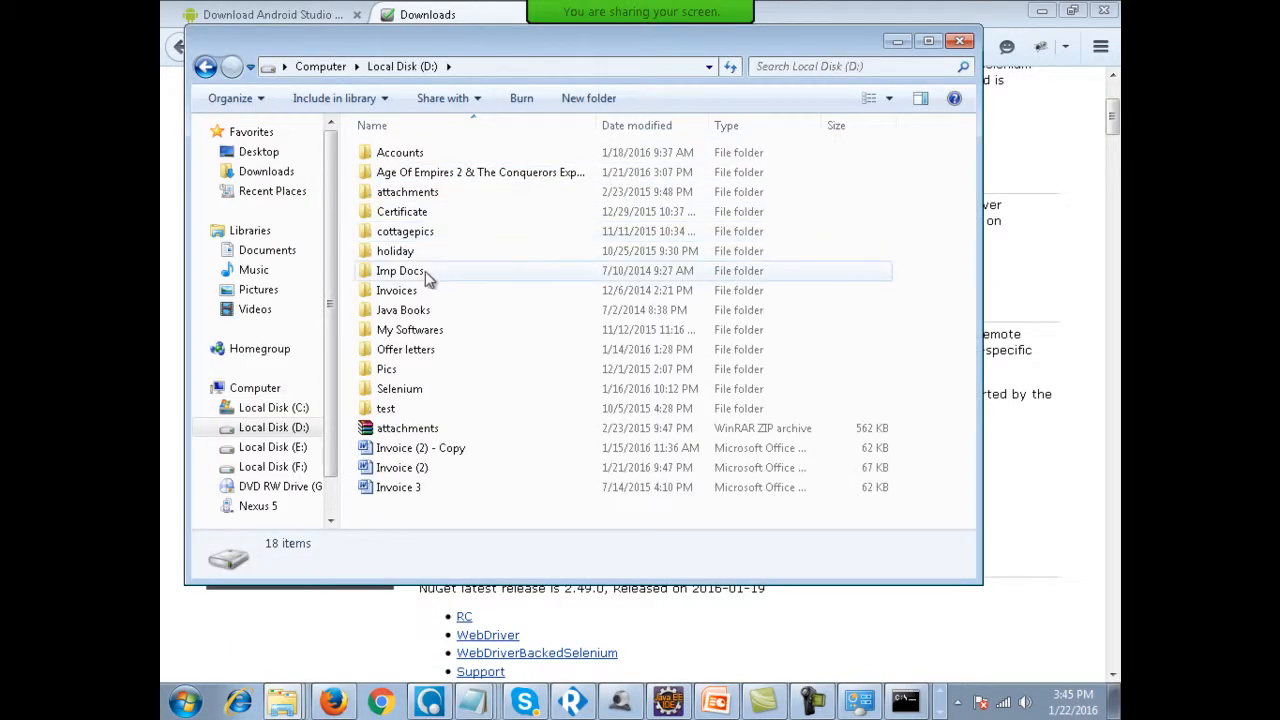
{"action": "double_click", "coordinate": [408, 390]}
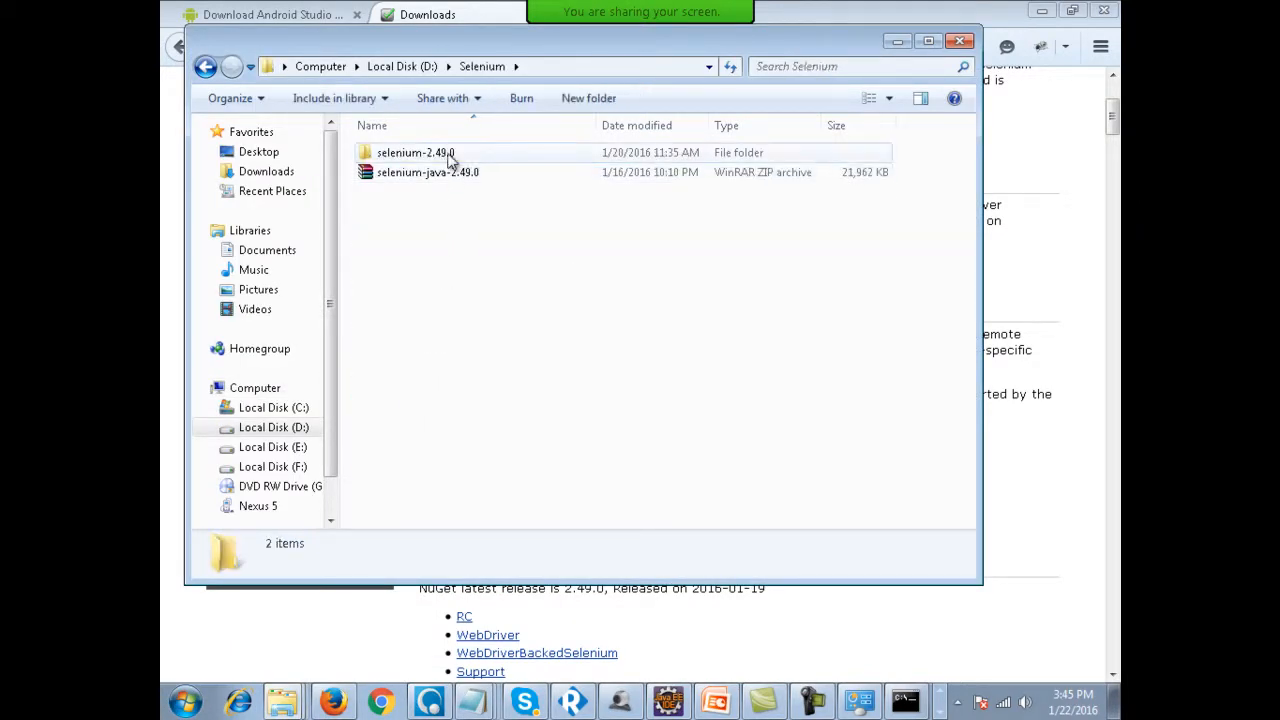
{"action": "double_click", "coordinate": [430, 150]}
{"action": "left_click", "coordinate": [462, 252]}
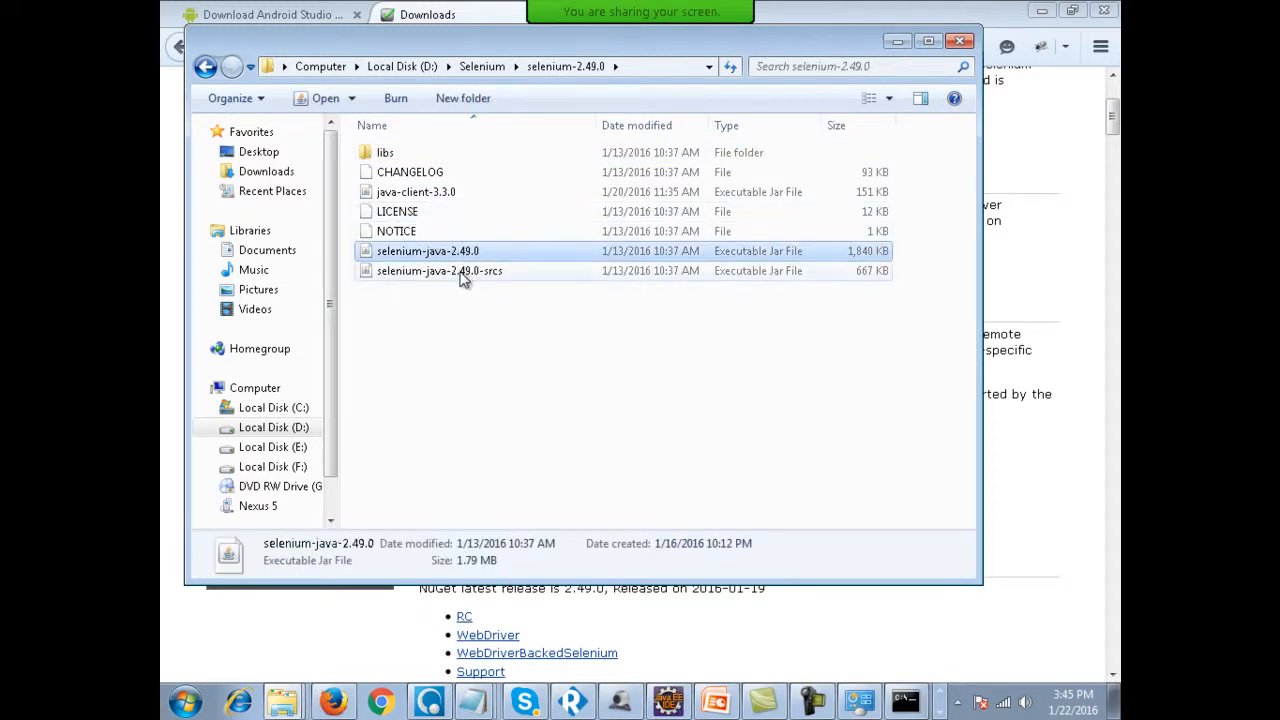
{"action": "left_click", "coordinate": [422, 193]}
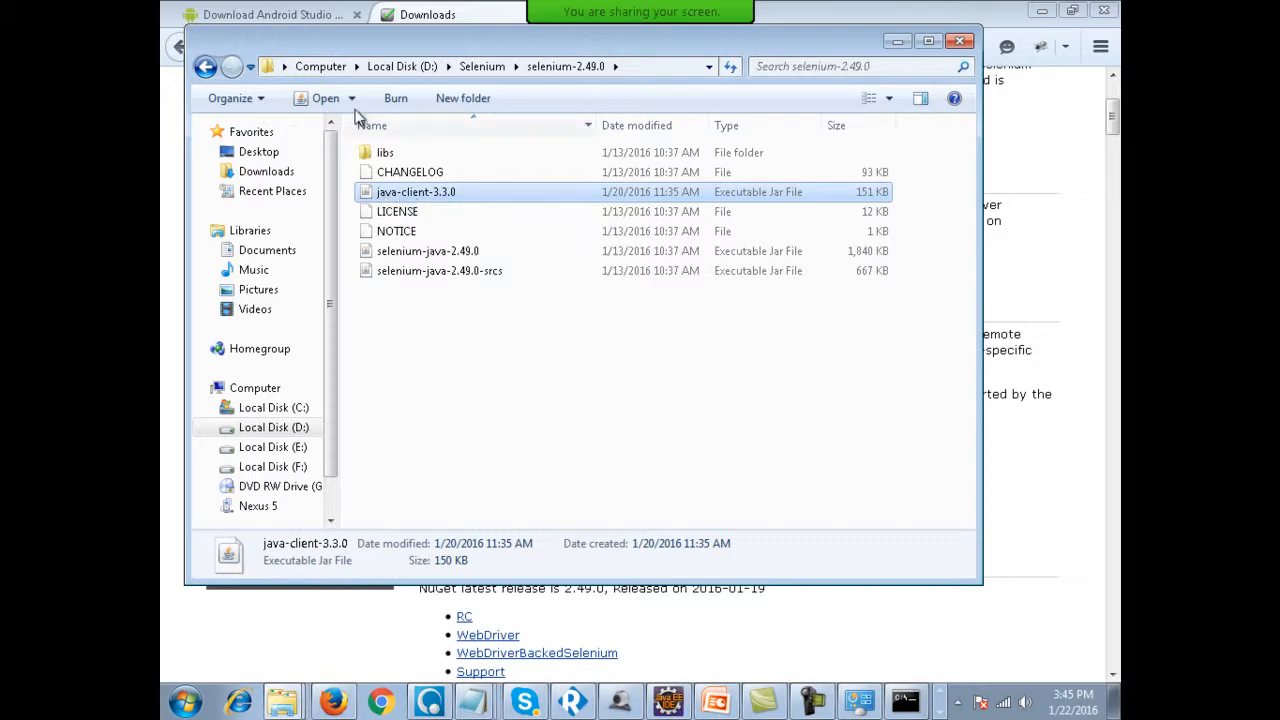
{"action": "left_click", "coordinate": [422, 251]}
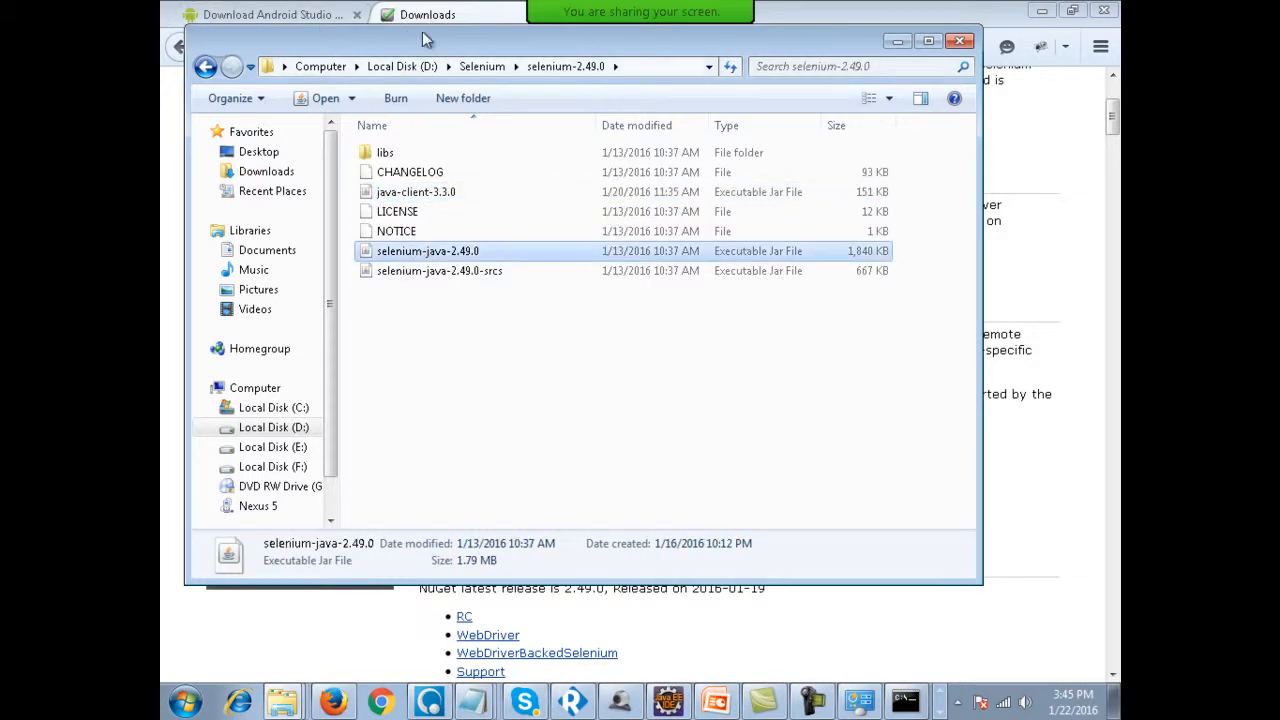
Return to Firefox and open appium.io in the tab showing the Android Studio download page.
{"action": "left_click", "coordinate": [446, 12]}
{"action": "left_click", "coordinate": [340, 46]}
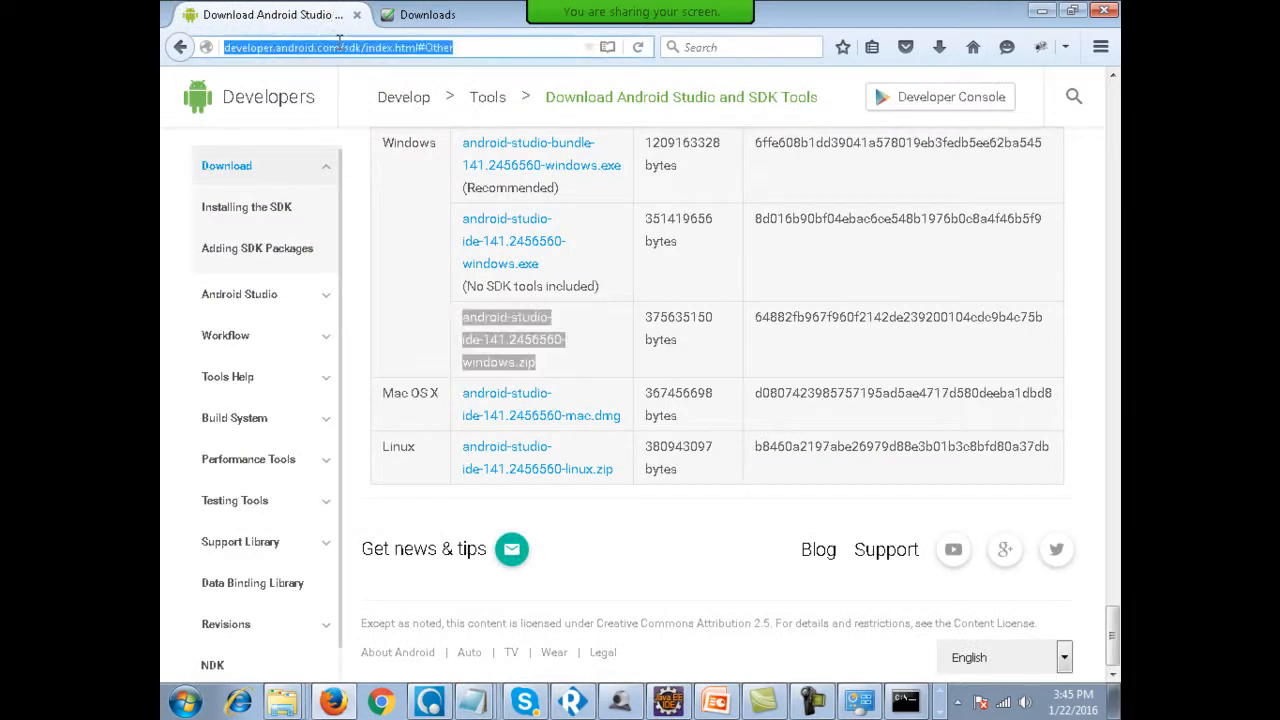
{"action": "type", "text": "appium"}
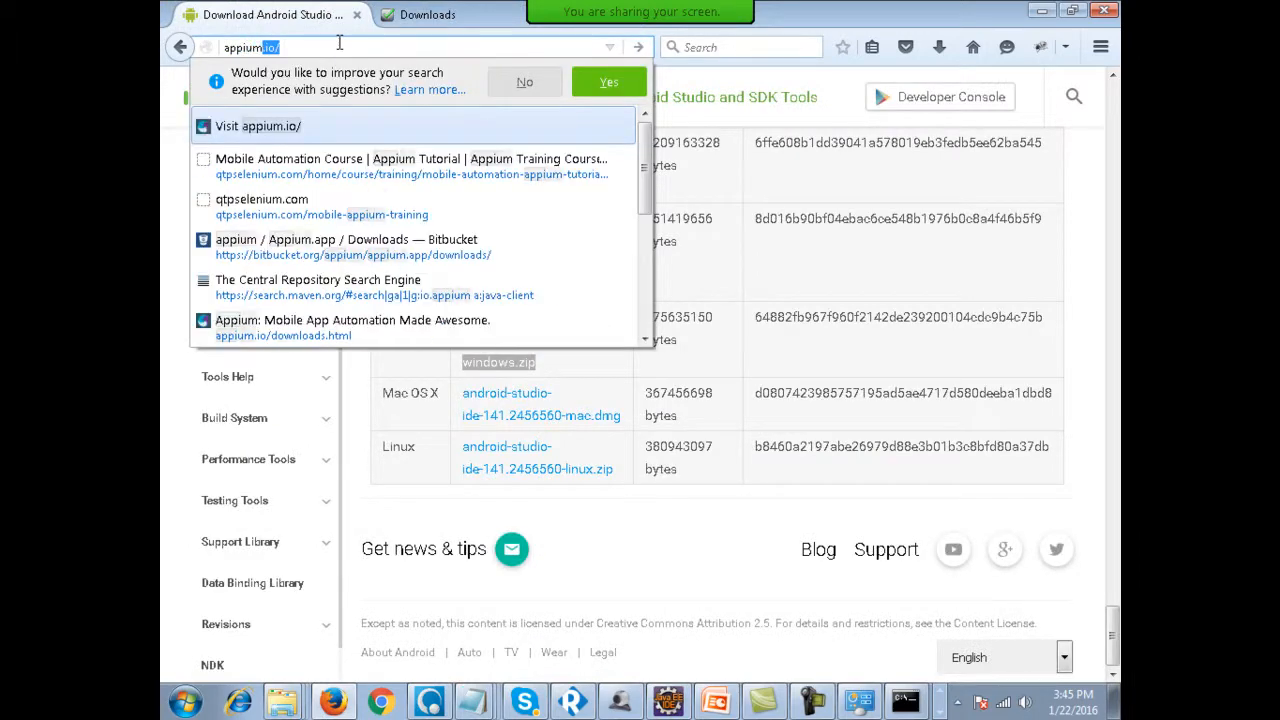
{"action": "type", "text": ".io"}
{"action": "key", "text": "Return"}
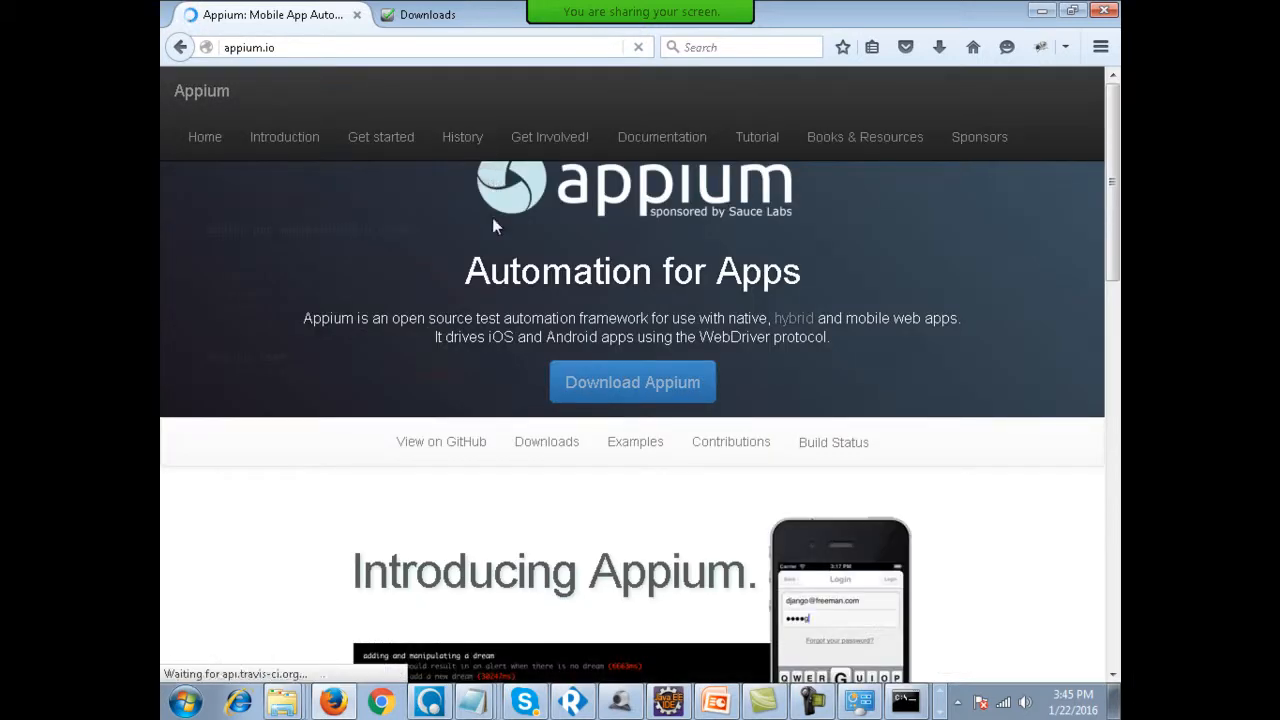
Go to Appium's Downloads page and open the Java client library link.
{"action": "left_click", "coordinate": [541, 446]}
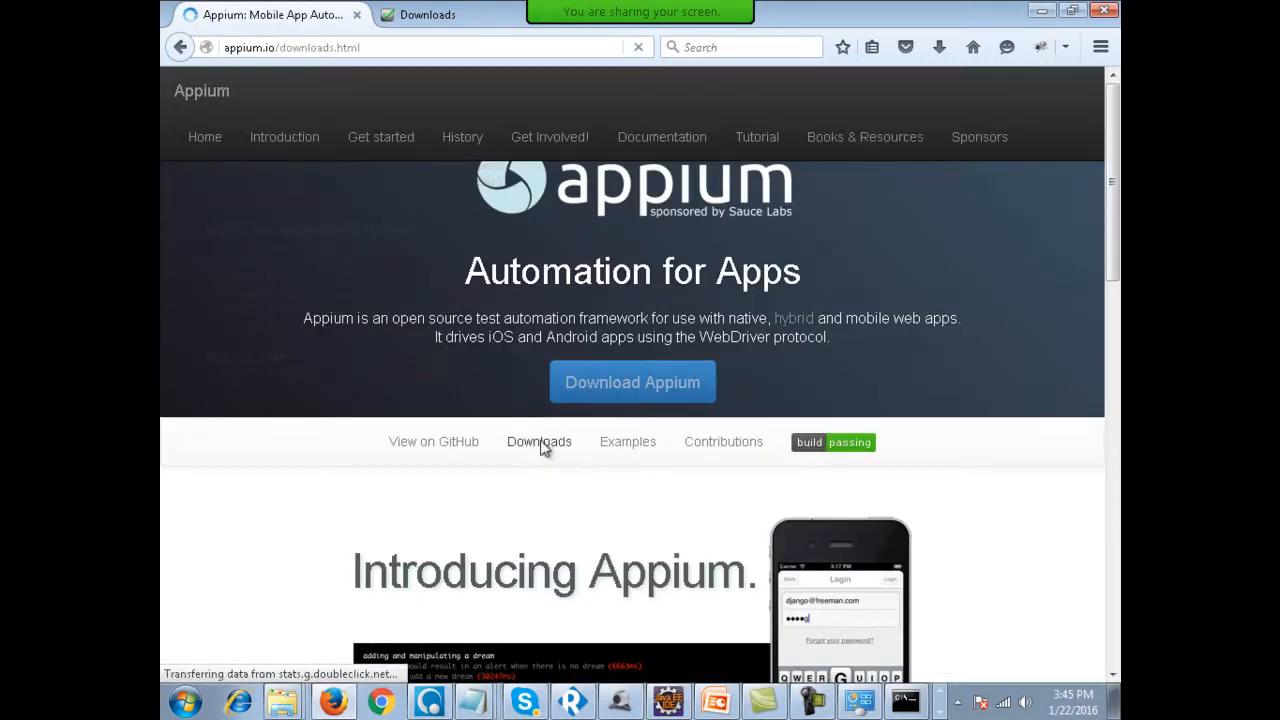
{"action": "left_click_drag", "start_coordinate": [249, 418], "coordinate": [229, 423]}
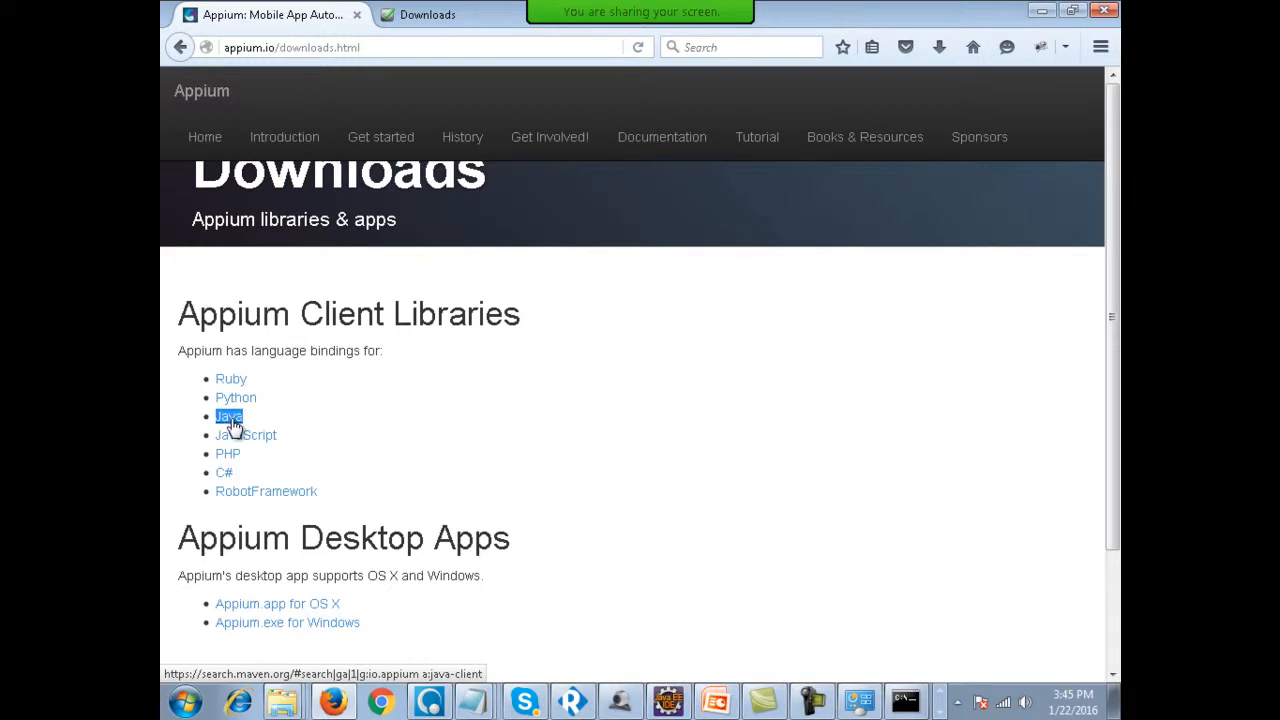
{"action": "left_click", "coordinate": [231, 424]}
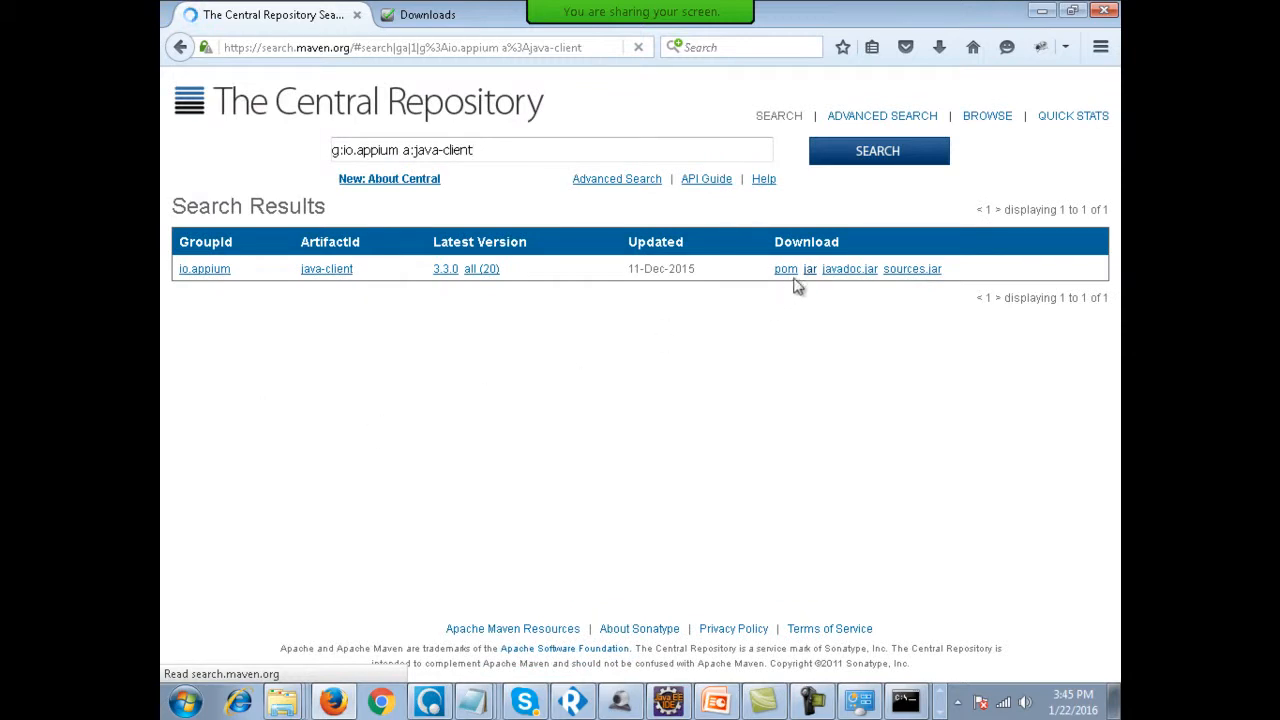
Point out the java-client artifact with its jar and javadoc.jar downloads, and select java-client-3.3.0 in the selenium-2.49.0 folder.
{"action": "left_click_drag", "start_coordinate": [818, 270], "coordinate": [802, 272]}
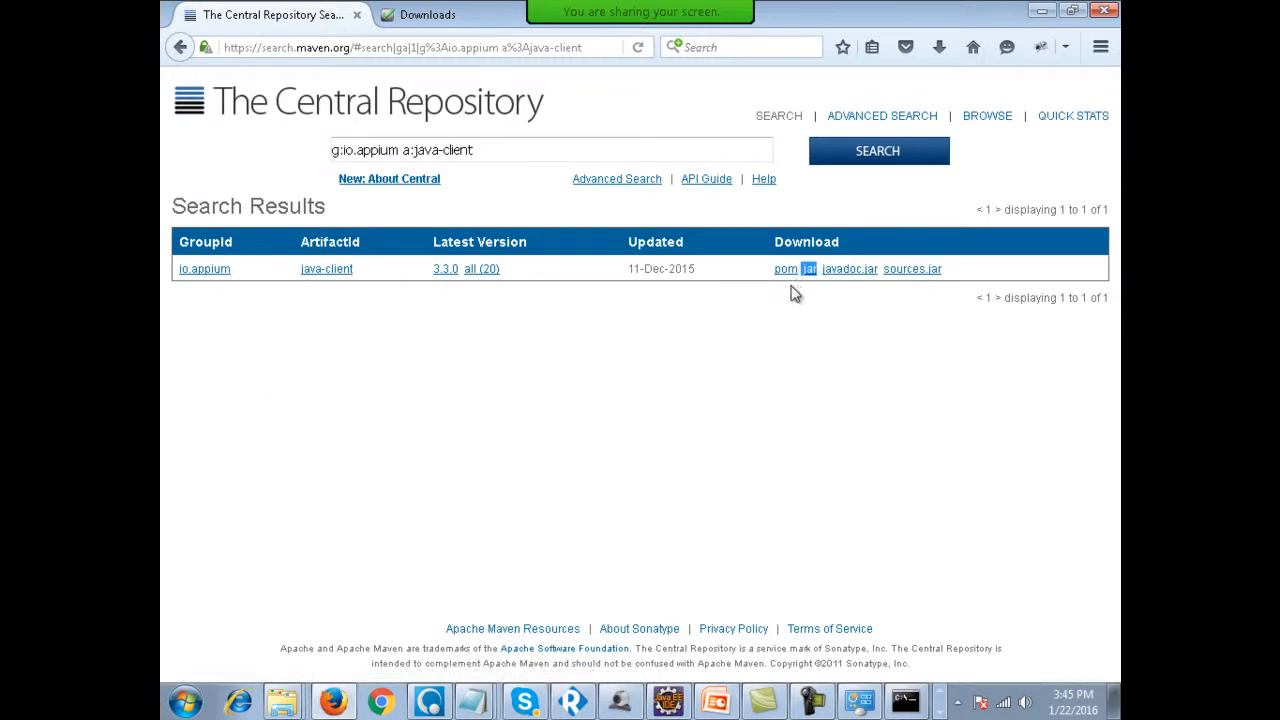
{"action": "left_click_drag", "start_coordinate": [355, 271], "coordinate": [305, 282]}
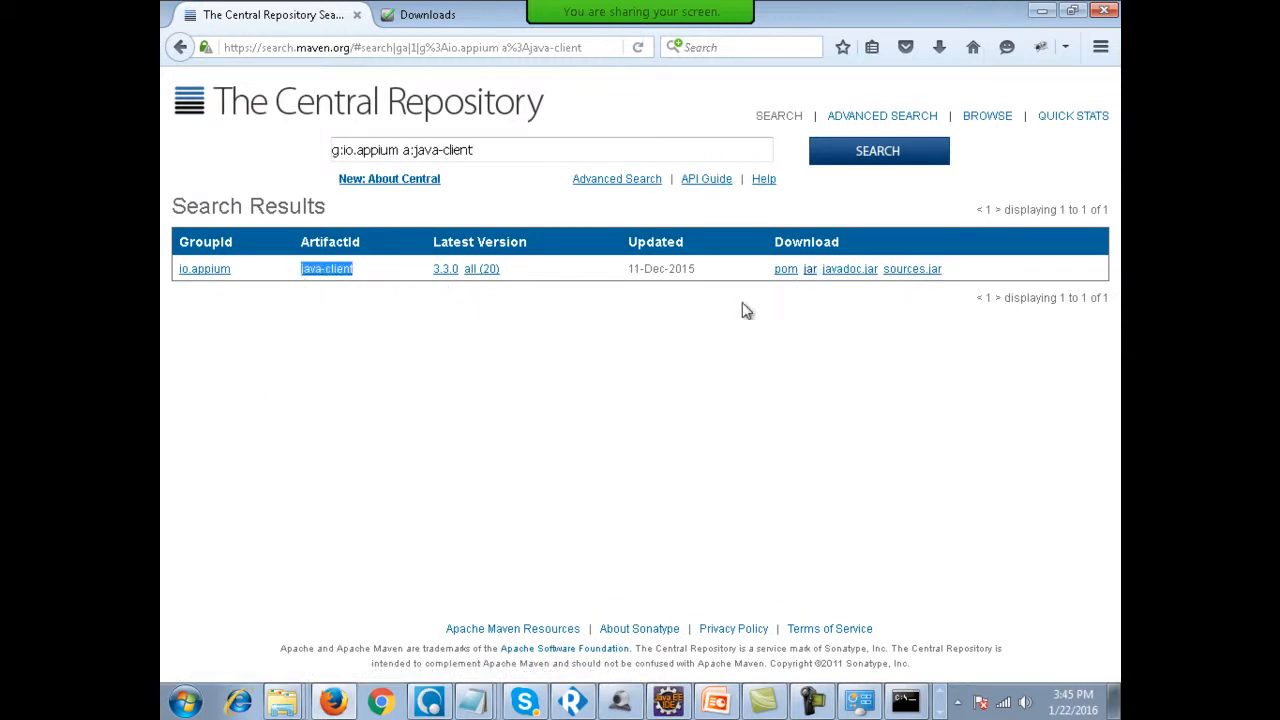
{"action": "left_click_drag", "start_coordinate": [817, 272], "coordinate": [801, 270]}
{"action": "left_click_drag", "start_coordinate": [880, 270], "coordinate": [829, 276]}
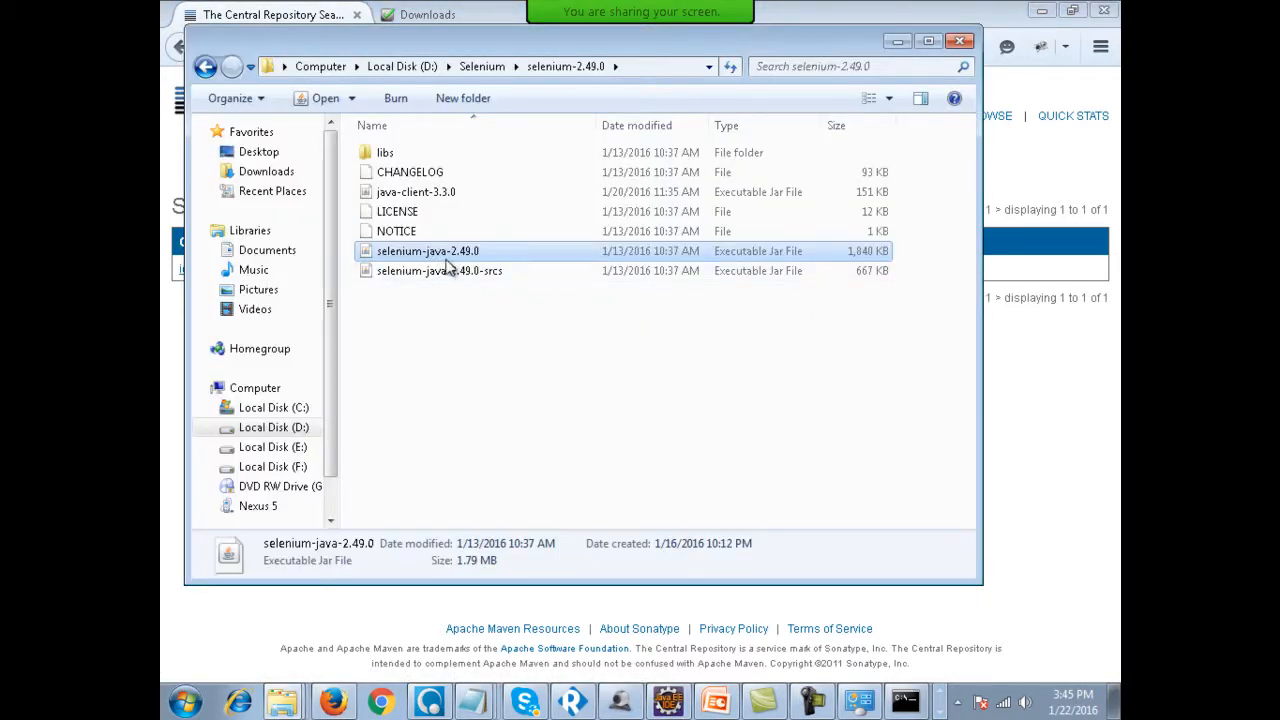
{"action": "left_click", "coordinate": [430, 196]}
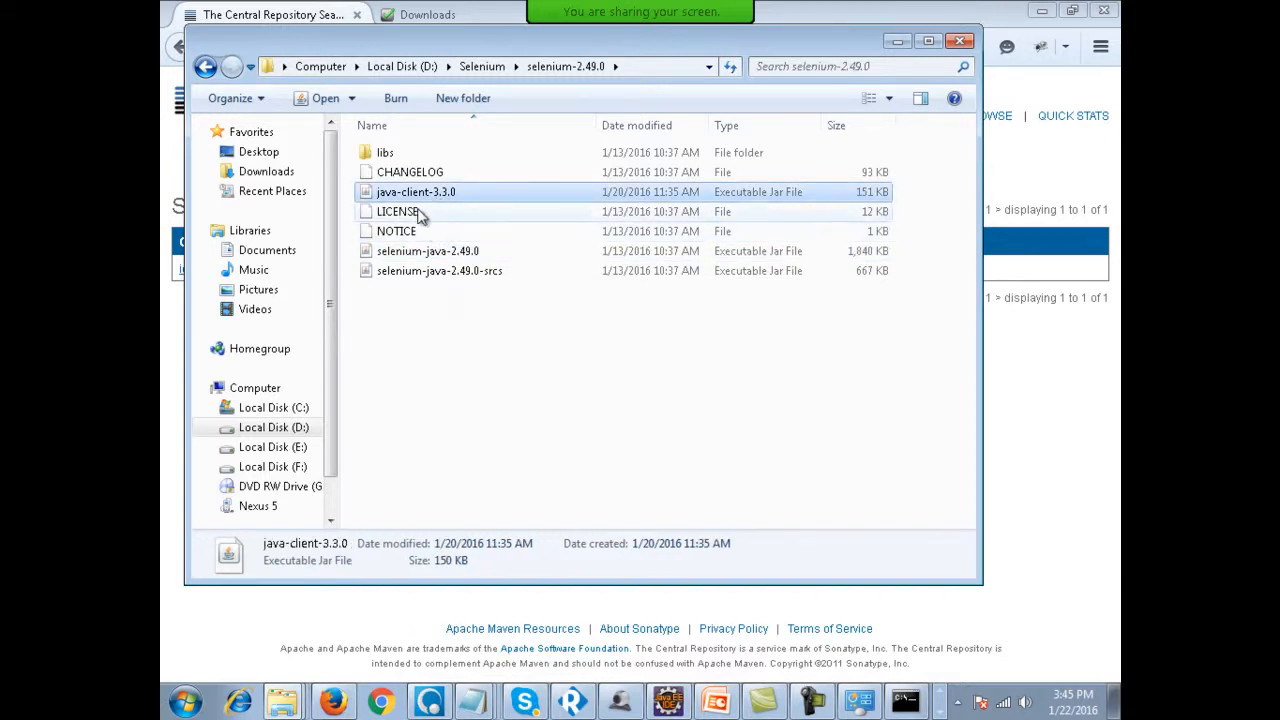
Add selenium-java-2.49.0 to the selection beside java-client-3.3.0, and open the libs folder to look through its jar files.
{"action": "left_click", "coordinate": [395, 251], "text": "ctrl"}
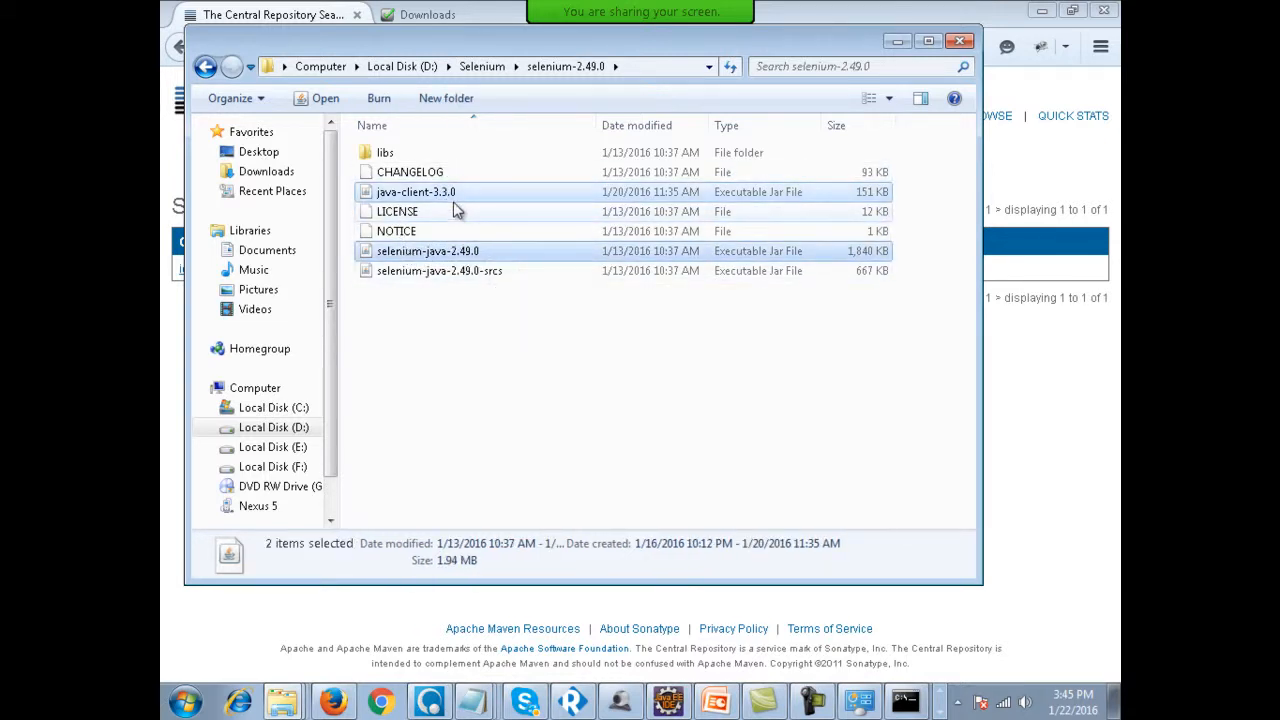
{"action": "double_click", "coordinate": [388, 153]}
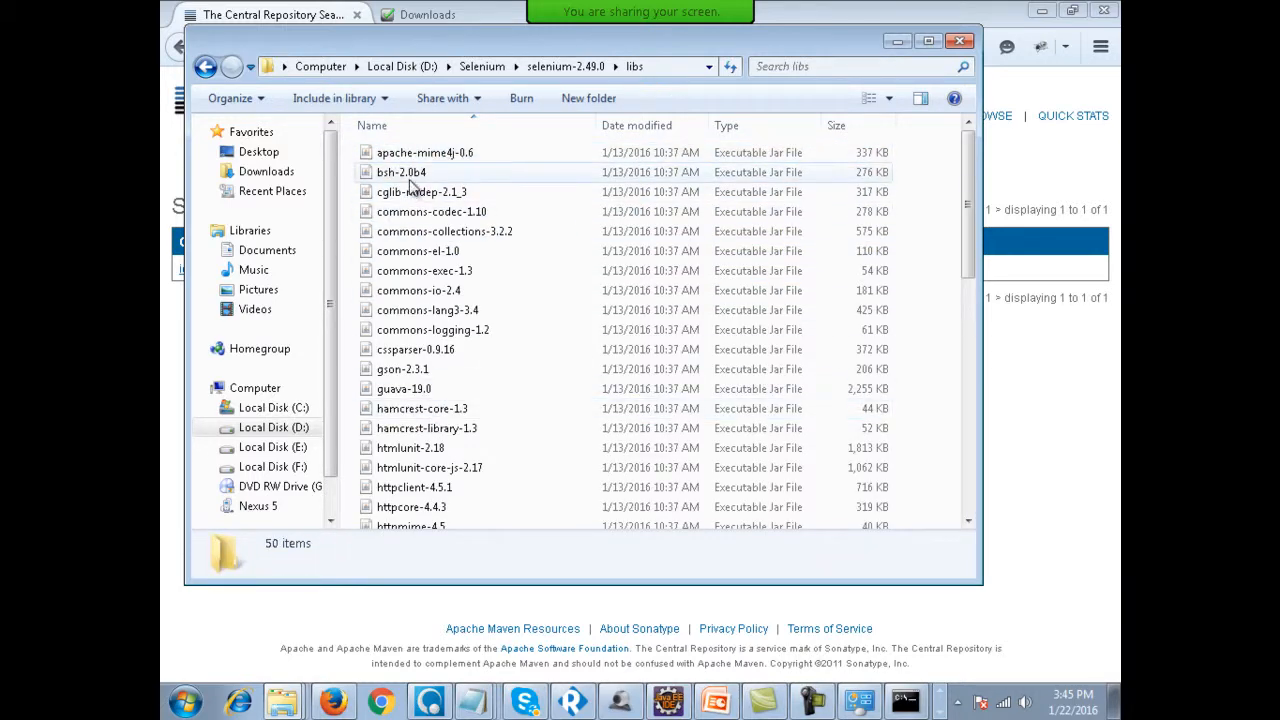
{"action": "scroll", "coordinate": [420, 230], "scroll_direction": "down", "scroll_amount": 5}
{"action": "scroll", "coordinate": [418, 270], "scroll_direction": "up", "scroll_amount": 6}
{"action": "scroll", "coordinate": [428, 205], "scroll_direction": "down", "scroll_amount": 10}
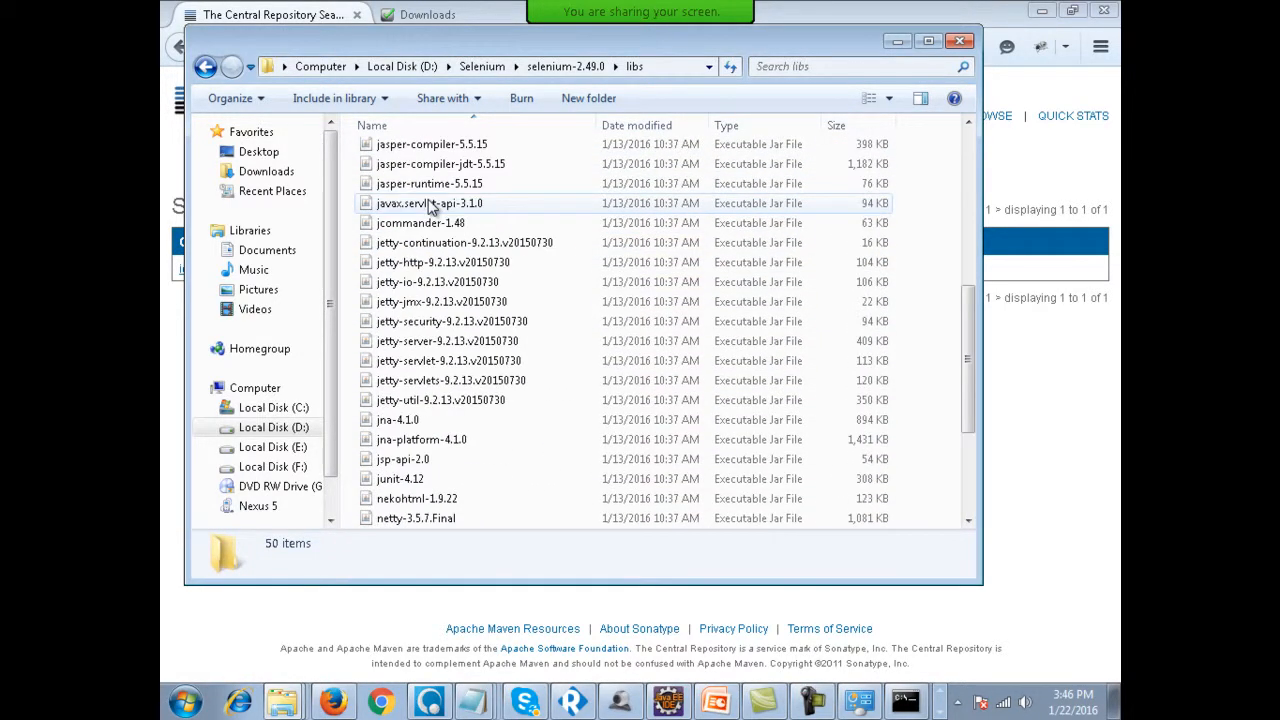
{"action": "scroll", "coordinate": [430, 210], "scroll_direction": "up", "scroll_amount": 5}
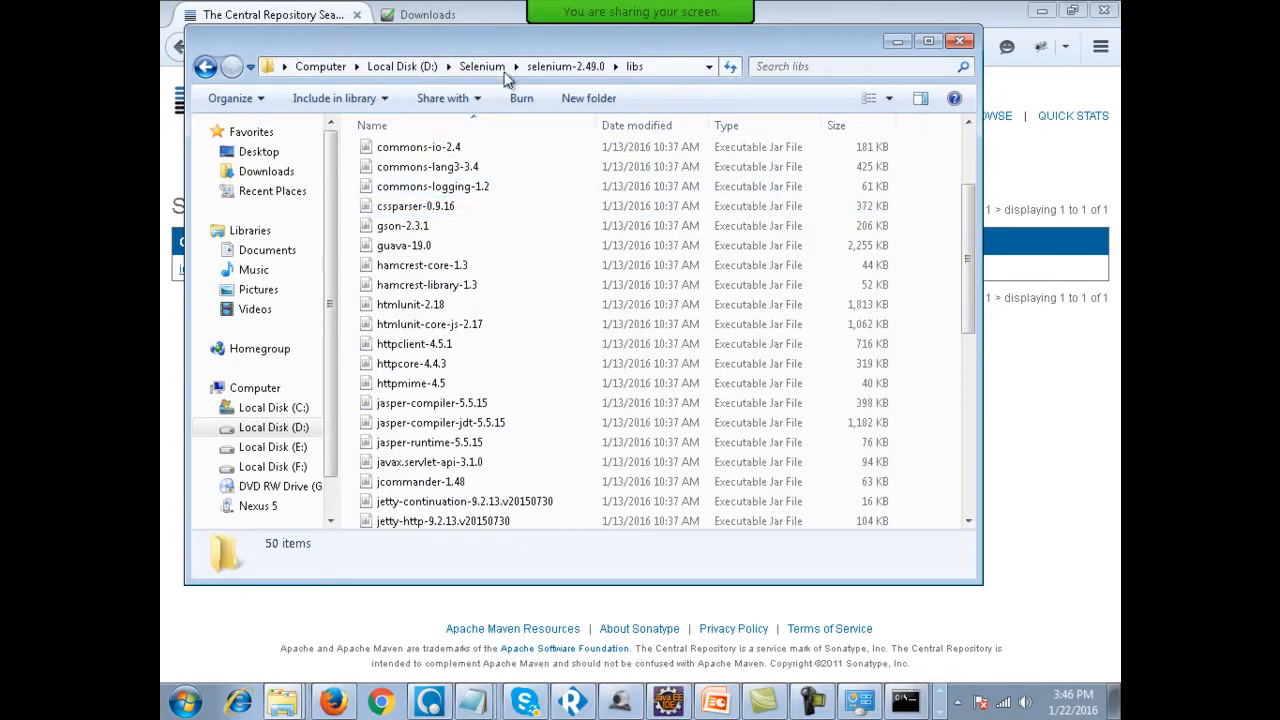
Return to the selenium-2.49.0 folder, select selenium-java-2.49.0, and reopen libs to review the supporting jars.
{"action": "left_click", "coordinate": [567, 68]}
{"action": "left_click", "coordinate": [470, 253]}
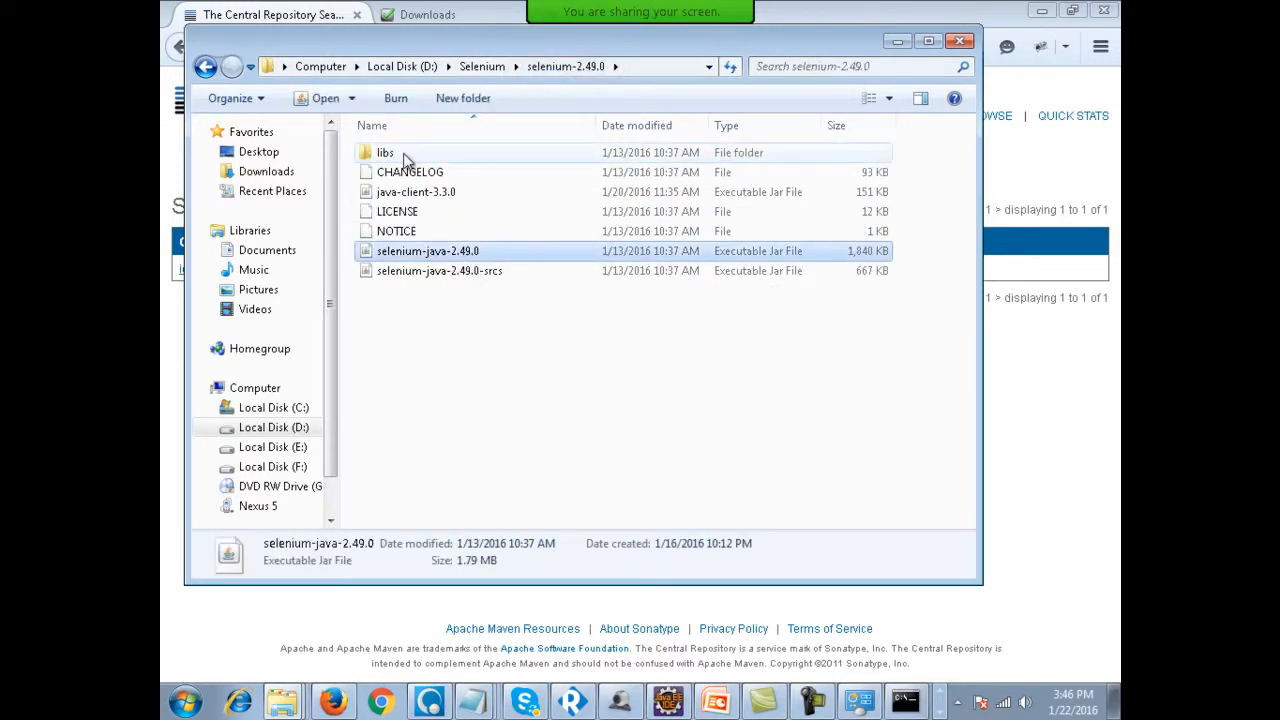
{"action": "double_click", "coordinate": [405, 160]}
{"action": "scroll", "coordinate": [400, 297], "scroll_direction": "down", "scroll_amount": 1}
{"action": "scroll", "coordinate": [435, 305], "scroll_direction": "up", "scroll_amount": 1}
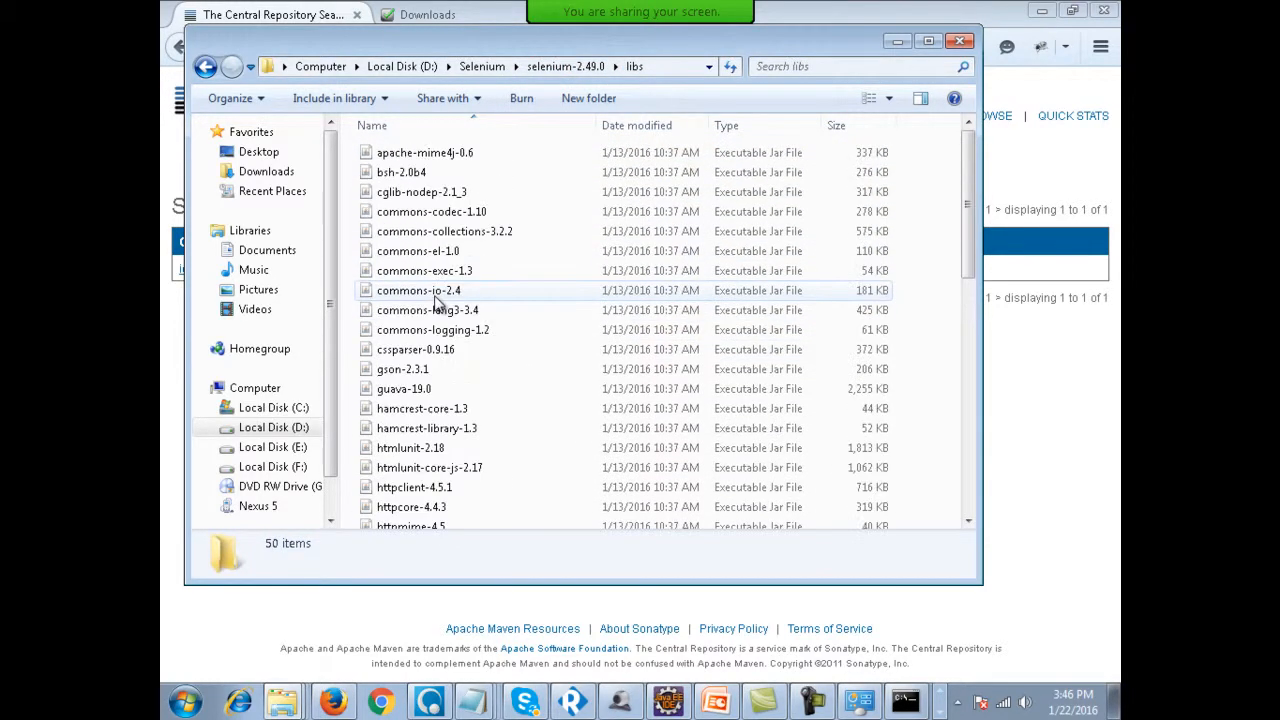
{"action": "scroll", "coordinate": [440, 289], "scroll_direction": "down", "scroll_amount": 10}
{"action": "scroll", "coordinate": [440, 282], "scroll_direction": "up", "scroll_amount": 7}
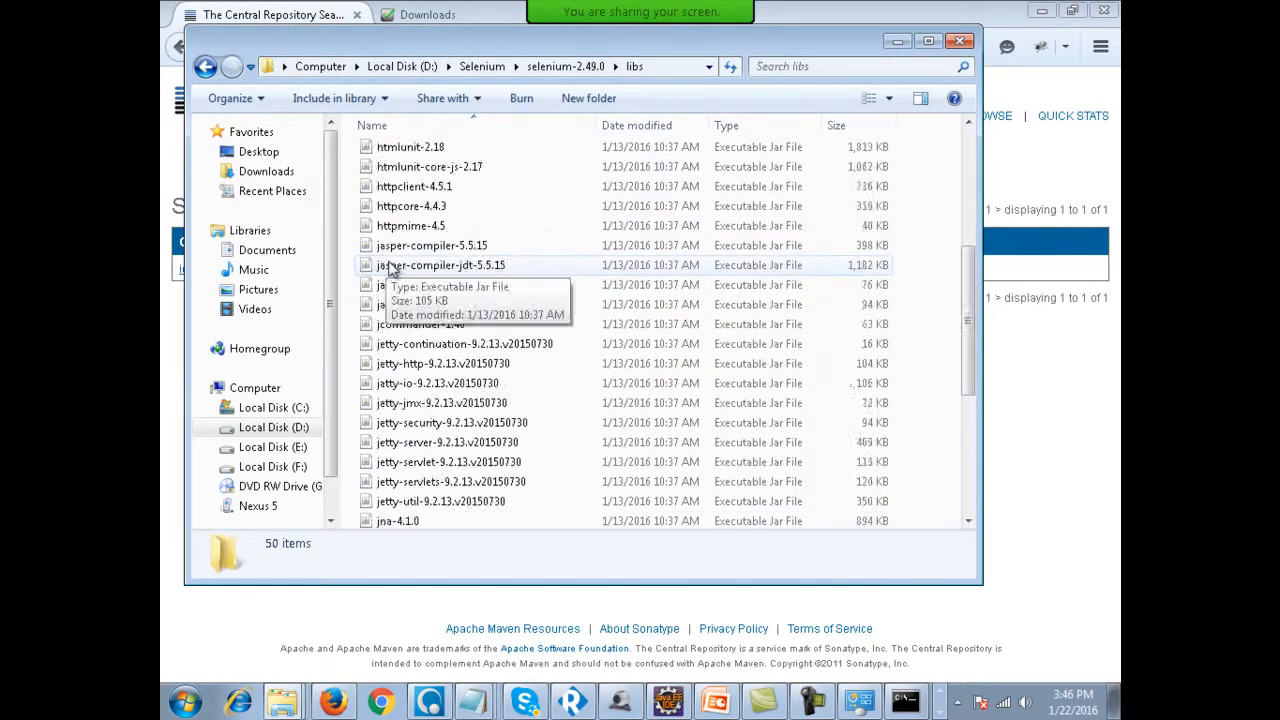
Switch to Eclipse and show the WatsApp.java project in the Java perspective.
{"action": "left_click", "coordinate": [668, 702]}
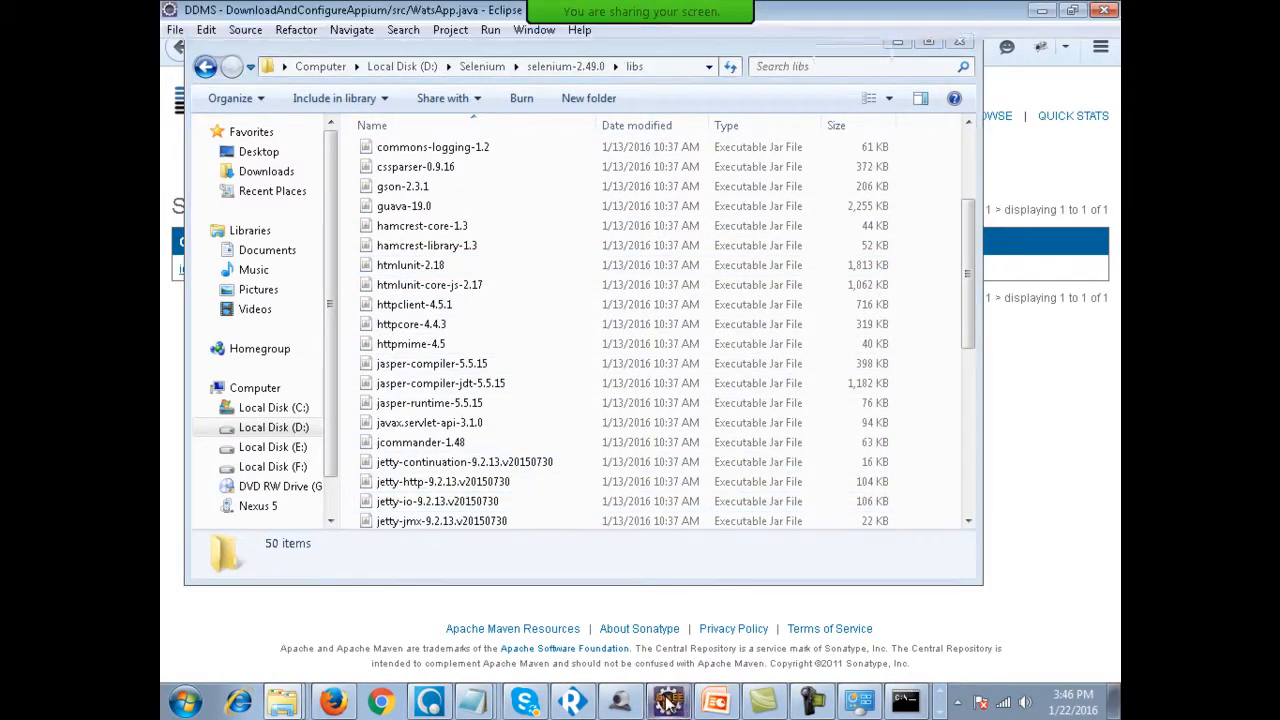
{"action": "left_click", "coordinate": [1030, 55]}
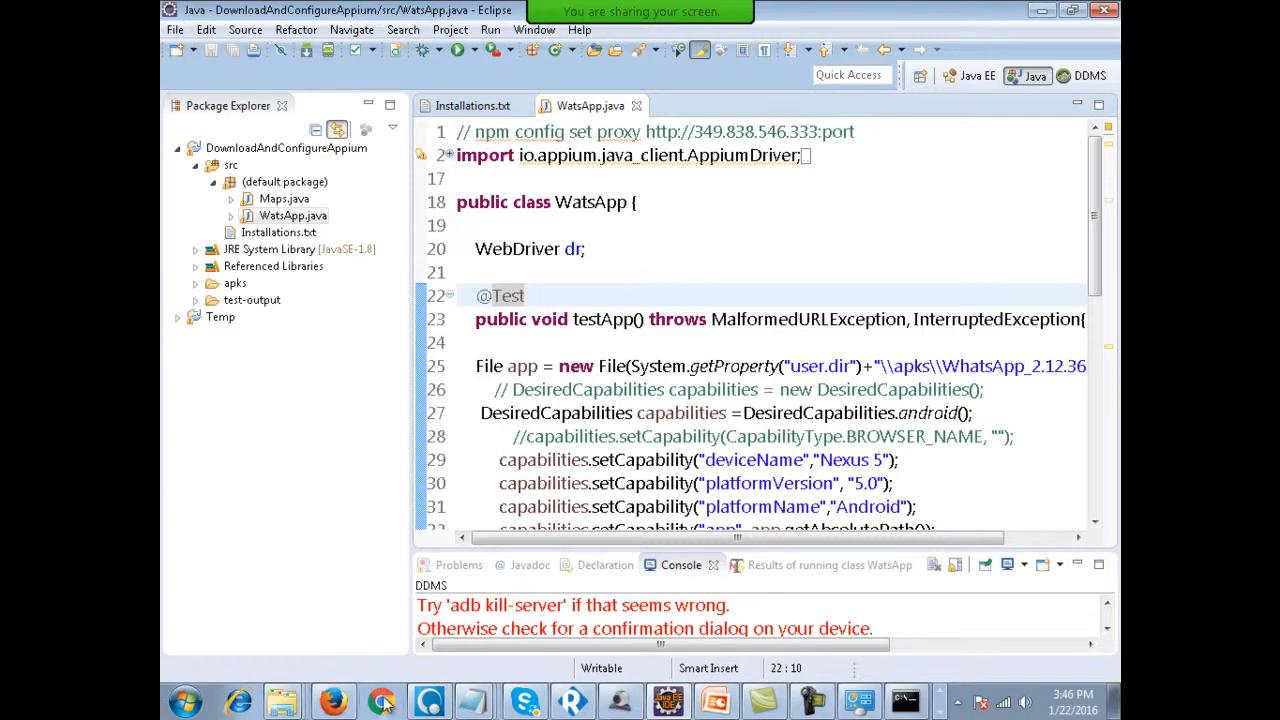
Switch to Firefox and open qtpselenium.com in the tab showing the Selenium Downloads page.
{"action": "left_click", "coordinate": [333, 701]}
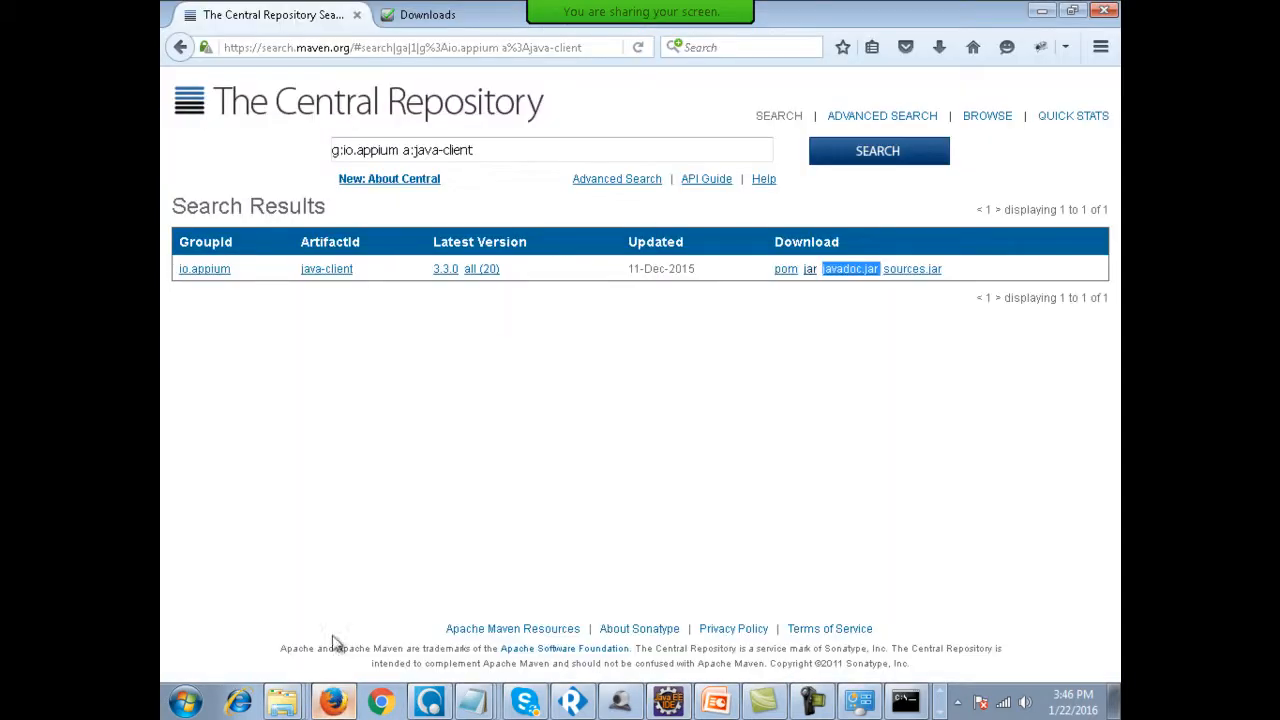
{"action": "left_click", "coordinate": [430, 14]}
{"action": "left_click", "coordinate": [446, 50]}
{"action": "type", "text": "qtpselenium.com/"}
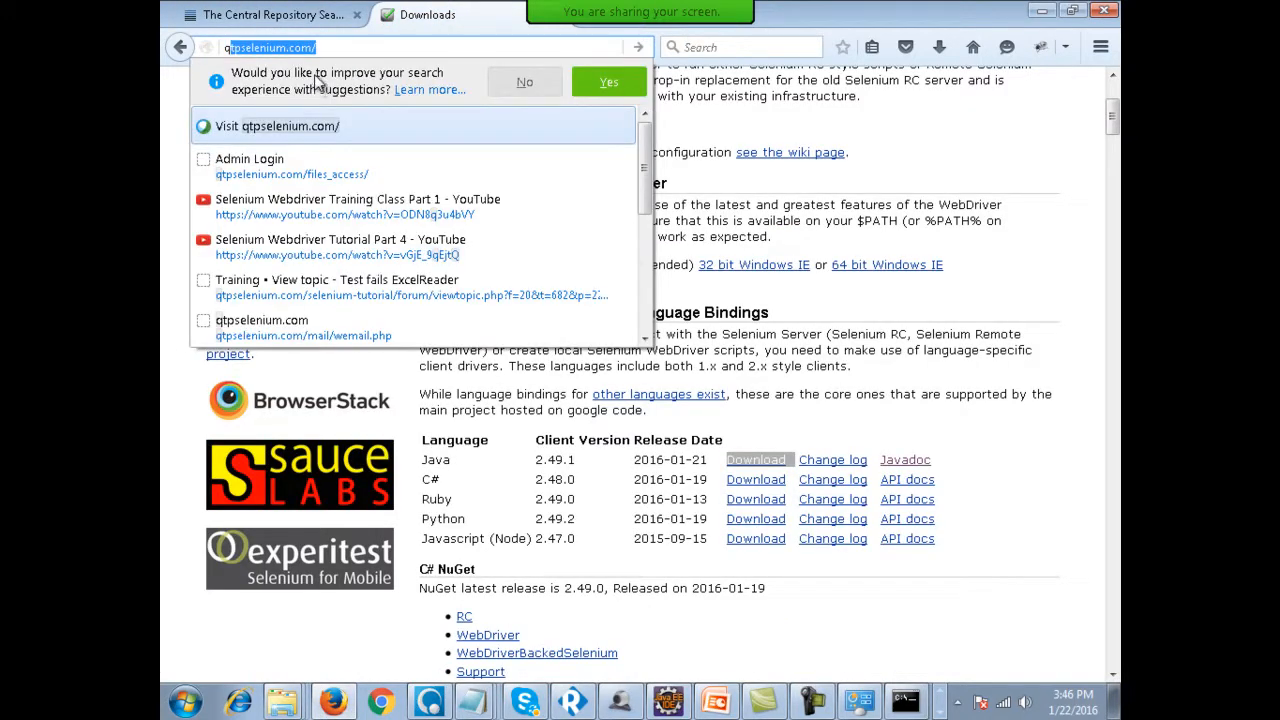
{"action": "key", "text": "Return"}
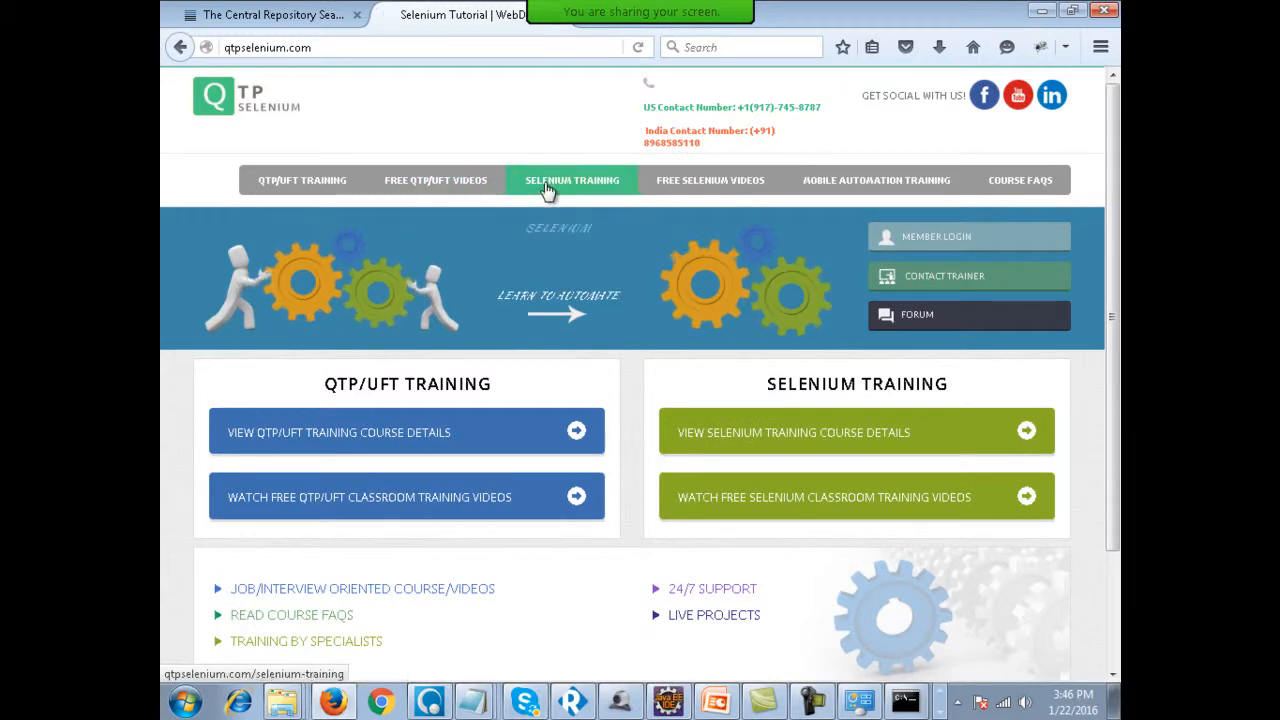
Open the site's free Selenium videos page and look through the lists of tutorial videos.
{"action": "left_click", "coordinate": [710, 182]}
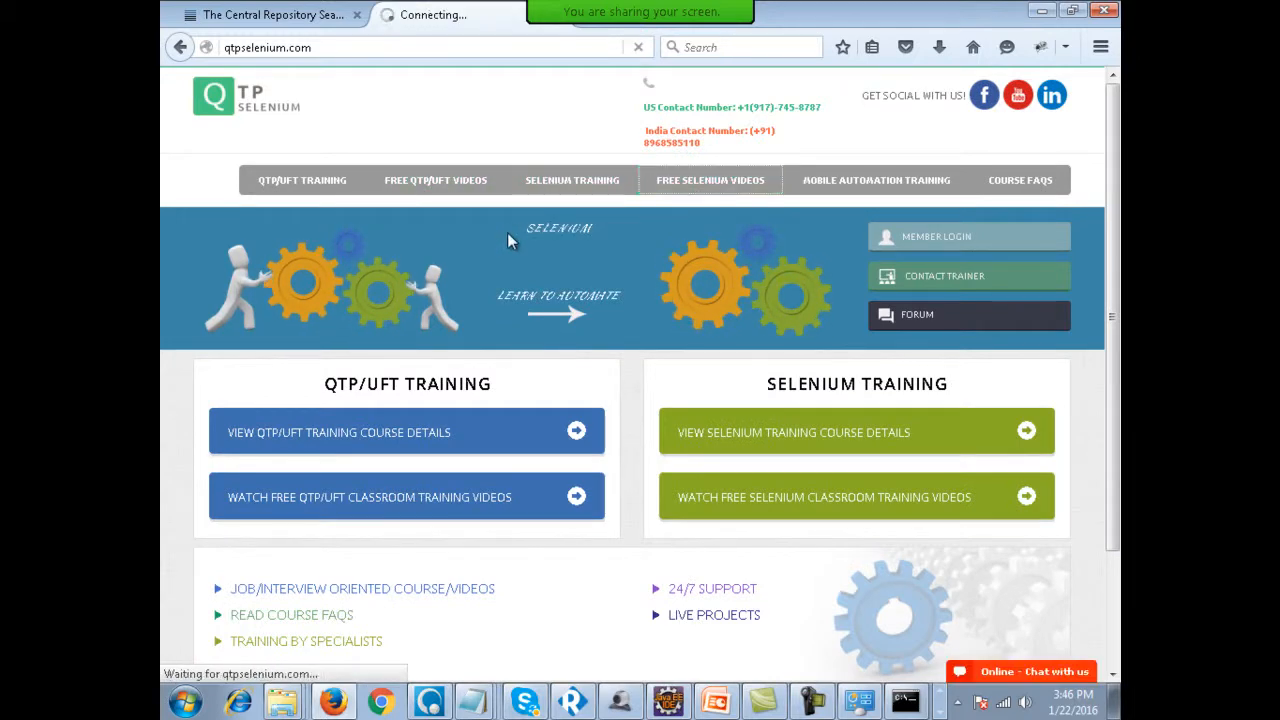
{"action": "scroll", "coordinate": [510, 238], "scroll_direction": "down", "scroll_amount": 2}
{"action": "scroll", "coordinate": [530, 238], "scroll_direction": "down", "scroll_amount": 3}
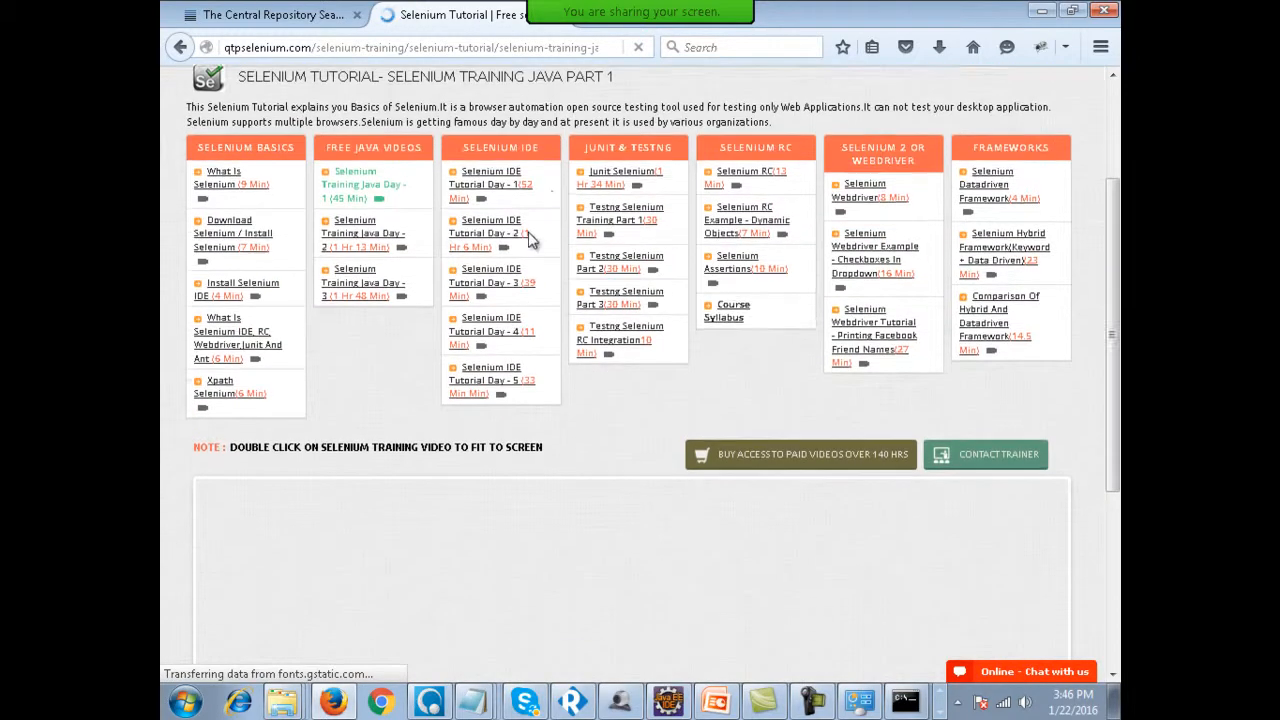
{"action": "scroll", "coordinate": [530, 238], "scroll_direction": "down", "scroll_amount": 1}
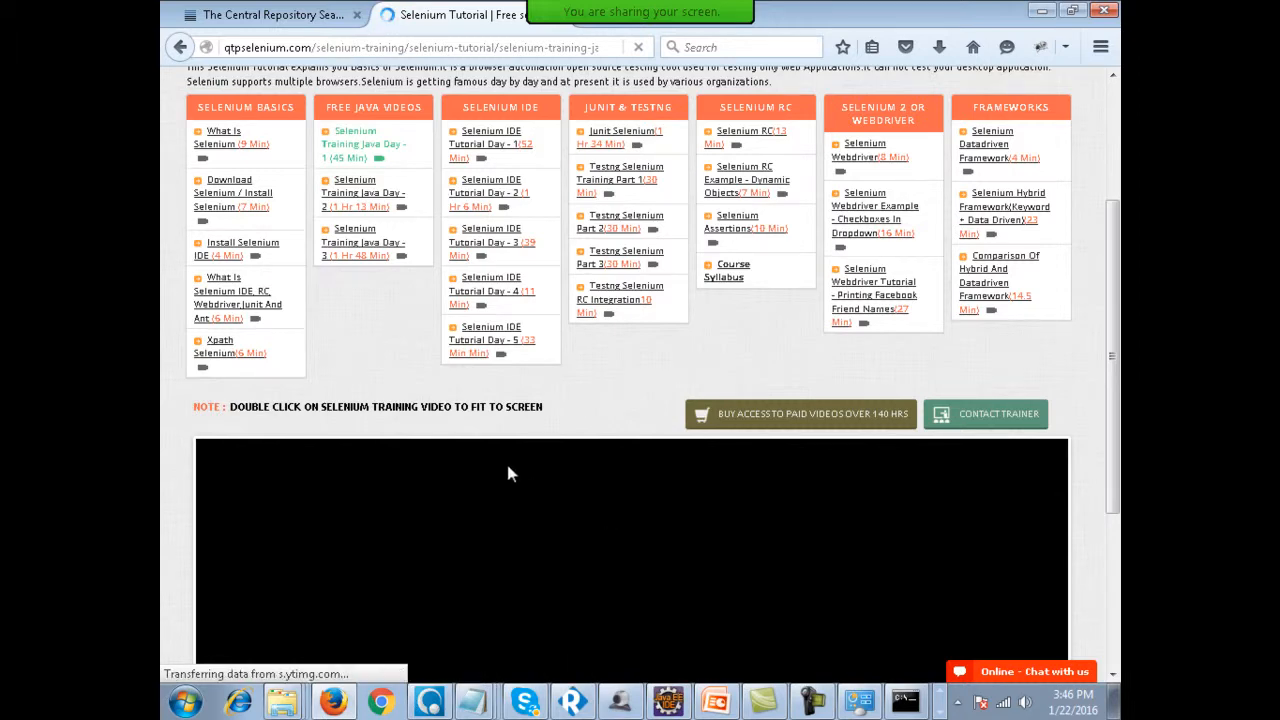
Switch back to Eclipse and open the Java Build Path libraries in the DownloadAndConfigureAppium project's properties.
{"action": "key", "text": "alt+Tab"}
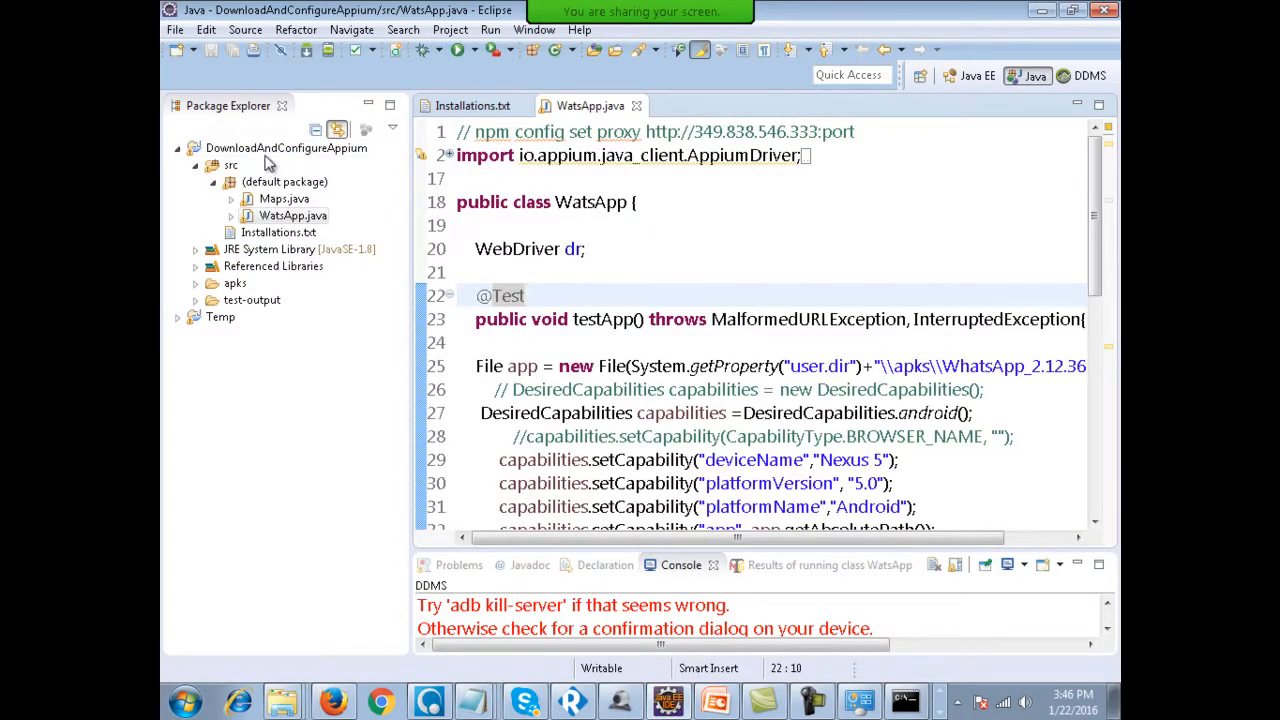
{"action": "left_click", "coordinate": [270, 155]}
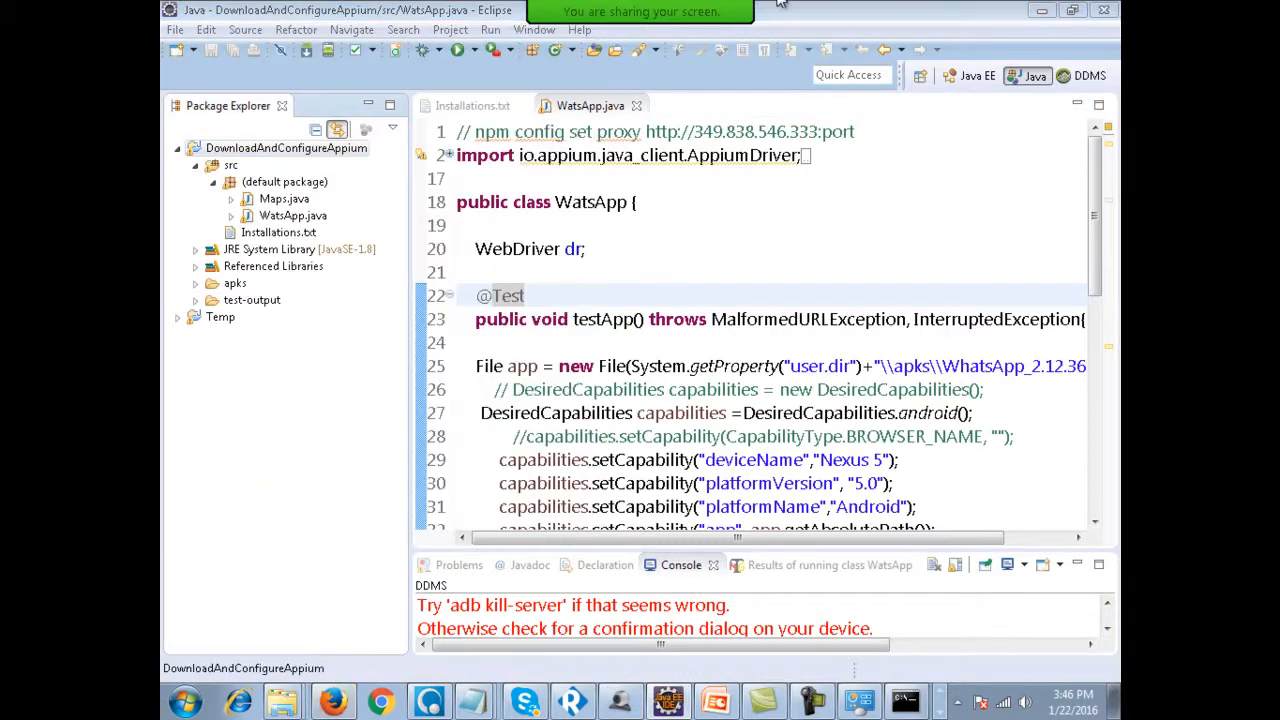
{"action": "left_click", "coordinate": [808, 703]}
{"action": "left_click", "coordinate": [1020, 612]}
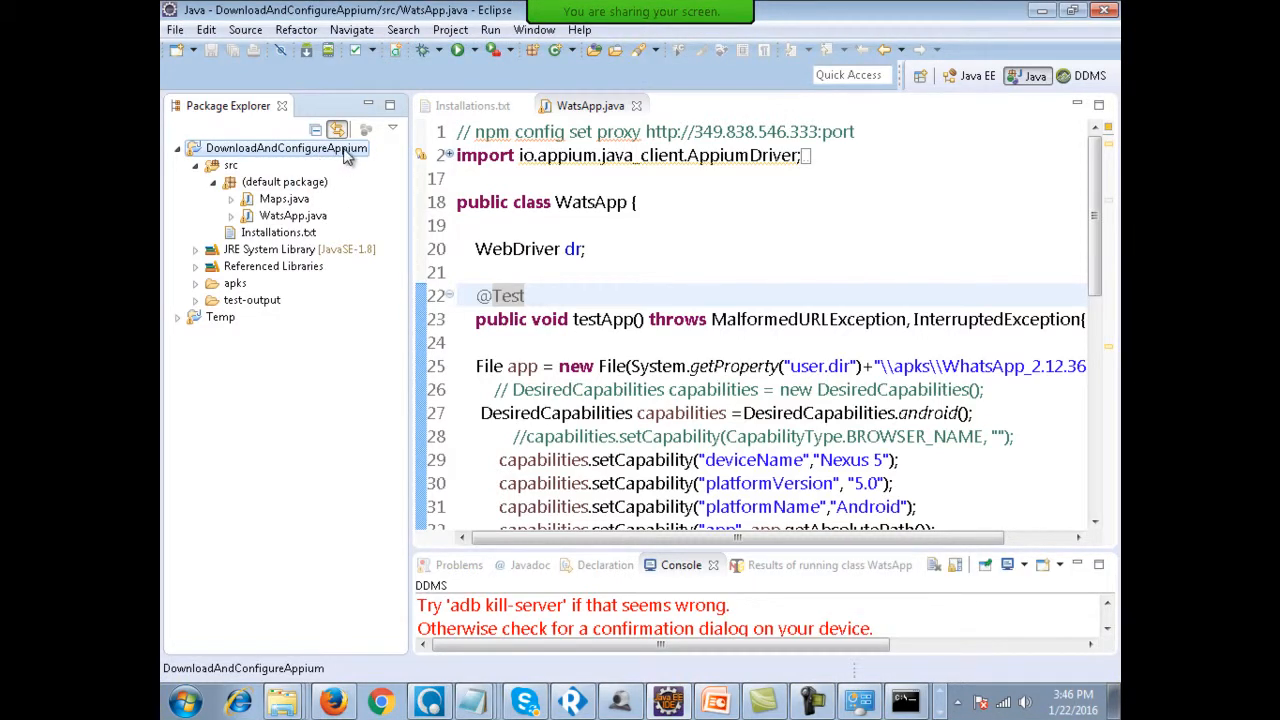
{"action": "right_click", "coordinate": [287, 152]}
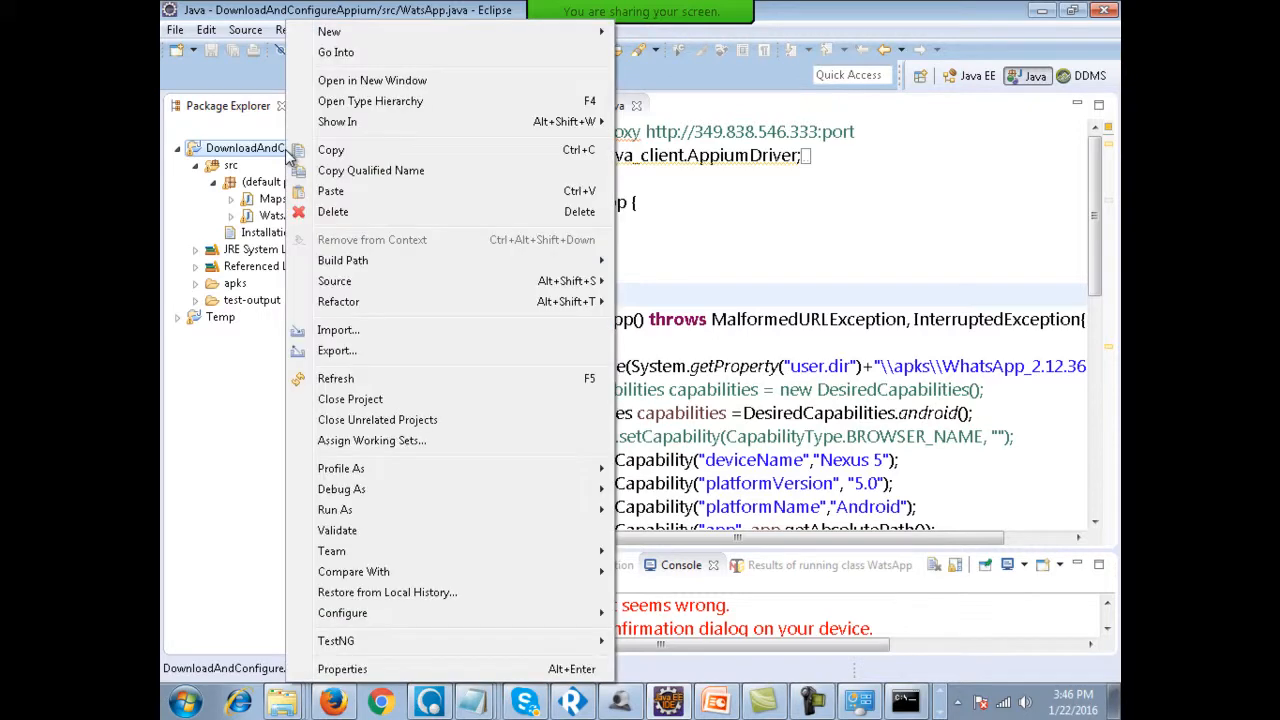
{"action": "left_click", "coordinate": [327, 673]}
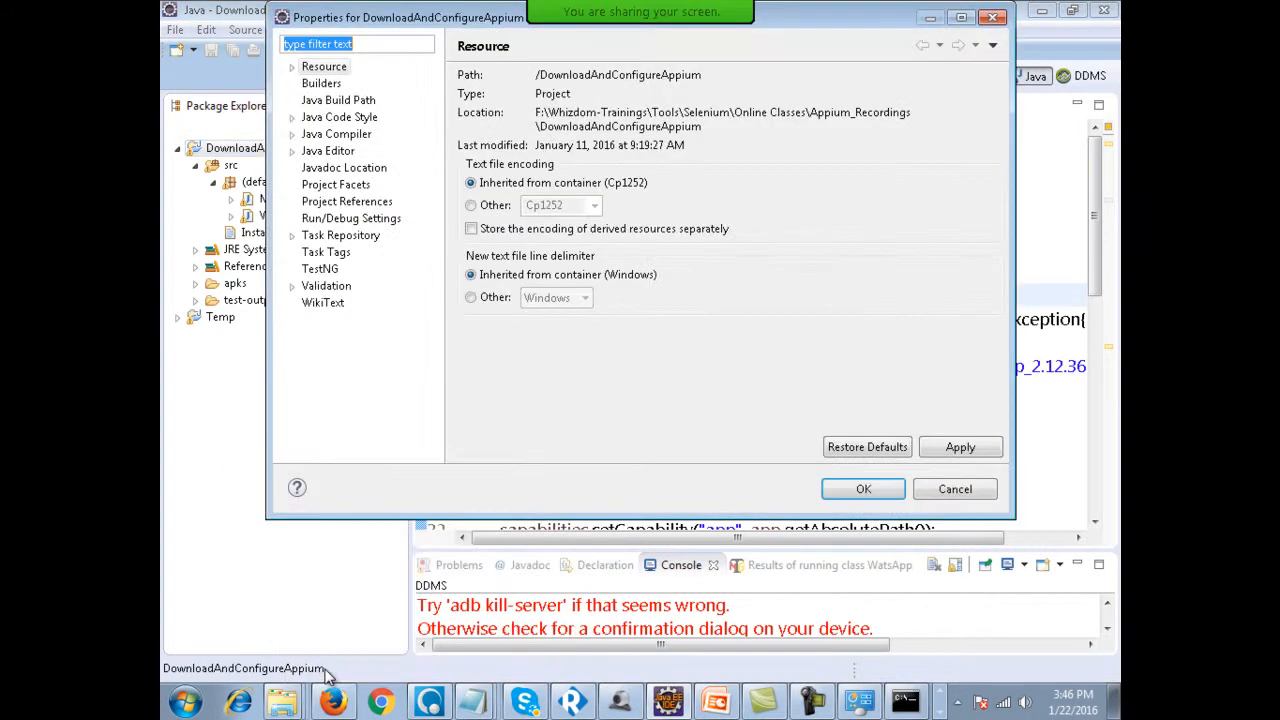
{"action": "left_click", "coordinate": [338, 100]}
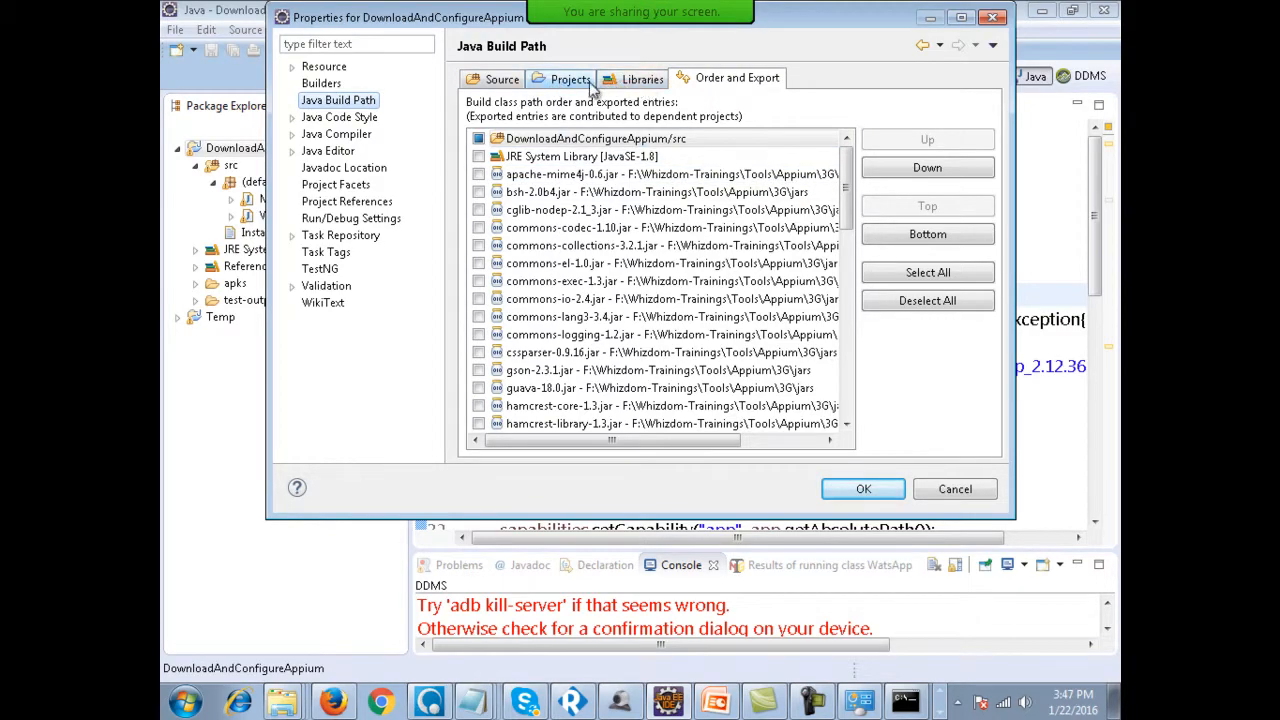
{"action": "left_click", "coordinate": [646, 84]}
{"action": "left_click_drag", "start_coordinate": [838, 170], "coordinate": [818, 152]}
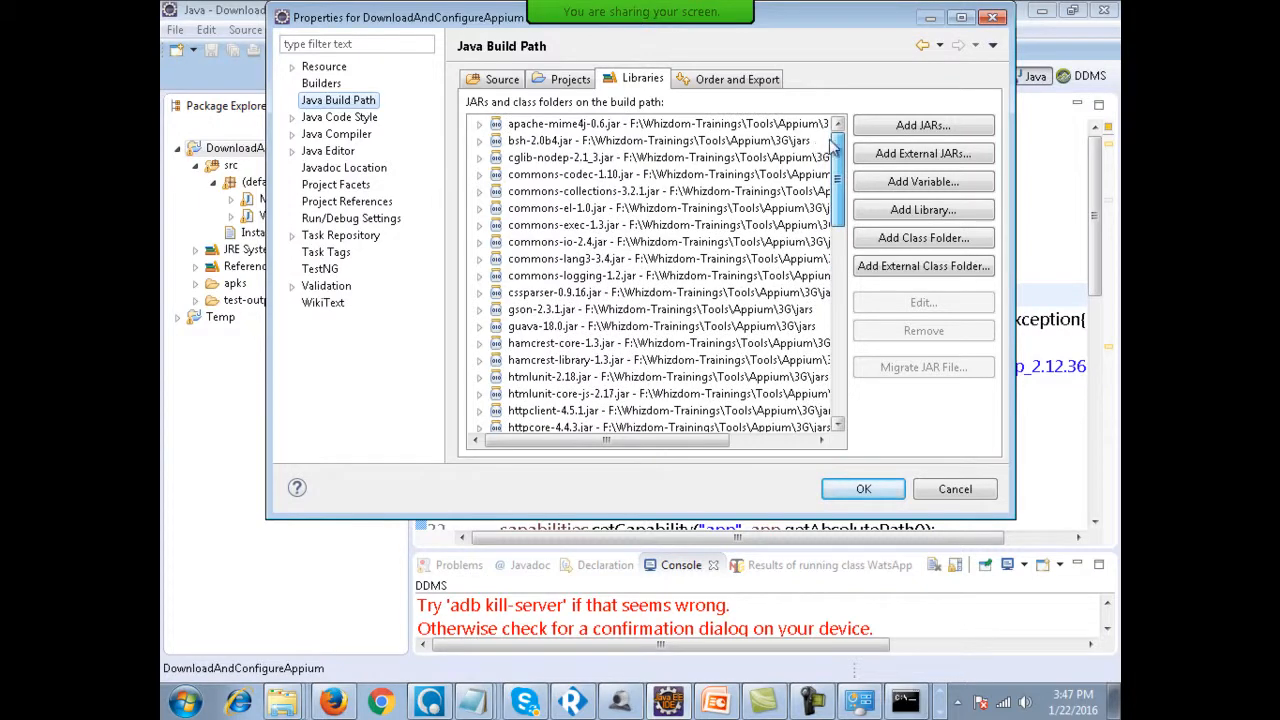
Demonstrate choosing external JARs by selecting java-client-3.3.0 and selenium-java-2.49.0 and browsing the libs folder, without adding any.
{"action": "left_click", "coordinate": [920, 156]}
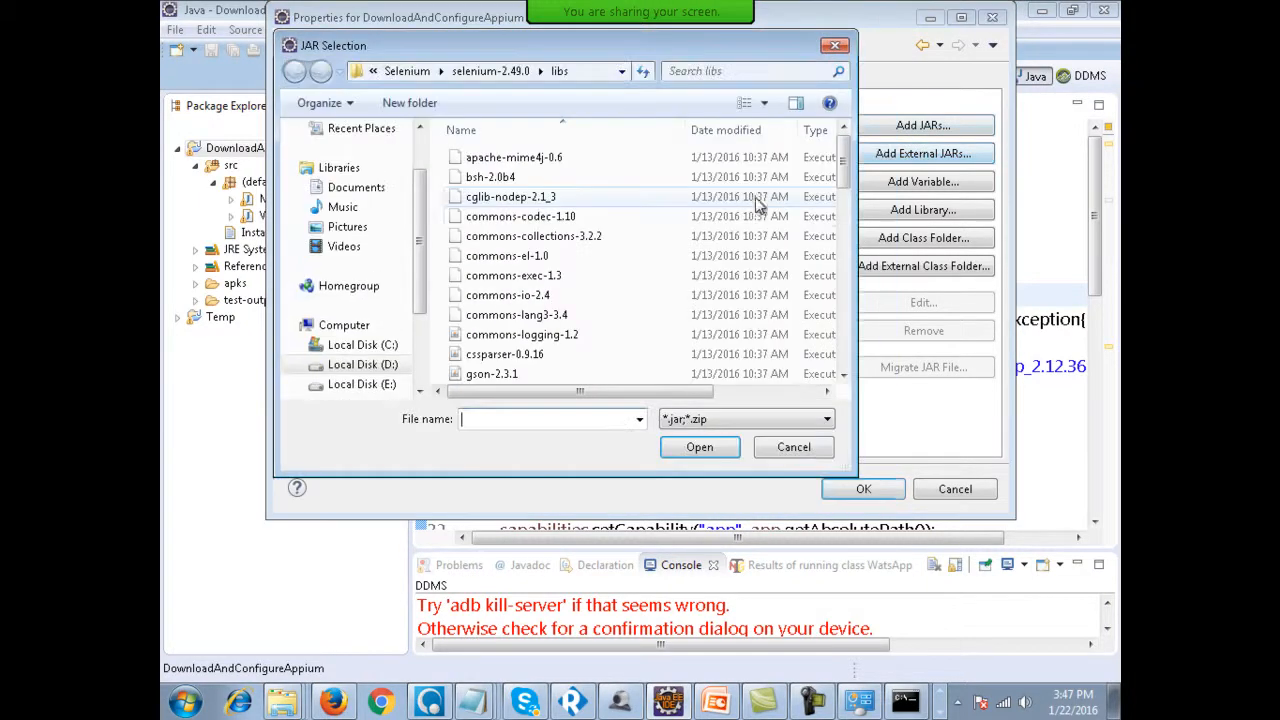
{"action": "left_click", "coordinate": [492, 72]}
{"action": "left_click", "coordinate": [506, 178]}
{"action": "left_click", "coordinate": [543, 199], "text": "ctrl"}
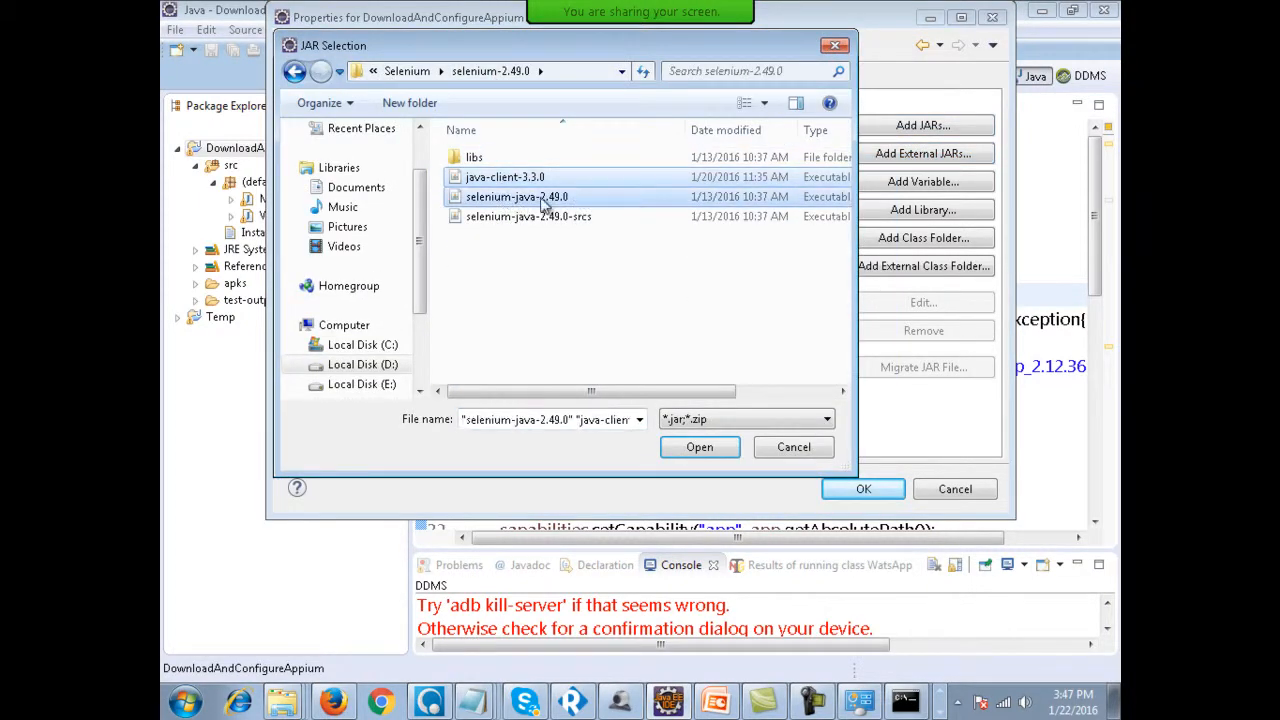
{"action": "double_click", "coordinate": [476, 160]}
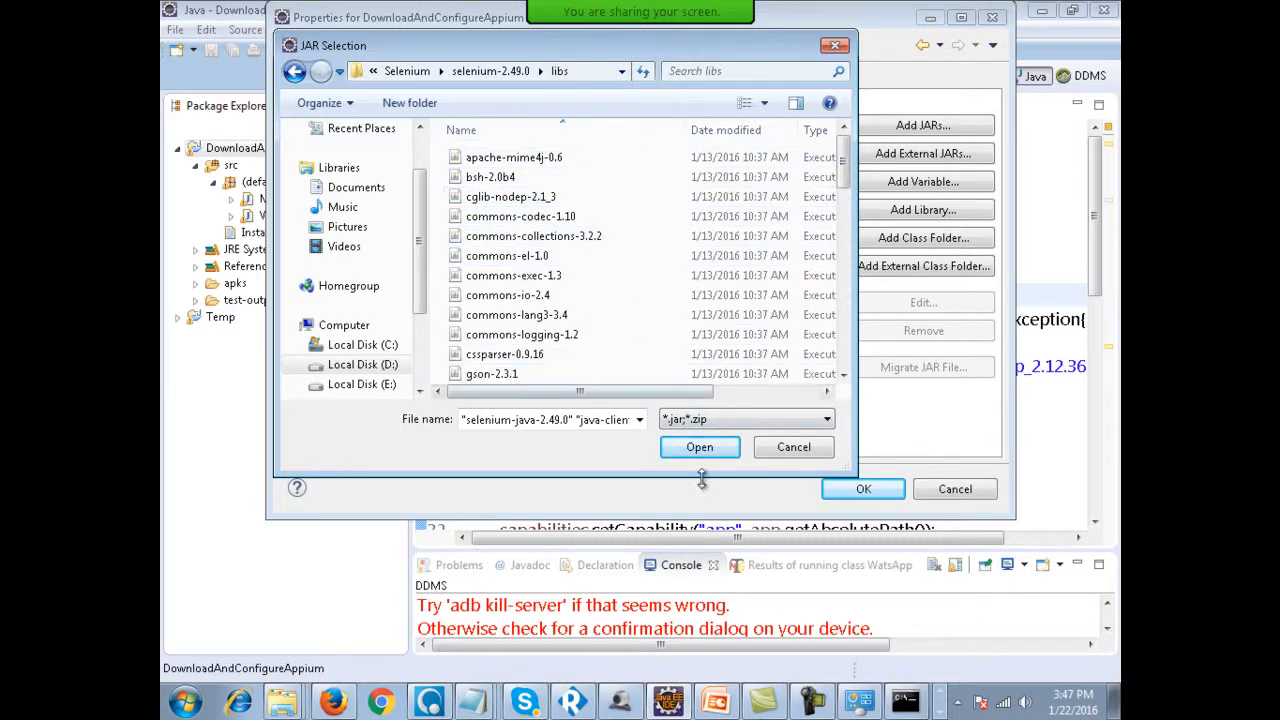
{"action": "left_click", "coordinate": [793, 447]}
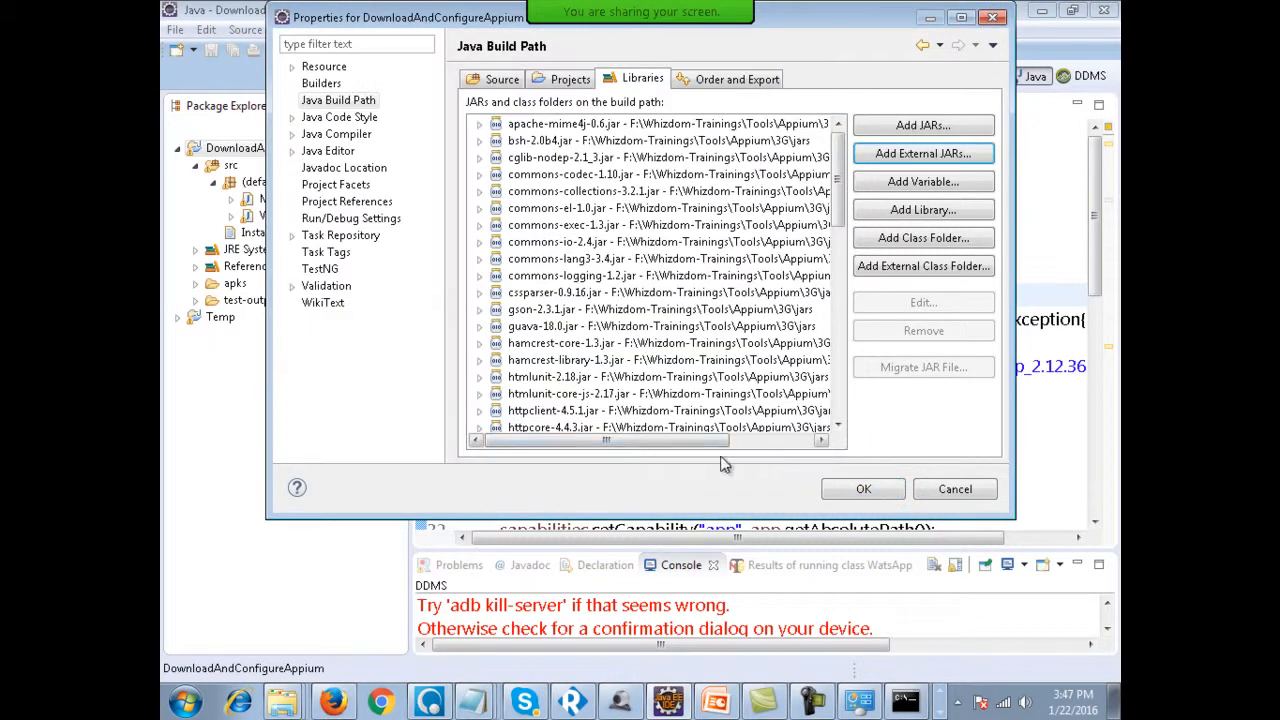
Close the project properties and expand Referenced Libraries to review the jars attached to DownloadAndConfigureAppium.
{"action": "left_click", "coordinate": [888, 490]}
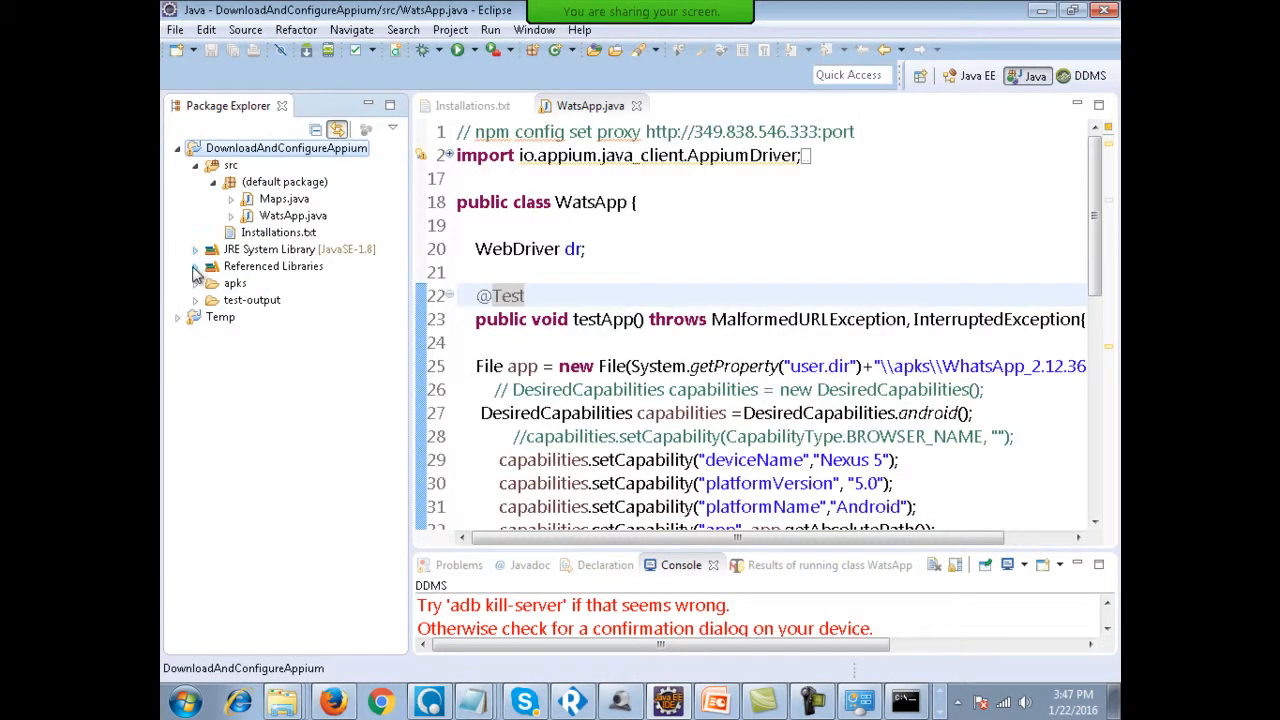
{"action": "left_click", "coordinate": [196, 267]}
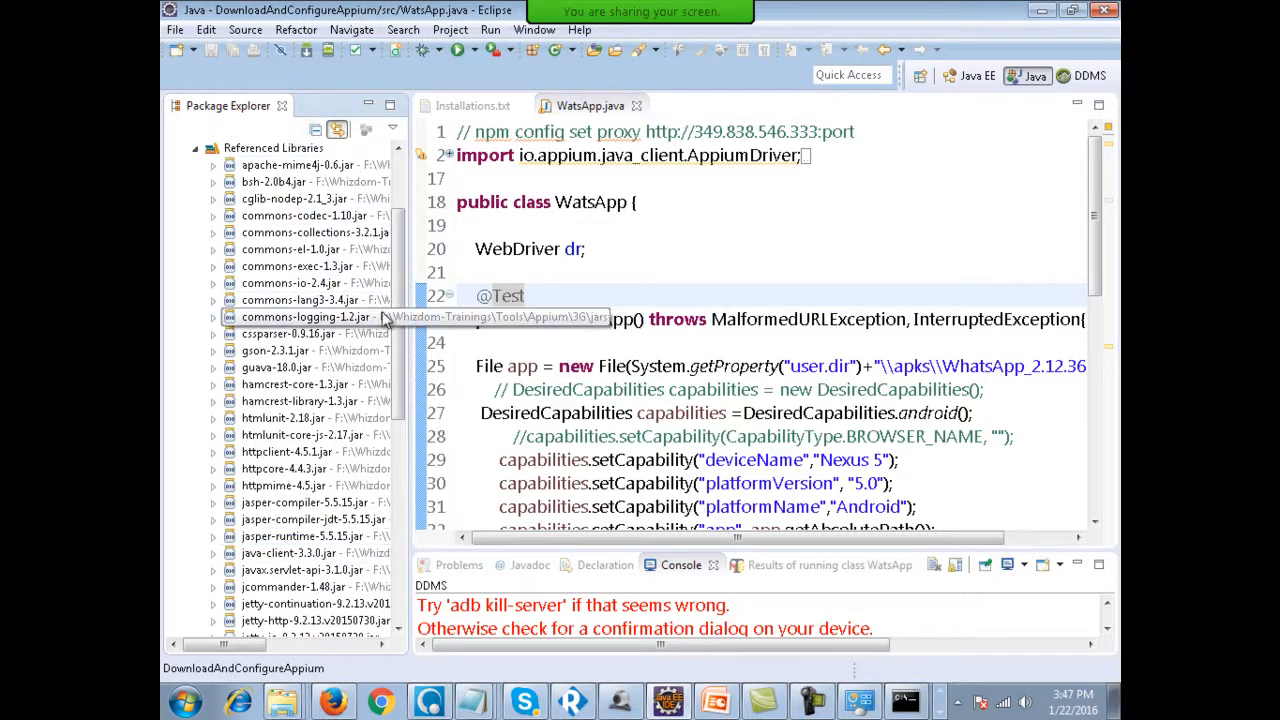
{"action": "scroll", "coordinate": [398, 305], "scroll_direction": "up", "scroll_amount": 1}
{"action": "scroll", "coordinate": [398, 305], "scroll_direction": "up", "scroll_amount": 2}
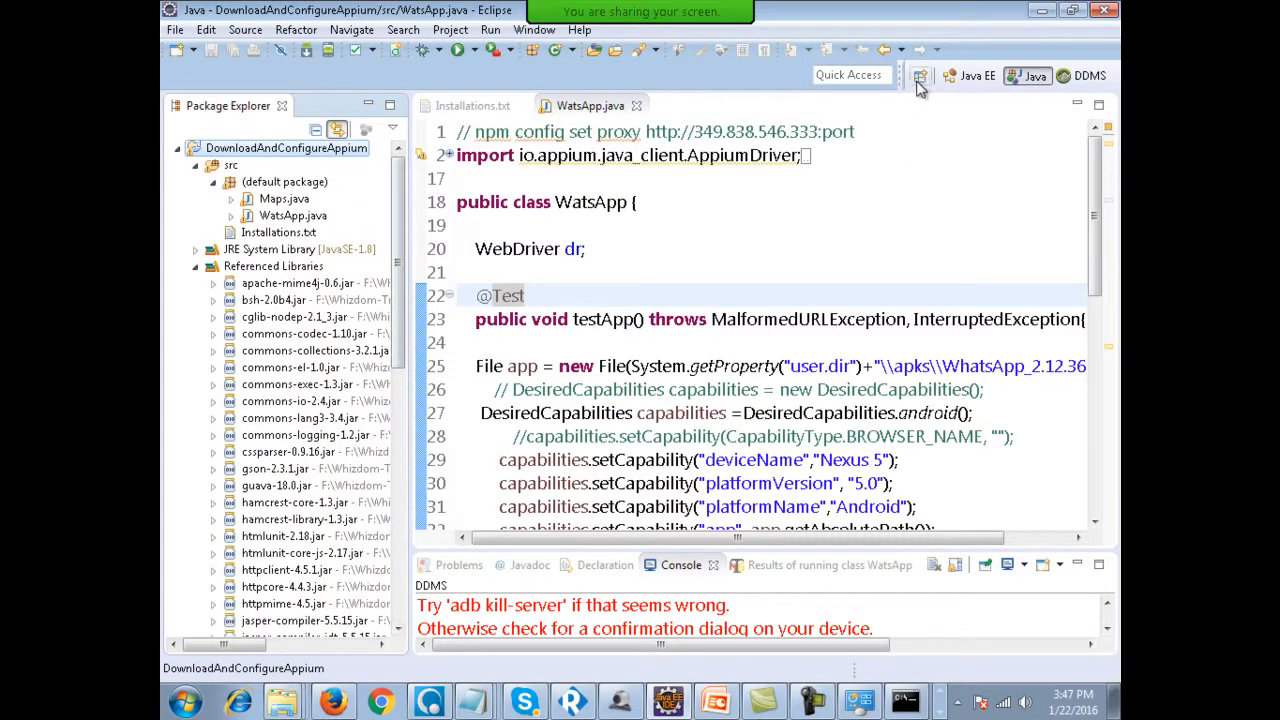
Open the list of Eclipse perspectives, point out the available ones, and choose Java.
{"action": "left_click", "coordinate": [920, 76]}
{"action": "left_click", "coordinate": [555, 264]}
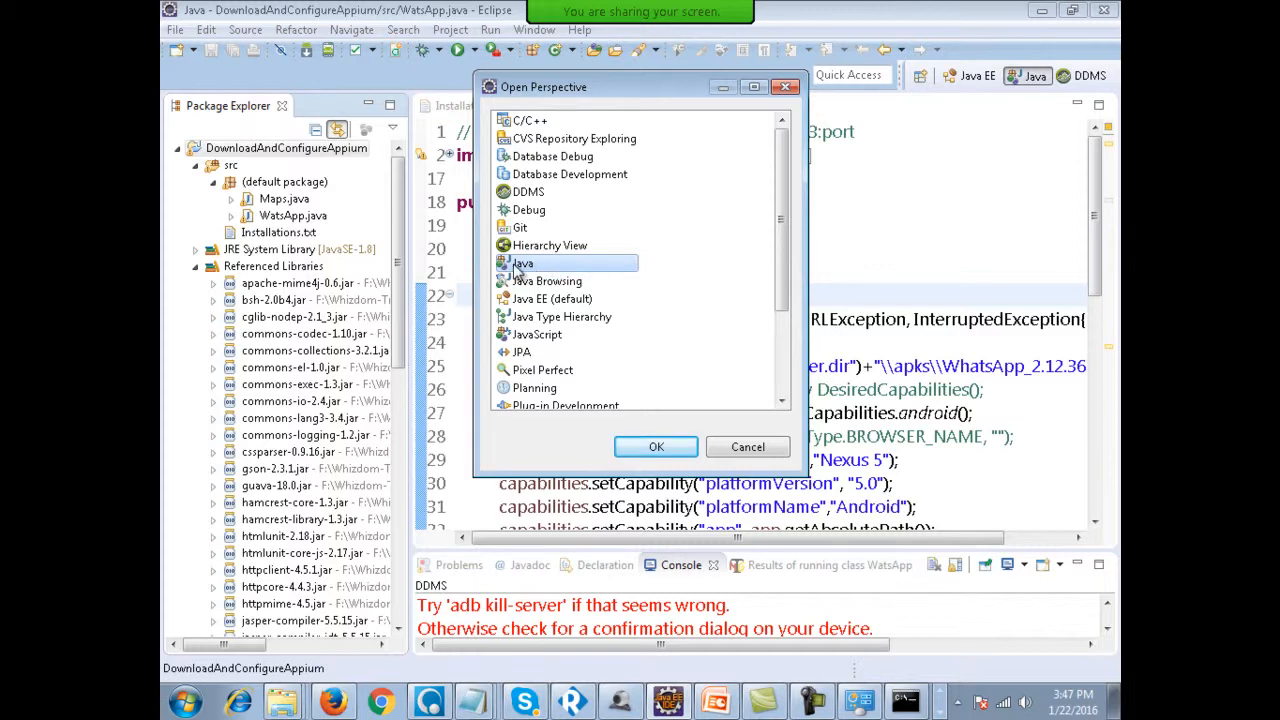
{"action": "key", "text": "Up"}
{"action": "key", "text": "Up"}
{"action": "key", "text": "Up"}
{"action": "key", "text": "Up"}
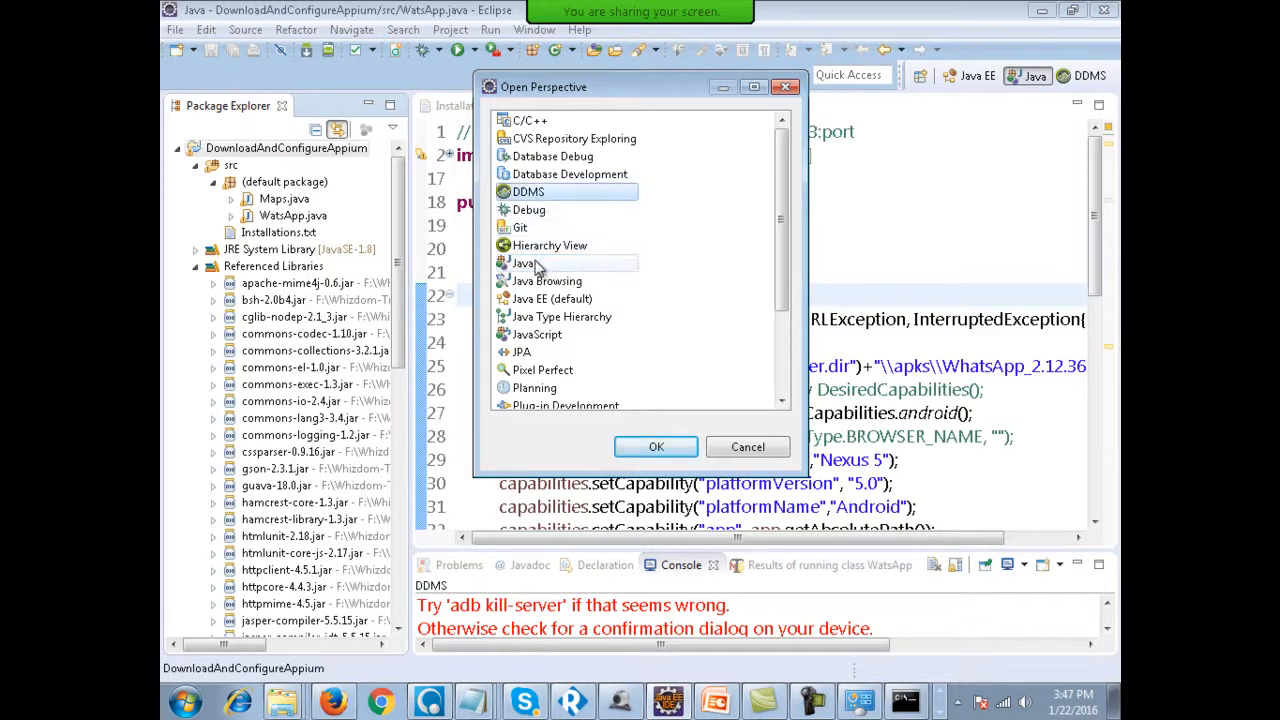
{"action": "double_click", "coordinate": [535, 265]}
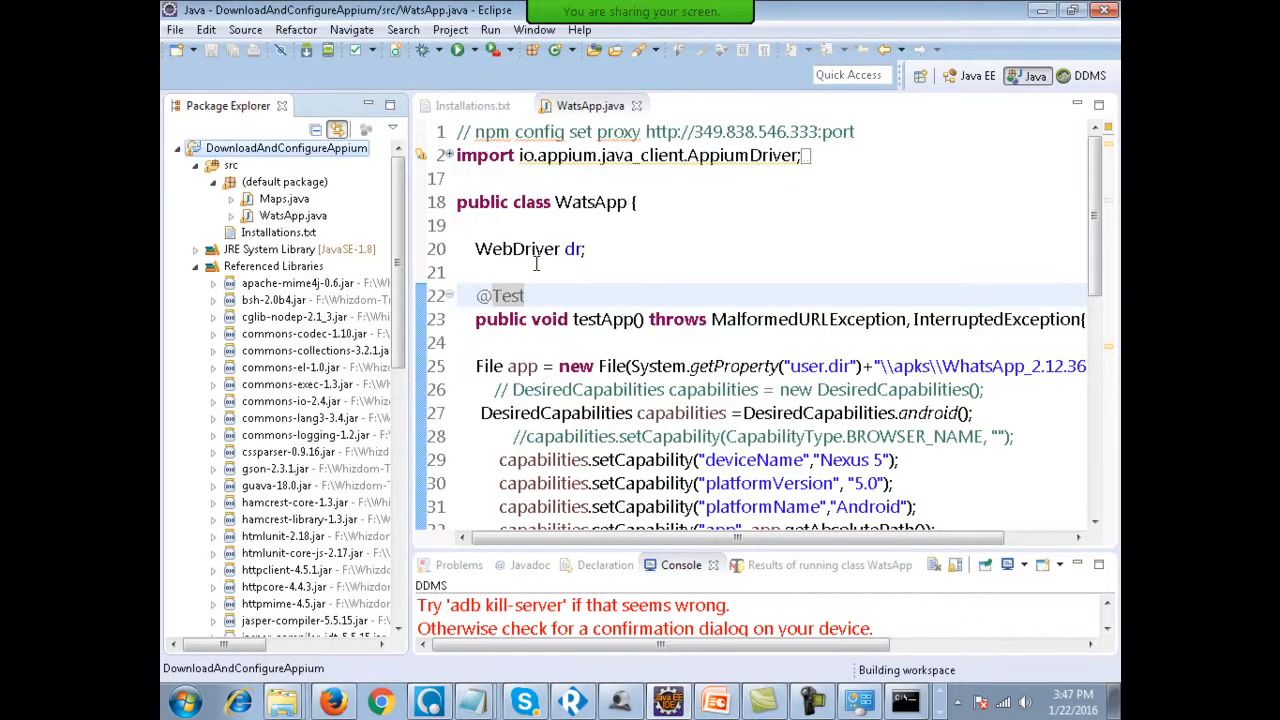
Collapse and select Referenced Libraries in the project tree, and return to the Selenium tutorial videos page in Firefox.
{"action": "left_click", "coordinate": [197, 267]}
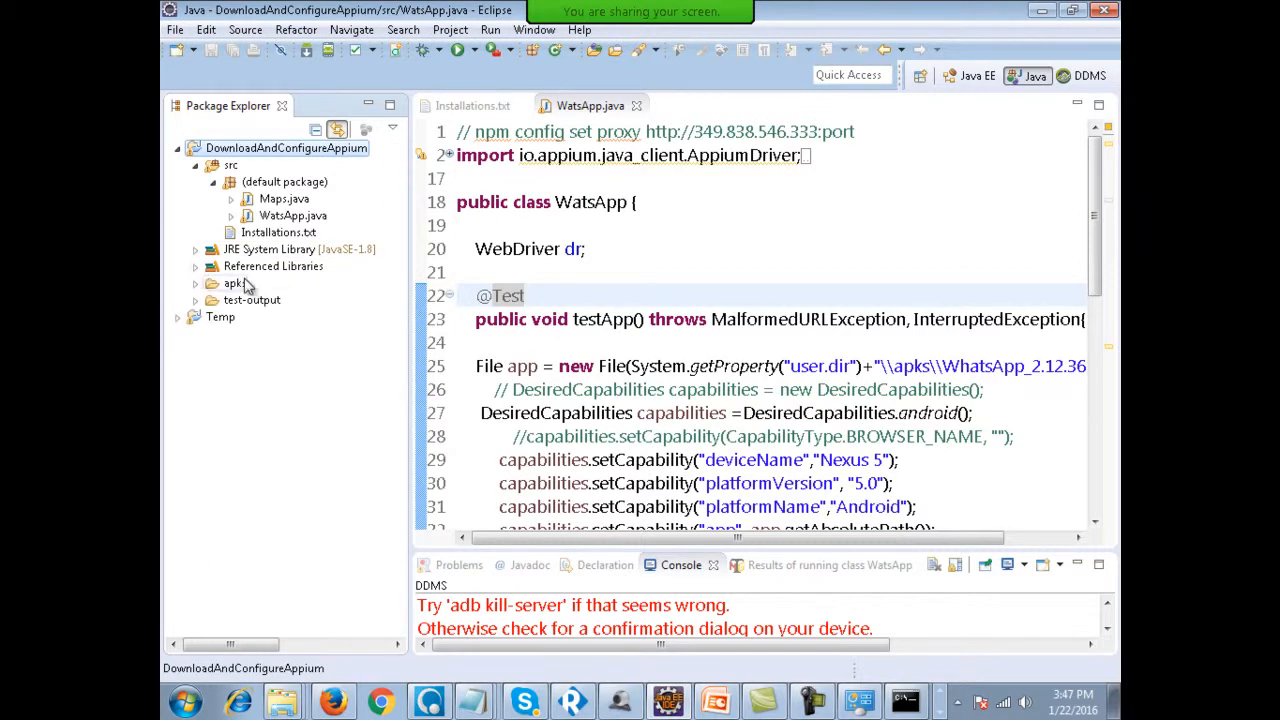
{"action": "left_click", "coordinate": [246, 272]}
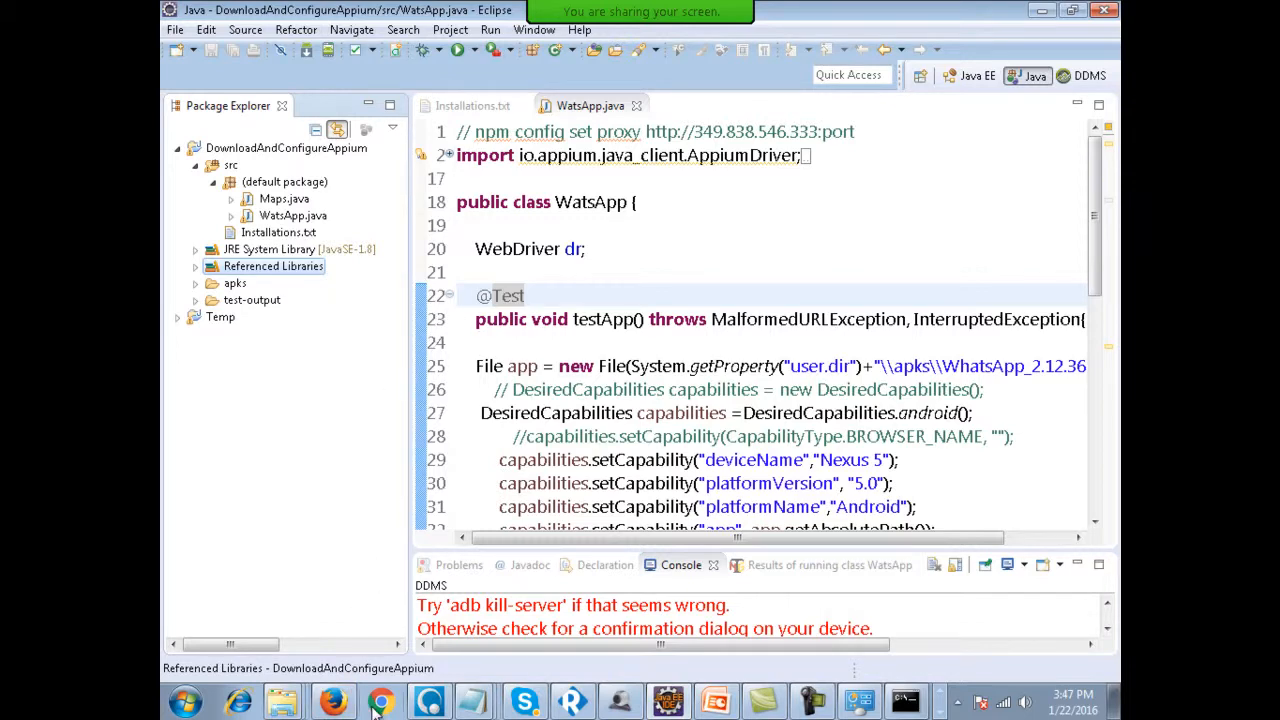
{"action": "left_click", "coordinate": [333, 703]}
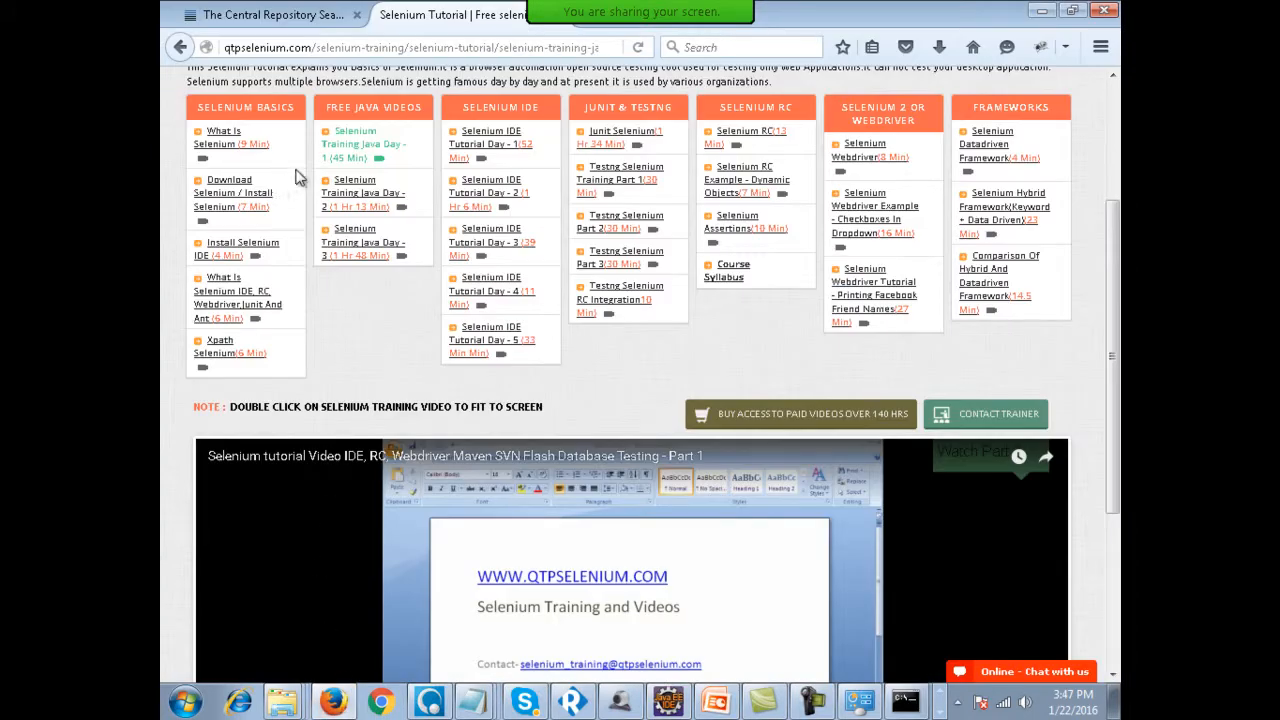
Close the Selenium tutorial page, go back to the Appium downloads page, and highlight the Appium Desktop Apps heading.
{"action": "right_click", "coordinate": [408, 22]}
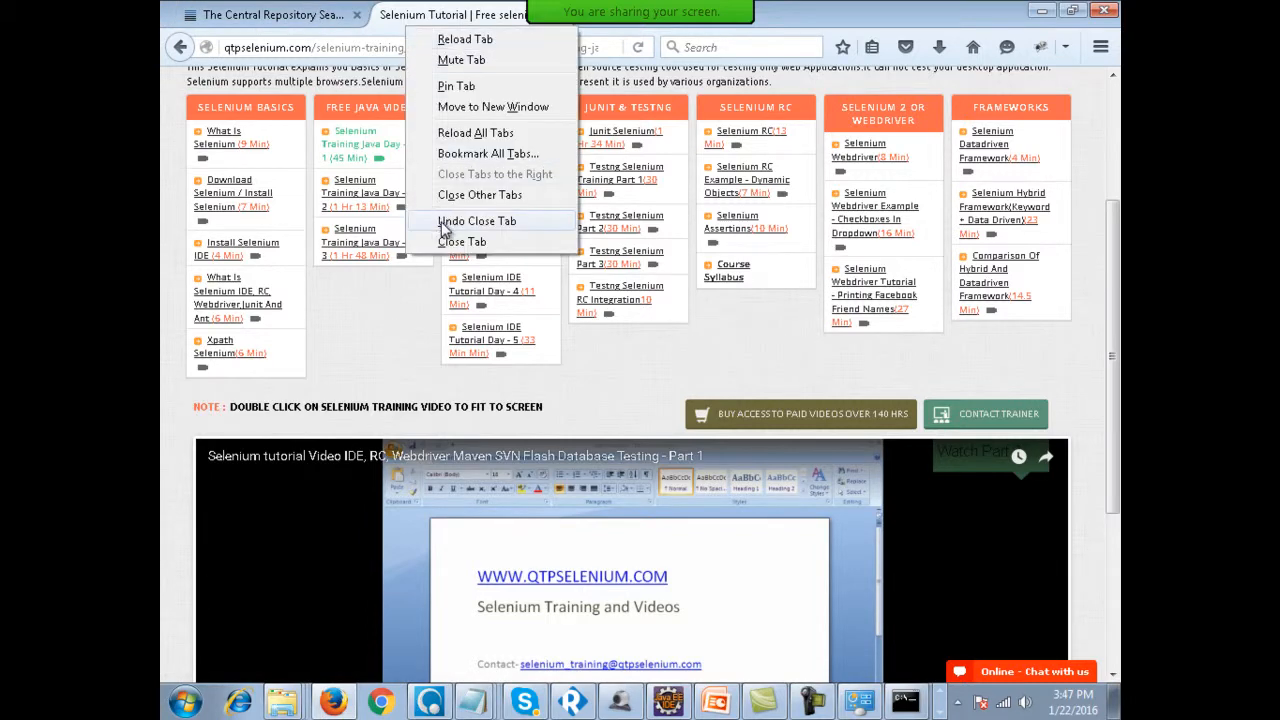
{"action": "left_click", "coordinate": [452, 241]}
{"action": "left_click", "coordinate": [184, 49]}
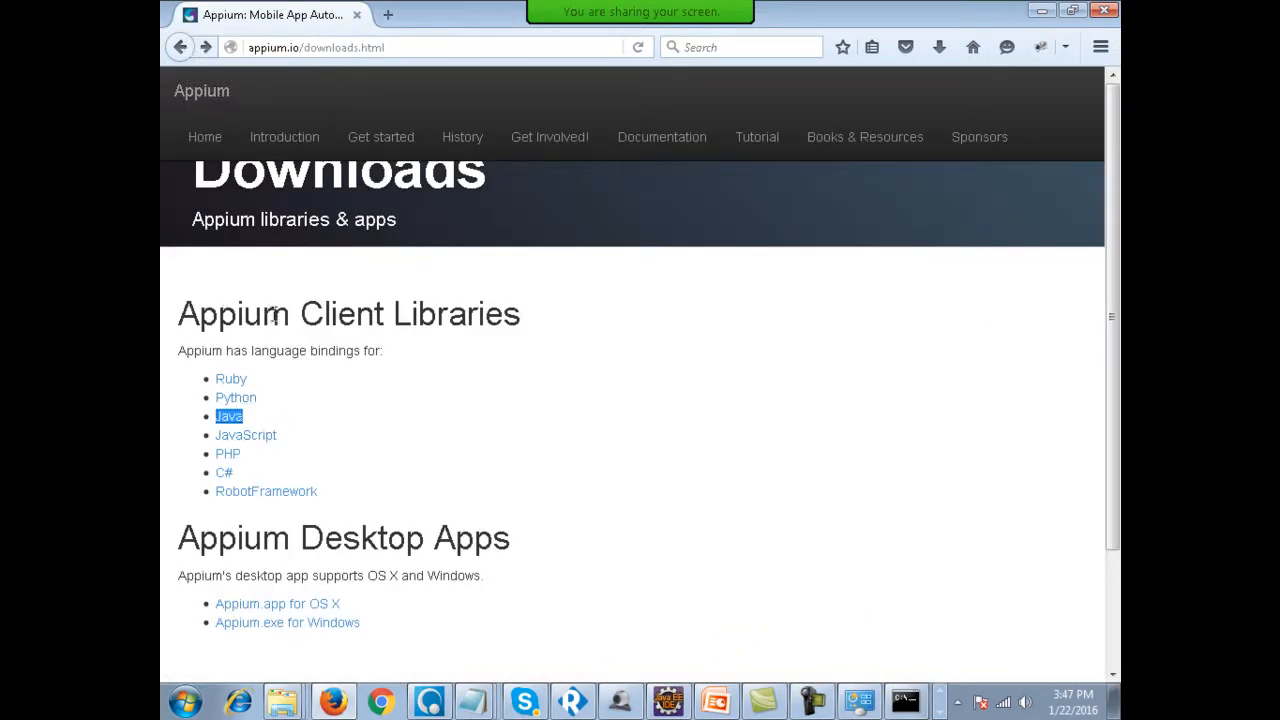
{"action": "left_click_drag", "start_coordinate": [180, 538], "coordinate": [510, 540]}
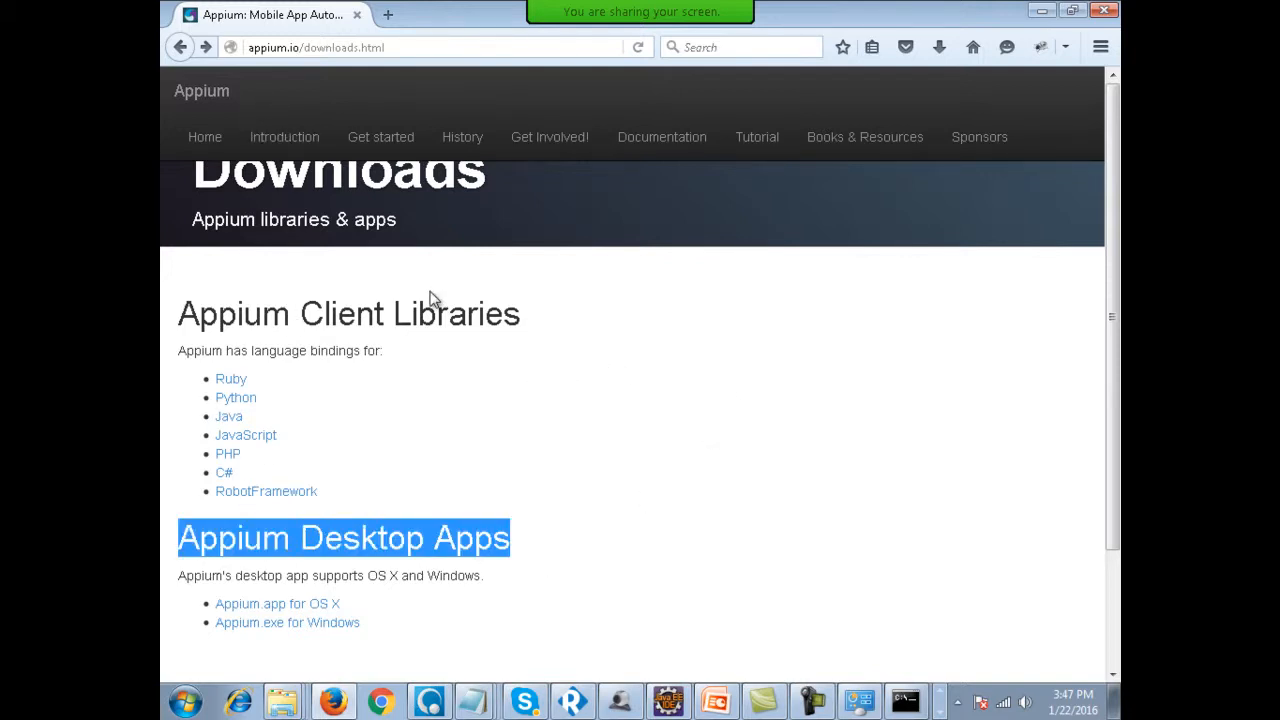
Open the Appium.exe for Windows downloads and highlight AppiumForWindows_1_4_0_0.zip in the file list.
{"action": "scroll", "coordinate": [432, 298], "scroll_direction": "down", "scroll_amount": 3}
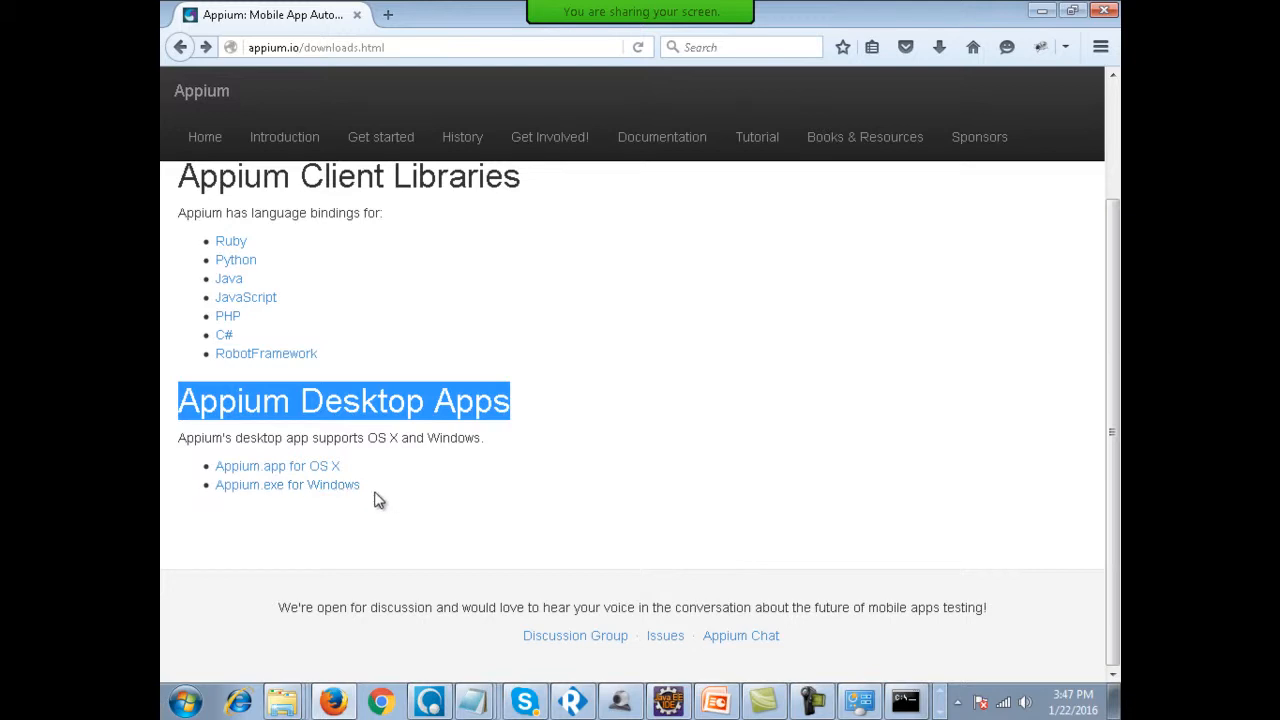
{"action": "left_click_drag", "start_coordinate": [378, 500], "coordinate": [208, 494]}
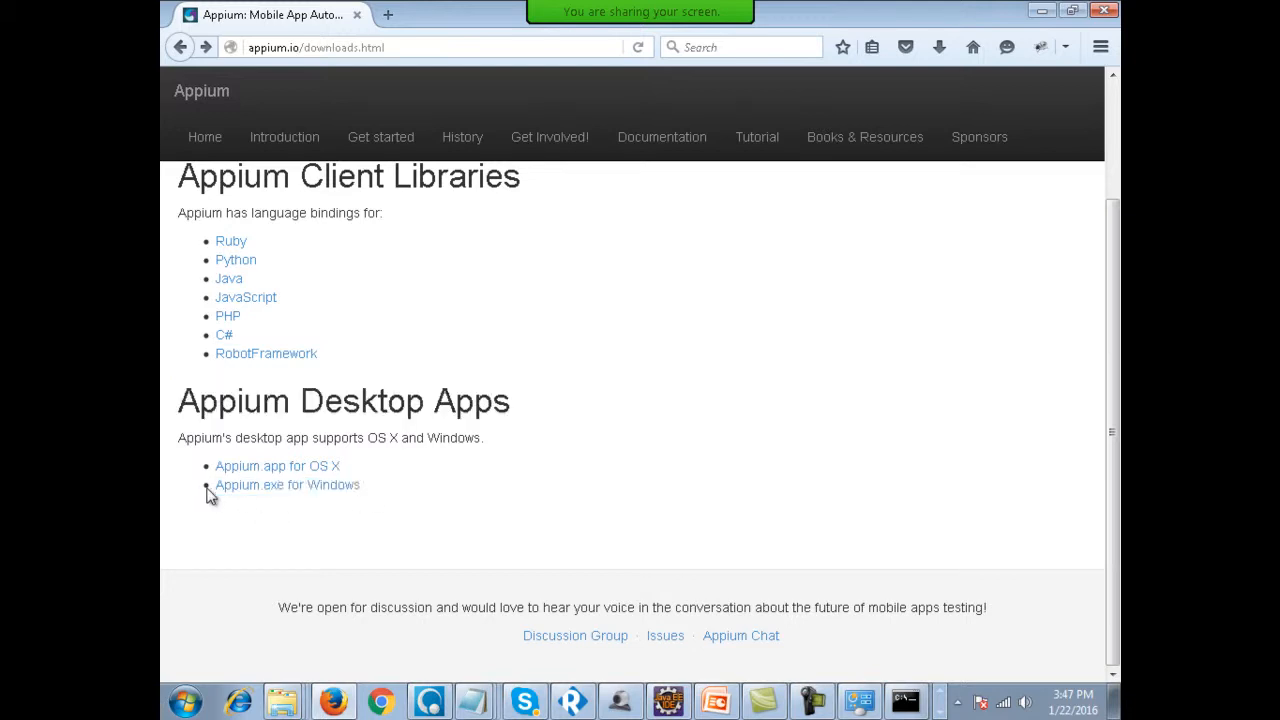
{"action": "left_click", "coordinate": [232, 545]}
{"action": "left_click", "coordinate": [282, 487]}
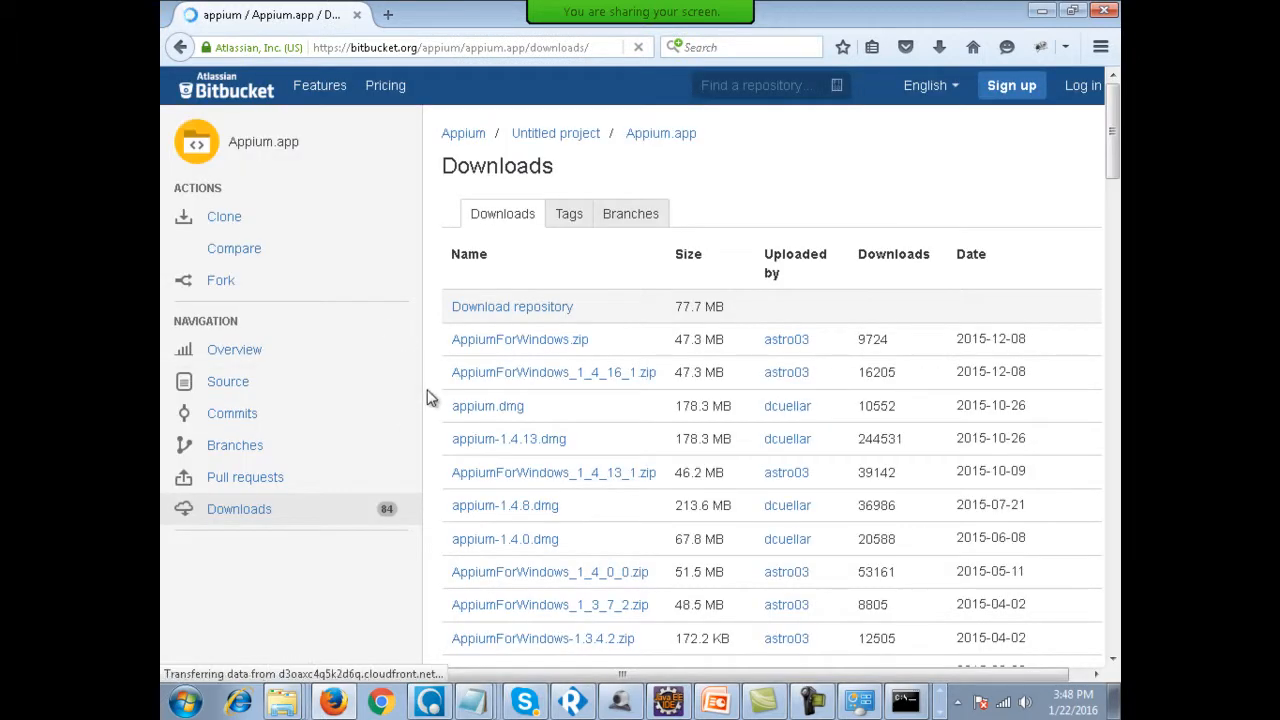
{"action": "scroll", "coordinate": [495, 447], "scroll_direction": "down", "scroll_amount": 2}
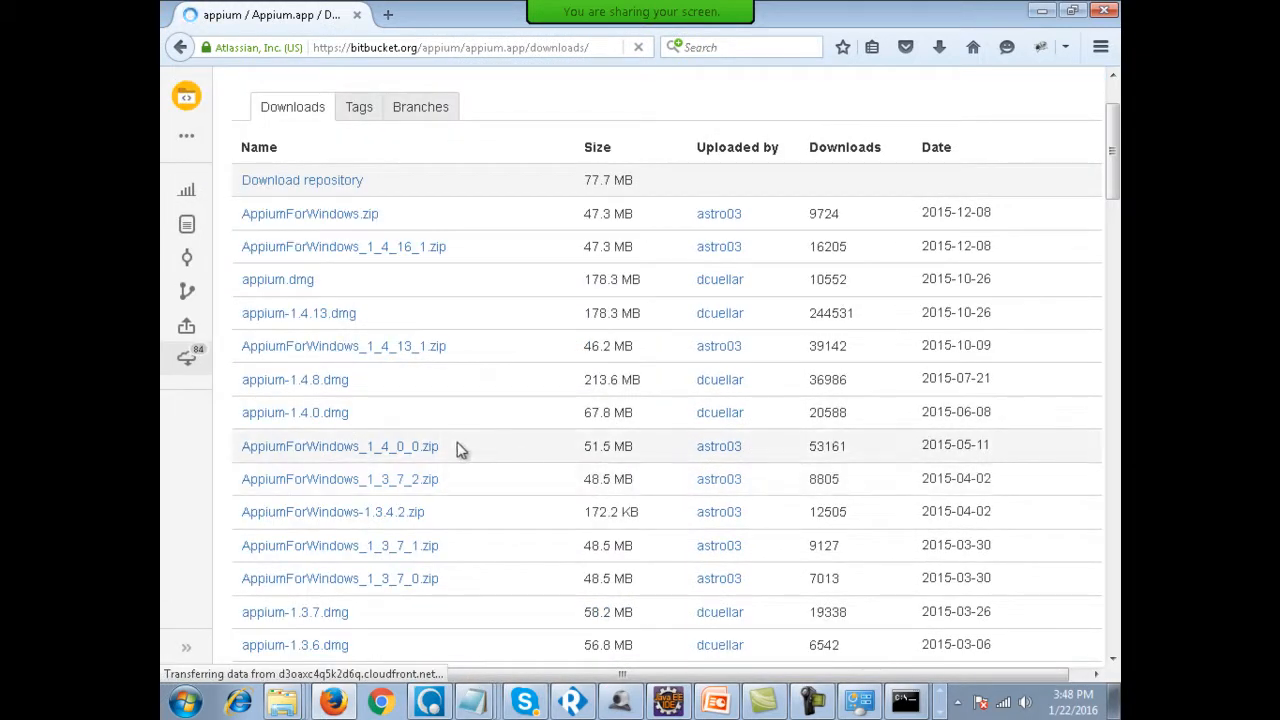
{"action": "left_click_drag", "start_coordinate": [451, 449], "coordinate": [243, 452]}
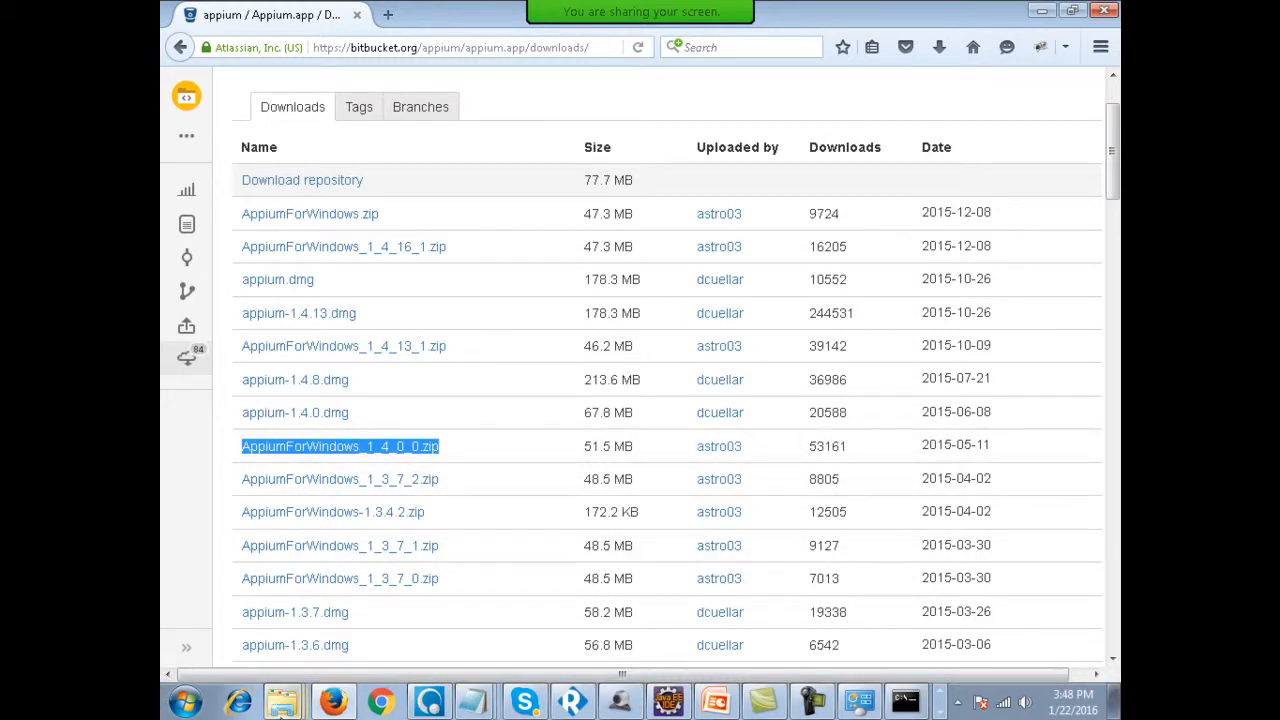
Switch to the 3G folder window, open the AppiumForWindows_1_4_0_0 folder, and select appium-installer.
{"action": "right_click", "coordinate": [284, 708]}
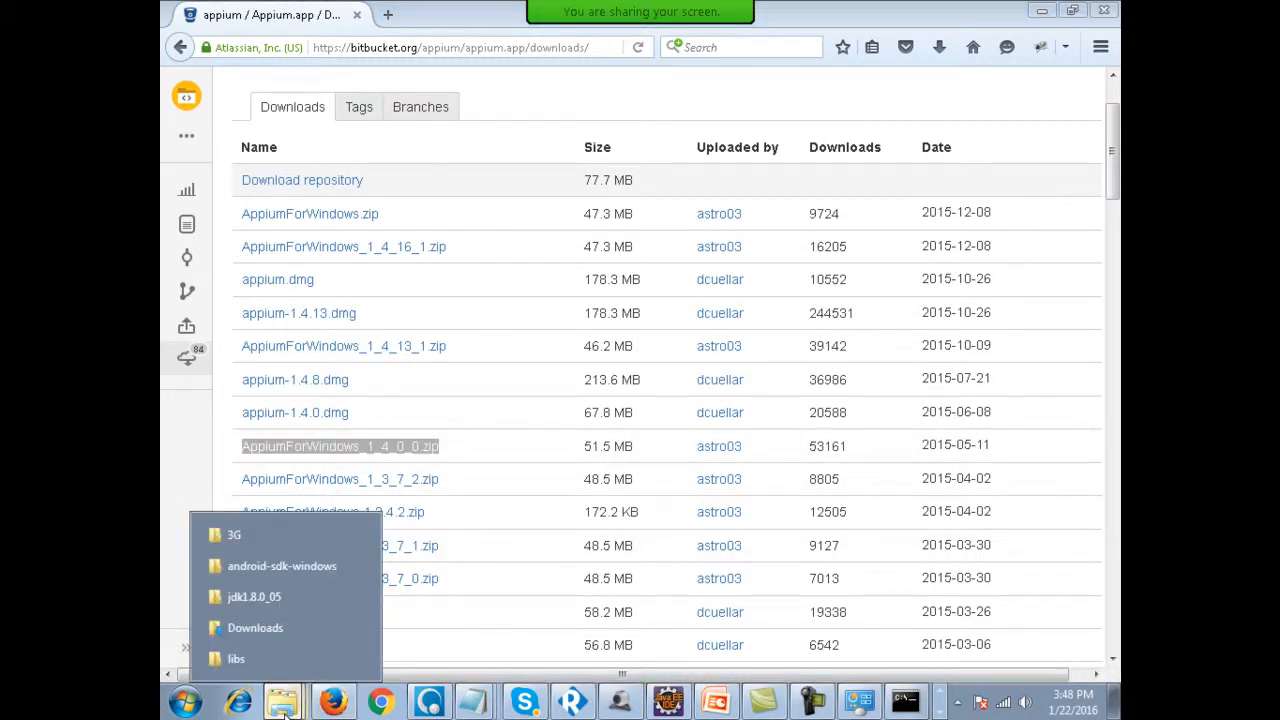
{"action": "left_click", "coordinate": [283, 537]}
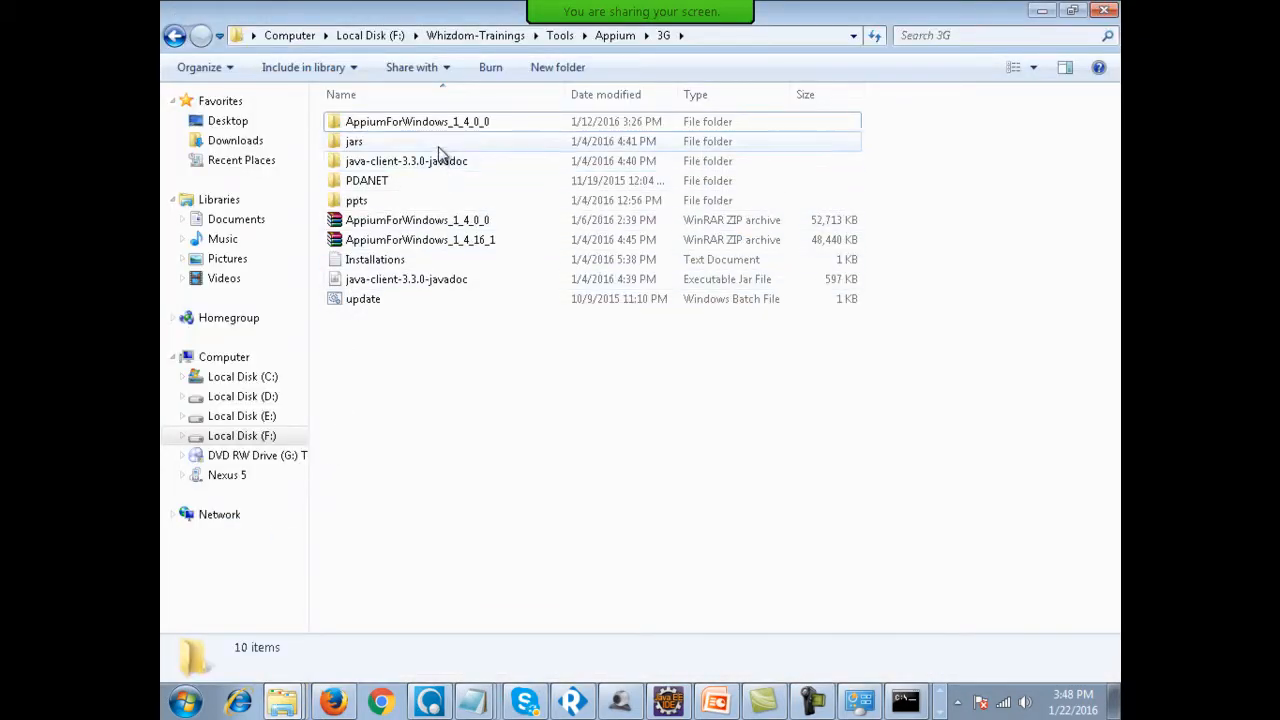
{"action": "double_click", "coordinate": [454, 121]}
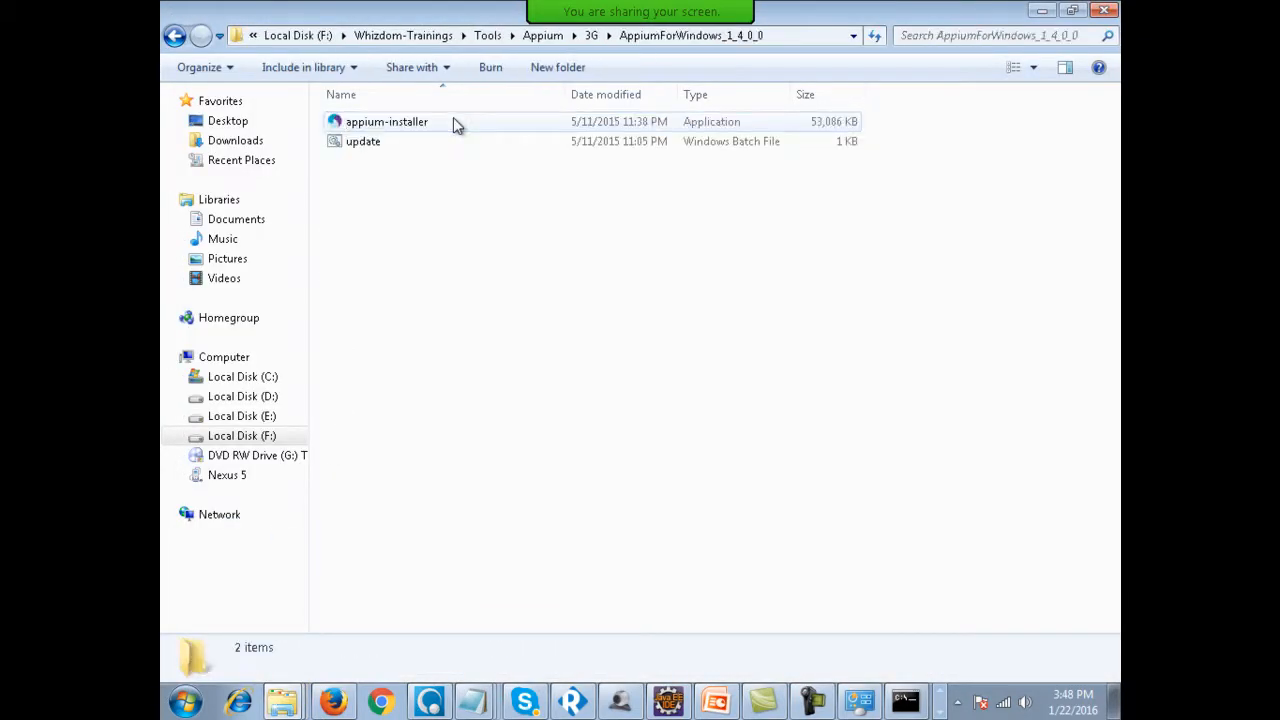
{"action": "left_click", "coordinate": [388, 126]}
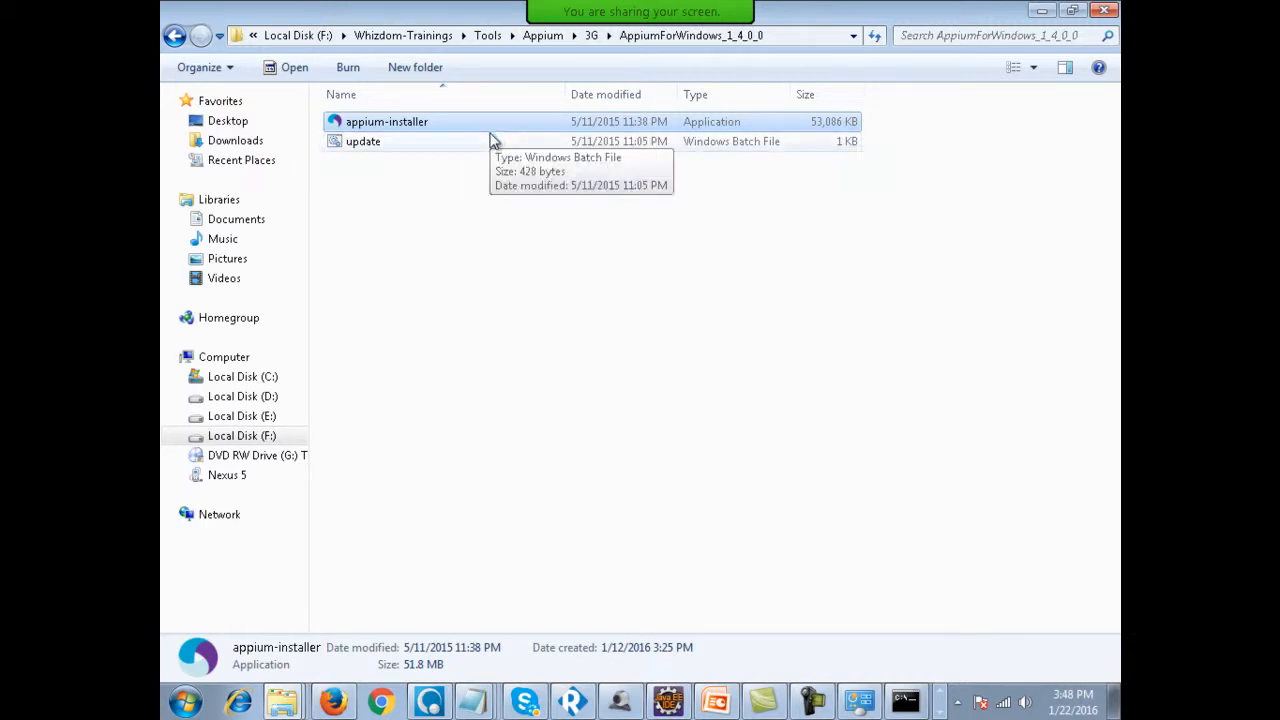
Launch Appium from the desktop, decline the upgrade offer, and maximize its window.
{"action": "key", "text": "super+d"}
{"action": "left_click", "coordinate": [272, 522]}
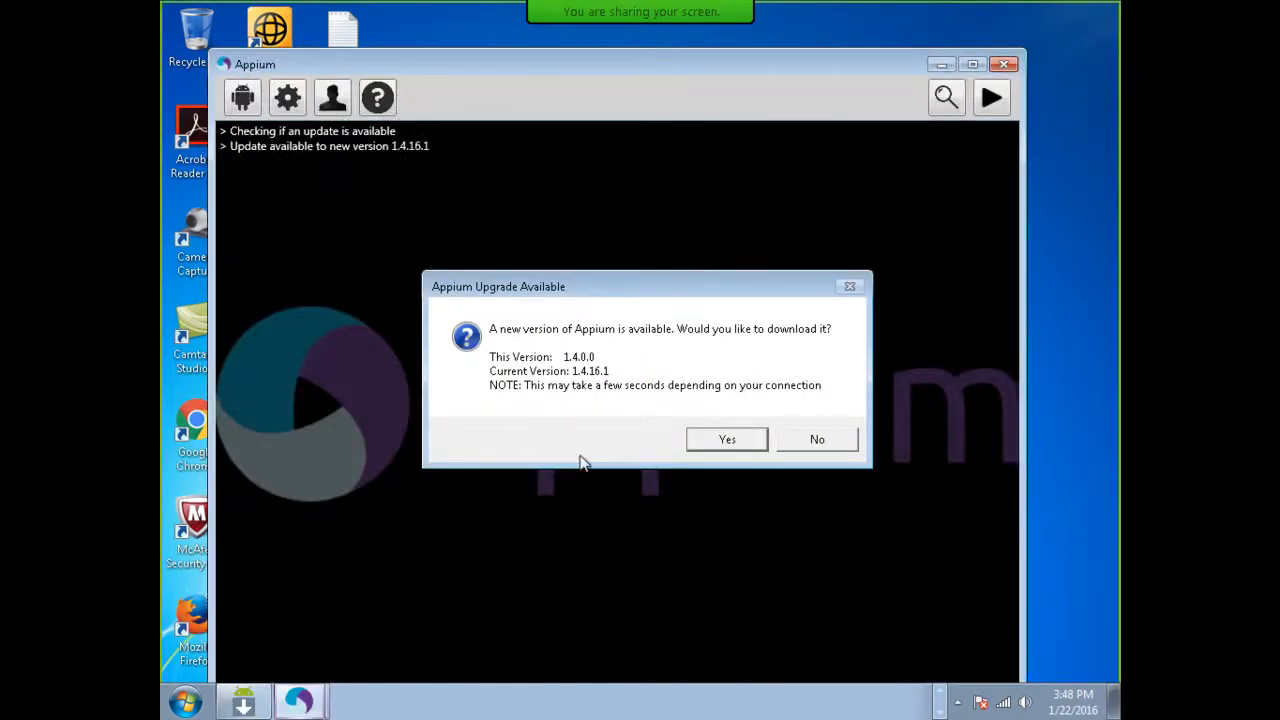
{"action": "left_click", "coordinate": [846, 444]}
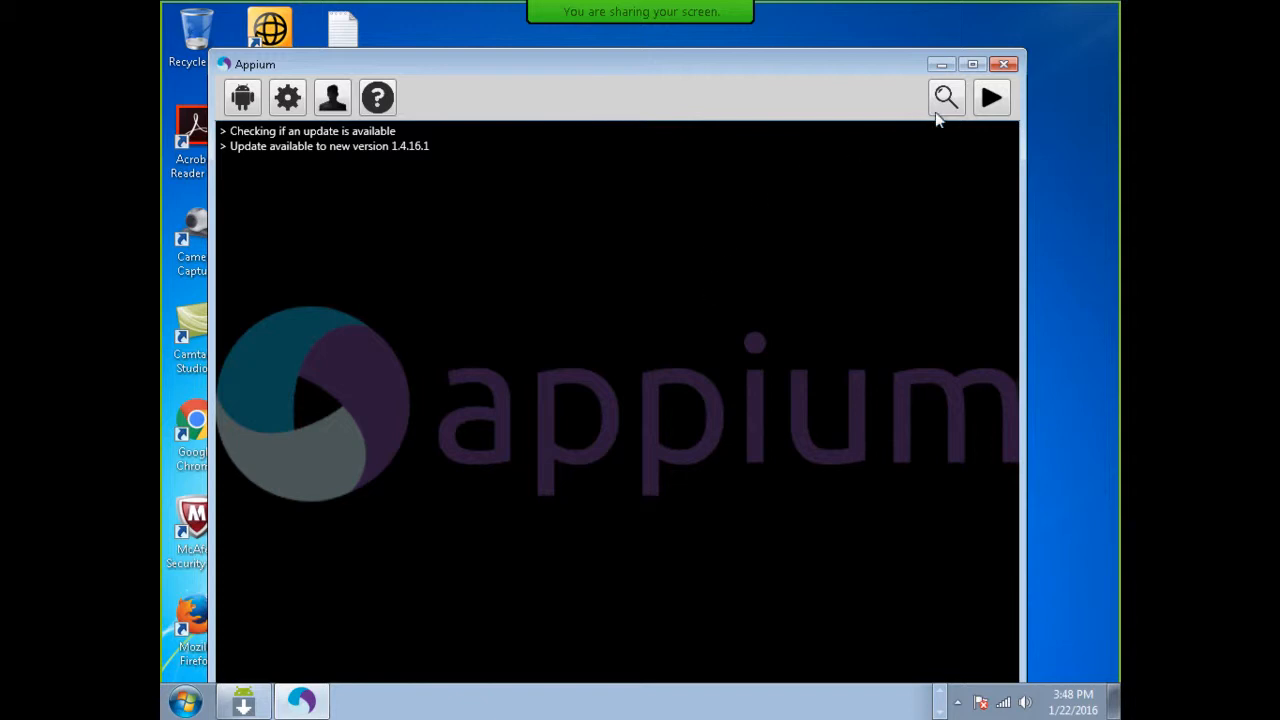
{"action": "left_click", "coordinate": [970, 66]}
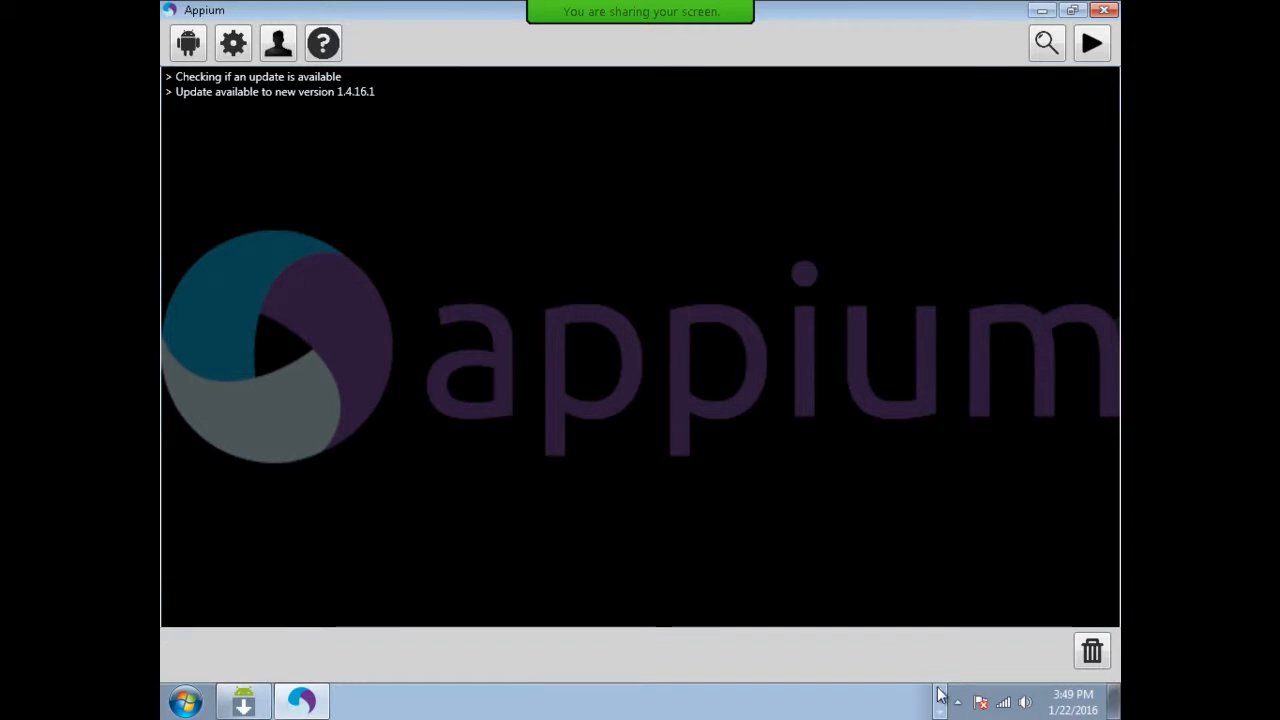
{"action": "left_click", "coordinate": [670, 700]}
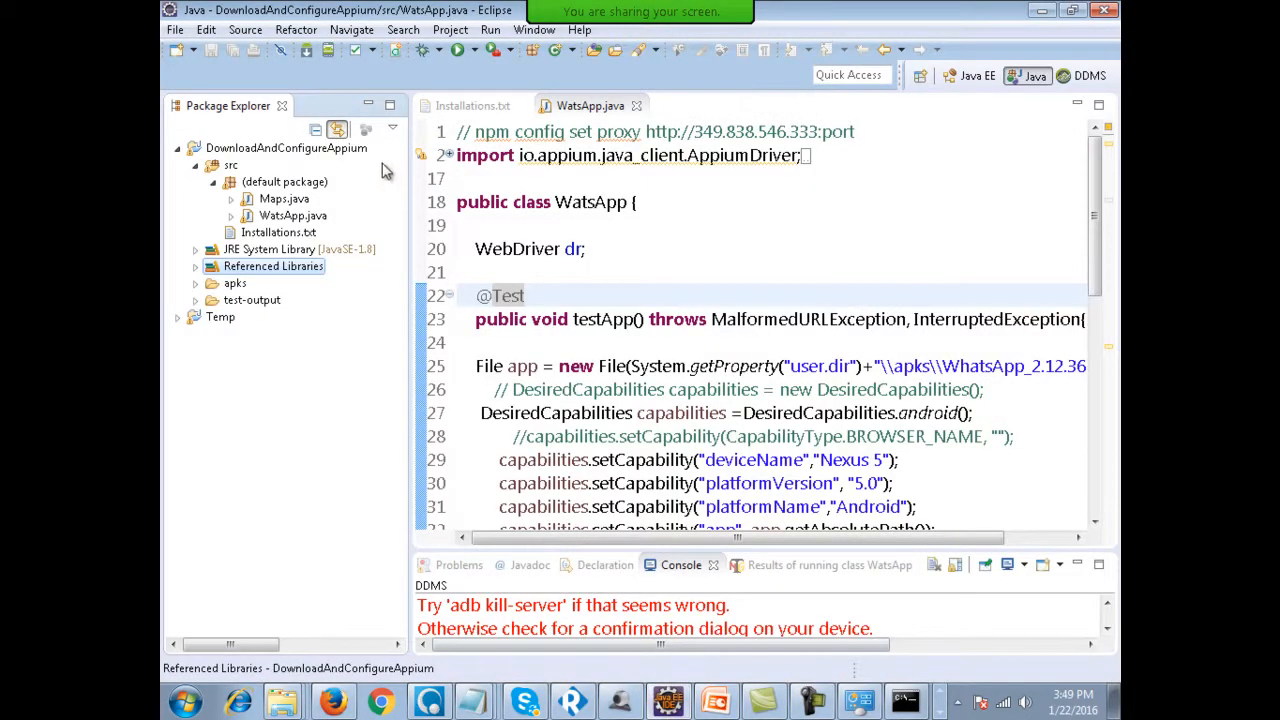
{"action": "left_click", "coordinate": [331, 703]}
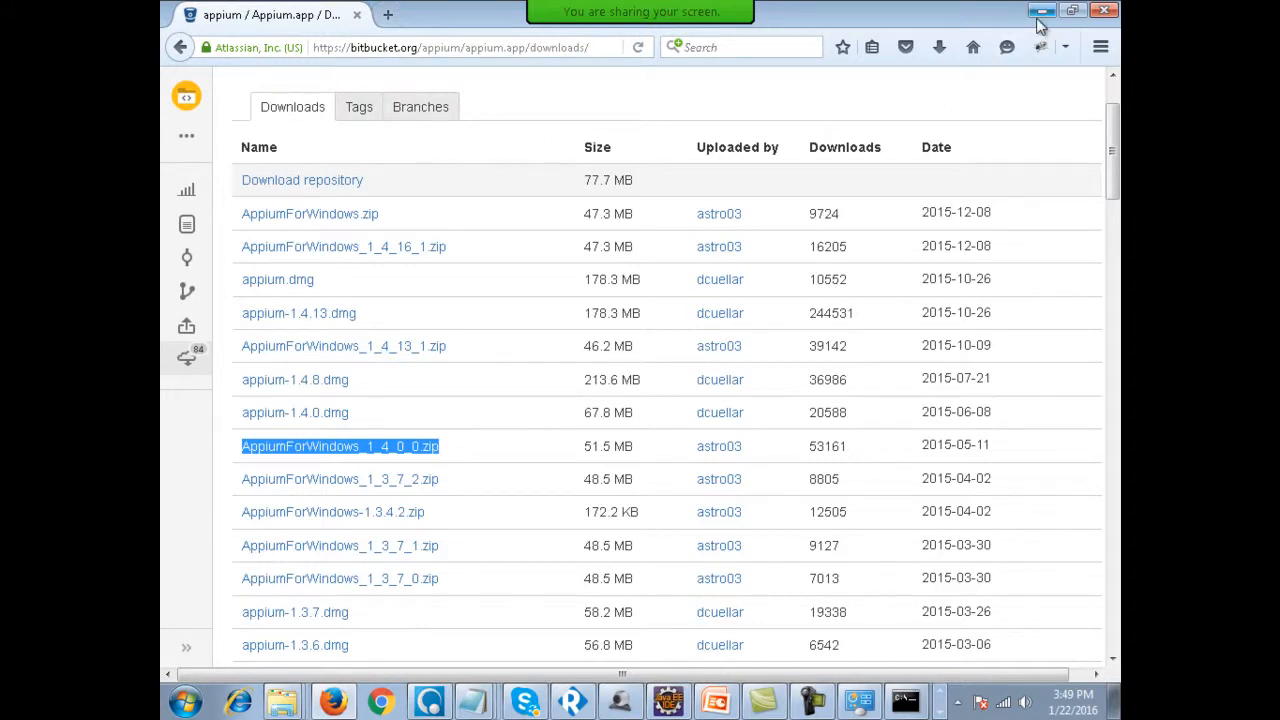
{"action": "key", "text": "alt+Tab"}
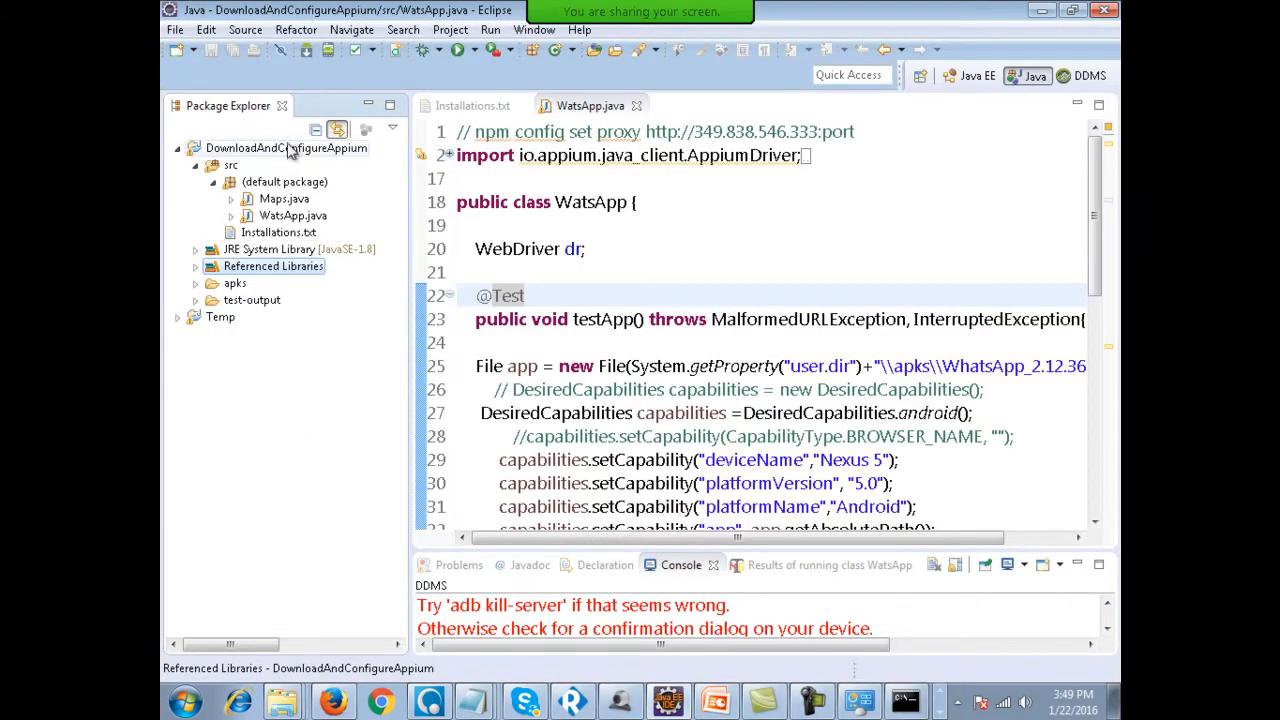
{"action": "left_click", "coordinate": [264, 150]}
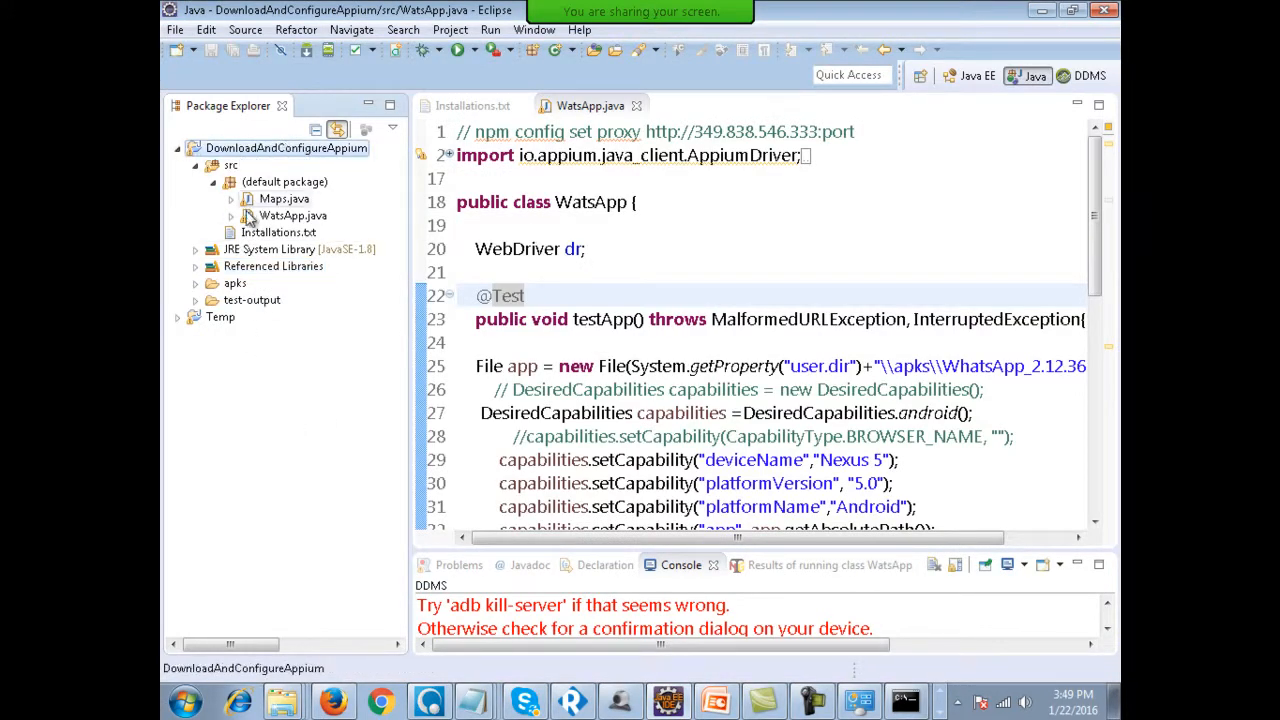
{"action": "double_click", "coordinate": [290, 218]}
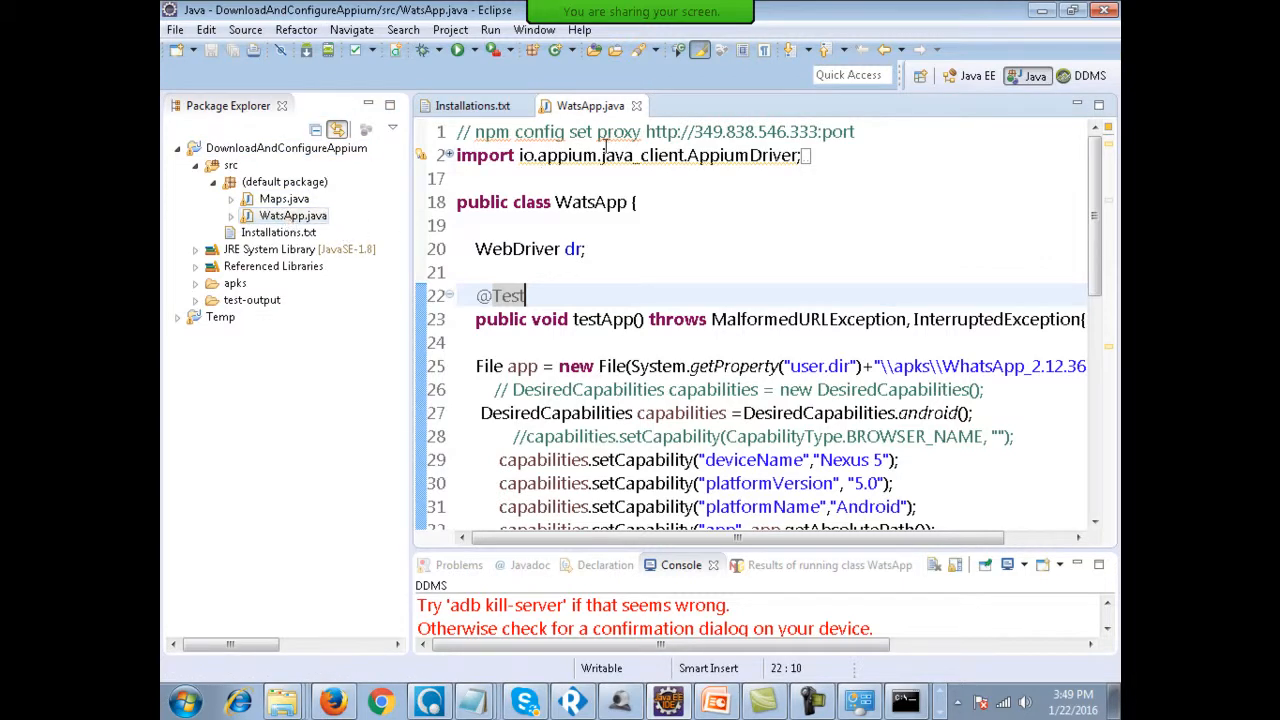
{"action": "double_click", "coordinate": [285, 218]}
{"action": "key", "text": "shift+Up"}
{"action": "key", "text": "shift+Up"}
{"action": "key", "text": "shift+Up"}
{"action": "key", "text": "shift+Up"}
{"action": "key", "text": "shift+Up"}
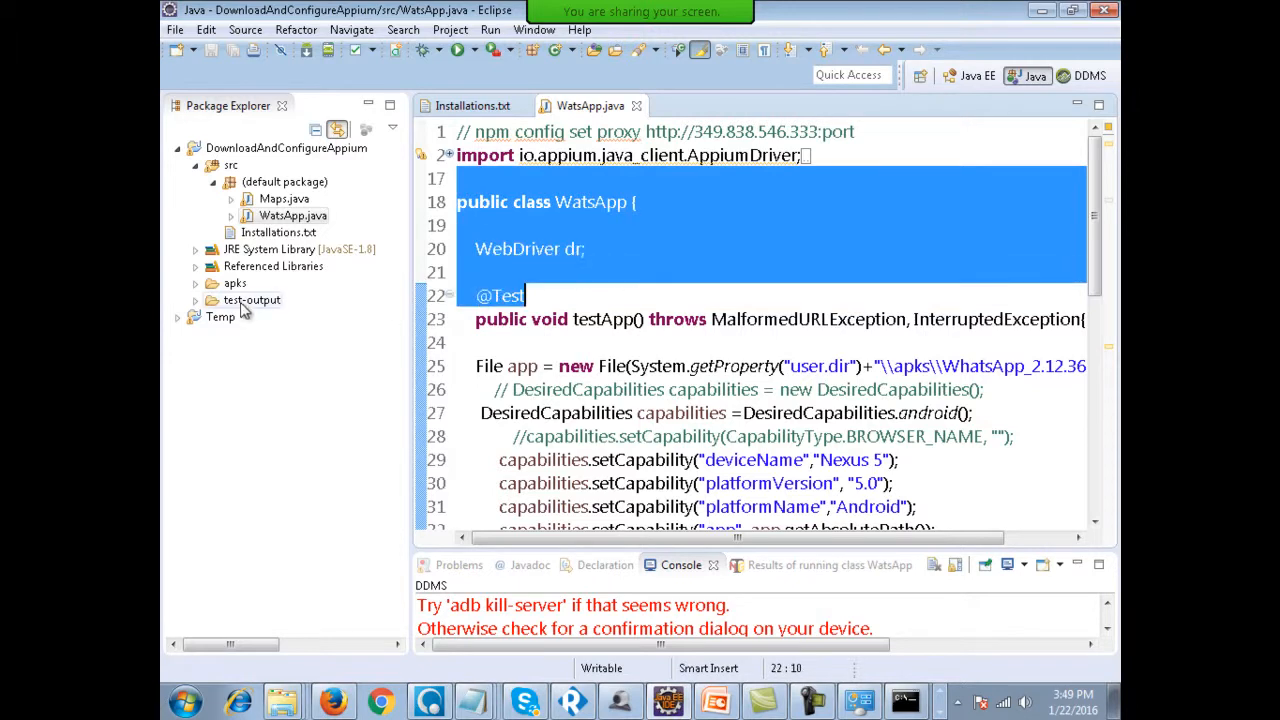
Expand the apks folder to point out WhatsApp_2.12.367.apk, then maximize the WatsApp.java editor.
{"action": "left_click", "coordinate": [196, 286]}
{"action": "left_click", "coordinate": [288, 317]}
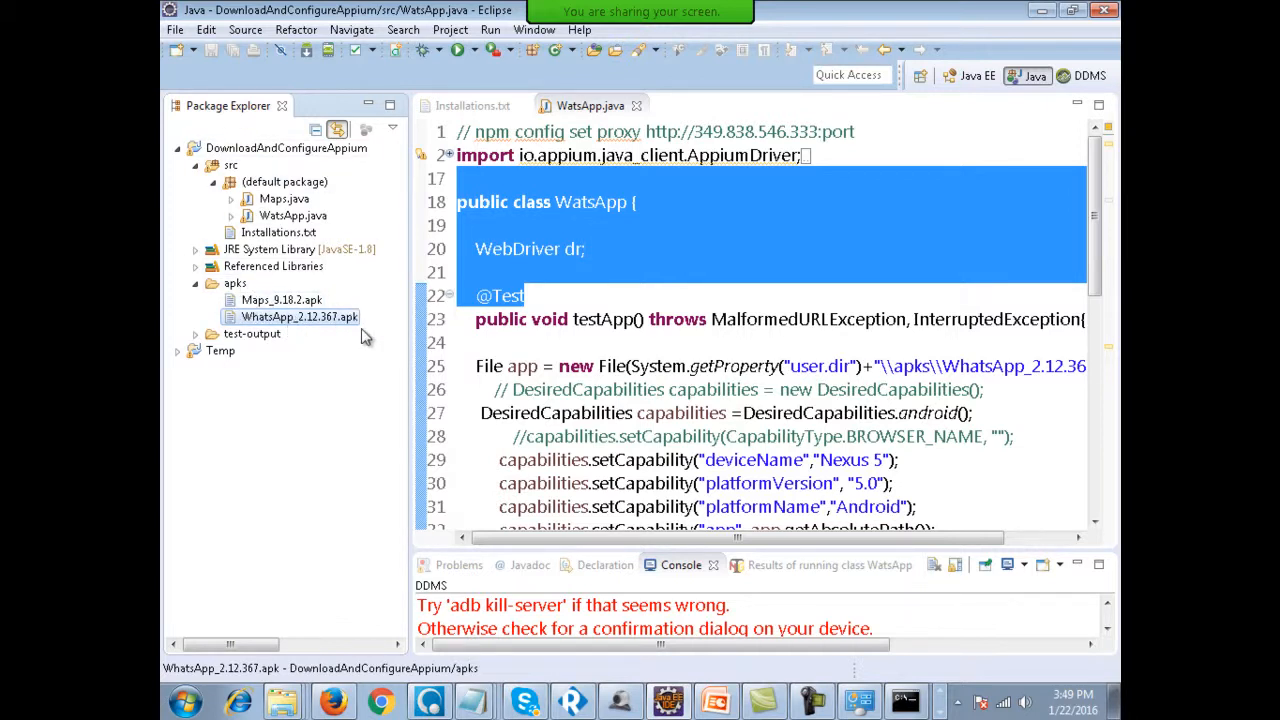
{"action": "left_click", "coordinate": [613, 303]}
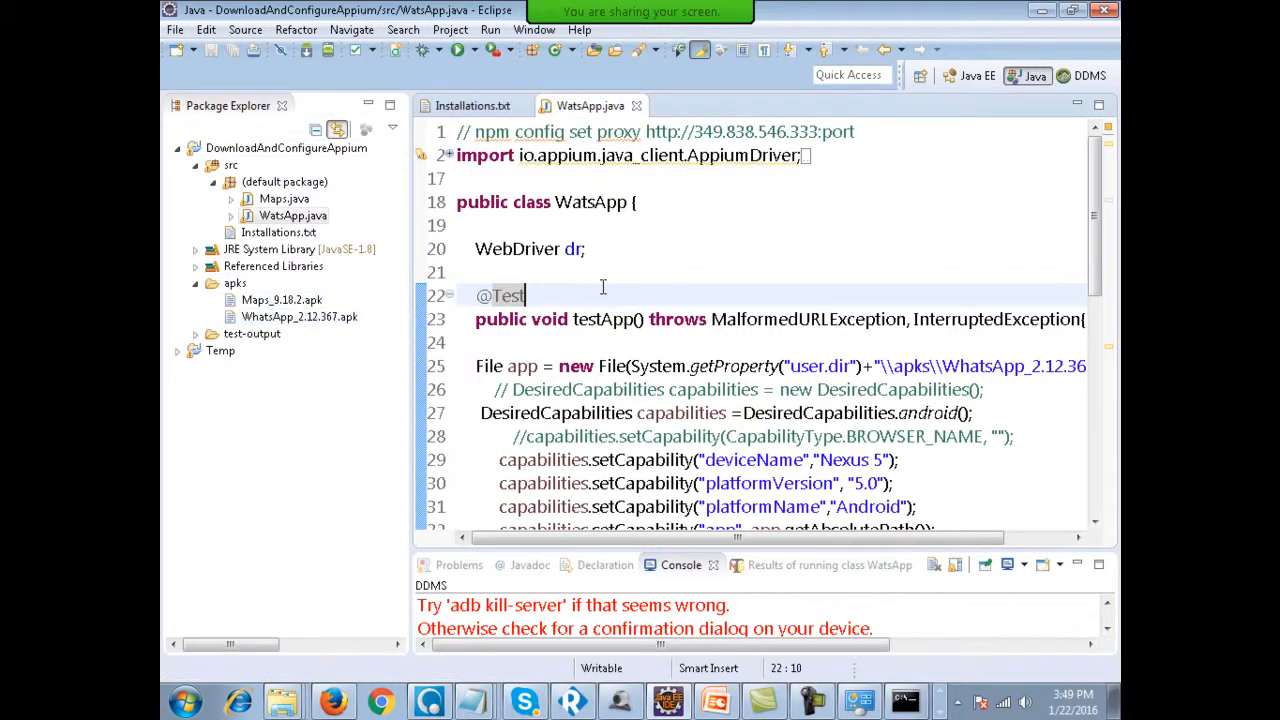
{"action": "double_click", "coordinate": [600, 108]}
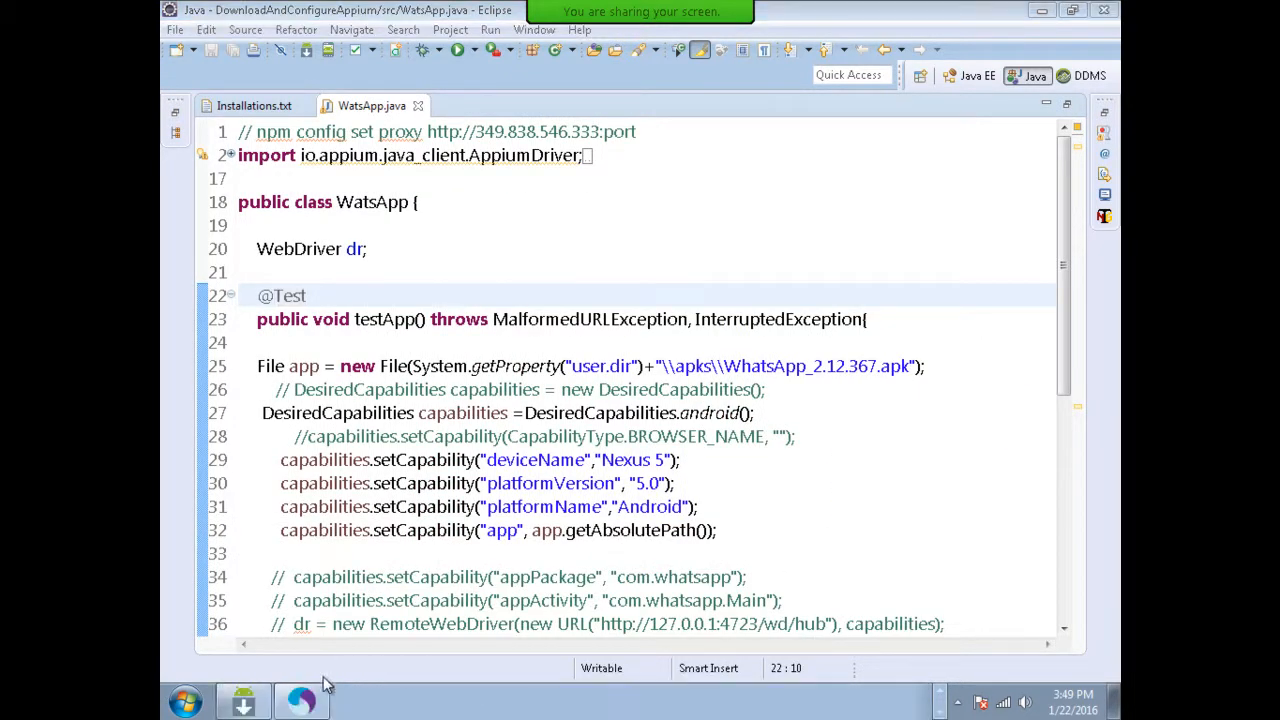
Switch to the Appium window, review the Android Settings, and dismiss them.
{"action": "left_click", "coordinate": [302, 700]}
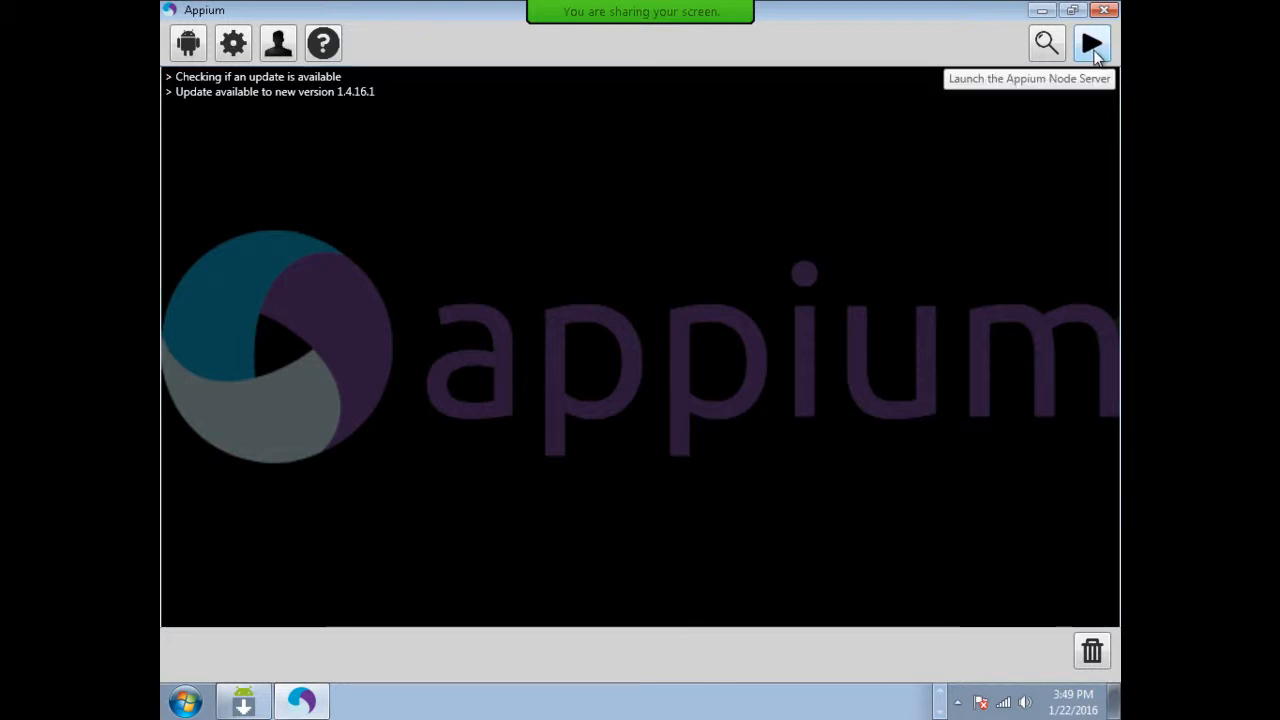
{"action": "left_click", "coordinate": [191, 52]}
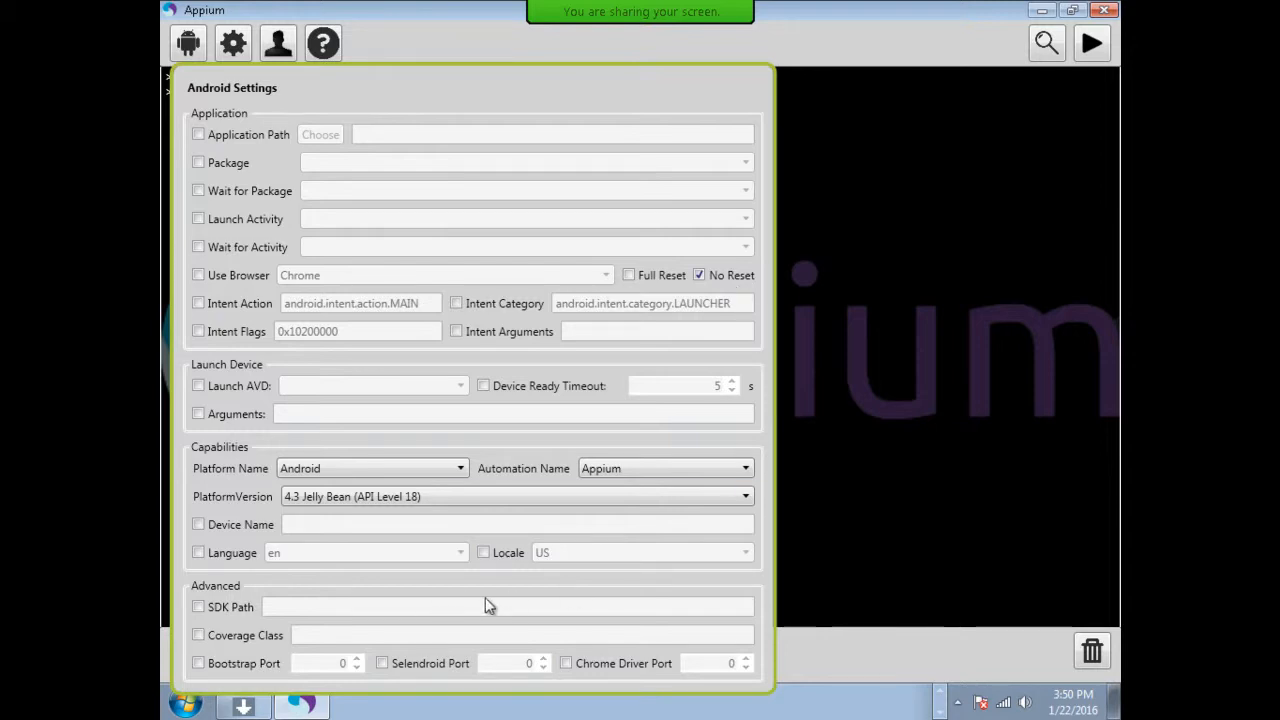
{"action": "left_click", "coordinate": [939, 691]}
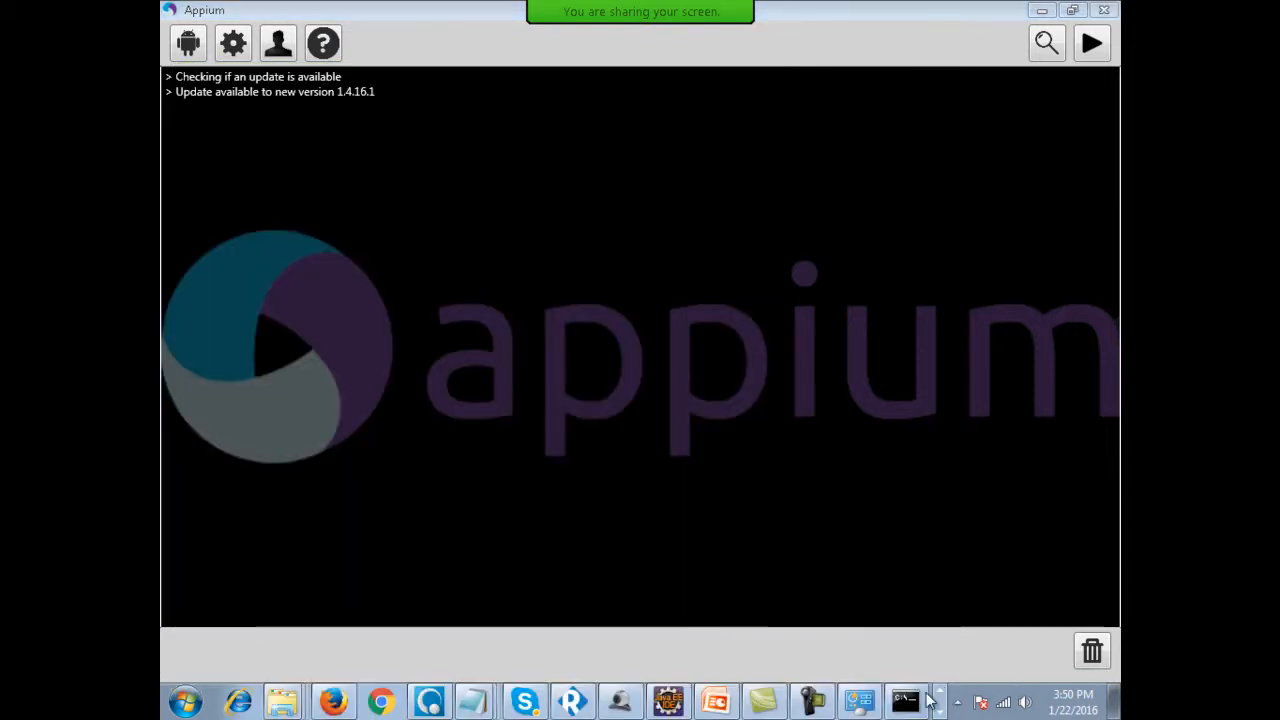
Return to WatsApp.java in Eclipse and highlight the app path on line 25, then just the file name WhatsApp_2.12.367.apk.
{"action": "left_click", "coordinate": [668, 700]}
{"action": "left_click", "coordinate": [558, 292]}
{"action": "scroll", "coordinate": [558, 292], "scroll_direction": "down", "scroll_amount": 2}
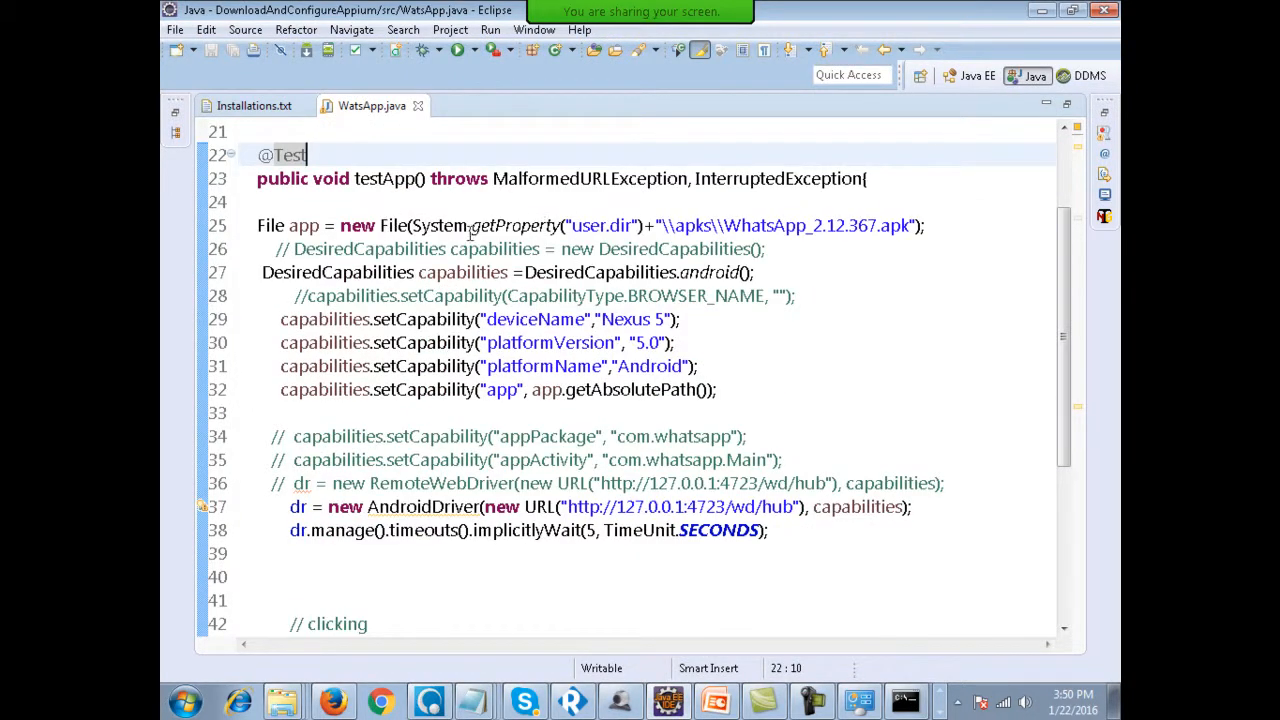
{"action": "left_click_drag", "start_coordinate": [411, 227], "coordinate": [910, 218]}
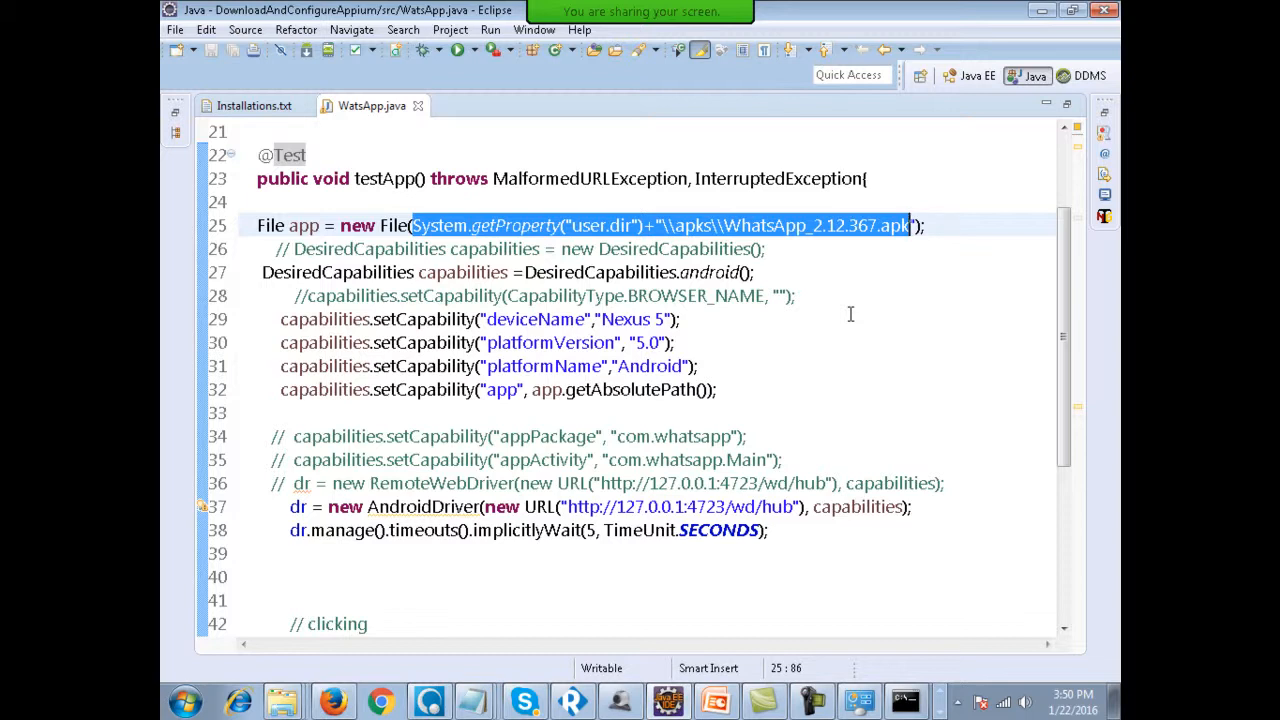
{"action": "left_click_drag", "start_coordinate": [910, 226], "coordinate": [724, 226]}
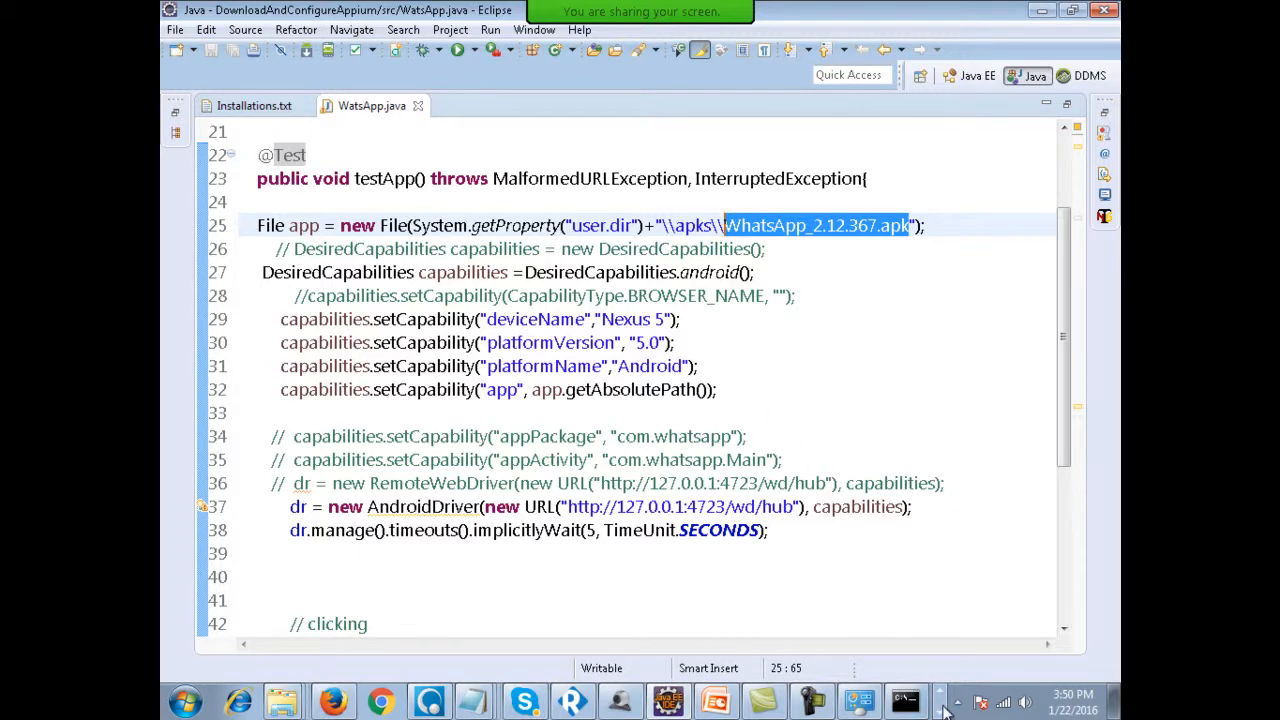
Switch back to Appium and reopen the Android Settings to examine the Application Path and No Reset options.
{"action": "left_click", "coordinate": [243, 703]}
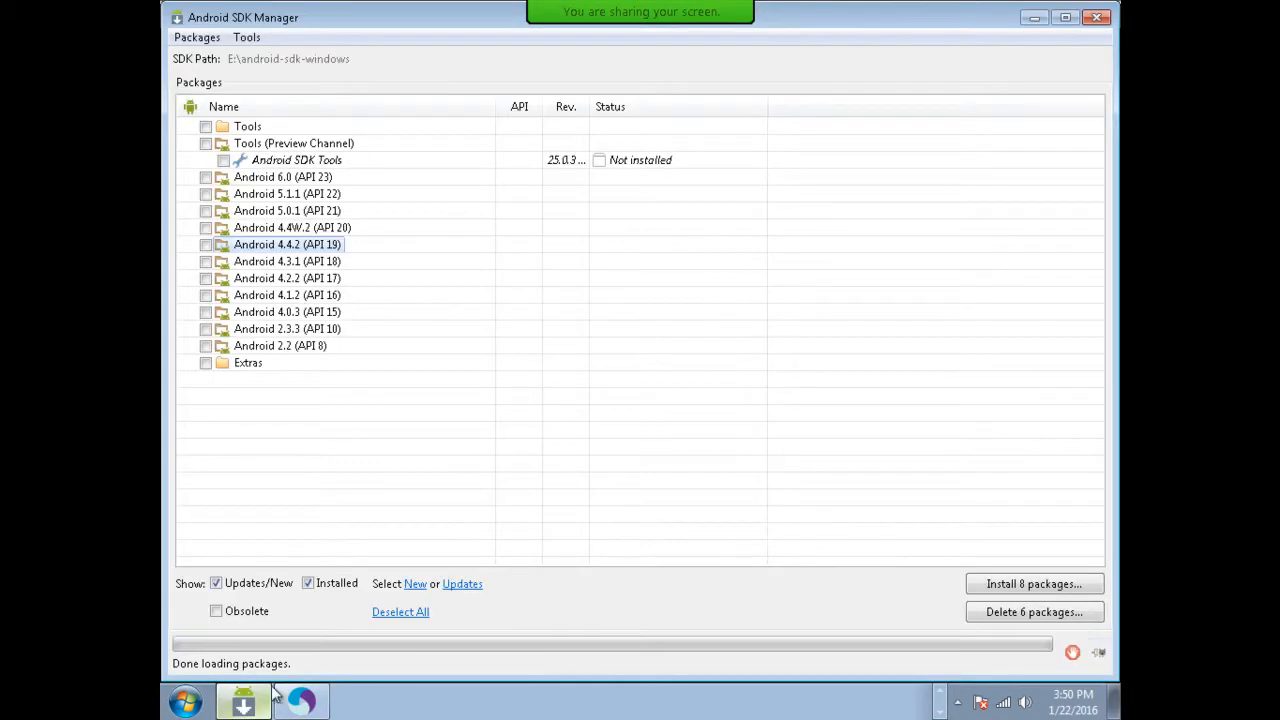
{"action": "left_click", "coordinate": [303, 701]}
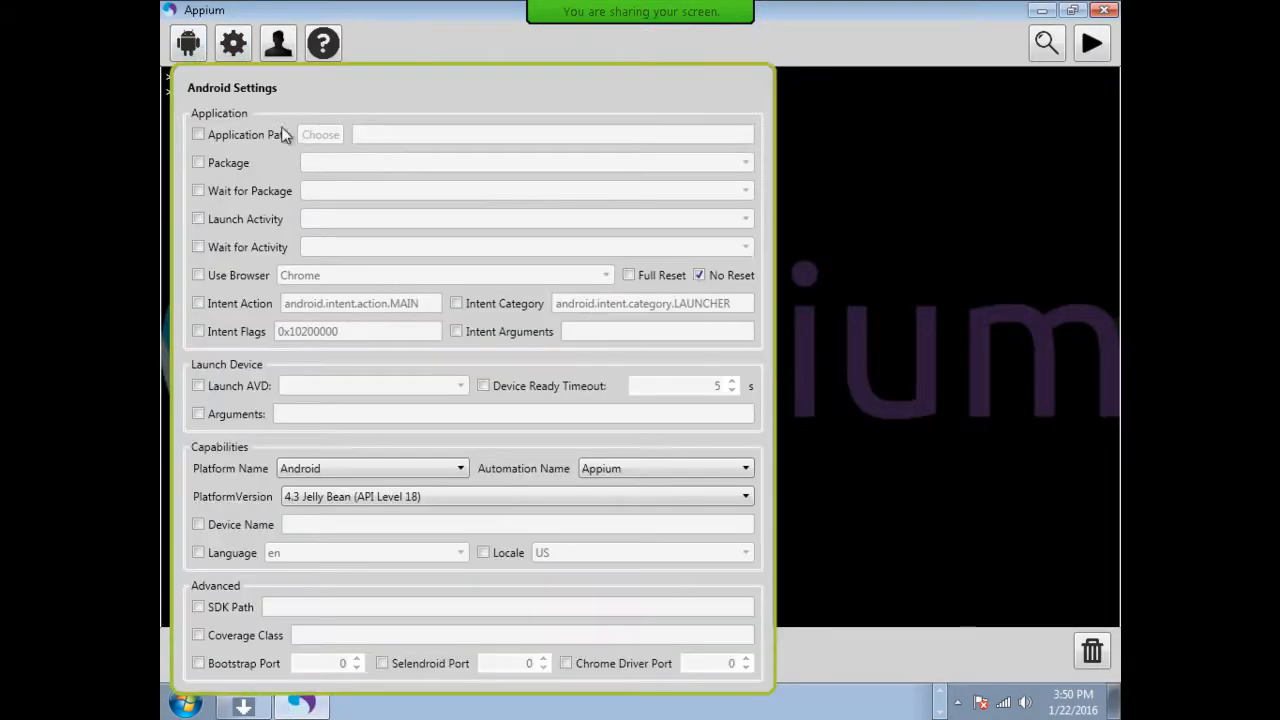
{"action": "left_click", "coordinate": [200, 45]}
{"action": "mouse_move", "coordinate": [720, 55]}
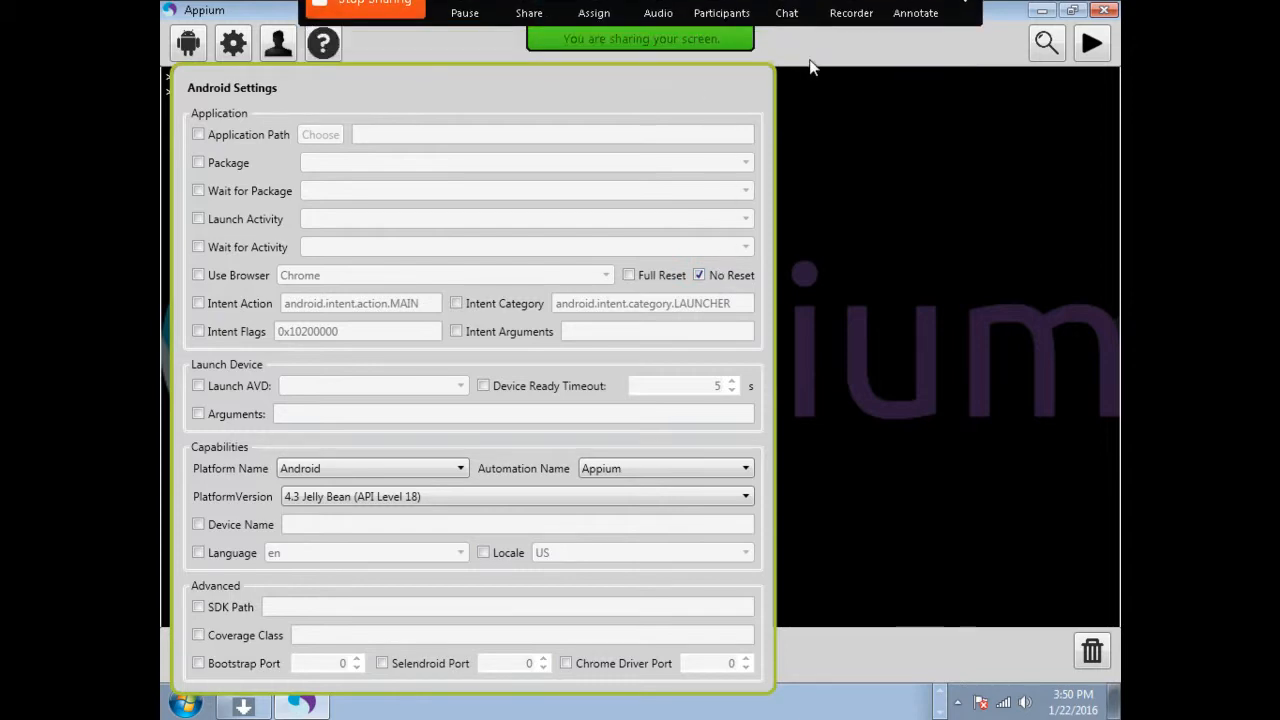
{"action": "left_click", "coordinate": [810, 65]}
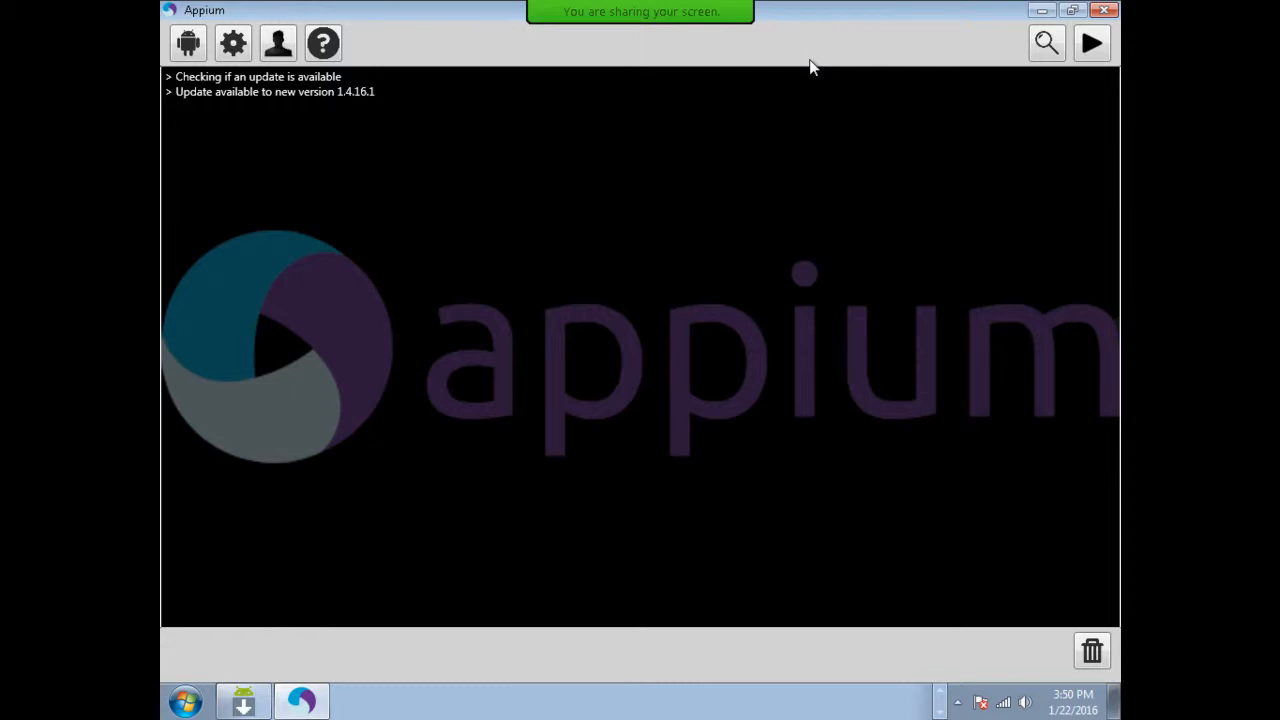
{"action": "left_click", "coordinate": [188, 50]}
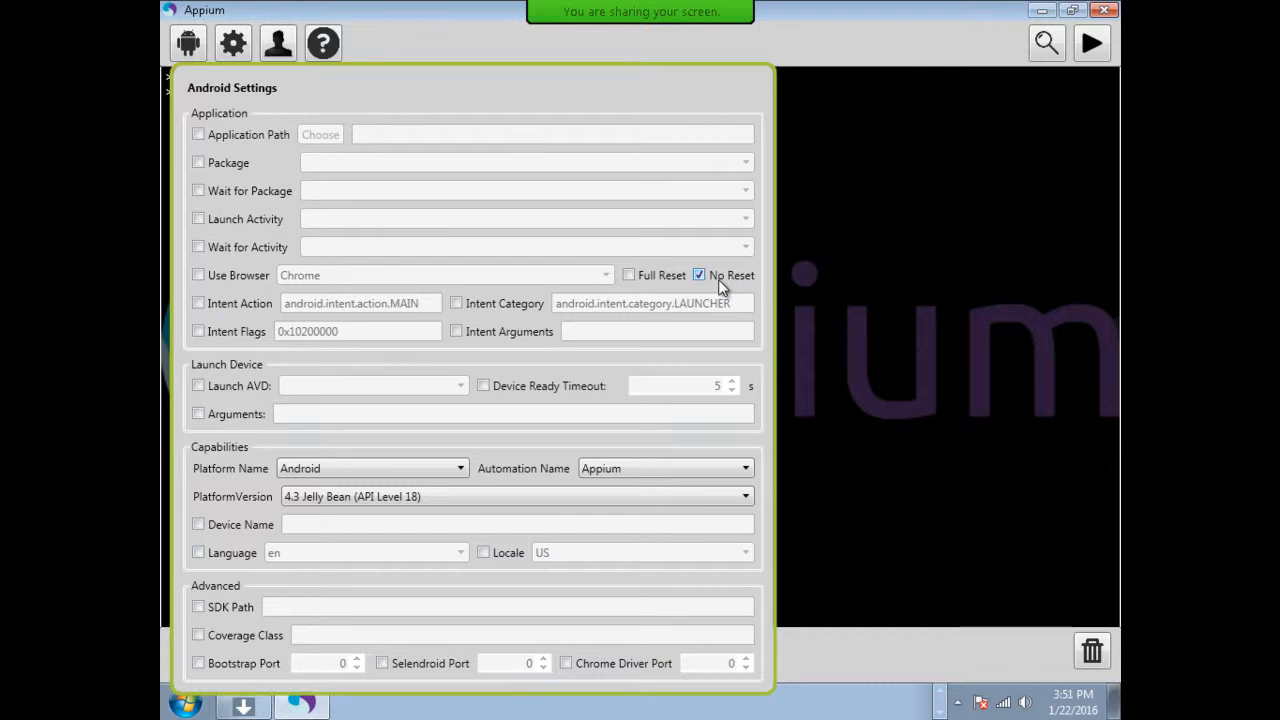
Dismiss the Android Settings and launch the Appium node server.
{"action": "left_click", "coordinate": [926, 54]}
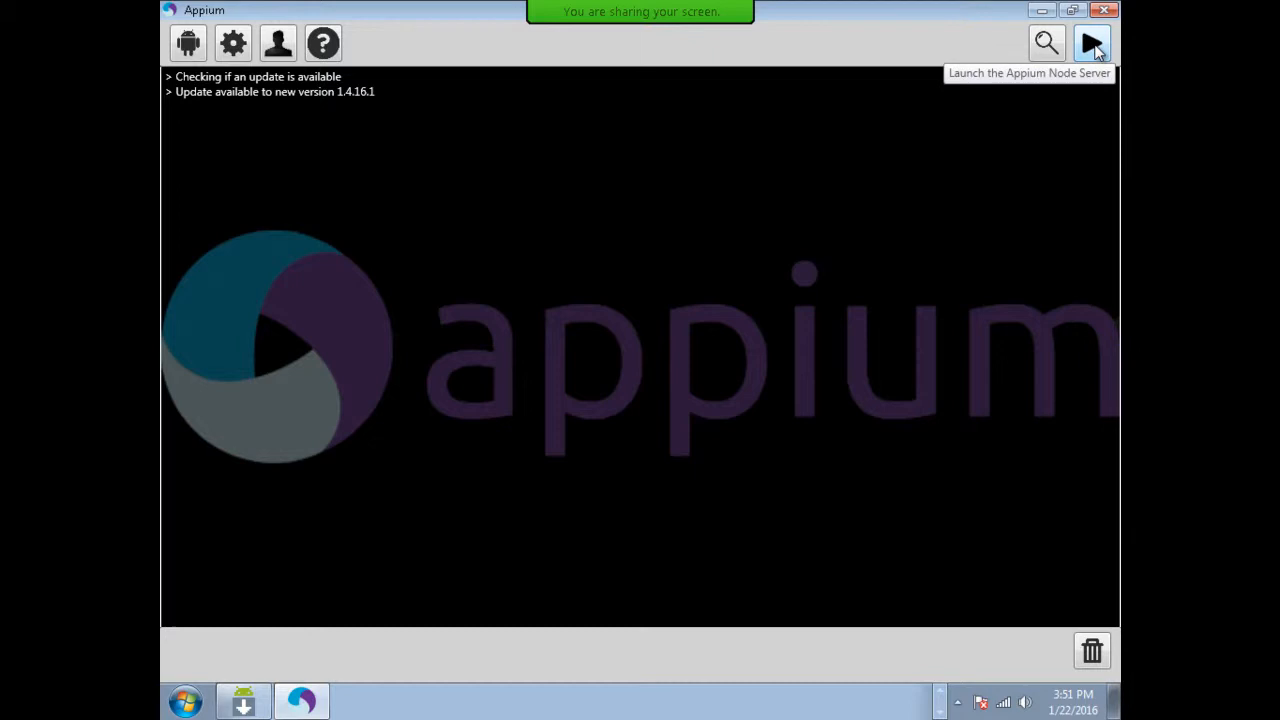
{"action": "left_click", "coordinate": [1092, 45]}
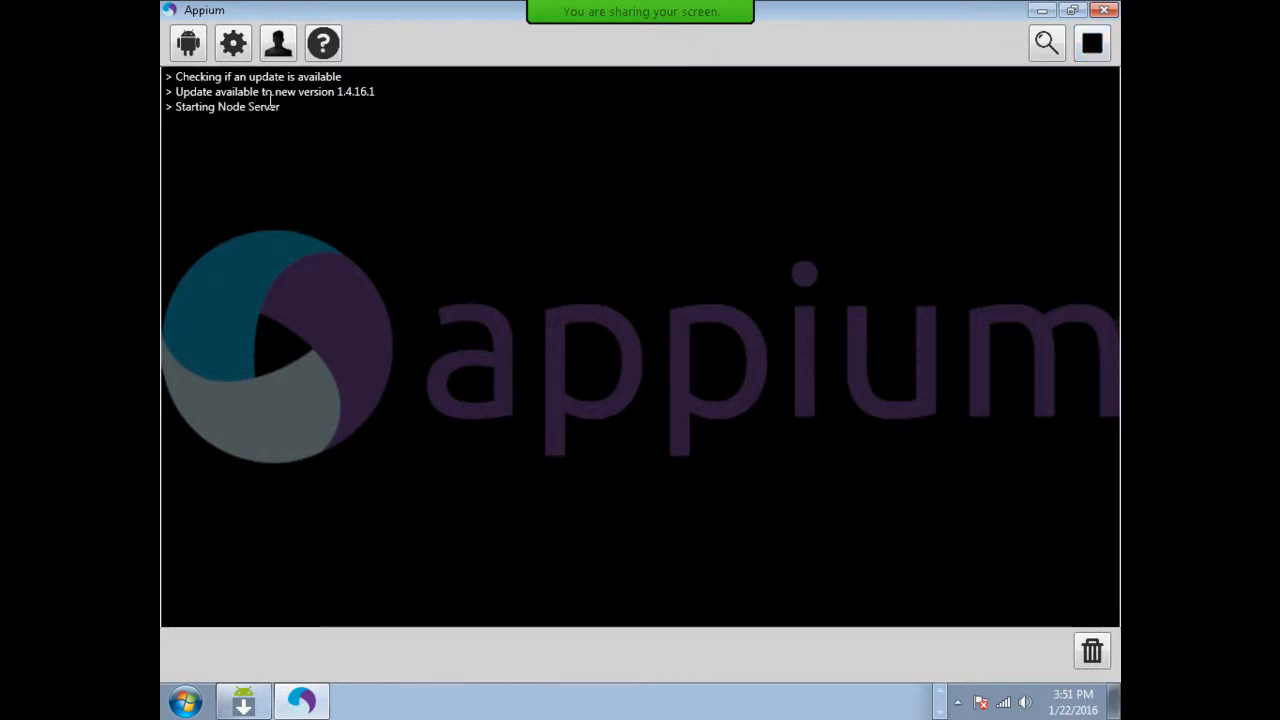
Return to WatsApp.java in Eclipse and highlight the app file path on line 25, then the DesiredCapabilities declaration on line 27.
{"action": "left_click", "coordinate": [939, 692]}
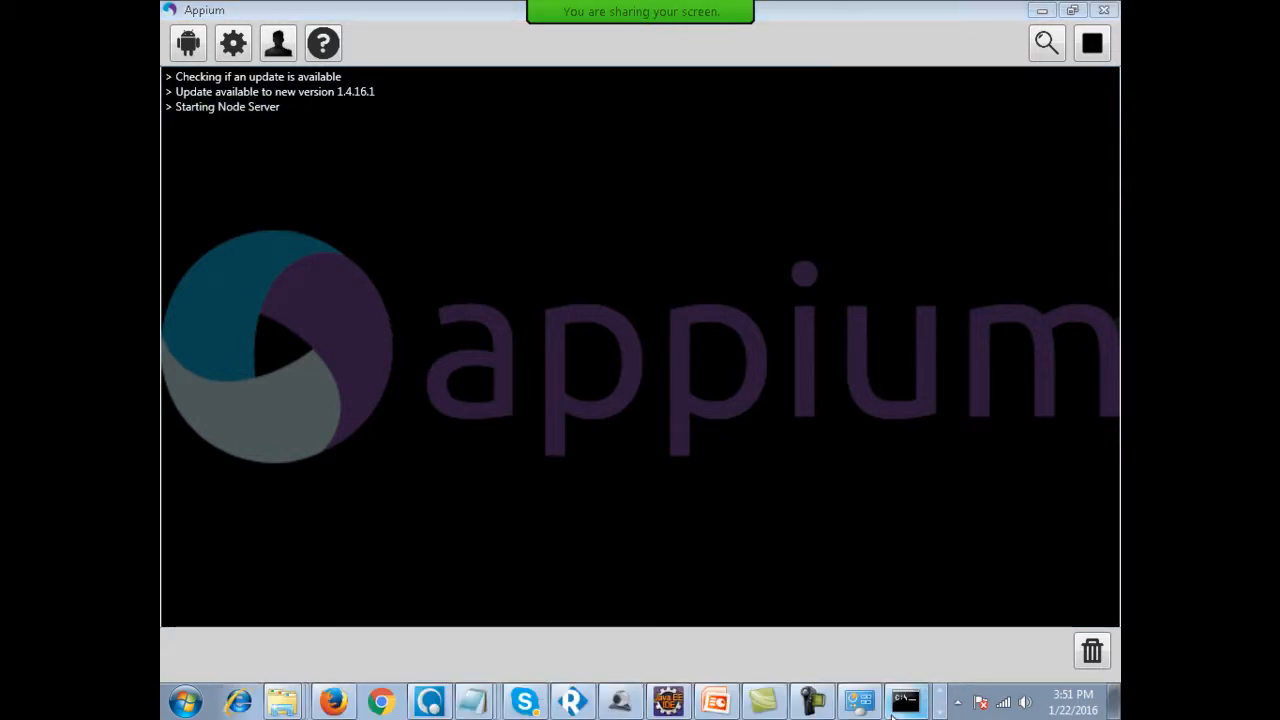
{"action": "left_click", "coordinate": [668, 702]}
{"action": "left_click_drag", "start_coordinate": [350, 226], "coordinate": [910, 226]}
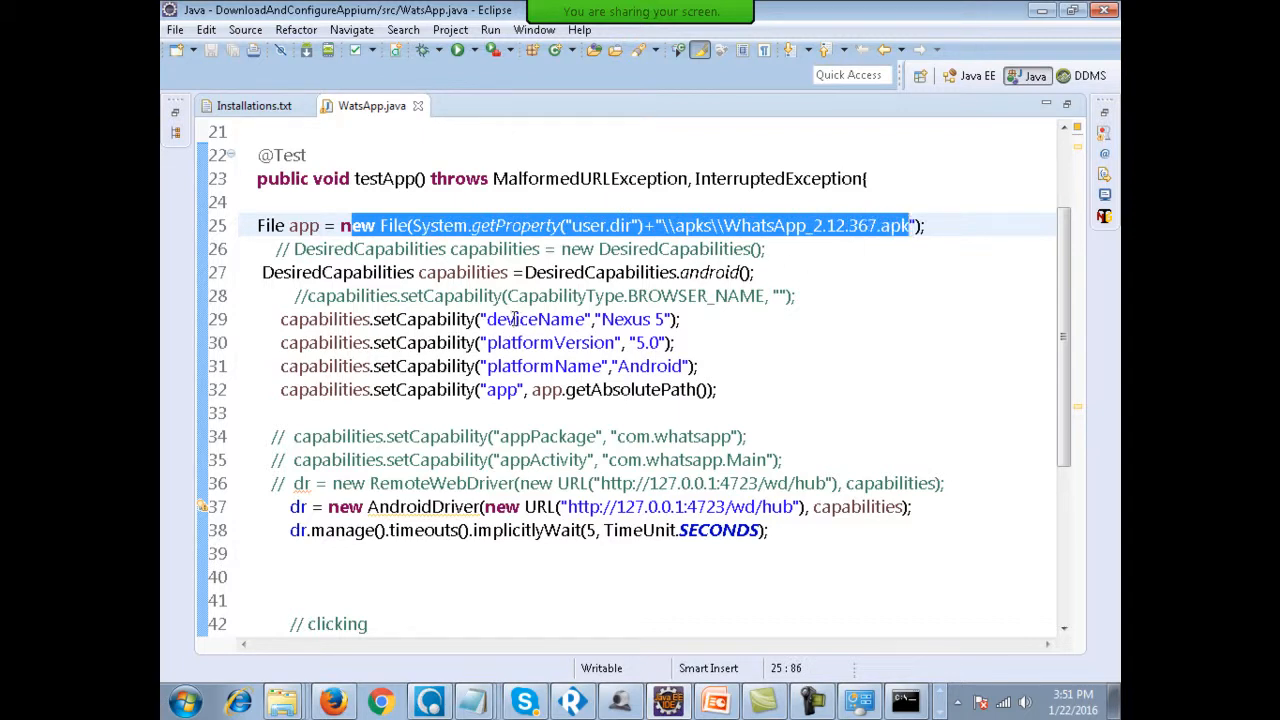
{"action": "triple_click", "coordinate": [370, 272]}
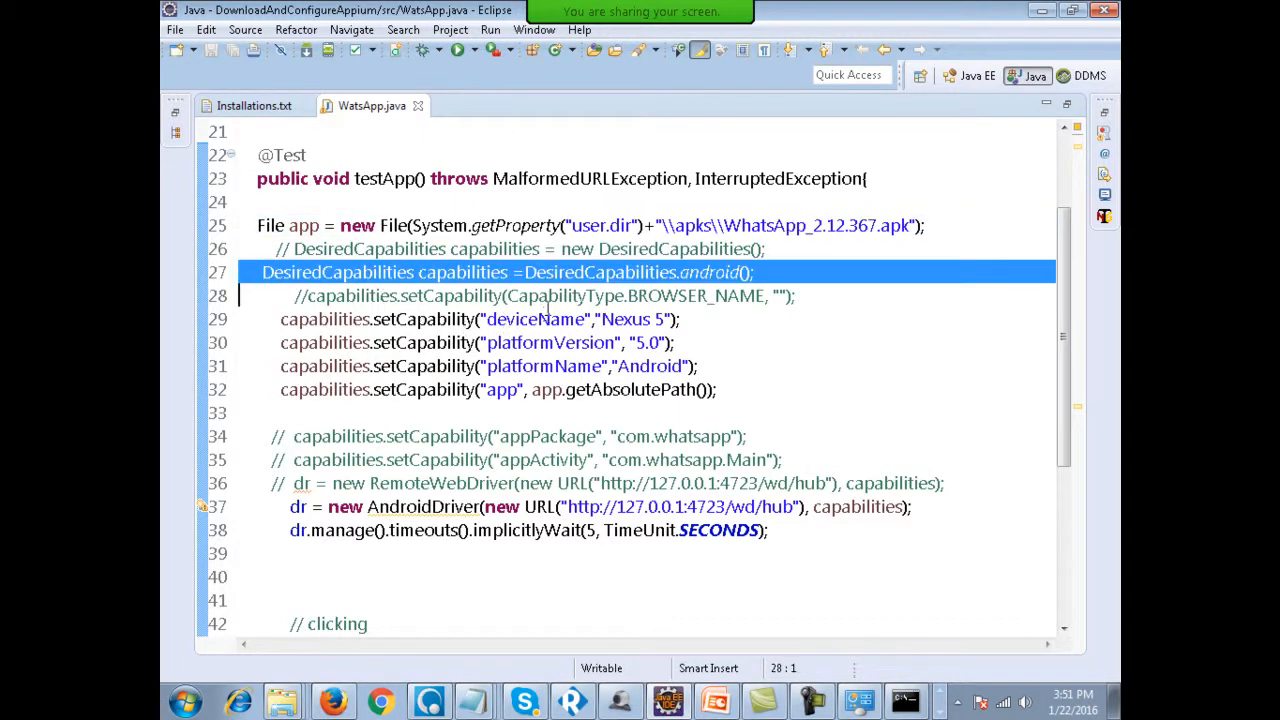
Highlight the names and values of the deviceName, platformVersion and platformName capabilities on lines 29 to 31.
{"action": "double_click", "coordinate": [532, 319]}
{"action": "double_click", "coordinate": [620, 319]}
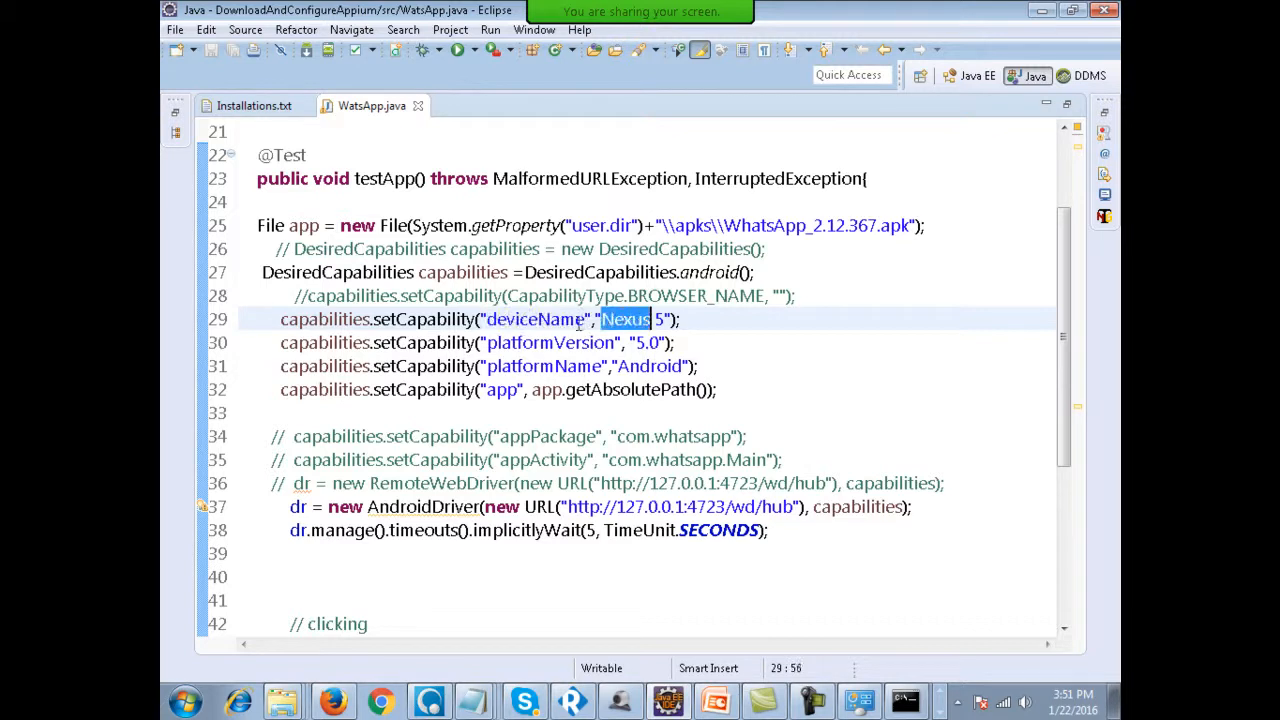
{"action": "double_click", "coordinate": [537, 343]}
{"action": "double_click", "coordinate": [648, 343]}
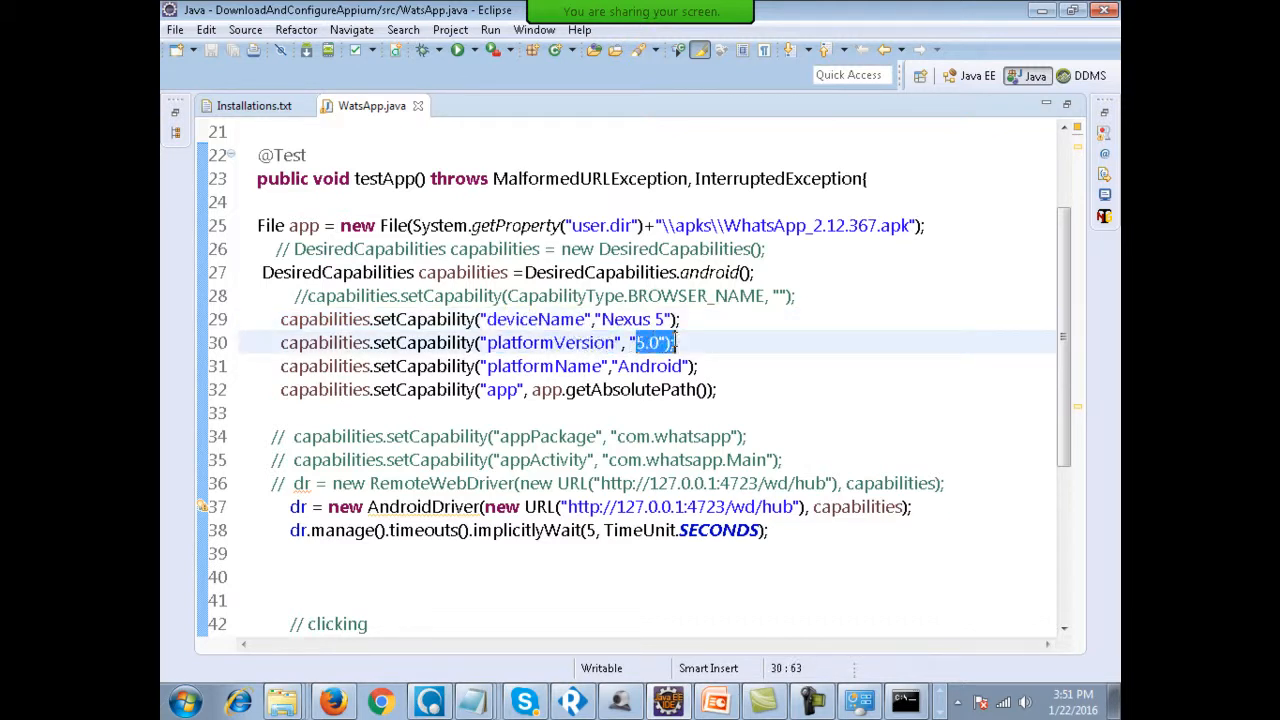
{"action": "double_click", "coordinate": [530, 366]}
{"action": "double_click", "coordinate": [650, 366]}
Highlight the app capability on line 32, trace its app variable to the declaration on line 25, and highlight getAbsolutePath.
{"action": "double_click", "coordinate": [503, 390]}
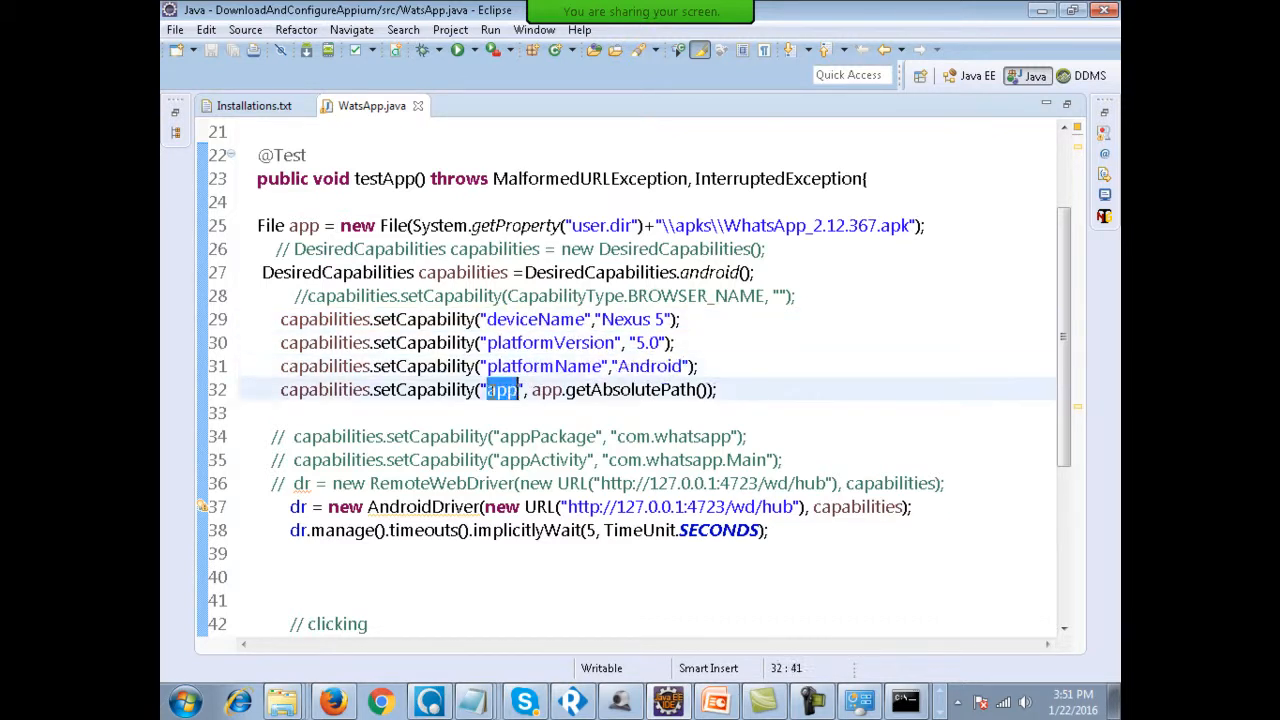
{"action": "left_click", "coordinate": [668, 390]}
{"action": "left_click_drag", "start_coordinate": [489, 394], "coordinate": [683, 390]}
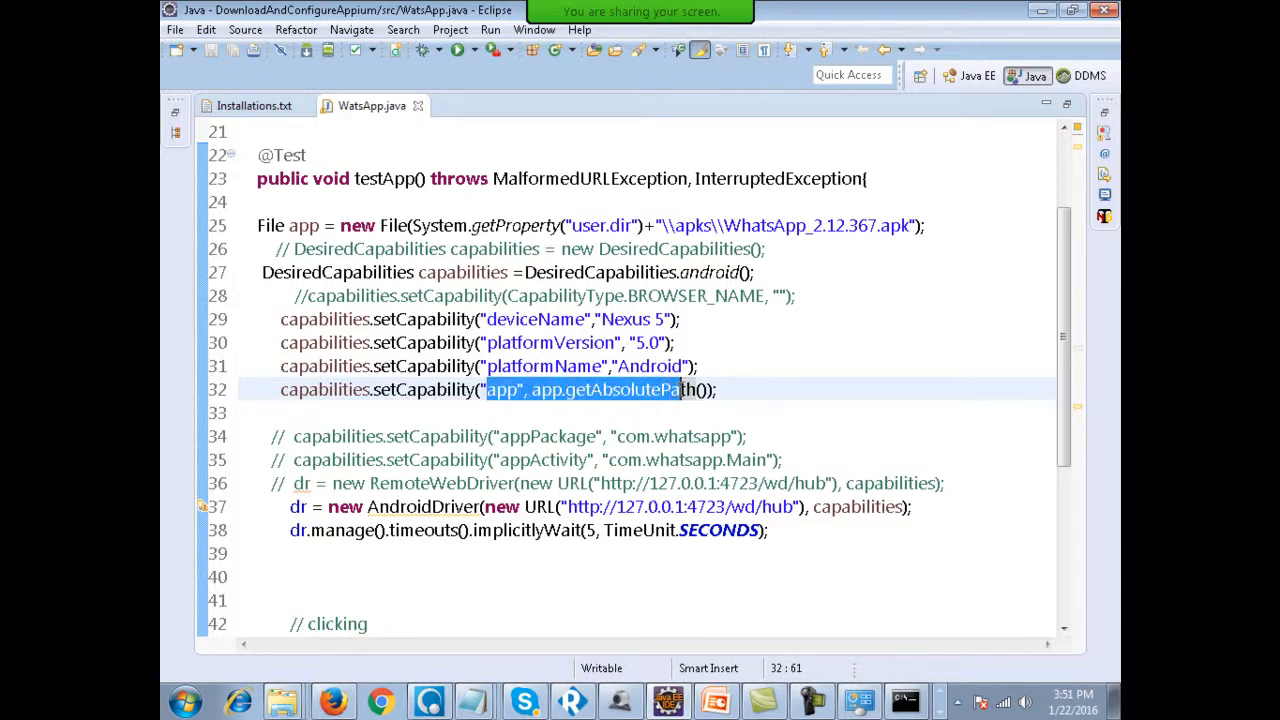
{"action": "double_click", "coordinate": [547, 390]}
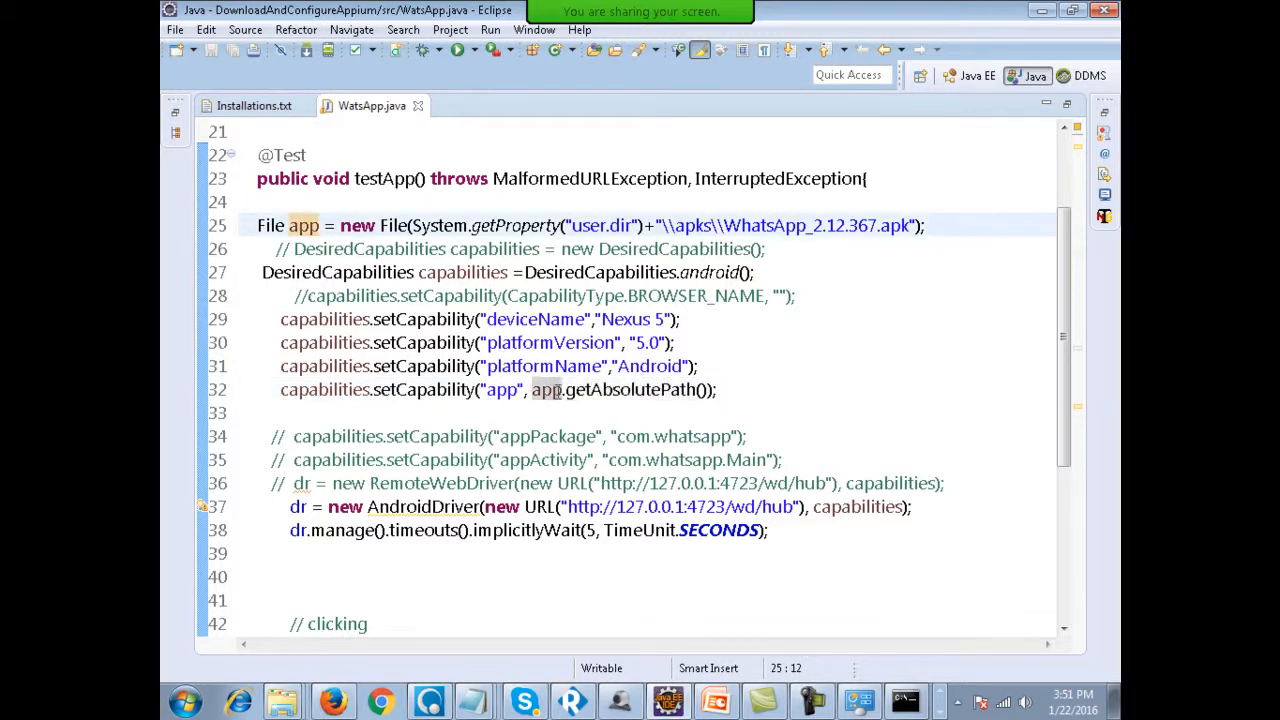
{"action": "left_click", "coordinate": [323, 241]}
{"action": "double_click", "coordinate": [305, 227]}
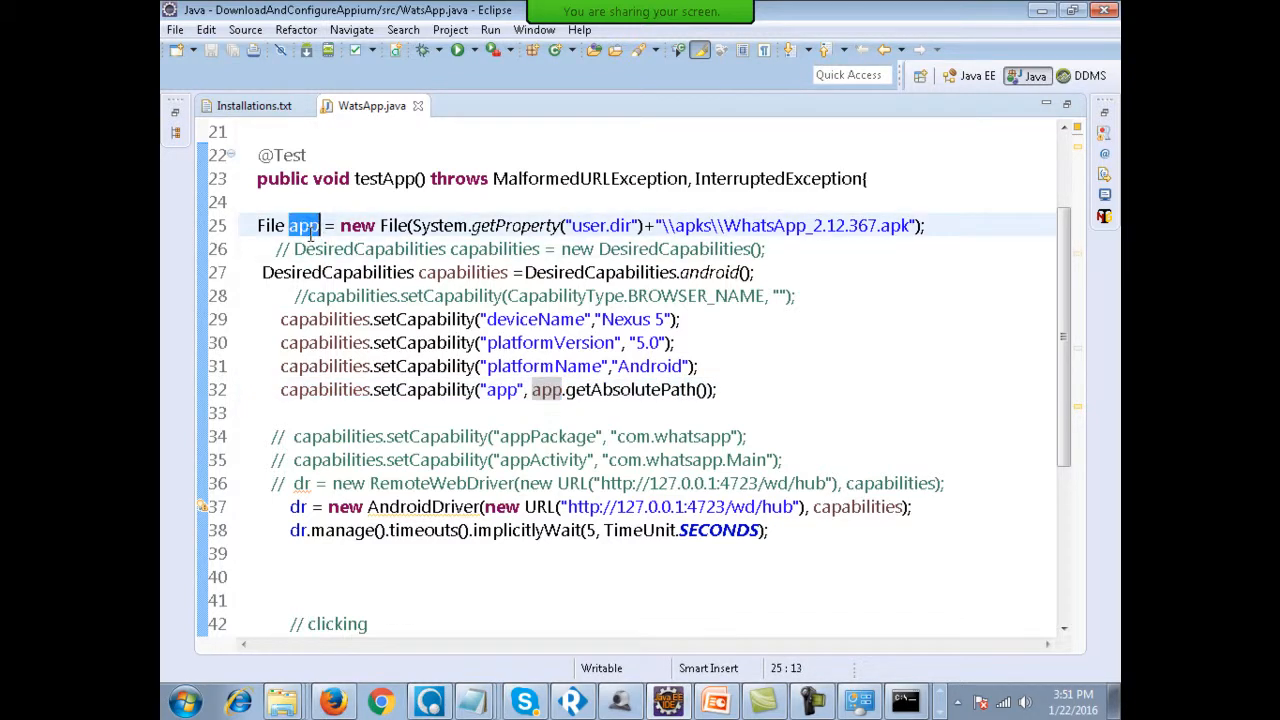
{"action": "double_click", "coordinate": [598, 392]}
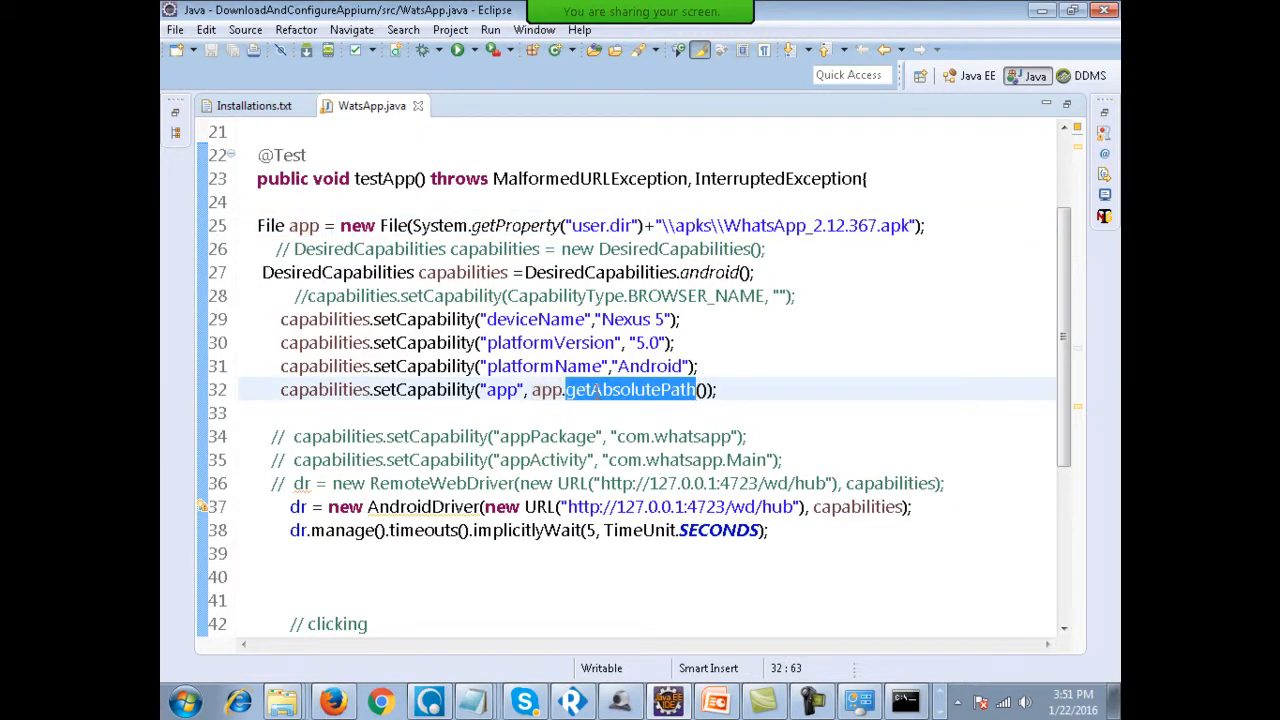
Highlight AndroidDriver on line 37, followed by the port 4723 and the address 127.0.0.1 in its URL.
{"action": "scroll", "coordinate": [524, 421], "scroll_direction": "down", "scroll_amount": 4}
{"action": "double_click", "coordinate": [455, 226]}
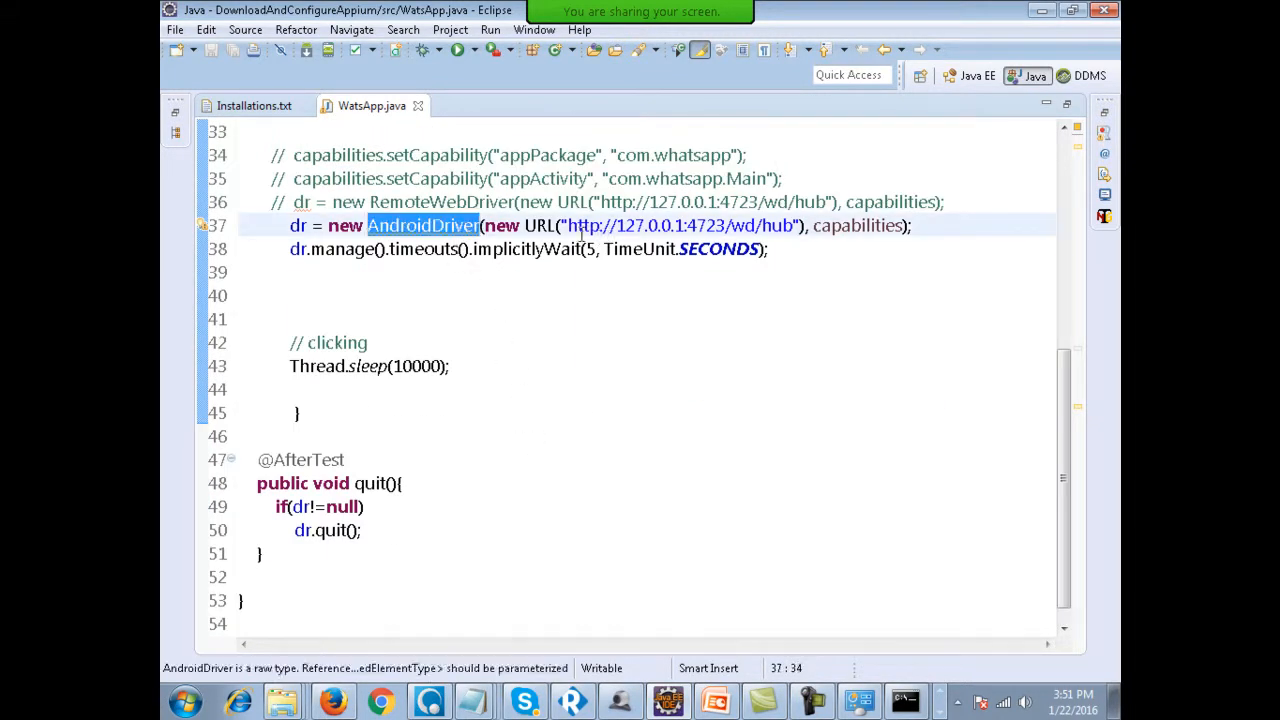
{"action": "left_click_drag", "start_coordinate": [569, 227], "coordinate": [727, 225]}
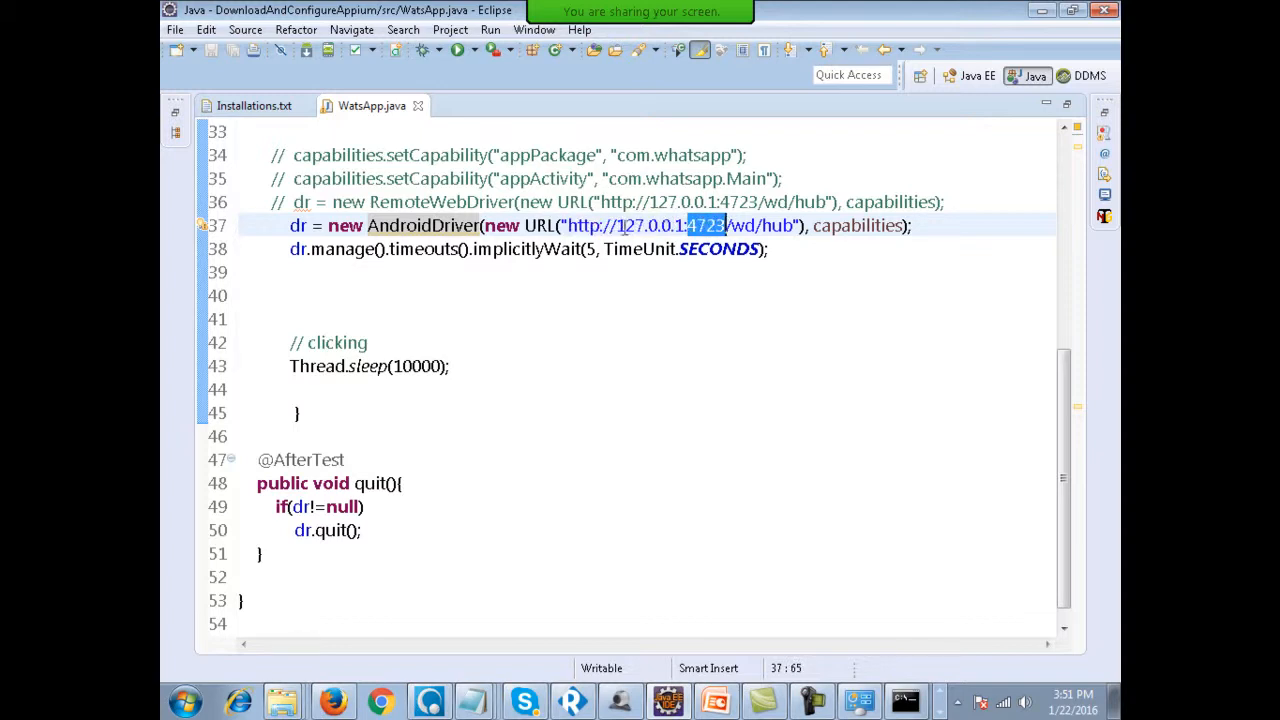
{"action": "left_click_drag", "start_coordinate": [617, 226], "coordinate": [687, 227]}
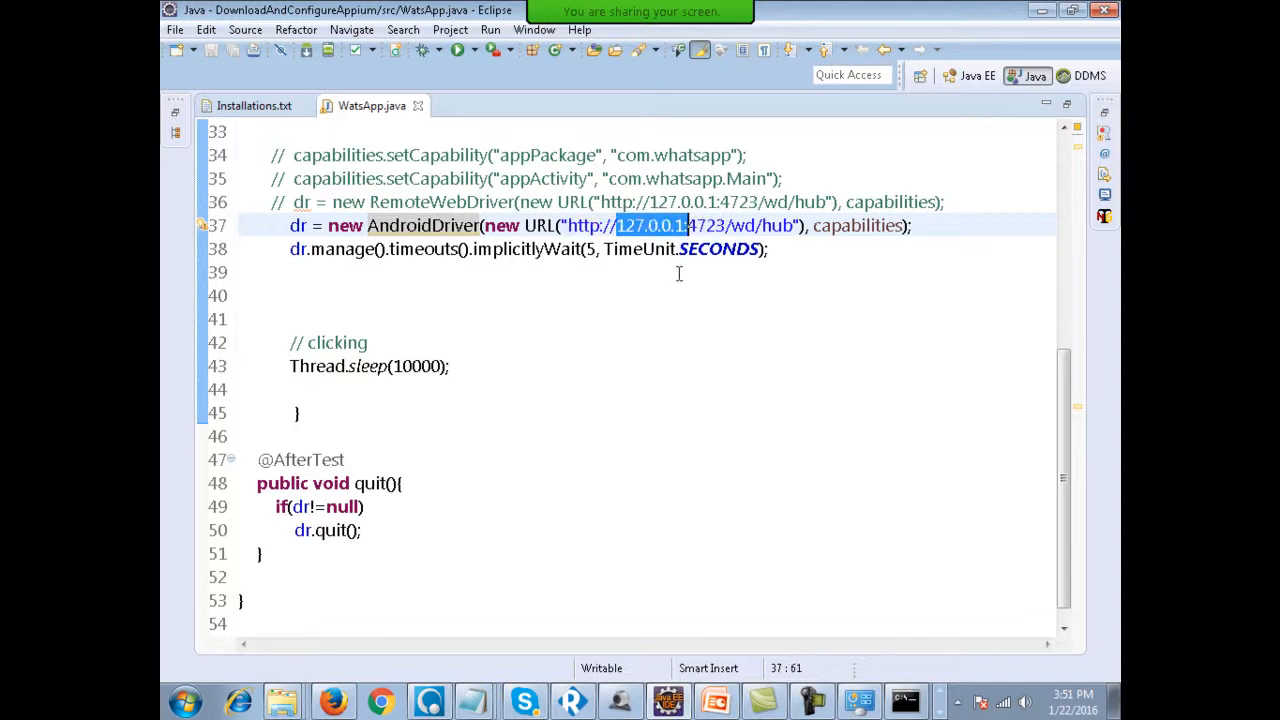
Switch to Appium, examine the Server Address and Port in the General Settings, and dismiss them.
{"action": "left_click", "coordinate": [940, 712]}
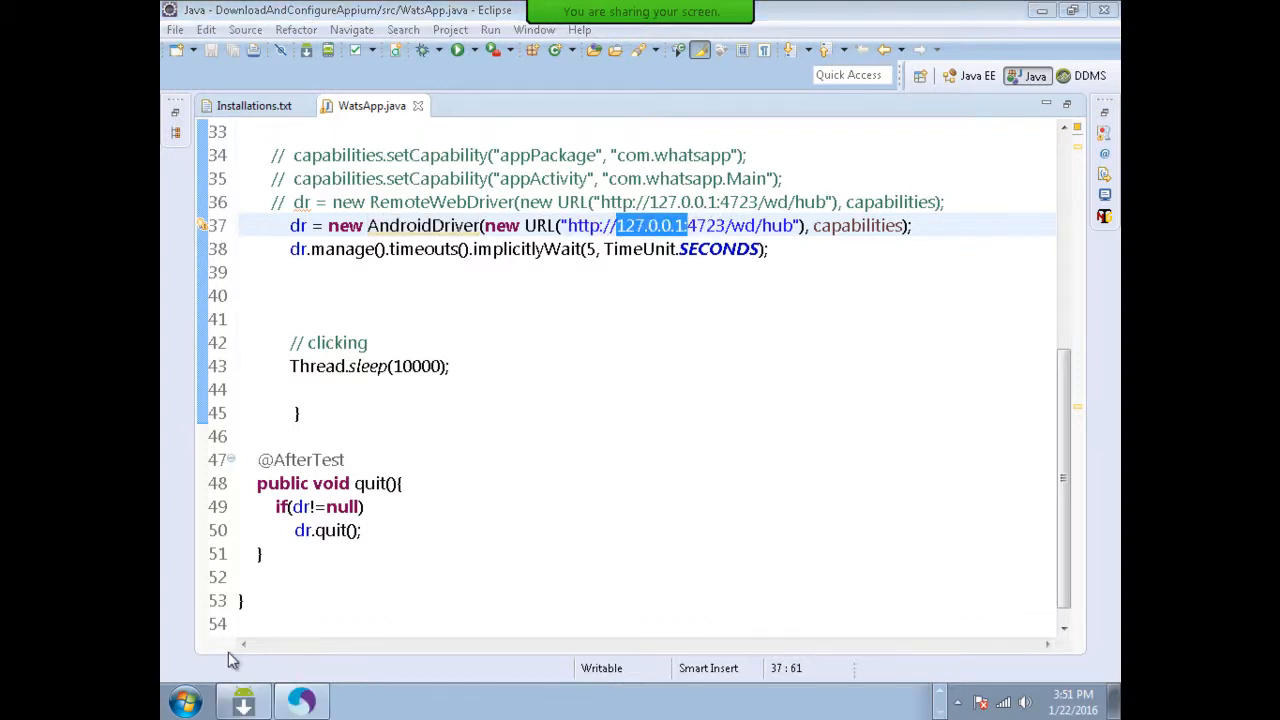
{"action": "left_click", "coordinate": [298, 706]}
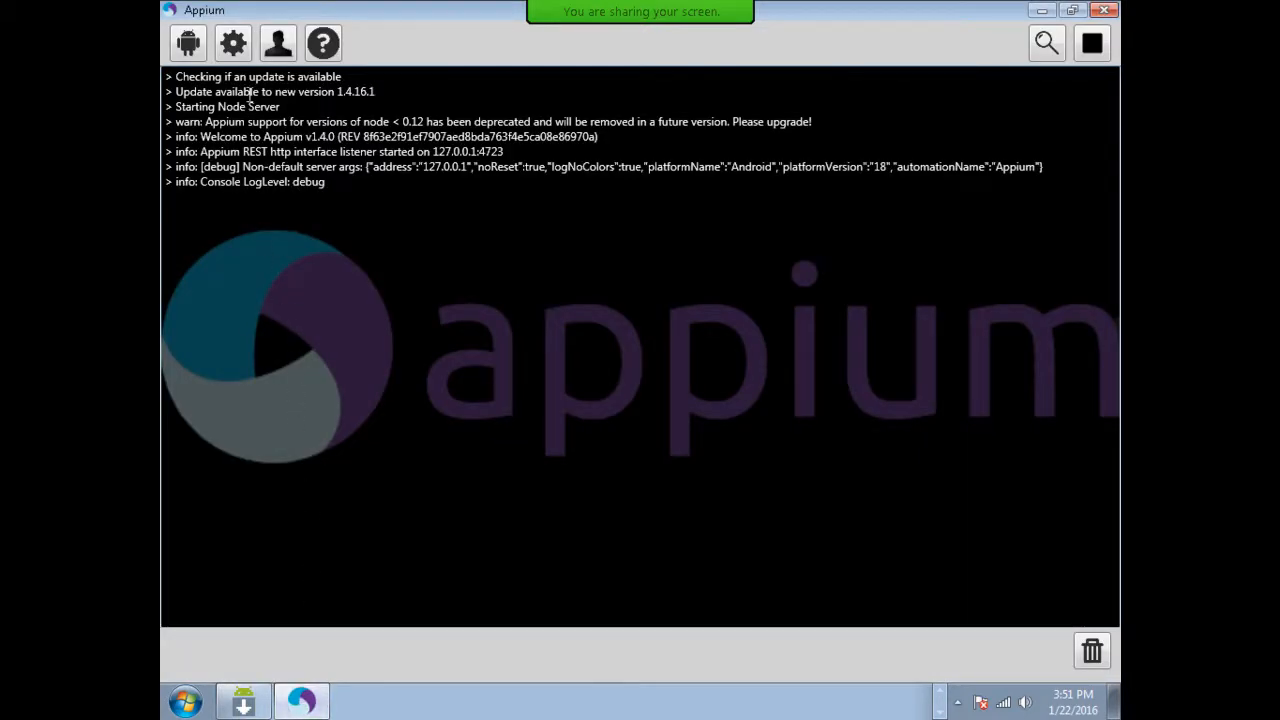
{"action": "left_click", "coordinate": [239, 46]}
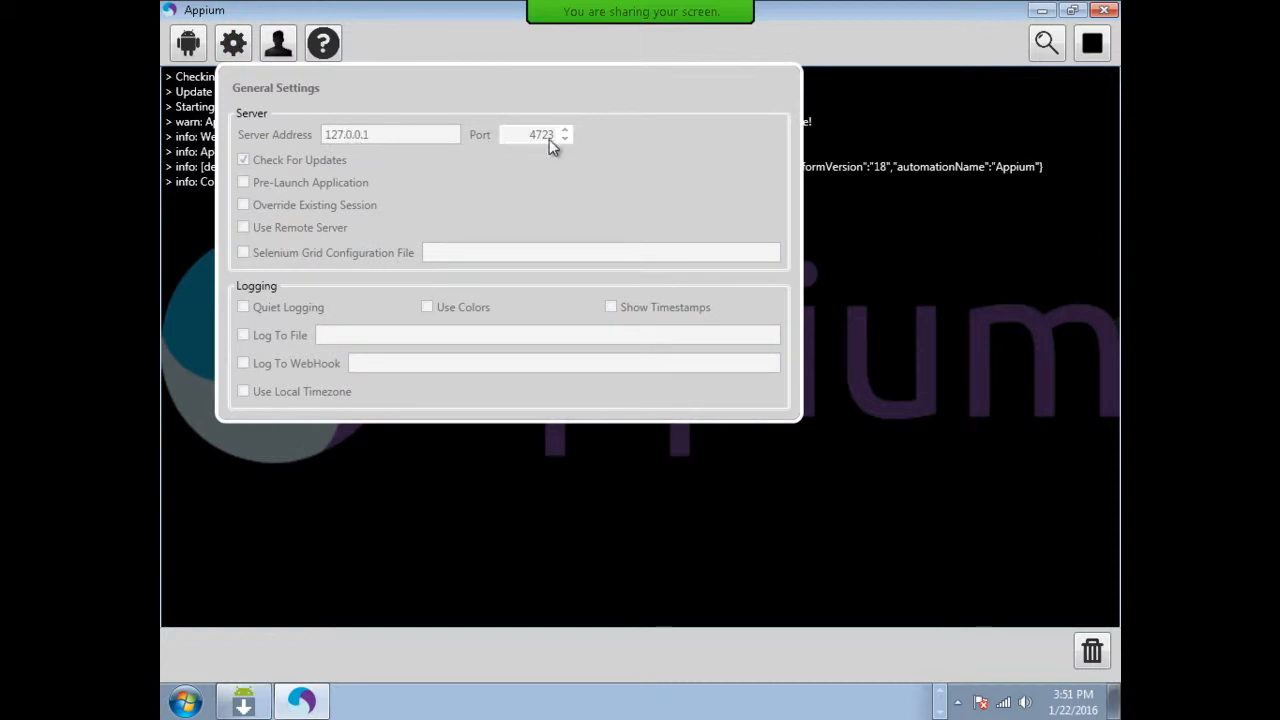
{"action": "left_click", "coordinate": [1044, 15]}
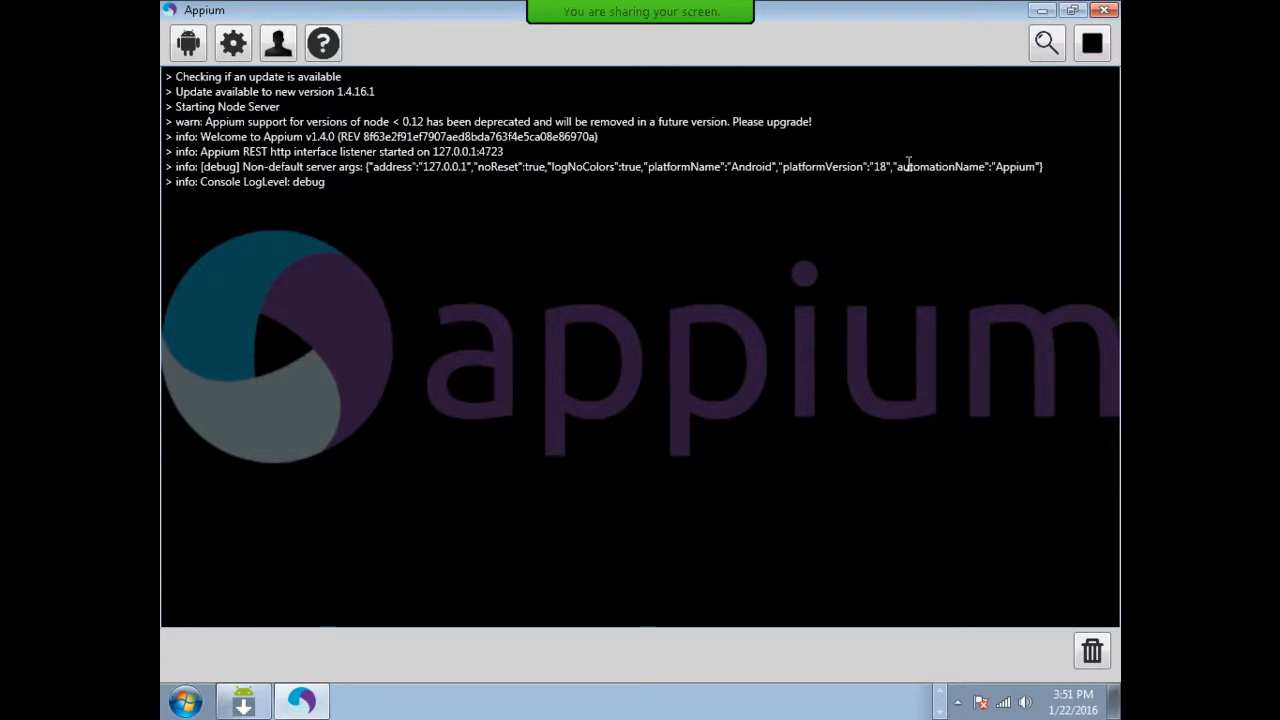
Minimize Appium and highlight the port 4723, wd and hub parts of the AndroidDriver URL on line 37.
{"action": "left_click", "coordinate": [1044, 12]}
{"action": "double_click", "coordinate": [716, 226]}
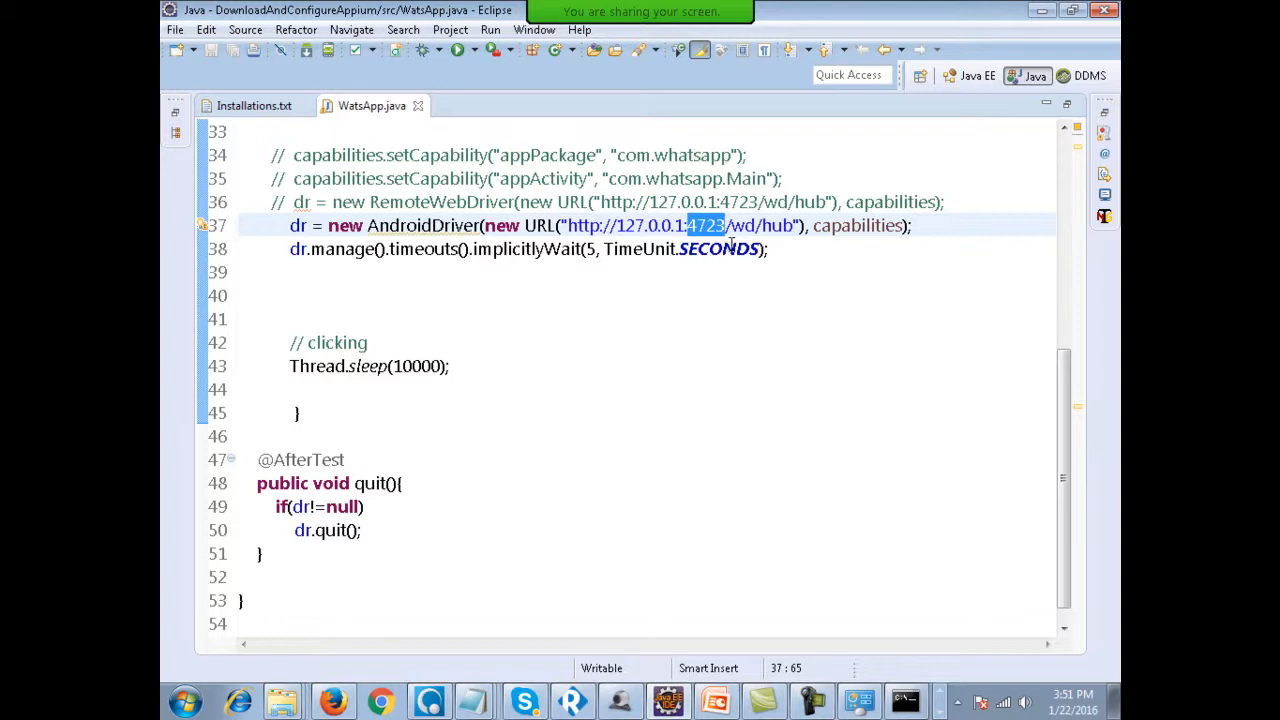
{"action": "mouse_move", "coordinate": [731, 245]}
{"action": "double_click", "coordinate": [744, 228]}
{"action": "left_click", "coordinate": [770, 228]}
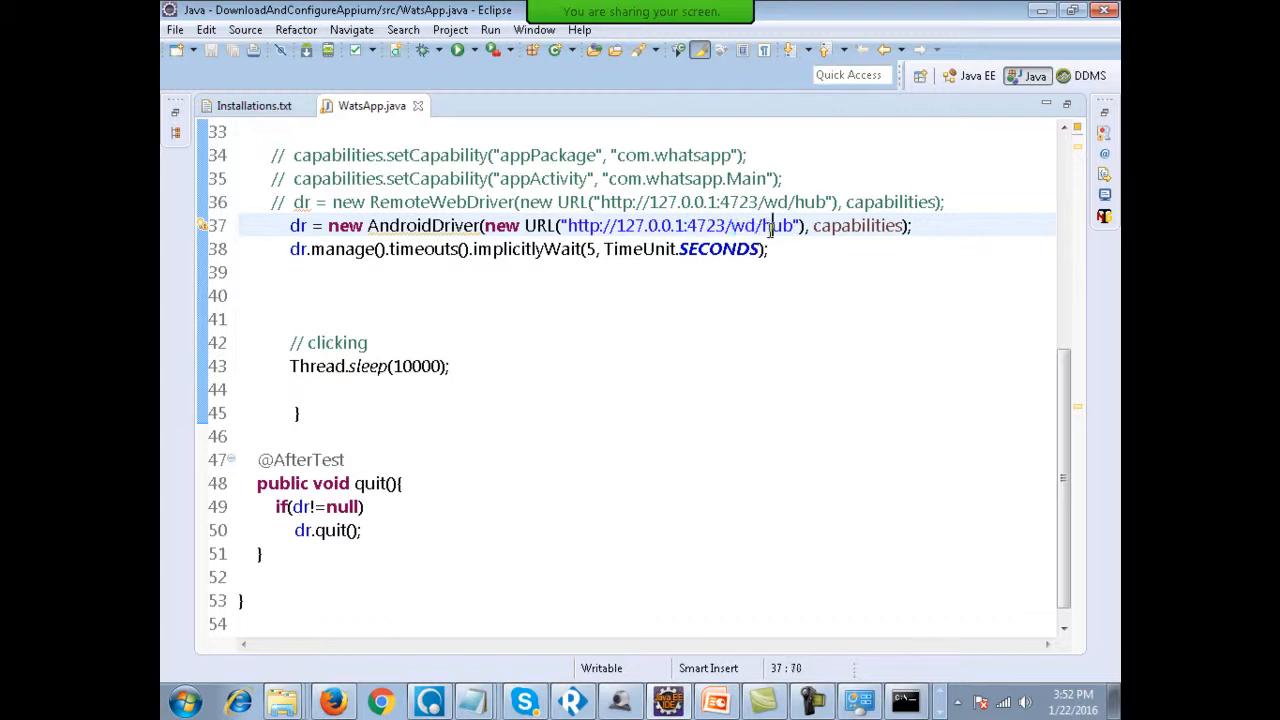
{"action": "double_click", "coordinate": [770, 228]}
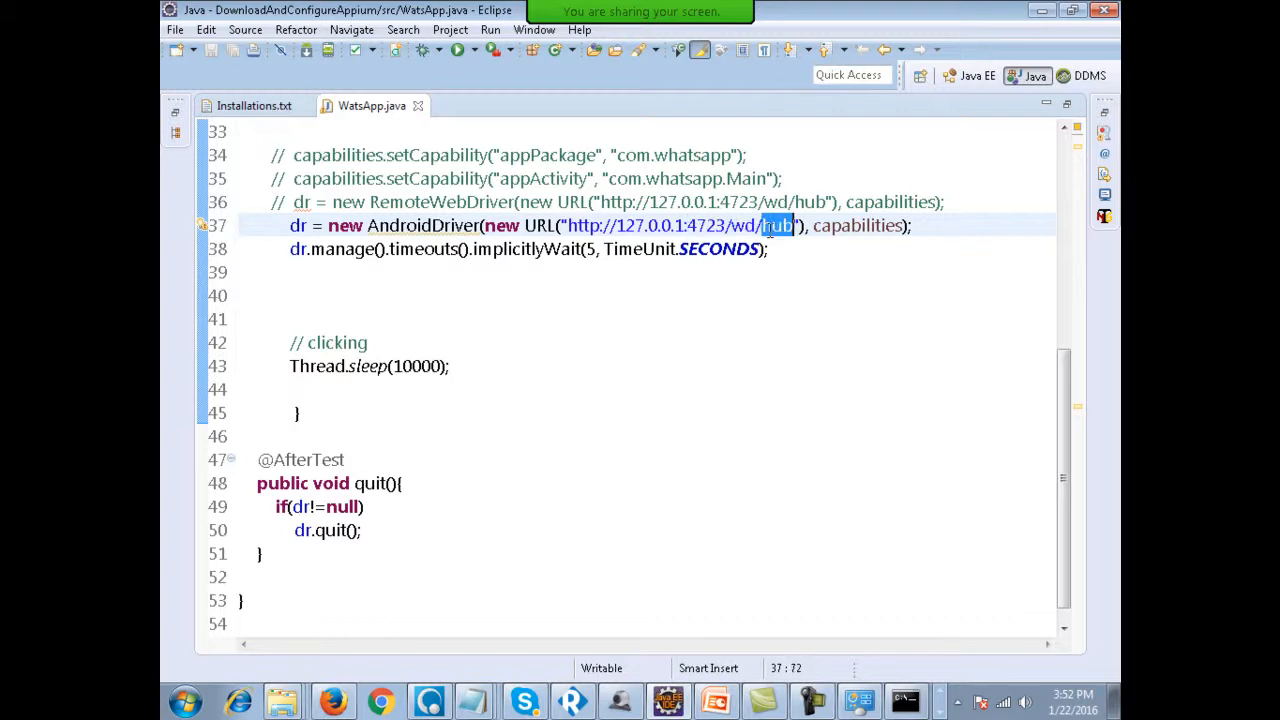
Check the Appium server window, go back to WatsApp.java in Eclipse, and run the class as a TestNG test.
{"action": "left_click", "coordinate": [941, 714]}
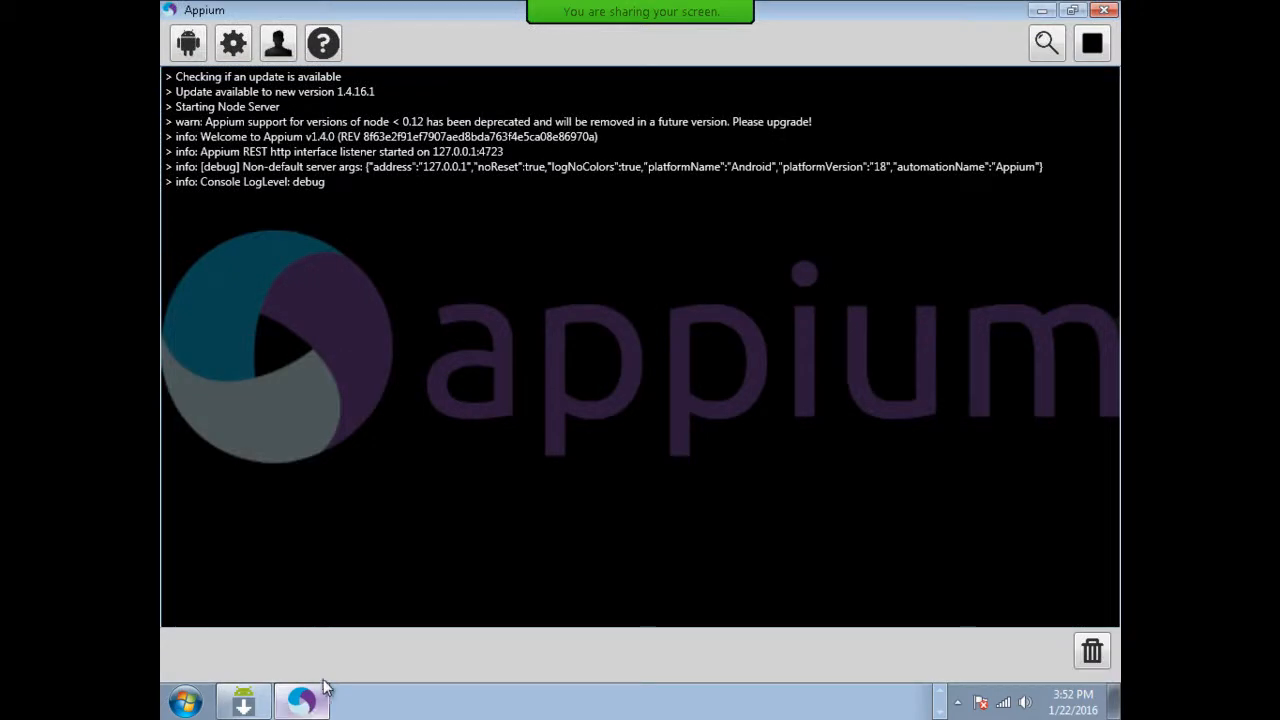
{"action": "left_click", "coordinate": [1041, 10]}
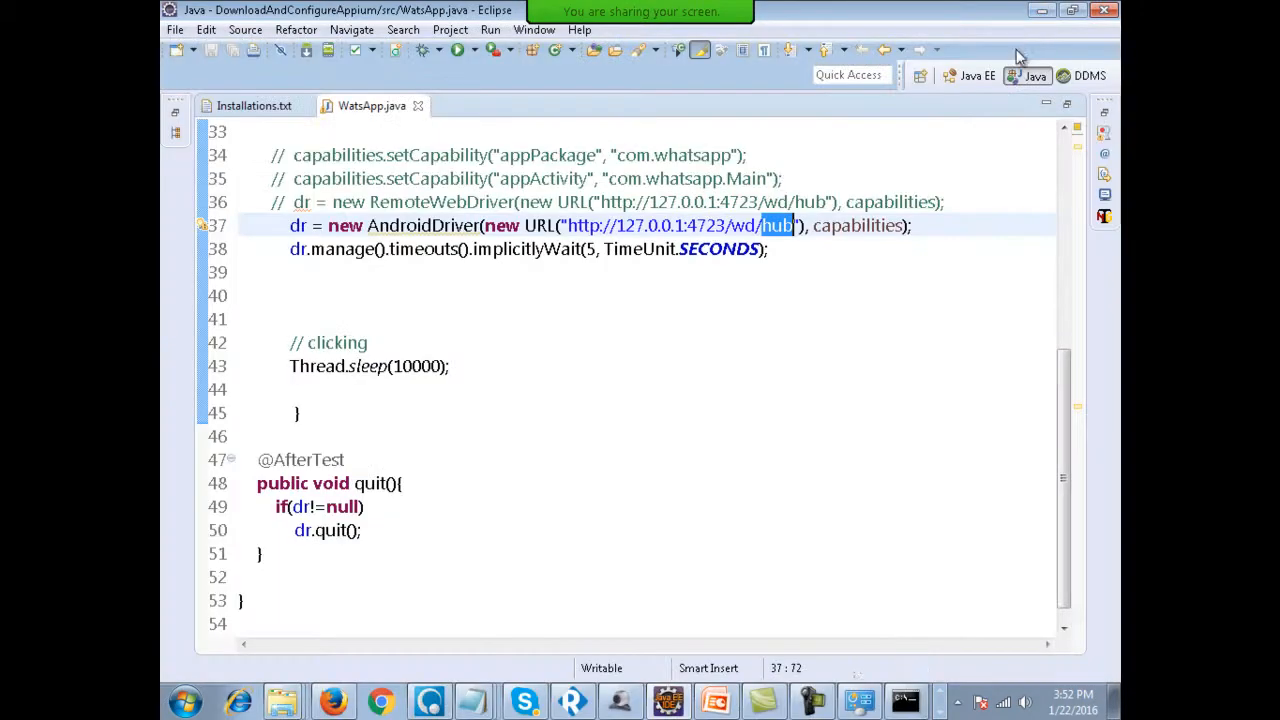
{"action": "scroll", "coordinate": [613, 312], "scroll_direction": "up", "scroll_amount": 6}
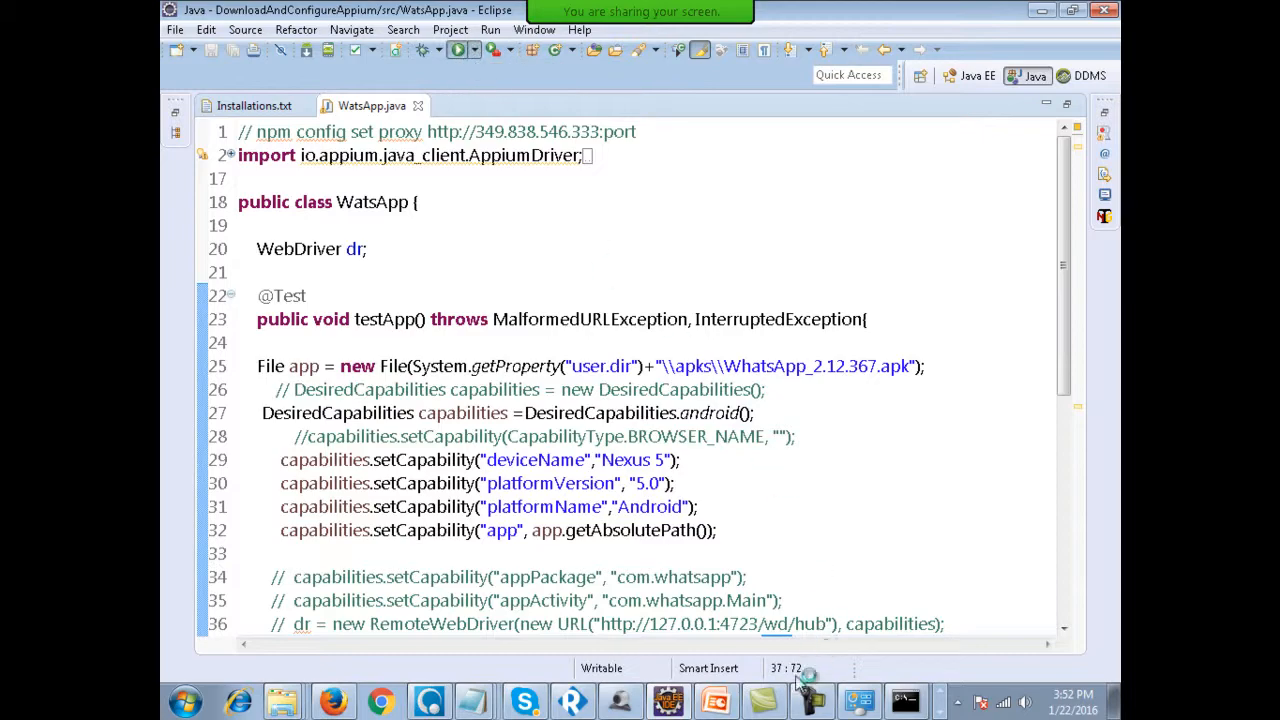
Switch to Appium and follow the server log of the running test, highlighting the new session's debug lines.
{"action": "left_click", "coordinate": [940, 712]}
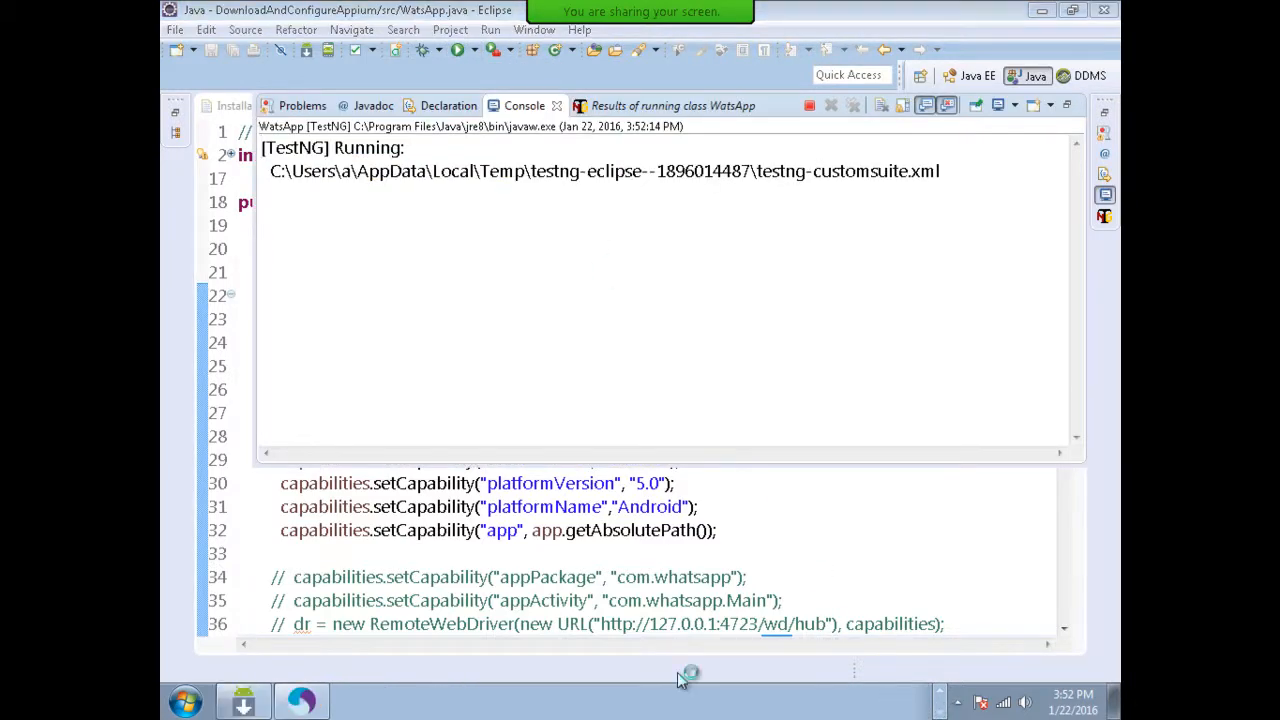
{"action": "left_click", "coordinate": [305, 703]}
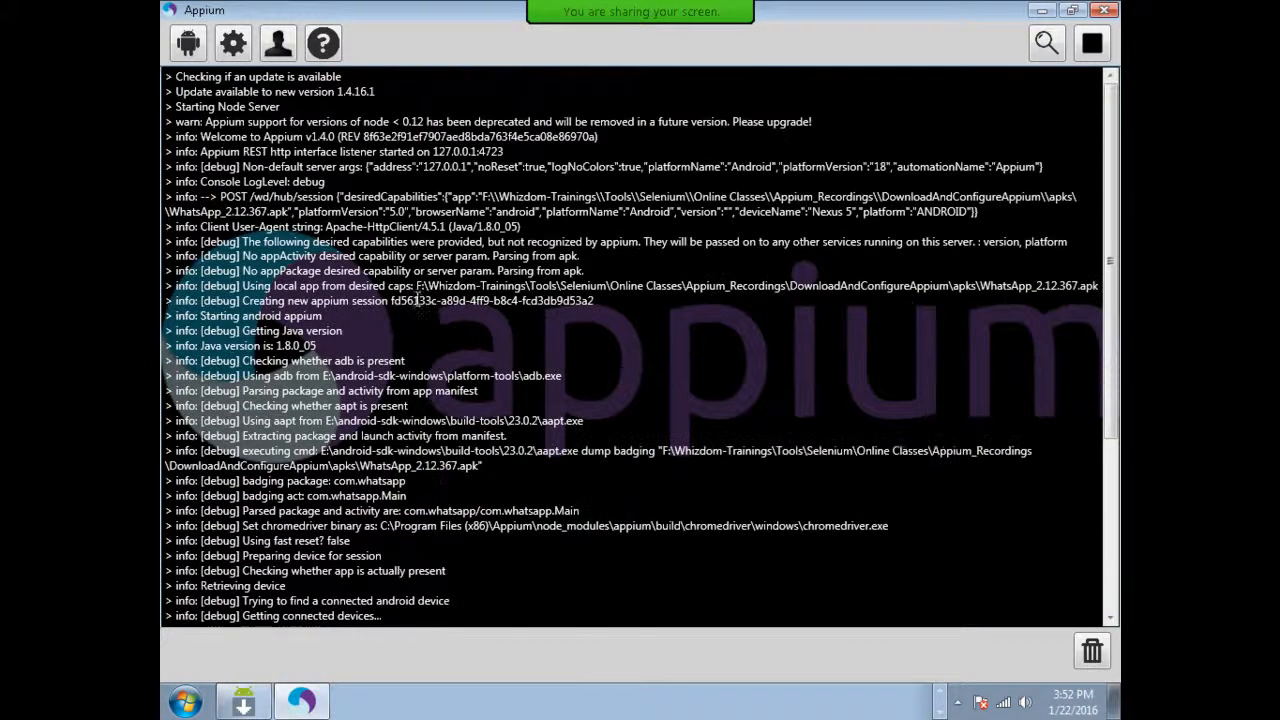
{"action": "left_click_drag", "start_coordinate": [408, 291], "coordinate": [453, 605]}
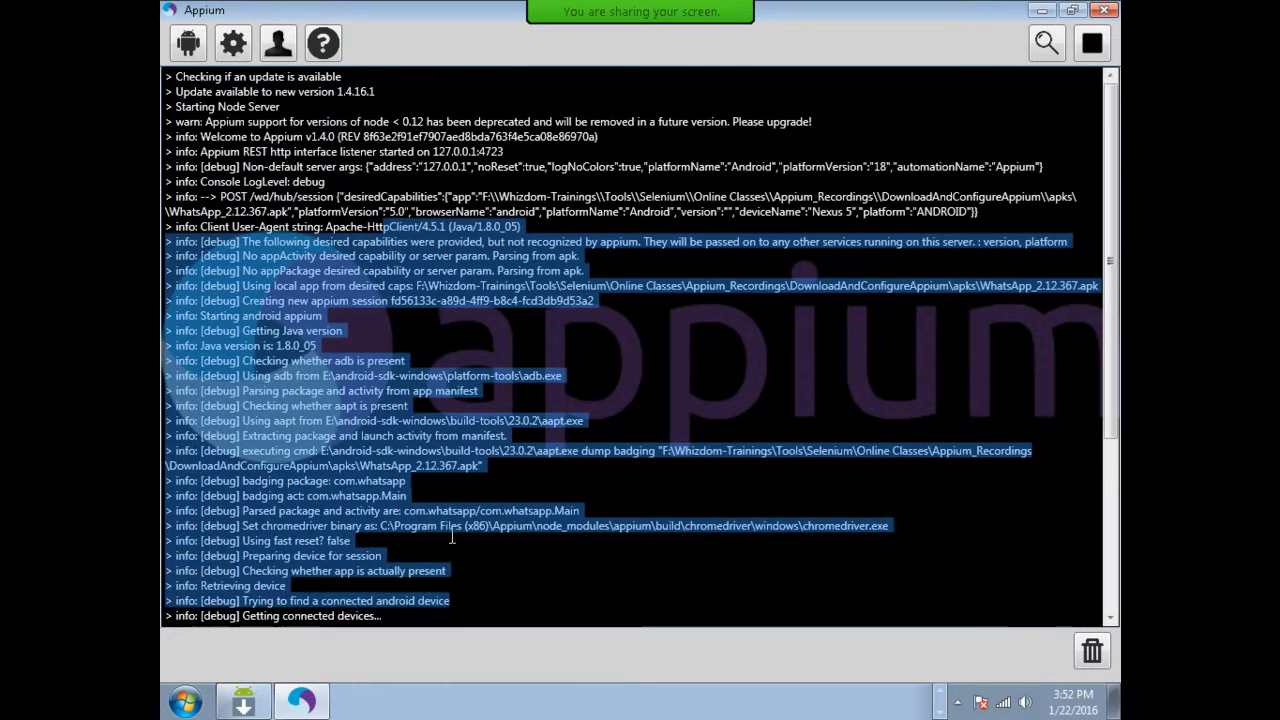
{"action": "scroll", "coordinate": [454, 538], "scroll_direction": "up", "scroll_amount": 5}
{"action": "scroll", "coordinate": [454, 538], "scroll_direction": "down", "scroll_amount": 3}
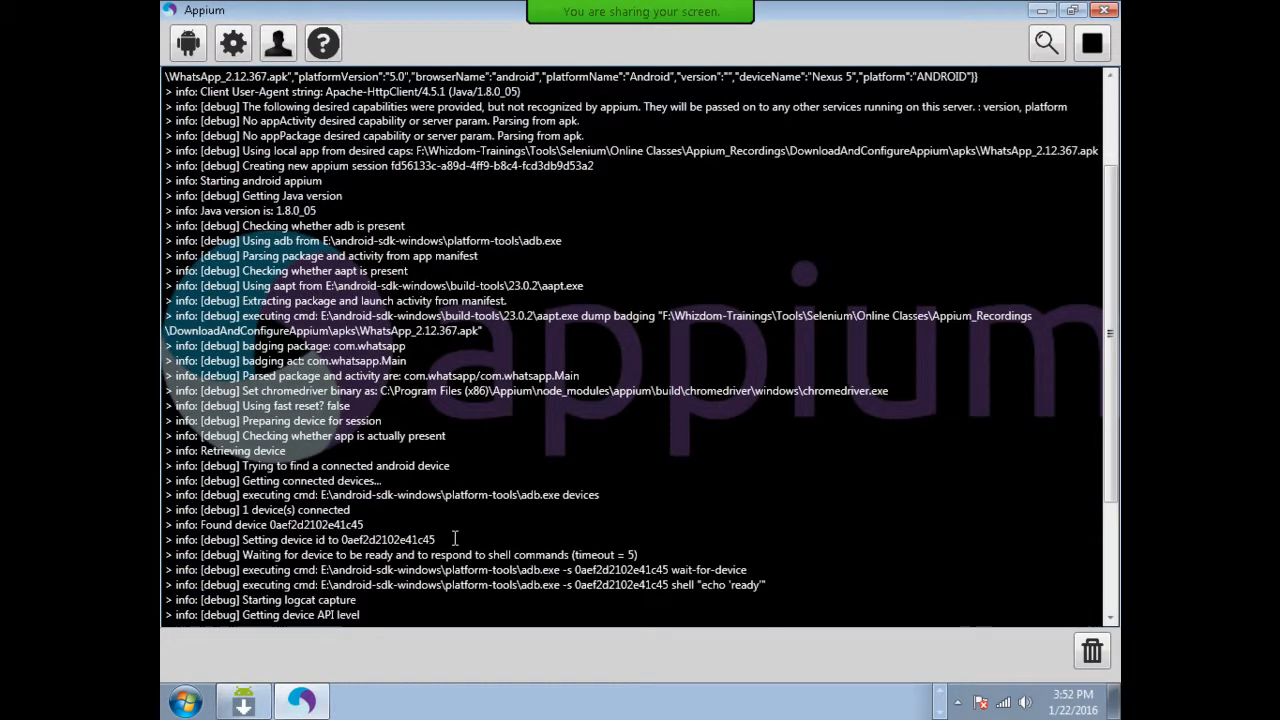
{"action": "scroll", "coordinate": [355, 275], "scroll_direction": "up", "scroll_amount": 10}
{"action": "left_click_drag", "start_coordinate": [168, 76], "coordinate": [497, 567]}
Watch the phone in the USB camera window, and review the finished test's server log in Appium back to its first lines.
{"action": "left_click", "coordinate": [785, 710]}
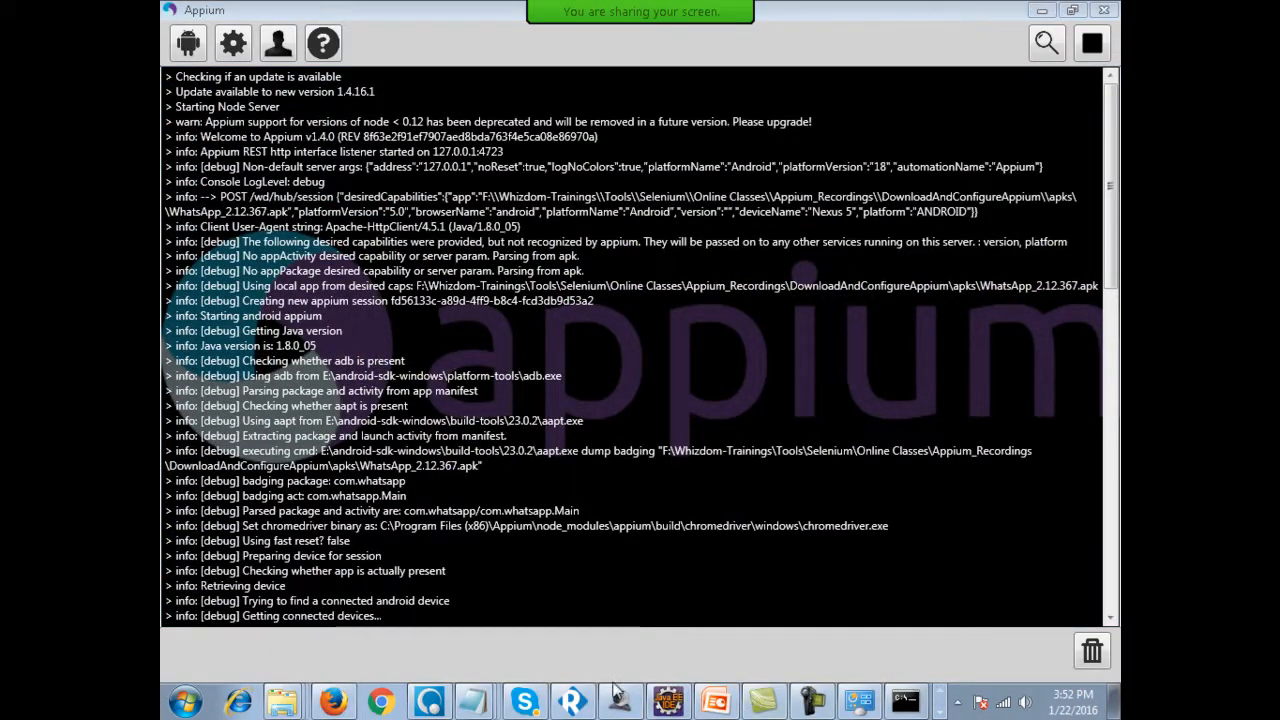
{"action": "left_click", "coordinate": [624, 700]}
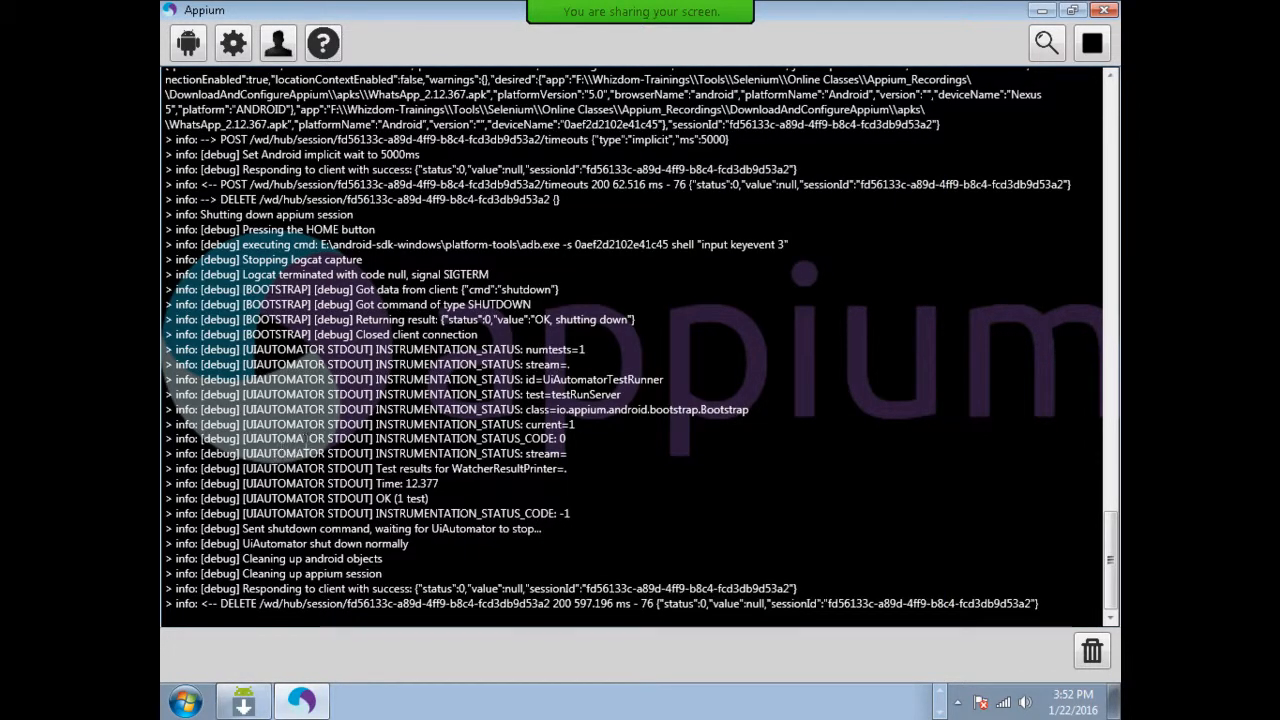
{"action": "scroll", "coordinate": [393, 352], "scroll_direction": "up", "scroll_amount": 7}
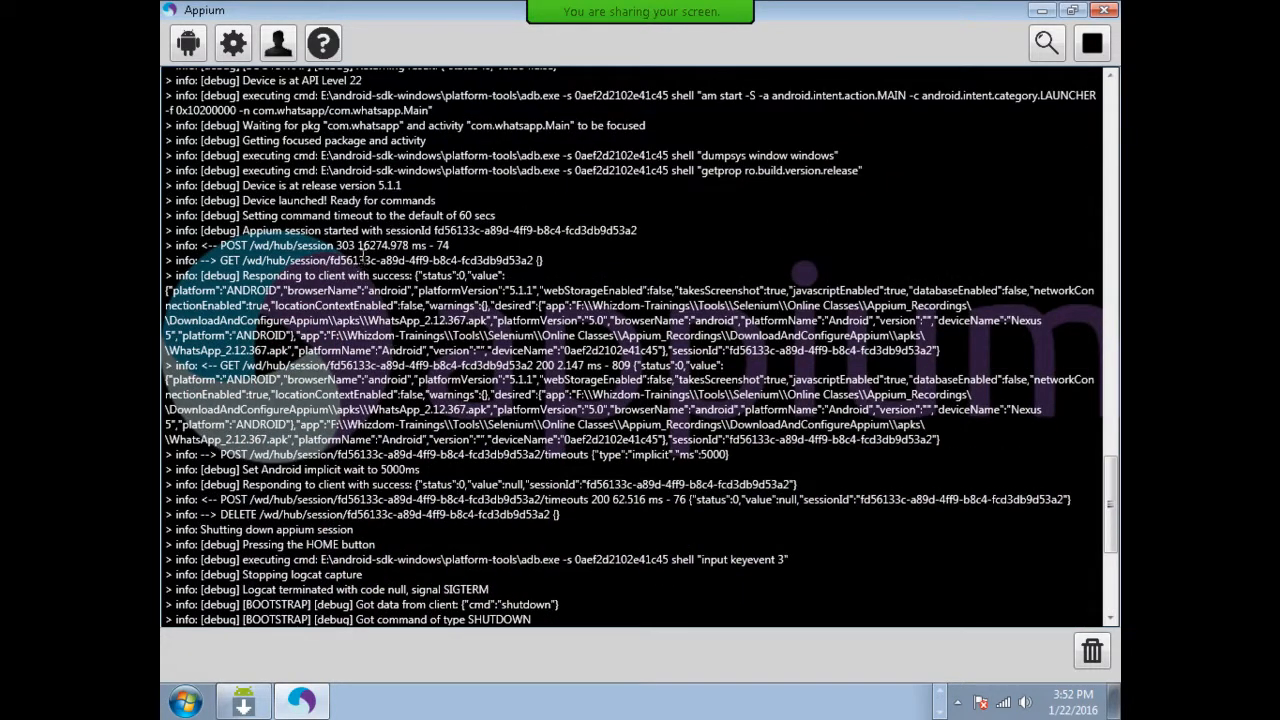
{"action": "scroll", "coordinate": [363, 200], "scroll_direction": "up", "scroll_amount": 20}
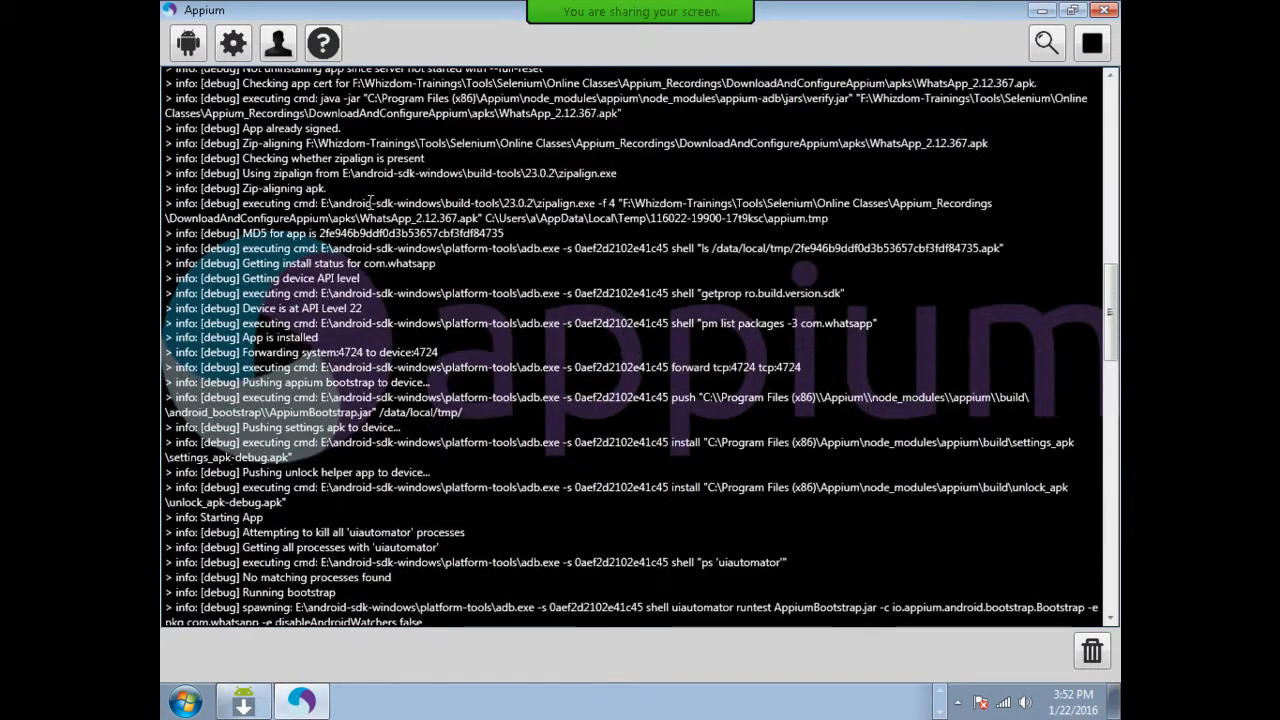
{"action": "left_click_drag", "start_coordinate": [358, 236], "coordinate": [391, 370]}
{"action": "scroll", "coordinate": [391, 370], "scroll_direction": "down", "scroll_amount": 7}
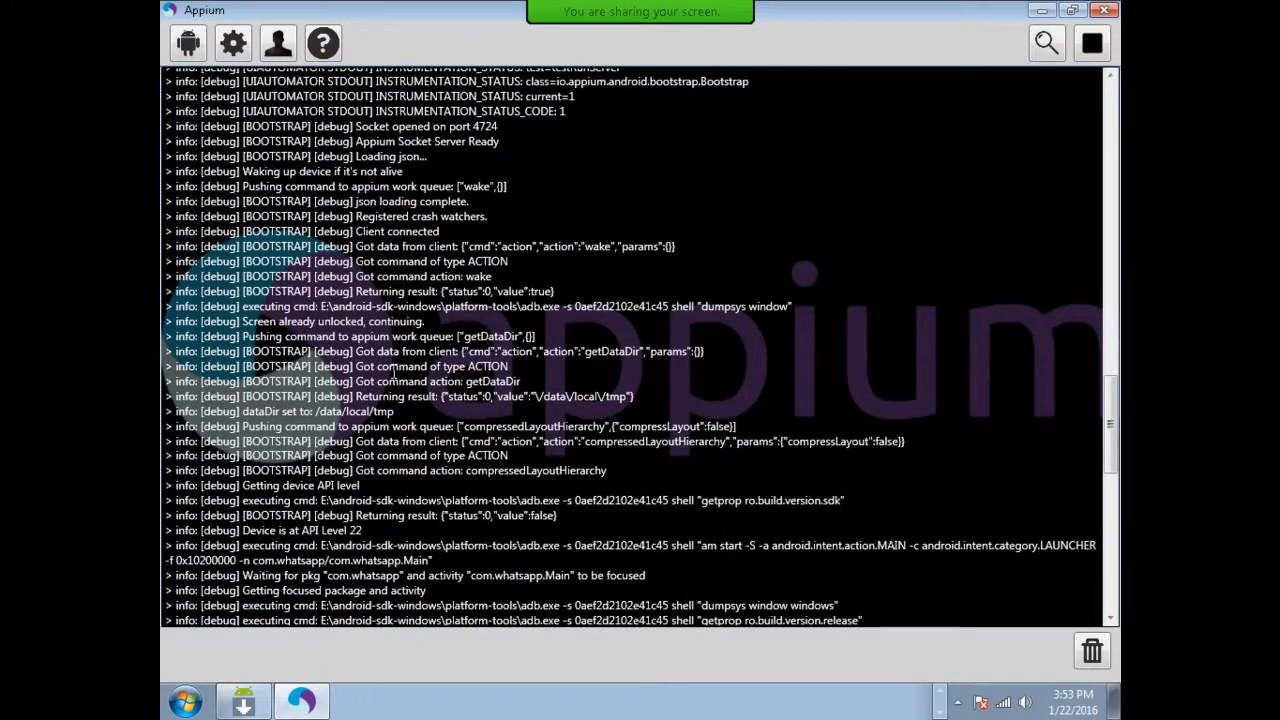
{"action": "scroll", "coordinate": [387, 390], "scroll_direction": "up", "scroll_amount": 7}
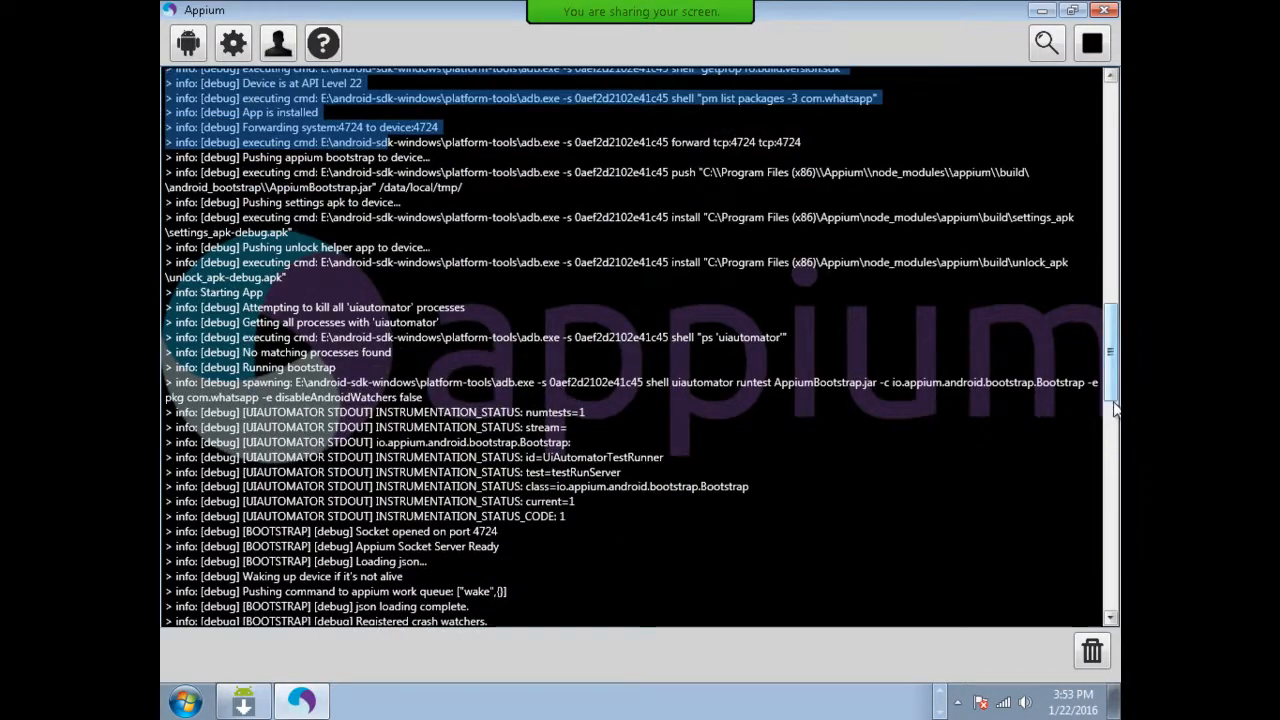
{"action": "left_click_drag", "start_coordinate": [1110, 400], "coordinate": [1094, 163]}
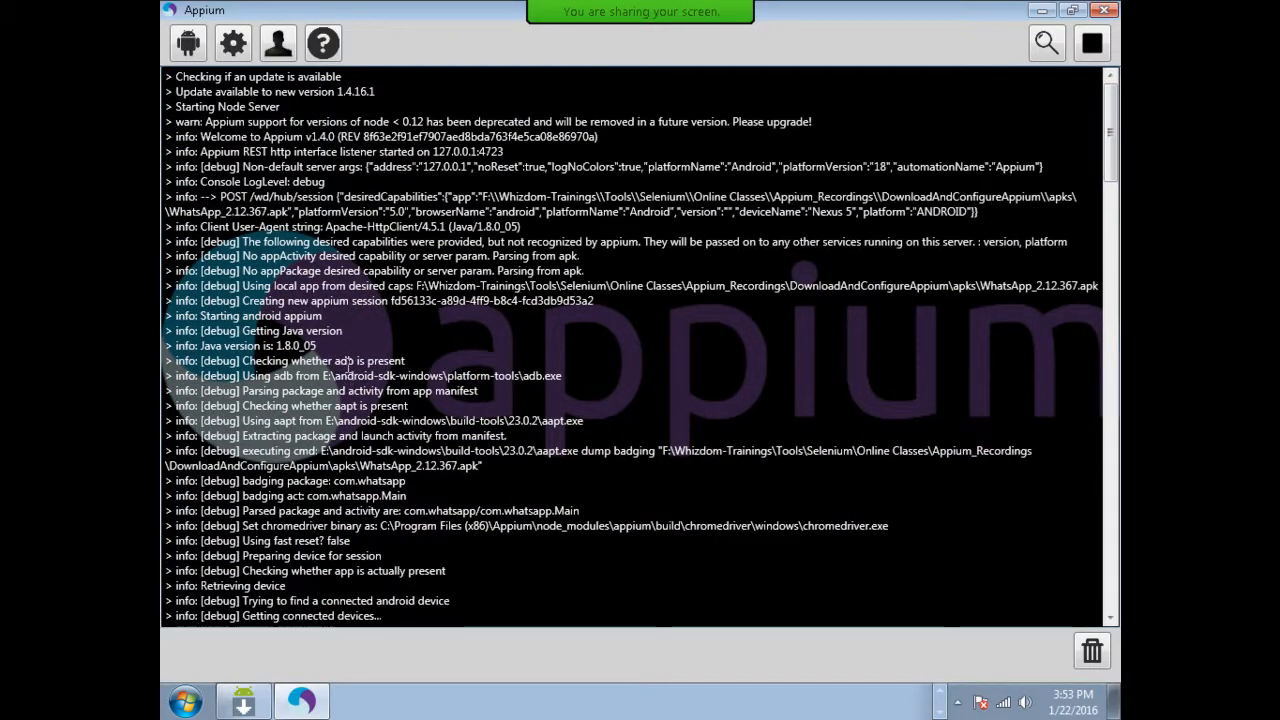
Highlight "Getting Java version" in the log, start screen annotation with the red Pencil Tool, and move the palette away from the log text.
{"action": "left_click_drag", "start_coordinate": [245, 331], "coordinate": [324, 333]}
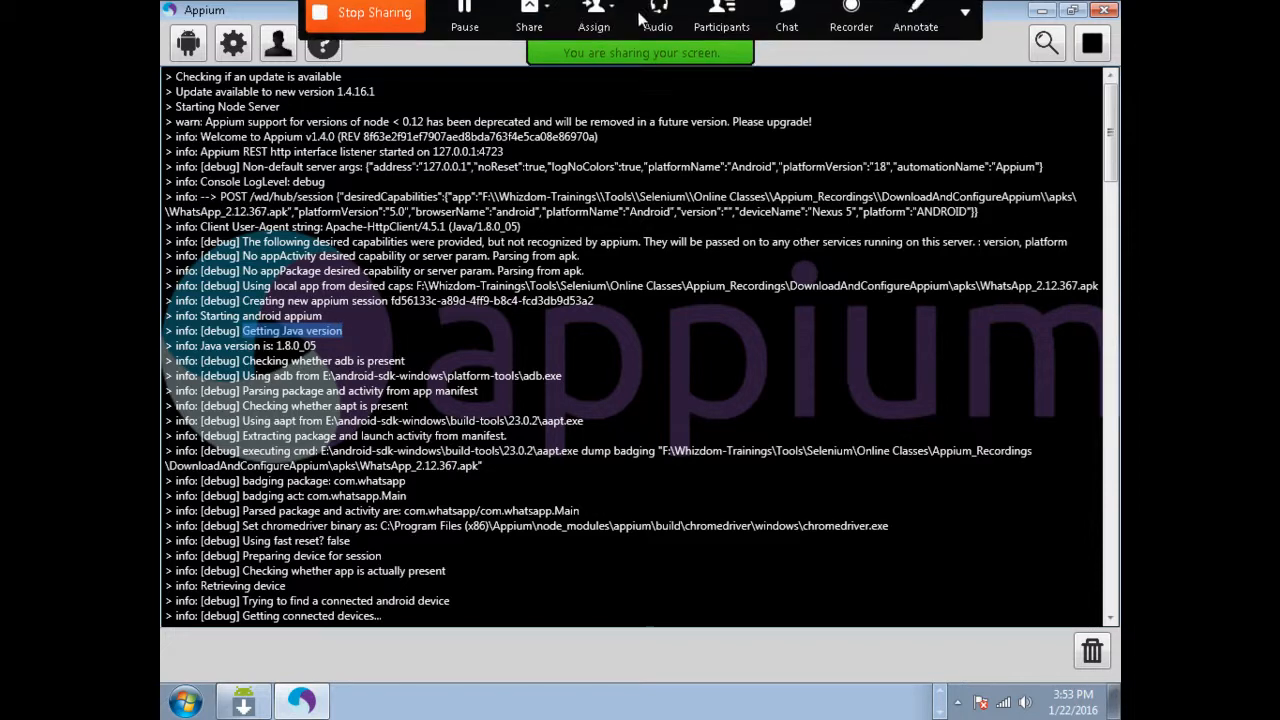
{"action": "left_click", "coordinate": [915, 28]}
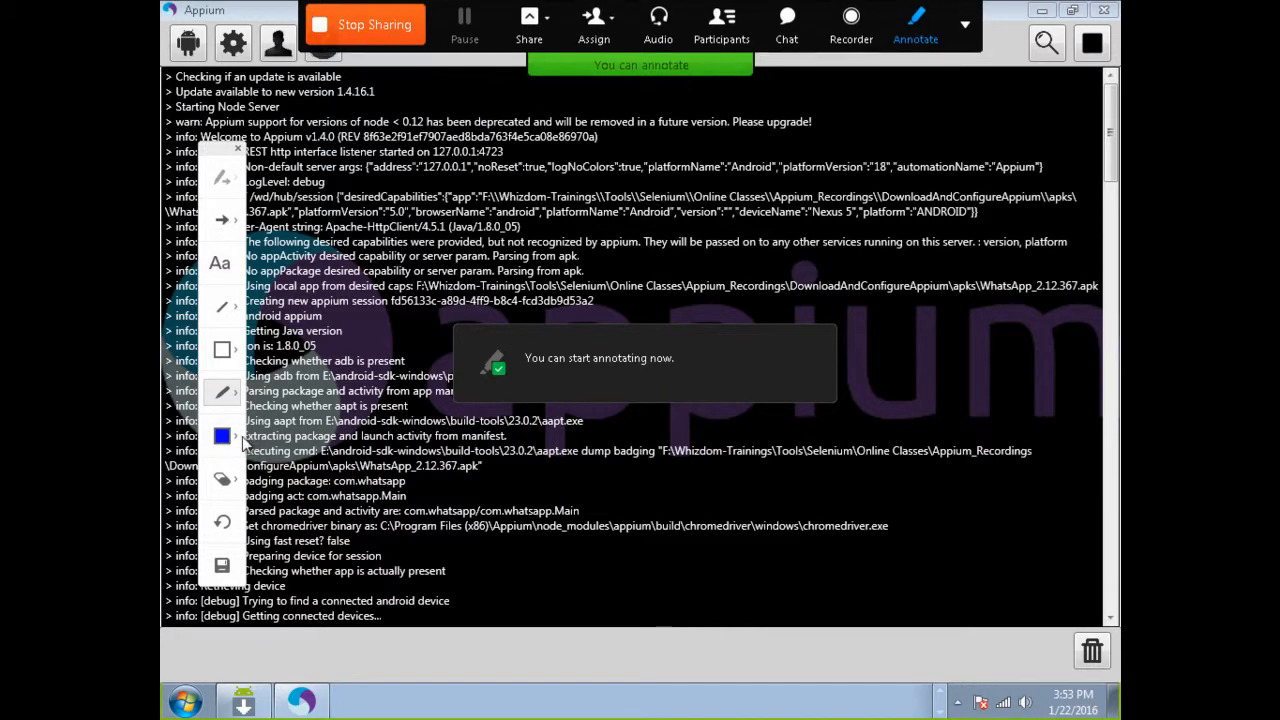
{"action": "left_click", "coordinate": [228, 436]}
{"action": "left_click", "coordinate": [265, 450]}
{"action": "left_click", "coordinate": [237, 392]}
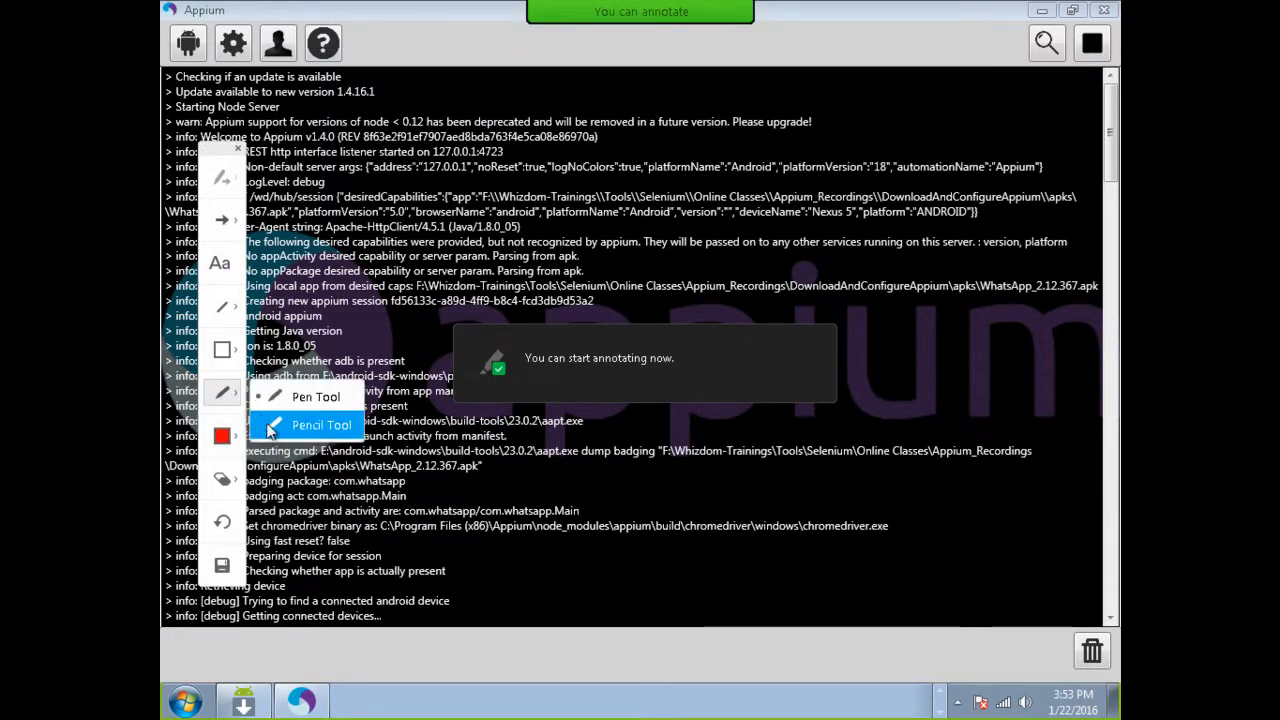
{"action": "left_click_drag", "start_coordinate": [211, 155], "coordinate": [803, 188]}
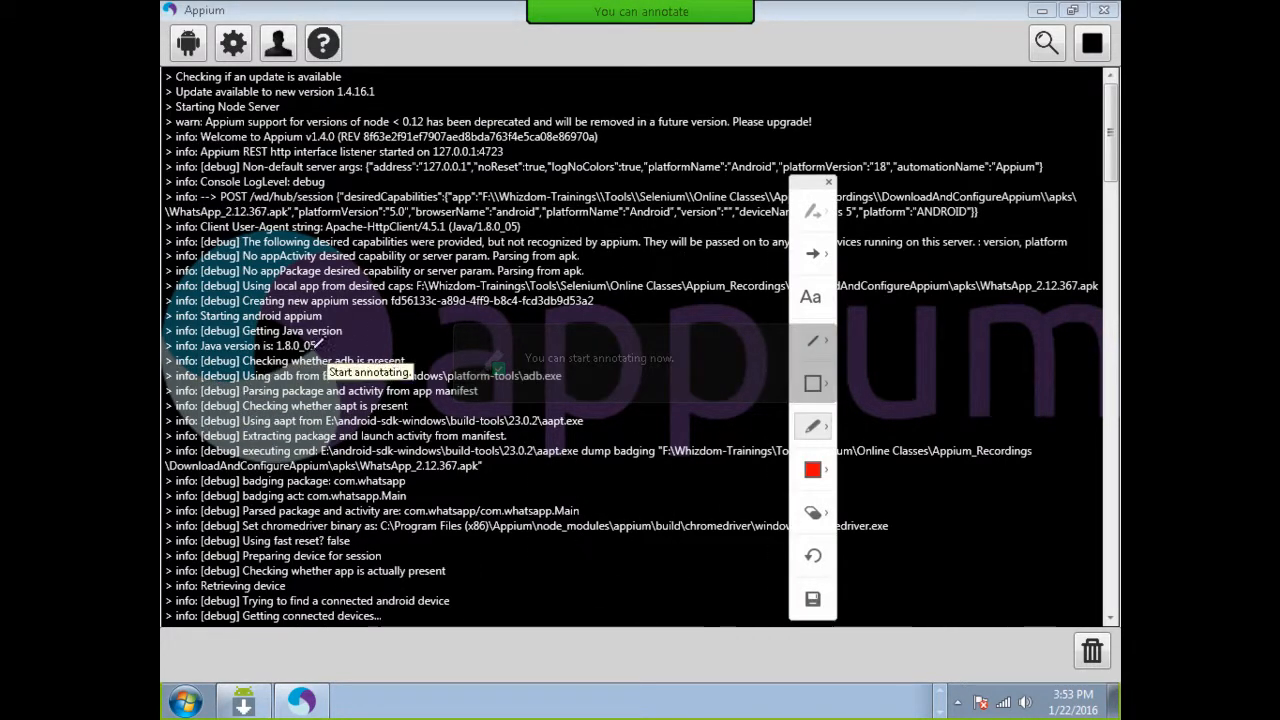
Mark the Java version, adb check and fast reset value, underline the app and connected-device checks, and exit annotation.
{"action": "mouse_move", "coordinate": [326, 346]}
{"action": "left_mouse_down"}
{"action": "mouse_move", "coordinate": [300, 340]}
{"action": "mouse_move", "coordinate": [344, 330]}
{"action": "left_mouse_up"}
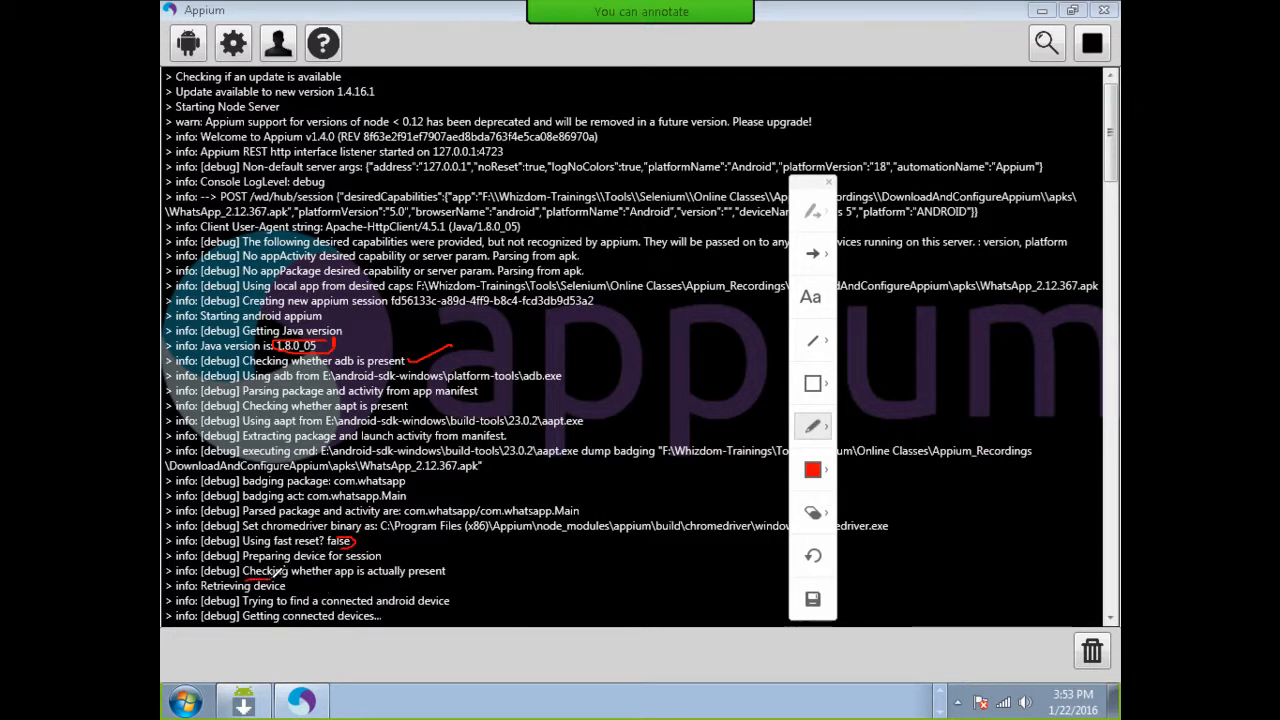
{"action": "left_click_drag", "start_coordinate": [332, 573], "coordinate": [378, 571]}
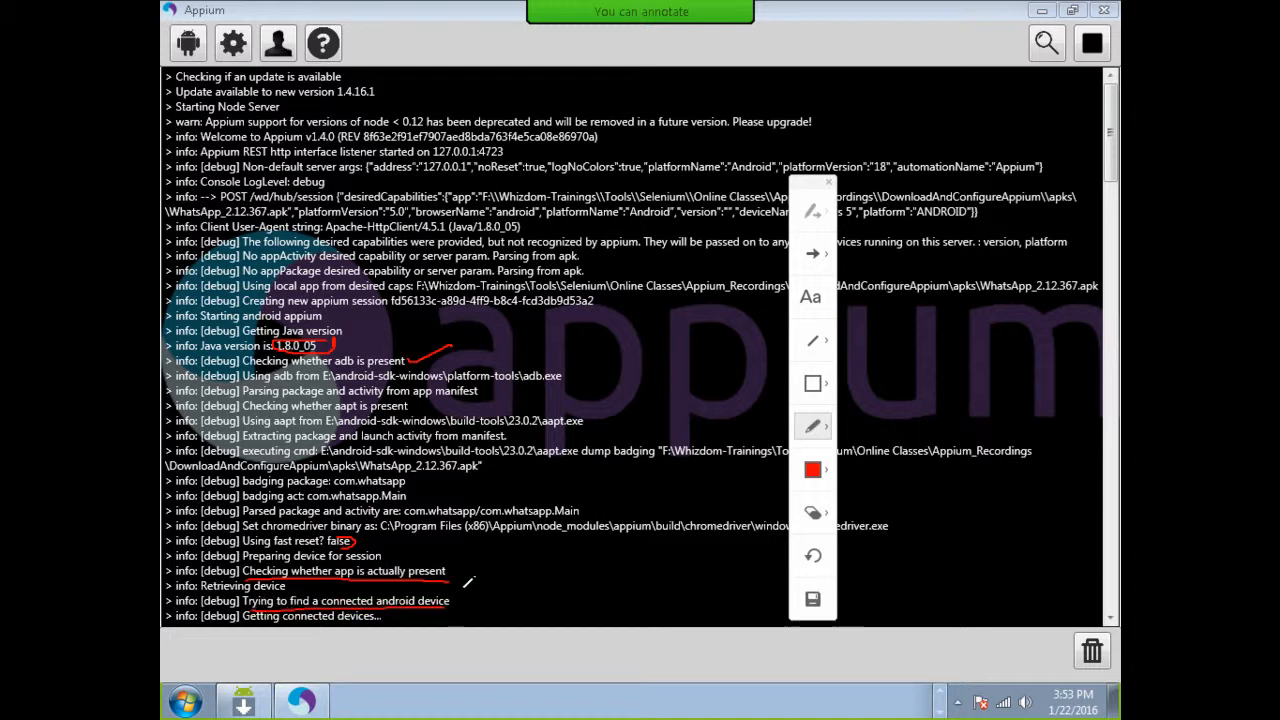
{"action": "key", "text": "Escape"}
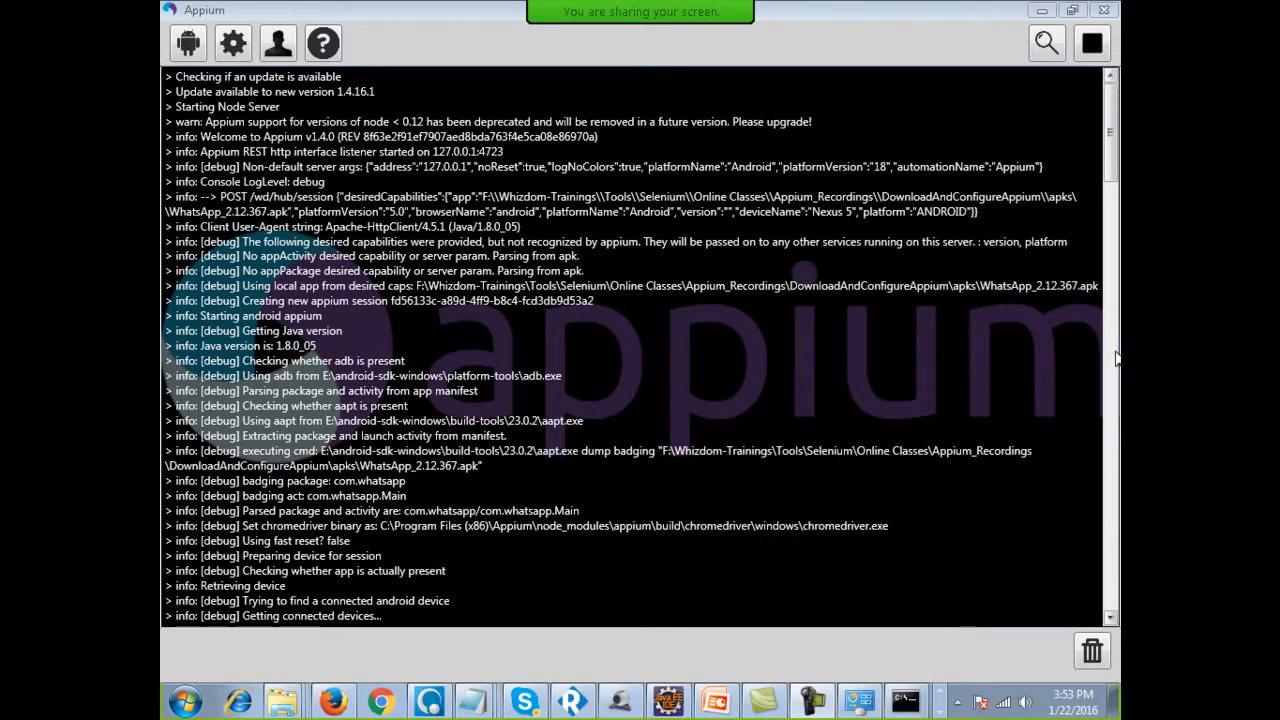
Highlight the log lines about the connected device, its device id and its API level.
{"action": "left_click_drag", "start_coordinate": [1108, 165], "coordinate": [1100, 245]}
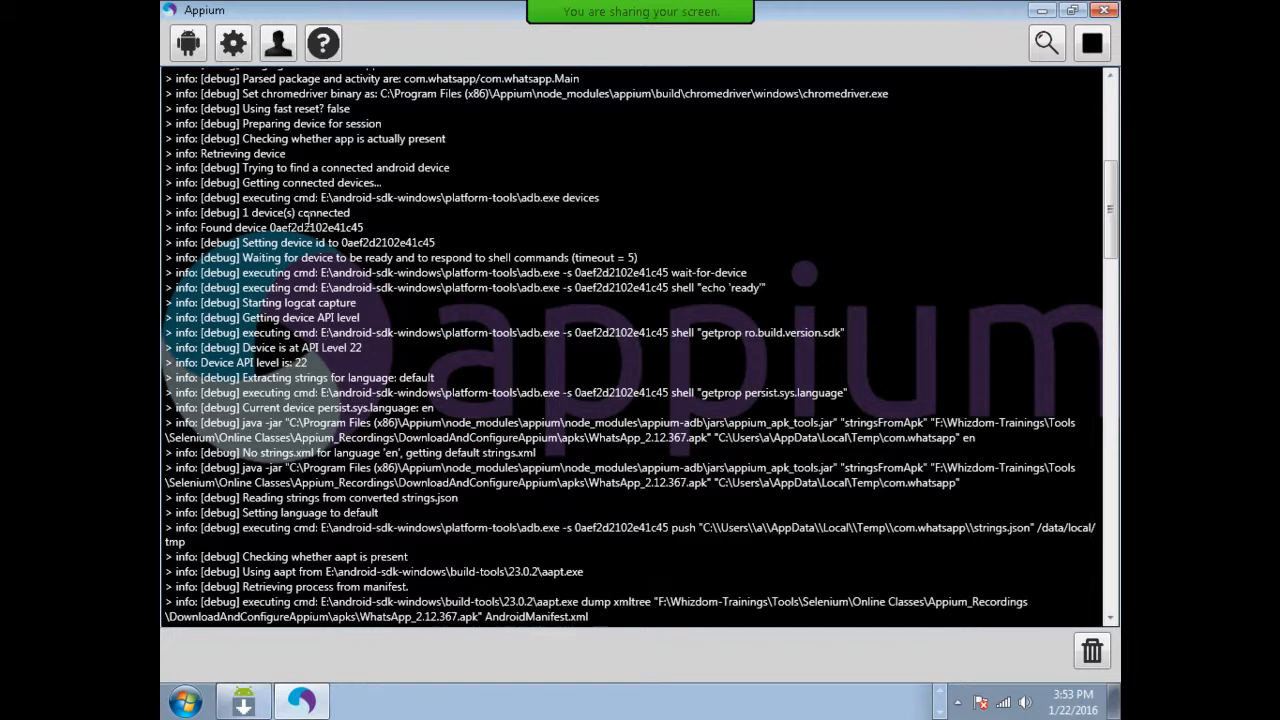
{"action": "left_click_drag", "start_coordinate": [244, 212], "coordinate": [426, 243]}
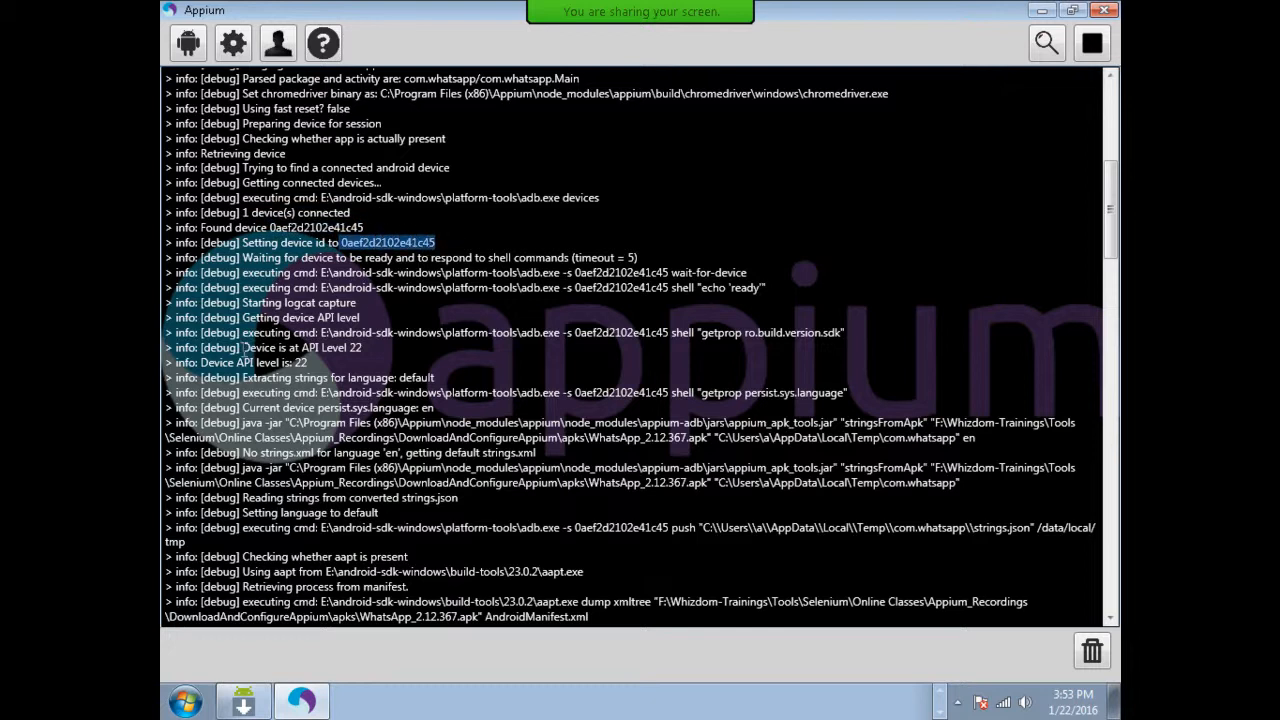
{"action": "mouse_move", "coordinate": [243, 347]}
{"action": "left_mouse_down"}
{"action": "mouse_move", "coordinate": [369, 343]}
{"action": "mouse_move", "coordinate": [243, 347]}
{"action": "left_mouse_up"}
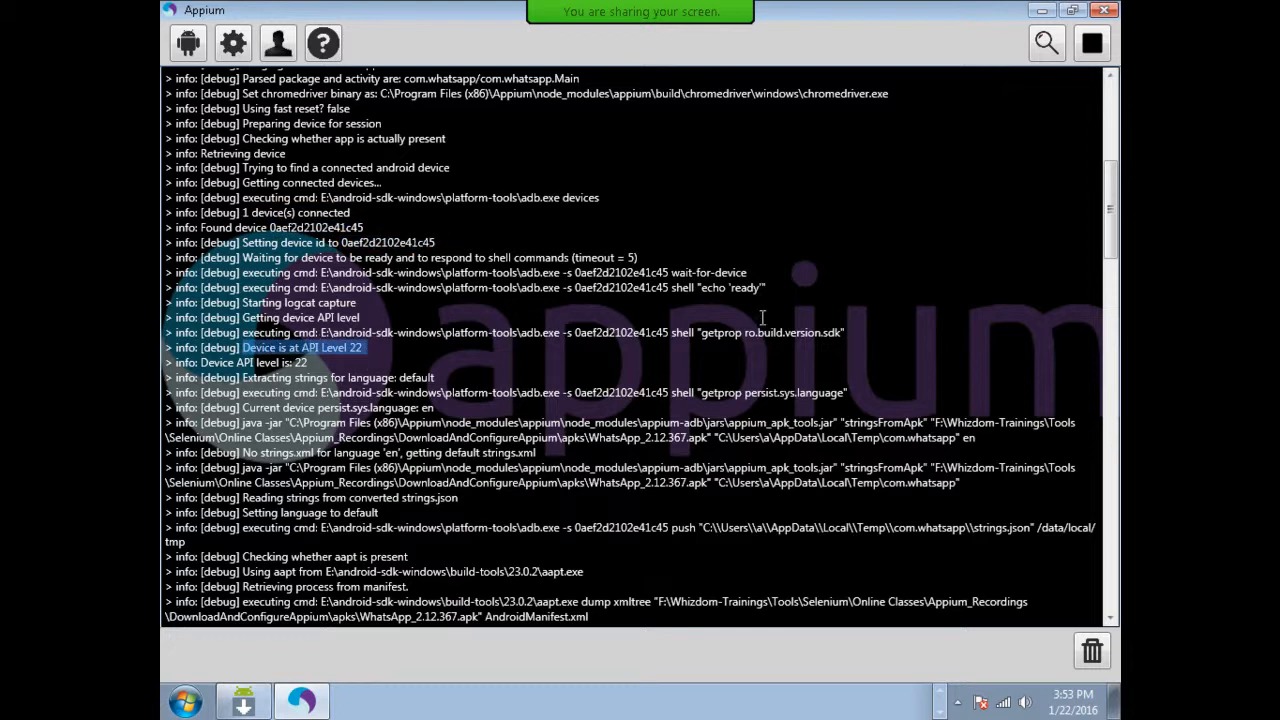
Minimize Appium and bring the WatsApp.java code to the front in Eclipse.
{"action": "left_click", "coordinate": [1042, 11]}
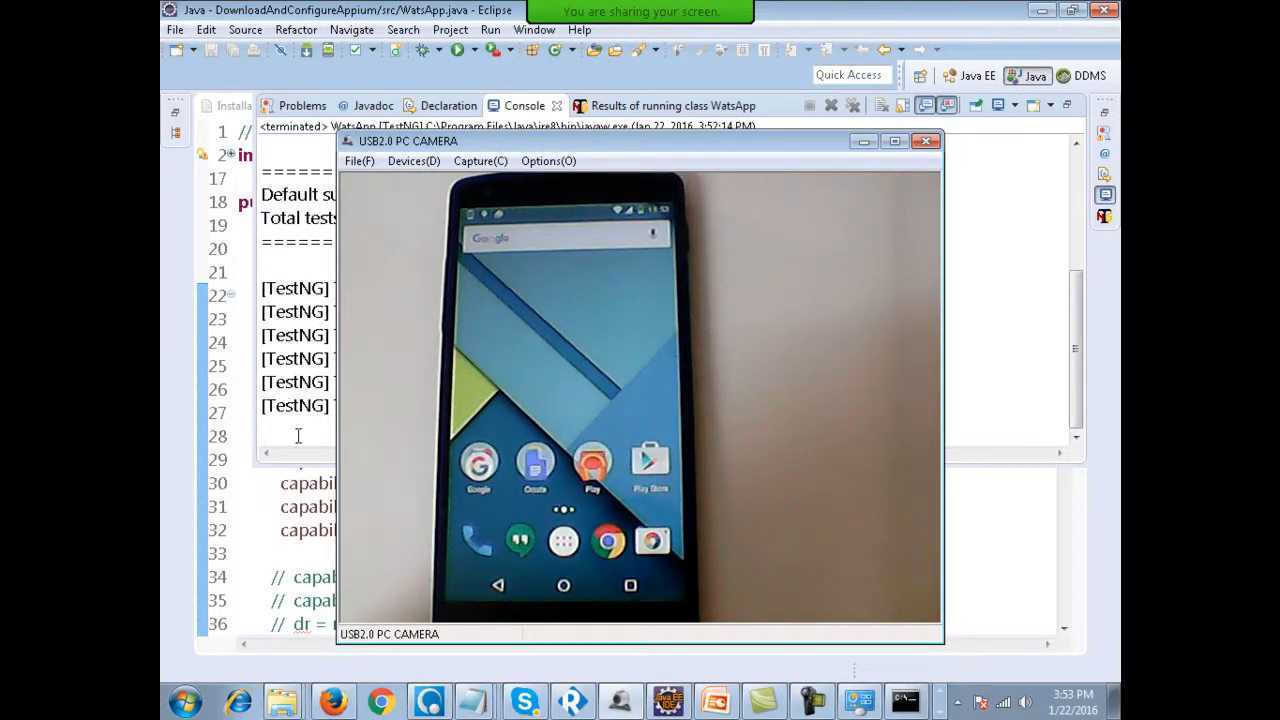
{"action": "left_click", "coordinate": [310, 483]}
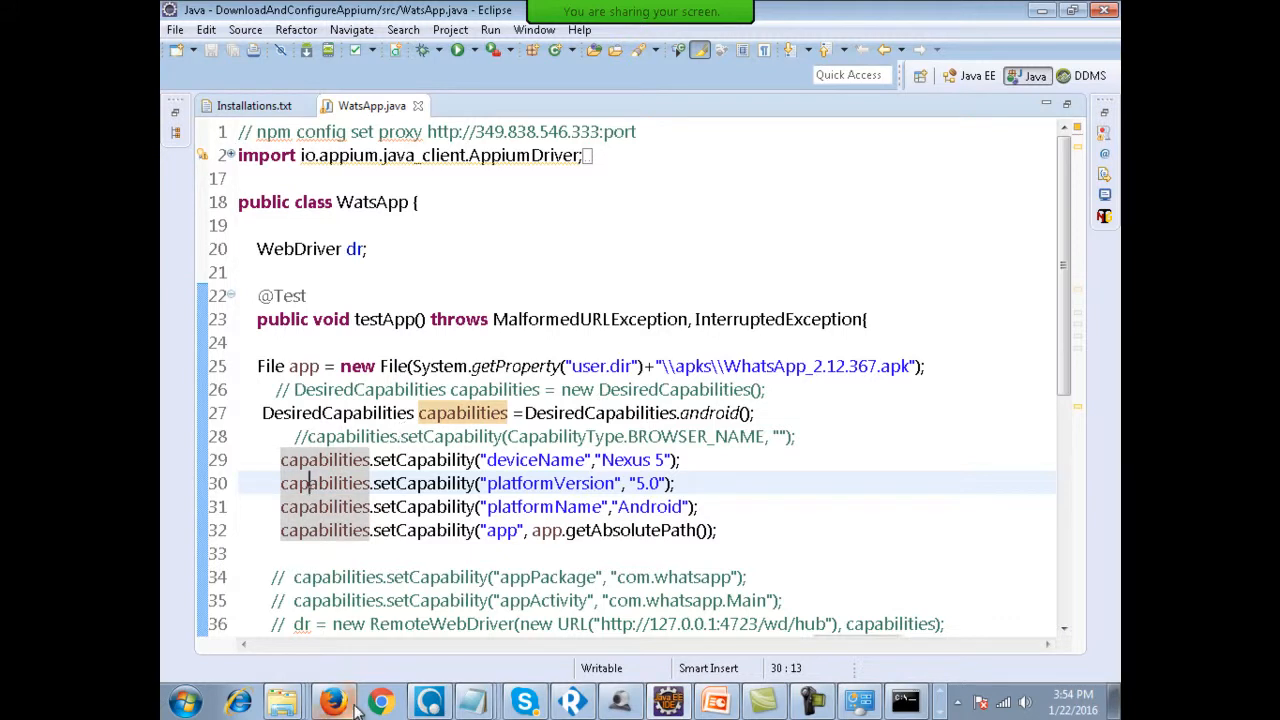
{"action": "mouse_move", "coordinate": [686, 707]}
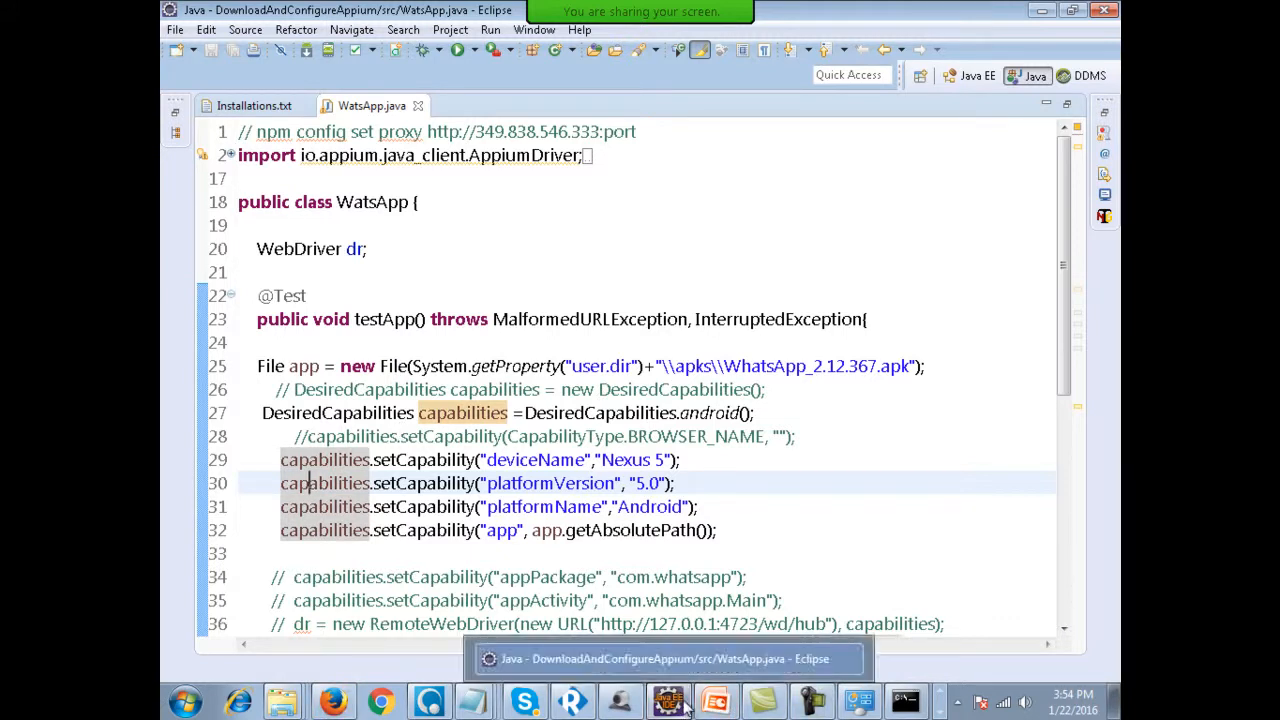
{"action": "left_click", "coordinate": [535, 340]}
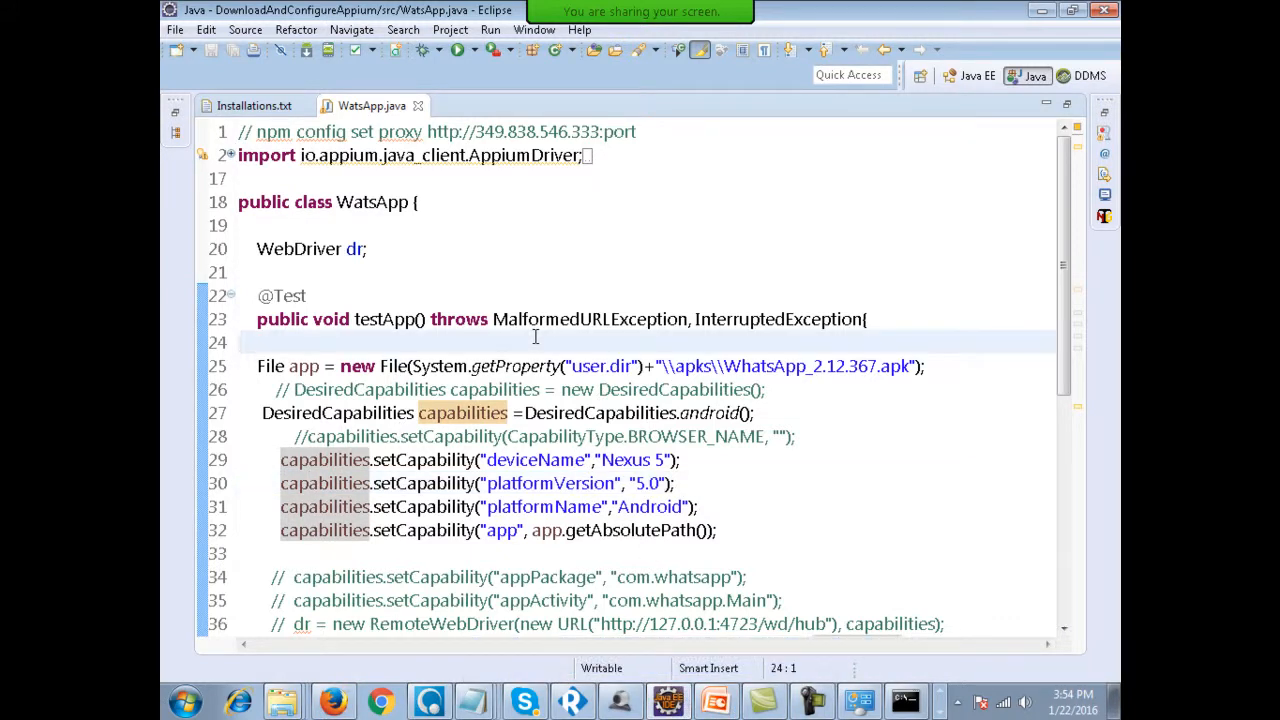
Switch to PowerPoint and recolour the "Download Appium/Download Jars" and "Running your first Appium Program" bullets green like the covered topics.
{"action": "left_click", "coordinate": [715, 703]}
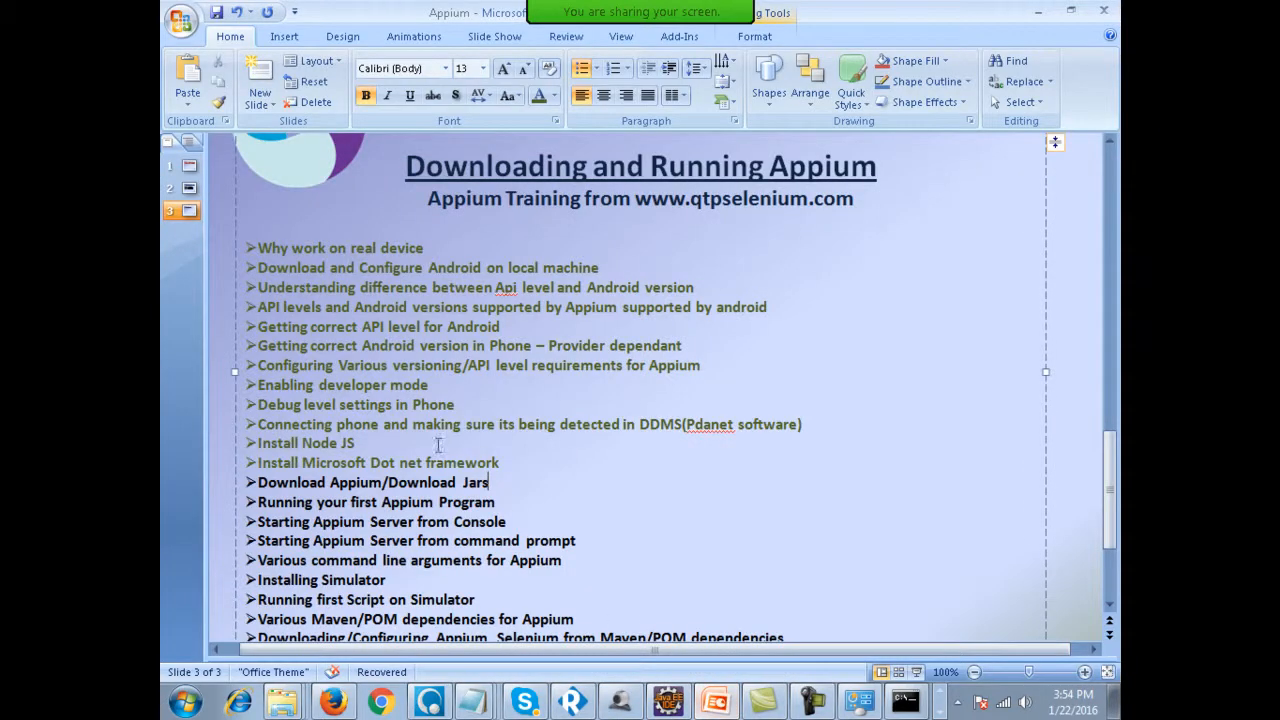
{"action": "scroll", "coordinate": [404, 466], "scroll_direction": "down", "scroll_amount": 1}
{"action": "left_click", "coordinate": [512, 477]}
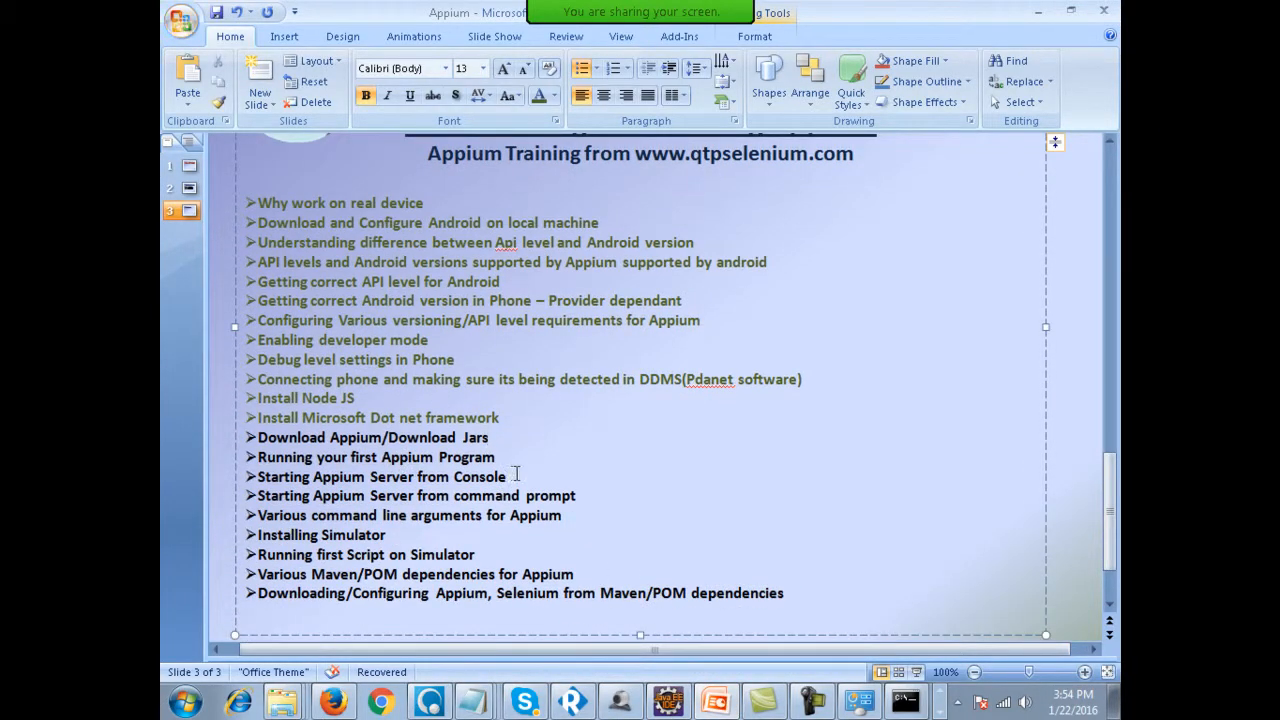
{"action": "left_click_drag", "start_coordinate": [497, 458], "coordinate": [258, 434]}
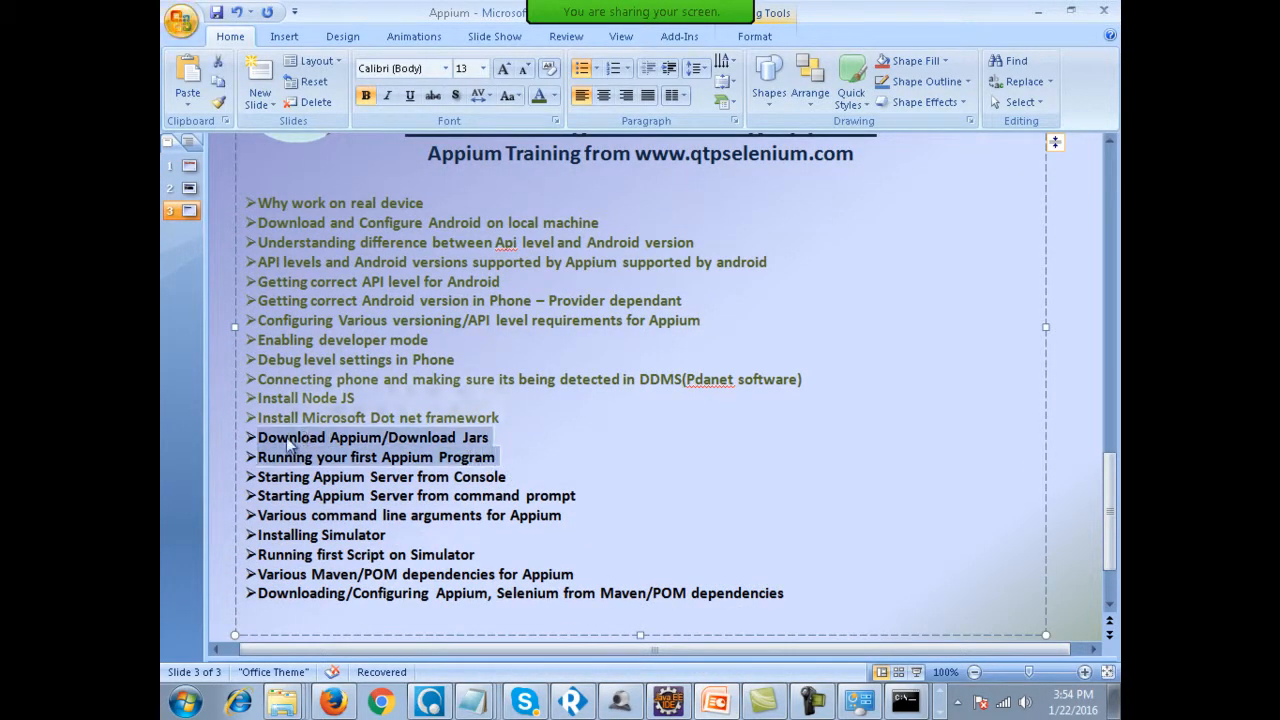
{"action": "left_click", "coordinate": [548, 68]}
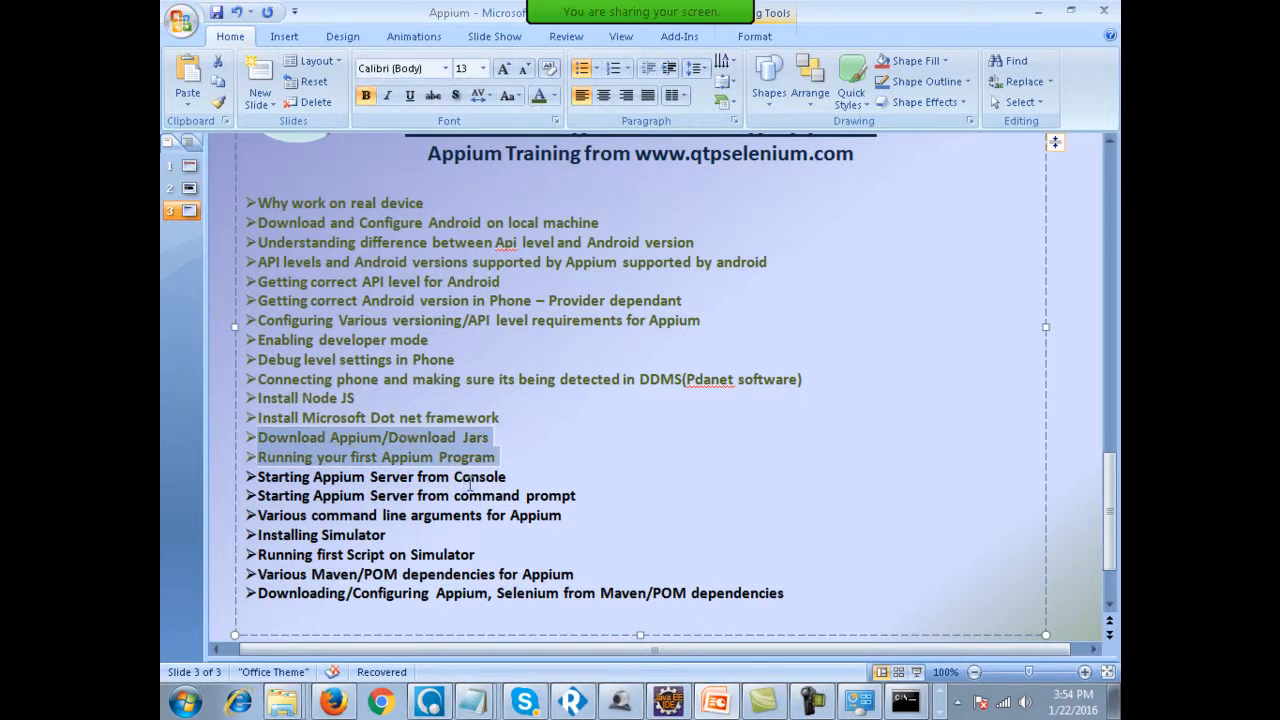
Point out the remaining topics on starting the Appium Server from console and command prompt and on installing a simulator.
{"action": "double_click", "coordinate": [480, 480]}
{"action": "triple_click", "coordinate": [480, 480]}
{"action": "double_click", "coordinate": [481, 501]}
{"action": "left_click", "coordinate": [481, 501]}
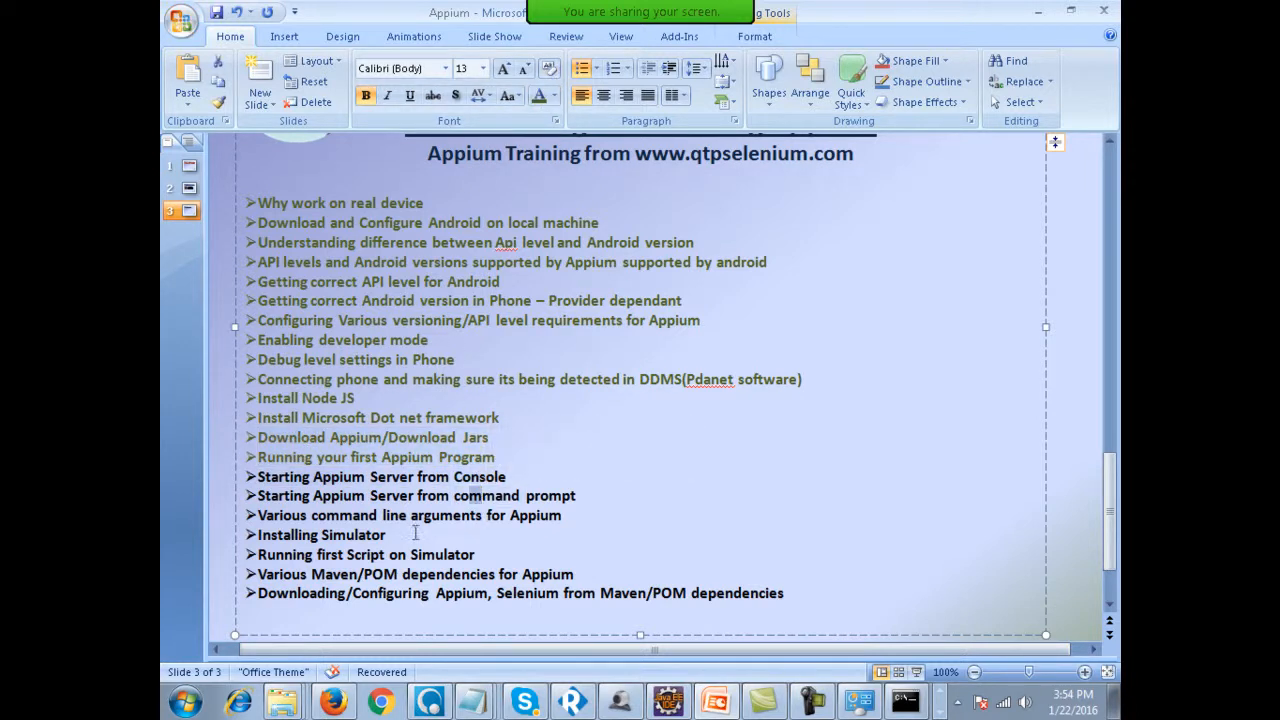
{"action": "double_click", "coordinate": [367, 538]}
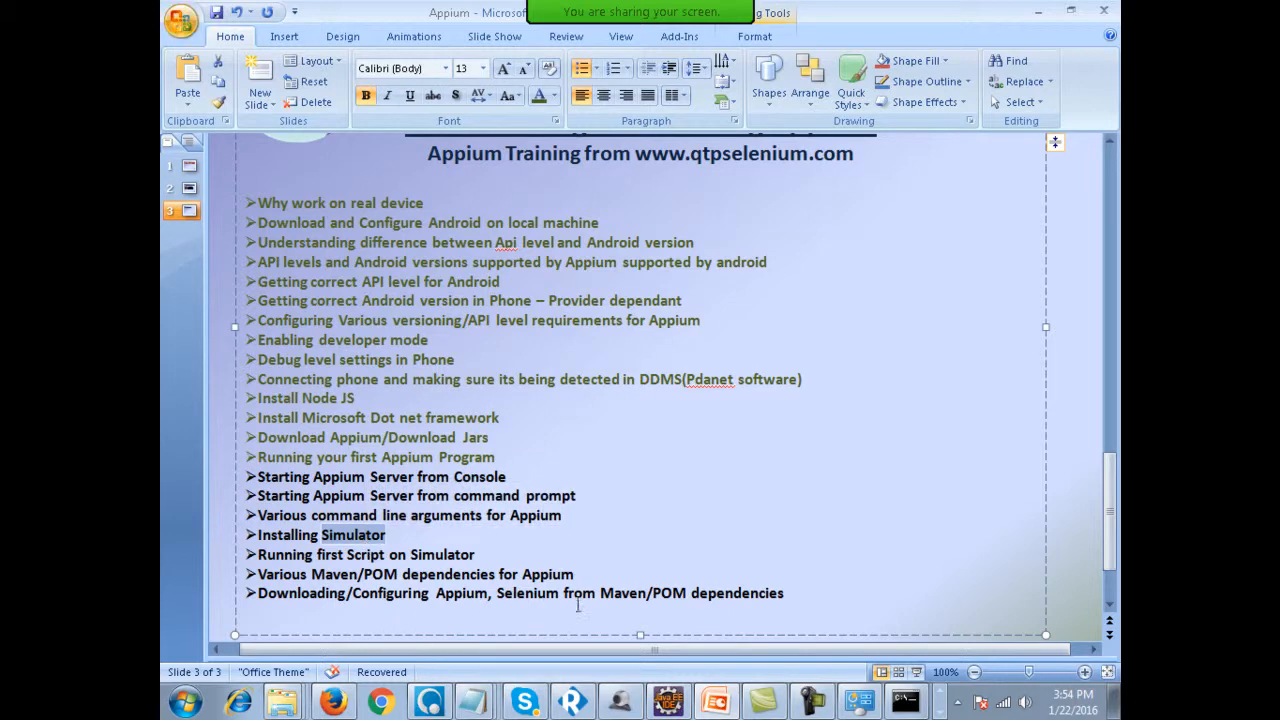
Switch to Firefox, go to qtpselenium.com, and open its Mobile Automation Training page.
{"action": "left_click", "coordinate": [333, 702]}
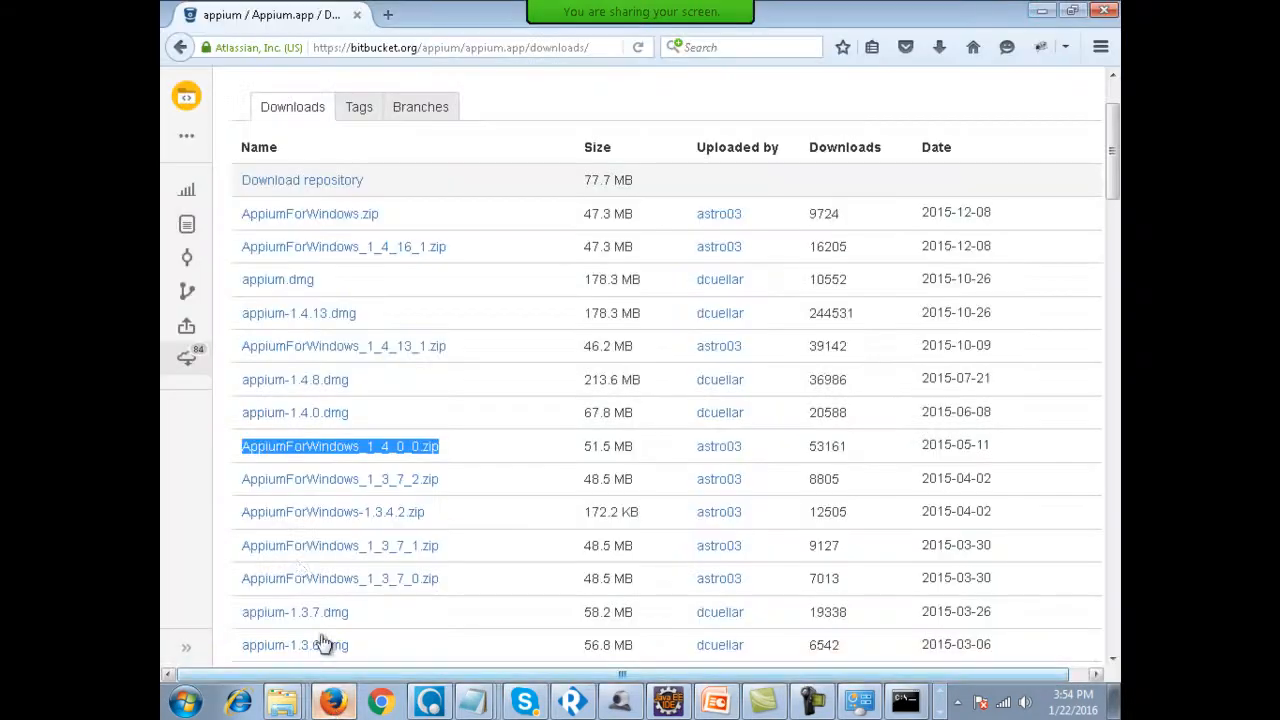
{"action": "left_click", "coordinate": [434, 47]}
{"action": "type", "text": "qtpselenium.com/"}
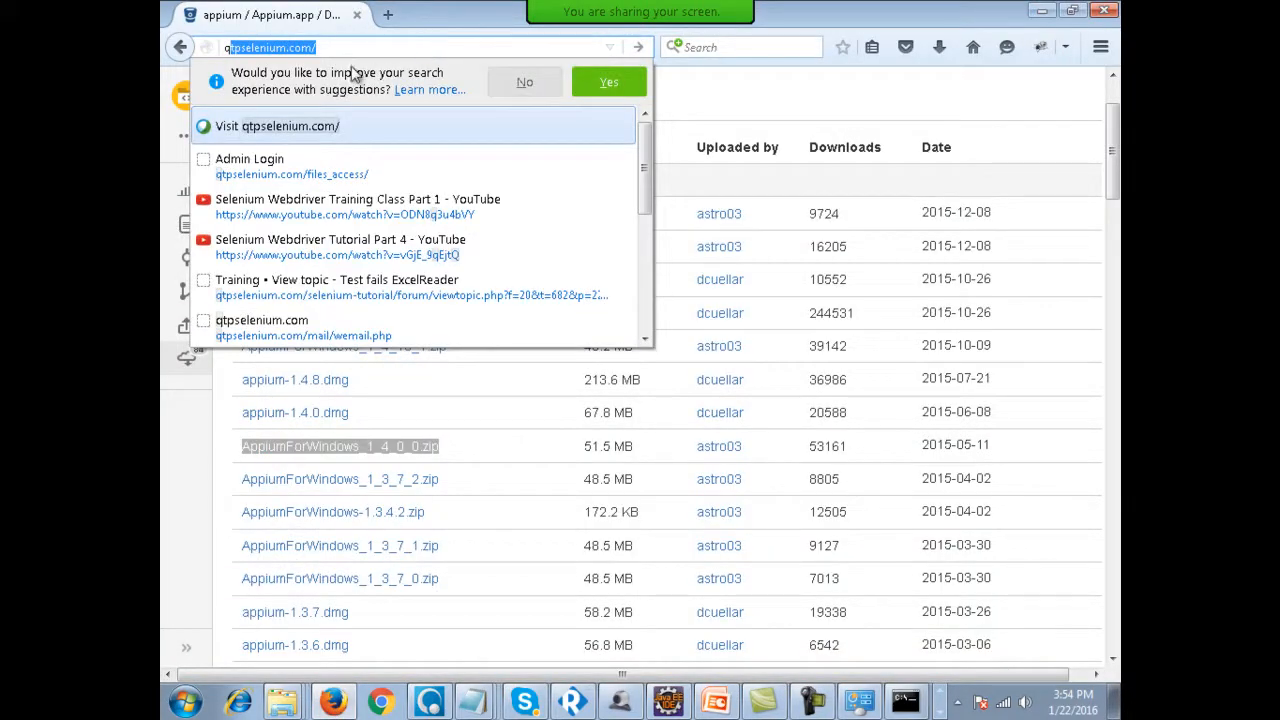
{"action": "key", "text": "Return"}
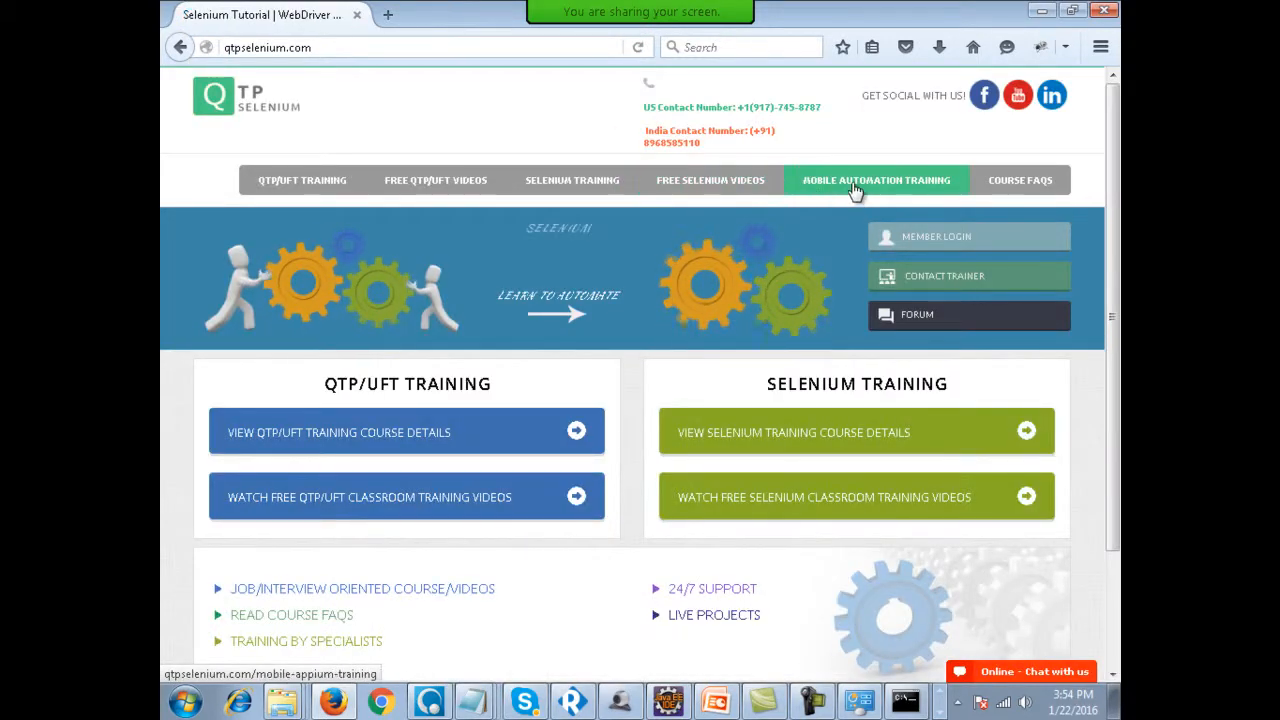
{"action": "left_click", "coordinate": [855, 188]}
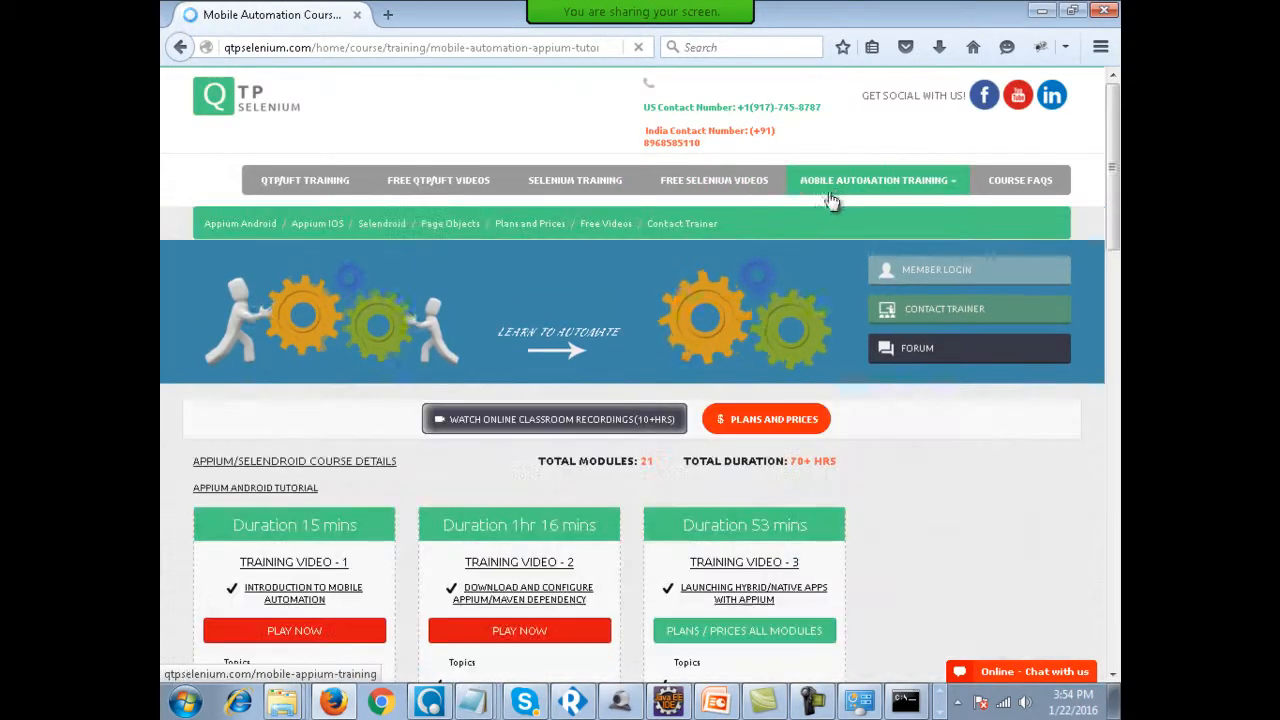
Open Training Video - 2 on downloading and configuring Appium, and highlight the "Download And Install Appium - Part 2" link.
{"action": "scroll", "coordinate": [620, 480], "scroll_direction": "down", "scroll_amount": 2}
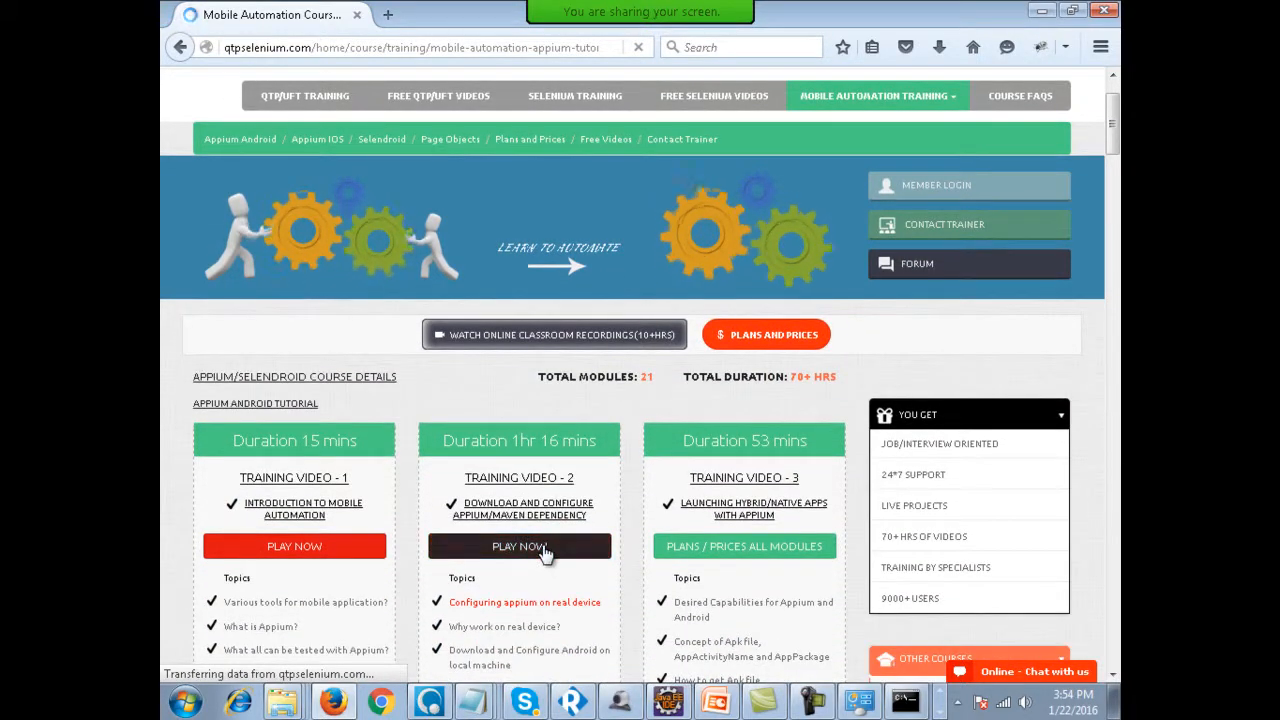
{"action": "left_click", "coordinate": [543, 550]}
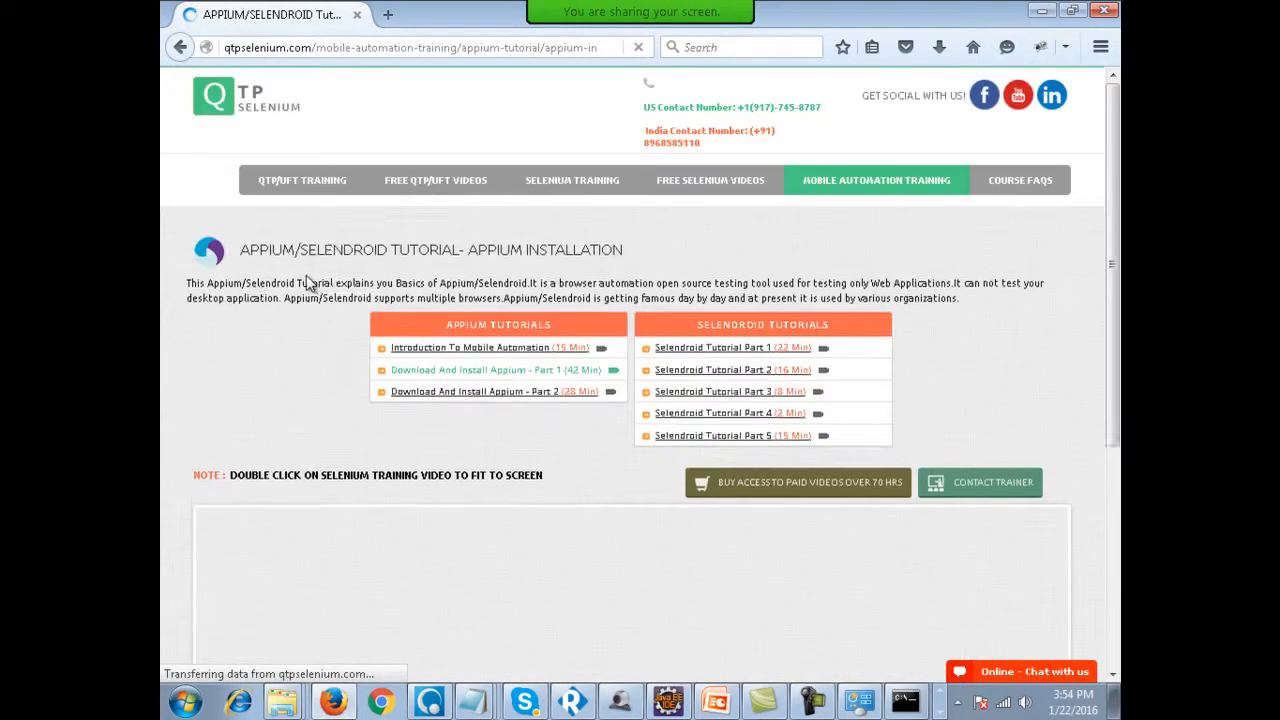
{"action": "scroll", "coordinate": [306, 277], "scroll_direction": "down", "scroll_amount": 3}
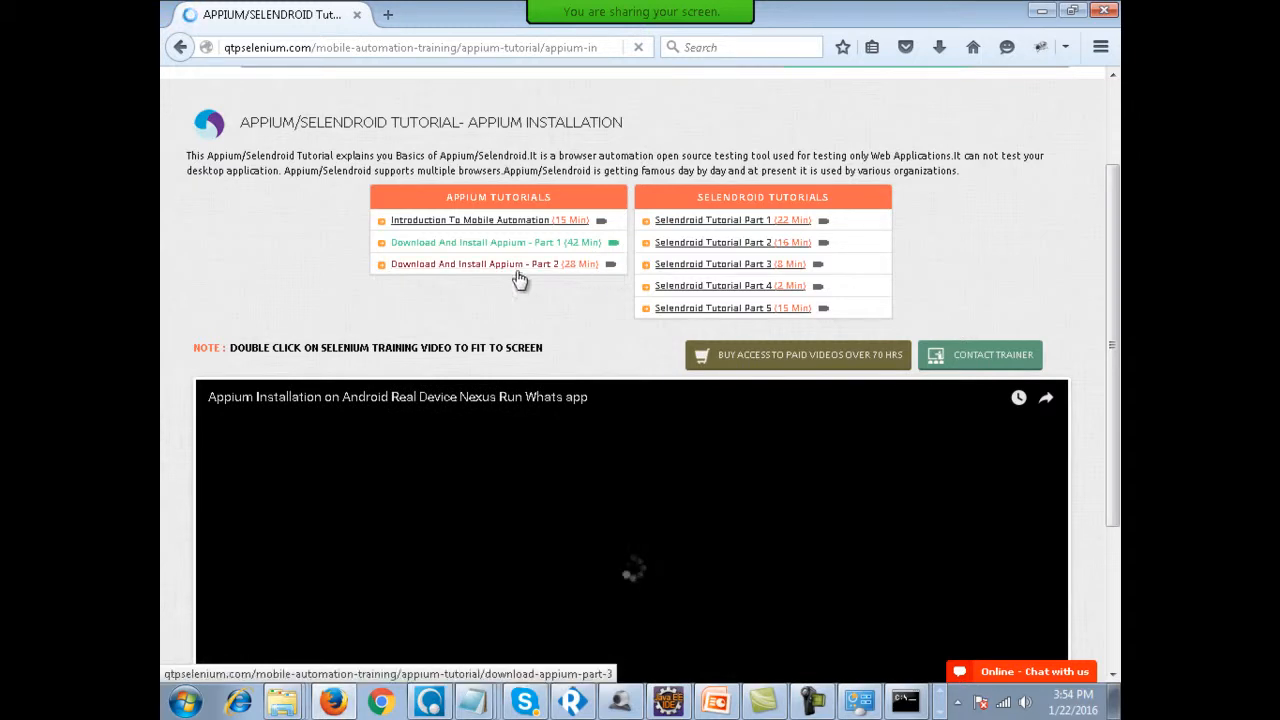
{"action": "left_click_drag", "start_coordinate": [390, 266], "coordinate": [612, 272]}
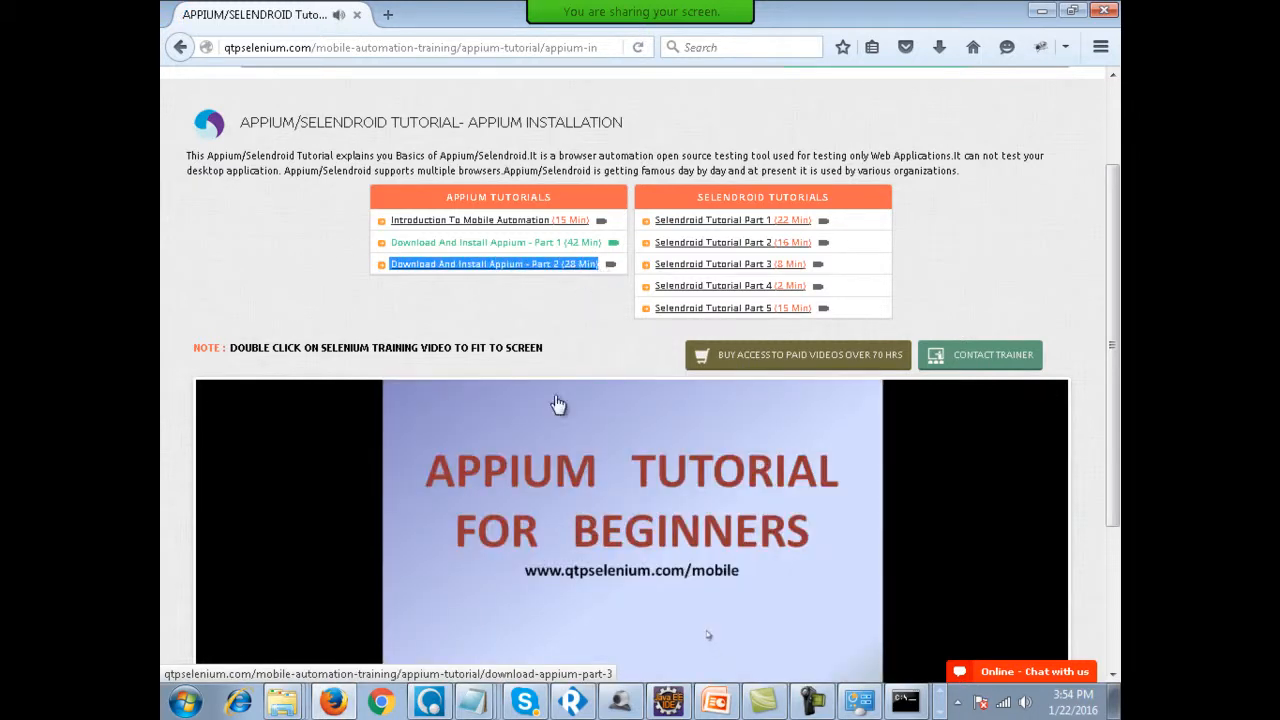
{"action": "left_click_drag", "start_coordinate": [390, 270], "coordinate": [606, 277]}
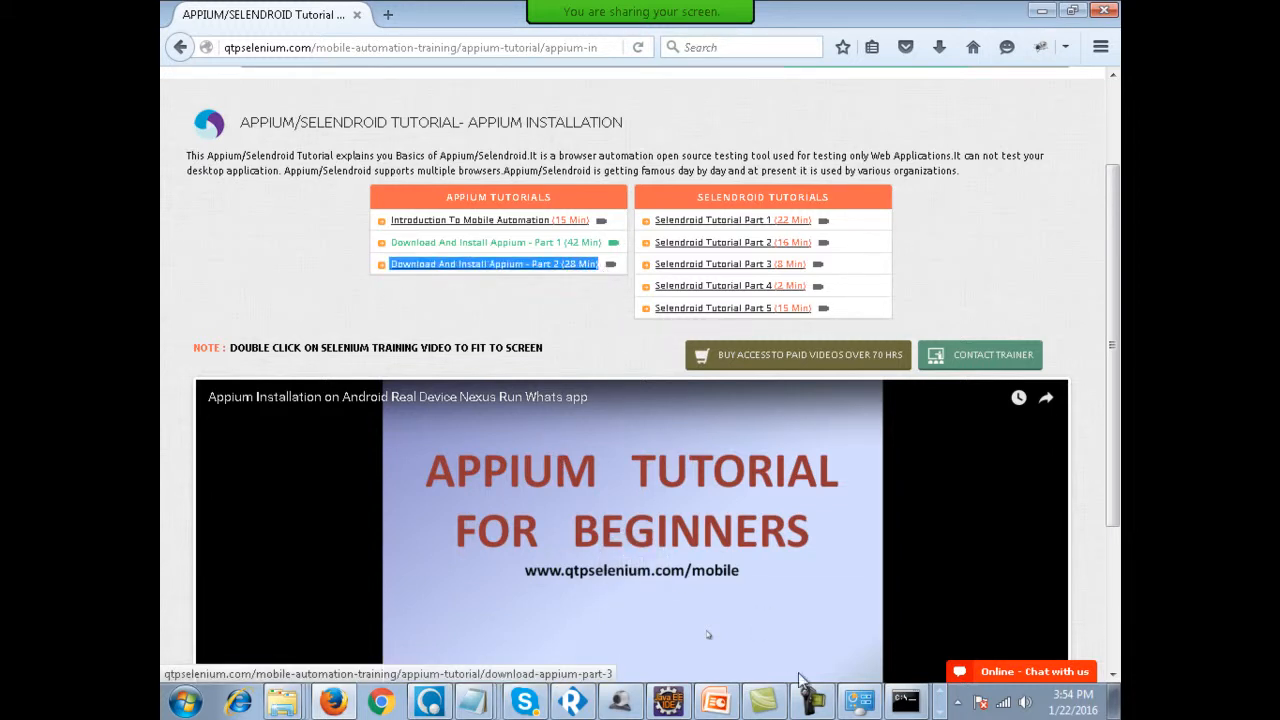